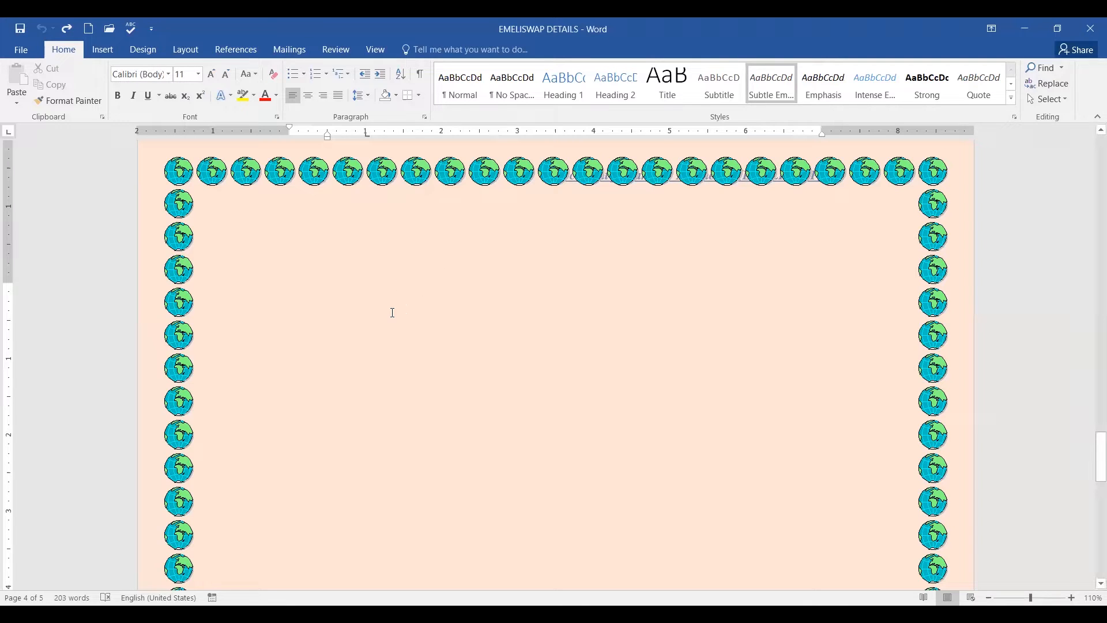
# - Turn on italic formatting and move the empty paragraph's hanging indent to about 0.3 inch on the ruler
pyautogui.hotkey('ctrl', 'i')
pyautogui.moveTo(289, 126); pyautogui.dragTo(294, 126)
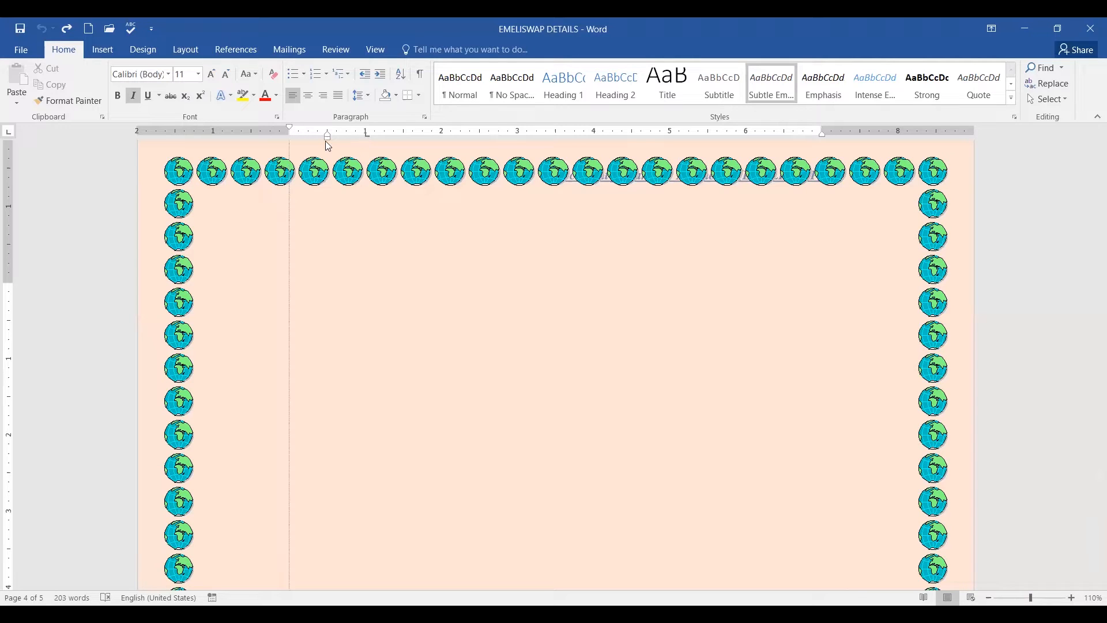
pyautogui.moveTo(326, 142); pyautogui.dragTo(313, 137)
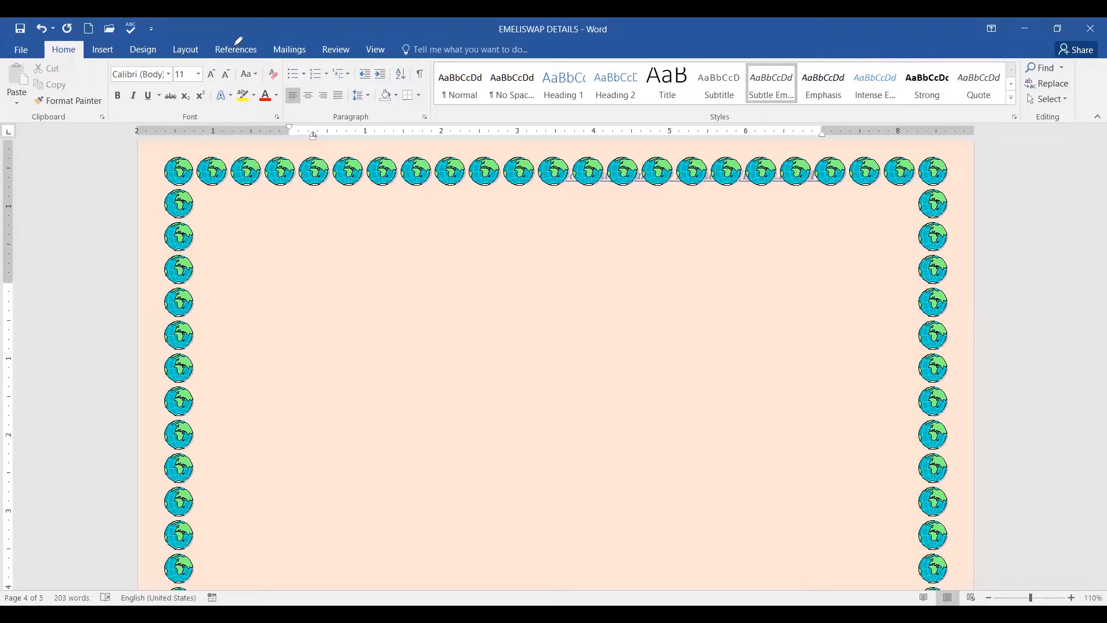
# - Insert a table of four columns and five rows from the table size grid, and undo the insertion
pyautogui.moveTo(118, 34)
pyautogui.mouseDown()
pyautogui.moveTo(96, 72)
pyautogui.moveTo(125, 58)
pyautogui.moveTo(117, 33)
pyautogui.mouseUp()
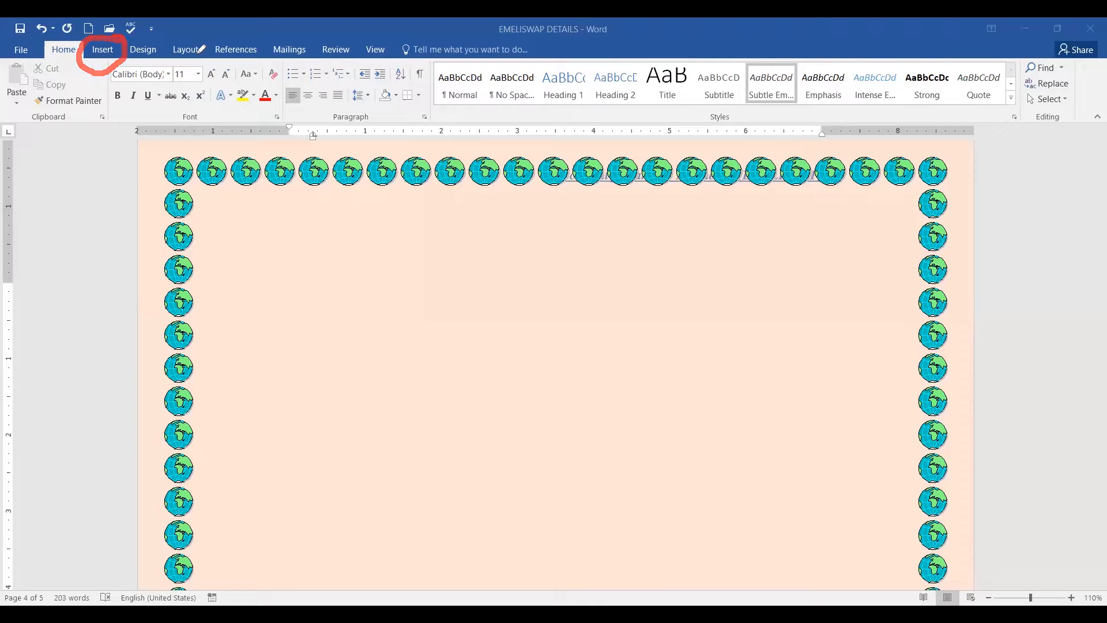
pyautogui.click(103, 51)
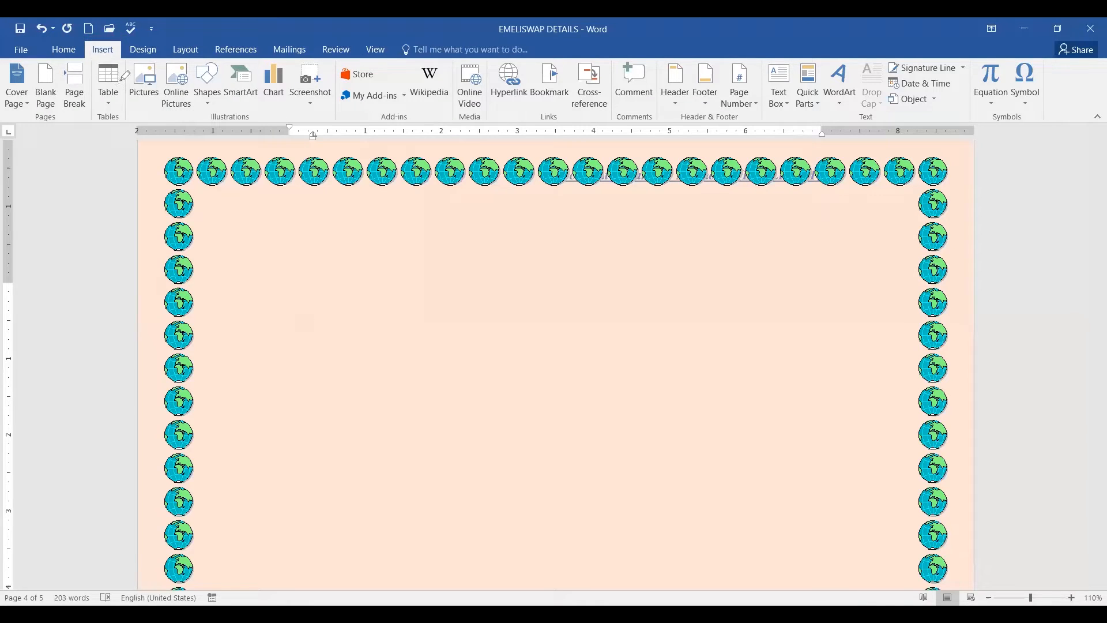
pyautogui.moveTo(118, 56)
pyautogui.mouseDown()
pyautogui.moveTo(90, 86)
pyautogui.moveTo(90, 130)
pyautogui.moveTo(124, 121)
pyautogui.moveTo(123, 61)
pyautogui.mouseUp()
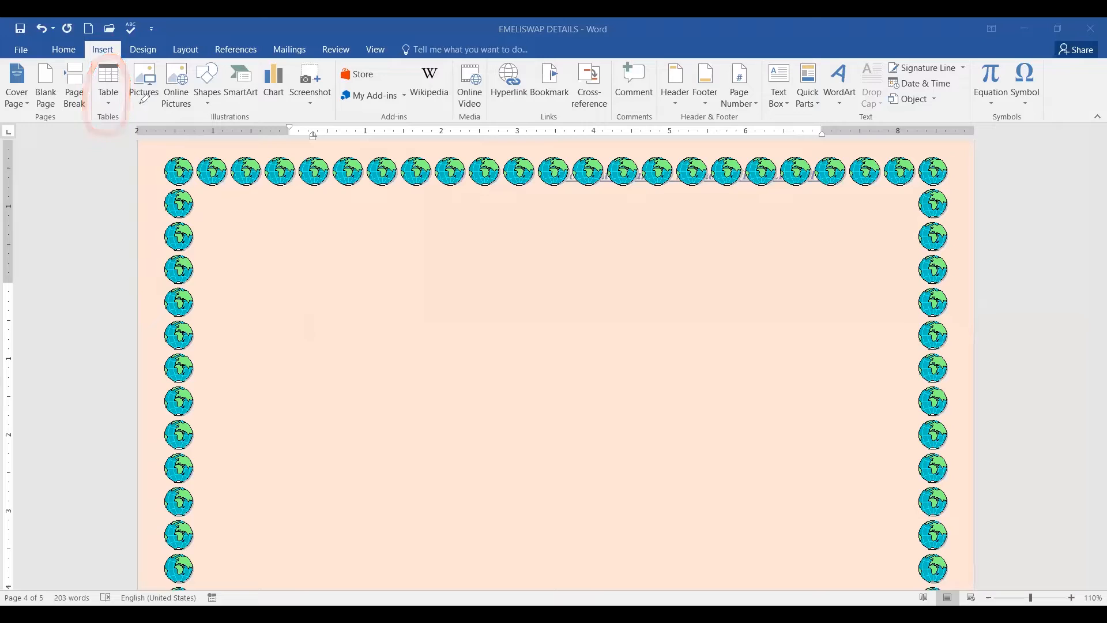
pyautogui.moveTo(113, 86)
pyautogui.mouseDown()
pyautogui.moveTo(115, 101)
pyautogui.moveTo(239, 71)
pyautogui.mouseUp()
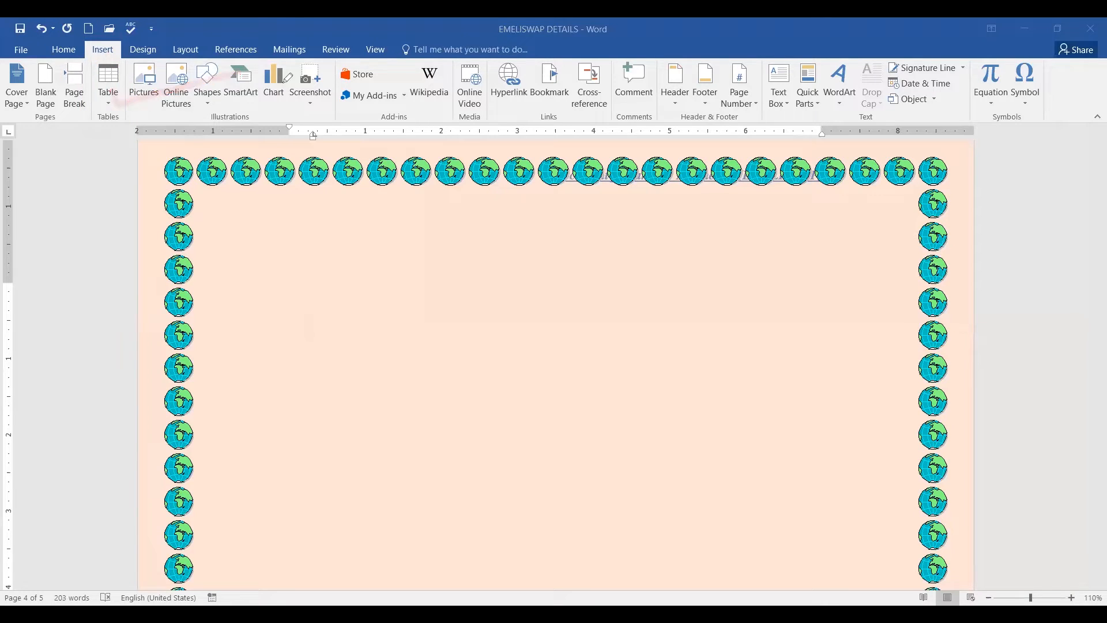
pyautogui.click(110, 98)
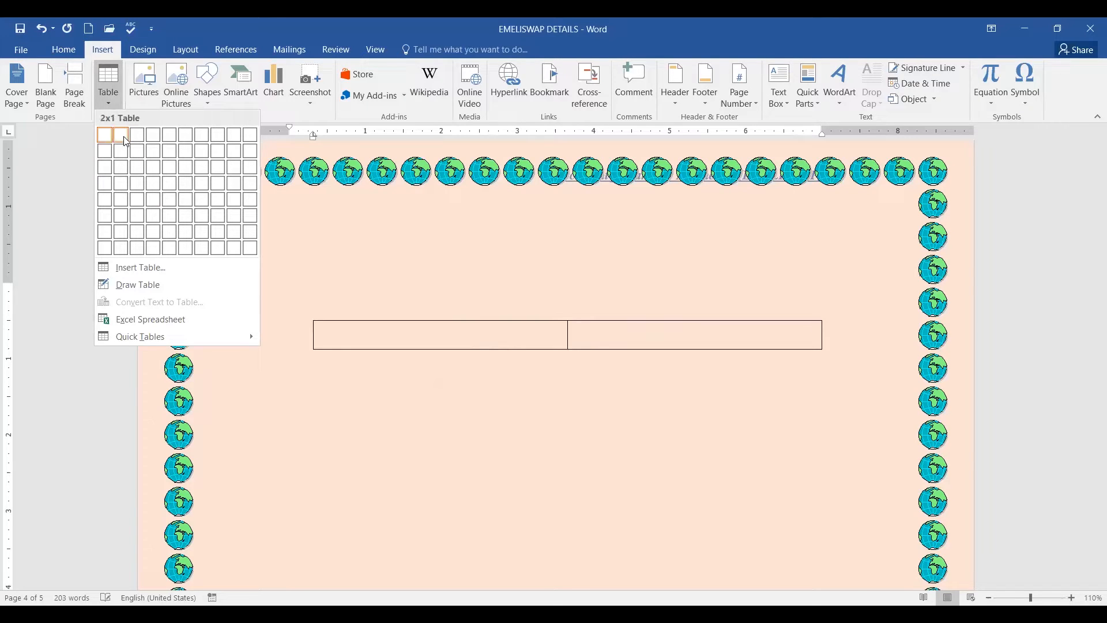
pyautogui.click(155, 202)
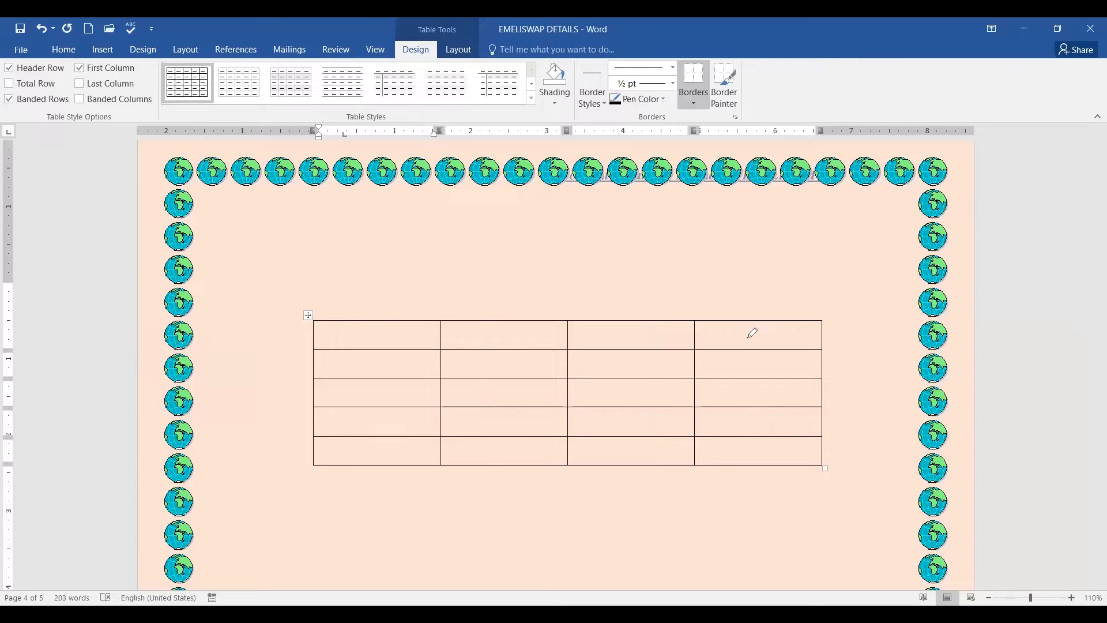
pyautogui.moveTo(721, 288); pyautogui.dragTo(863, 257)
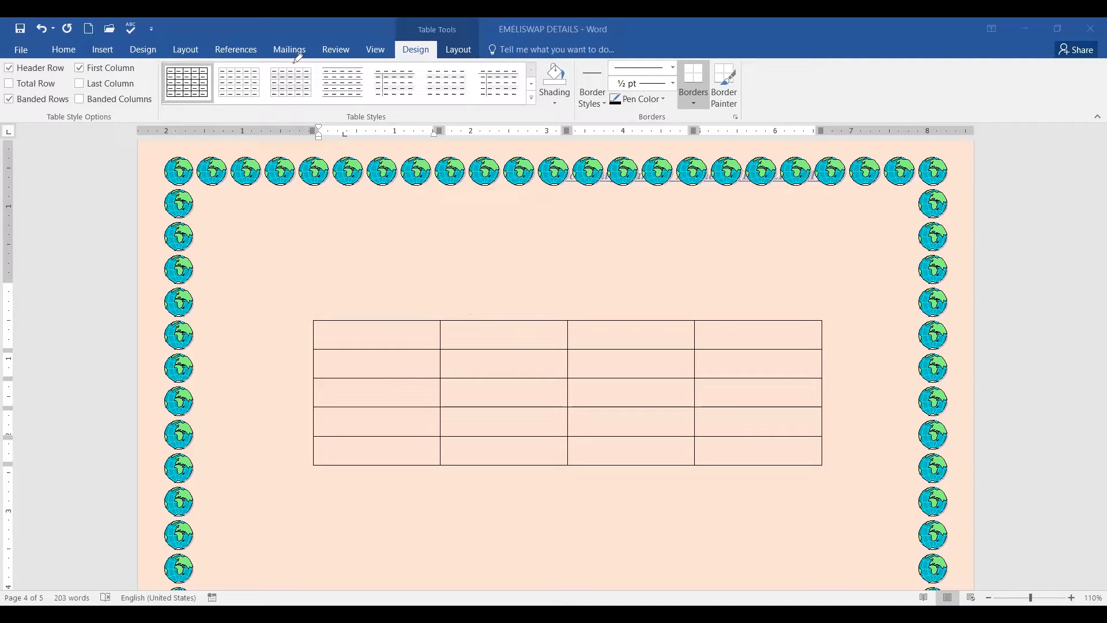
pyautogui.click(45, 30)
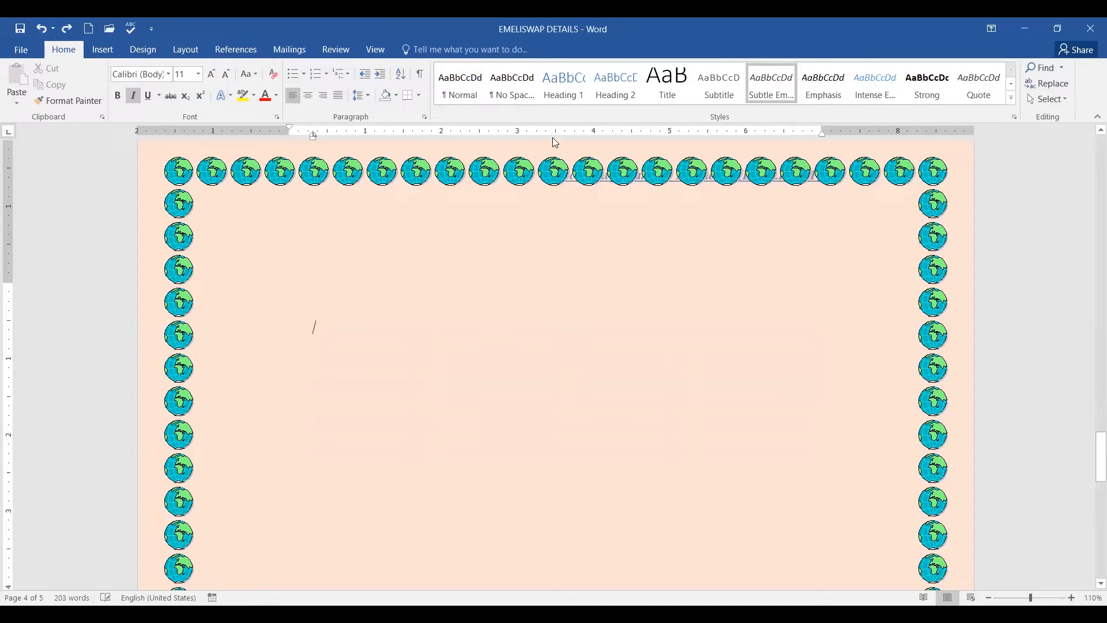
# - Define a new table with 4 columns and 5 rows in the Insert Table settings
pyautogui.click(102, 51)
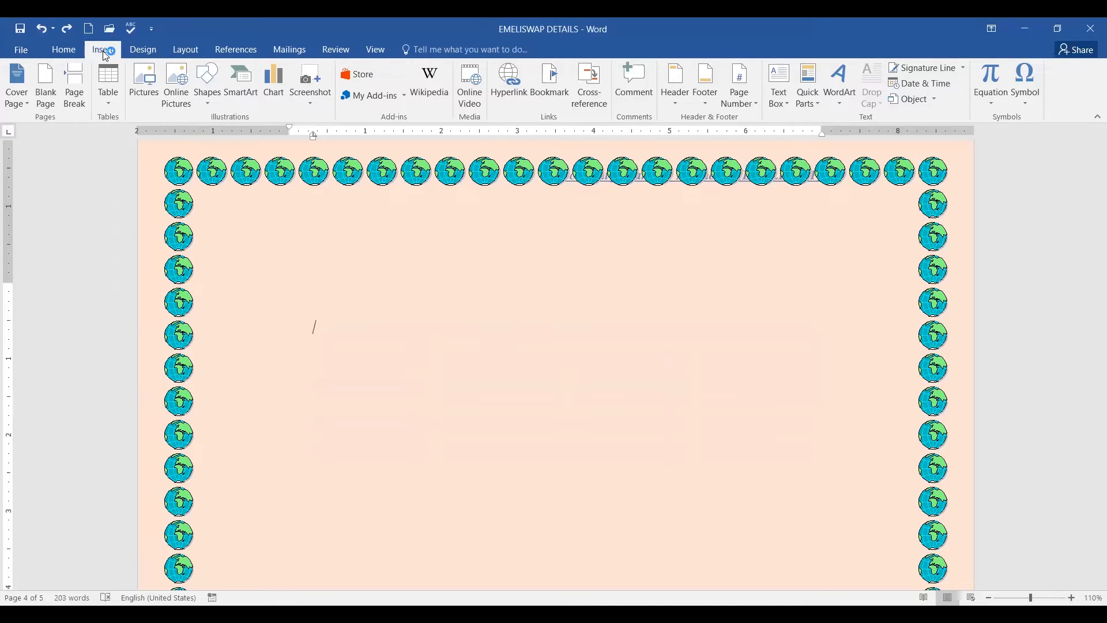
pyautogui.click(109, 106)
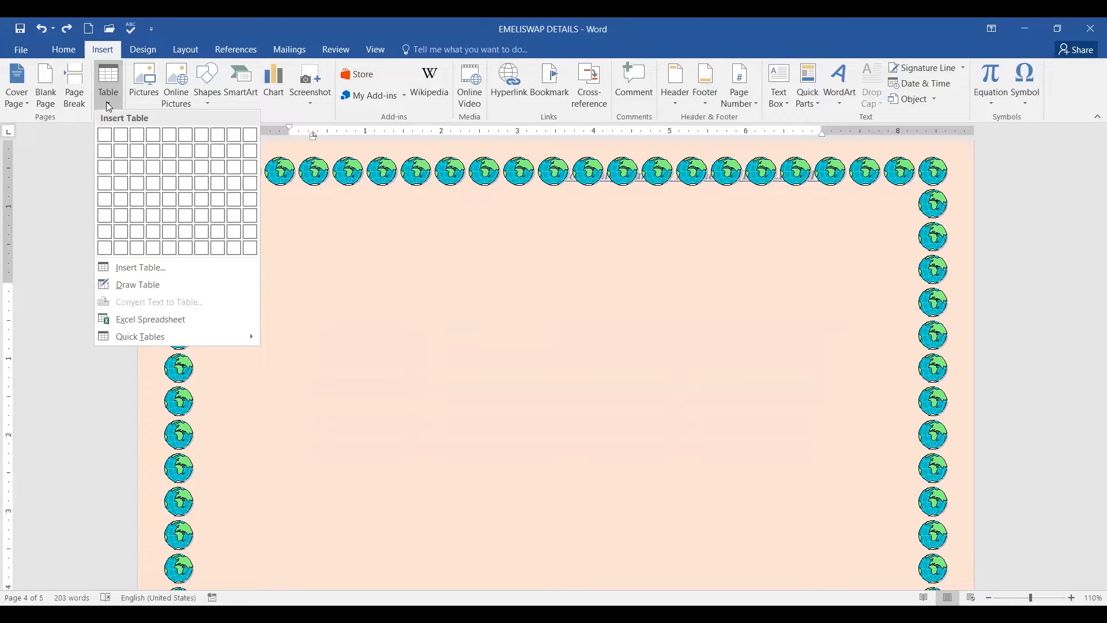
pyautogui.click(159, 272)
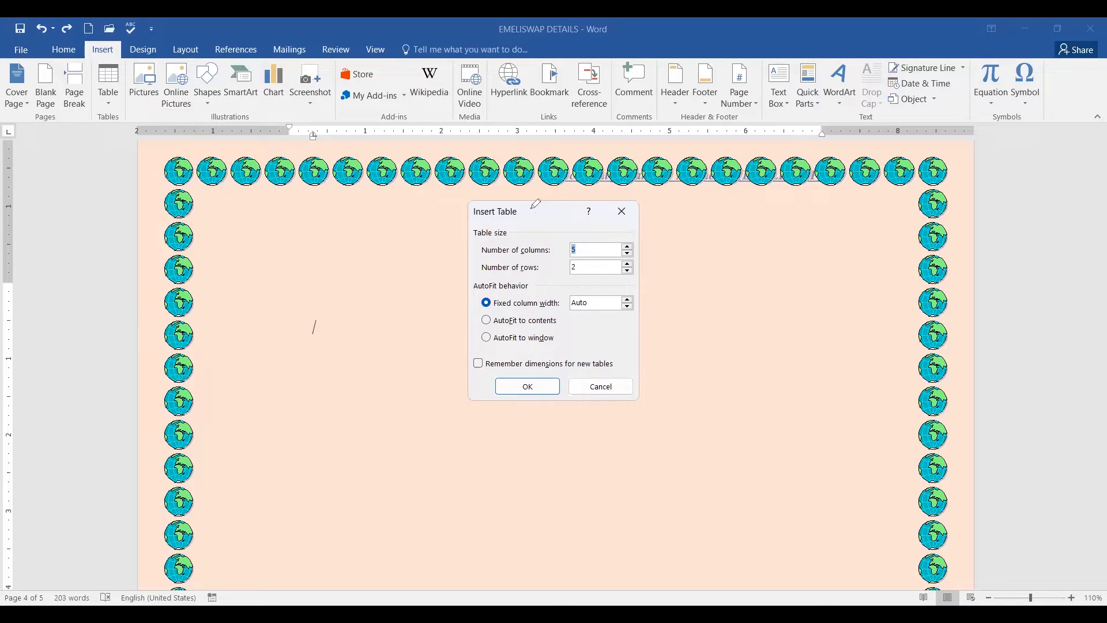
pyautogui.moveTo(533, 208); pyautogui.dragTo(598, 200)
pyautogui.doubleClick(596, 249)
pyautogui.click(627, 254)
pyautogui.press('BackSpace')
pyautogui.write('4')
pyautogui.click(588, 268)
pyautogui.press('BackSpace')
pyautogui.write('5')
# - Keep the fixed column width at Auto, create the defined table, and undo its insertion
pyautogui.moveTo(476, 295); pyautogui.dragTo(530, 293)
pyautogui.moveTo(541, 299); pyautogui.dragTo(592, 285)
pyautogui.moveTo(560, 316); pyautogui.dragTo(595, 307)
pyautogui.moveTo(555, 337); pyautogui.dragTo(587, 332)
pyautogui.click(526, 306)
pyautogui.moveTo(535, 374); pyautogui.dragTo(588, 351)
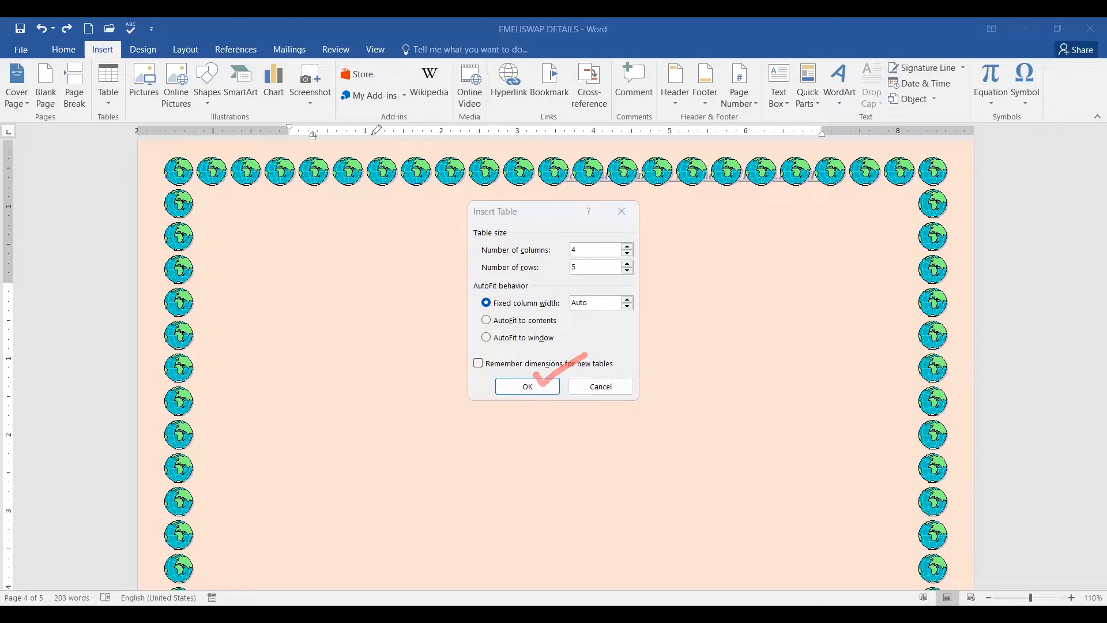
pyautogui.click(528, 387)
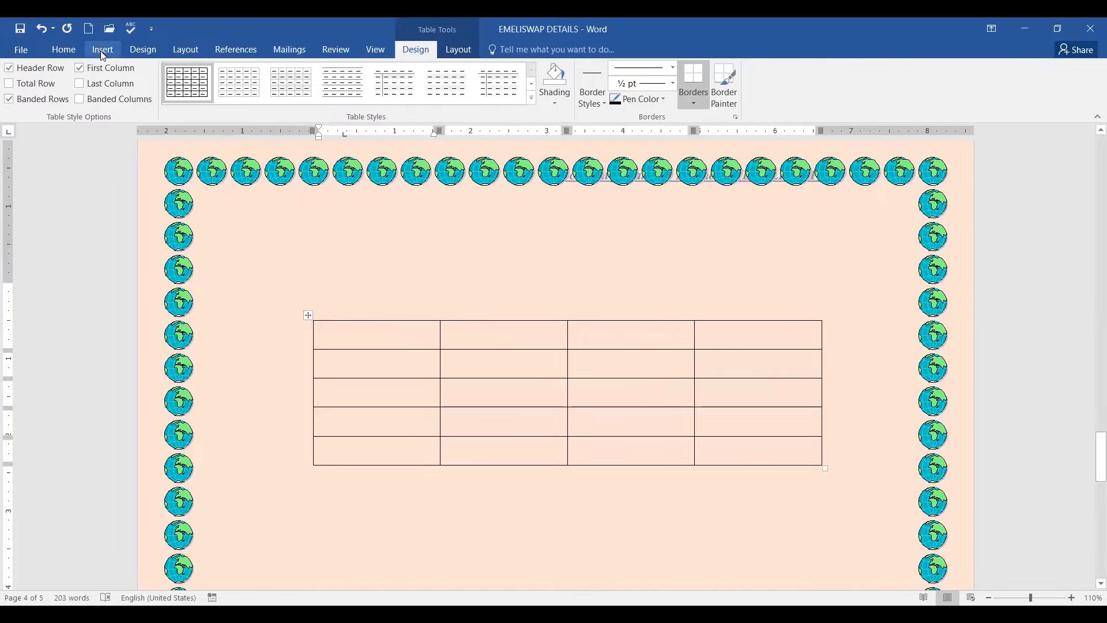
pyautogui.click(38, 25)
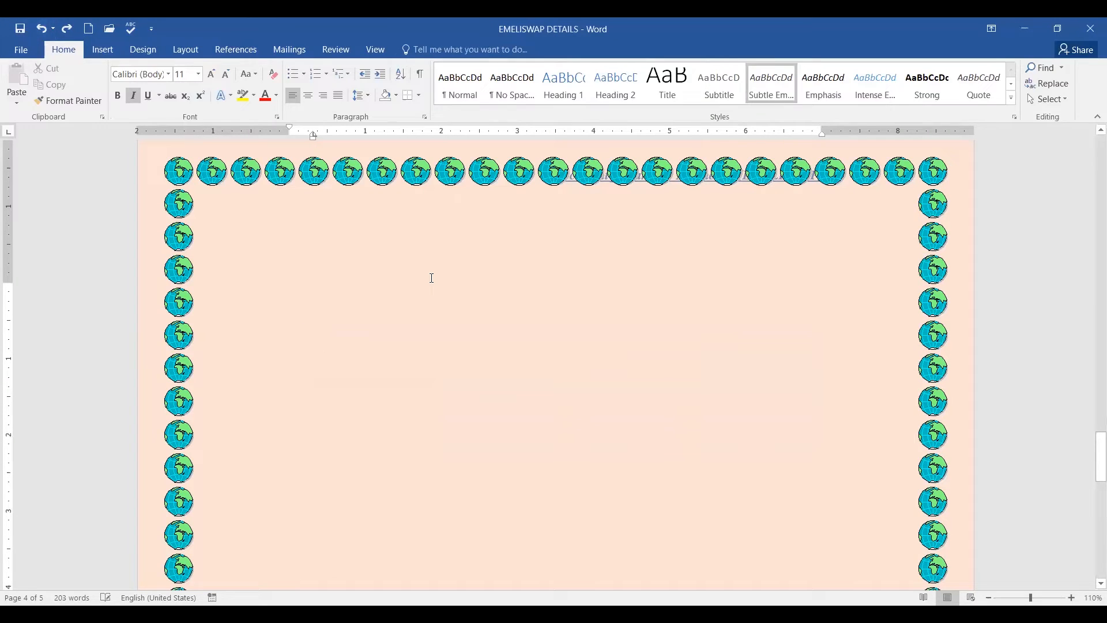
# - Insert the built-in Calendar 2 quick table into the blank page
pyautogui.click(103, 50)
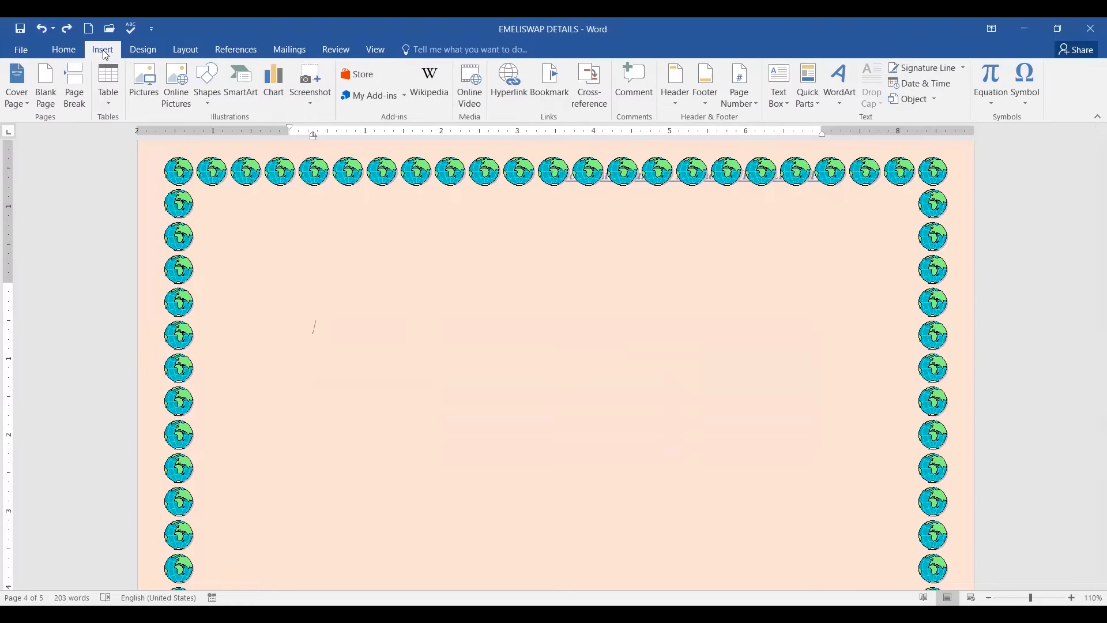
pyautogui.click(110, 104)
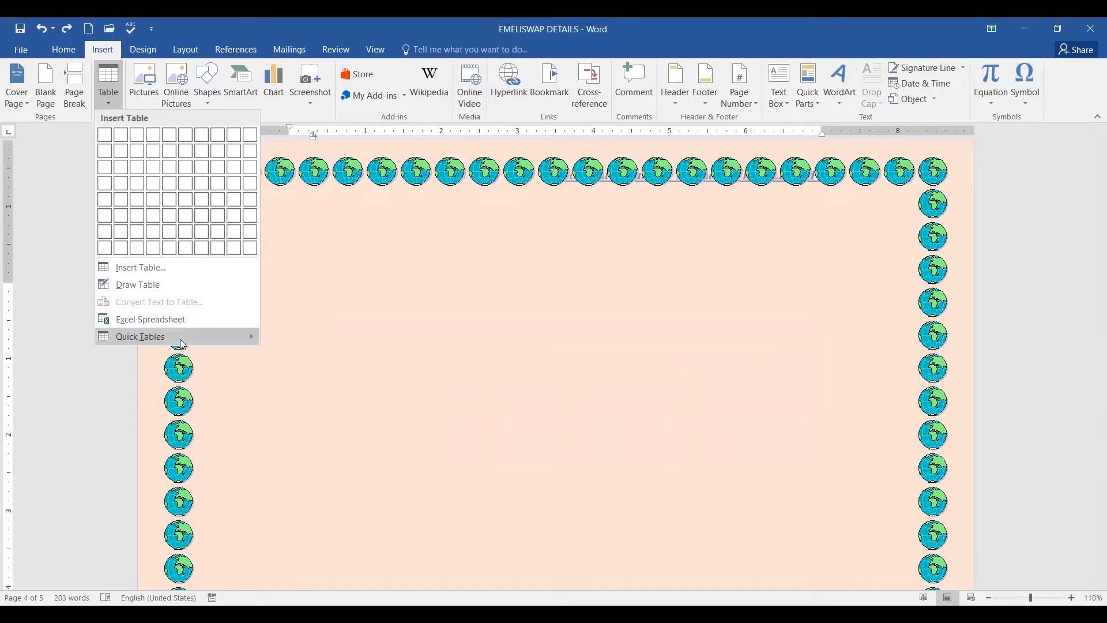
pyautogui.moveTo(210, 338)
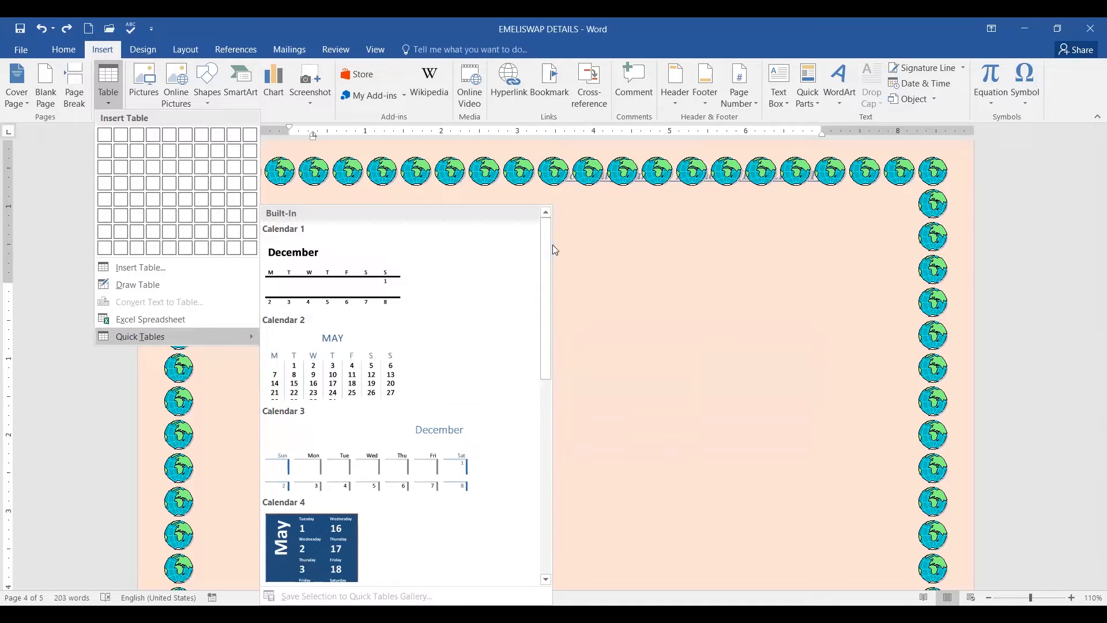
pyautogui.moveTo(549, 242); pyautogui.dragTo(526, 226)
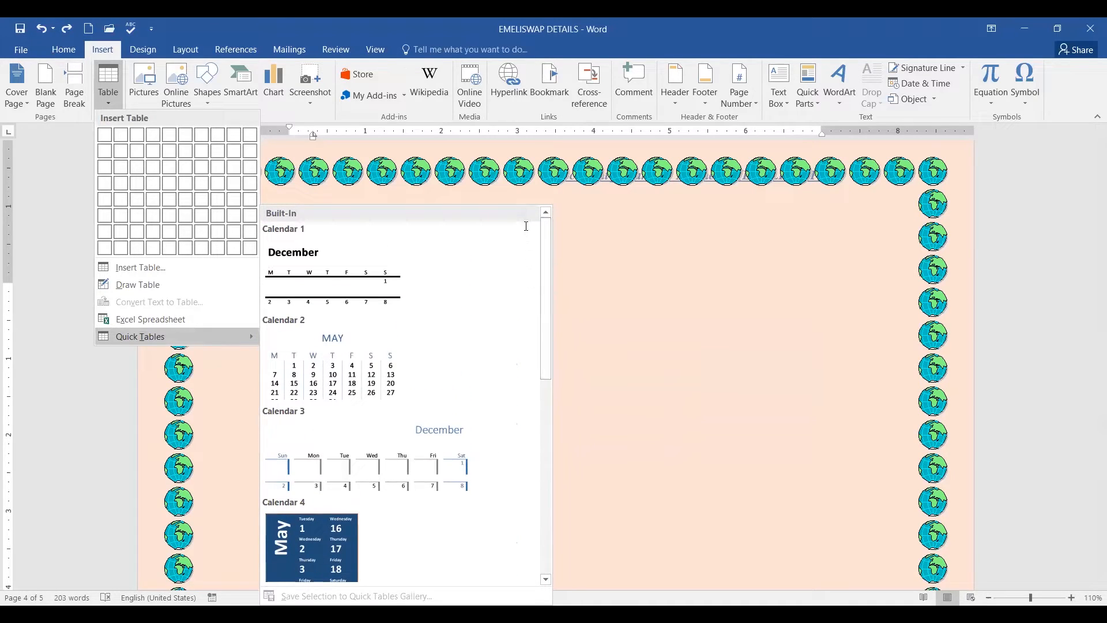
pyautogui.click(369, 368)
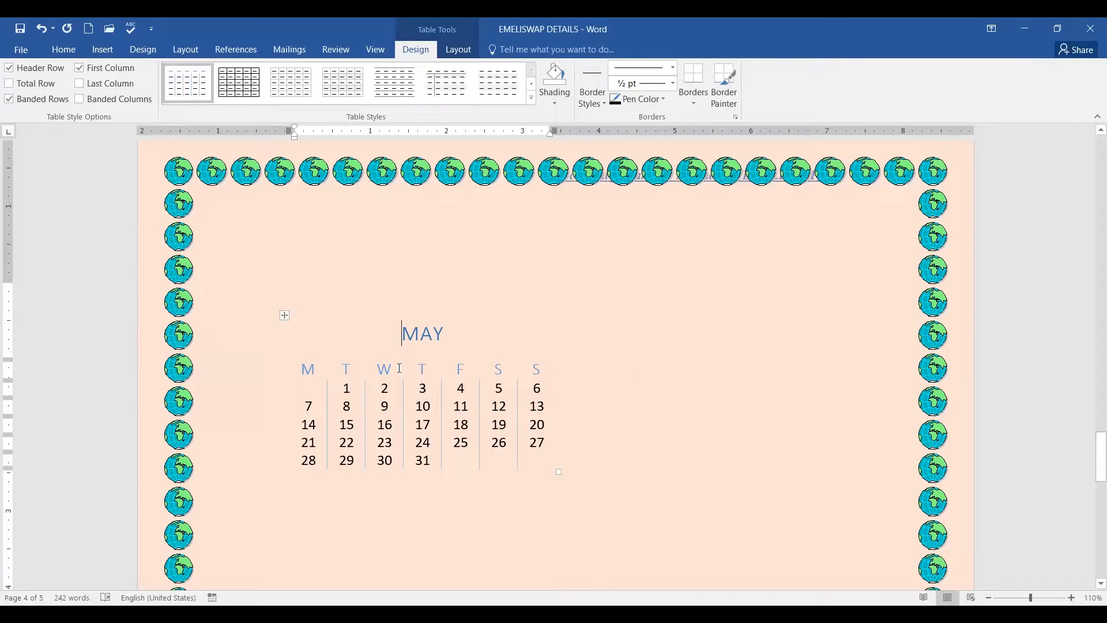
# - Select the MAY title and various date cells of the calendar, and undo the calendar insertion
pyautogui.doubleClick(440, 335)
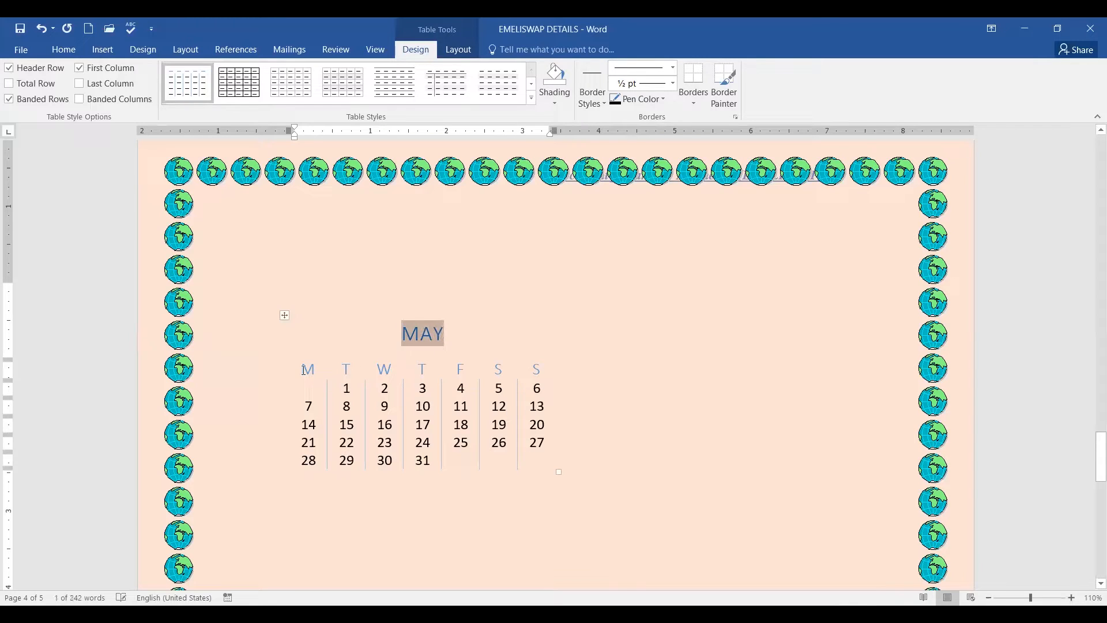
pyautogui.moveTo(304, 370); pyautogui.dragTo(499, 456)
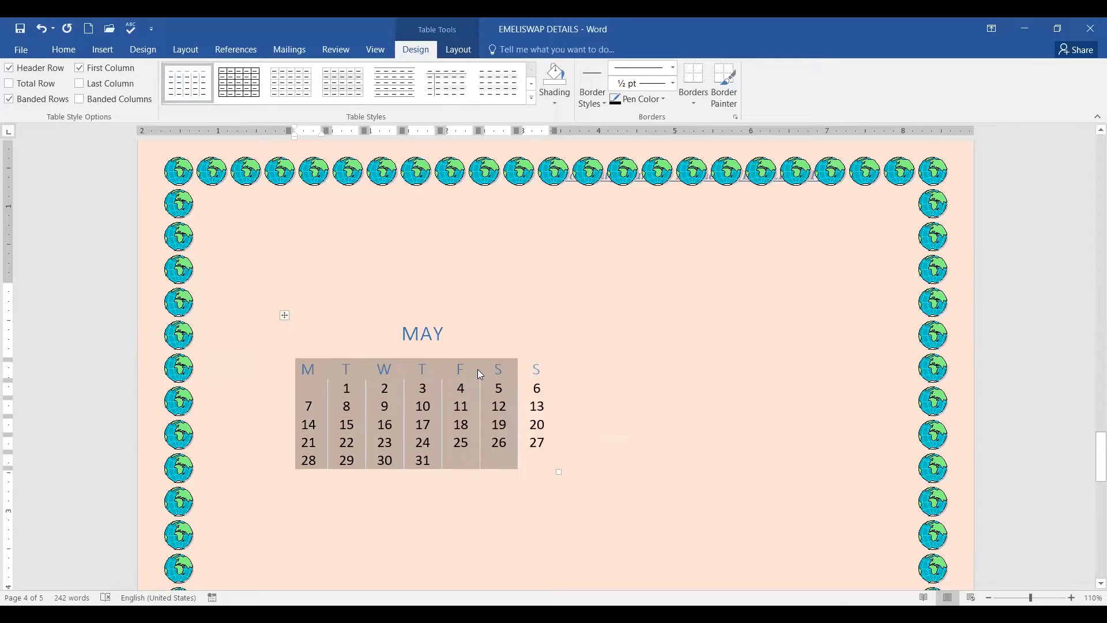
pyautogui.click(505, 369)
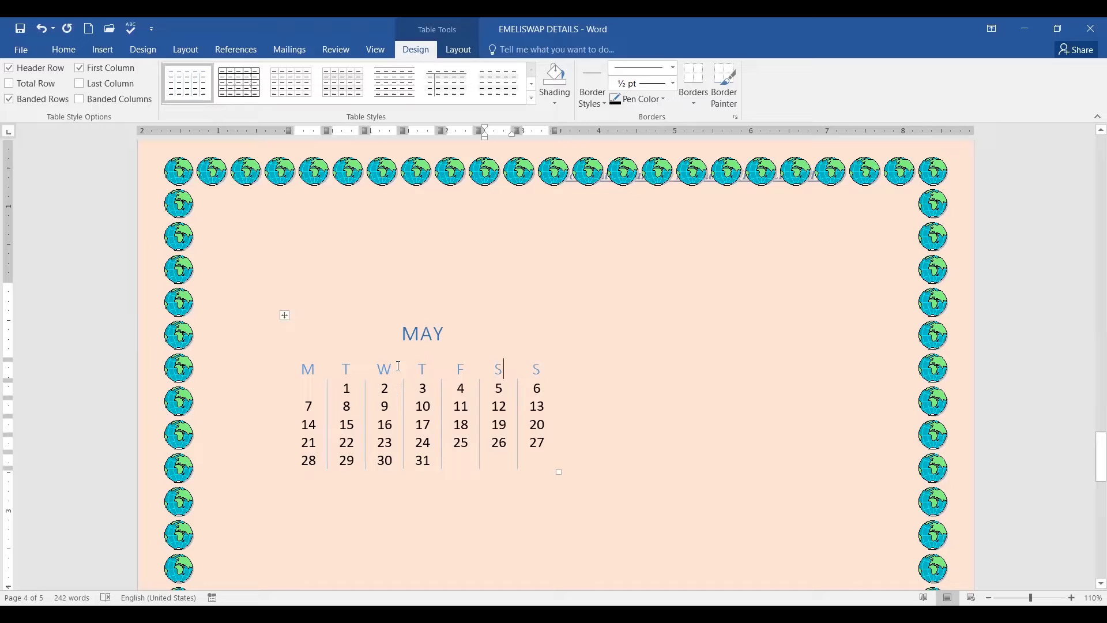
pyautogui.moveTo(304, 410); pyautogui.dragTo(507, 426)
pyautogui.click(479, 464)
pyautogui.moveTo(374, 388); pyautogui.dragTo(446, 386)
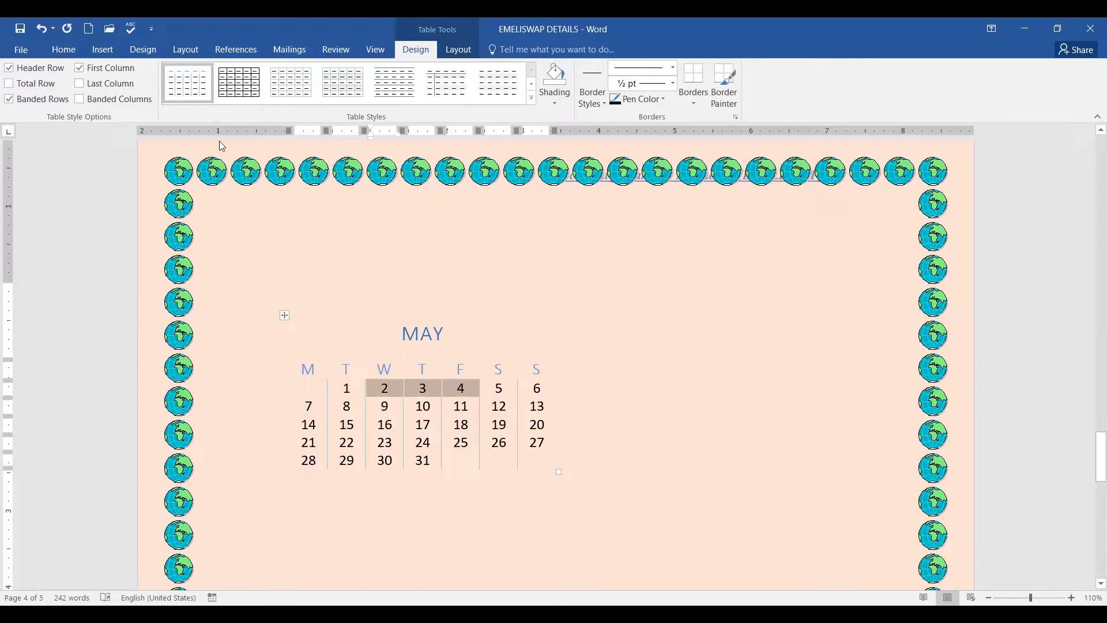
pyautogui.click(284, 315)
pyautogui.click(42, 30)
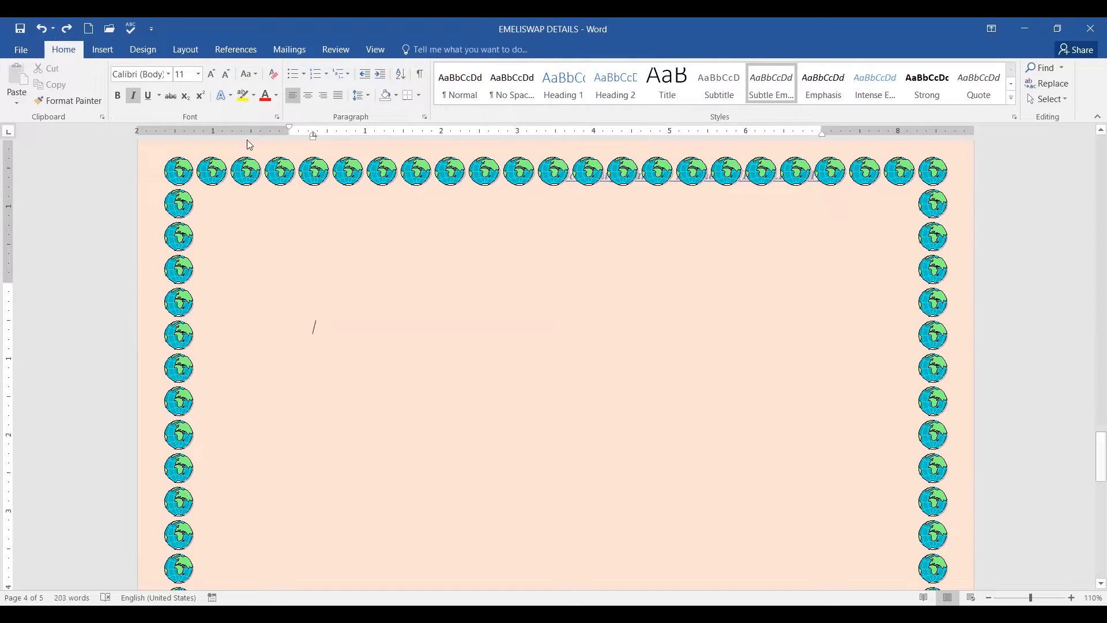
pyautogui.click(99, 51)
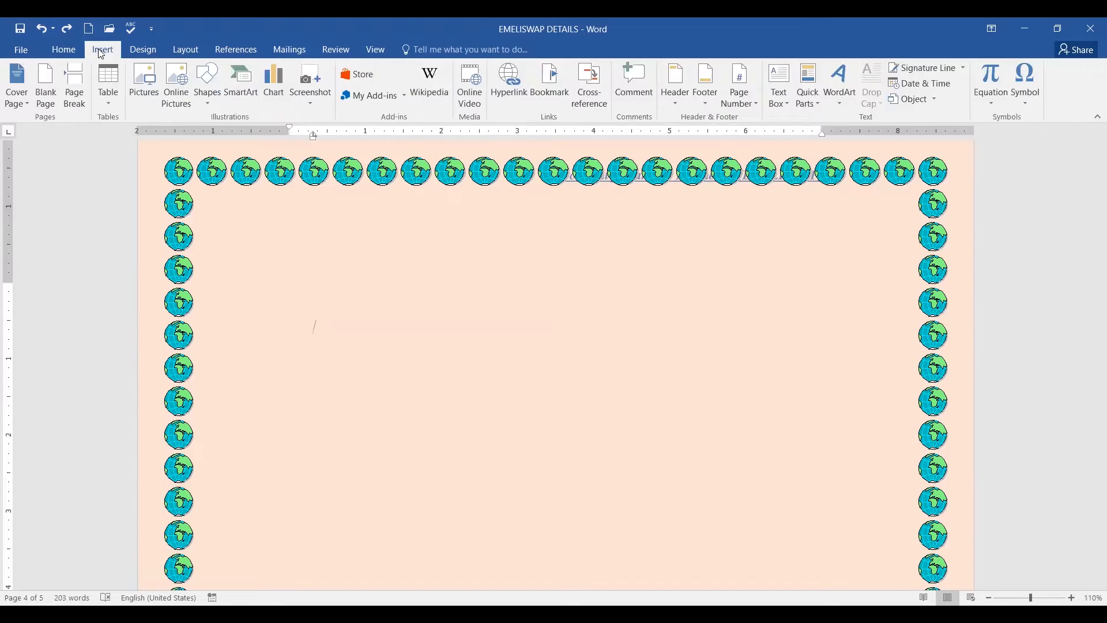
pyautogui.click(106, 104)
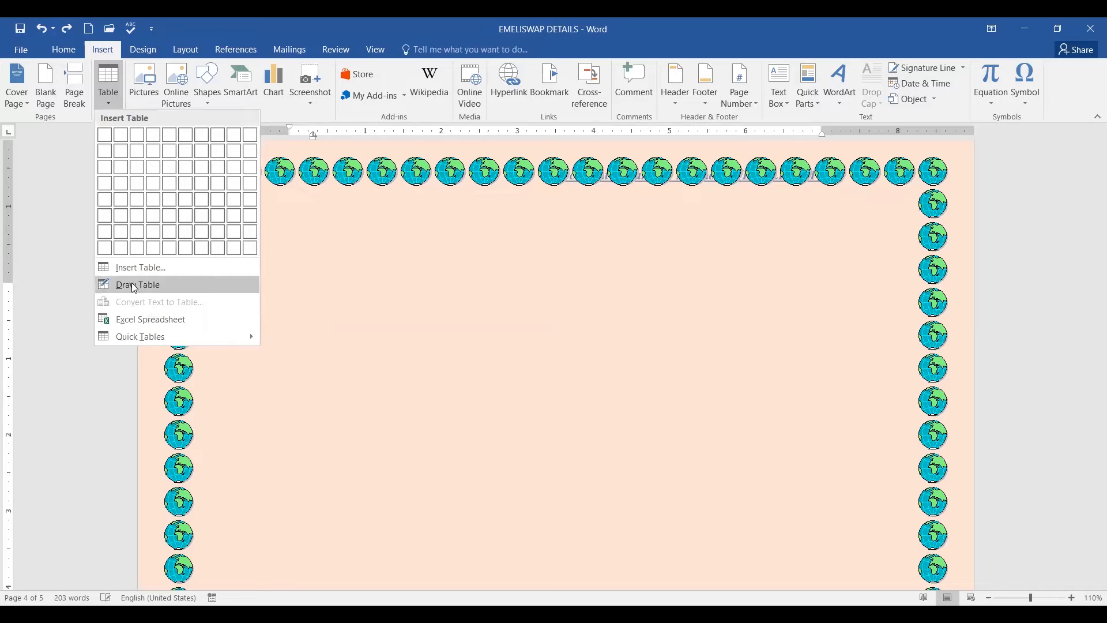
pyautogui.click(163, 284)
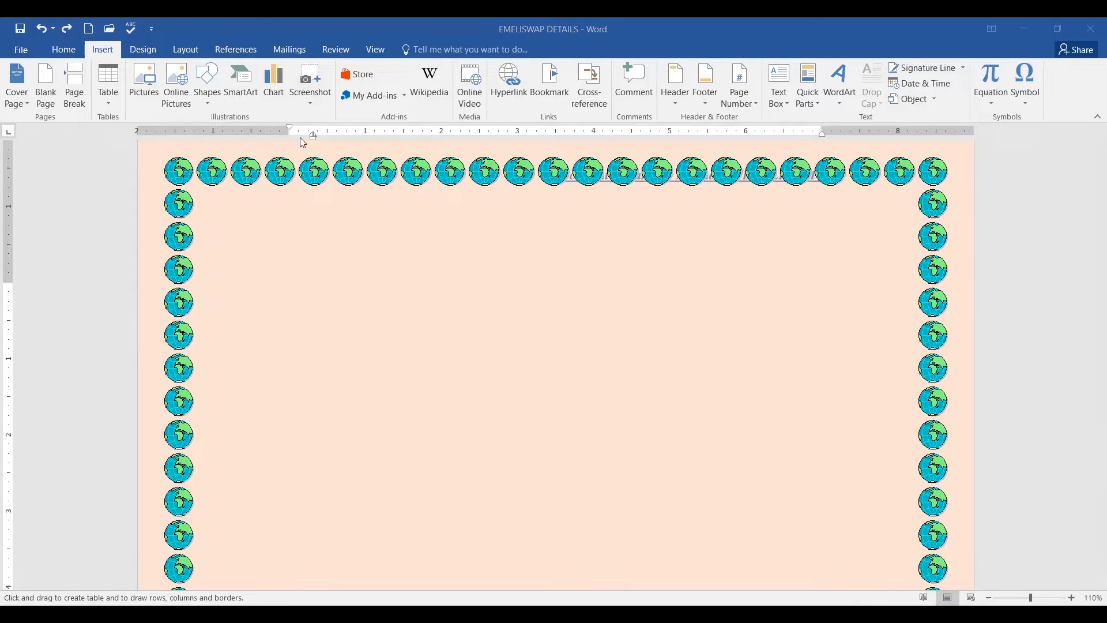
pyautogui.click(103, 168)
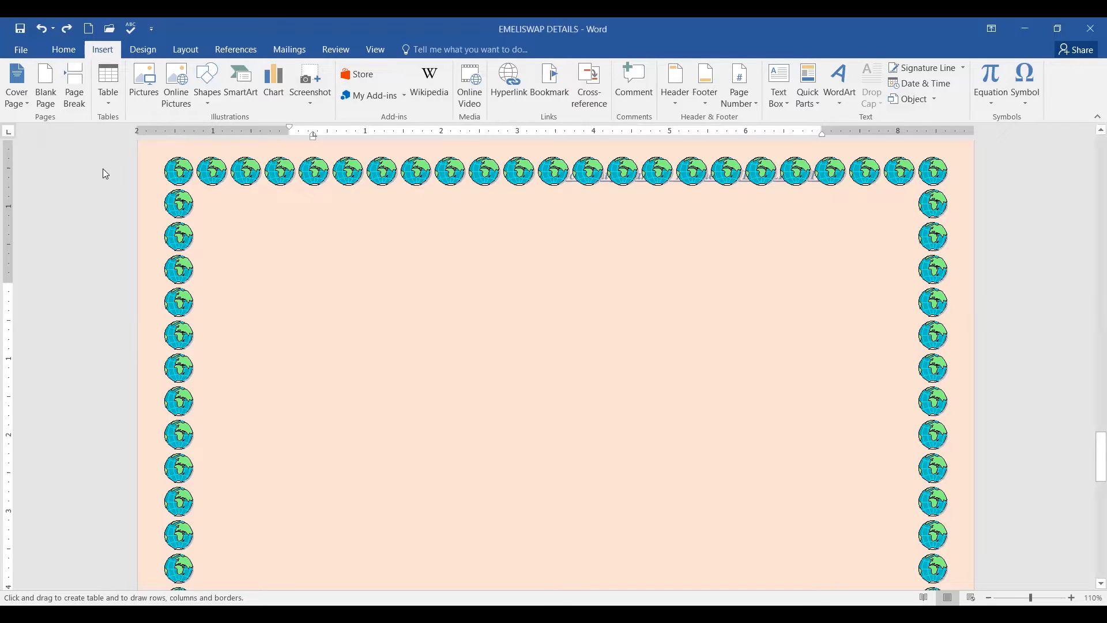
pyautogui.click(109, 106)
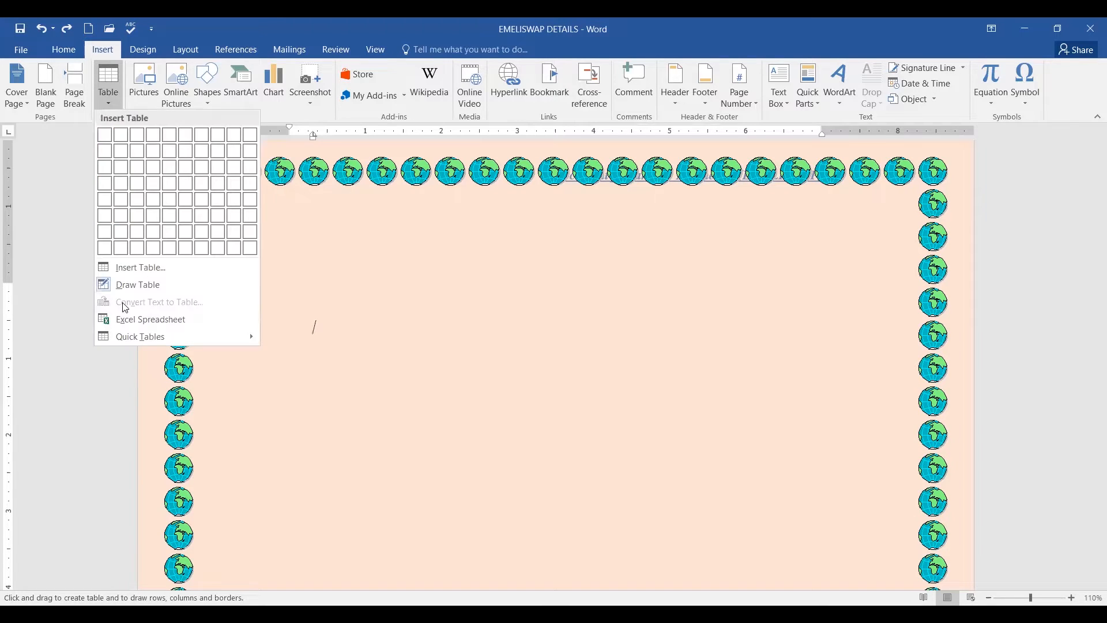
pyautogui.click(511, 339)
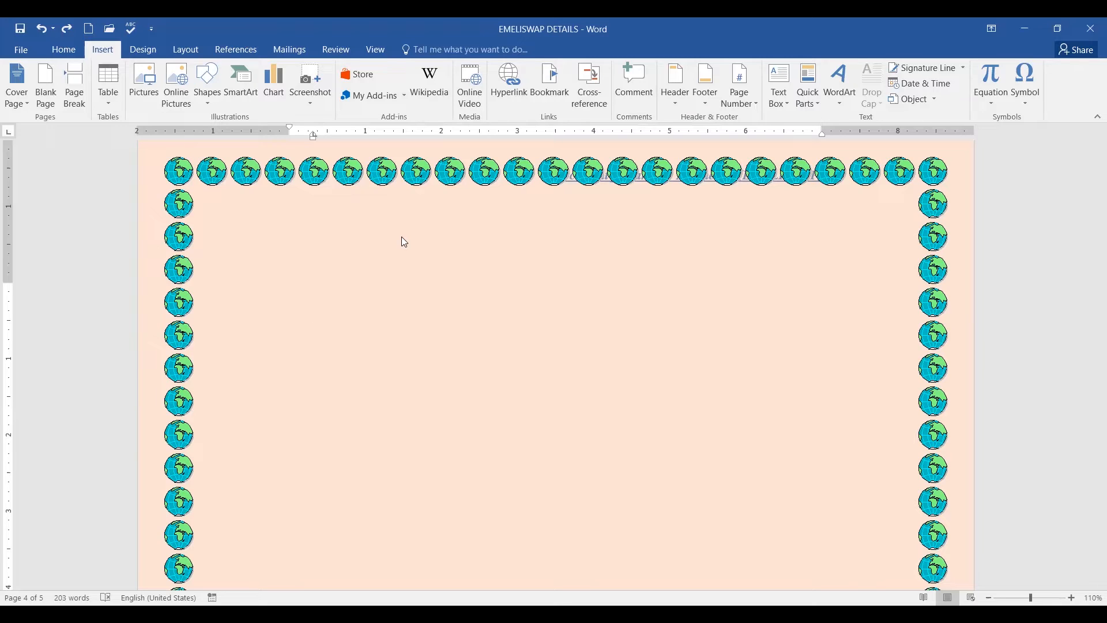
pyautogui.click(333, 325)
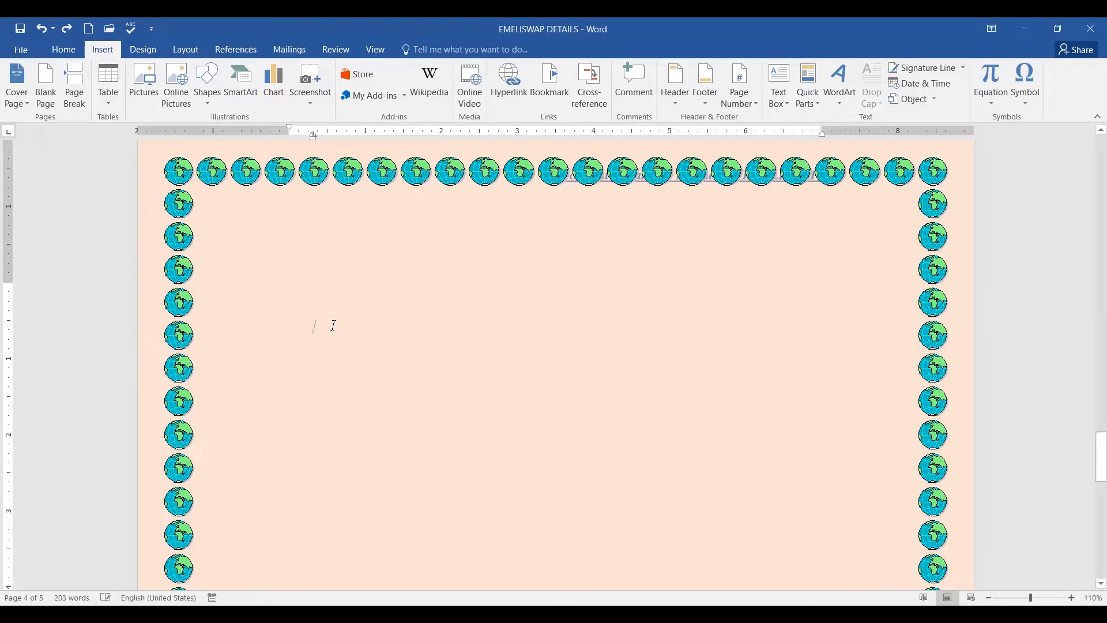
# - Use Draw Table to draw a single-cell table about 5.82" wide and 0.46" high on the blank page
pyautogui.click(111, 108)
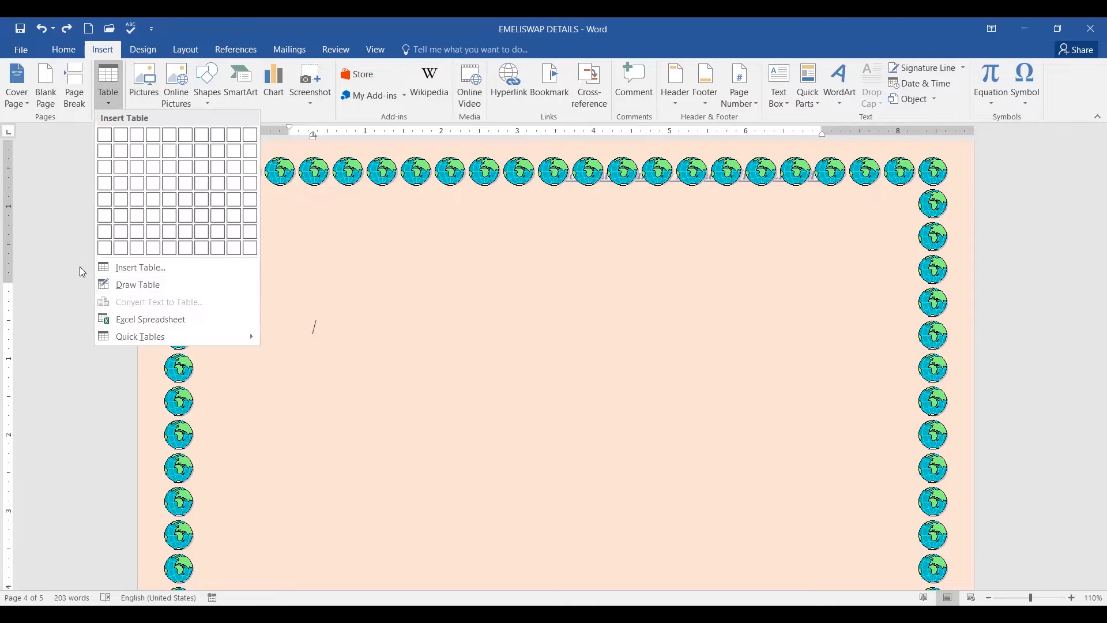
pyautogui.click(116, 285)
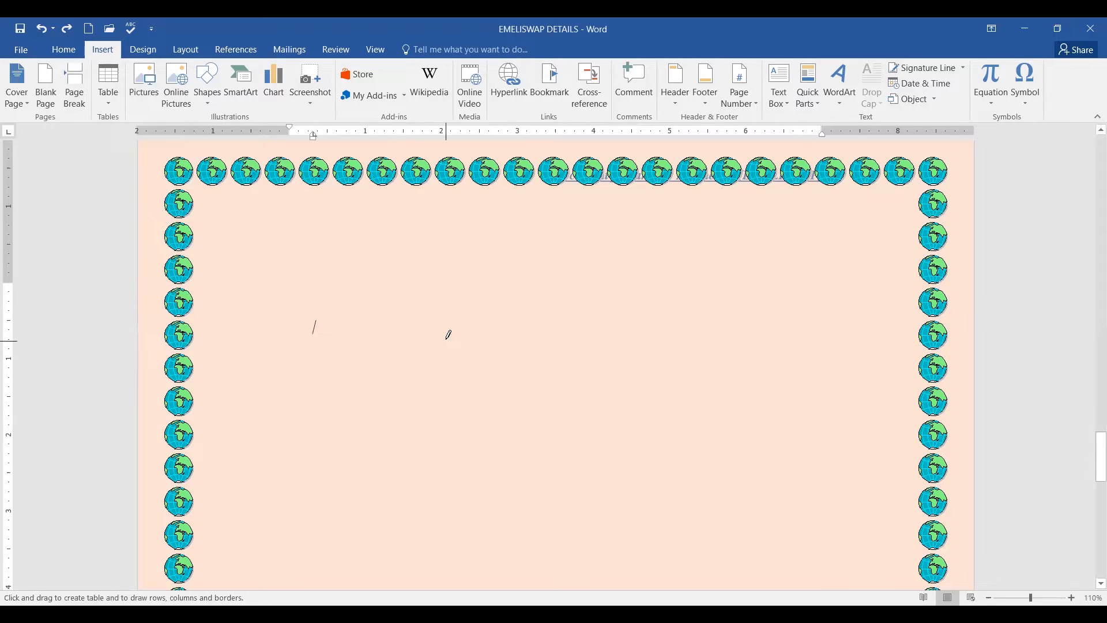
pyautogui.moveTo(315, 321); pyautogui.dragTo(313, 340)
pyautogui.moveTo(289, 305)
pyautogui.mouseDown()
pyautogui.moveTo(623, 302)
pyautogui.moveTo(736, 286)
pyautogui.moveTo(737, 470)
pyautogui.mouseUp()
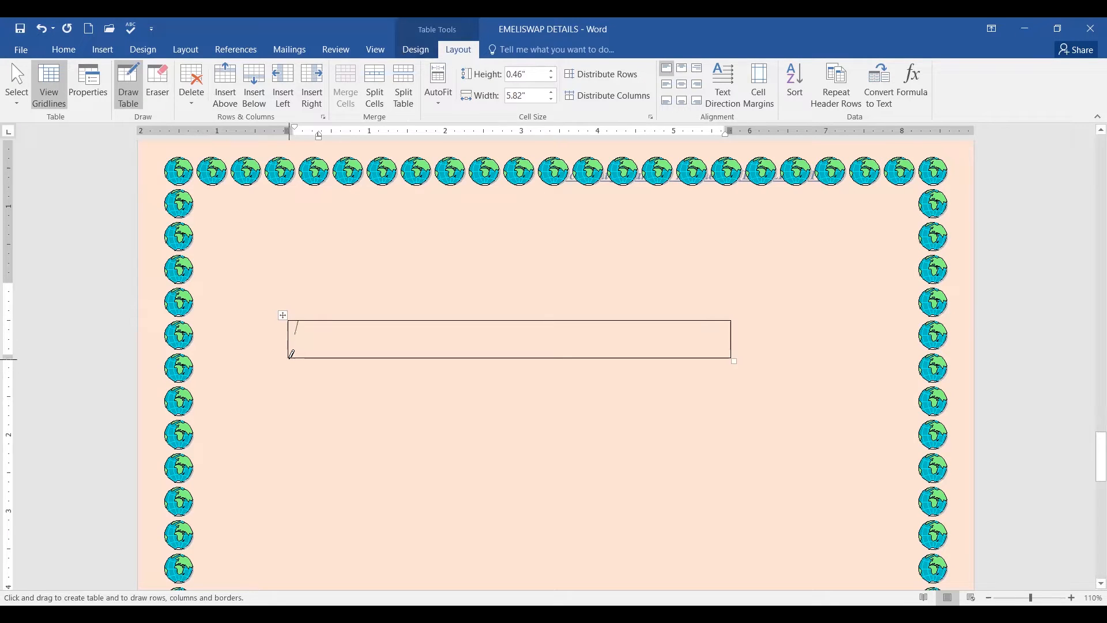
# - Draw four more full-width rows, each about 0.46" high, directly beneath the existing table row
pyautogui.moveTo(290, 354)
pyautogui.mouseDown()
pyautogui.moveTo(291, 391)
pyautogui.moveTo(735, 388)
pyautogui.mouseUp()
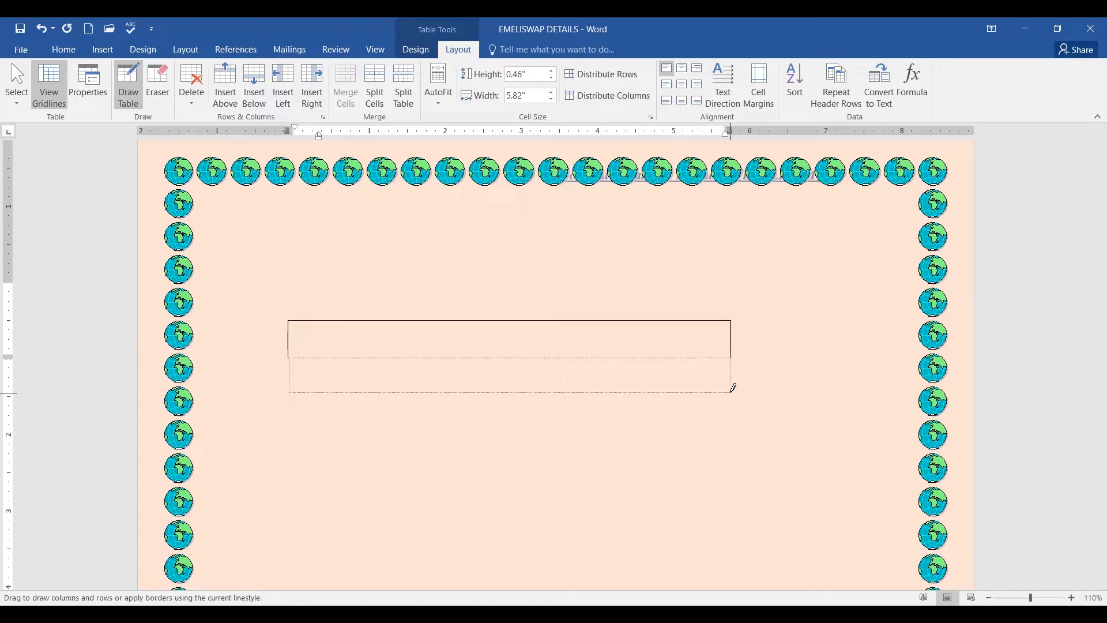
pyautogui.moveTo(482, 417); pyautogui.dragTo(482, 417)
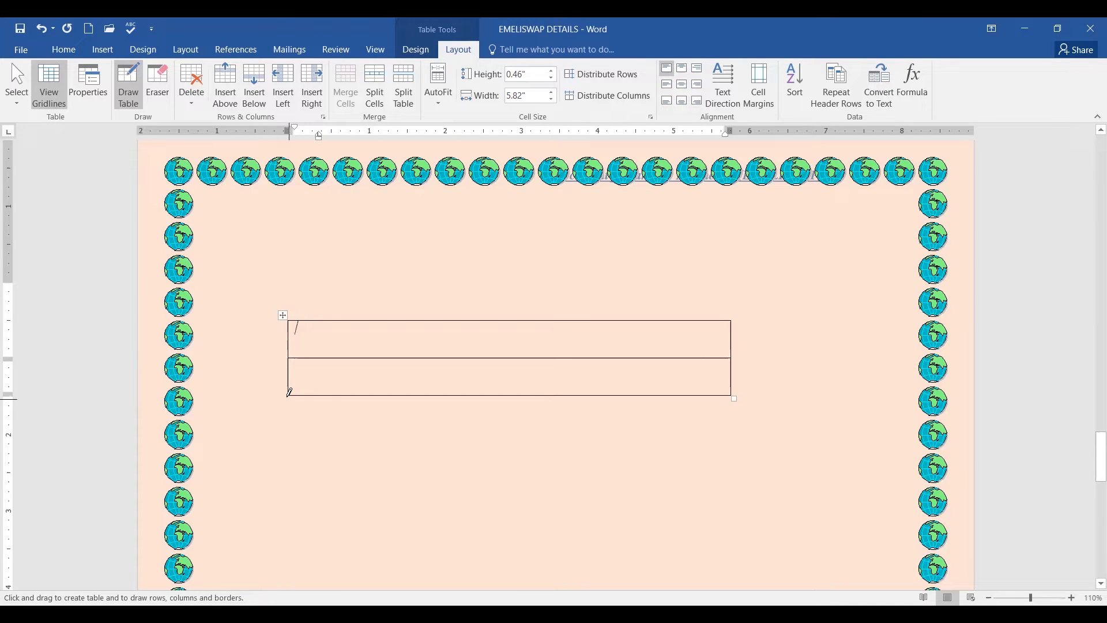
pyautogui.moveTo(288, 395)
pyautogui.mouseDown()
pyautogui.moveTo(289, 427)
pyautogui.moveTo(499, 437)
pyautogui.moveTo(736, 423)
pyautogui.mouseUp()
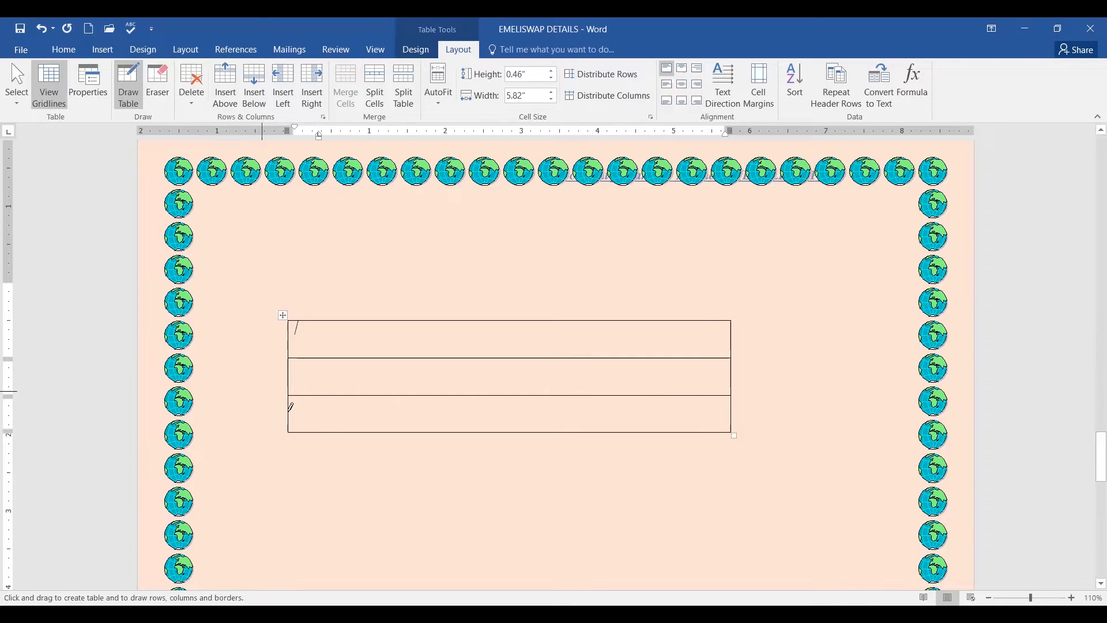
pyautogui.moveTo(291, 428)
pyautogui.mouseDown()
pyautogui.moveTo(289, 450)
pyautogui.moveTo(365, 468)
pyautogui.moveTo(564, 455)
pyautogui.moveTo(642, 471)
pyautogui.moveTo(734, 462)
pyautogui.moveTo(702, 461)
pyautogui.mouseUp()
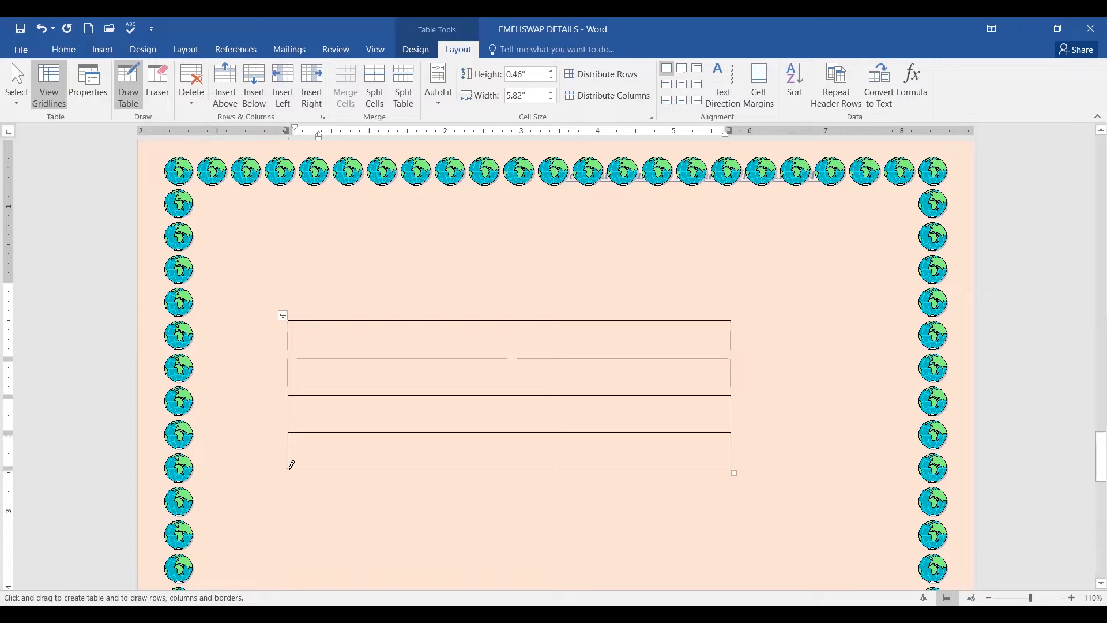
pyautogui.moveTo(291, 466)
pyautogui.mouseDown()
pyautogui.moveTo(294, 502)
pyautogui.moveTo(652, 492)
pyautogui.moveTo(735, 505)
pyautogui.mouseUp()
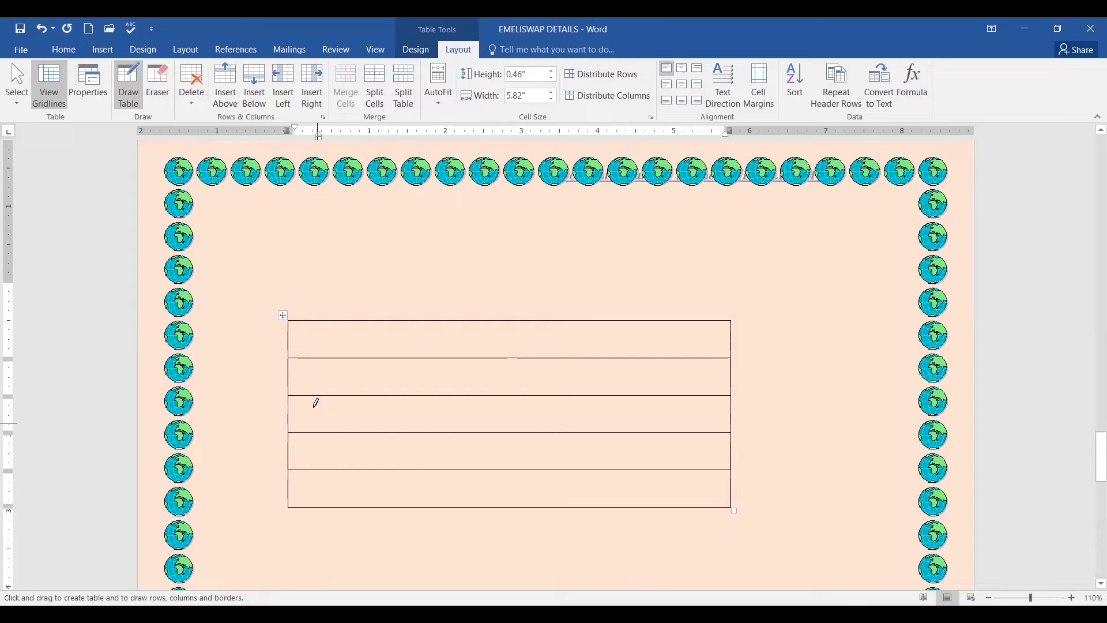
# - Draw three vertical lines through all five rows, making the first three columns about 1.05", 1.12" and 1.08" wide
pyautogui.click(369, 318)
pyautogui.moveTo(371, 317); pyautogui.dragTo(370, 505)
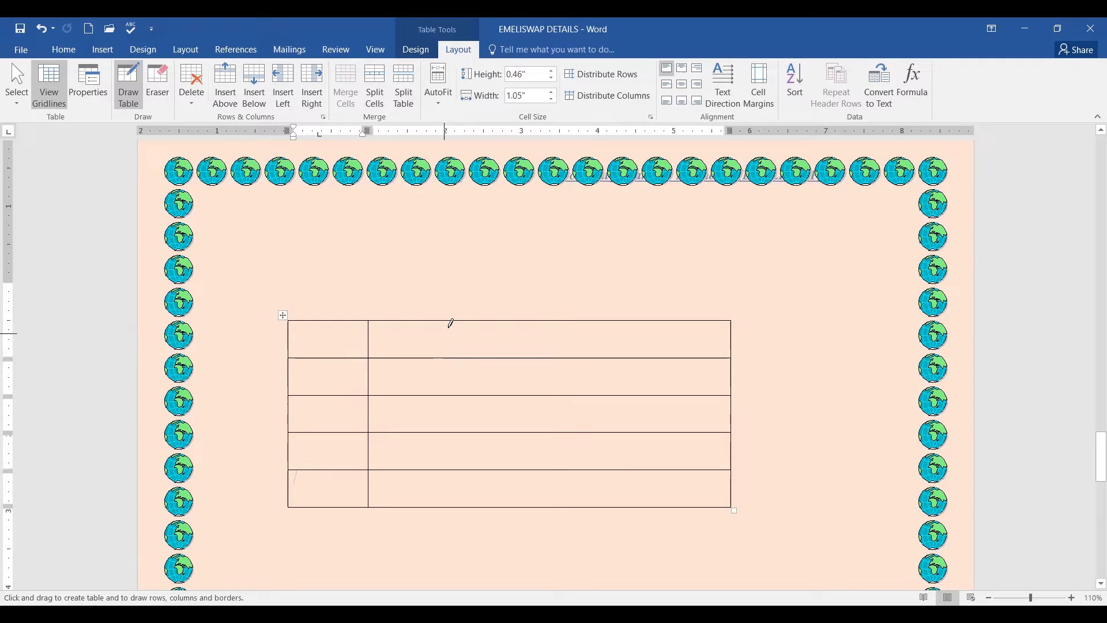
pyautogui.moveTo(457, 317); pyautogui.dragTo(460, 503)
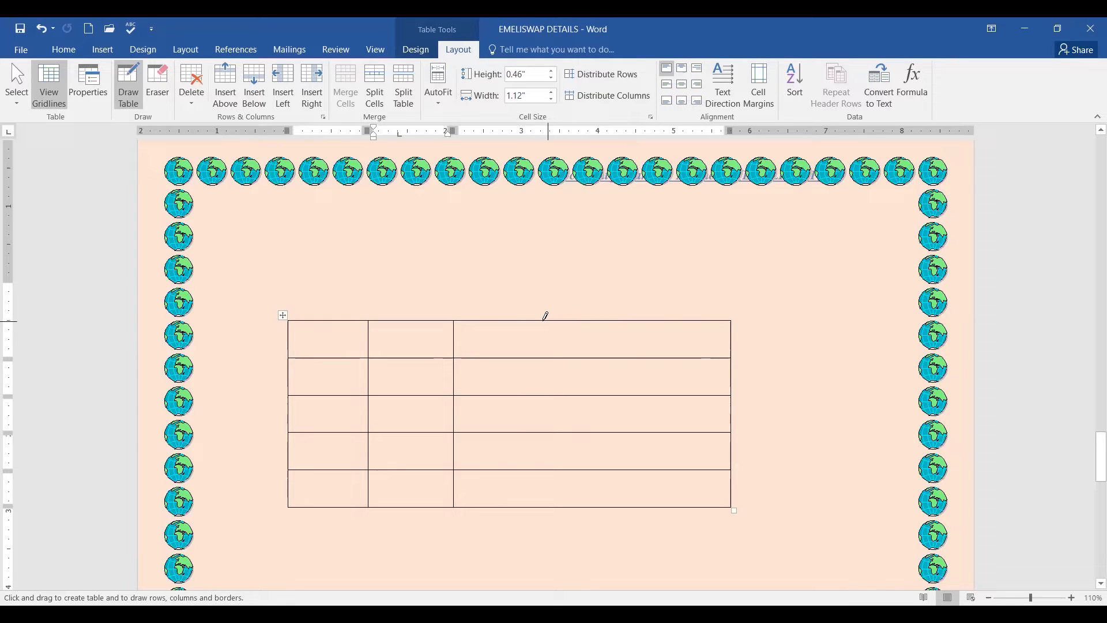
pyautogui.moveTo(538, 318); pyautogui.dragTo(538, 508)
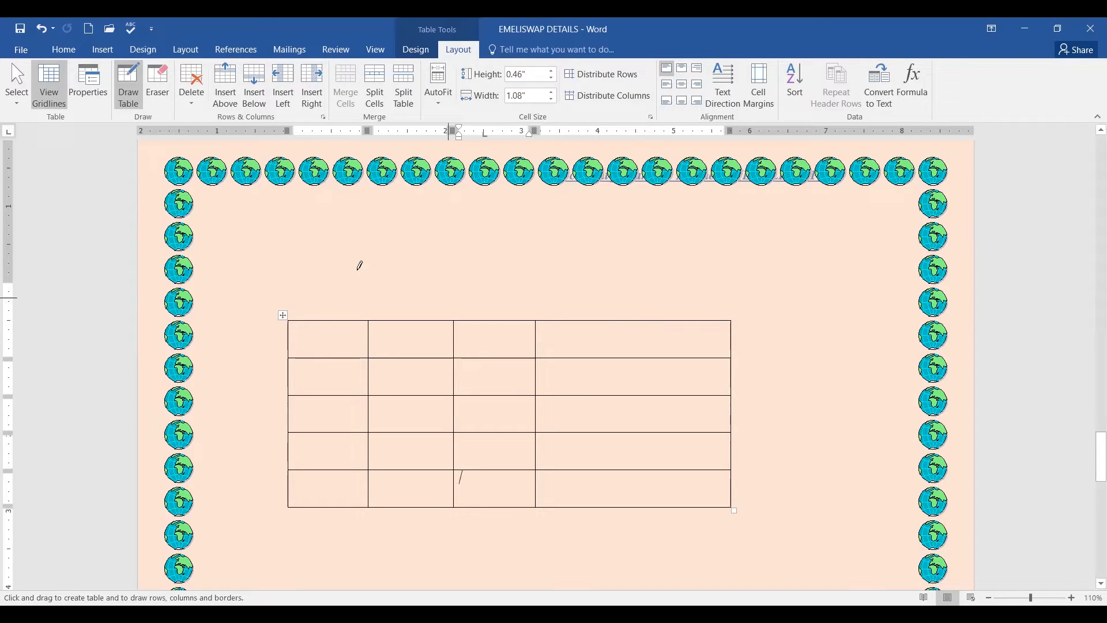
# - Draw an undivided full-width row about 1.1" high on top of the table
pyautogui.moveTo(286, 316)
pyautogui.mouseDown()
pyautogui.moveTo(287, 237)
pyautogui.moveTo(364, 230)
pyautogui.moveTo(557, 244)
pyautogui.moveTo(736, 232)
pyautogui.mouseUp()
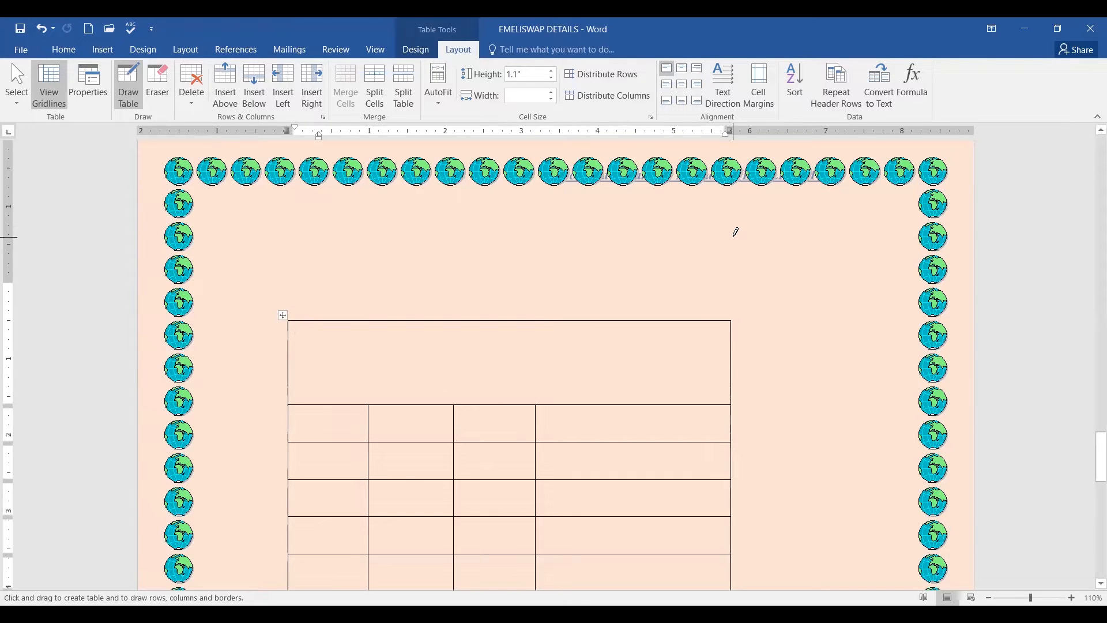
pyautogui.scroll(-4, 851, 343)
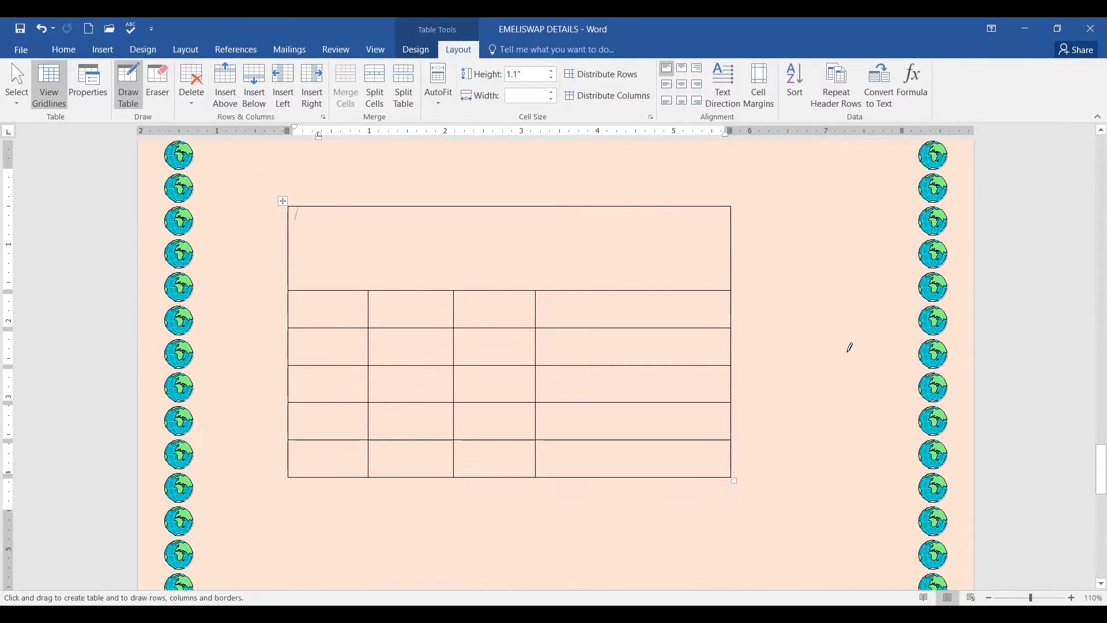
pyautogui.scroll(3, 851, 347)
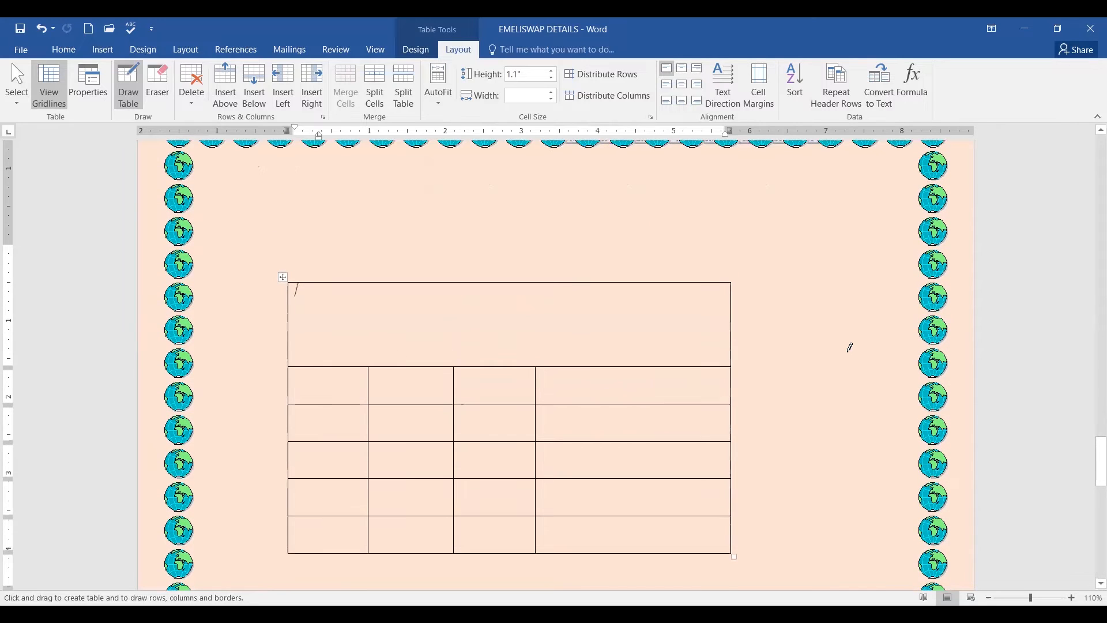
pyautogui.scroll(-1, 850, 347)
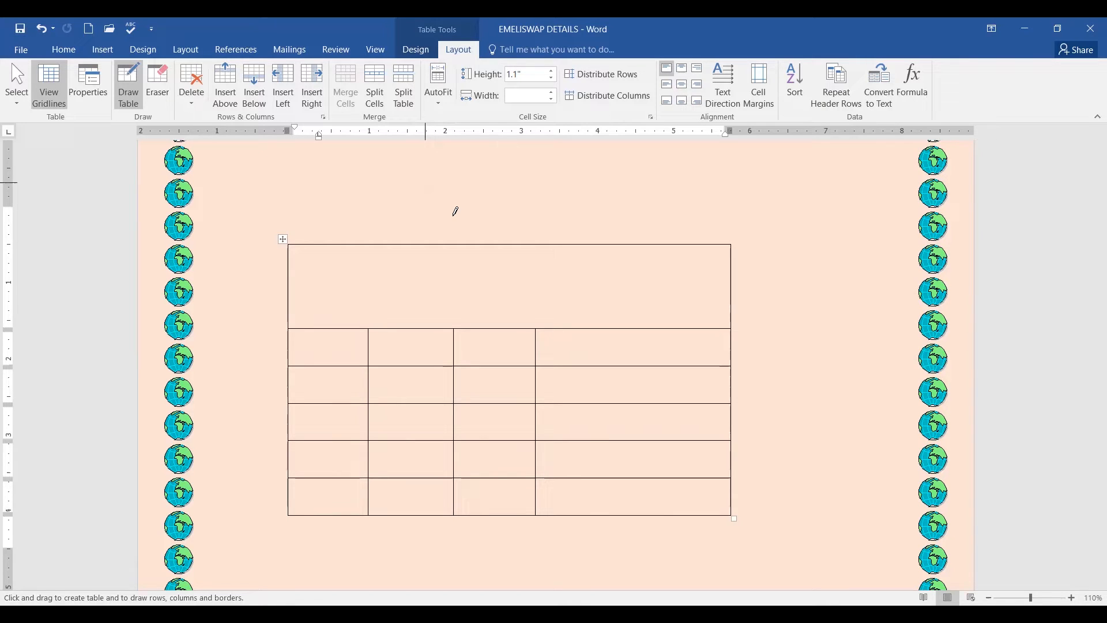
pyautogui.moveTo(464, 34)
pyautogui.mouseDown()
pyautogui.moveTo(439, 36)
pyautogui.moveTo(482, 58)
pyautogui.moveTo(456, 35)
pyautogui.mouseUp()
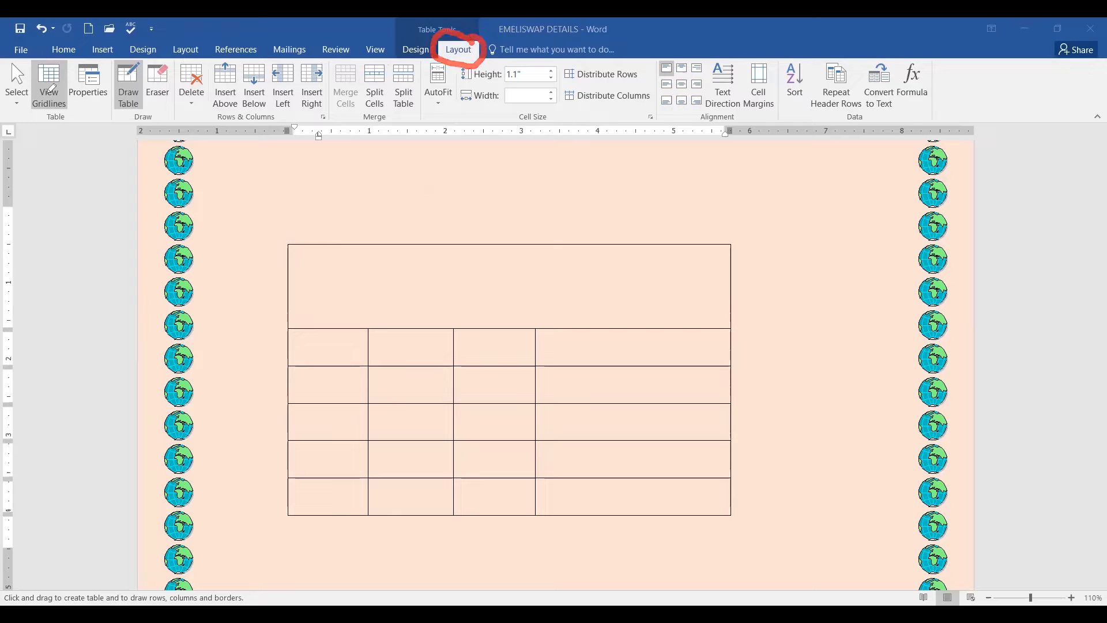
pyautogui.moveTo(120, 114); pyautogui.dragTo(699, 140)
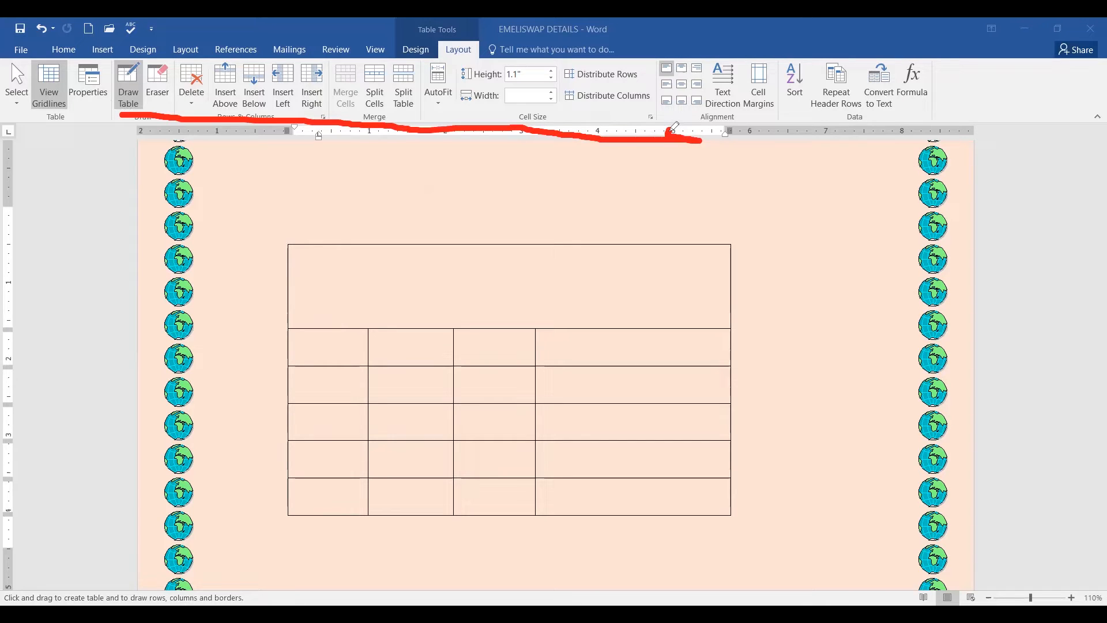
pyautogui.moveTo(670, 131)
pyautogui.mouseDown()
pyautogui.moveTo(671, 118)
pyautogui.moveTo(724, 85)
pyautogui.moveTo(910, 134)
pyautogui.moveTo(914, 71)
pyautogui.moveTo(147, 71)
pyautogui.moveTo(17, 58)
pyautogui.moveTo(4, 76)
pyautogui.moveTo(43, 118)
pyautogui.moveTo(132, 124)
pyautogui.moveTo(173, 113)
pyautogui.mouseUp()
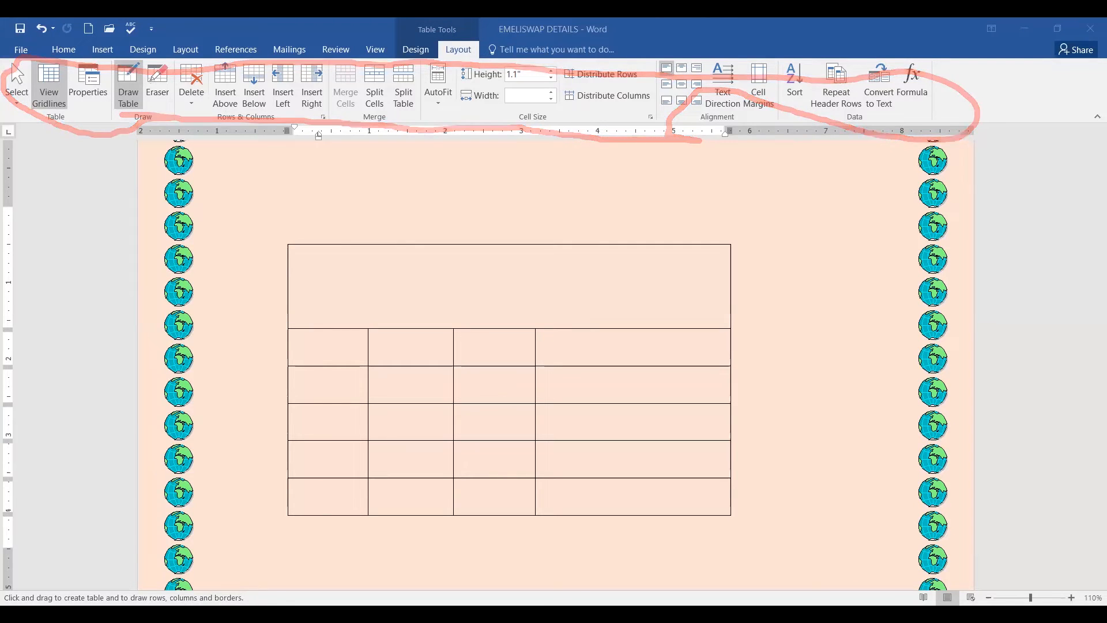
pyautogui.moveTo(151, 86)
pyautogui.mouseDown()
pyautogui.moveTo(194, 74)
pyautogui.moveTo(203, 94)
pyautogui.moveTo(233, 78)
pyautogui.mouseUp()
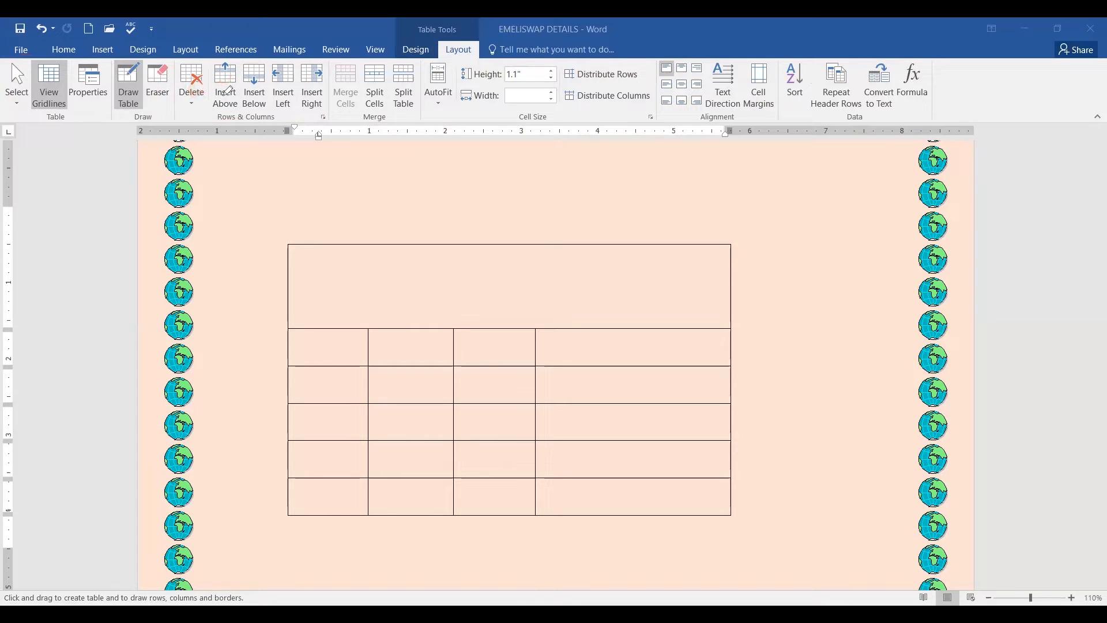
pyautogui.moveTo(223, 86)
pyautogui.mouseDown()
pyautogui.moveTo(226, 99)
pyautogui.moveTo(265, 74)
pyautogui.moveTo(264, 90)
pyautogui.moveTo(276, 80)
pyautogui.moveTo(340, 90)
pyautogui.mouseUp()
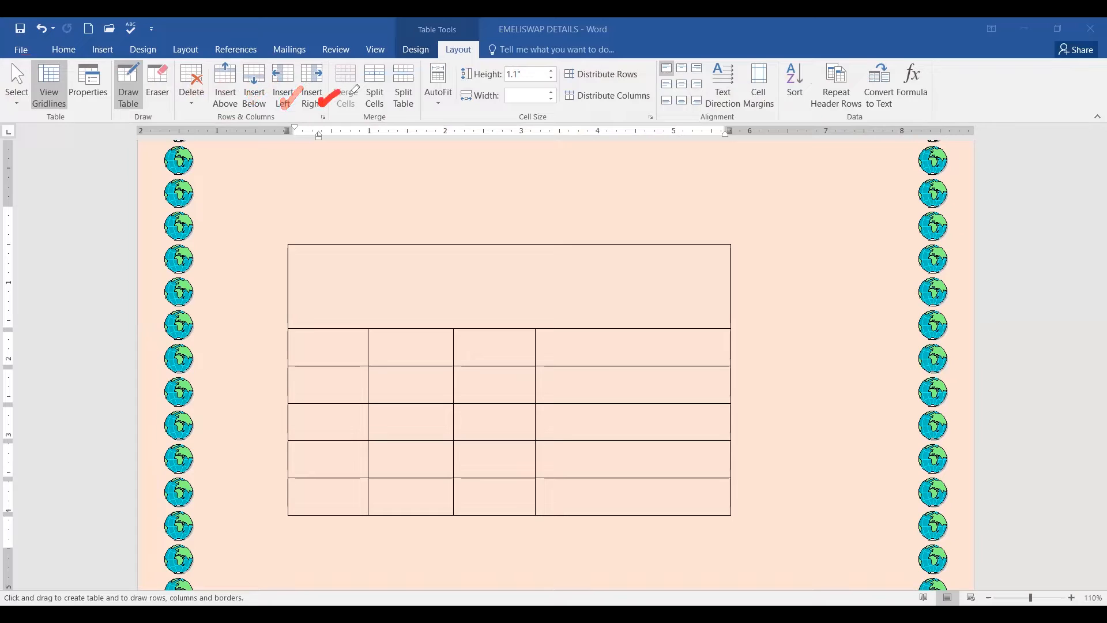
pyautogui.click(384, 102)
pyautogui.click(417, 104)
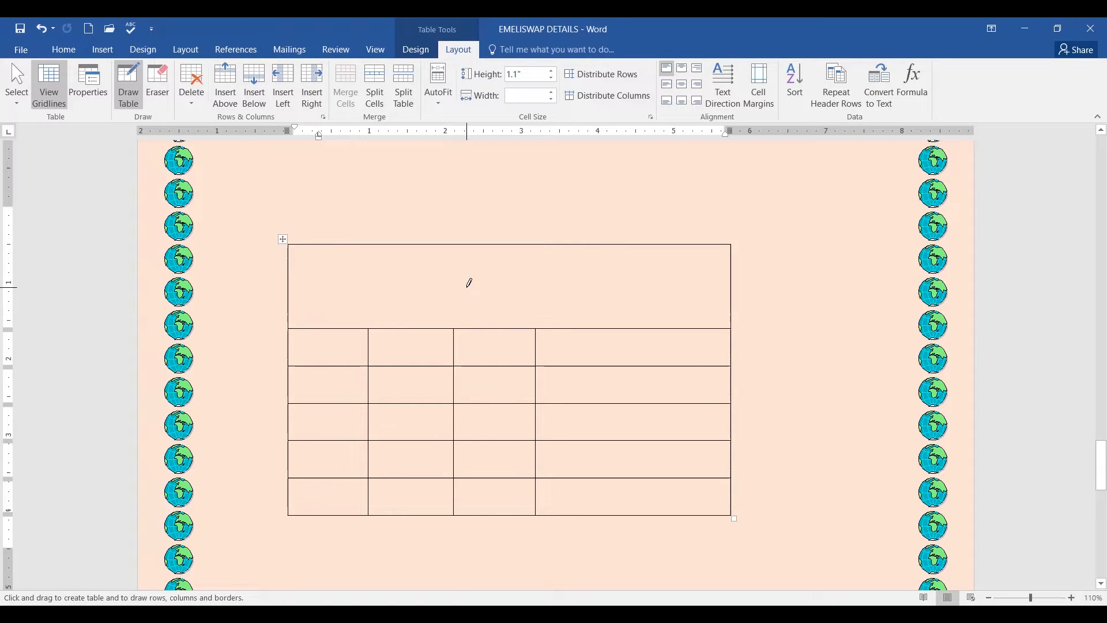
# - Enter "The following are the costs for getting PDF documents" in the tall undivided first row
pyautogui.write('The ')
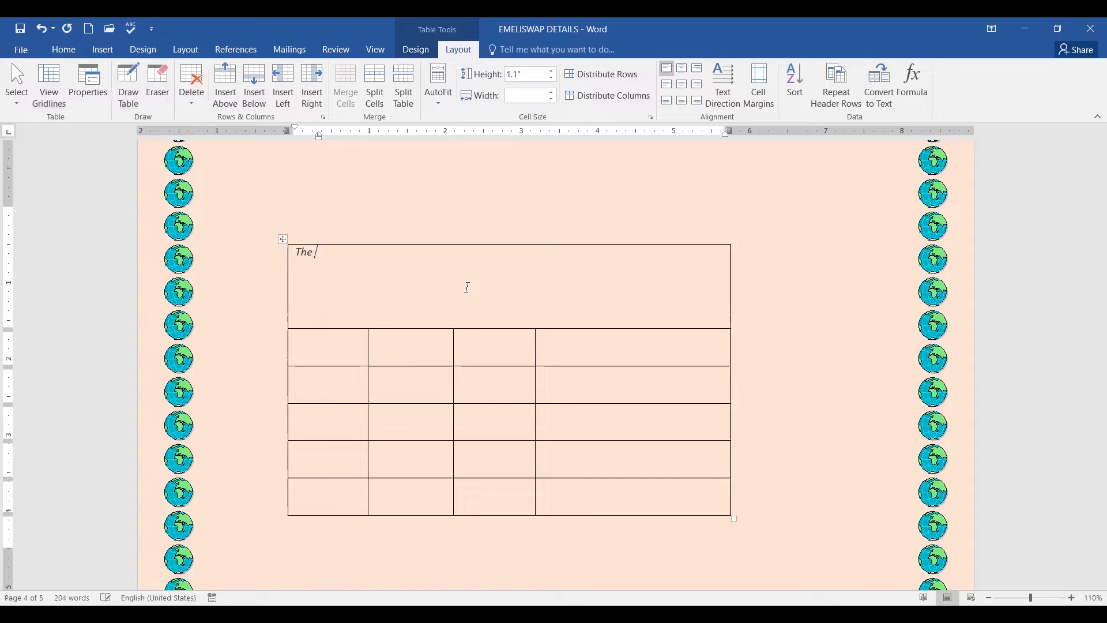
pyautogui.write('following is')
pyautogui.press('BackSpace')
pyautogui.write('are te')
pyautogui.press('BackSpace')
pyautogui.write('he costs for ')
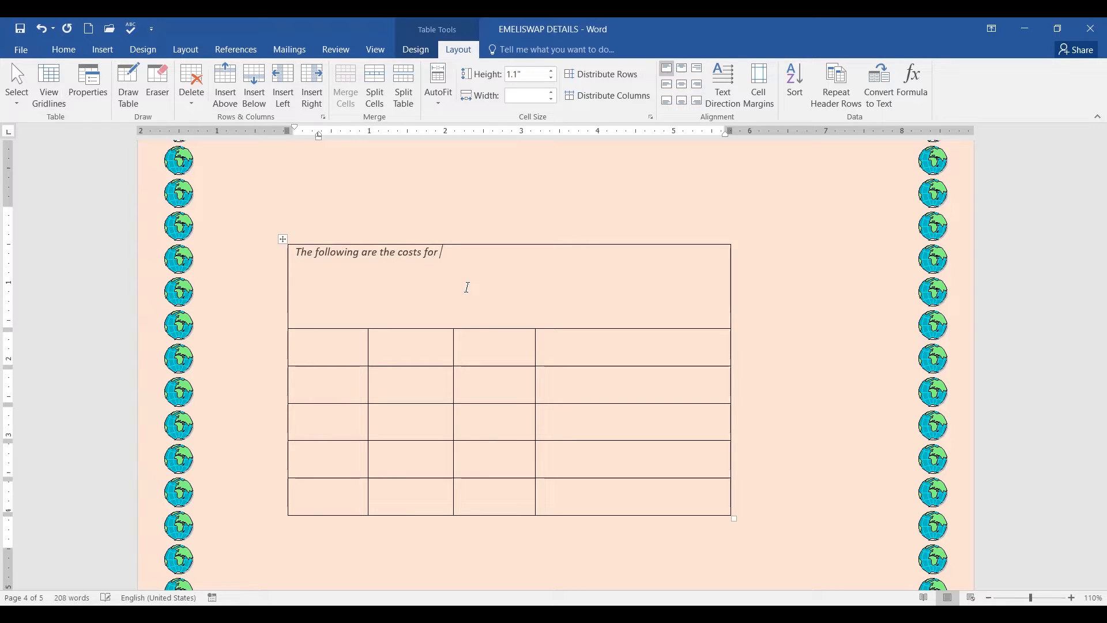
pyautogui.write('getting p')
pyautogui.press('BackSpace')
pyautogui.write('PDF documents')
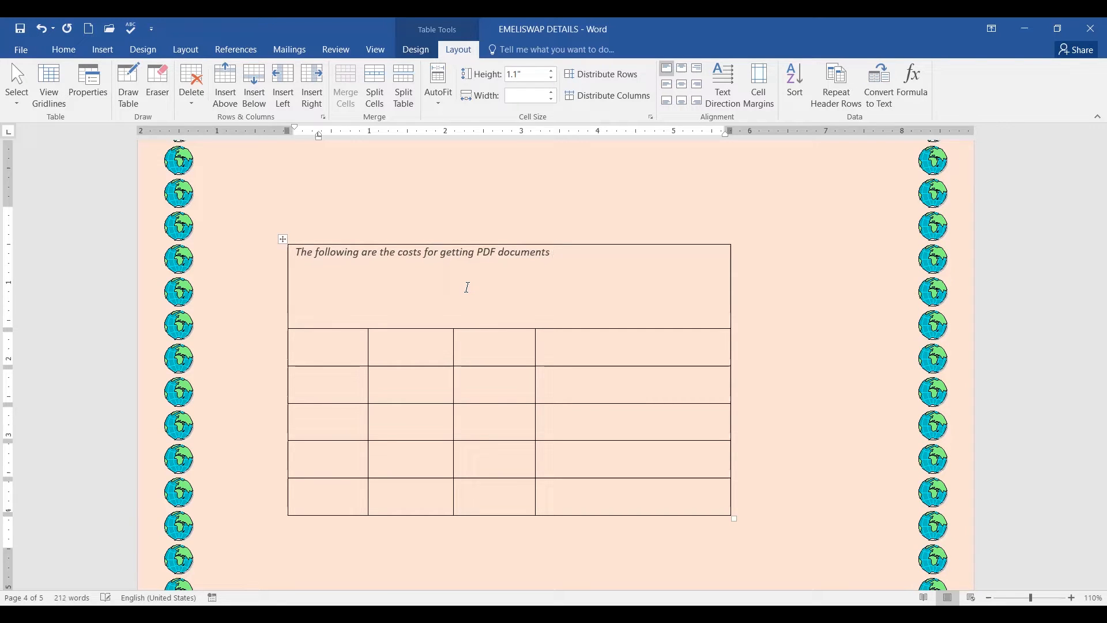
# - Continue the first row's text with "that have been used to prepare contents in EMELISWAP Channels"
pyautogui.write(' that have been used to u')
pyautogui.press('BackSpace')
pyautogui.write('prepare ')
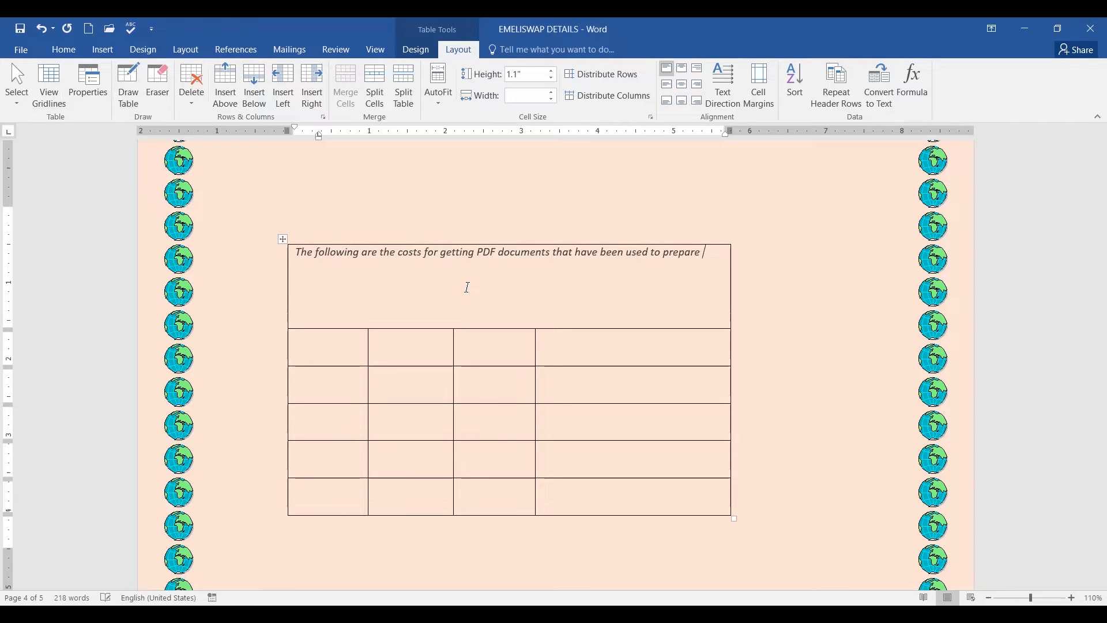
pyautogui.write('conte')
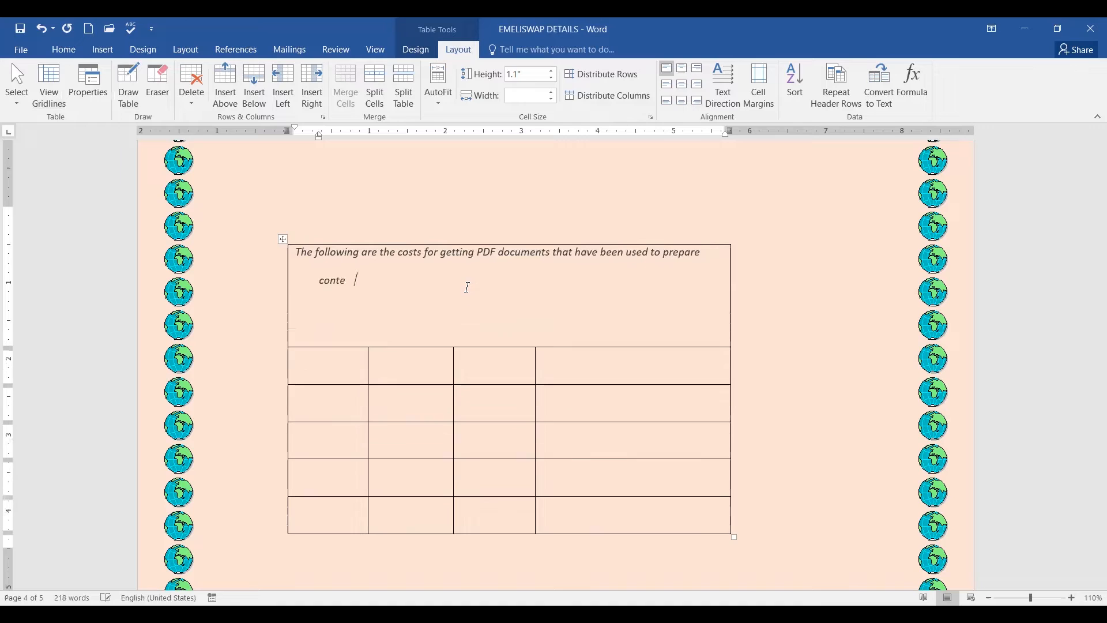
pyautogui.write('nts in EME')
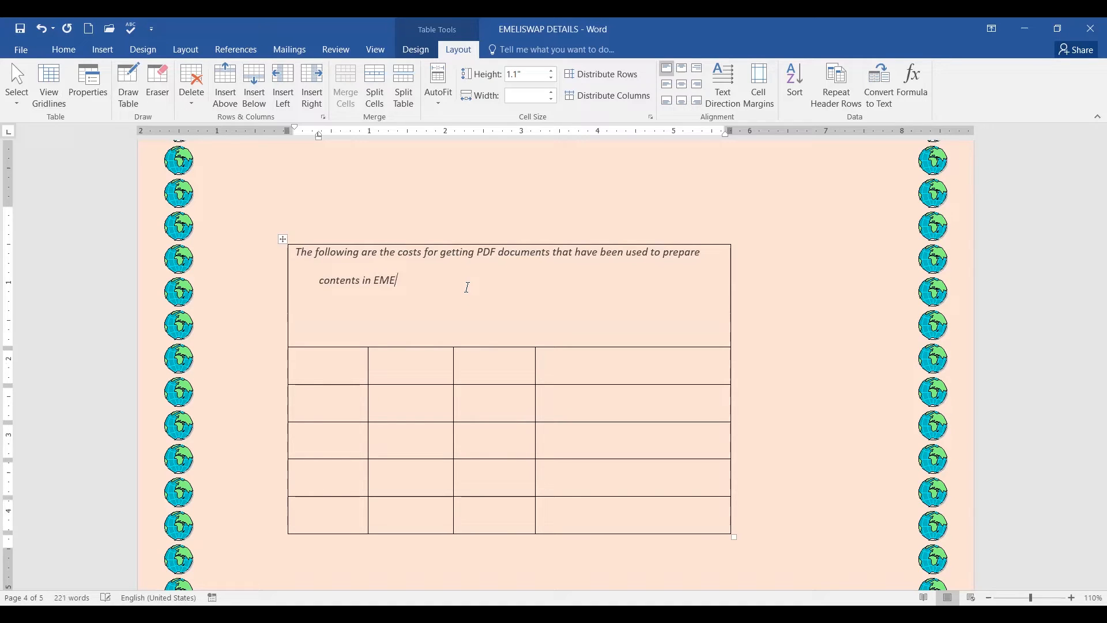
pyautogui.write('LISWAP Channels')
# - Label the first two columns "UNIT" and "Unit Price" in the second row, and place the cursor in the third column
pyautogui.click(343, 370)
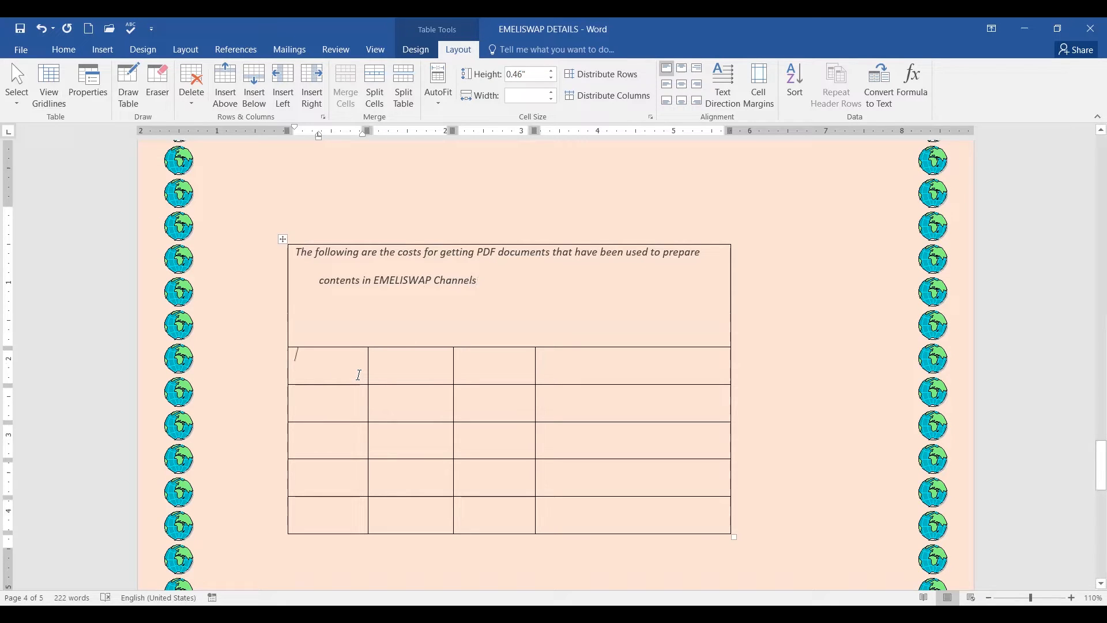
pyautogui.write('UNIT')
pyautogui.click(415, 361)
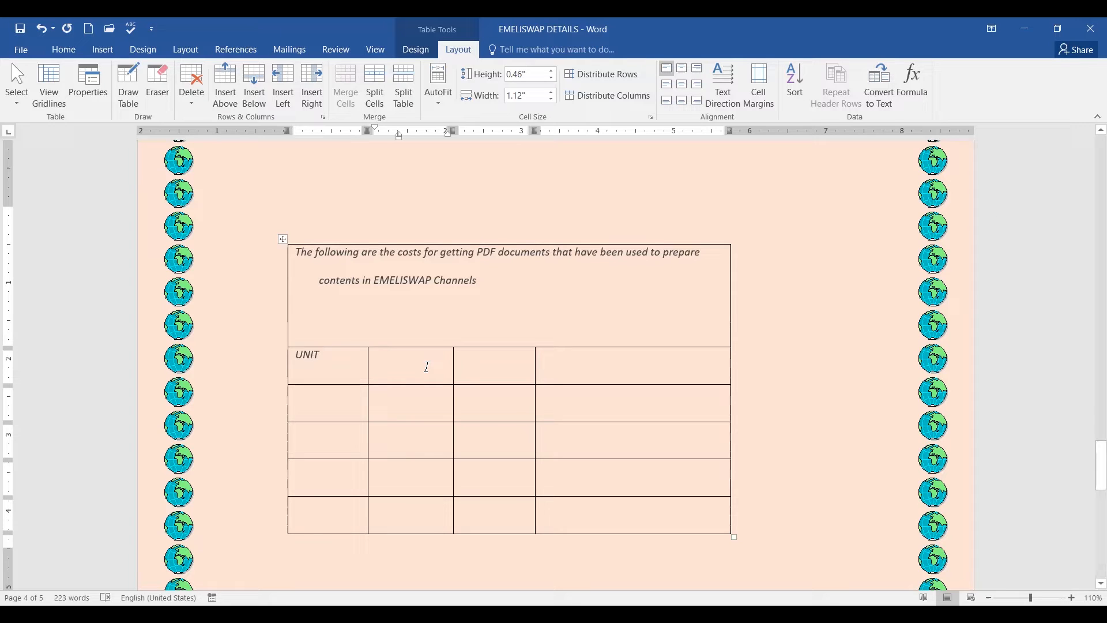
pyautogui.write('uNIT Price')
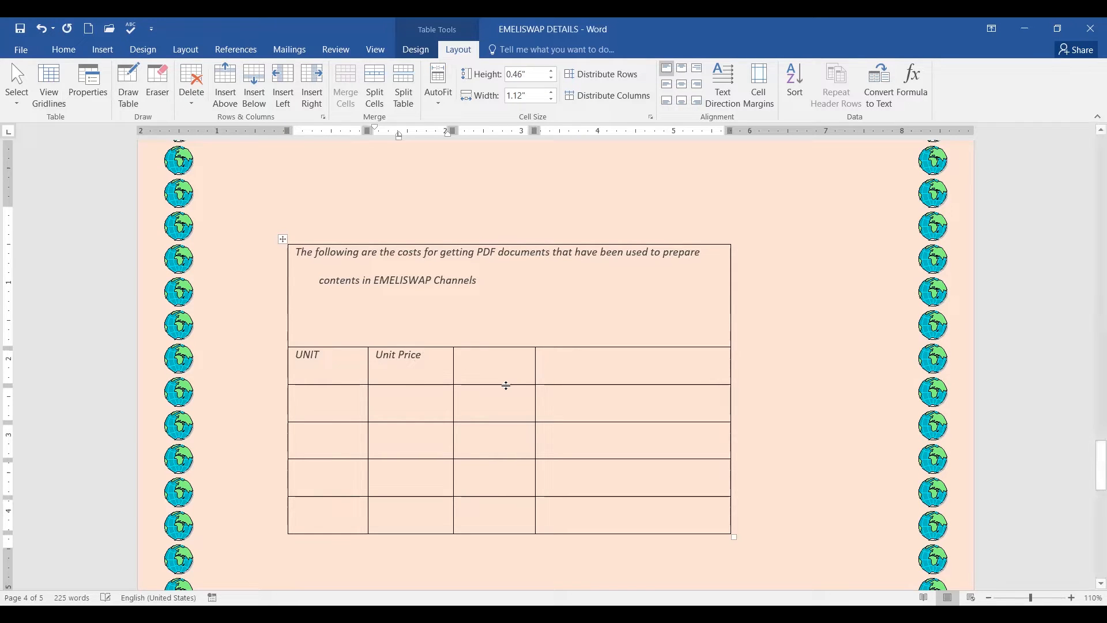
pyautogui.click(529, 364)
pyautogui.write('to')
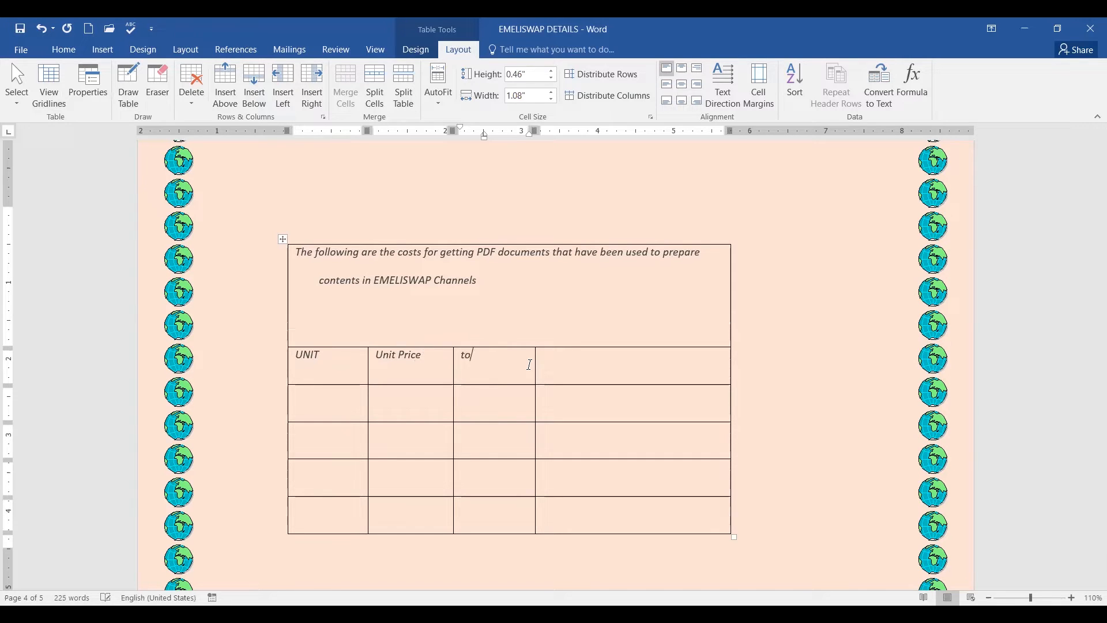
pyautogui.write('tal cos')
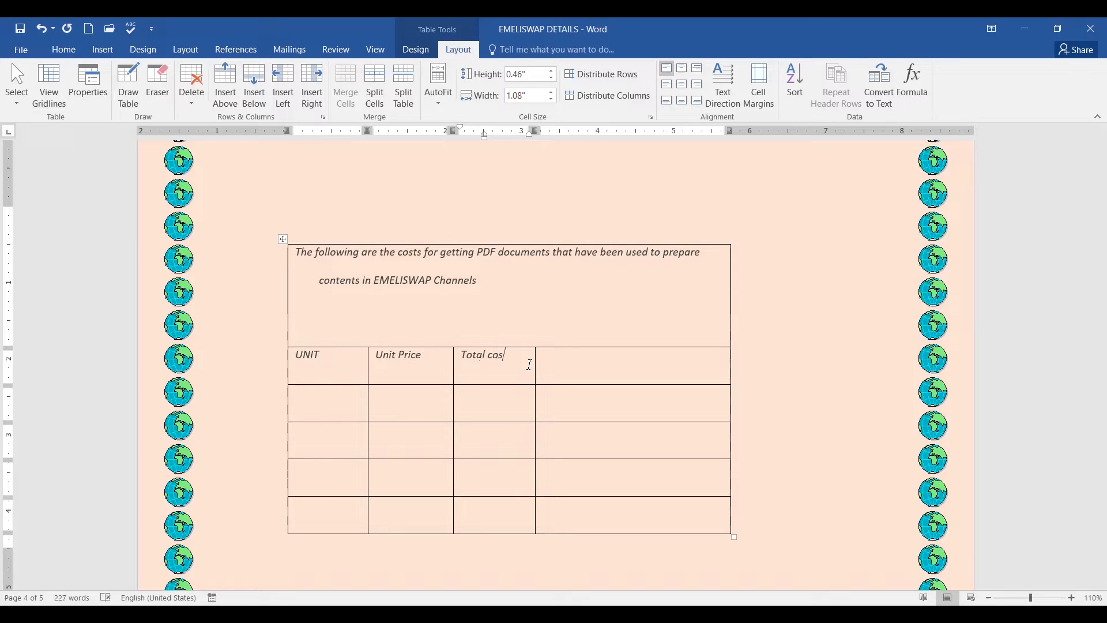
pyautogui.press('BackSpace')
pyautogui.press('BackSpace')
pyautogui.press('BackSpace')
pyautogui.press('BackSpace')
pyautogui.press('BackSpace')
pyautogui.press('BackSpace')
pyautogui.press('BackSpace')
pyautogui.press('BackSpace')
pyautogui.press('BackSpace')
# - Label the third column "Number of units" and the fourth column "Total cost"
pyautogui.write('Number of units')
pyautogui.click(584, 368)
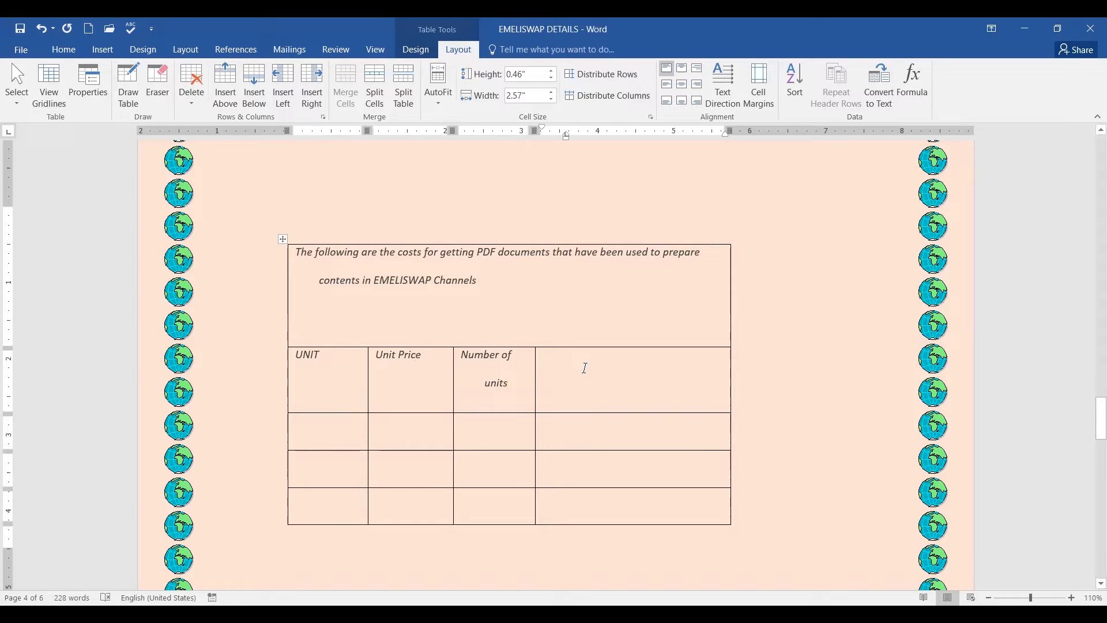
pyautogui.write('Total cost')
# - Enter "Introduction to ICT" in the first cell below the UNIT heading
pyautogui.scroll(-3, 410, 348)
pyautogui.click(306, 302)
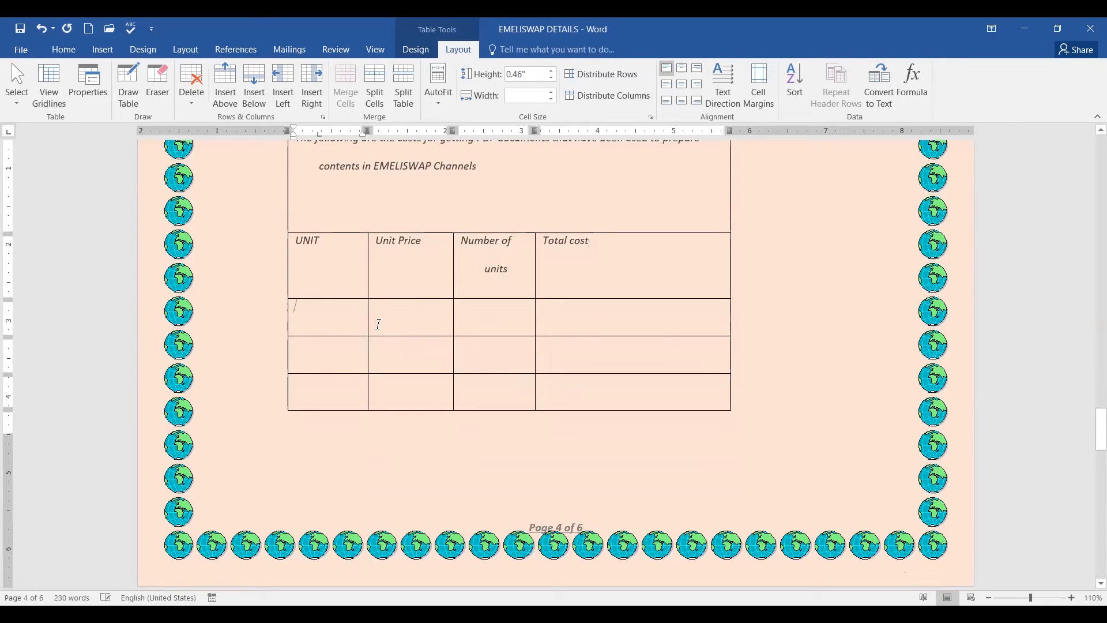
pyautogui.write('INT')
pyautogui.press('BackSpace')
pyautogui.press('BackSpace')
pyautogui.write('ntroduction')
pyautogui.write('to ICT')
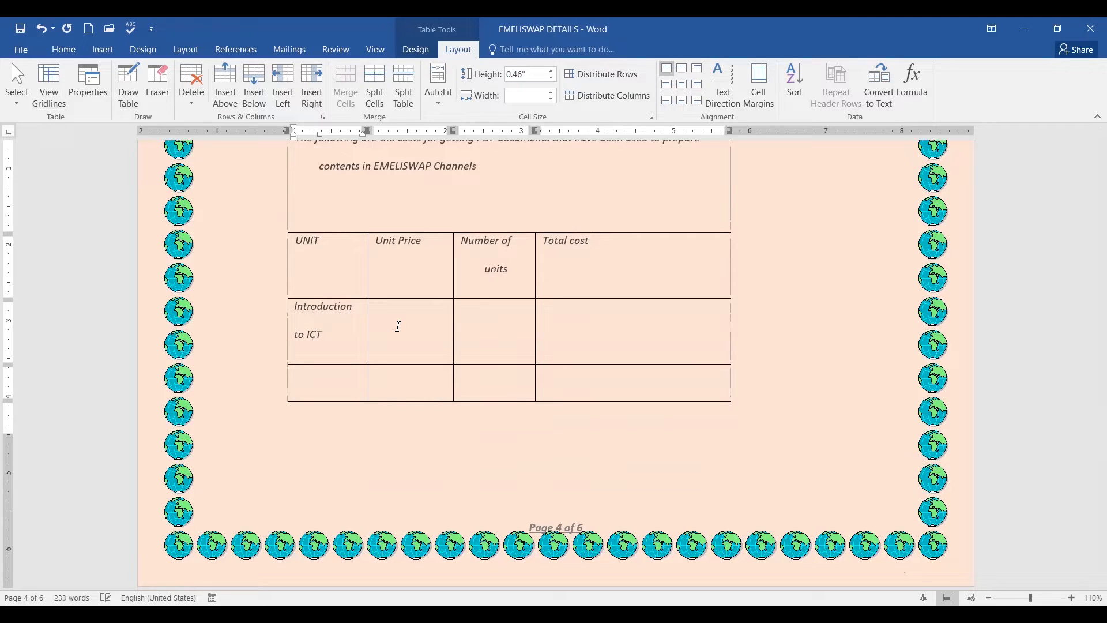
# - Enter a unit price of "Ksh. 200" and 4 as the number of units for Introduction to ICT
pyautogui.click(412, 345)
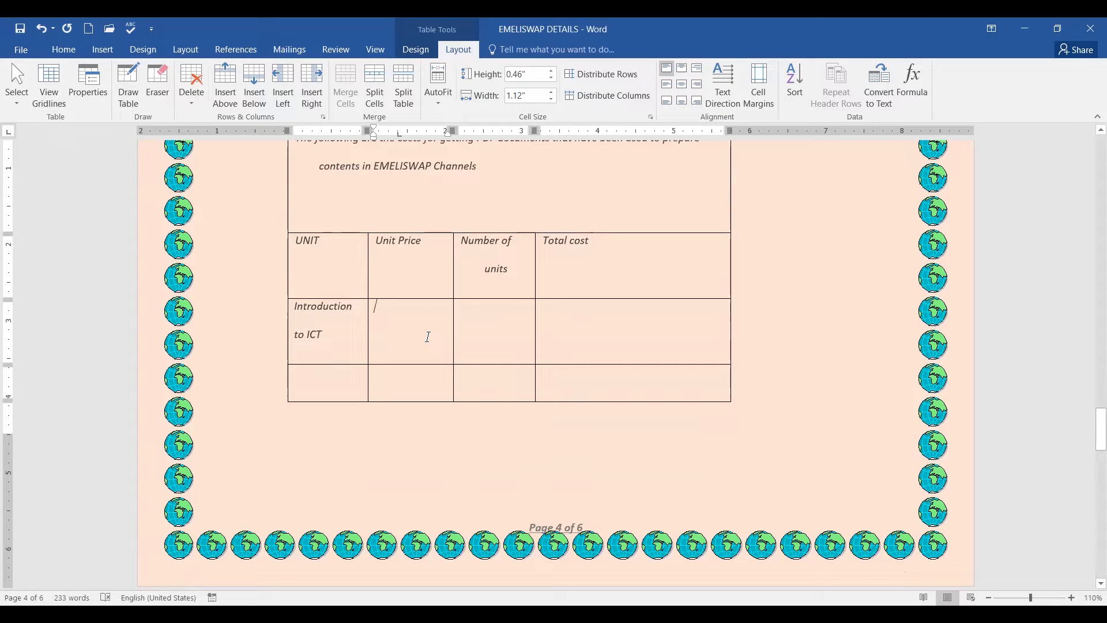
pyautogui.write('Ksh')
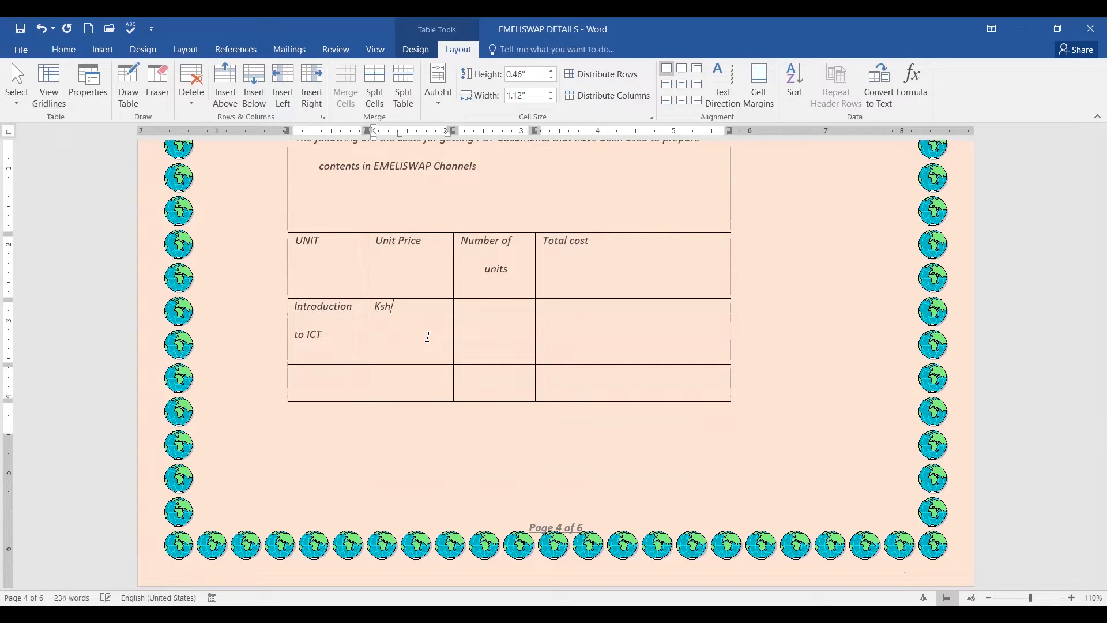
pyautogui.write('. 200')
pyautogui.click(497, 319)
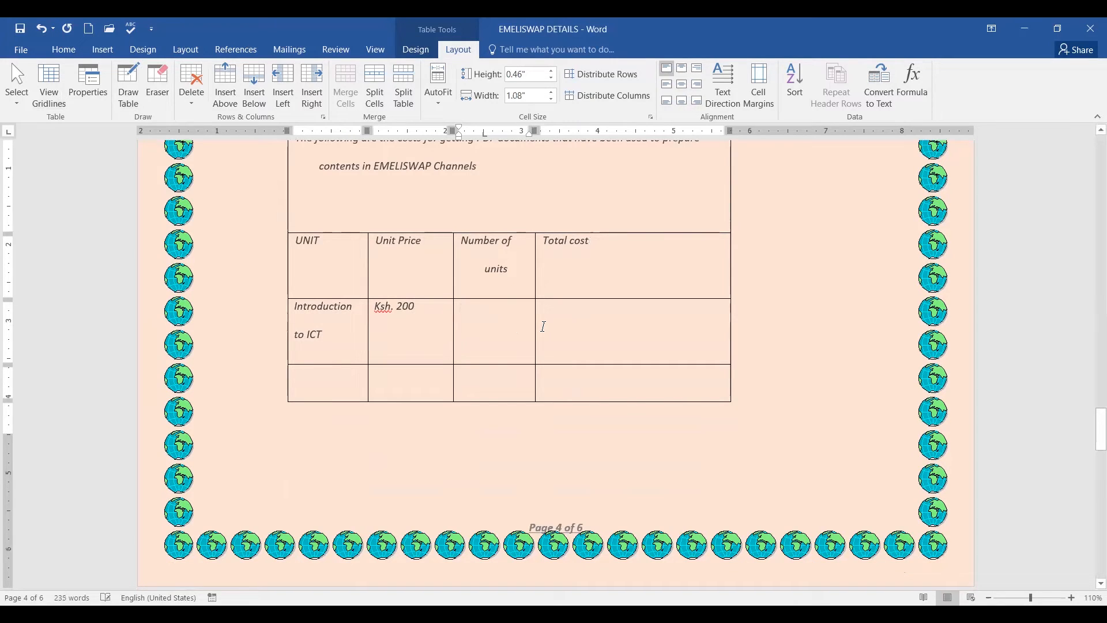
pyautogui.write('4')
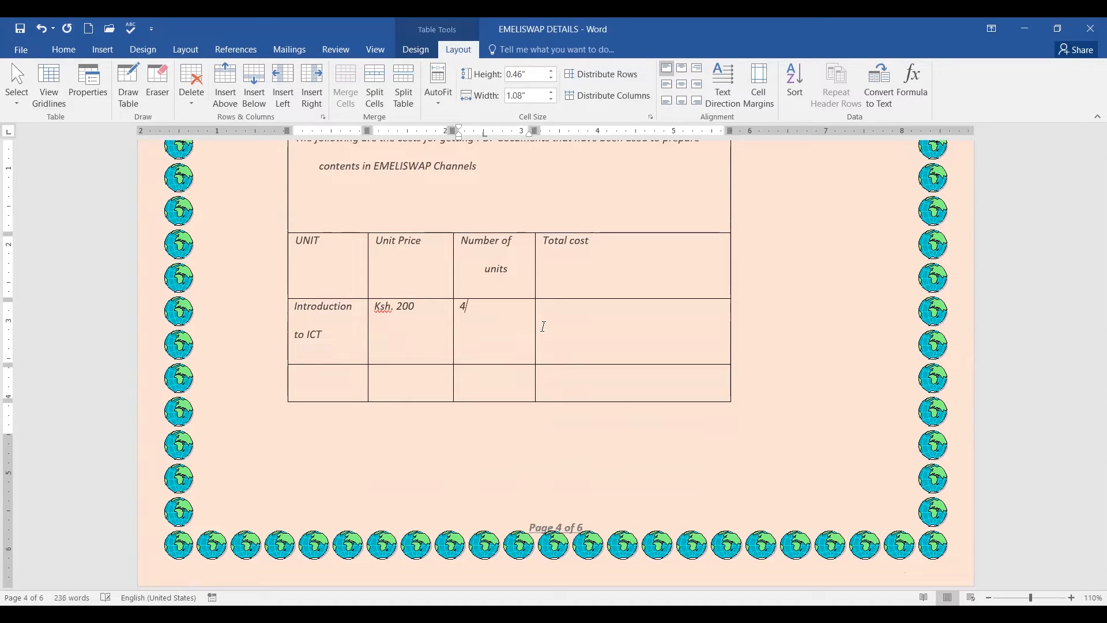
# - Enter "Ksh. 800" as the total cost of Introduction to ICT
pyautogui.click(572, 316)
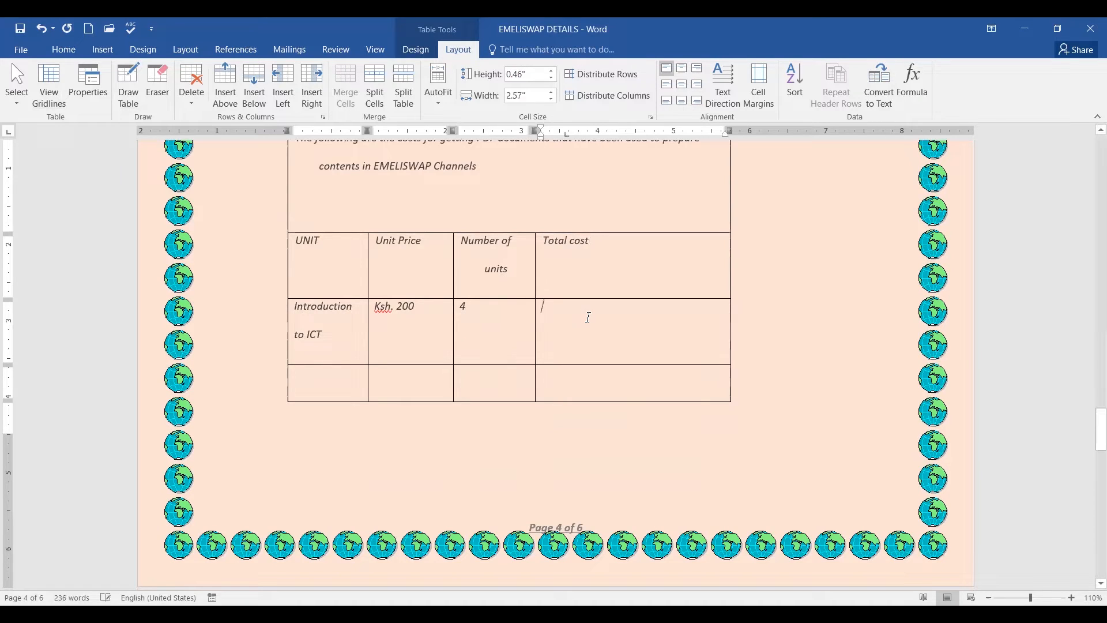
pyautogui.write('800')
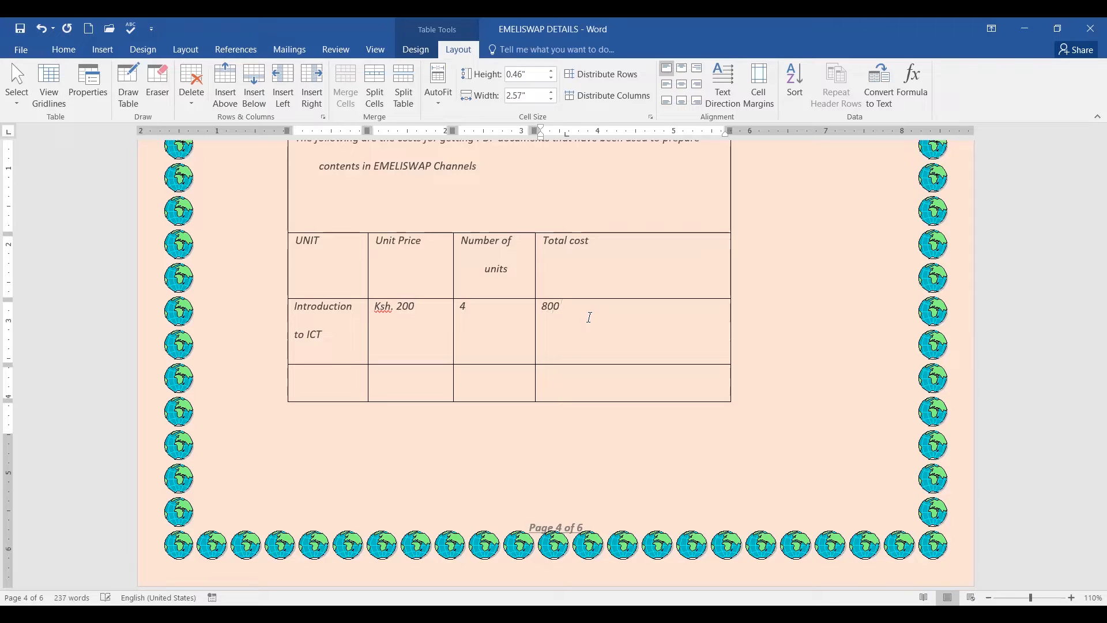
pyautogui.press('Home')
pyautogui.write('Ksh.')
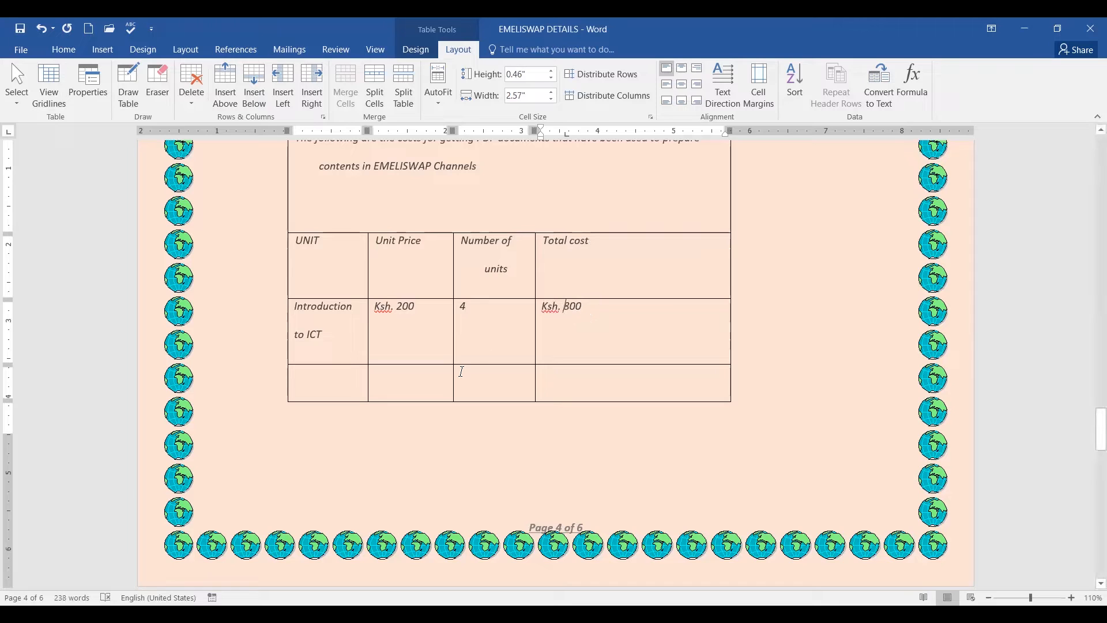
# - Enter "Operating Systems" in the UNIT column, in the row below Introduction to ICT
pyautogui.click(334, 376)
pyautogui.write('Operat')
pyautogui.write('ing ')
pyautogui.write('Systems')
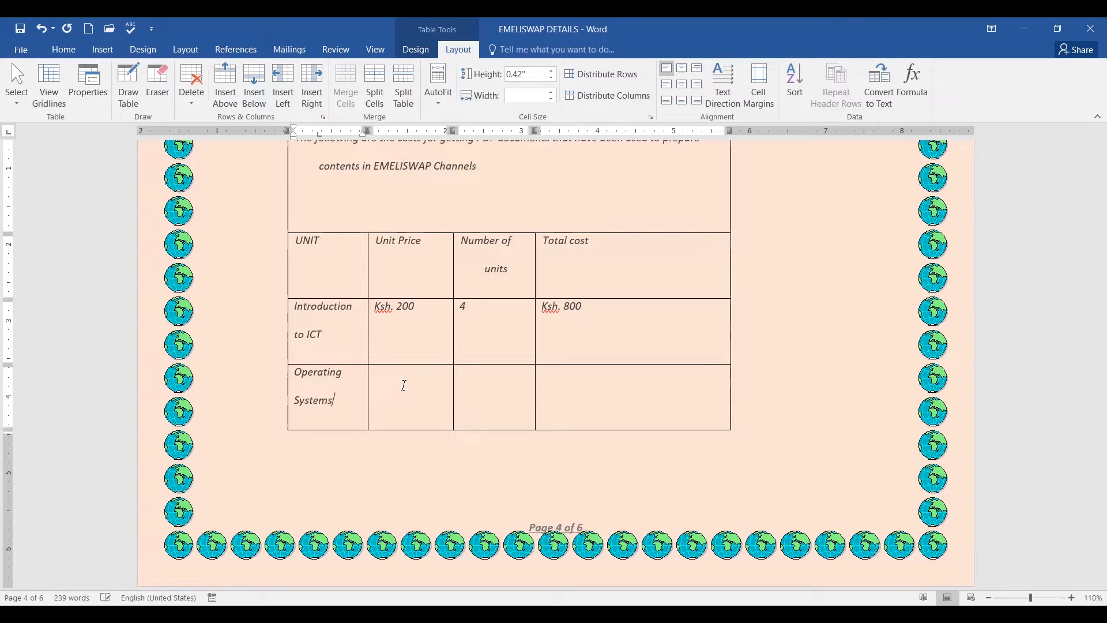
# - Enter "Ksh. 500" as the unit price of Operating Systems
pyautogui.click(414, 388)
pyautogui.write('Ksh,')
pyautogui.press('BackSpace')
pyautogui.write('. 500')
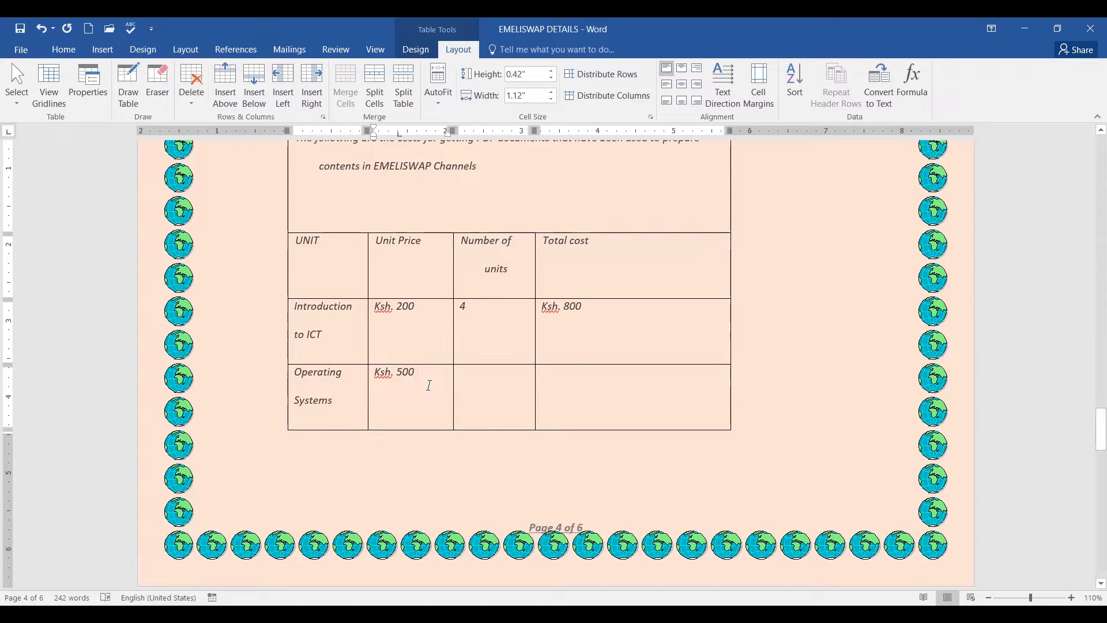
# - Append "per copy" to the unit prices of Operating Systems and Introduction to ICT
pyautogui.write('per copy')
pyautogui.click(437, 312)
pyautogui.write('per c')
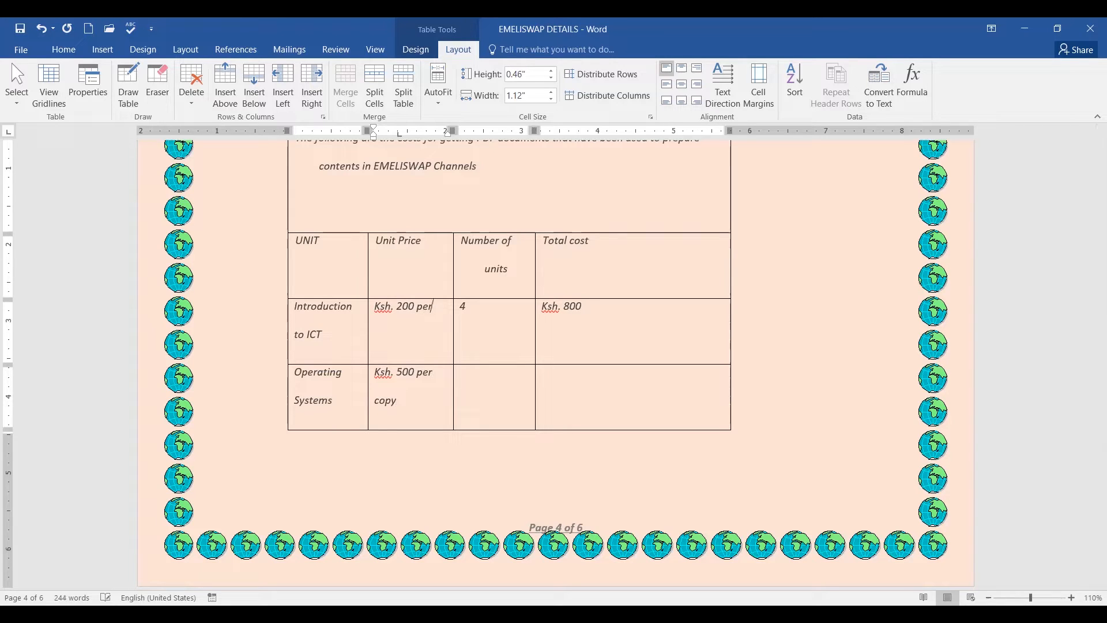
pyautogui.write('opy')
# - Add "(Per Copy)" to the Unit Price heading and delete "per copy" from both prices below it
pyautogui.click(436, 244)
pyautogui.write('(Per Copy)')
pyautogui.moveTo(425, 312); pyautogui.dragTo(431, 335)
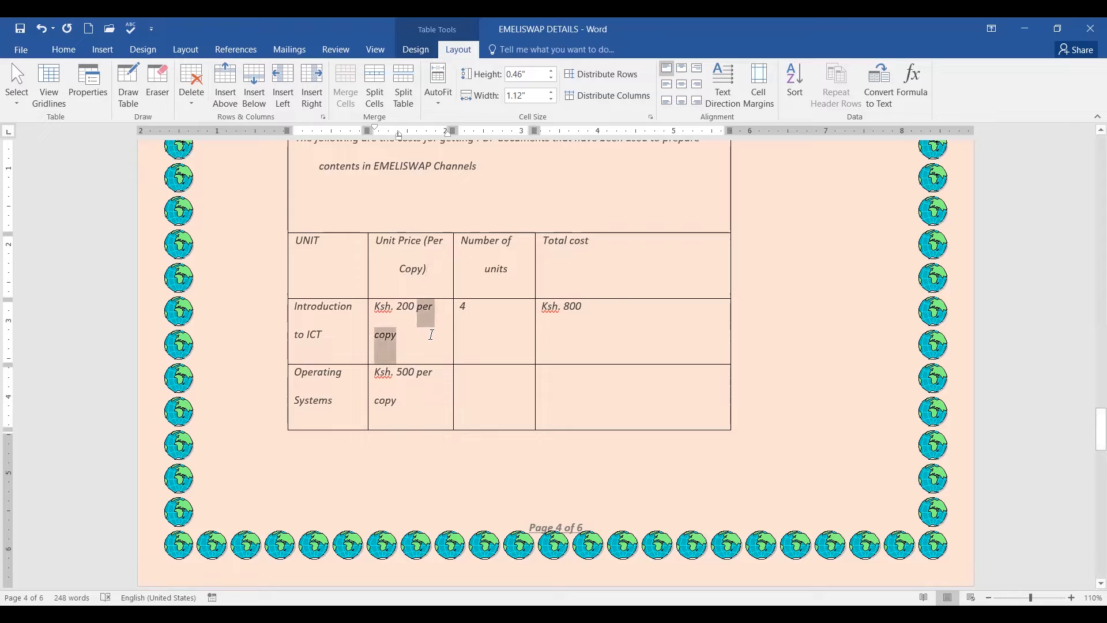
pyautogui.press('Delete')
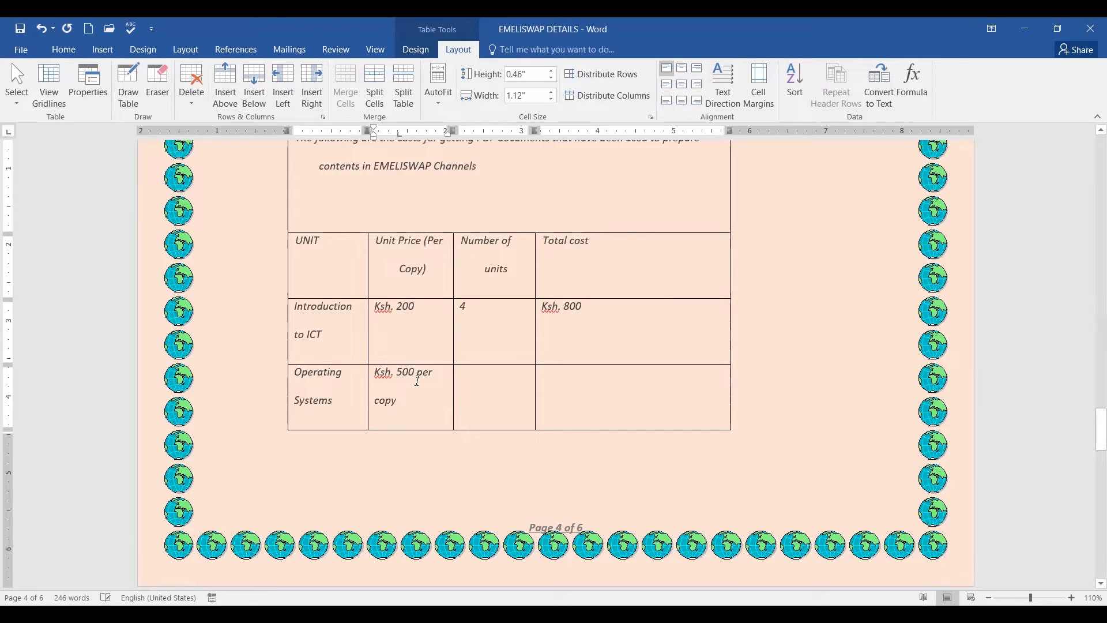
pyautogui.moveTo(417, 372); pyautogui.dragTo(431, 403)
pyautogui.press('Delete')
# - Enter 3 as the number of units and "Ksh. 1500" as the total cost of Operating Systems
pyautogui.click(522, 390)
pyautogui.write('3')
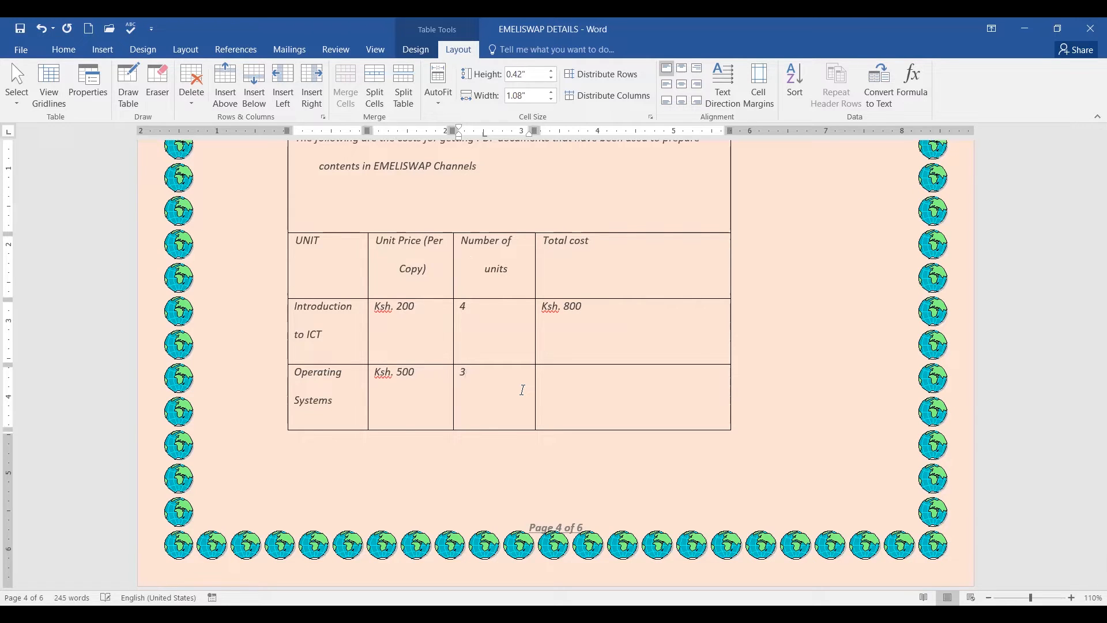
pyautogui.click(573, 374)
pyautogui.write('Ksh. 1500')
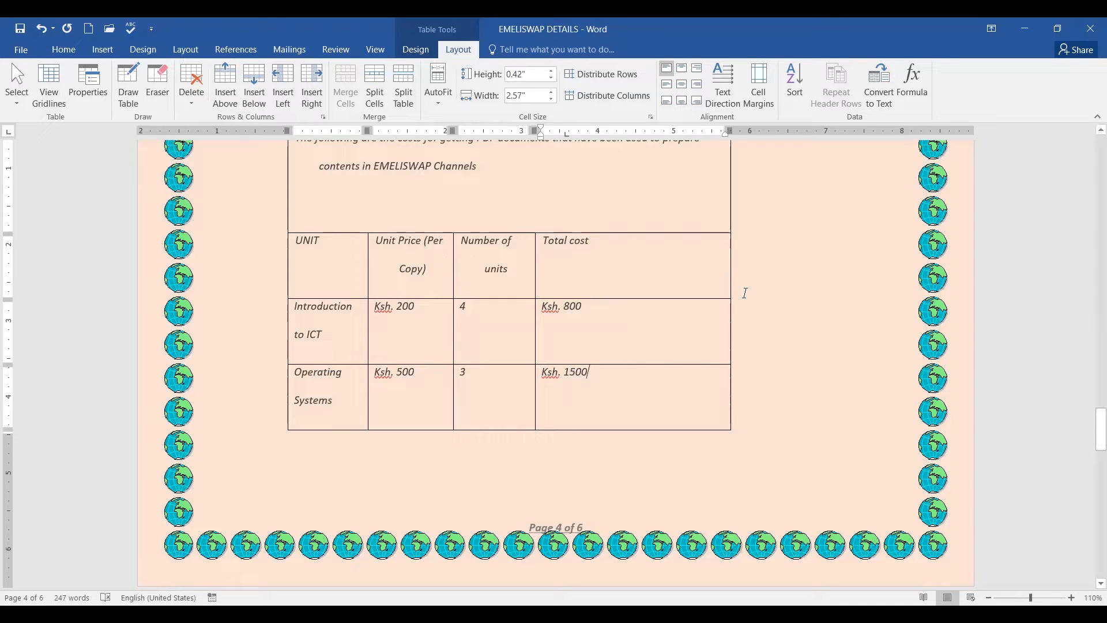
# - Remove the italics from the table's first row and its price, units and cost columns, then save the document
pyautogui.scroll(3, 720, 299)
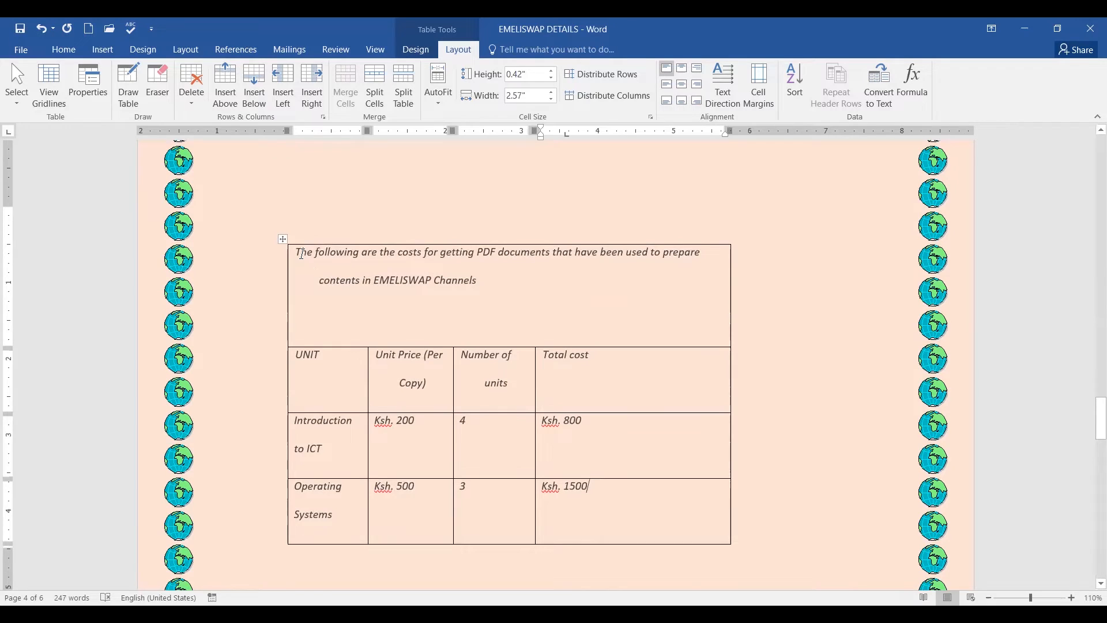
pyautogui.moveTo(301, 252); pyautogui.dragTo(585, 519)
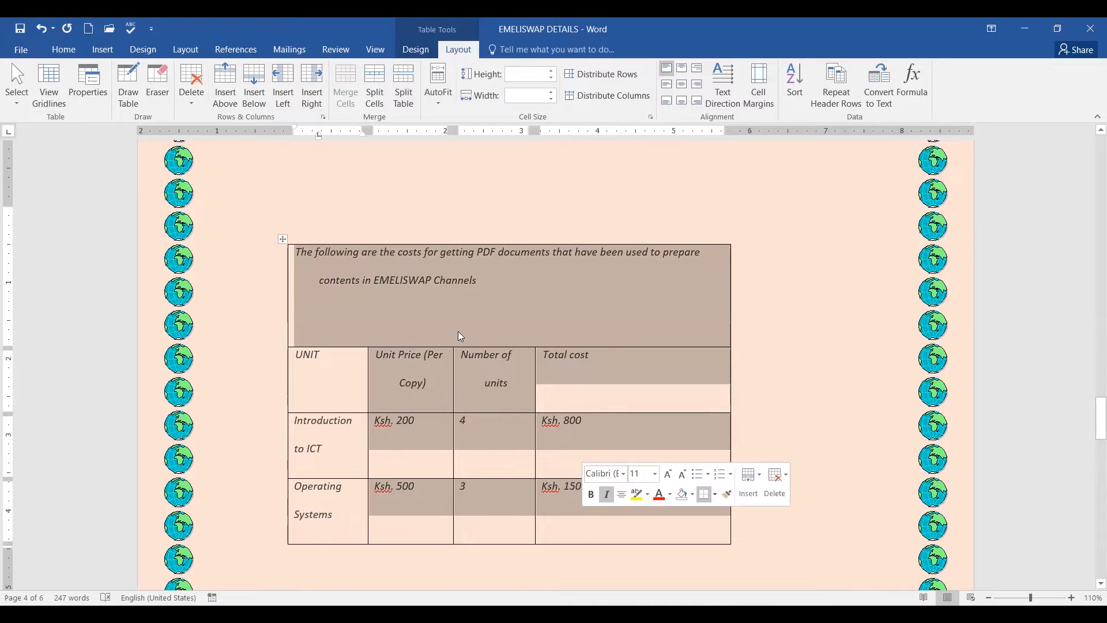
pyautogui.click(65, 50)
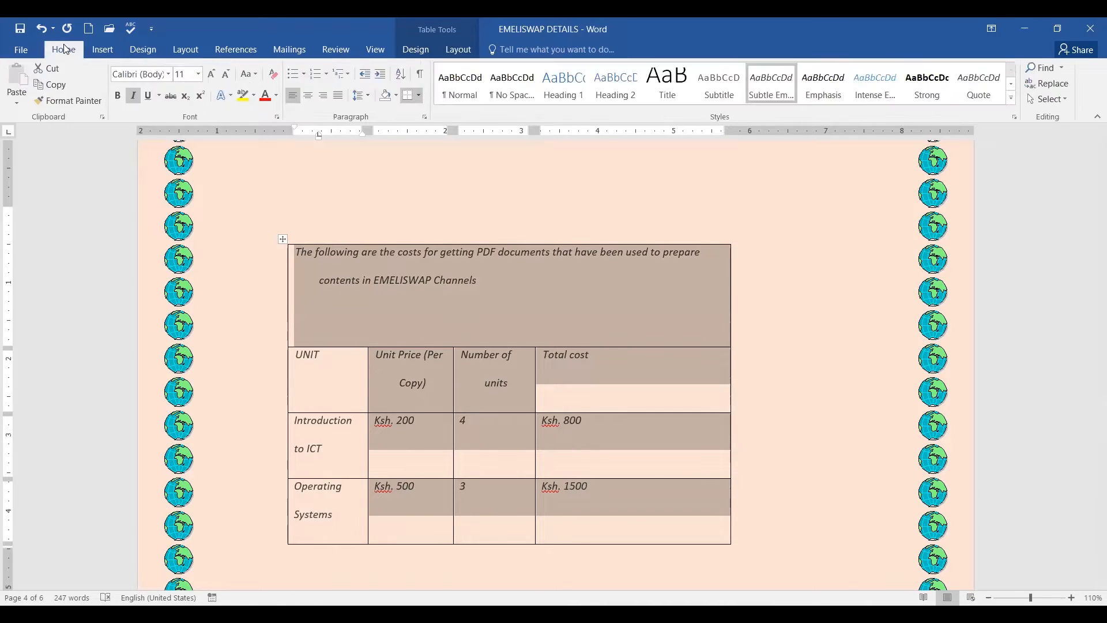
pyautogui.click(137, 98)
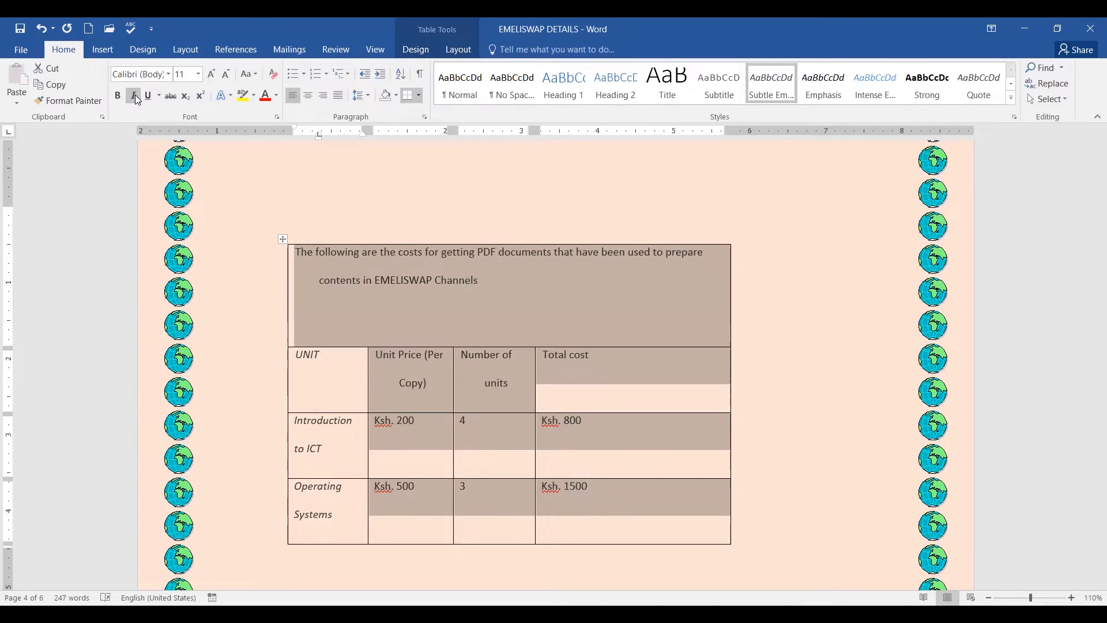
pyautogui.click(517, 314)
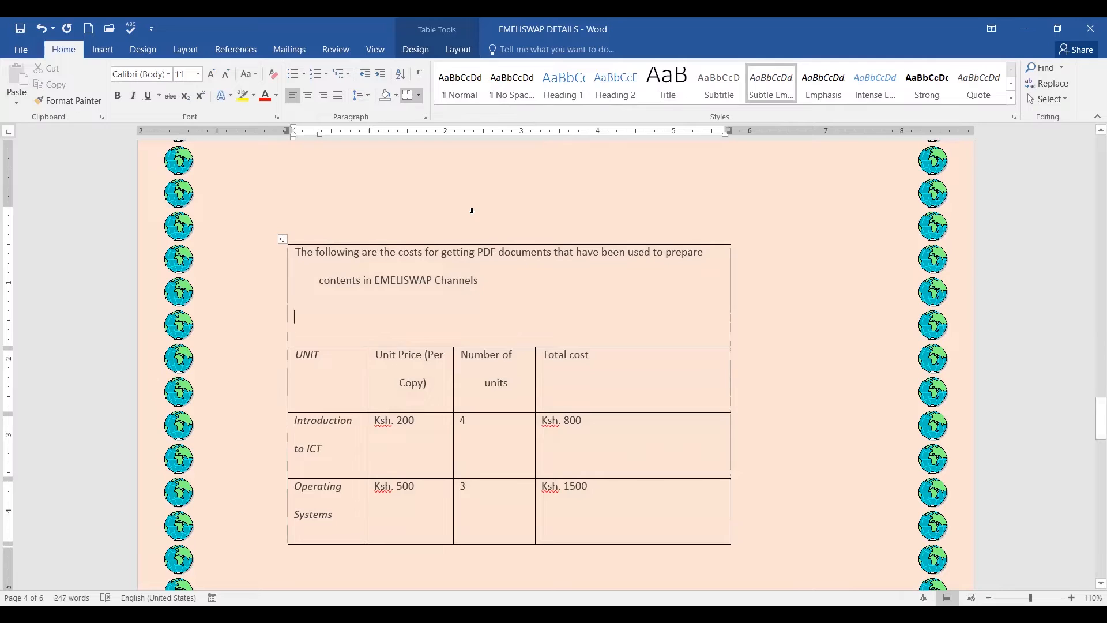
pyautogui.click(20, 30)
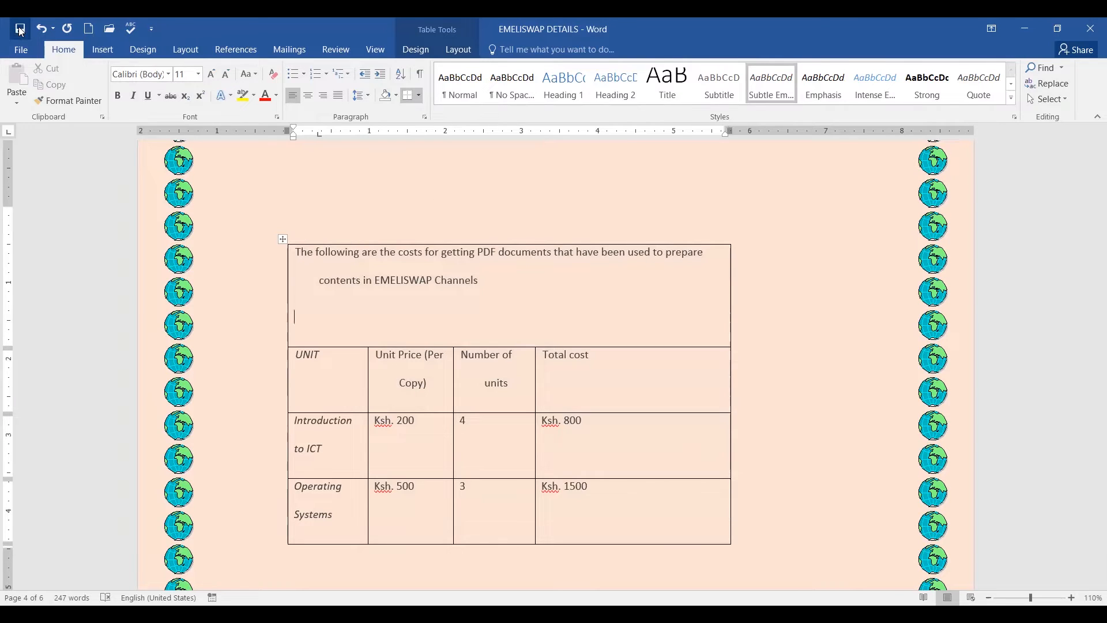
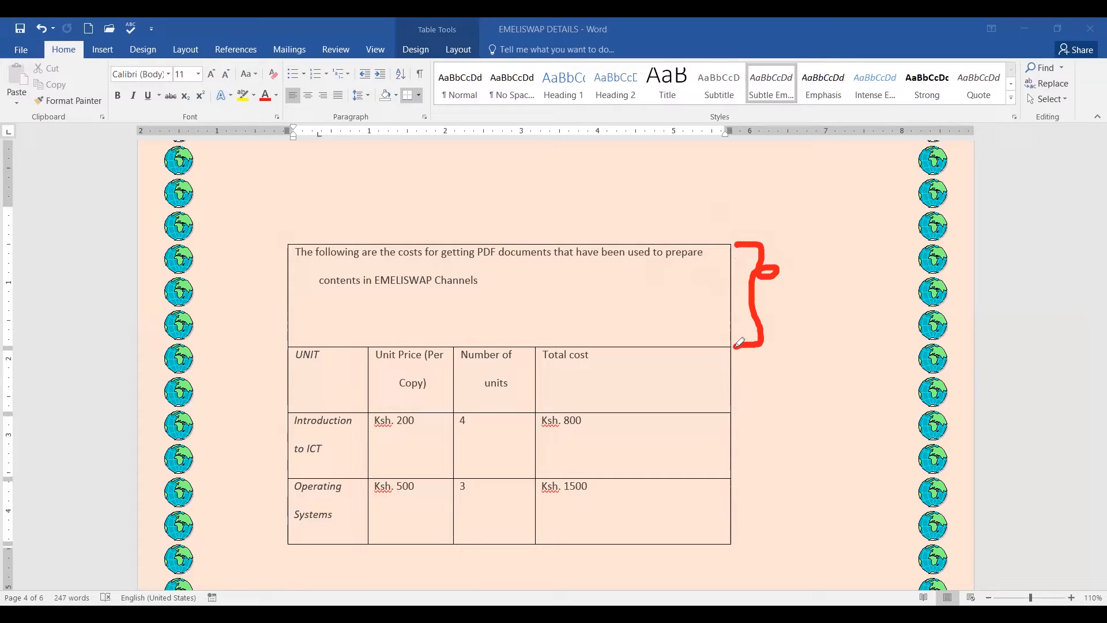
pyautogui.click(735, 348)
pyautogui.moveTo(735, 349)
pyautogui.mouseDown()
pyautogui.moveTo(751, 375)
pyautogui.moveTo(727, 410)
pyautogui.mouseUp()
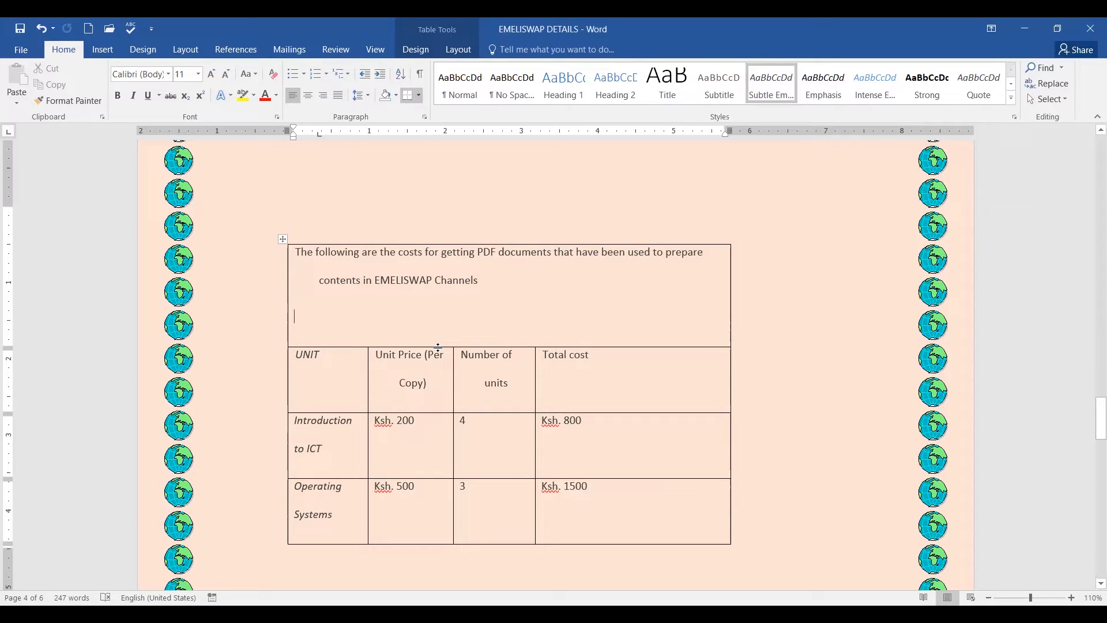
# - Reduce the height of the table's first row by deleting the empty line below its text
pyautogui.moveTo(438, 346); pyautogui.dragTo(440, 344)
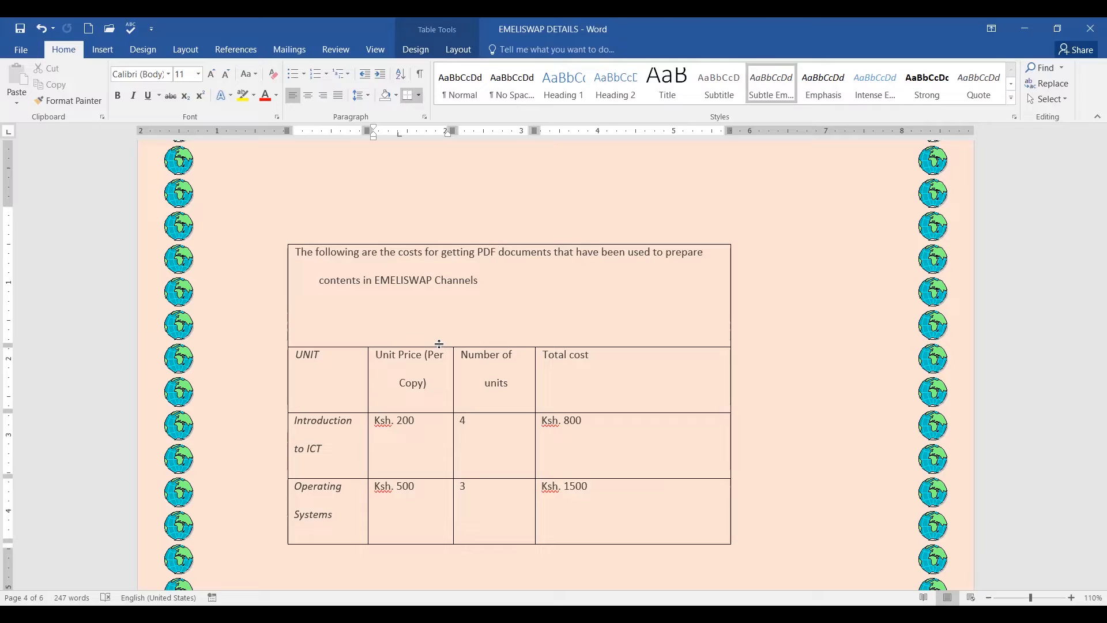
pyautogui.click(438, 350)
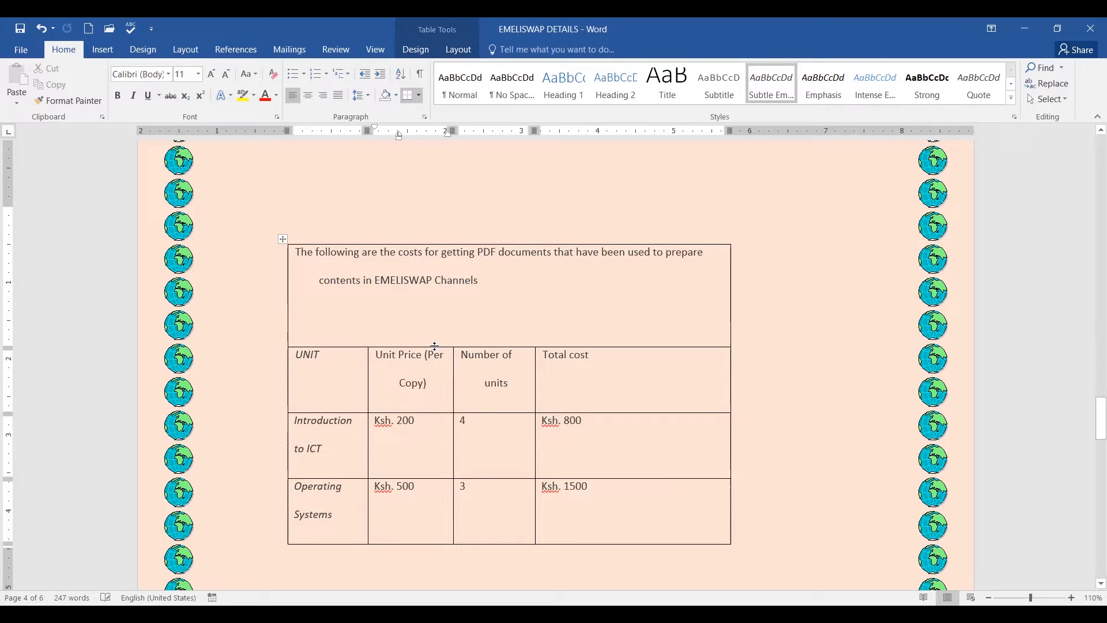
pyautogui.moveTo(434, 345); pyautogui.dragTo(434, 304)
pyautogui.click(443, 311)
pyautogui.press('BackSpace')
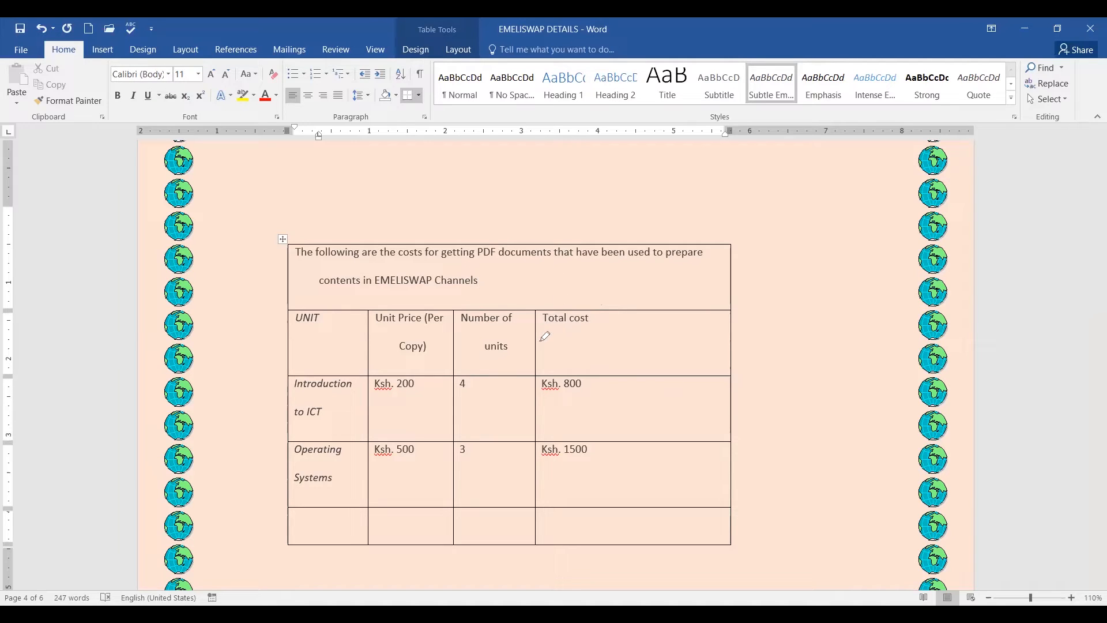
pyautogui.moveTo(540, 346)
pyautogui.mouseDown()
pyautogui.moveTo(548, 245)
pyautogui.moveTo(731, 250)
pyautogui.moveTo(744, 291)
pyautogui.moveTo(734, 318)
pyautogui.mouseUp()
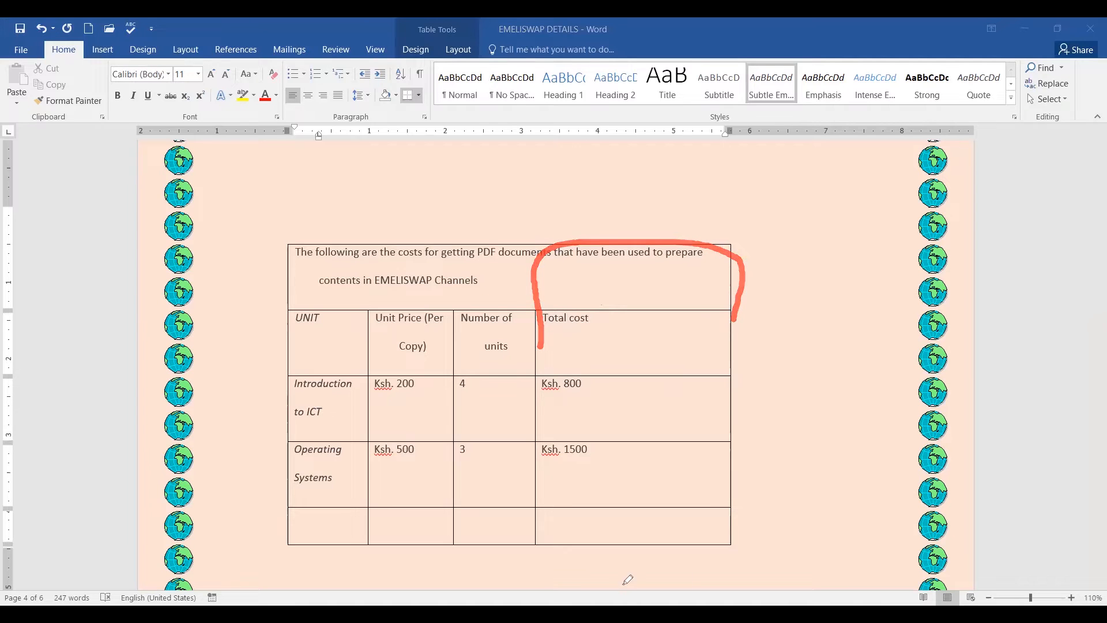
pyautogui.moveTo(629, 589)
pyautogui.mouseDown()
pyautogui.moveTo(625, 542)
pyautogui.moveTo(613, 568)
pyautogui.moveTo(655, 560)
pyautogui.mouseUp()
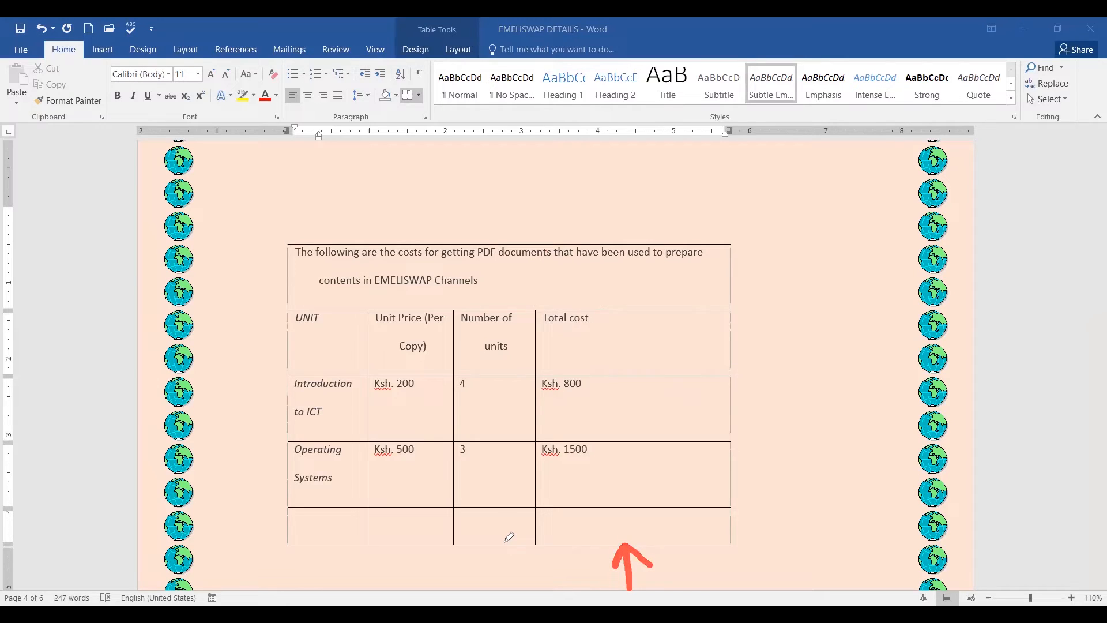
pyautogui.moveTo(501, 545)
pyautogui.mouseDown()
pyautogui.moveTo(502, 571)
pyautogui.moveTo(508, 544)
pyautogui.moveTo(518, 562)
pyautogui.mouseUp()
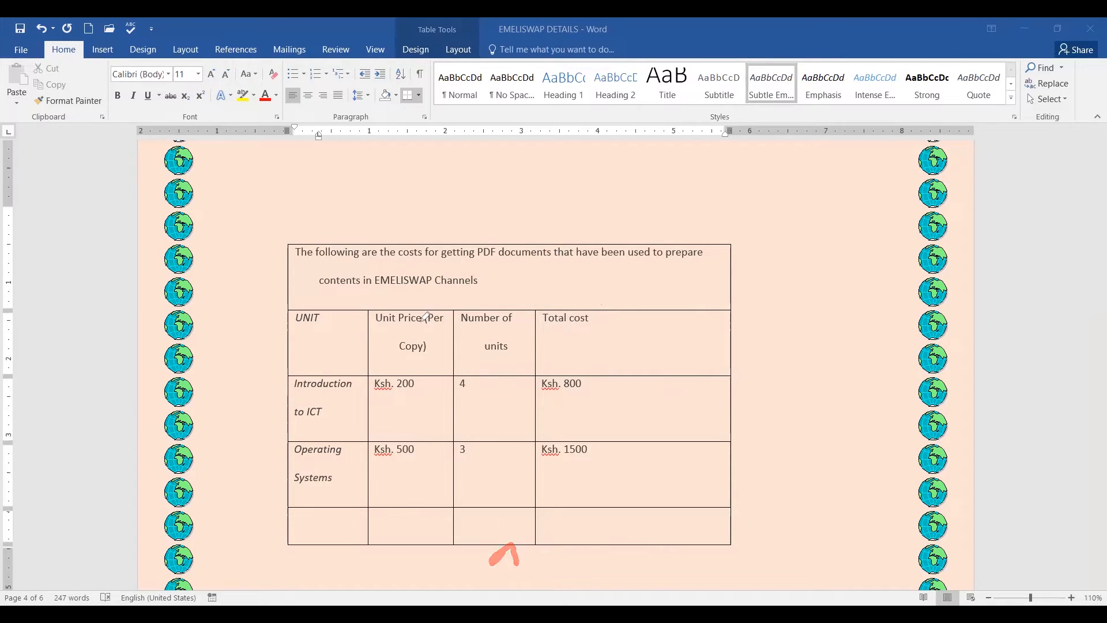
pyautogui.moveTo(416, 305); pyautogui.dragTo(482, 296)
pyautogui.moveTo(334, 294); pyautogui.dragTo(408, 275)
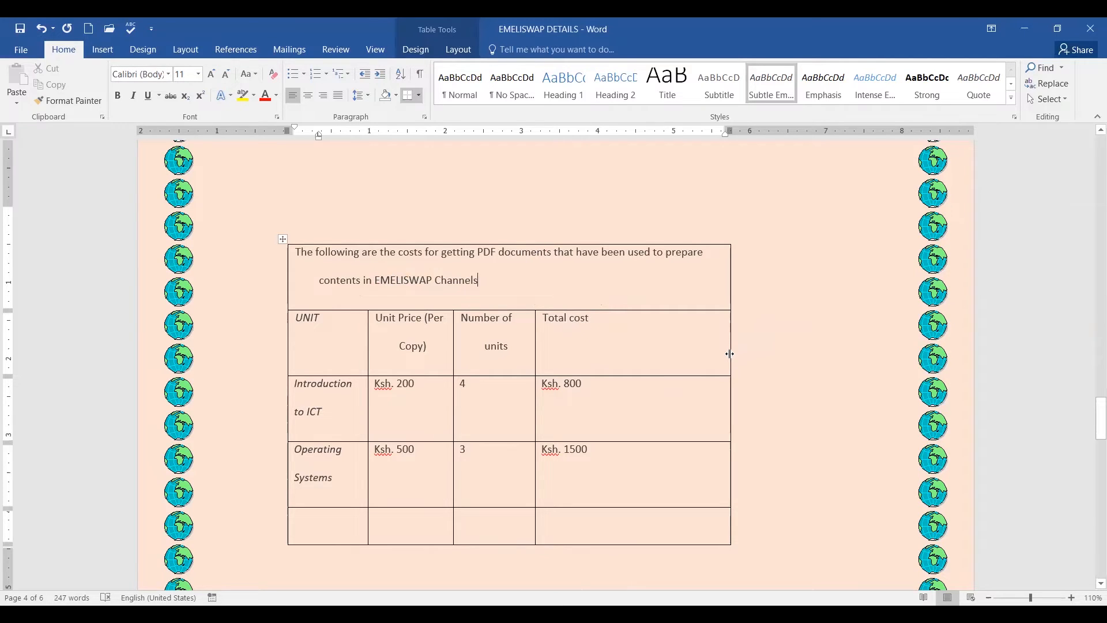
# - Narrow the Total cost column from its outer border so the table is about 4.5 inches wide
pyautogui.moveTo(729, 354); pyautogui.dragTo(629, 344)
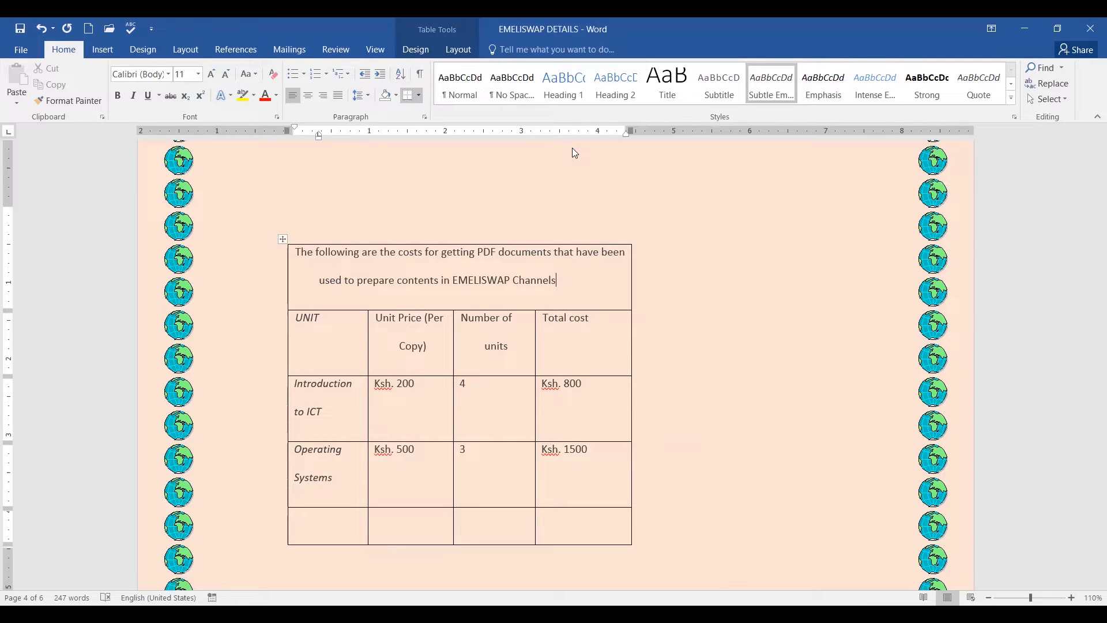
pyautogui.moveTo(632, 269); pyautogui.dragTo(737, 240)
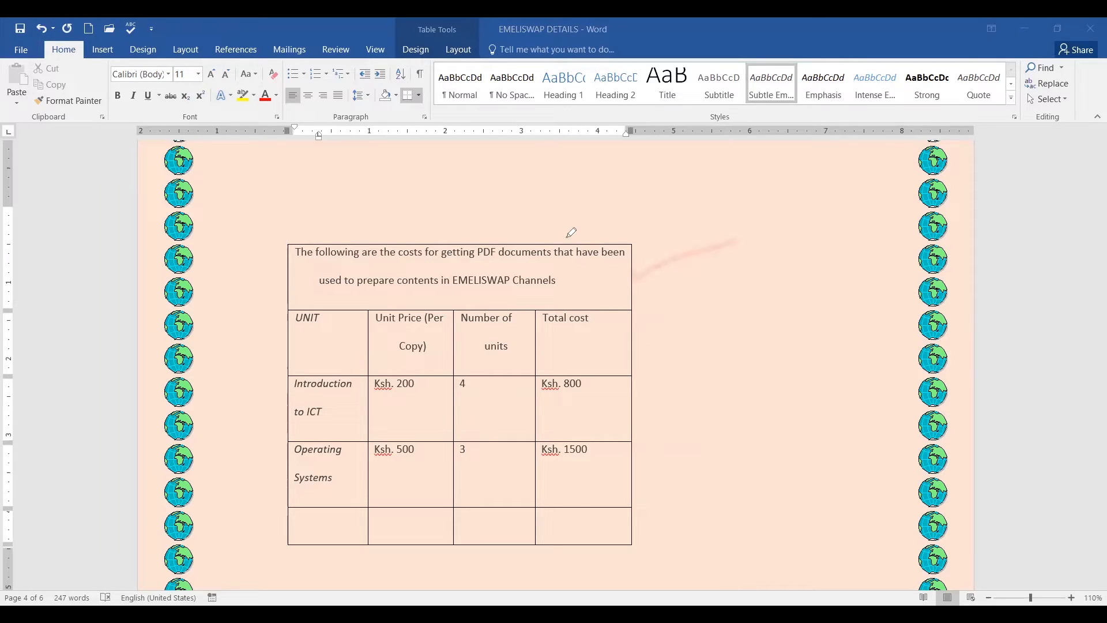
pyautogui.moveTo(589, 546)
pyautogui.mouseDown()
pyautogui.moveTo(586, 587)
pyautogui.moveTo(590, 547)
pyautogui.moveTo(601, 567)
pyautogui.mouseUp()
pyautogui.moveTo(428, 307)
pyautogui.mouseDown()
pyautogui.moveTo(399, 307)
pyautogui.moveTo(367, 334)
pyautogui.moveTo(407, 363)
pyautogui.moveTo(435, 362)
pyautogui.moveTo(441, 304)
pyautogui.moveTo(417, 300)
pyautogui.mouseUp()
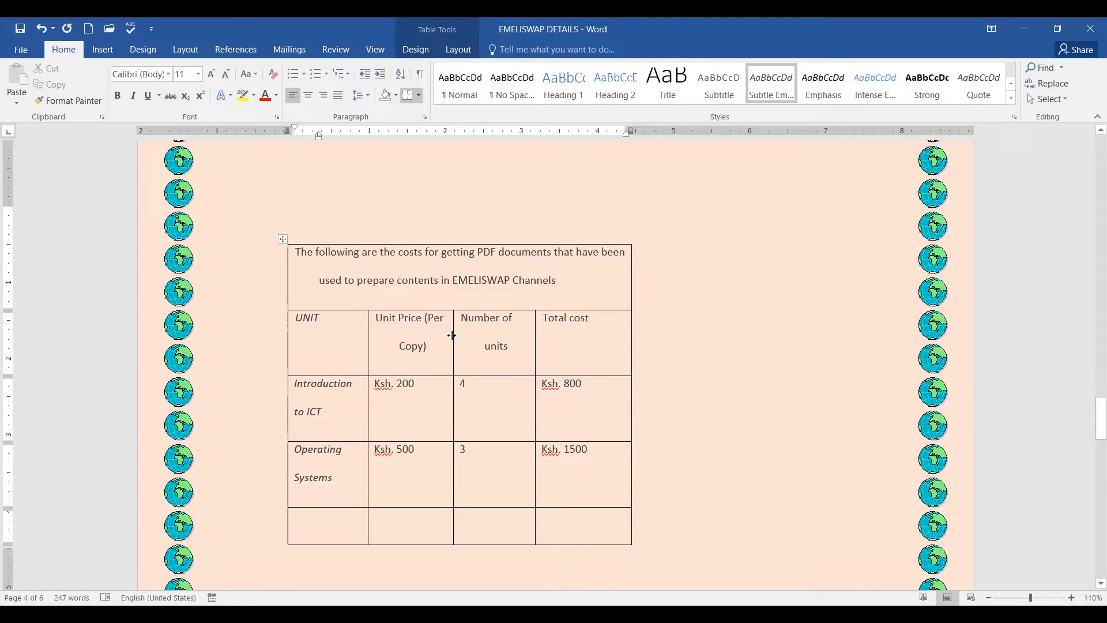
# - Widen the Unit Price column by its border with Number of units so its heading fits on one line
pyautogui.moveTo(466, 334); pyautogui.dragTo(481, 334)
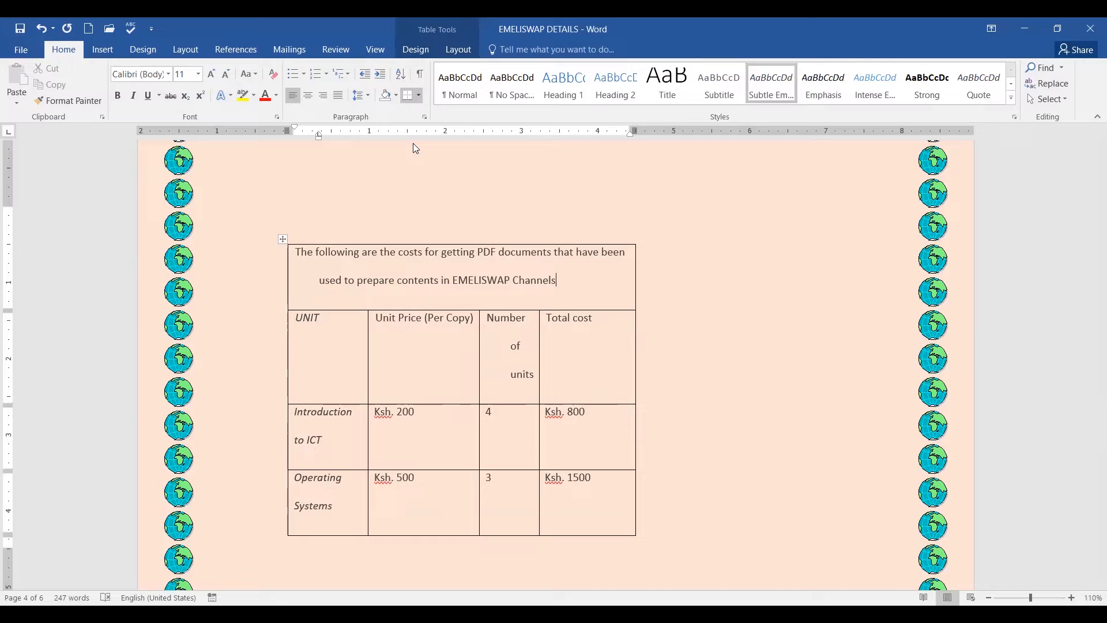
pyautogui.moveTo(531, 315)
pyautogui.mouseDown()
pyautogui.moveTo(523, 394)
pyautogui.moveTo(528, 316)
pyautogui.mouseUp()
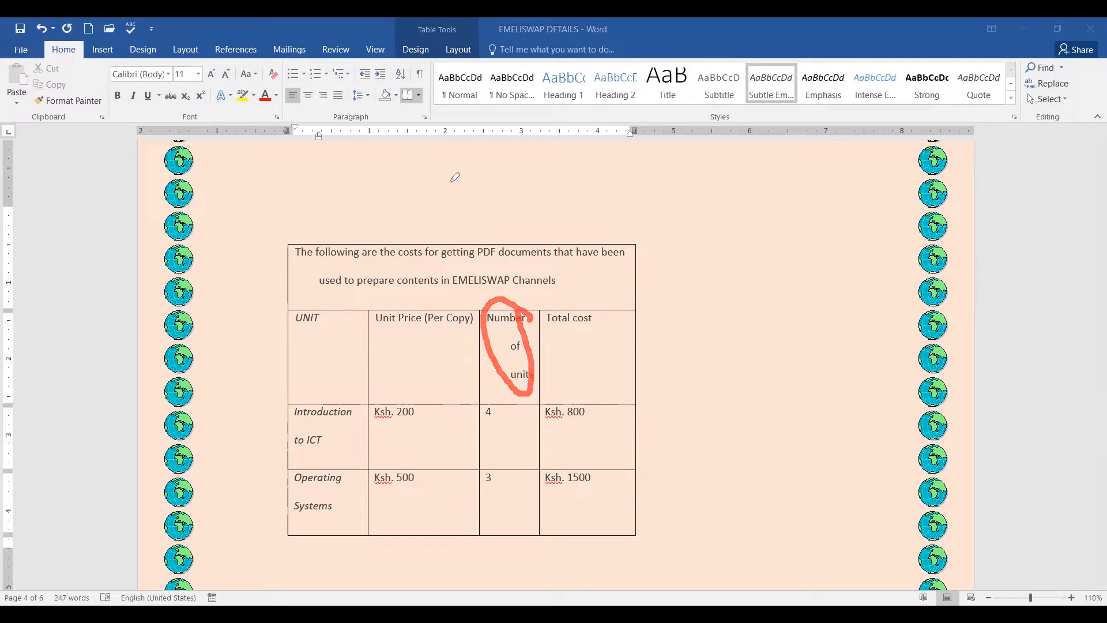
pyautogui.click(538, 356)
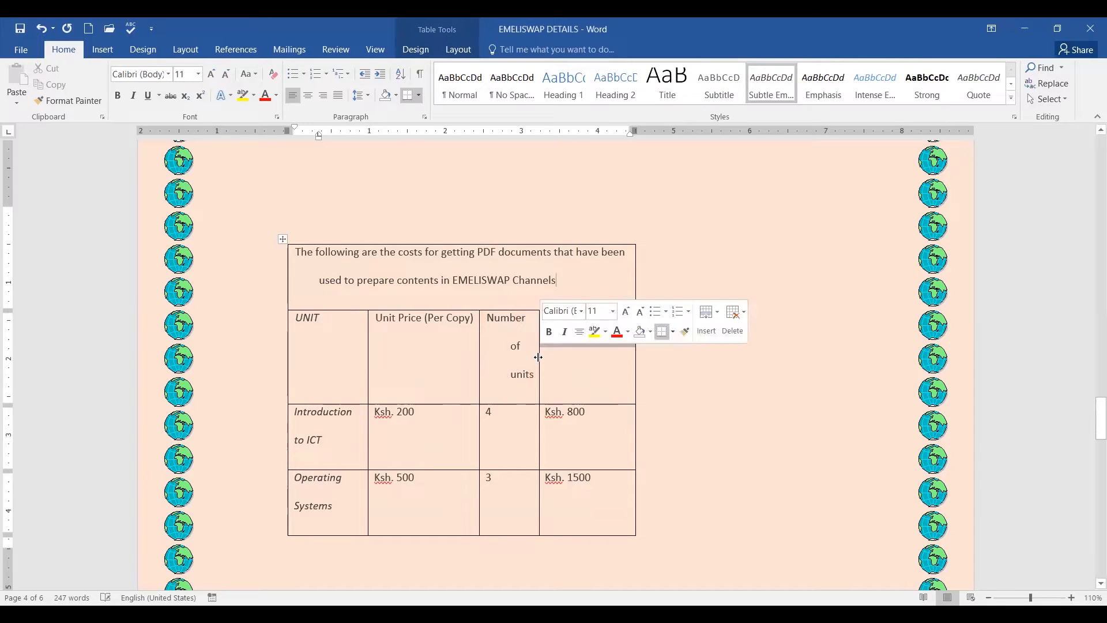
# - Widen the Number of units column so its heading fits on one line, and widen the Total cost column until the table is about 4.9 inches wide
pyautogui.click(564, 368)
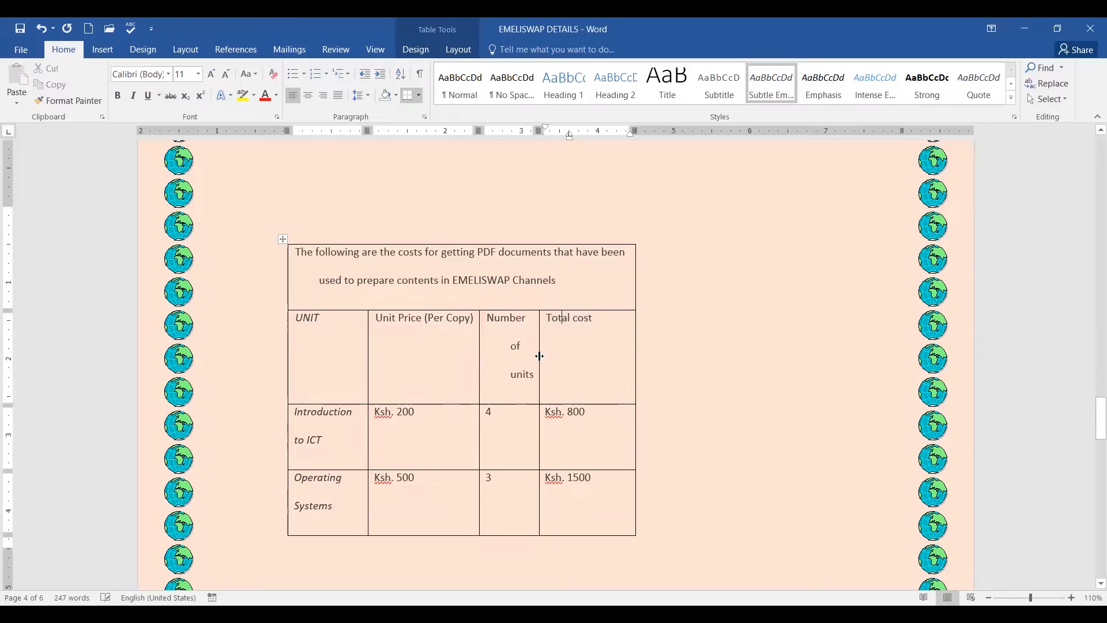
pyautogui.moveTo(537, 355); pyautogui.dragTo(571, 350)
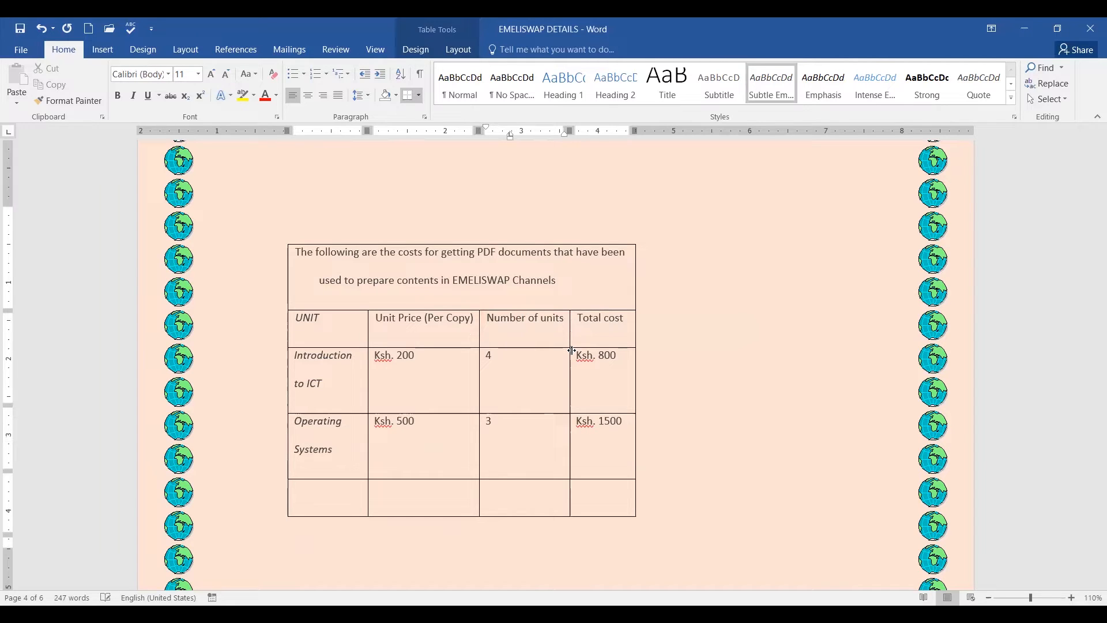
pyautogui.click(593, 322)
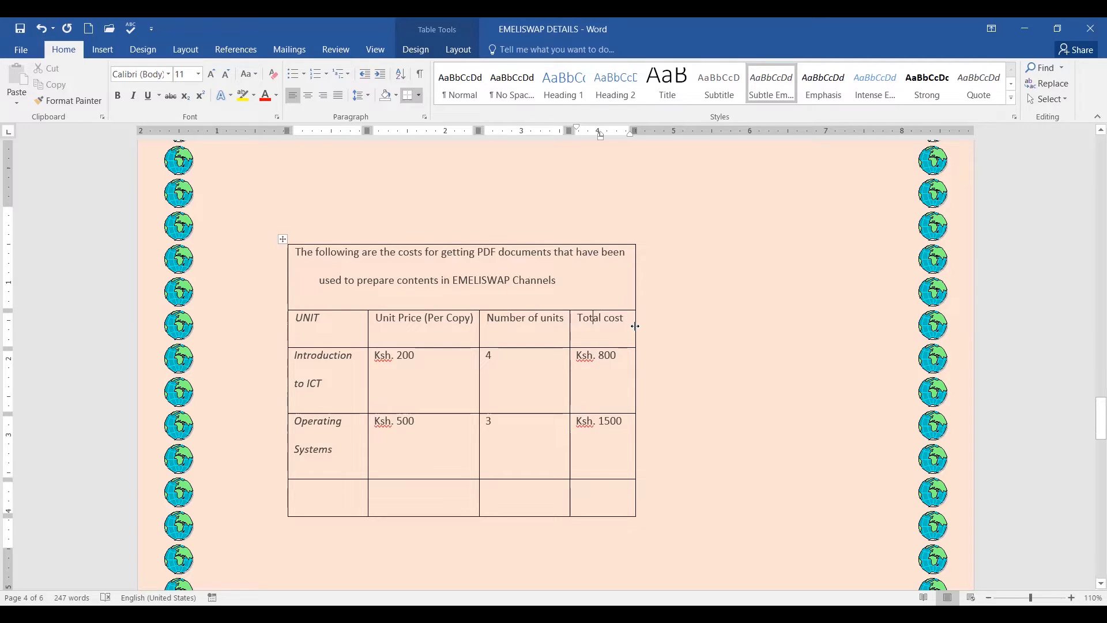
pyautogui.moveTo(635, 326); pyautogui.dragTo(661, 324)
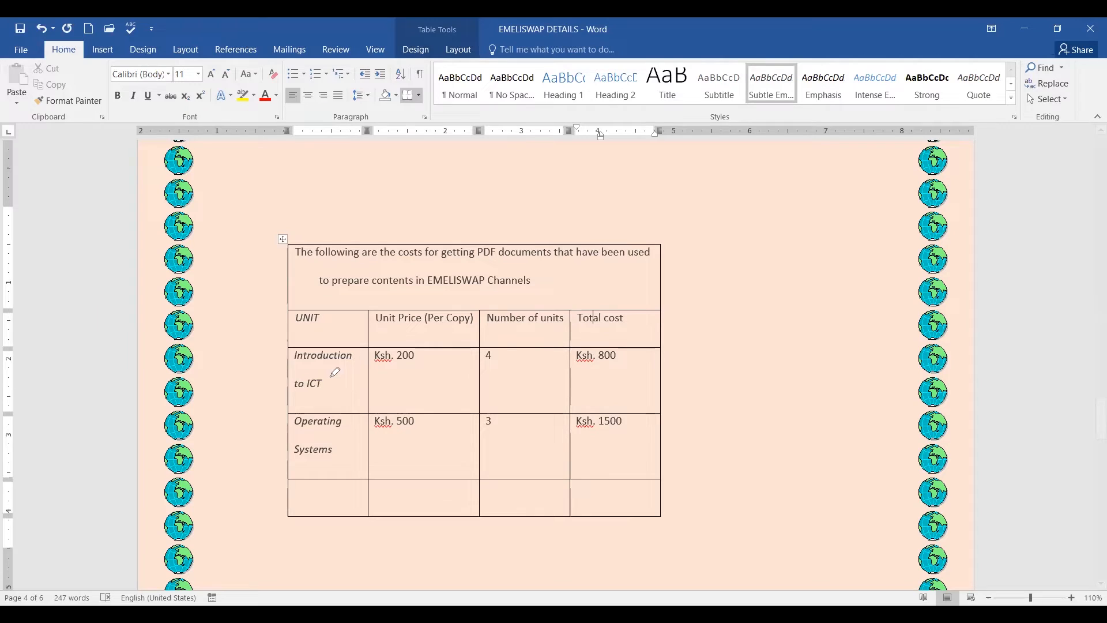
# - Widen the UNIT column by its border with Unit Price so Introduction to ICT and Operating Systems each fit on one line
pyautogui.moveTo(326, 374); pyautogui.dragTo(359, 359)
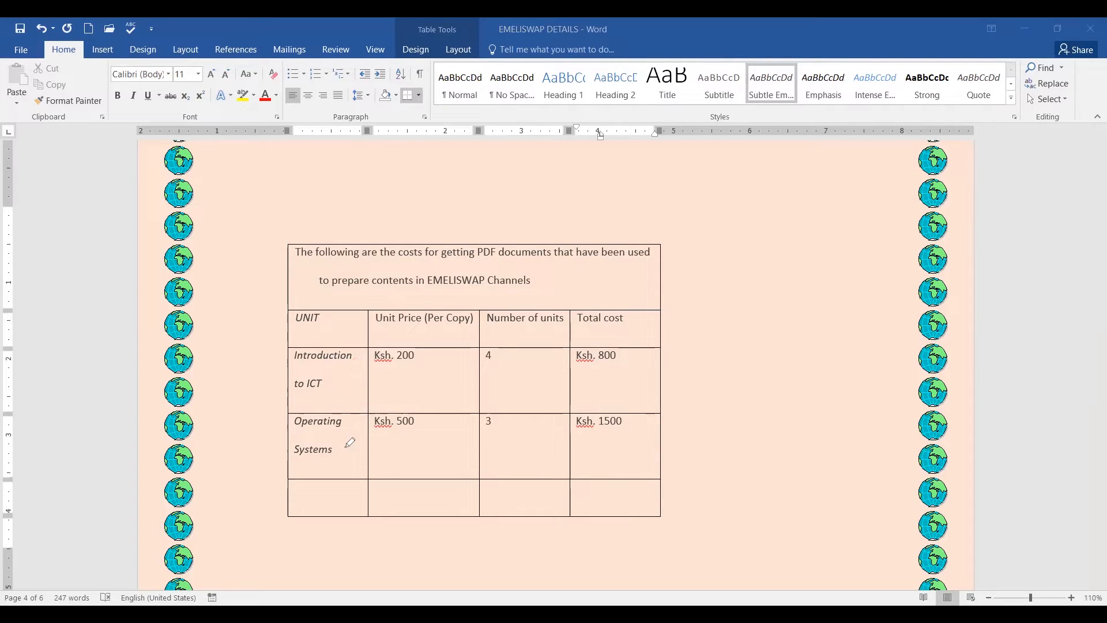
pyautogui.moveTo(338, 435)
pyautogui.mouseDown()
pyautogui.moveTo(353, 441)
pyautogui.moveTo(368, 423)
pyautogui.mouseUp()
pyautogui.click(368, 380)
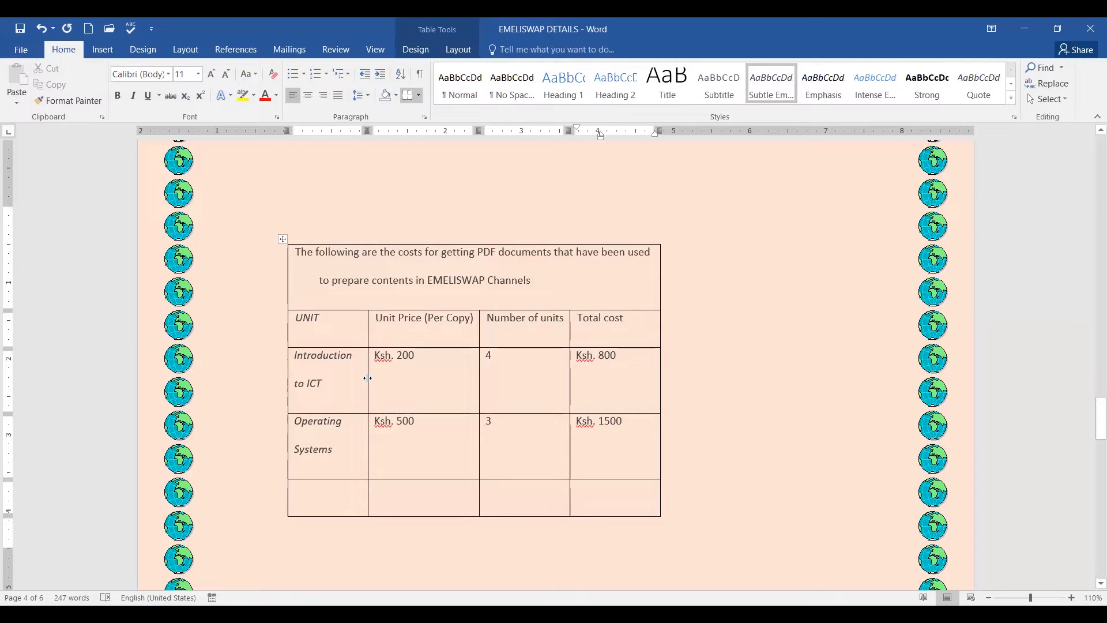
pyautogui.moveTo(371, 378); pyautogui.dragTo(394, 378)
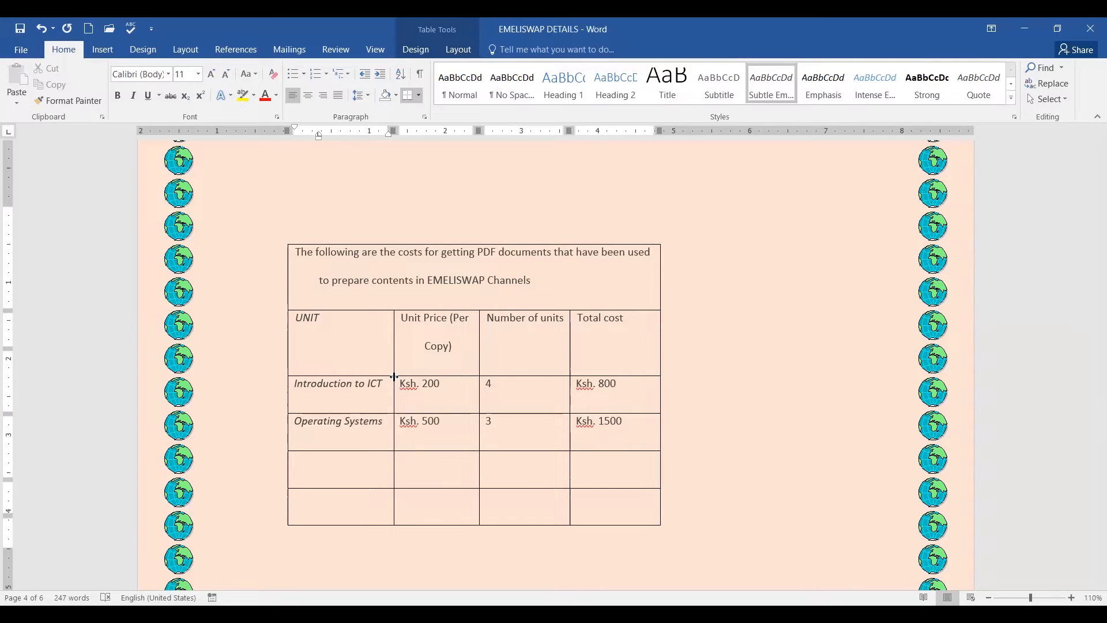
pyautogui.click(593, 318)
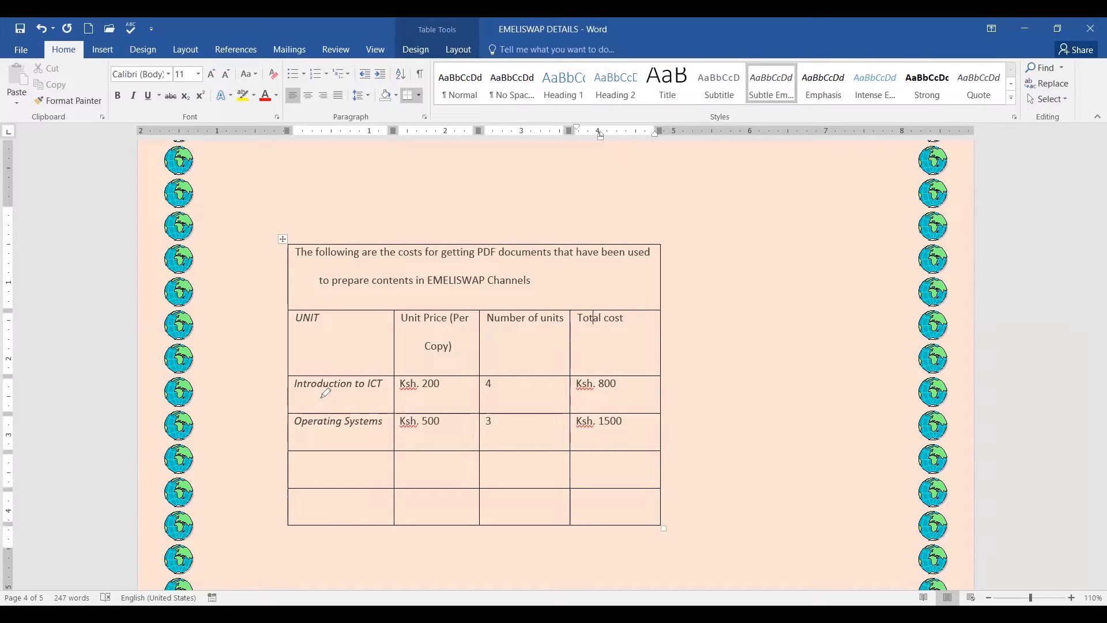
pyautogui.moveTo(331, 378); pyautogui.dragTo(385, 363)
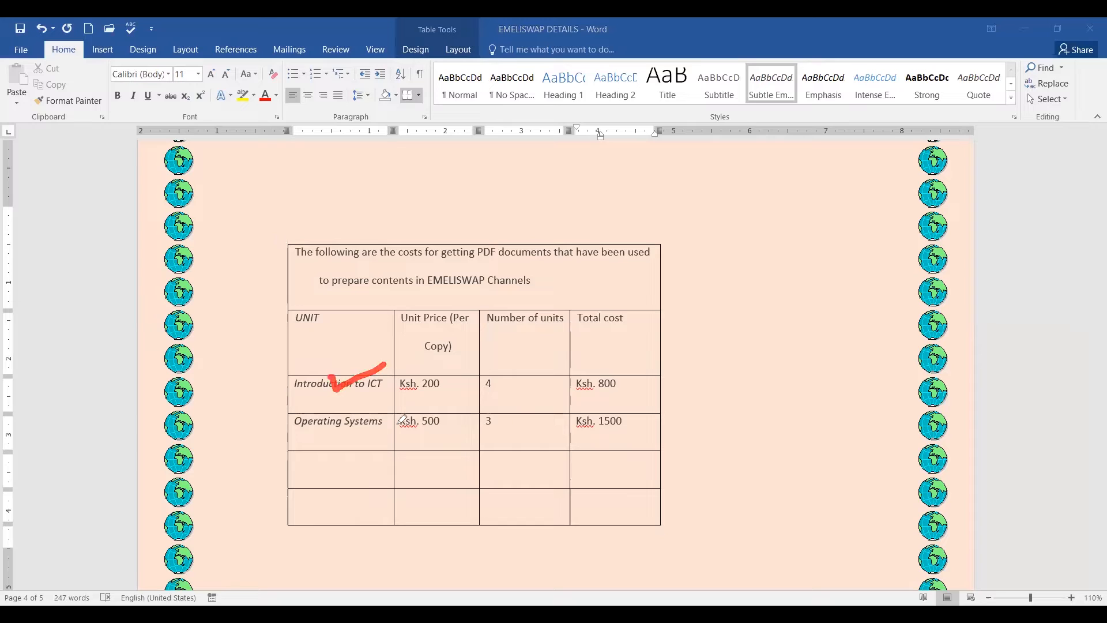
pyautogui.moveTo(352, 425); pyautogui.dragTo(382, 419)
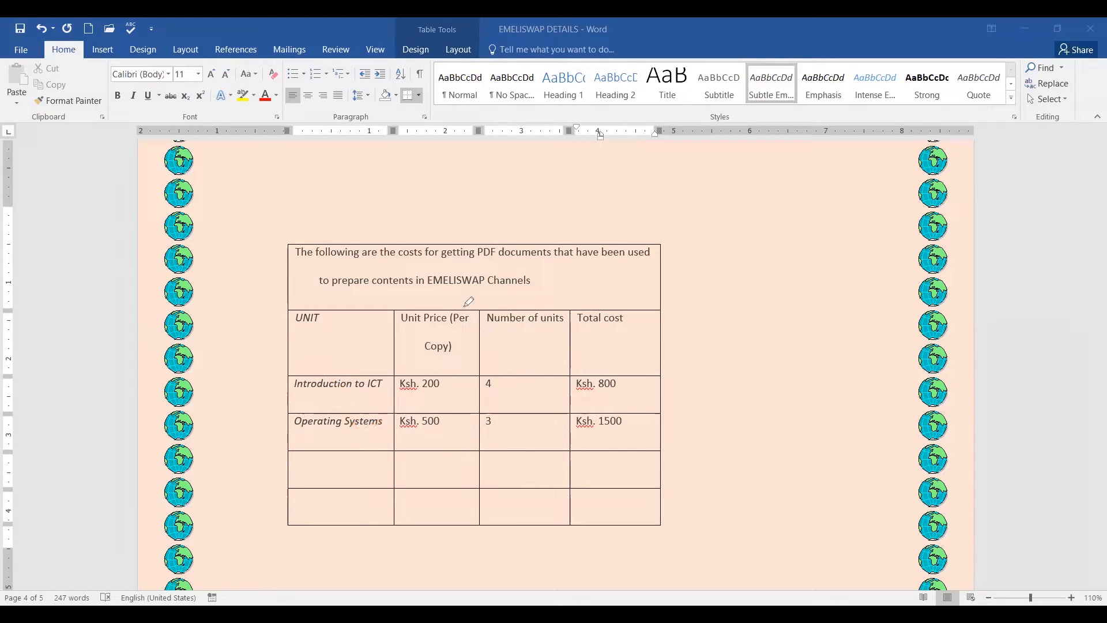
pyautogui.moveTo(461, 304)
pyautogui.mouseDown()
pyautogui.moveTo(392, 324)
pyautogui.moveTo(481, 337)
pyautogui.moveTo(471, 313)
pyautogui.mouseUp()
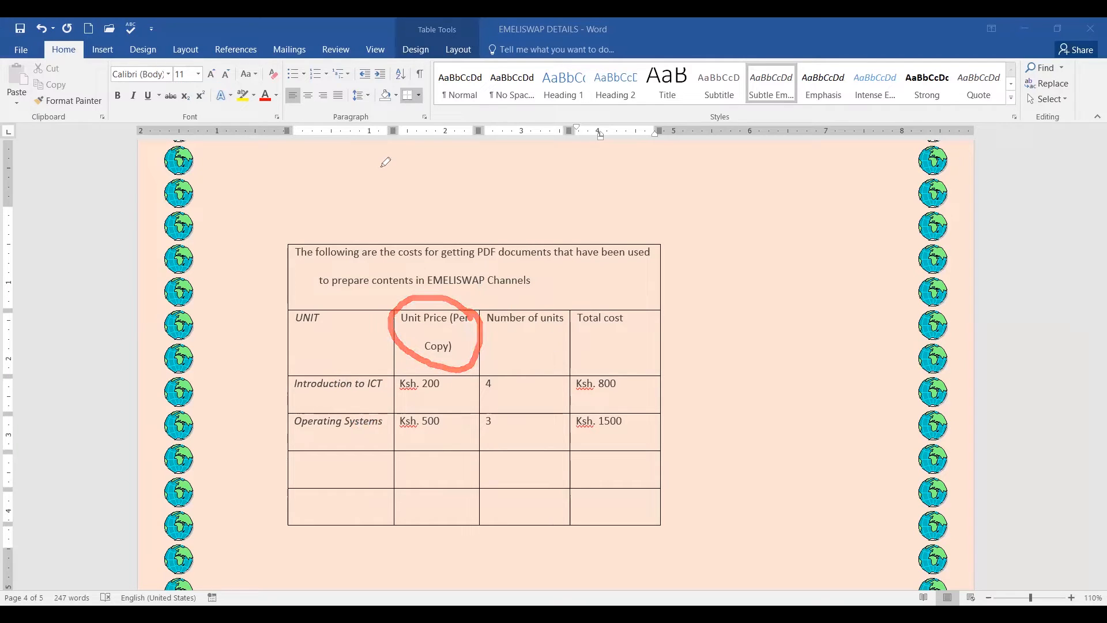
# - Widen the Unit Price (Per Copy) column by its border with Number of units until its heading fits on one line
pyautogui.click(479, 351)
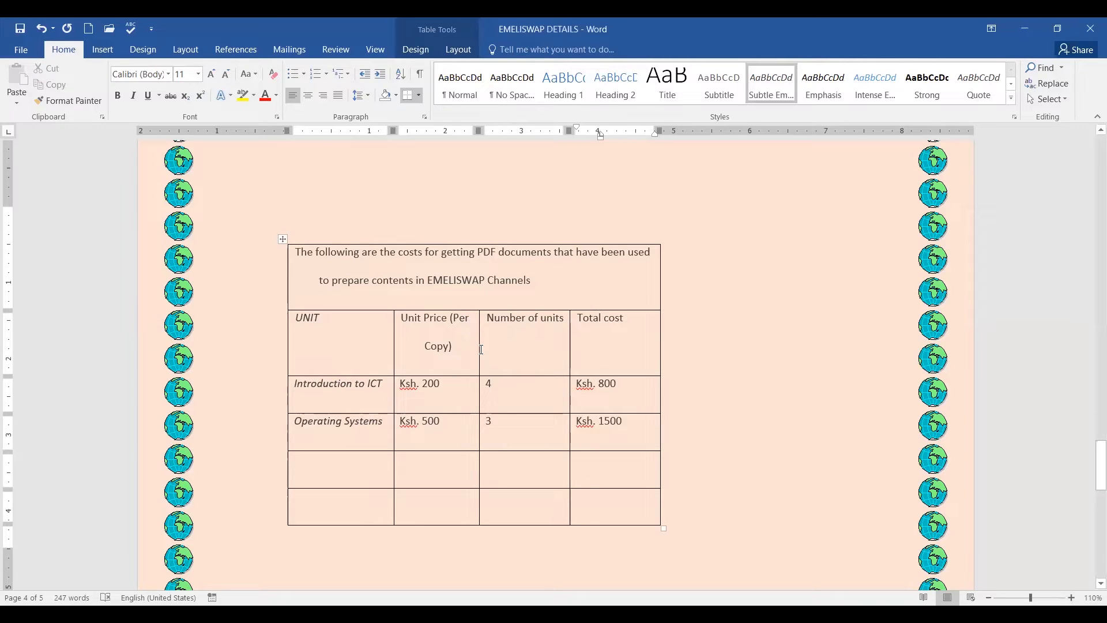
pyautogui.click(476, 350)
pyautogui.moveTo(513, 351); pyautogui.dragTo(511, 351)
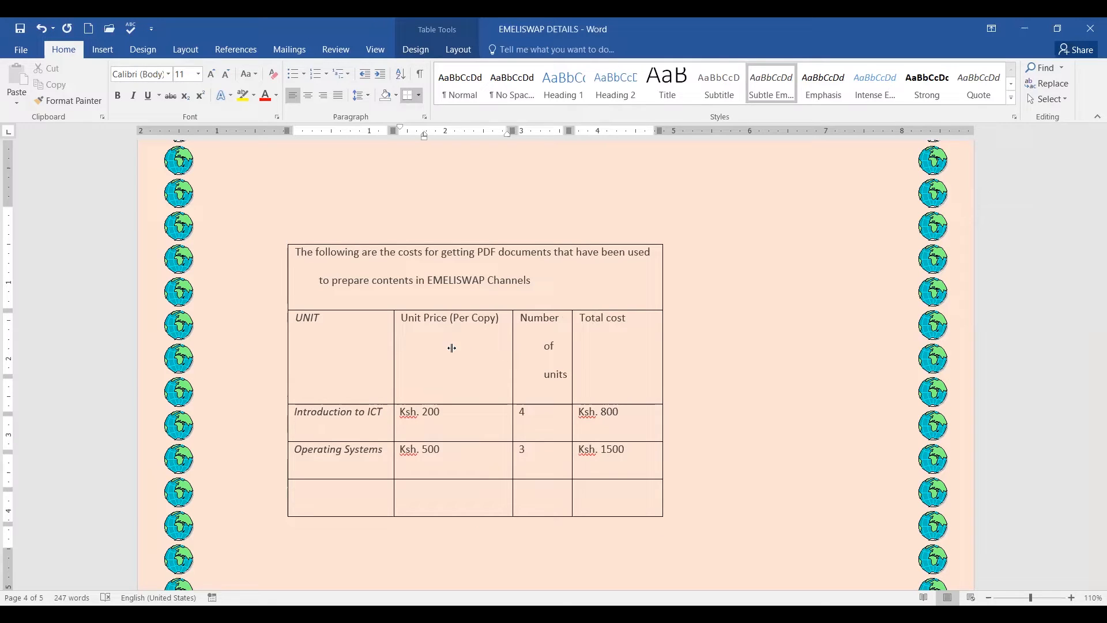
pyautogui.moveTo(464, 346); pyautogui.dragTo(465, 347)
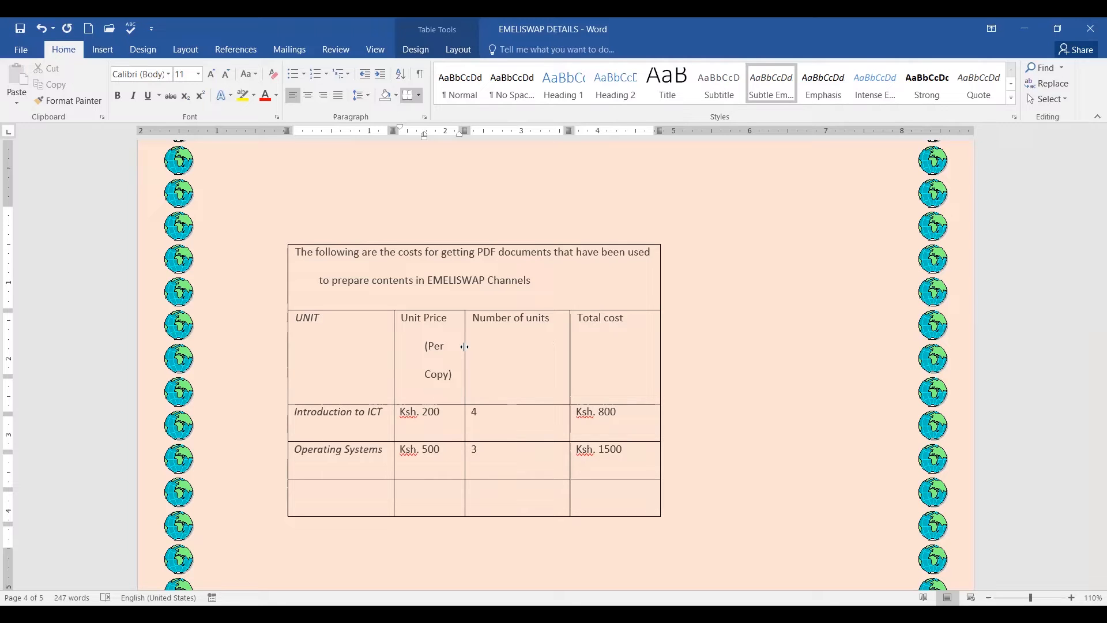
pyautogui.moveTo(470, 346); pyautogui.dragTo(471, 346)
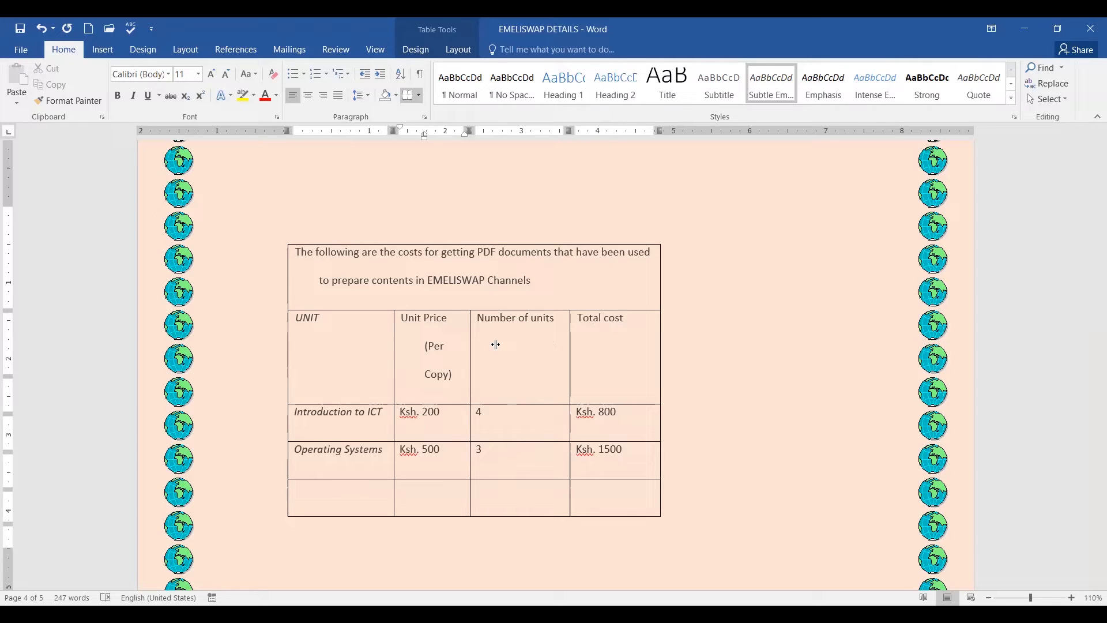
pyautogui.moveTo(496, 344); pyautogui.dragTo(512, 344)
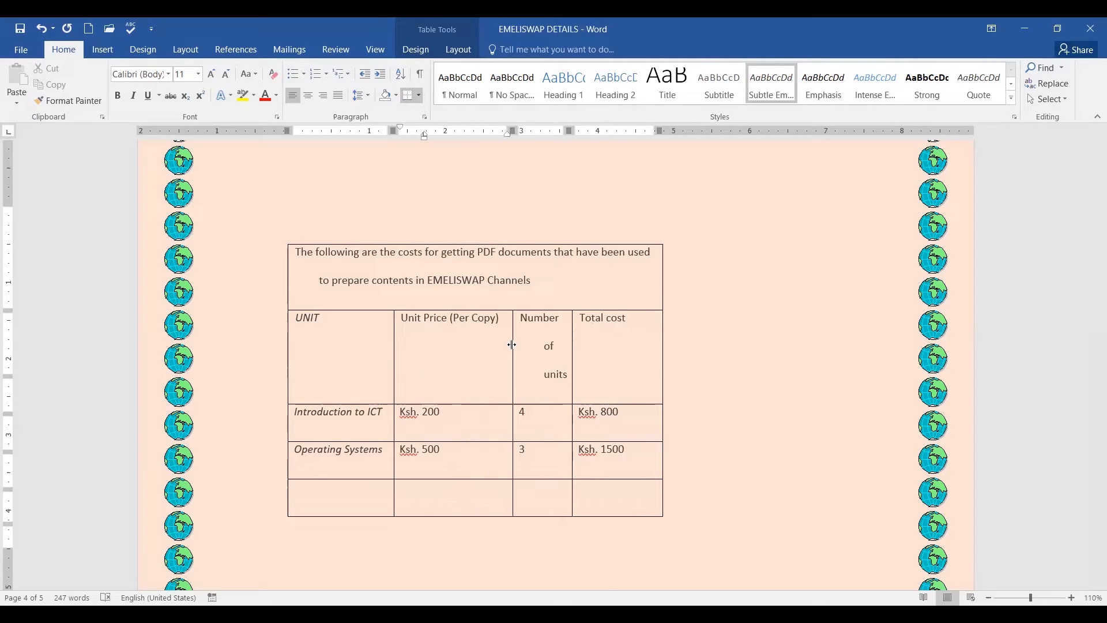
# - Move the border between Number of units and Total cost so both headings fit on one line, then save the document
pyautogui.click(603, 354)
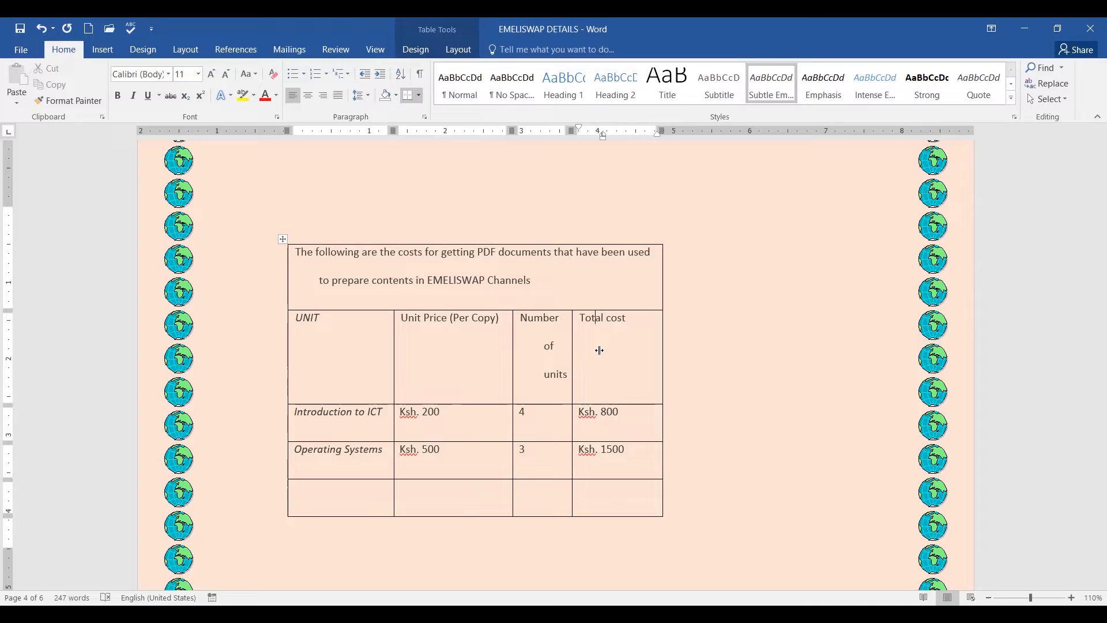
pyautogui.moveTo(600, 350); pyautogui.dragTo(604, 352)
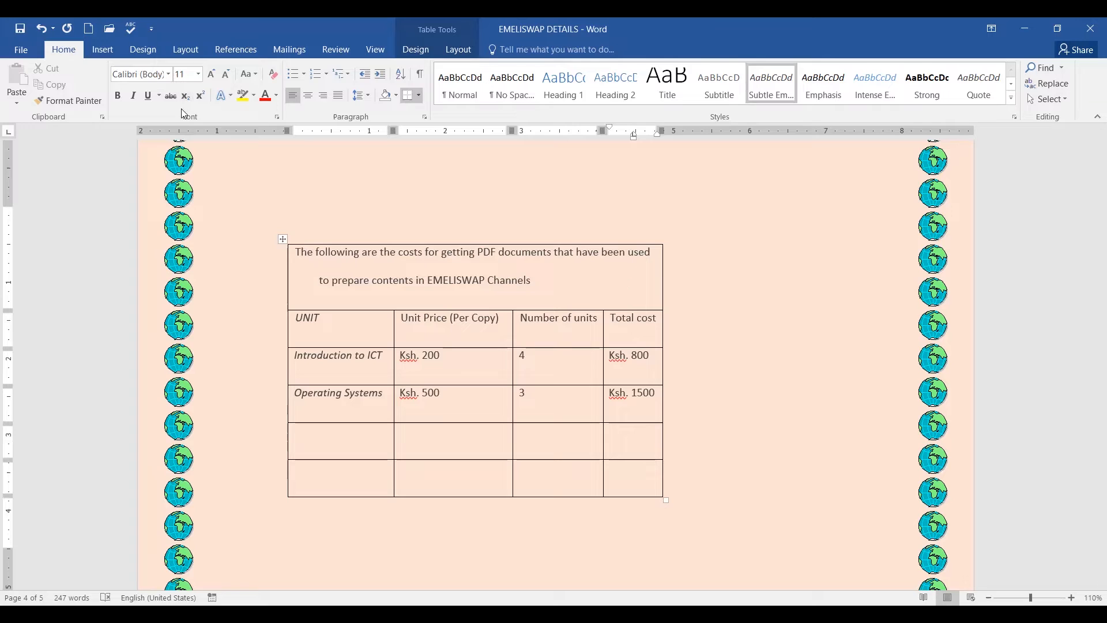
pyautogui.click(20, 30)
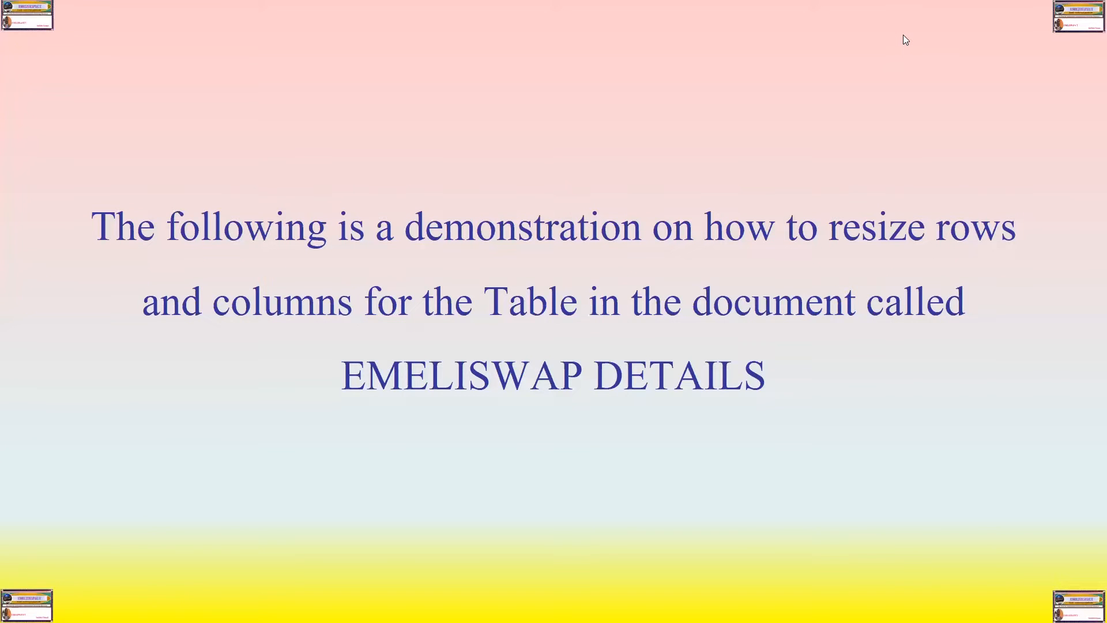
pyautogui.click(826, 171)
pyautogui.click(825, 170)
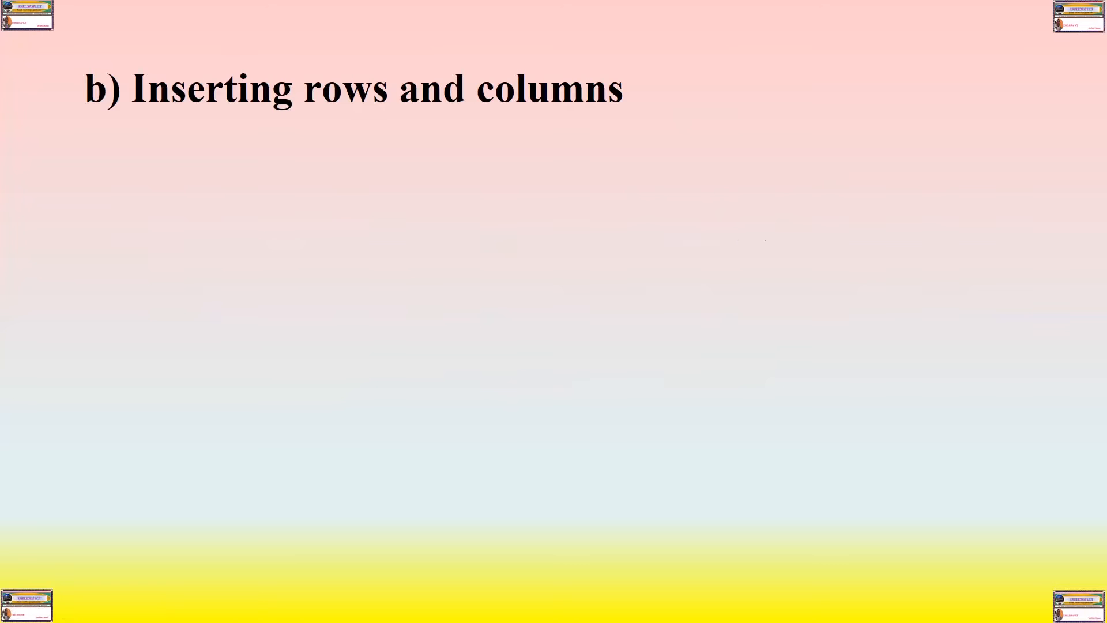
pyautogui.press('Right')
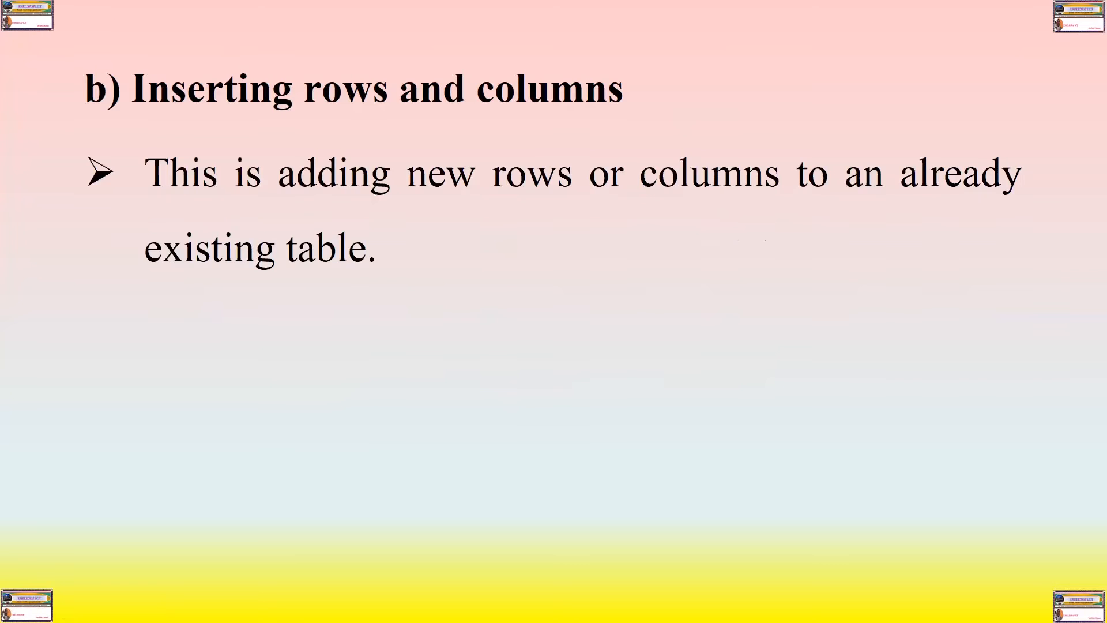
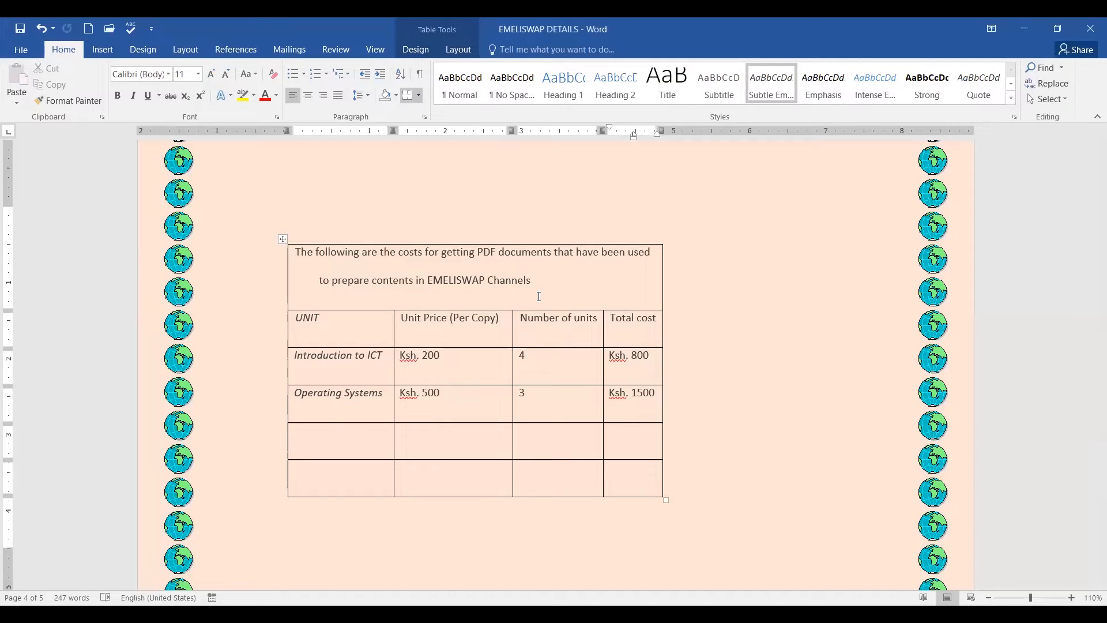
pyautogui.click(611, 132)
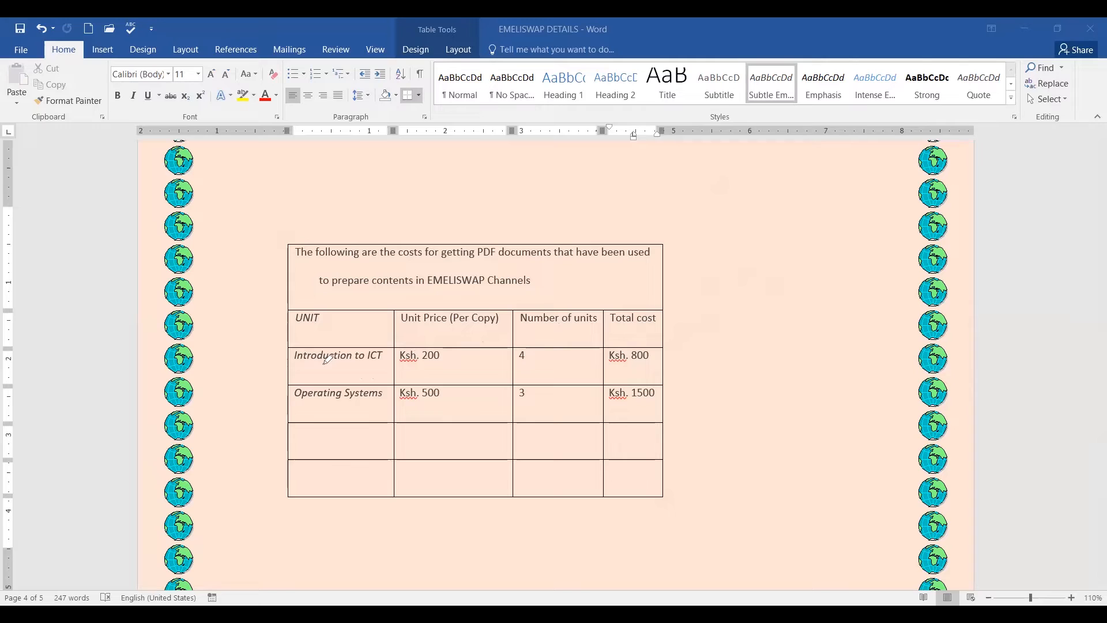
pyautogui.moveTo(302, 364); pyautogui.dragTo(389, 367)
pyautogui.moveTo(312, 407); pyautogui.dragTo(377, 405)
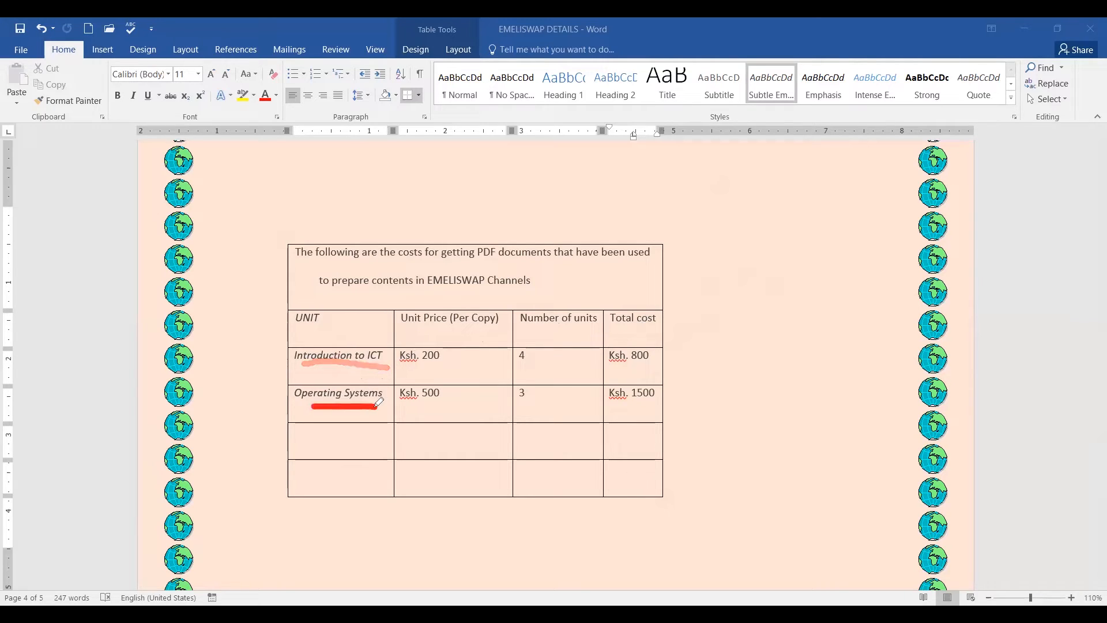
pyautogui.moveTo(667, 383); pyautogui.dragTo(757, 361)
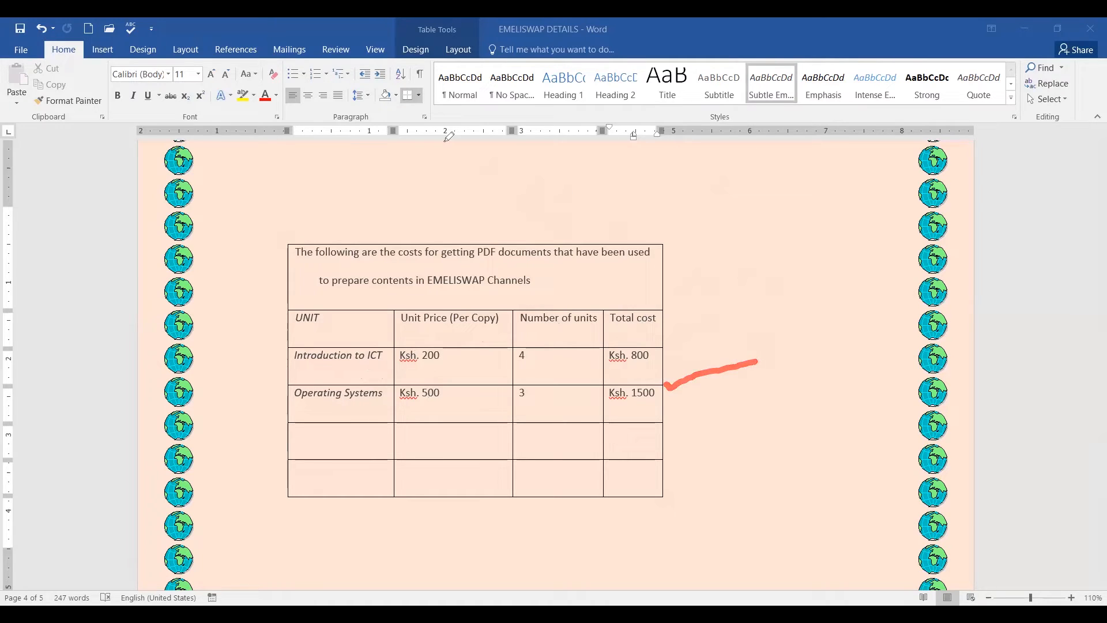
# - Insert a new table row below the Introduction to ICT row
pyautogui.click(366, 376)
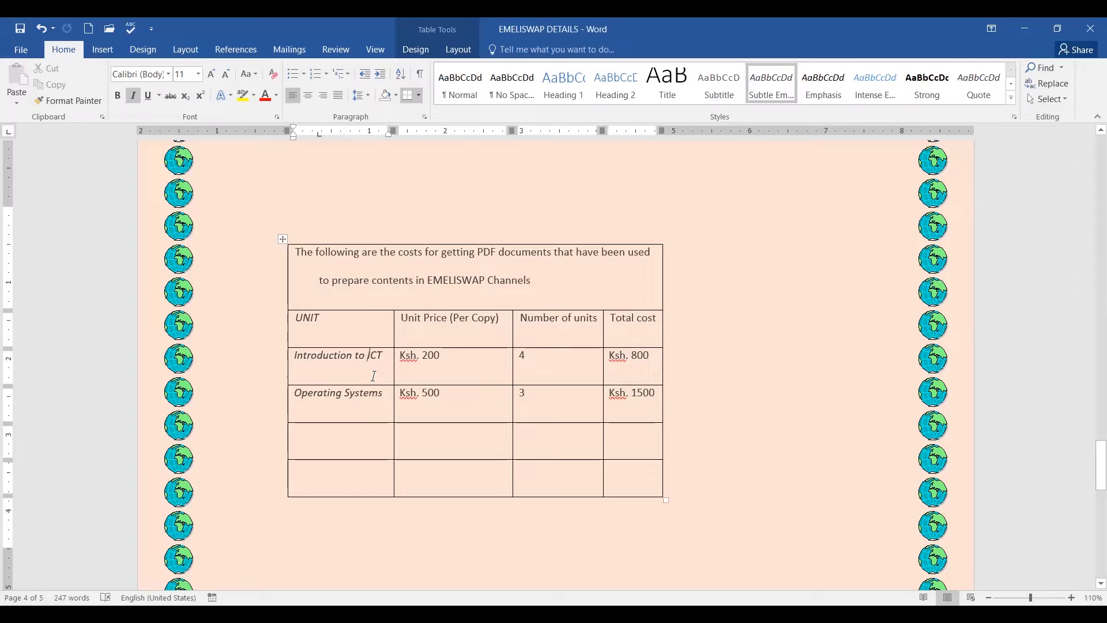
pyautogui.click(526, 368)
pyautogui.click(450, 359)
pyautogui.rightClick(446, 358)
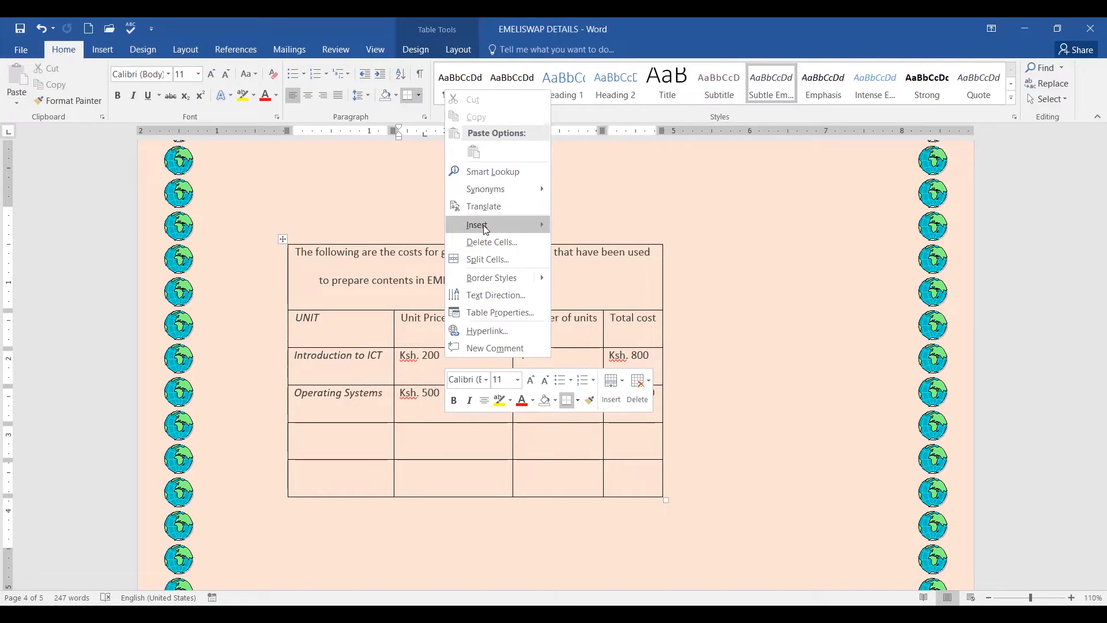
pyautogui.moveTo(486, 229)
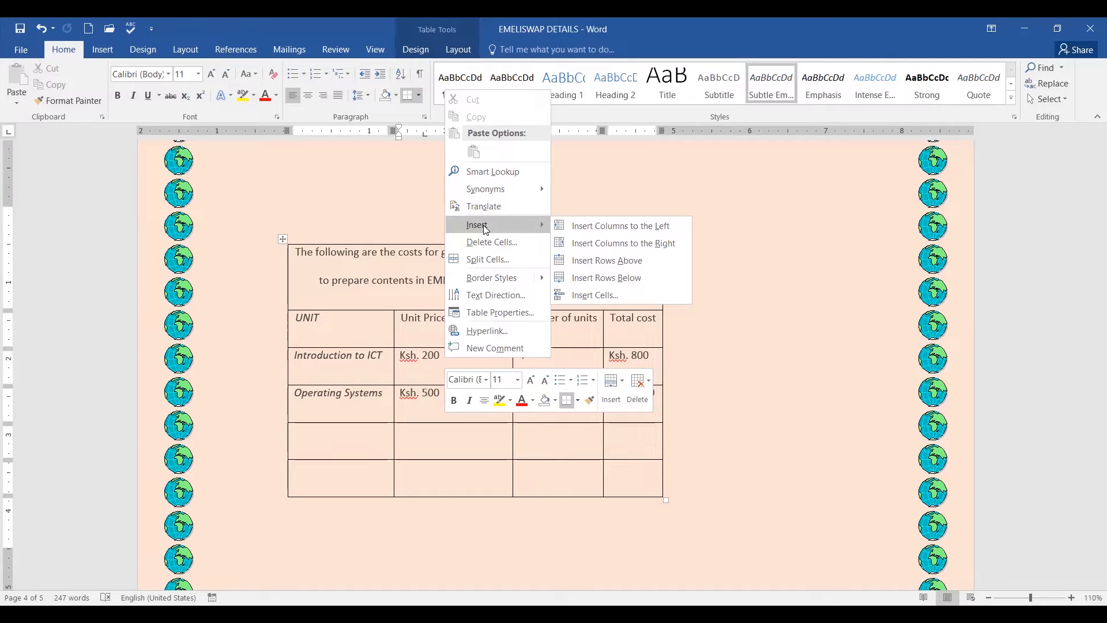
pyautogui.click(610, 280)
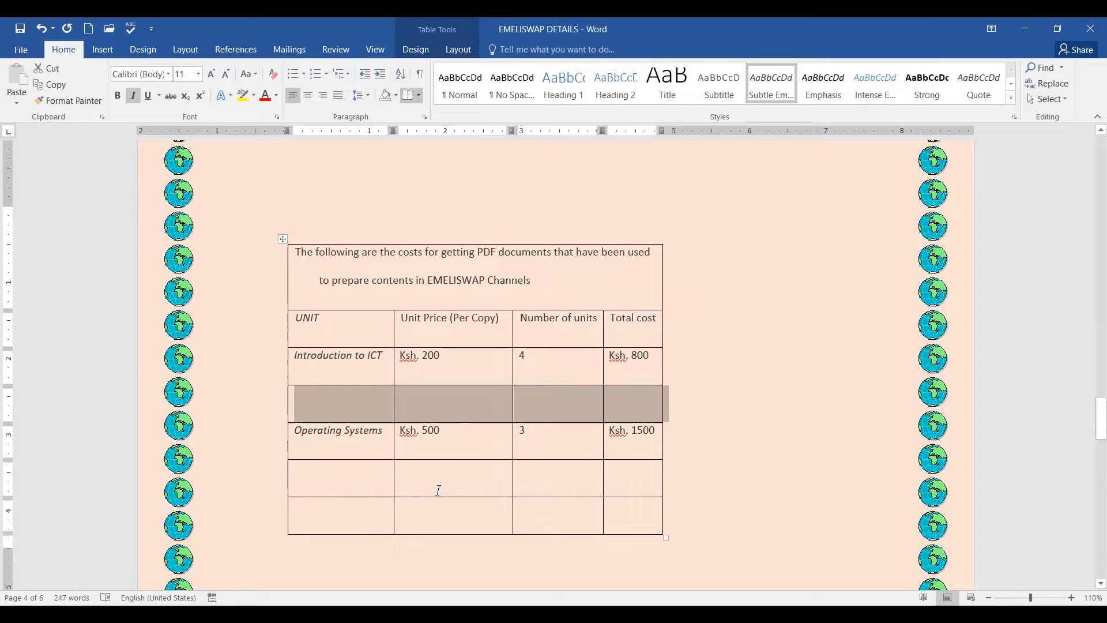
pyautogui.click(559, 407)
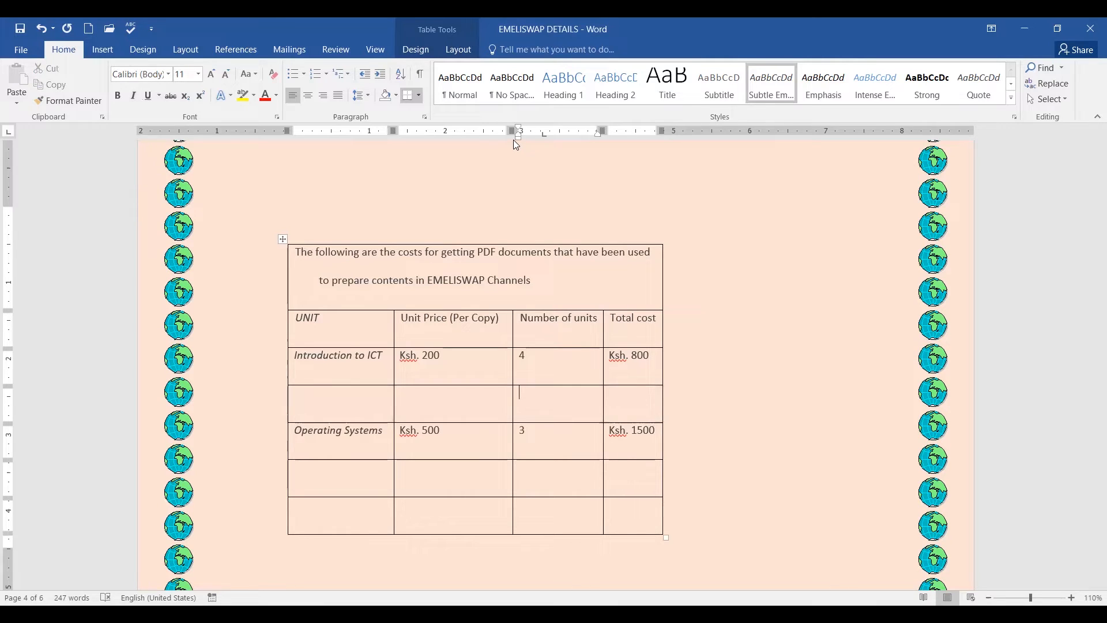
pyautogui.moveTo(670, 388); pyautogui.dragTo(760, 373)
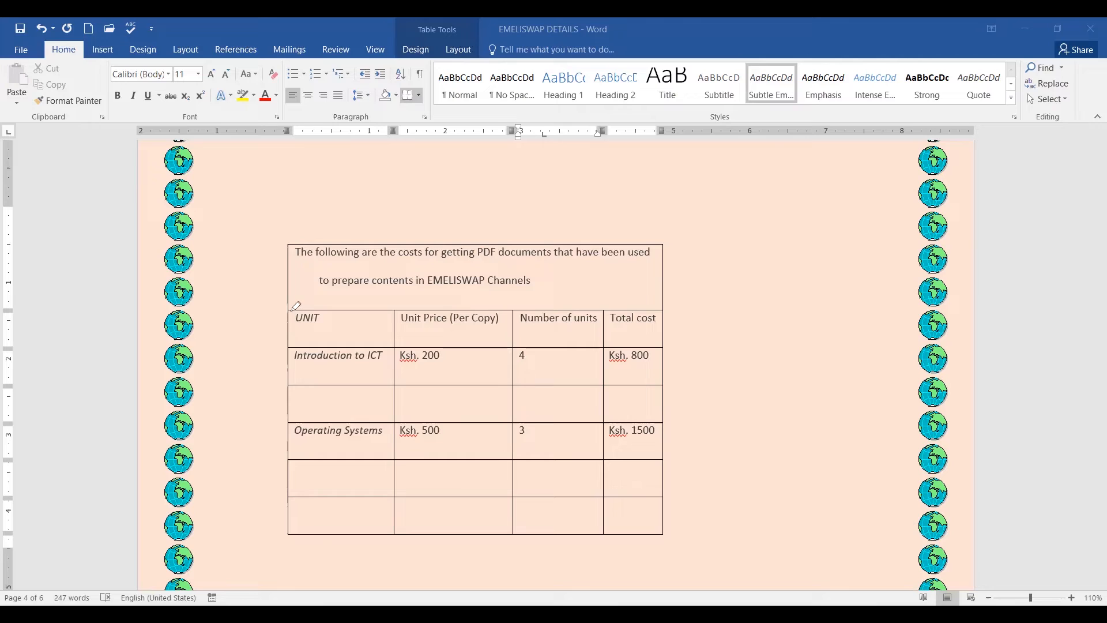
pyautogui.moveTo(292, 311); pyautogui.dragTo(288, 525)
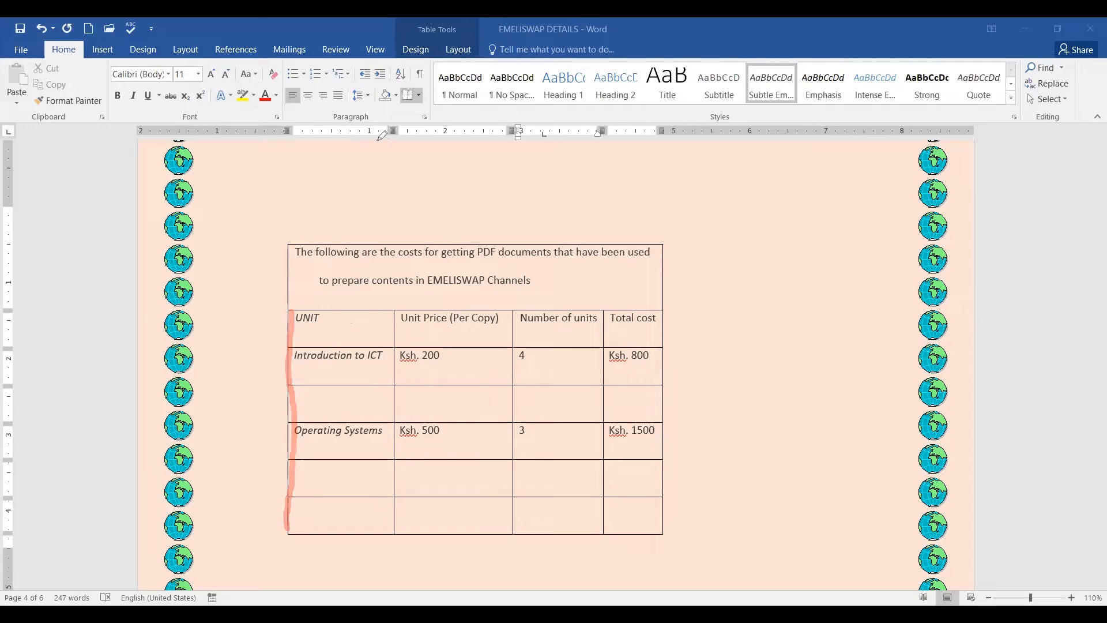
# - Insert a new table column to the left of the UNIT column
pyautogui.click(328, 327)
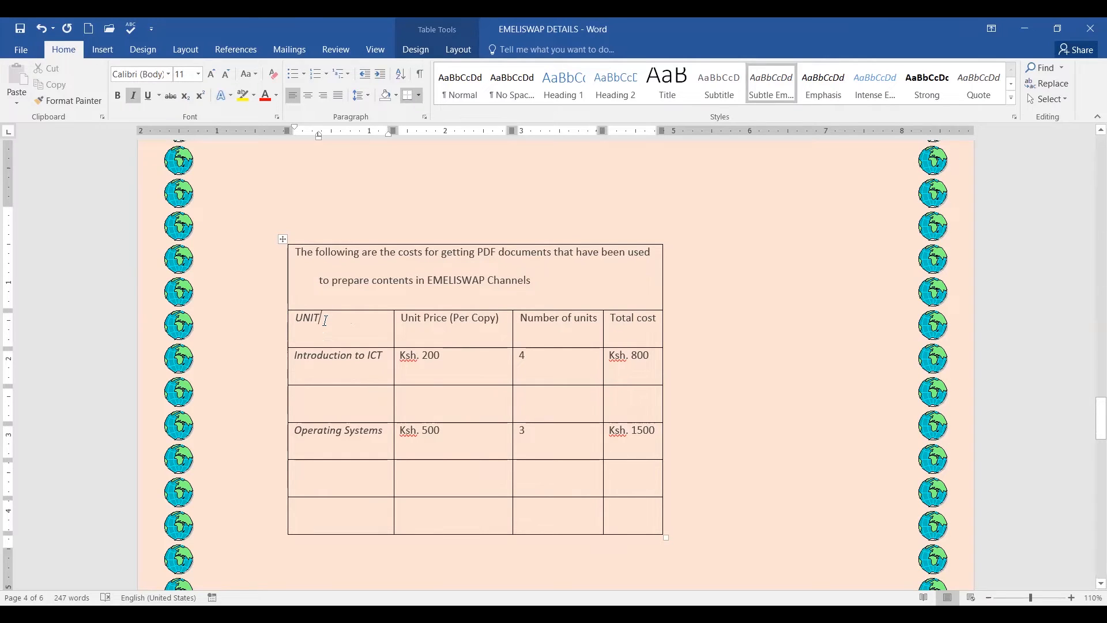
pyautogui.rightClick(325, 321)
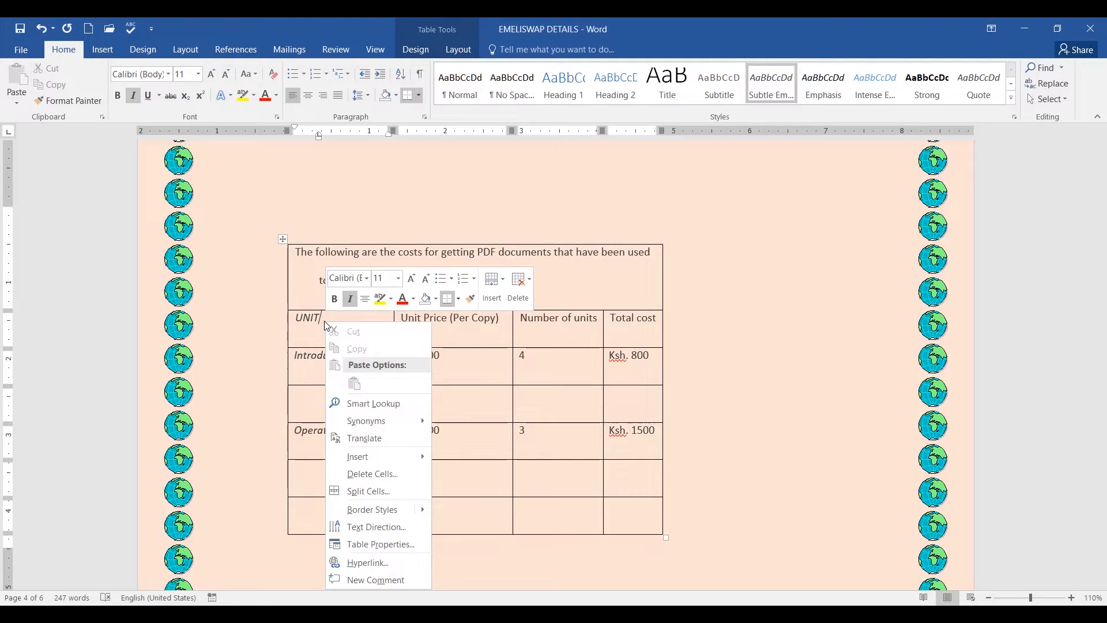
pyautogui.moveTo(379, 466)
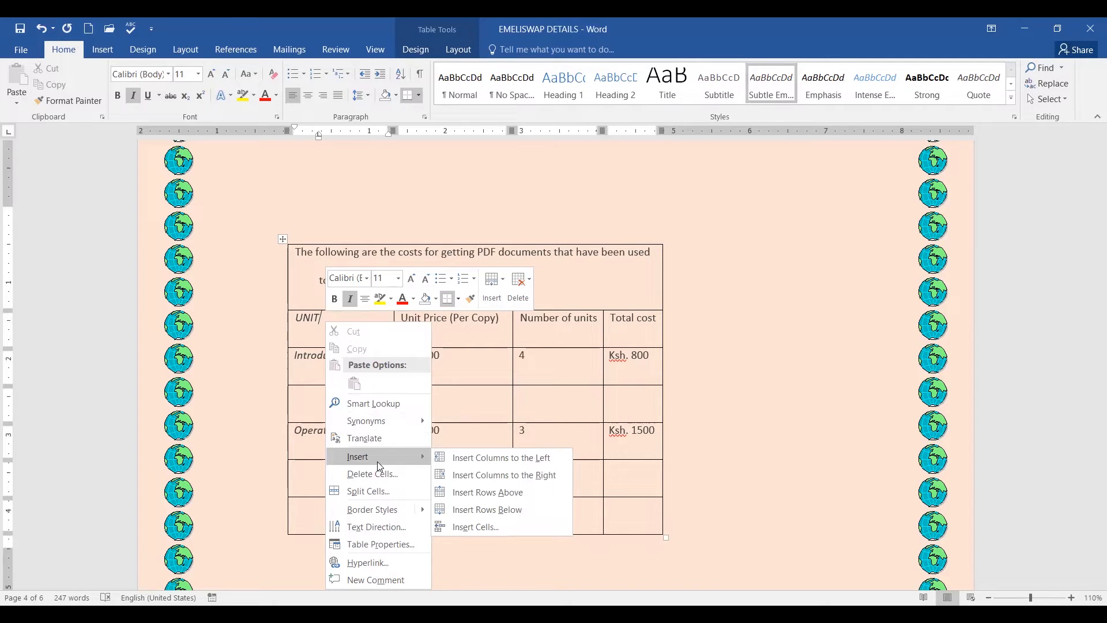
pyautogui.click(508, 462)
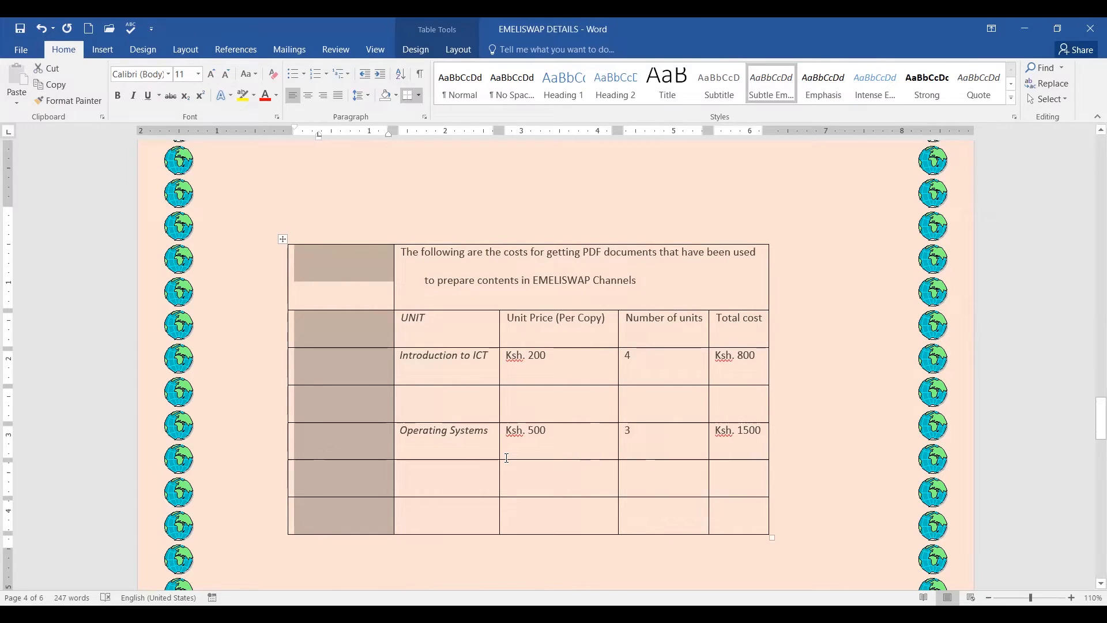
# - Enter the heading "Unit No:" in the new first column, beside the UNIT heading
pyautogui.click(356, 326)
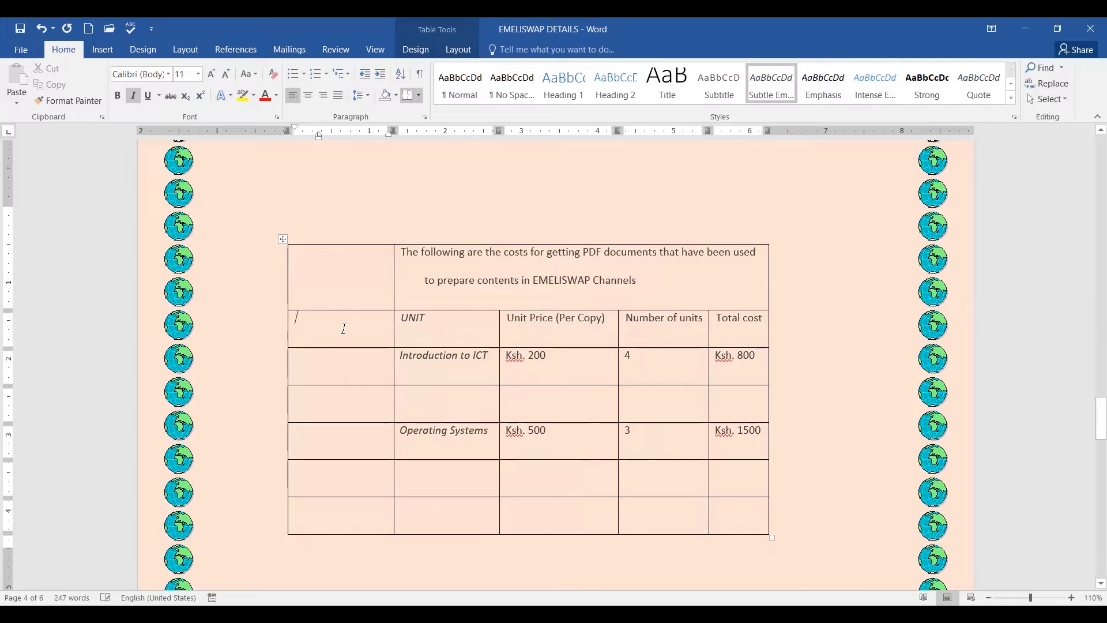
pyautogui.write('Un')
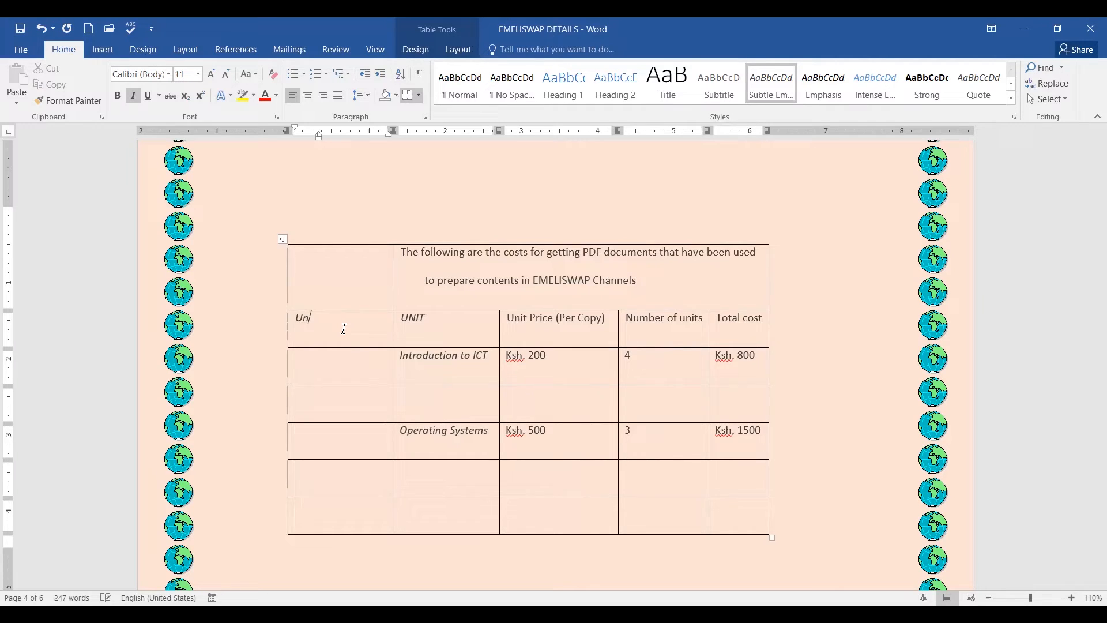
pyautogui.write('it No:')
# - Number the five rows under Unit No: from 1 to 5, then save the document
pyautogui.click(338, 367)
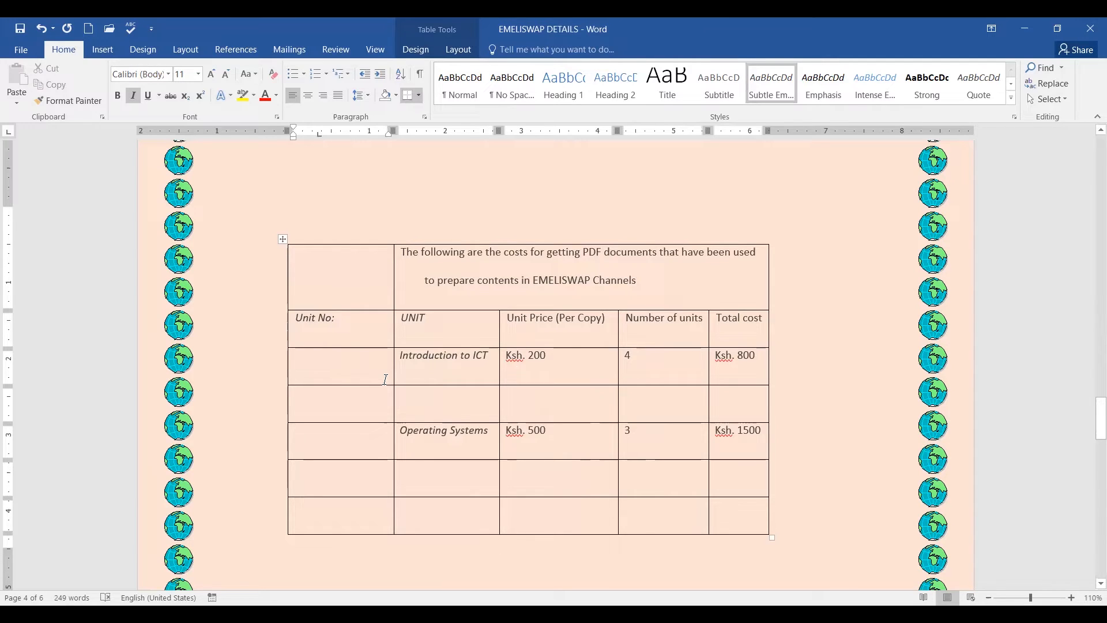
pyautogui.write('1')
pyautogui.write('2')
pyautogui.click(314, 443)
pyautogui.write('3')
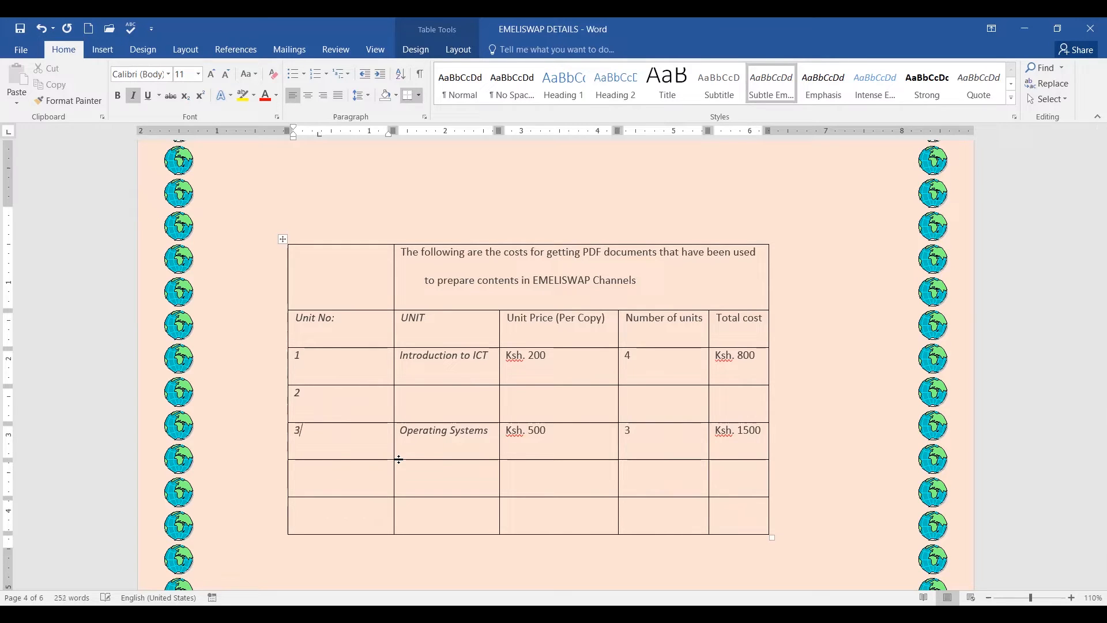
pyautogui.click(323, 470)
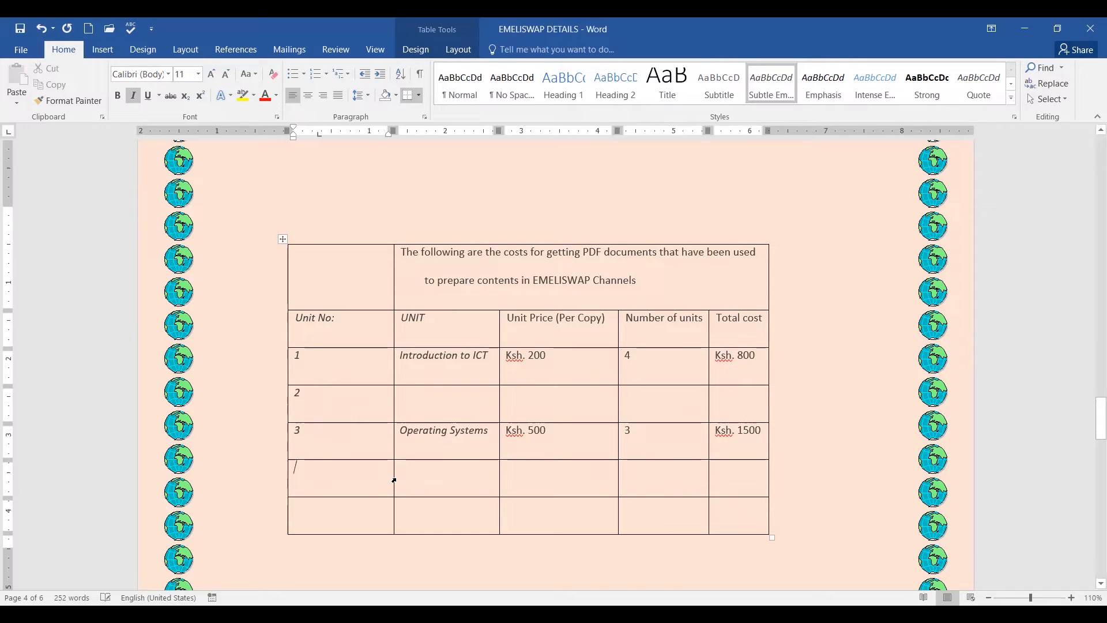
pyautogui.write('4')
pyautogui.click(323, 512)
pyautogui.write('5')
pyautogui.click(21, 28)
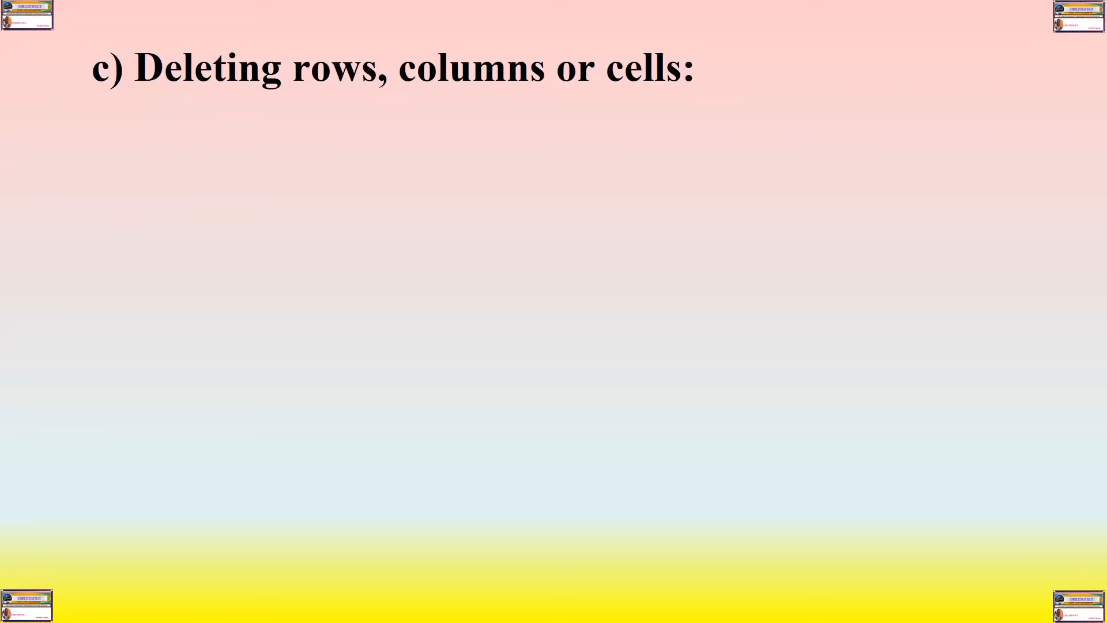
pyautogui.press('Right')
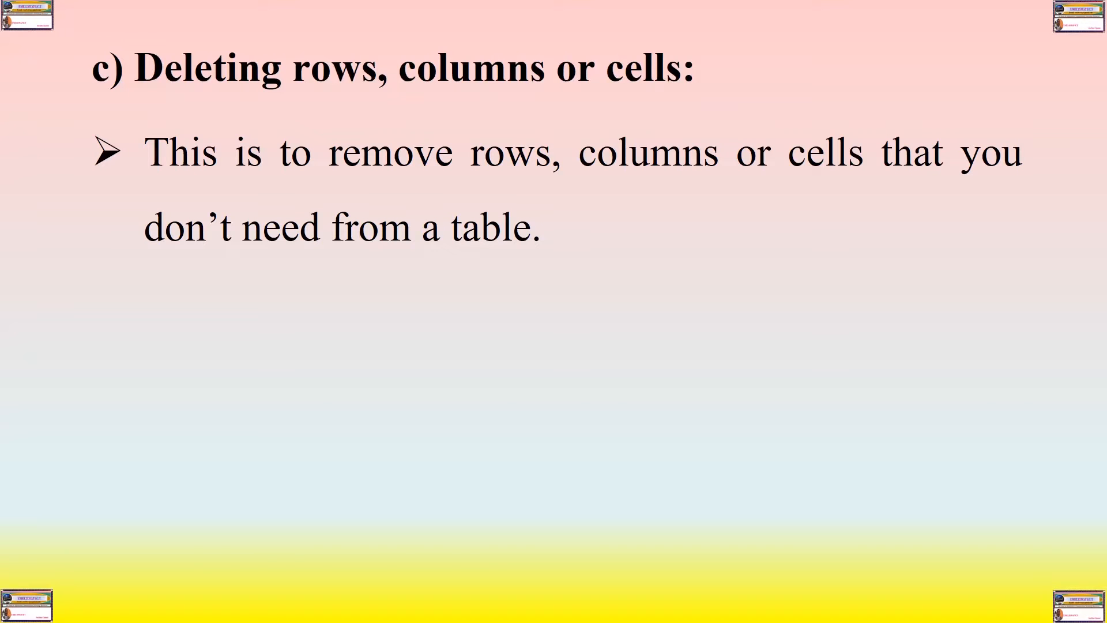
pyautogui.press('Right')
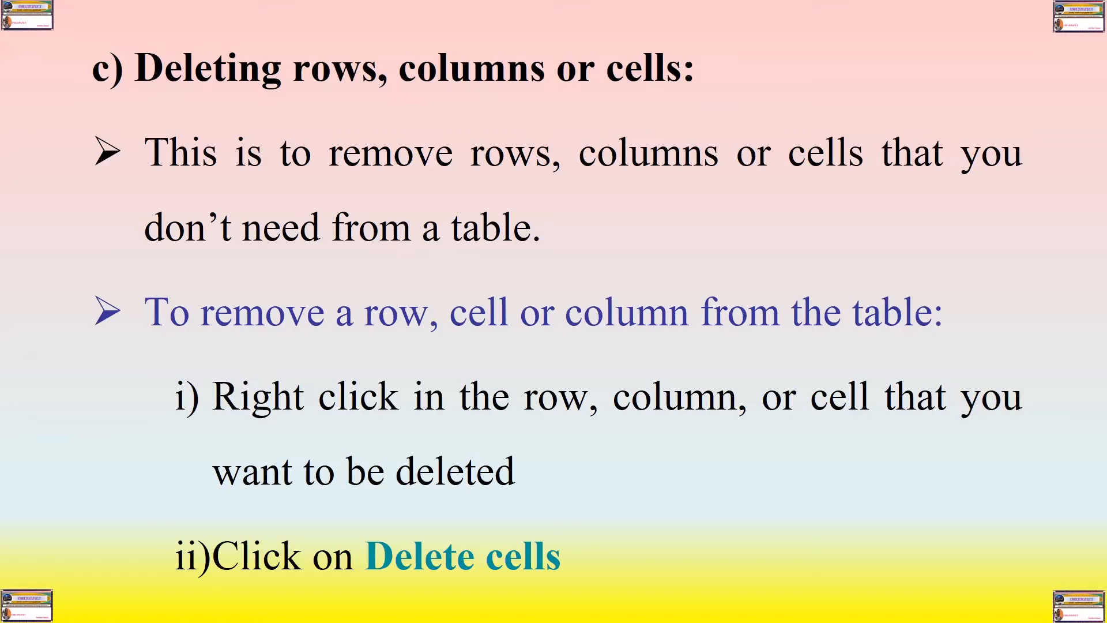
pyautogui.press('Left')
pyautogui.press('Right')
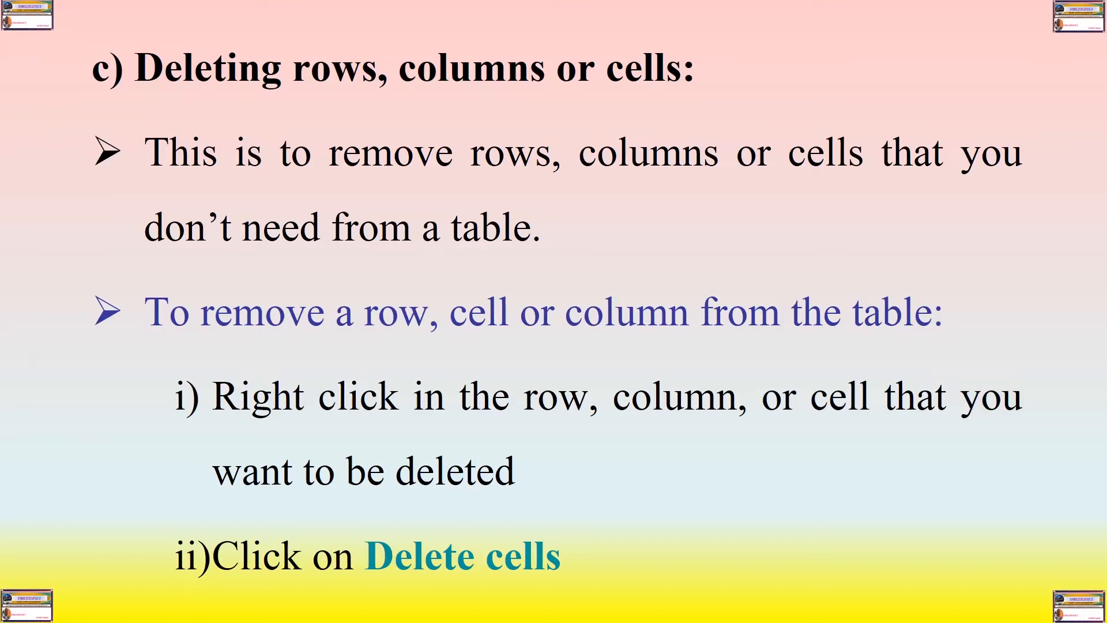
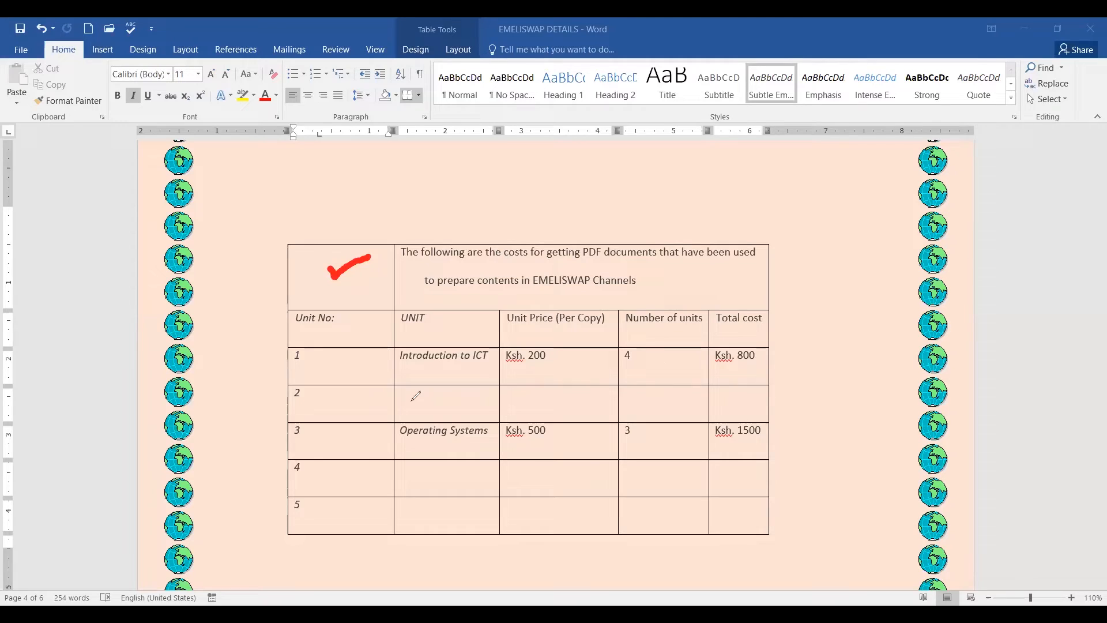
pyautogui.moveTo(347, 396); pyautogui.dragTo(467, 395)
pyautogui.moveTo(570, 397); pyautogui.dragTo(729, 397)
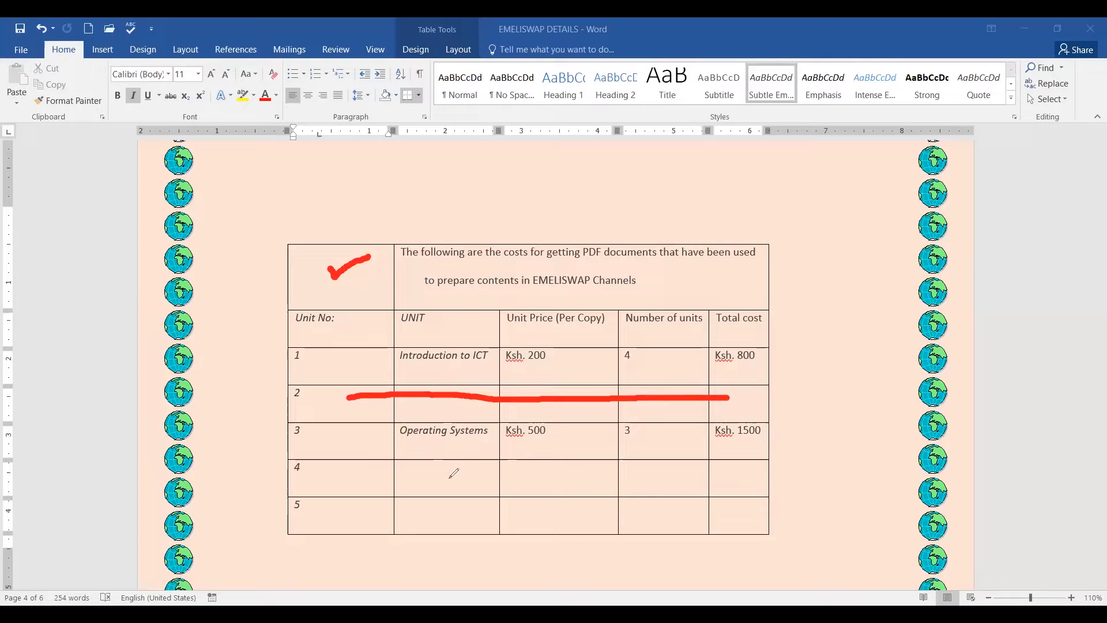
pyautogui.moveTo(322, 459)
pyautogui.mouseDown()
pyautogui.moveTo(295, 478)
pyautogui.moveTo(352, 533)
pyautogui.moveTo(755, 545)
pyautogui.moveTo(803, 501)
pyautogui.moveTo(396, 449)
pyautogui.moveTo(323, 453)
pyautogui.mouseUp()
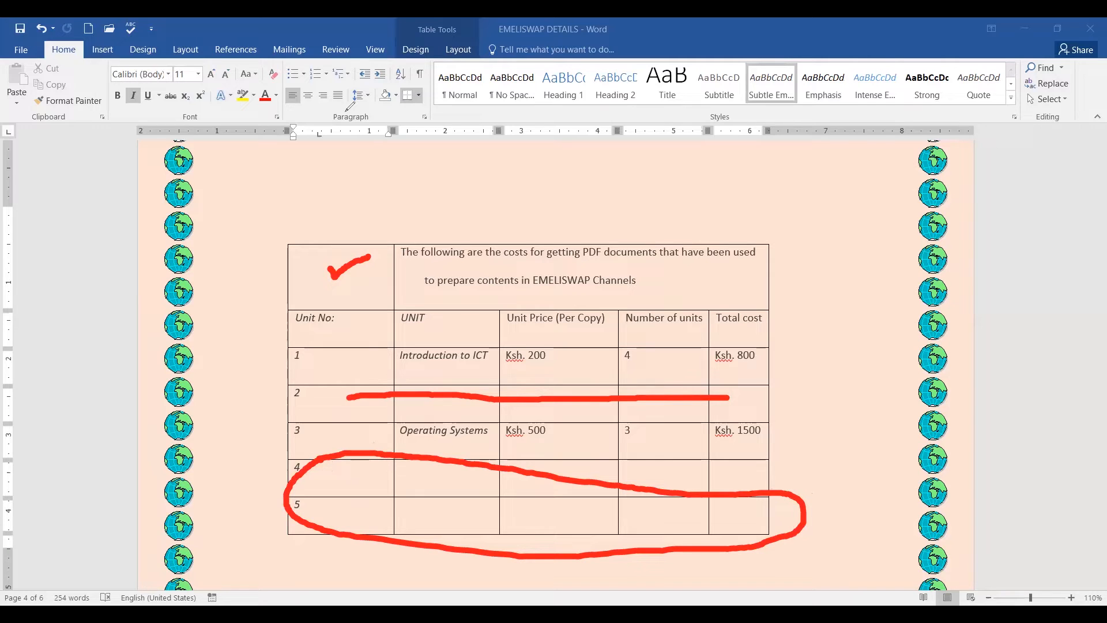
pyautogui.click(743, 103)
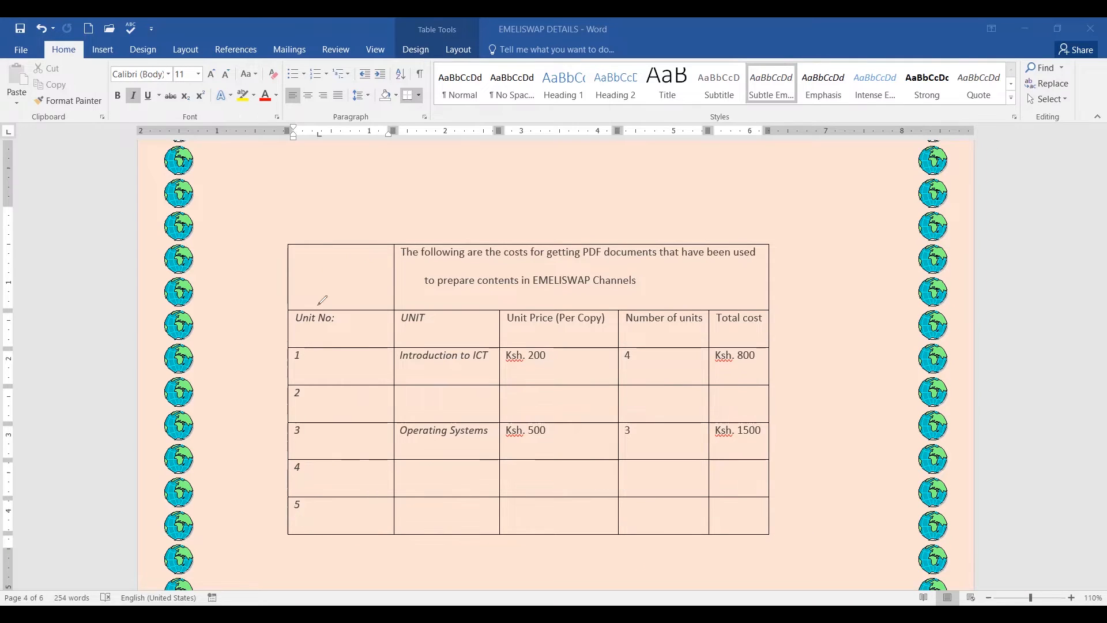
pyautogui.moveTo(339, 276); pyautogui.dragTo(407, 263)
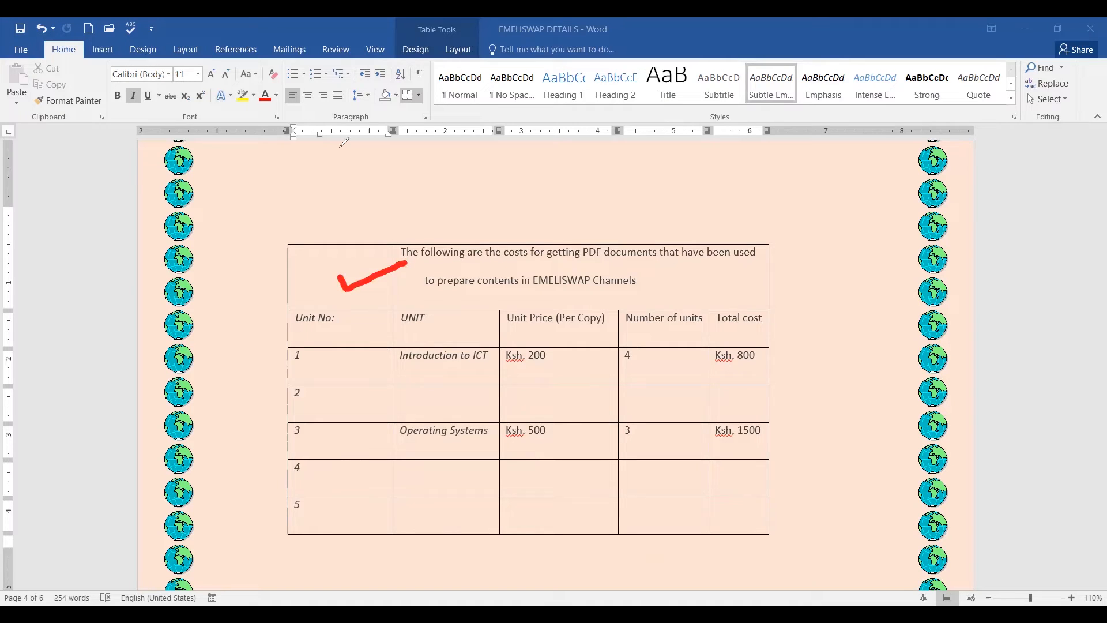
pyautogui.hotkey('ctrl', 'z')
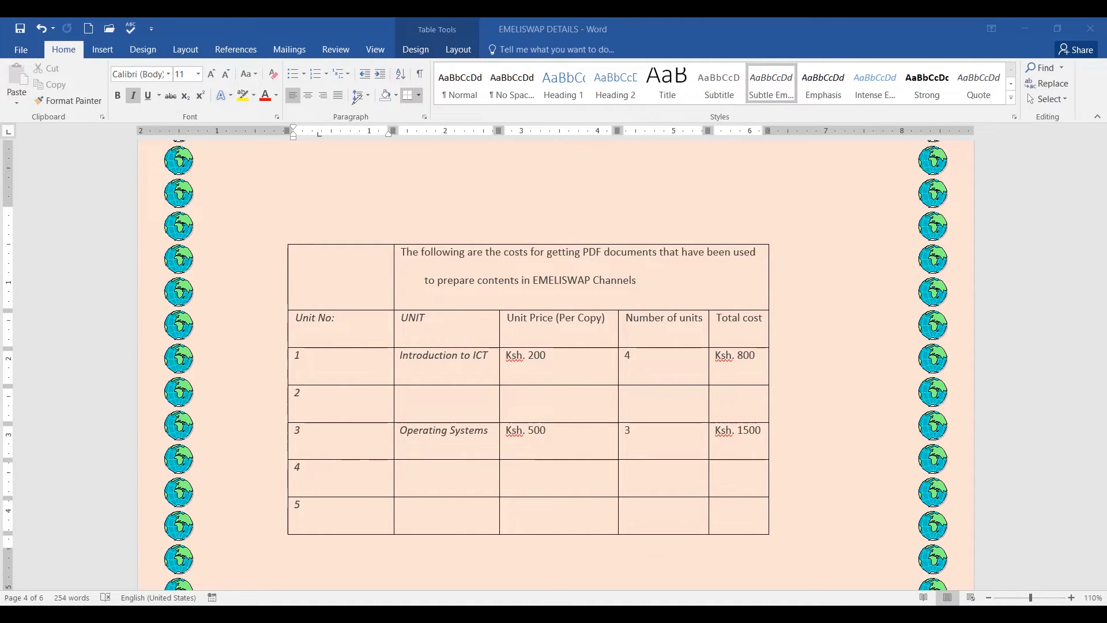
# - Delete the empty cell above Unit No: using the Shift cells left option
pyautogui.click(338, 282)
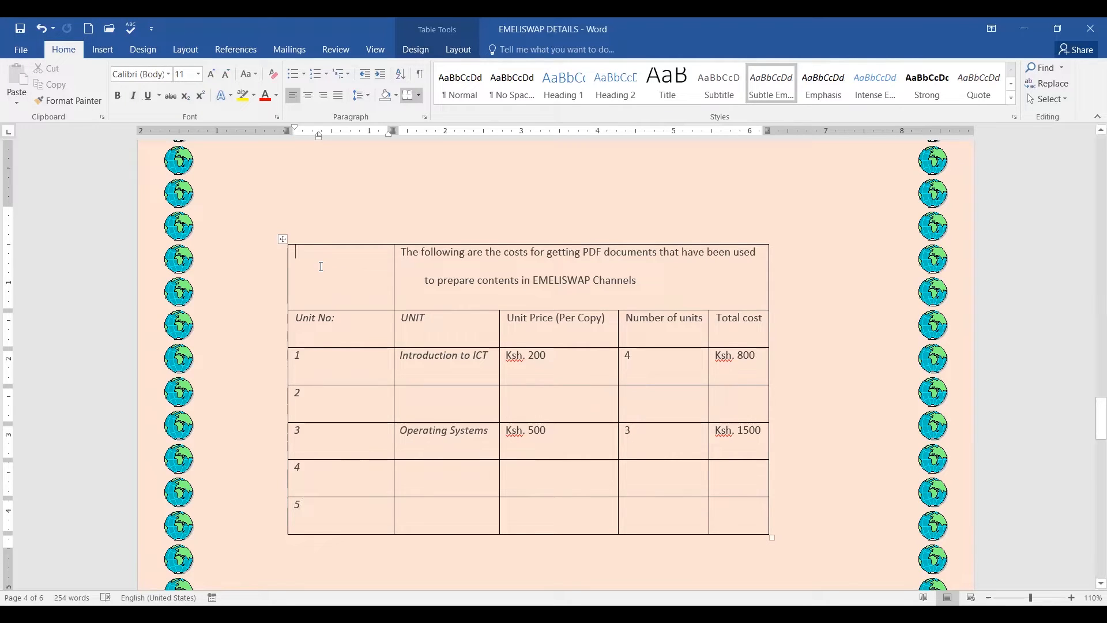
pyautogui.rightClick(321, 267)
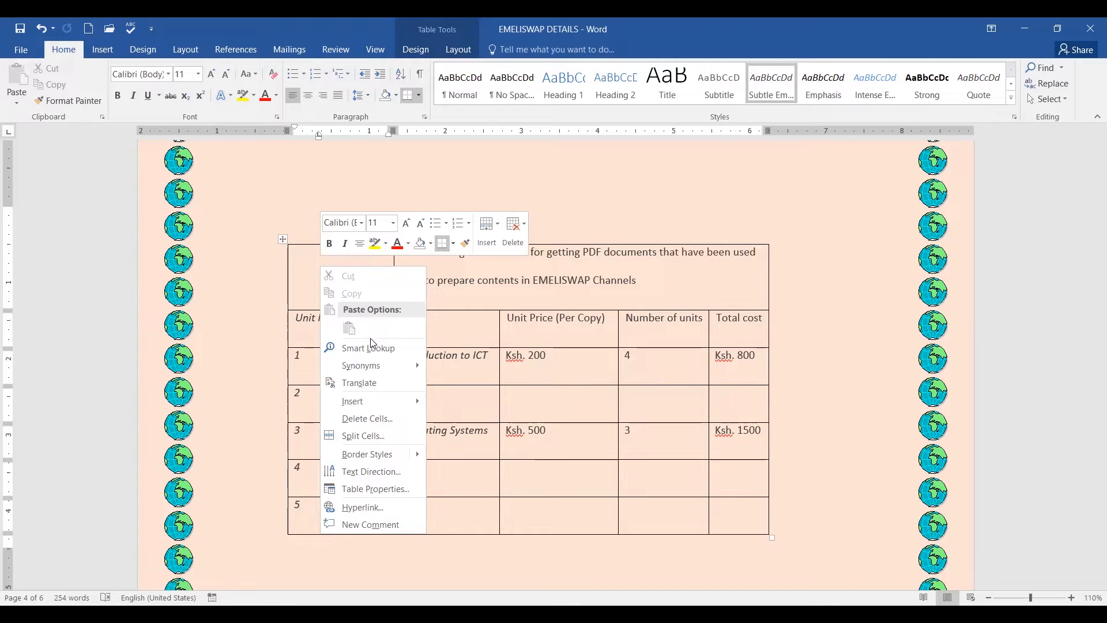
pyautogui.click(381, 426)
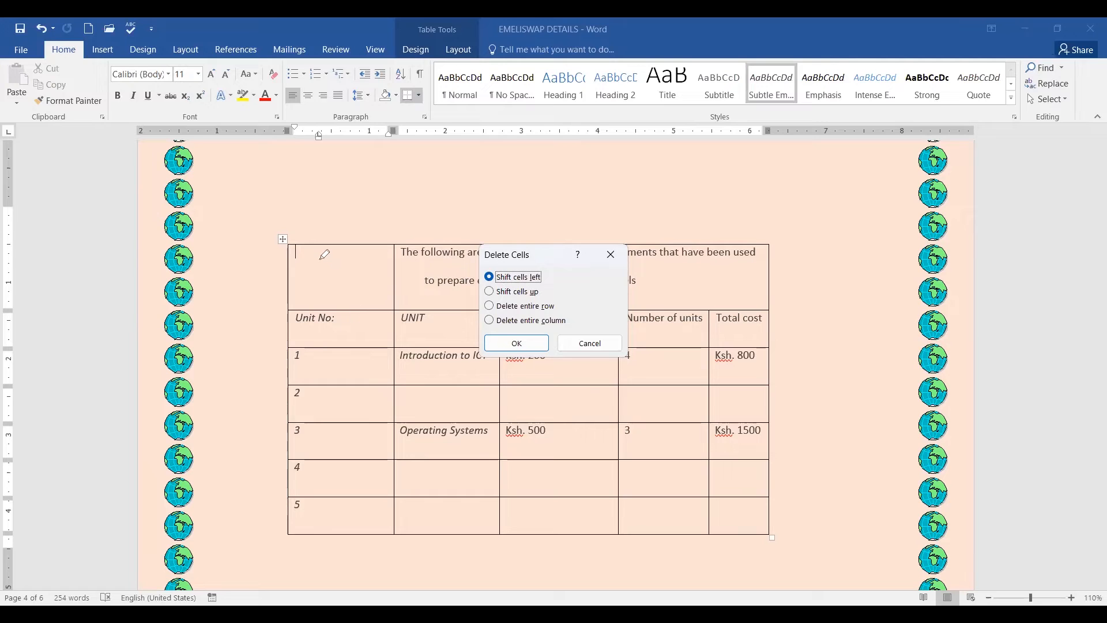
pyautogui.moveTo(319, 261); pyautogui.dragTo(373, 252)
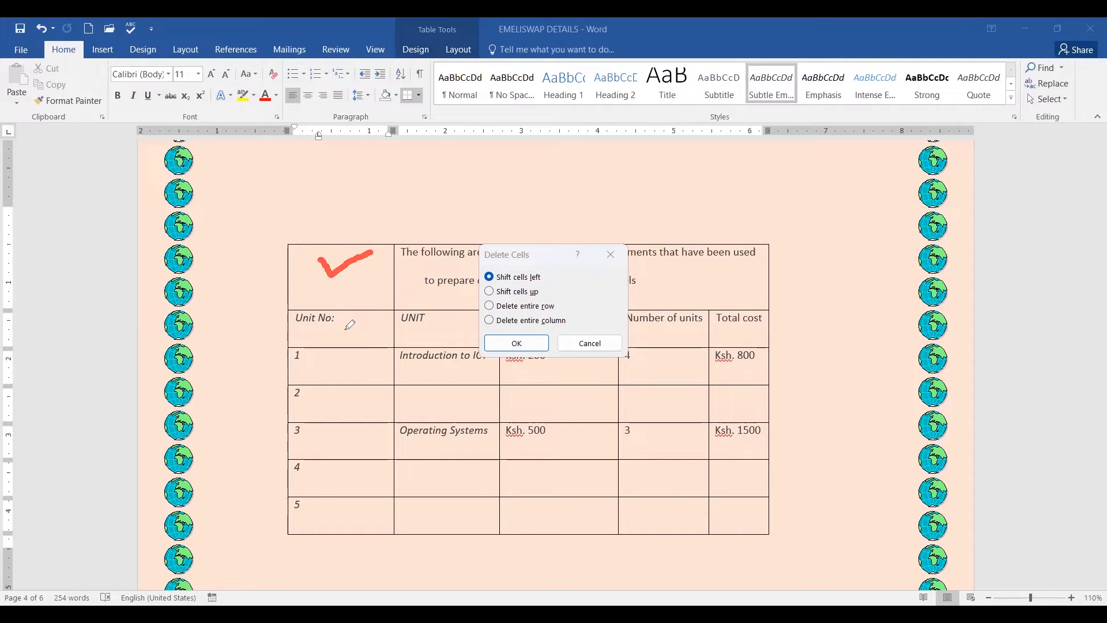
pyautogui.moveTo(347, 330)
pyautogui.mouseDown()
pyautogui.moveTo(345, 310)
pyautogui.moveTo(346, 340)
pyautogui.moveTo(341, 274)
pyautogui.moveTo(366, 297)
pyautogui.mouseUp()
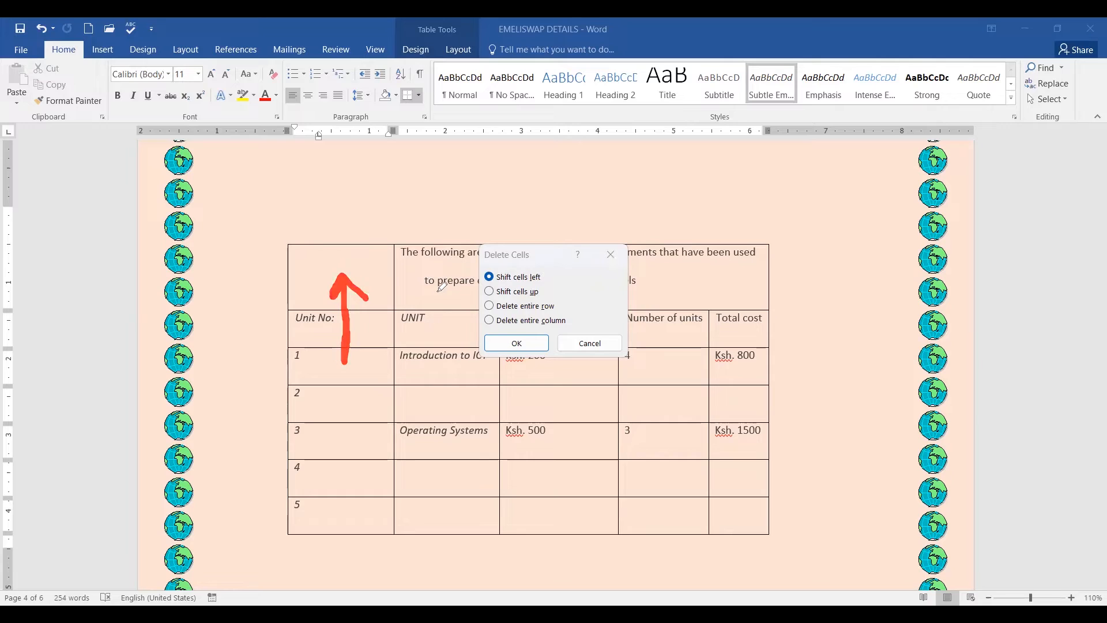
pyautogui.moveTo(447, 274)
pyautogui.mouseDown()
pyautogui.moveTo(372, 275)
pyautogui.moveTo(397, 261)
pyautogui.moveTo(364, 275)
pyautogui.moveTo(388, 289)
pyautogui.mouseUp()
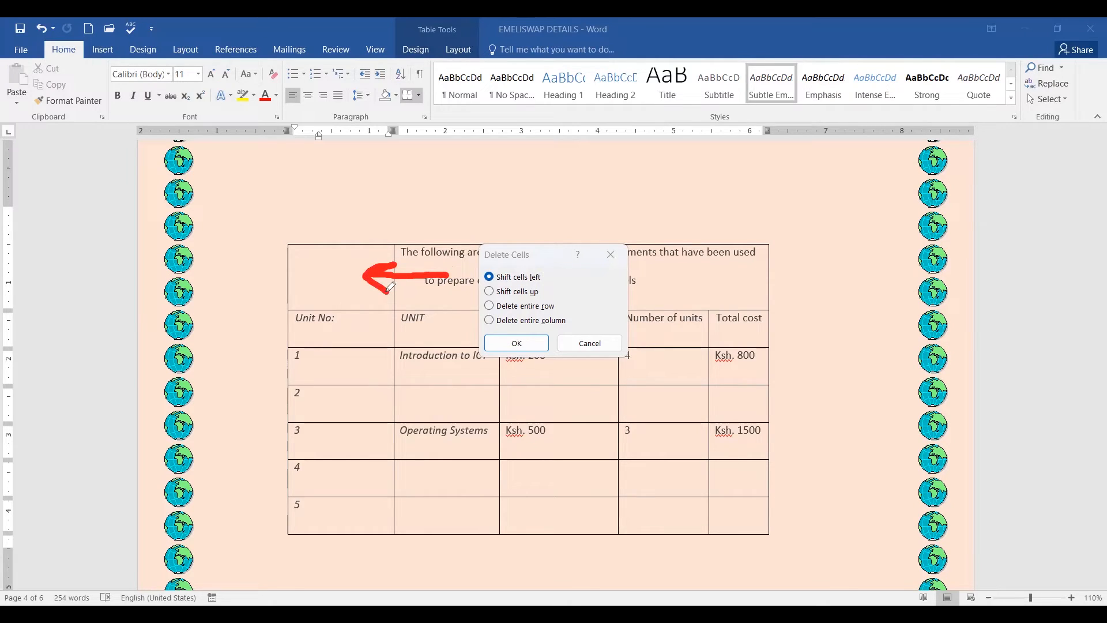
pyautogui.moveTo(557, 305); pyautogui.dragTo(601, 296)
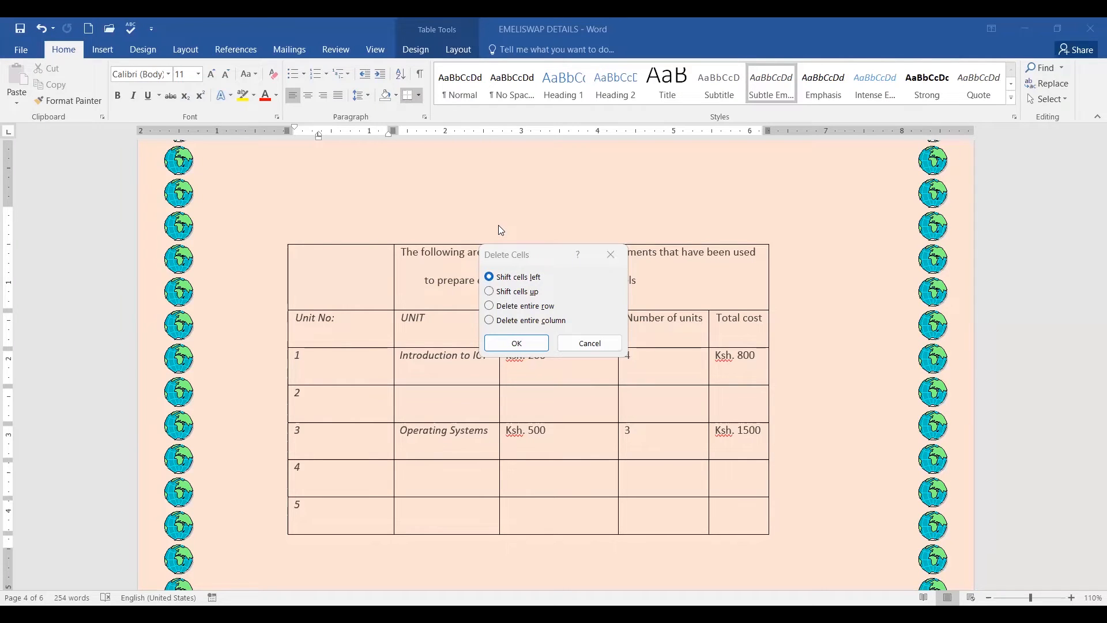
pyautogui.moveTo(452, 248)
pyautogui.mouseDown()
pyautogui.moveTo(441, 247)
pyautogui.moveTo(429, 288)
pyautogui.moveTo(464, 261)
pyautogui.moveTo(332, 268)
pyautogui.moveTo(376, 286)
pyautogui.mouseUp()
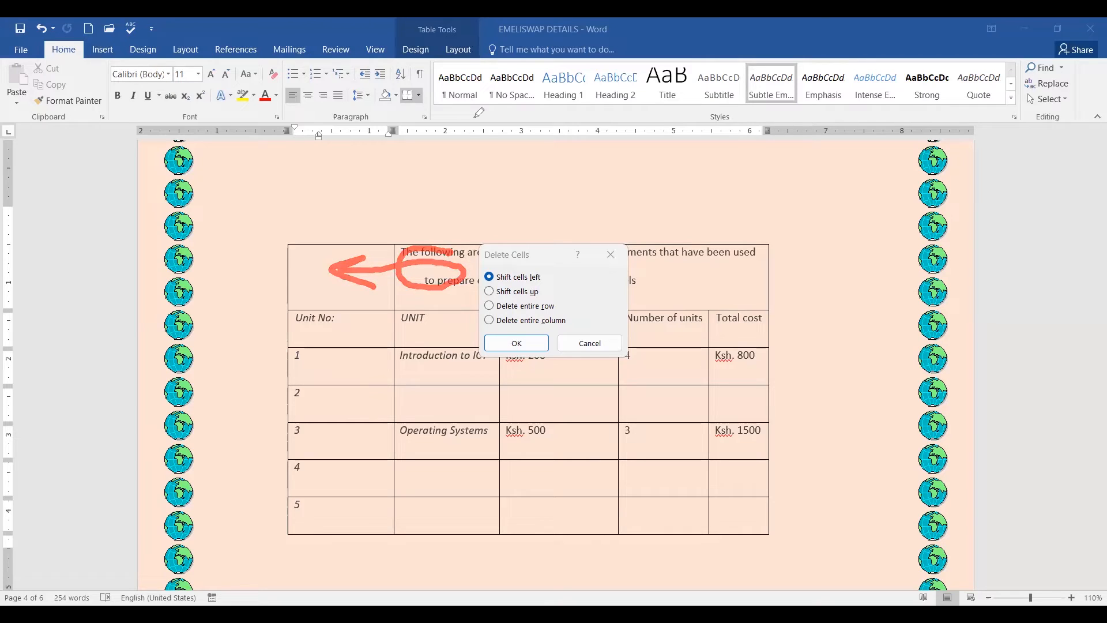
pyautogui.press('Escape')
pyautogui.click(530, 278)
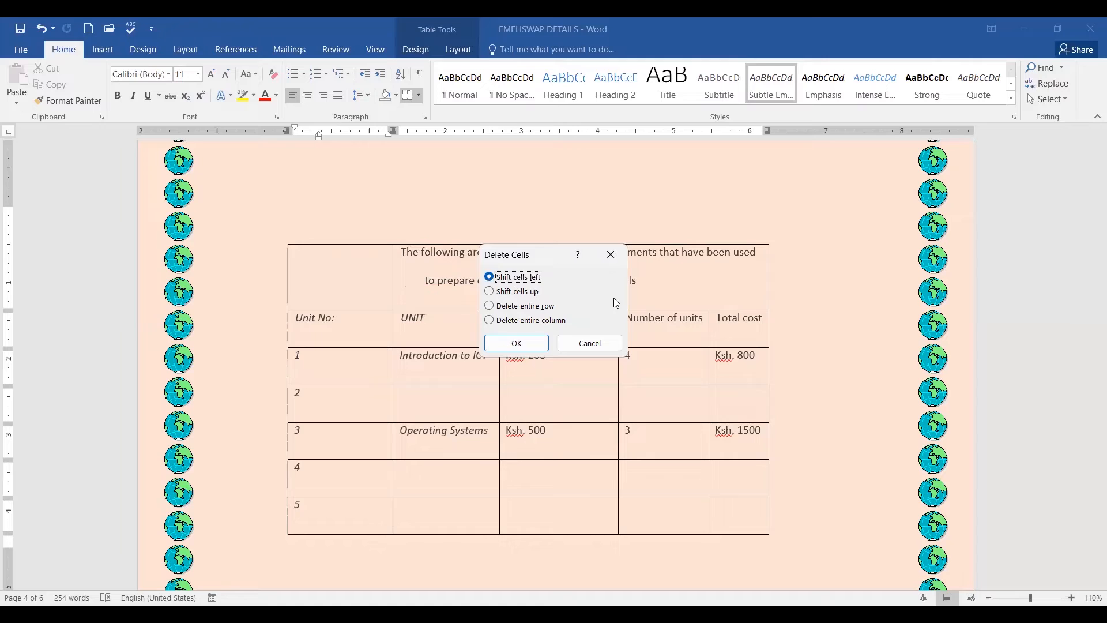
pyautogui.click(513, 341)
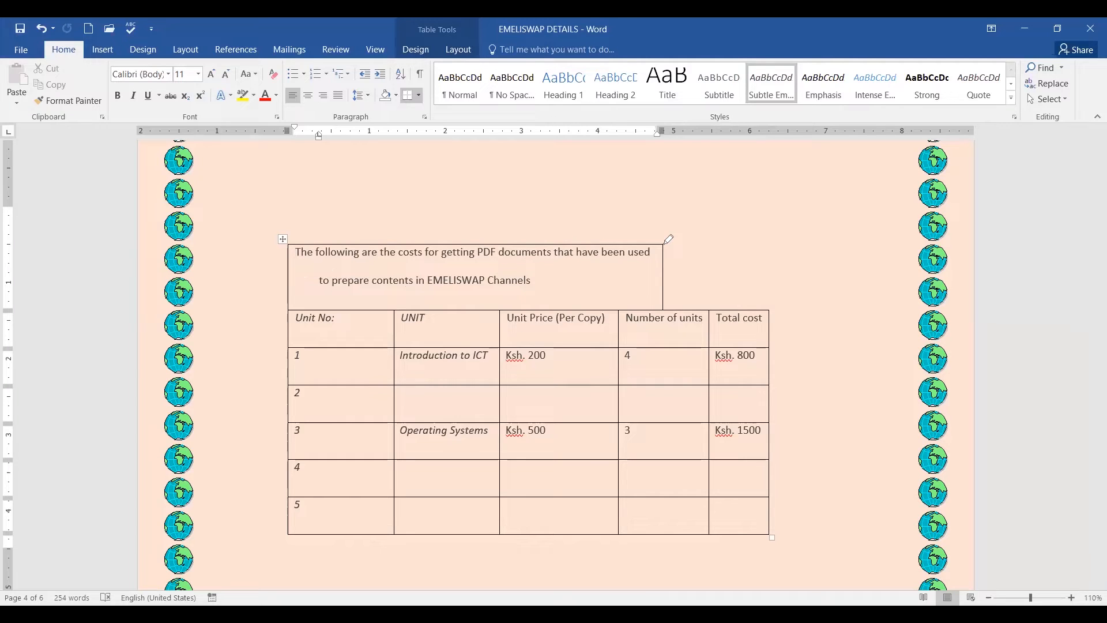
# - Widen the title cell by its right border so it lines up with the right edge of the Total cost column
pyautogui.moveTo(666, 242)
pyautogui.mouseDown()
pyautogui.moveTo(663, 303)
pyautogui.moveTo(663, 237)
pyautogui.moveTo(773, 249)
pyautogui.moveTo(773, 319)
pyautogui.mouseUp()
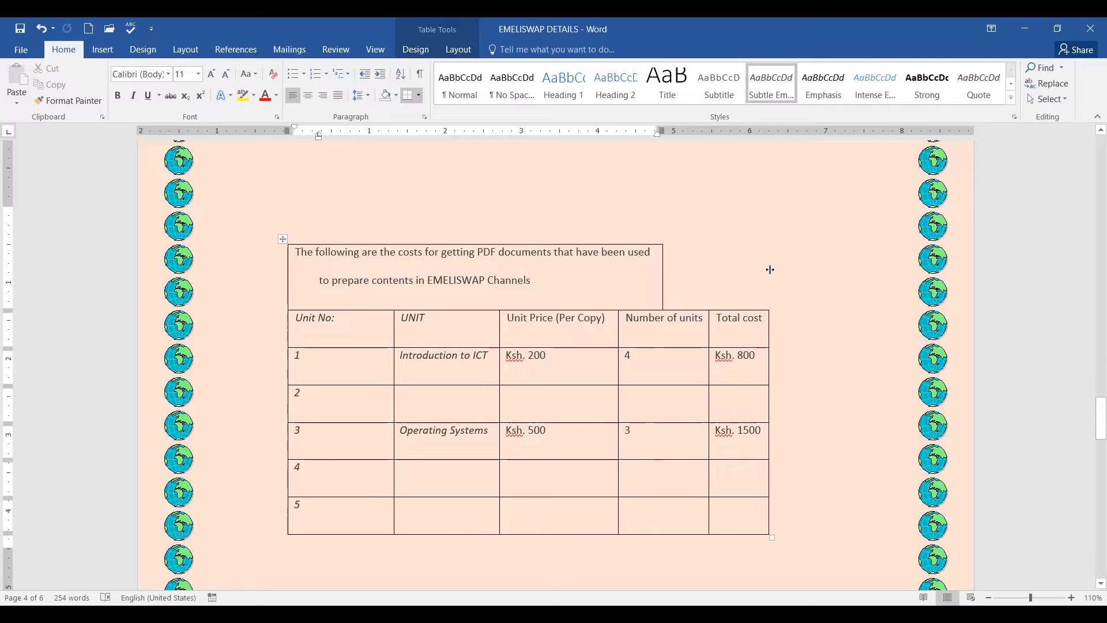
pyautogui.moveTo(663, 269); pyautogui.dragTo(770, 269)
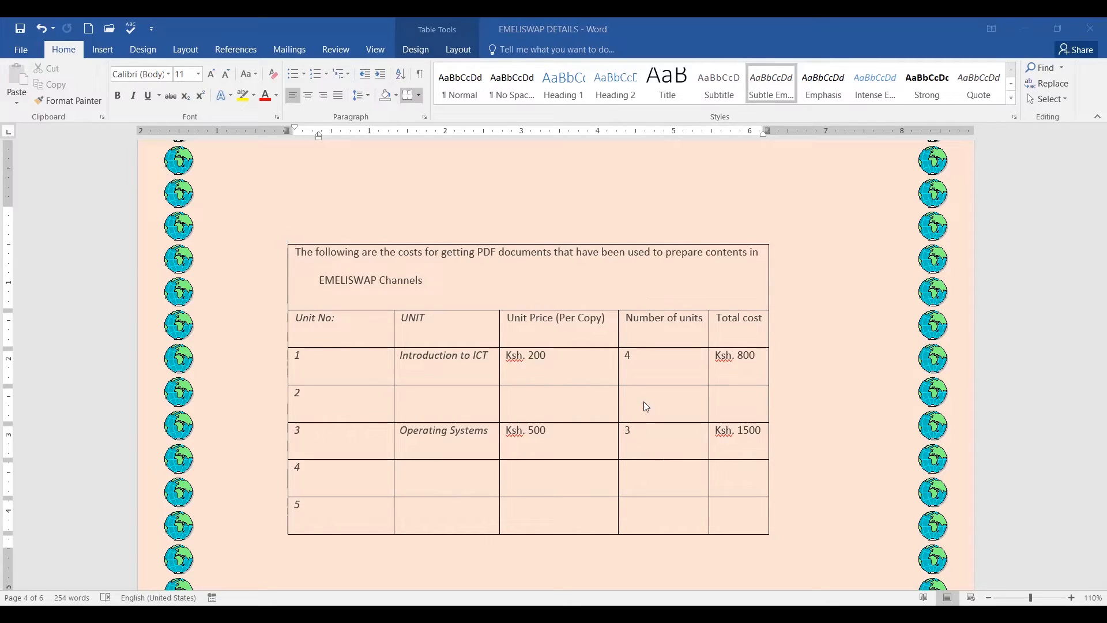
# - Delete the entire empty row numbered 2 from the costs table
pyautogui.click(455, 406)
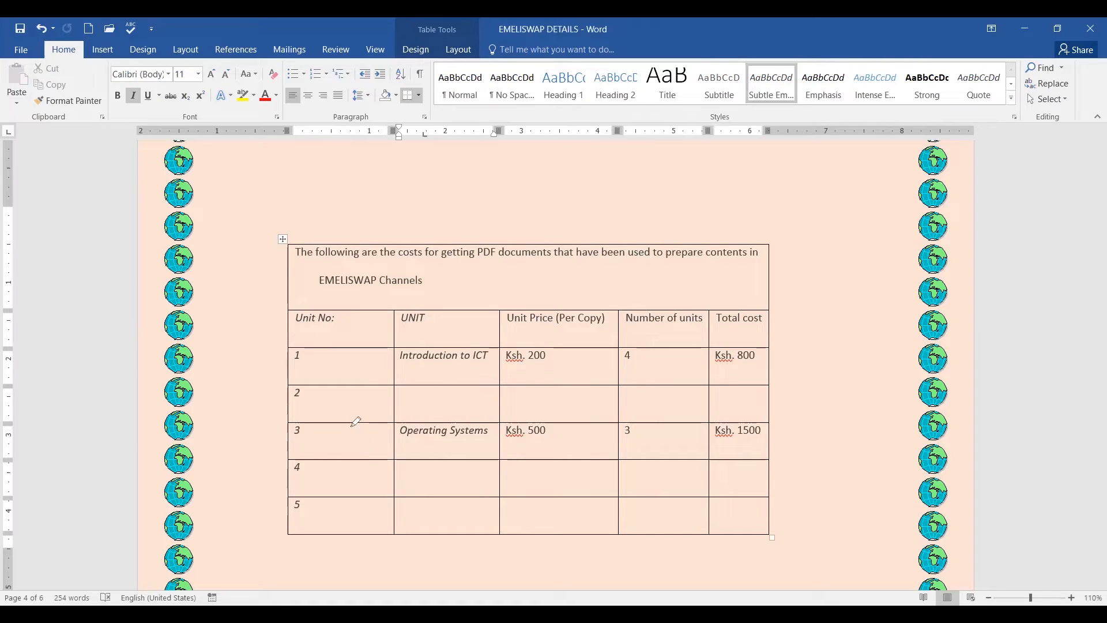
pyautogui.moveTo(351, 391); pyautogui.dragTo(743, 404)
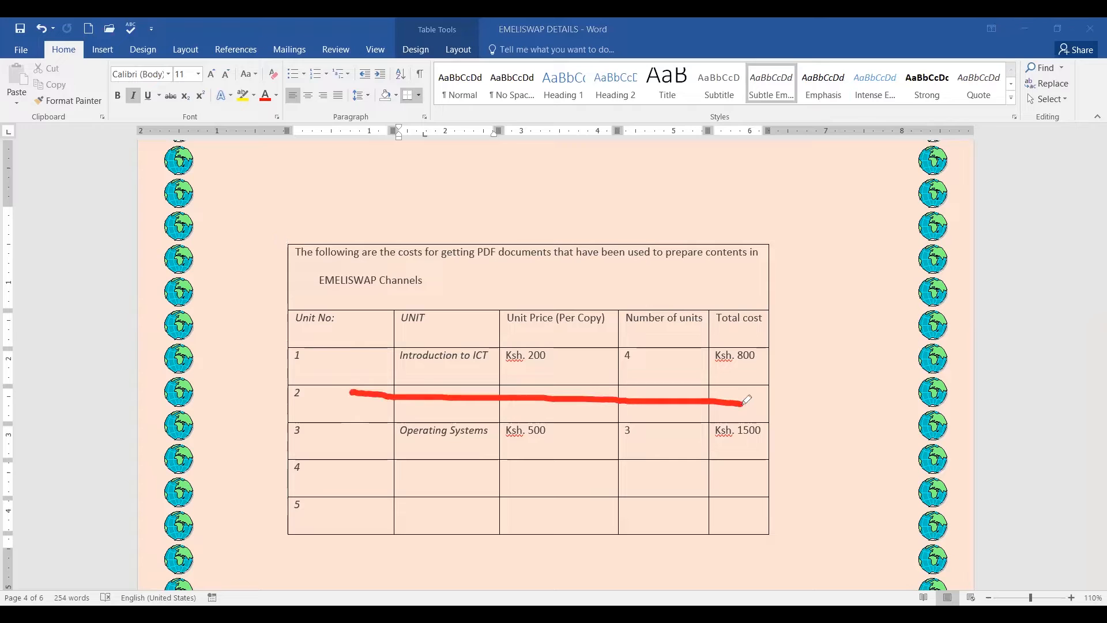
pyautogui.click(454, 104)
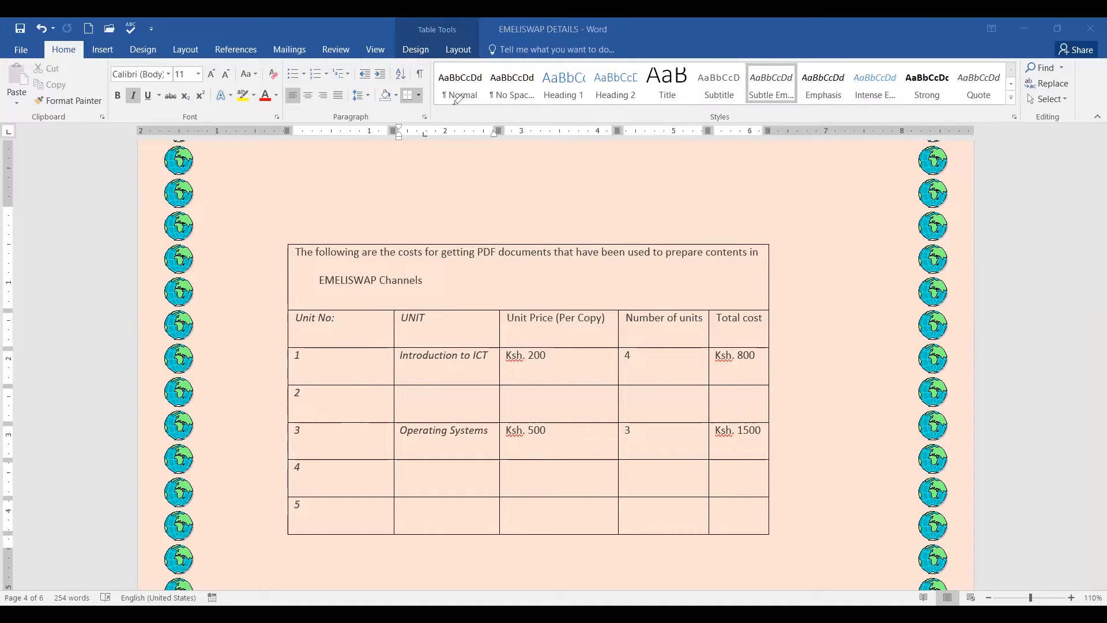
pyautogui.click(538, 408)
pyautogui.click(656, 409)
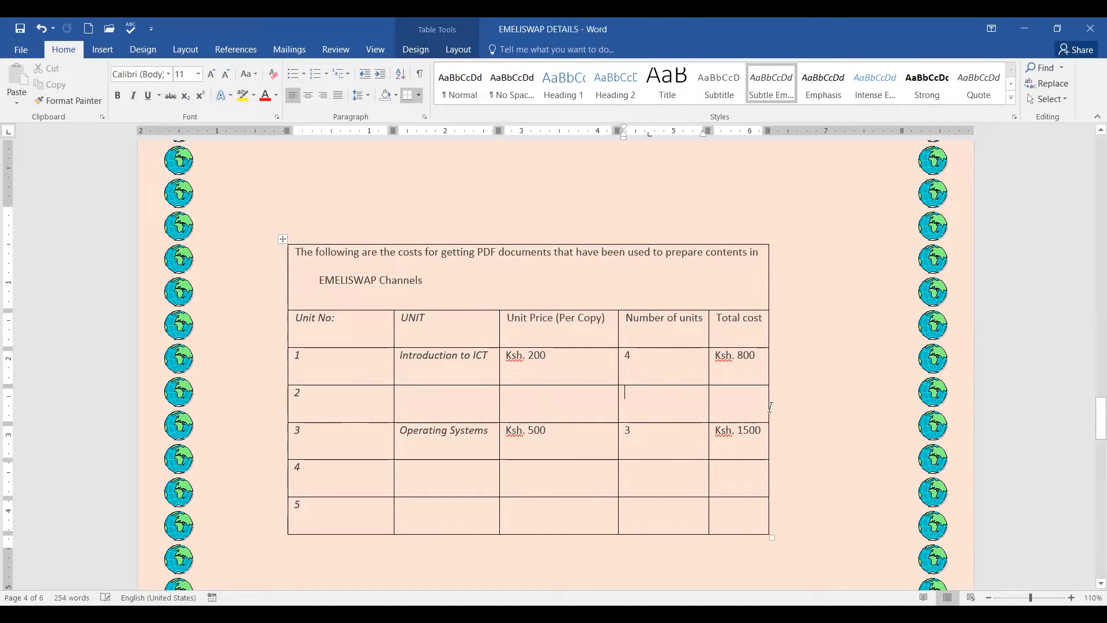
pyautogui.rightClick(633, 399)
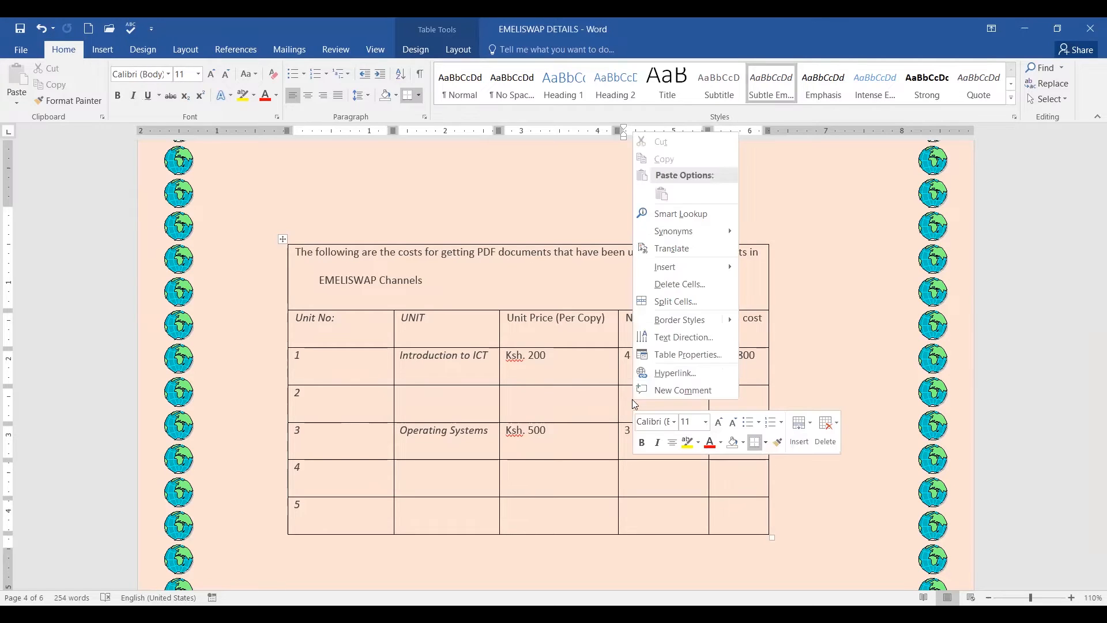
pyautogui.click(681, 284)
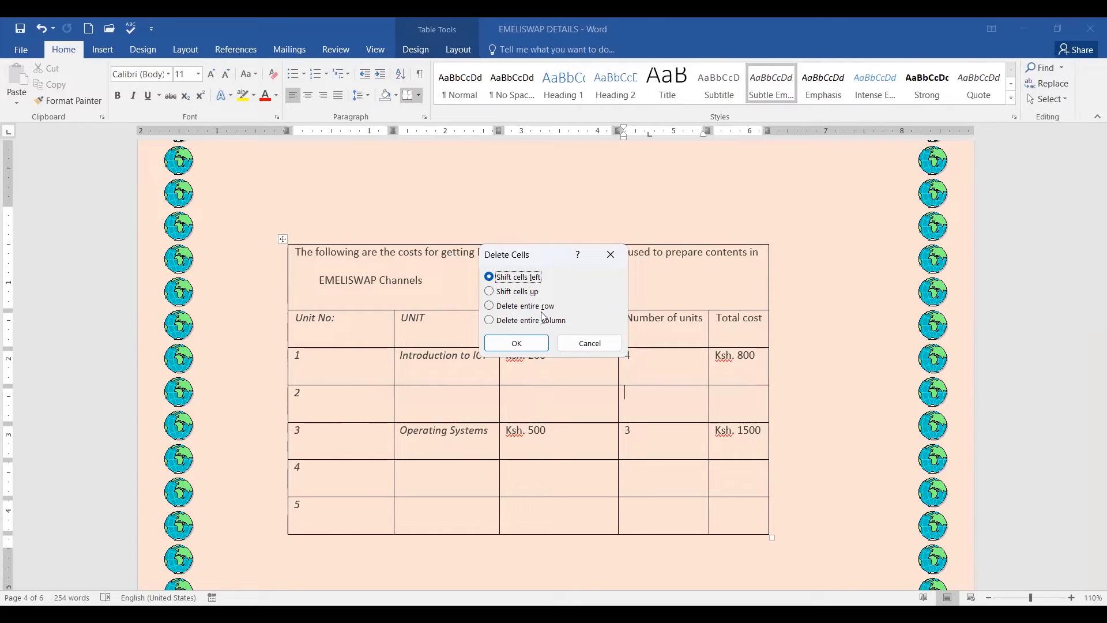
pyautogui.click(489, 307)
pyautogui.click(521, 348)
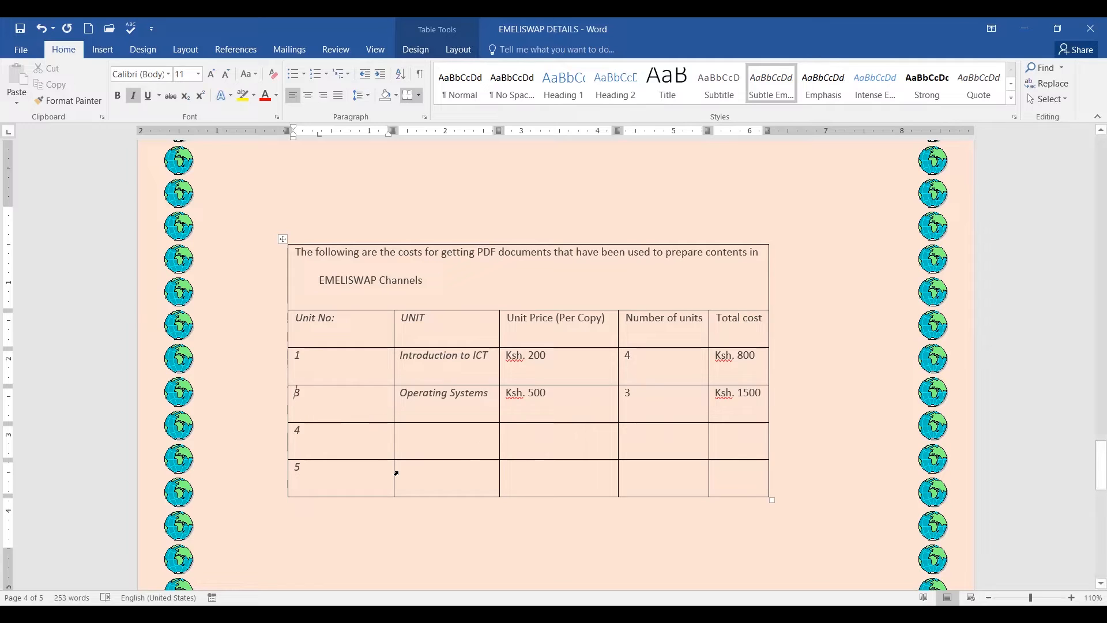
pyautogui.click(624, 431)
pyautogui.click(748, 447)
pyautogui.click(647, 446)
pyautogui.click(538, 445)
pyautogui.press('Left')
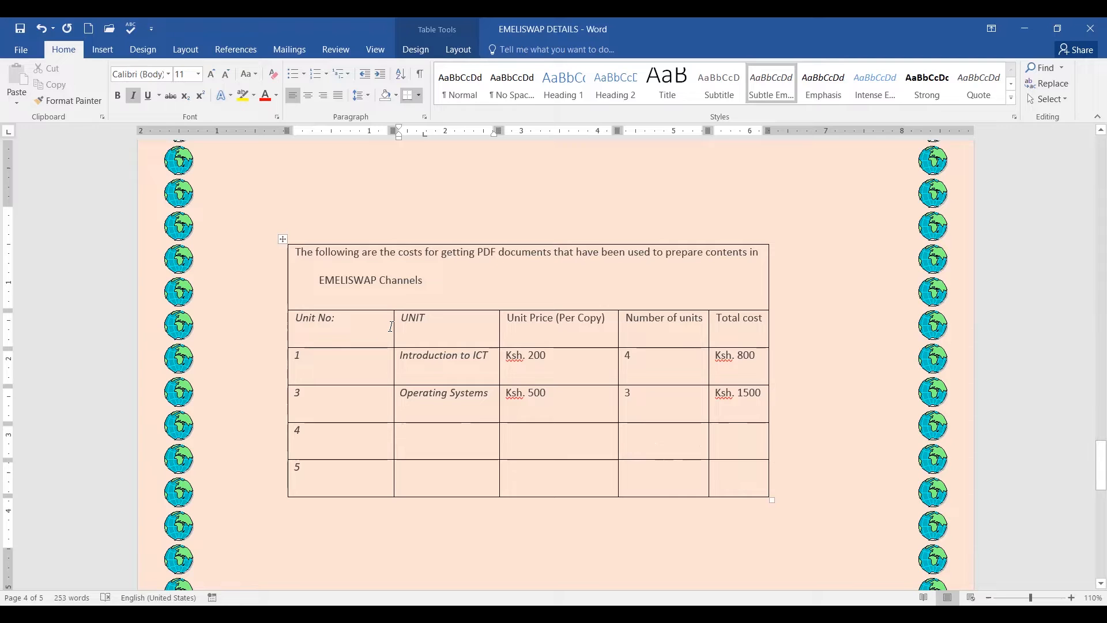
# - Delete the entire Unit No: column, working from the cell that contains 1
pyautogui.moveTo(356, 319); pyautogui.dragTo(316, 467)
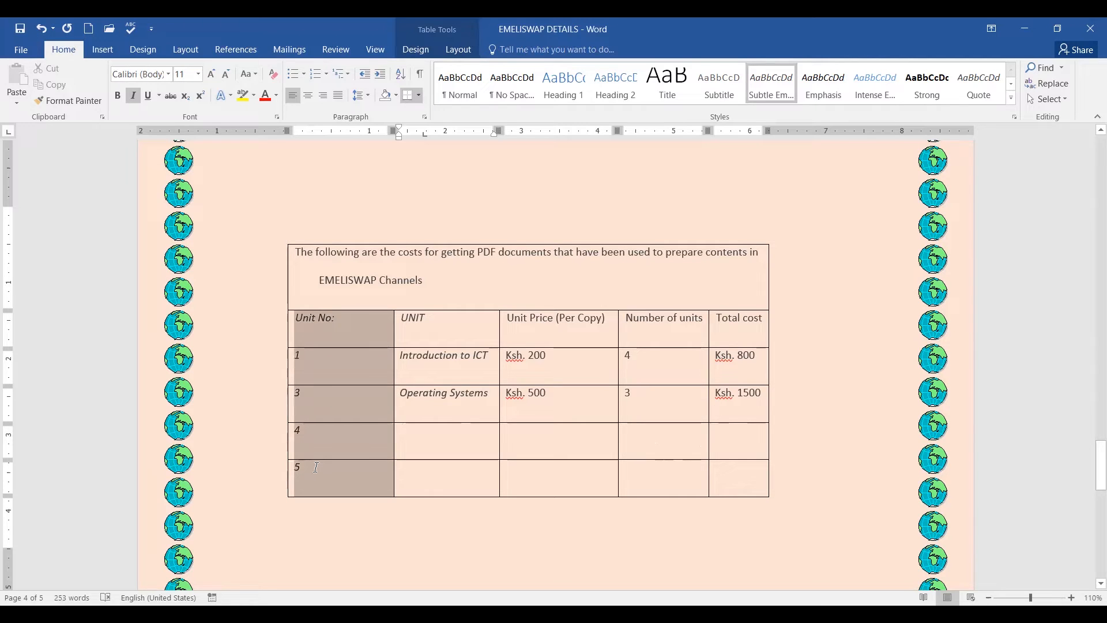
pyautogui.click(338, 365)
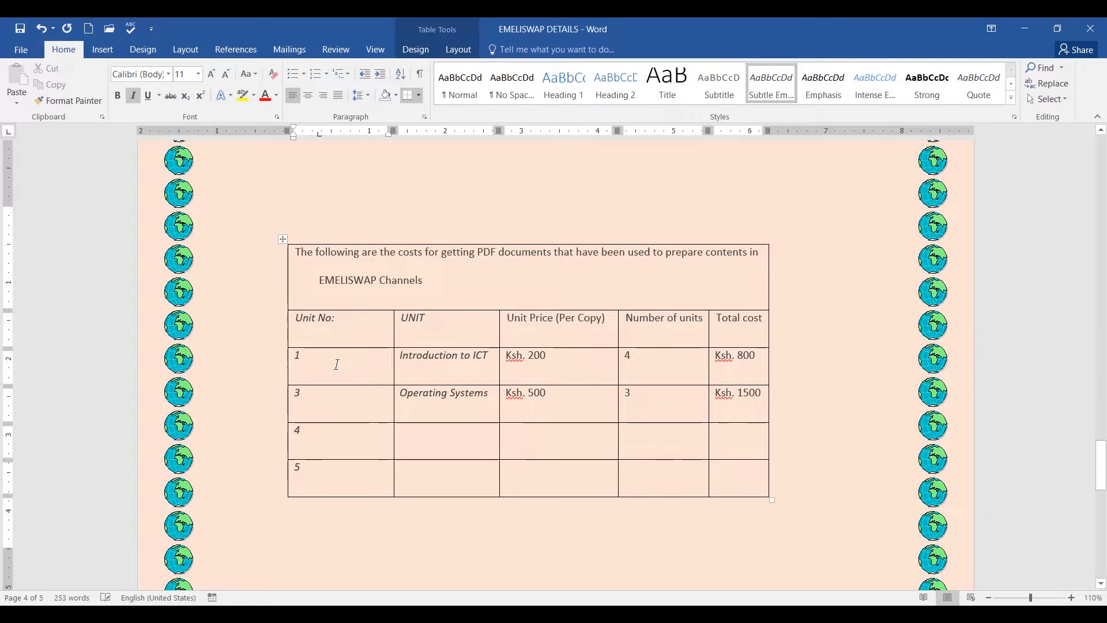
pyautogui.rightClick(337, 364)
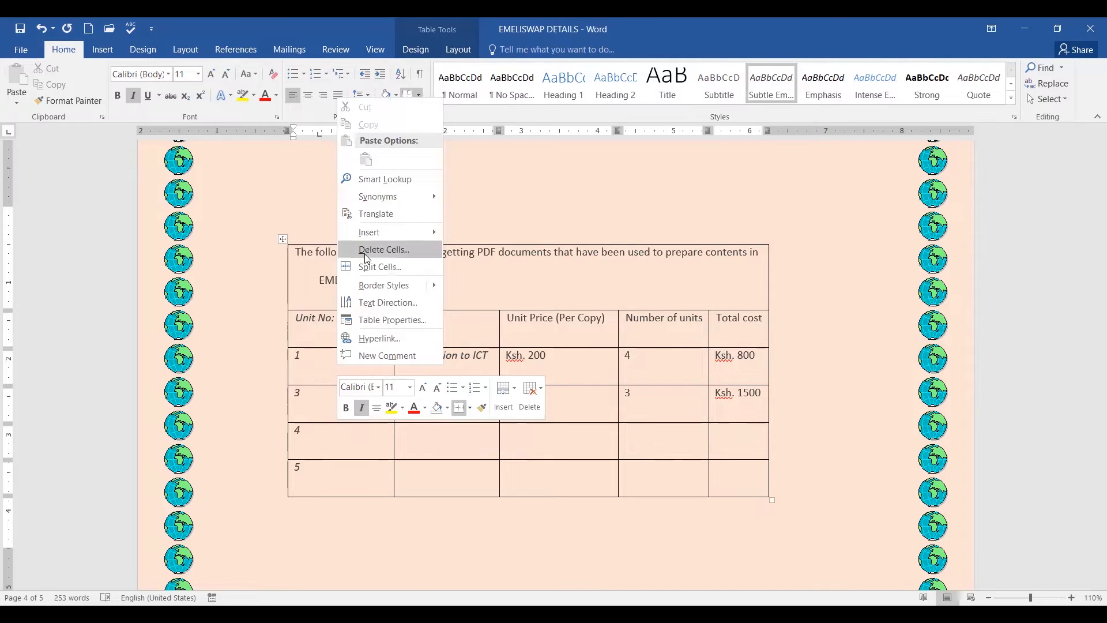
pyautogui.click(404, 251)
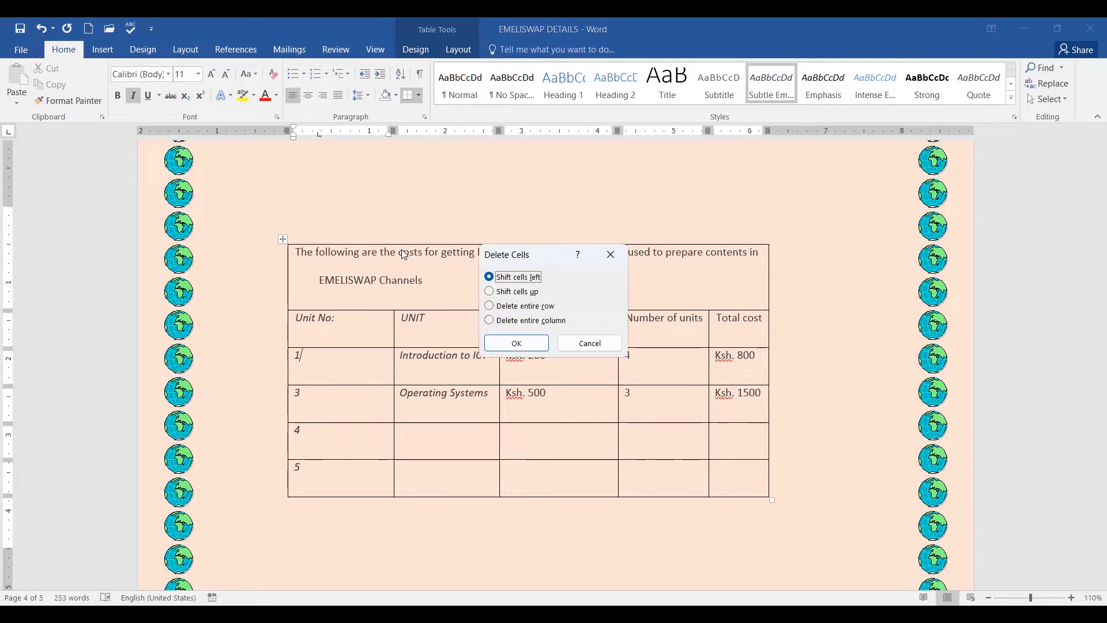
pyautogui.click(532, 322)
pyautogui.click(516, 344)
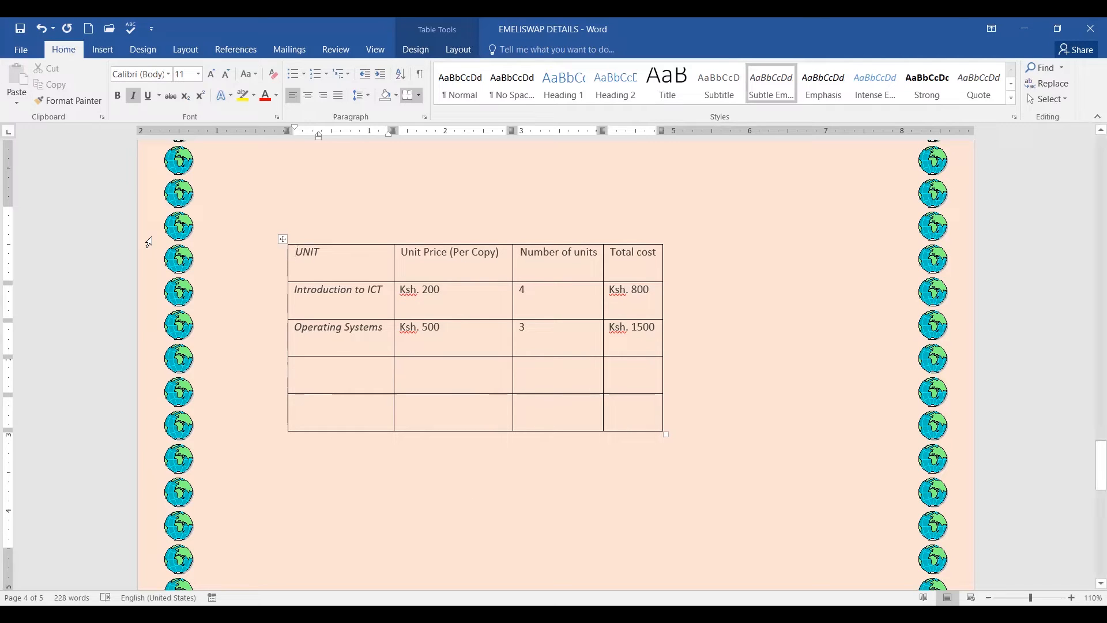
# - Undo the deletion of the Unit No: column
pyautogui.click(41, 30)
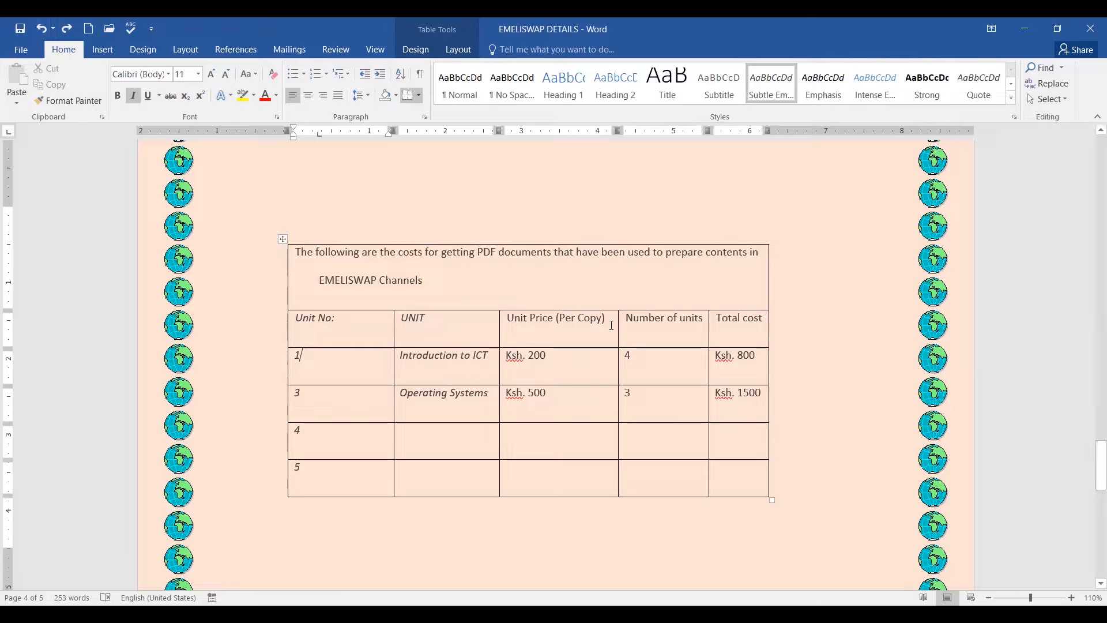
pyautogui.moveTo(295, 252); pyautogui.dragTo(470, 292)
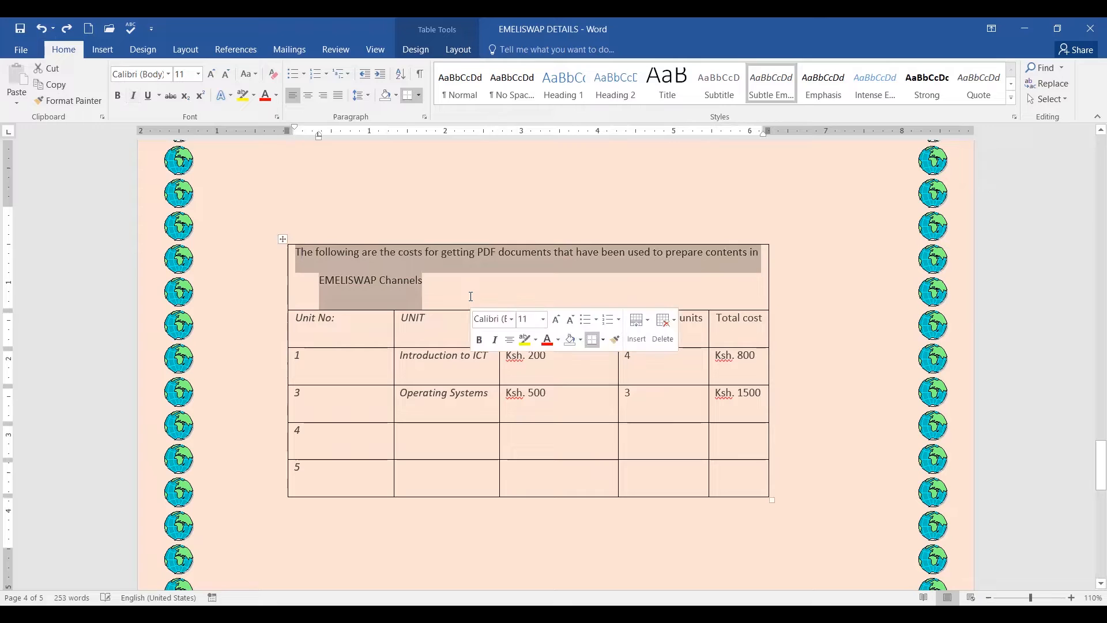
pyautogui.click(501, 284)
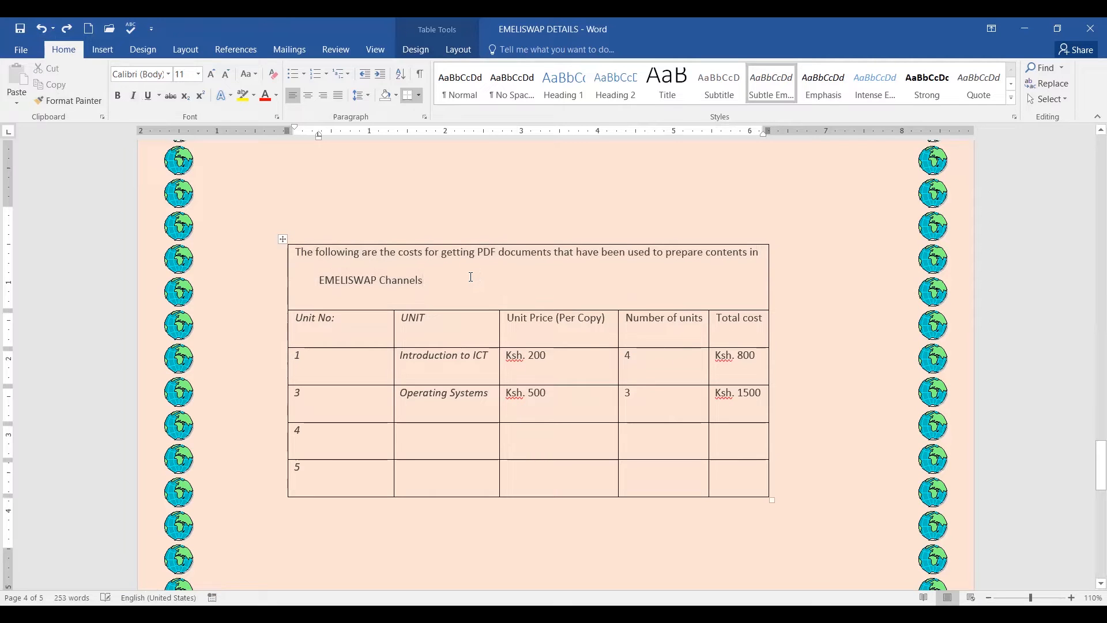
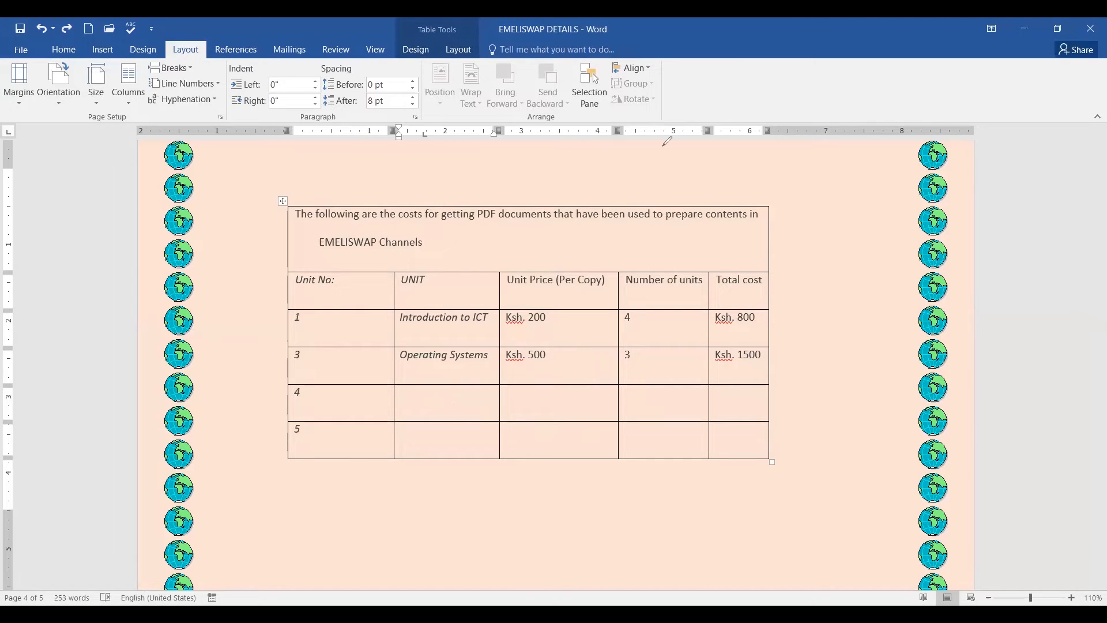
# - Merge the three empty cells in row 4 under UNIT, Unit Price (Per Copy) and Number of units
pyautogui.click(435, 401)
pyautogui.moveTo(449, 401); pyautogui.dragTo(671, 397)
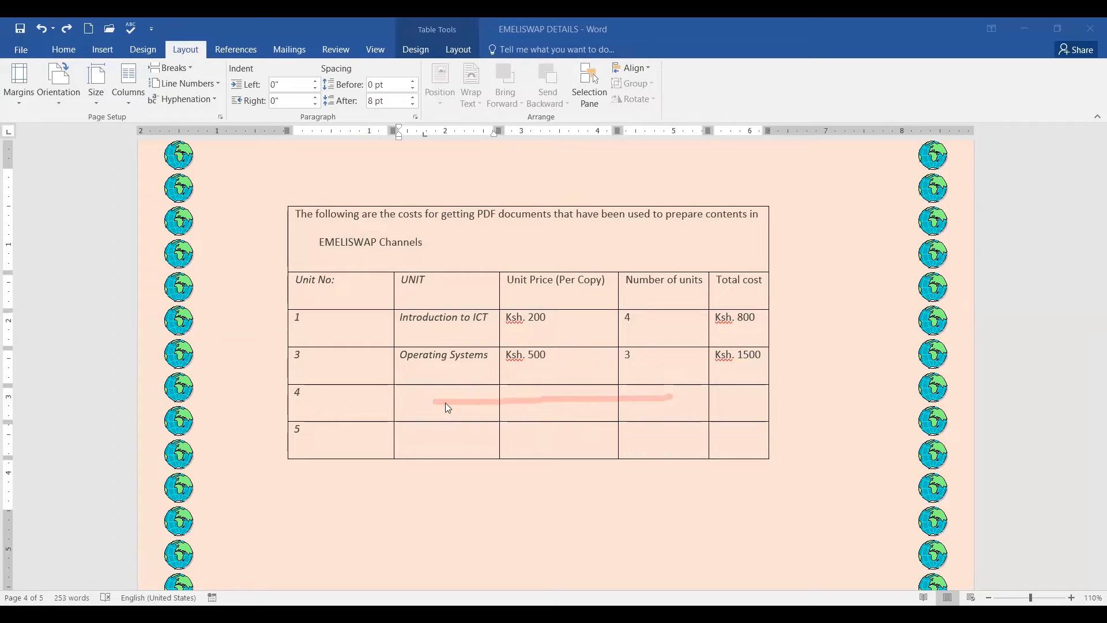
pyautogui.click(415, 398)
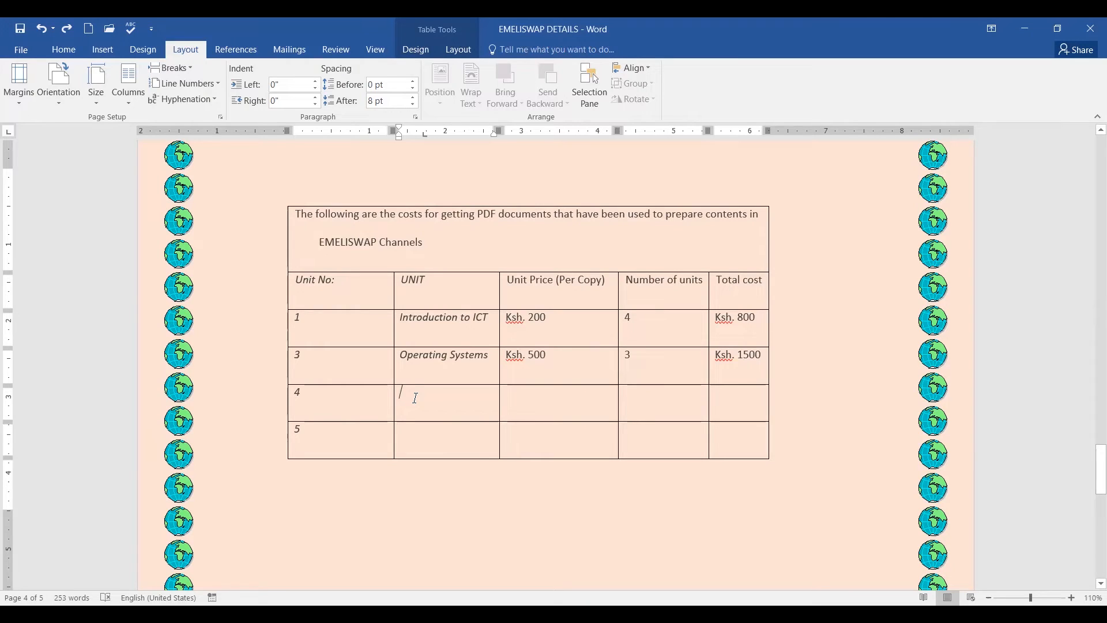
pyautogui.moveTo(482, 401); pyautogui.dragTo(660, 402)
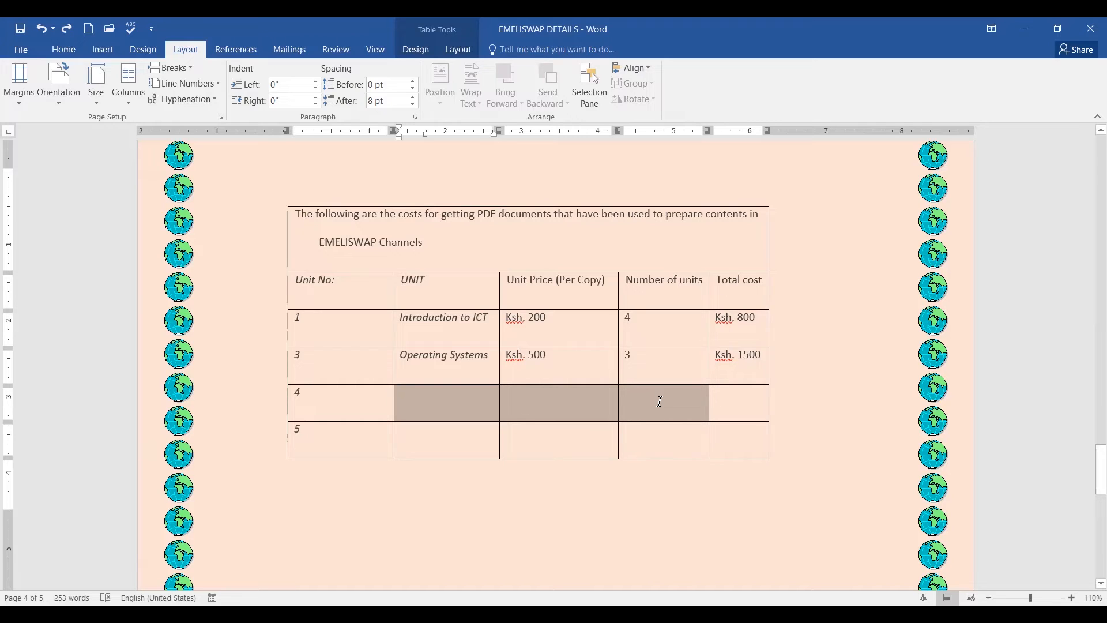
pyautogui.moveTo(660, 402); pyautogui.dragTo(663, 407)
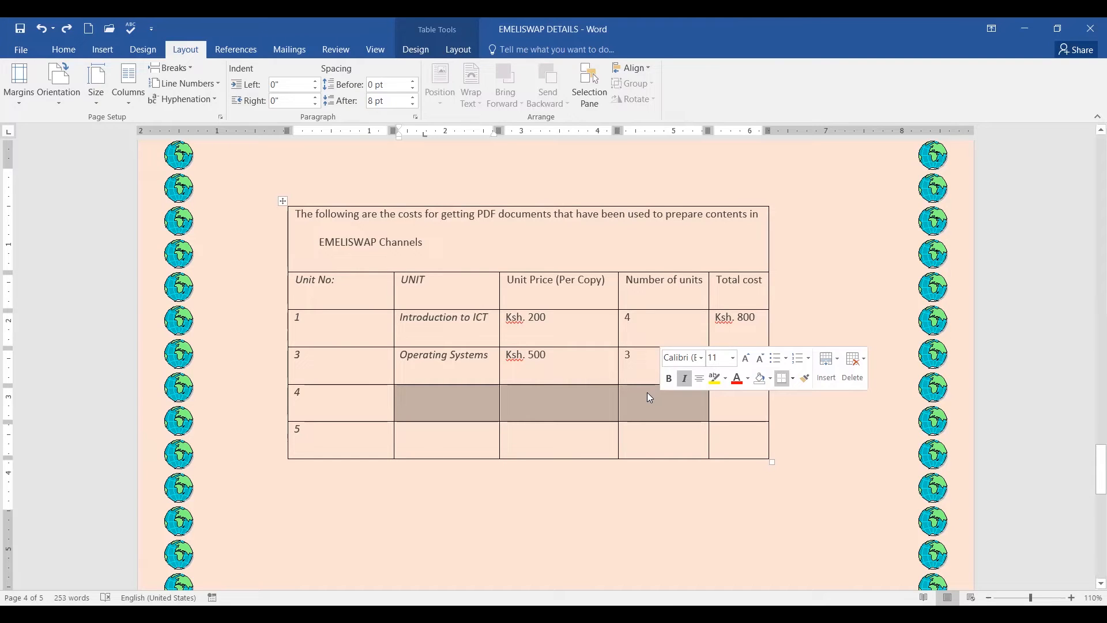
pyautogui.rightClick(651, 397)
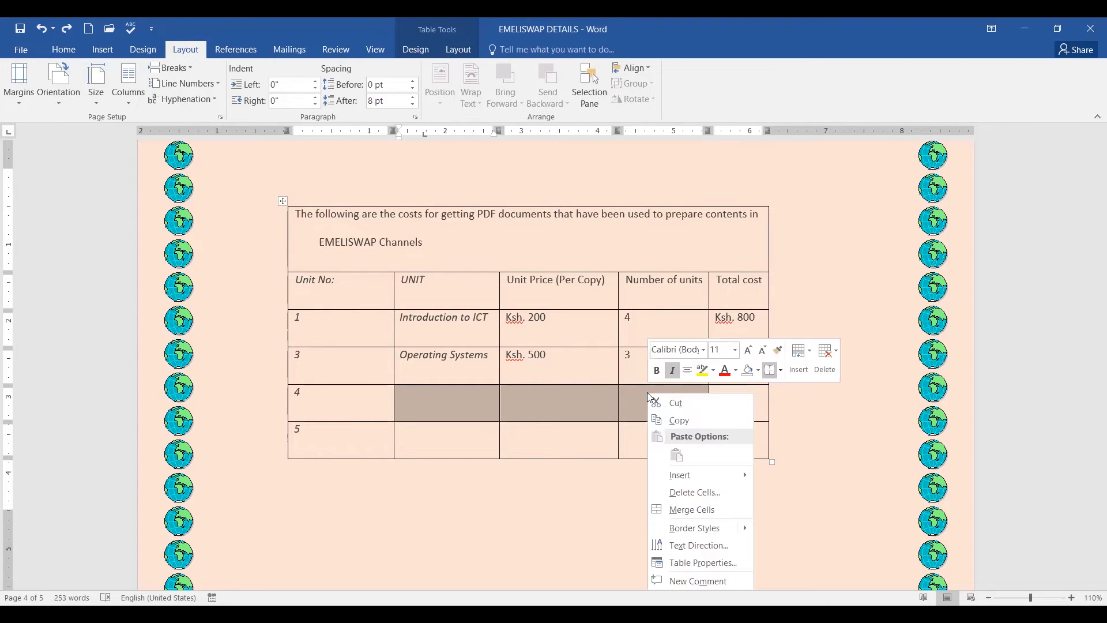
pyautogui.click(715, 511)
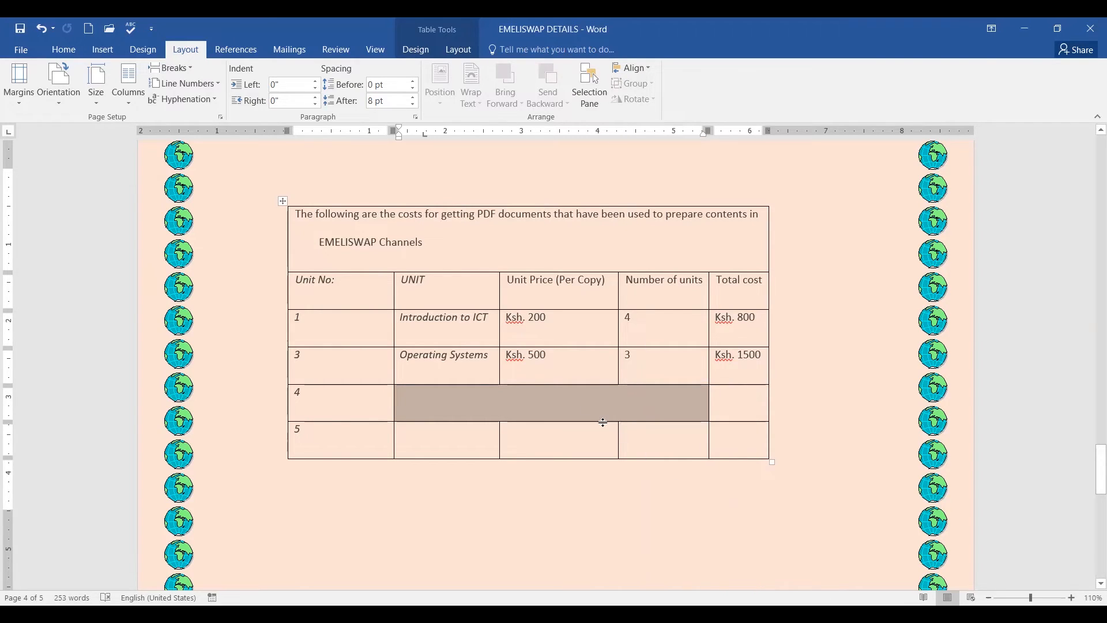
pyautogui.click(567, 411)
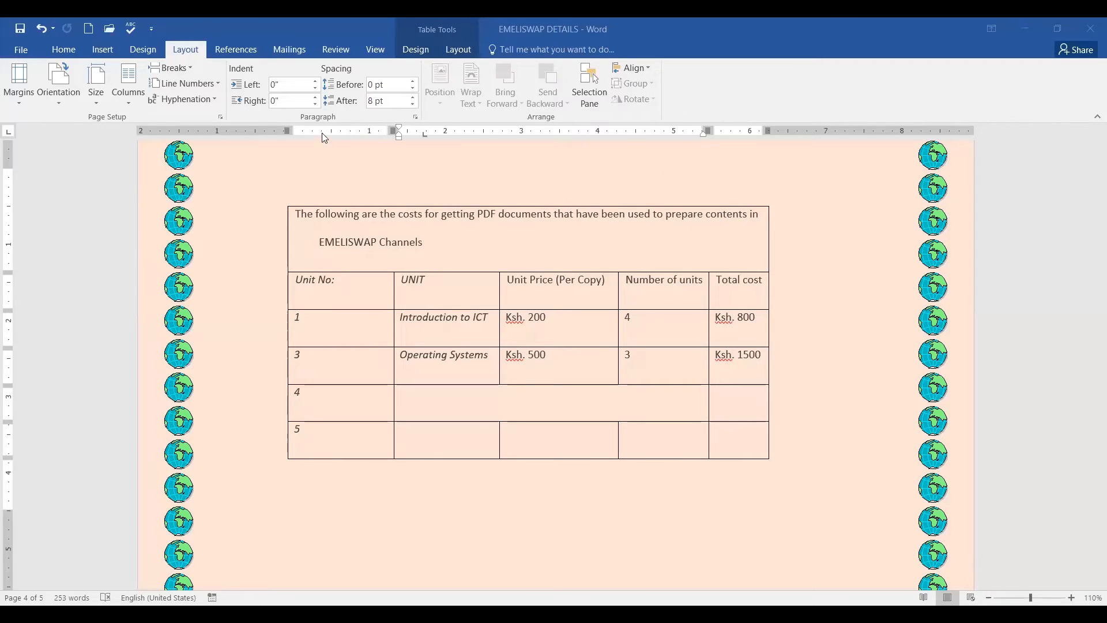
# - Merge the cells containing 1, 3 and 4 in the Unit No: column into one cell
pyautogui.click(464, 237)
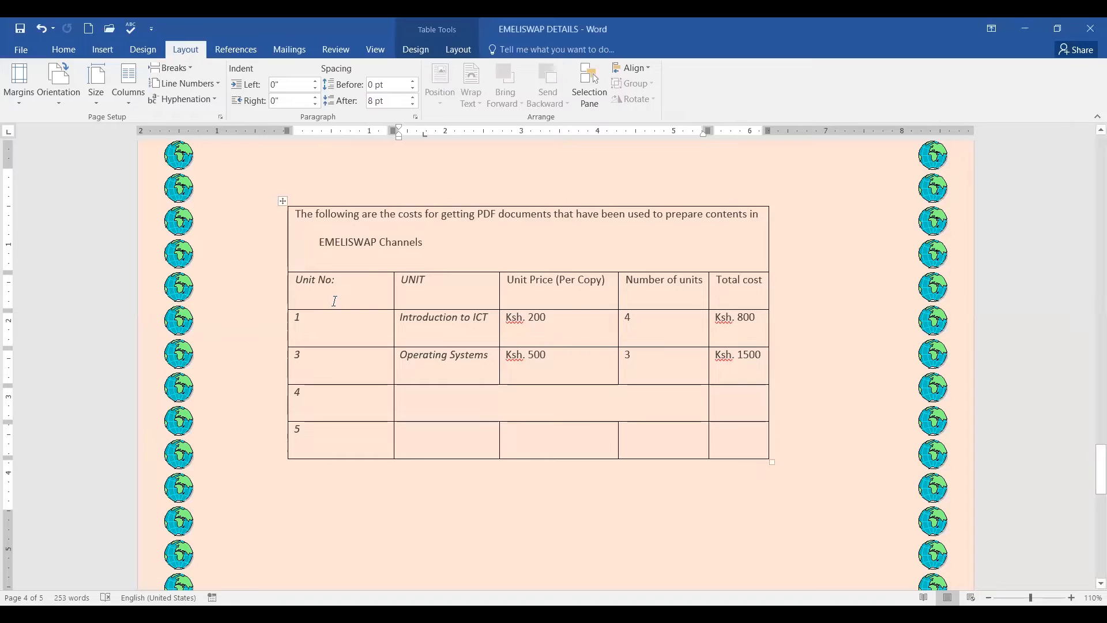
pyautogui.click(296, 280)
pyautogui.moveTo(297, 317); pyautogui.dragTo(333, 391)
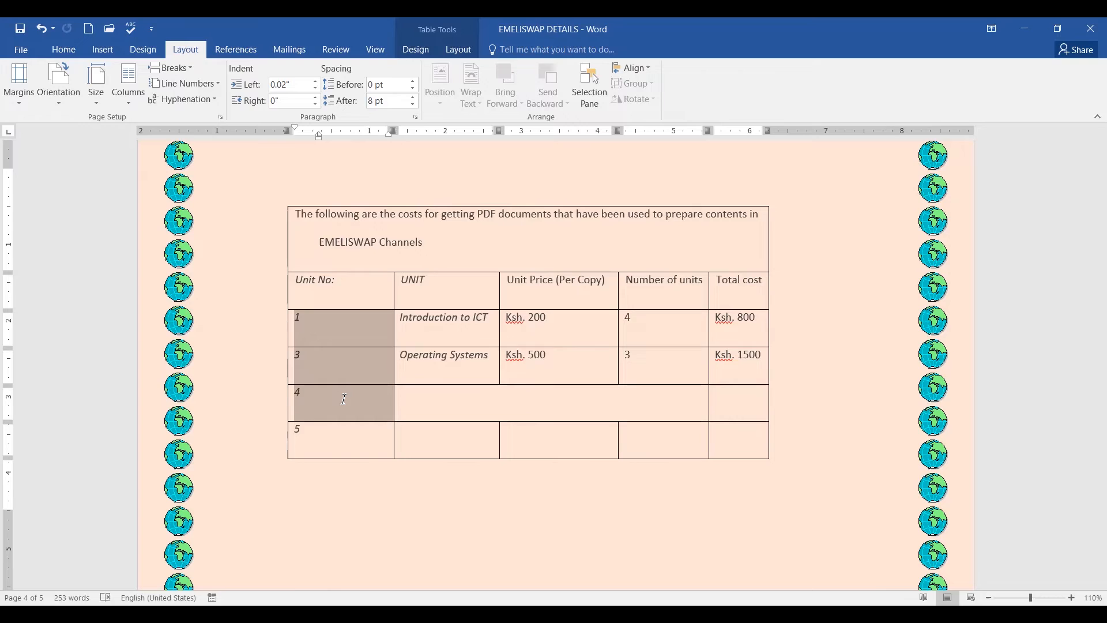
pyautogui.rightClick(345, 399)
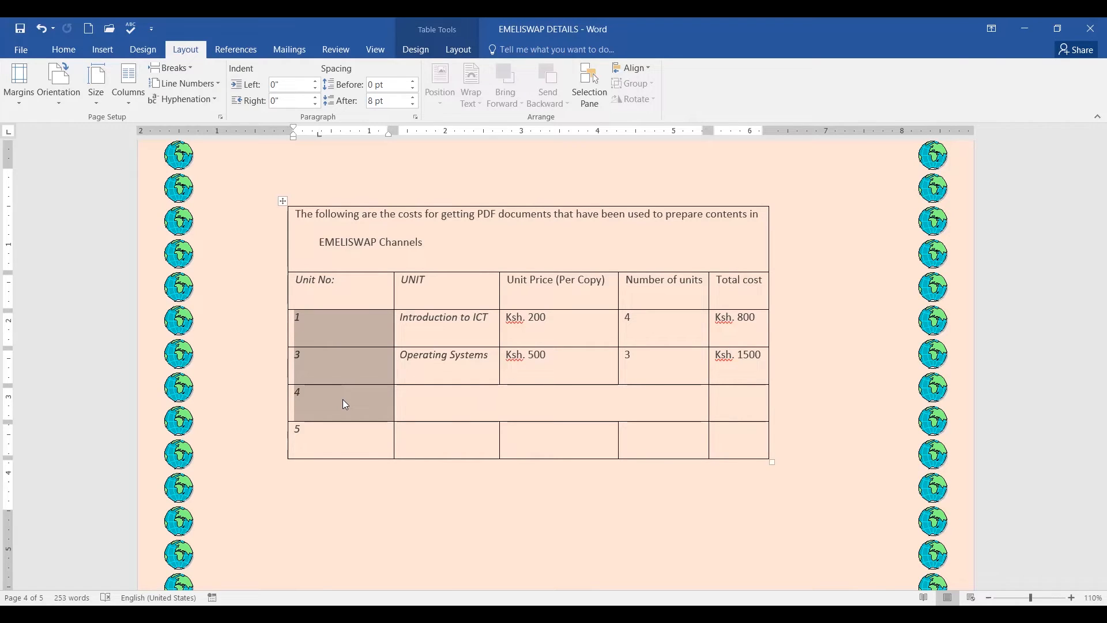
pyautogui.rightClick(343, 399)
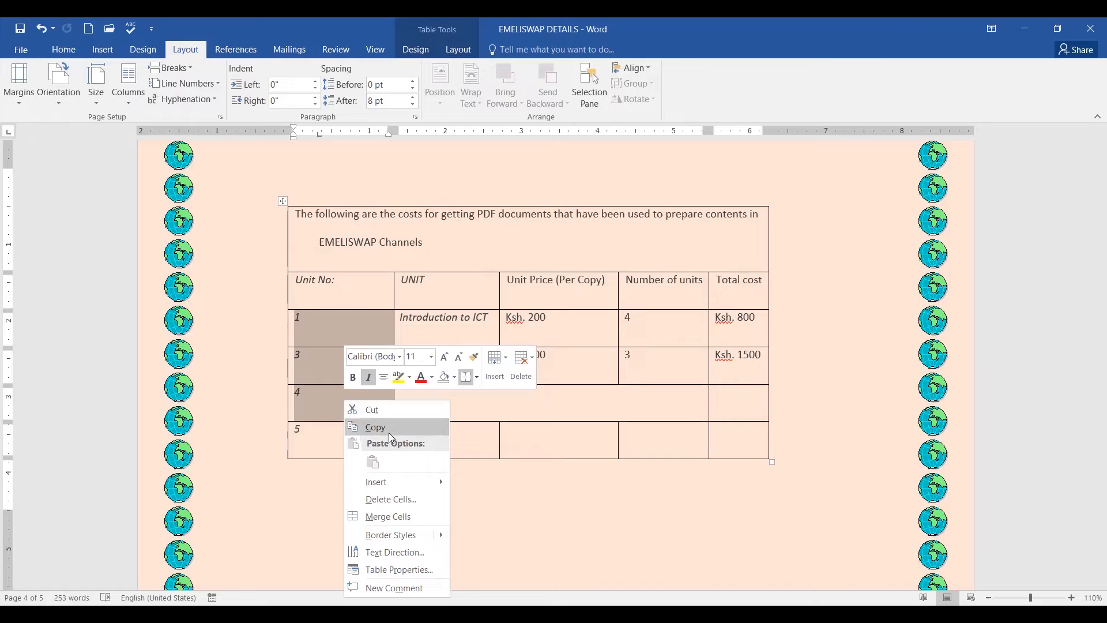
pyautogui.click(388, 517)
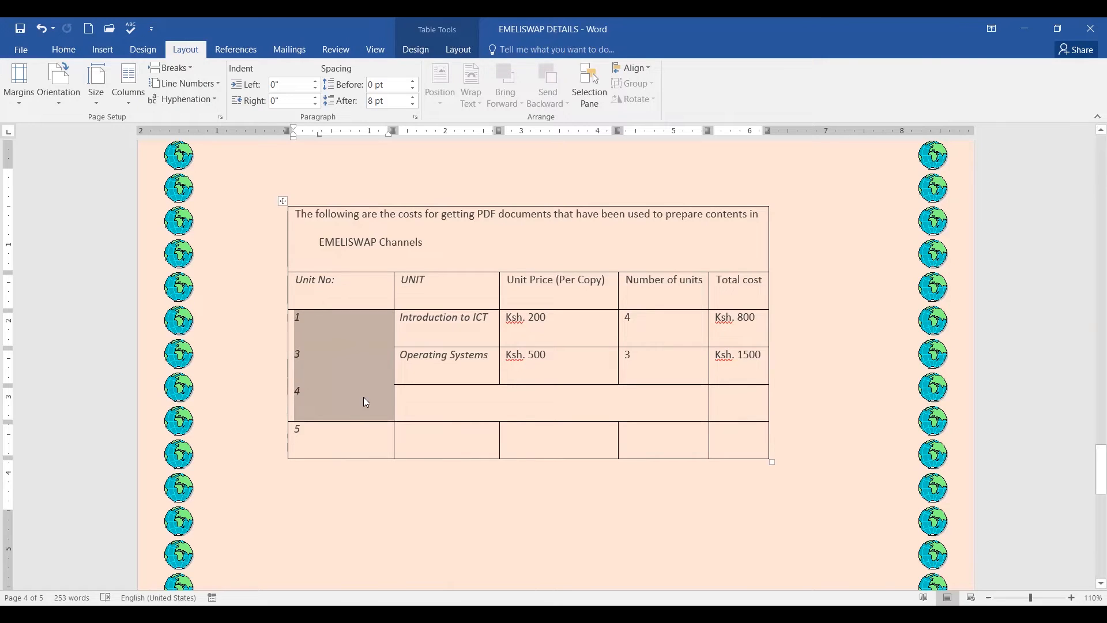
pyautogui.click(357, 356)
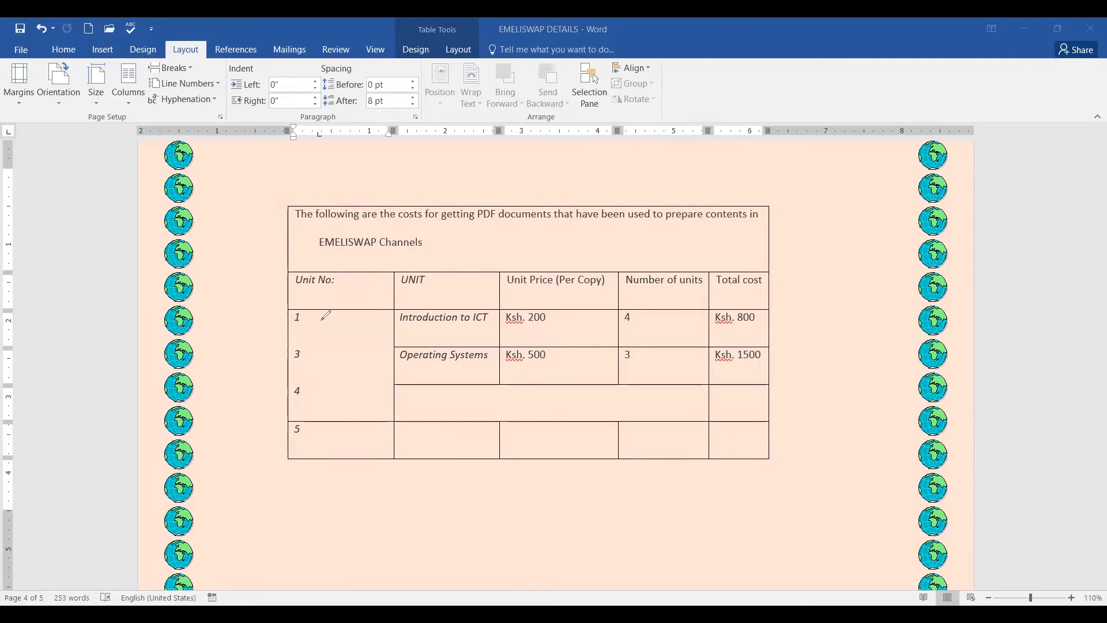
pyautogui.moveTo(311, 312)
pyautogui.mouseDown()
pyautogui.moveTo(338, 309)
pyautogui.moveTo(364, 348)
pyautogui.moveTo(367, 421)
pyautogui.moveTo(336, 419)
pyautogui.mouseUp()
pyautogui.moveTo(285, 310)
pyautogui.mouseDown()
pyautogui.moveTo(370, 310)
pyautogui.moveTo(400, 358)
pyautogui.moveTo(399, 416)
pyautogui.moveTo(292, 419)
pyautogui.moveTo(288, 310)
pyautogui.mouseUp()
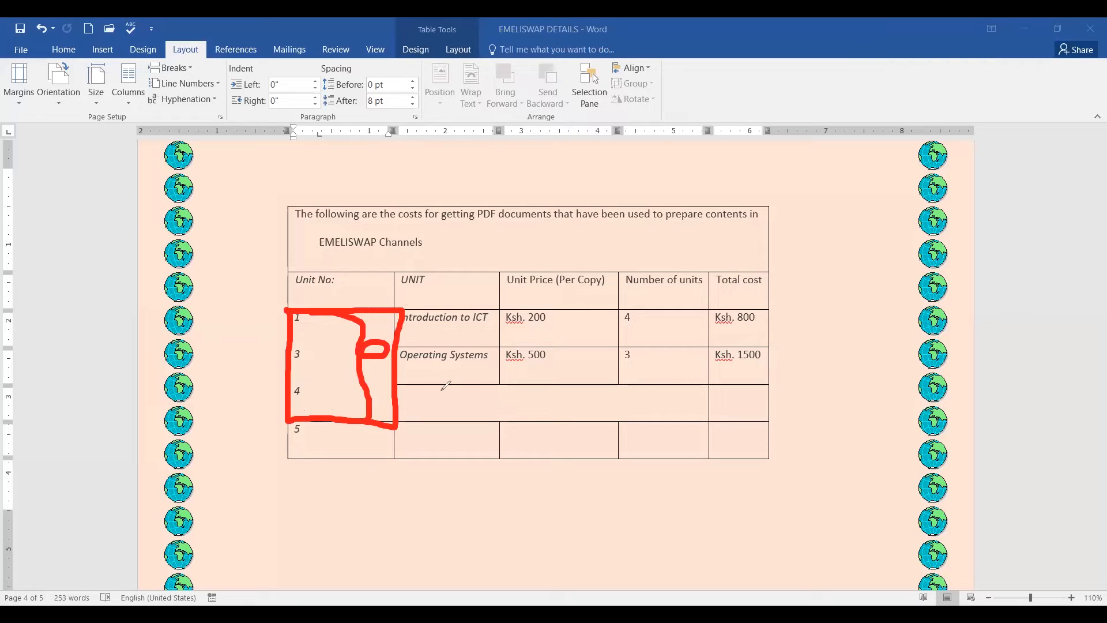
pyautogui.moveTo(399, 383)
pyautogui.mouseDown()
pyautogui.moveTo(715, 381)
pyautogui.moveTo(711, 418)
pyautogui.moveTo(392, 422)
pyautogui.moveTo(393, 398)
pyautogui.mouseUp()
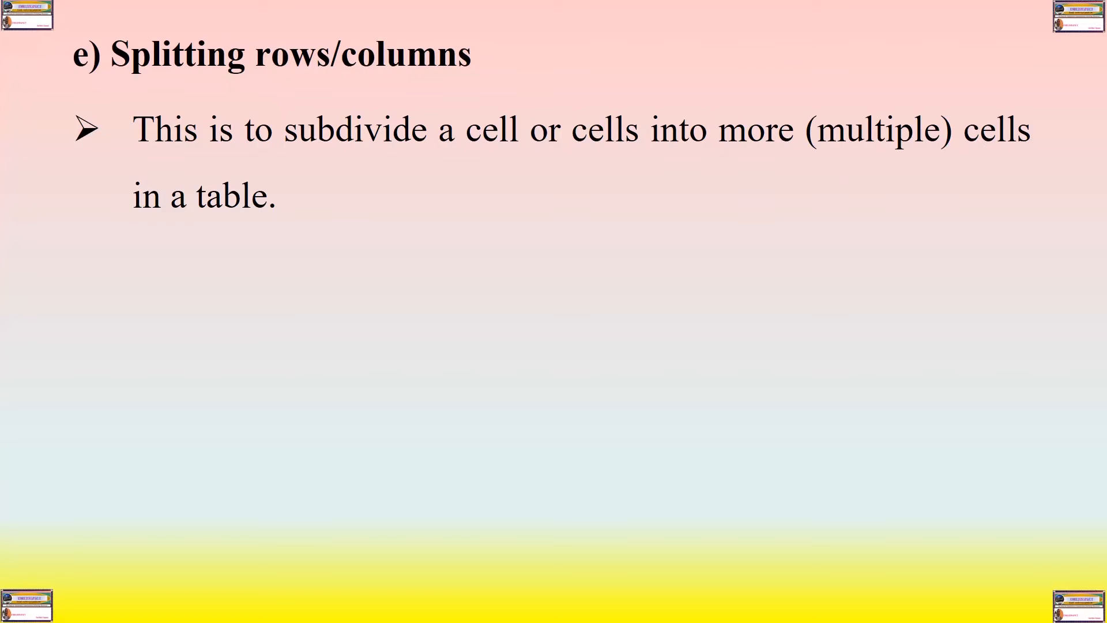
pyautogui.press('Right')
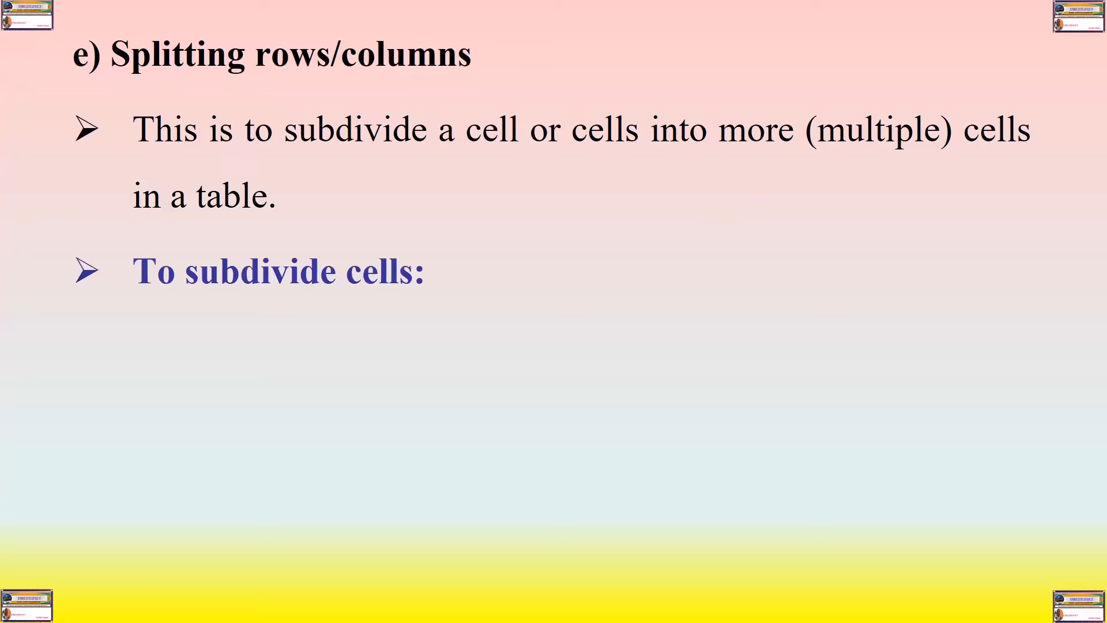
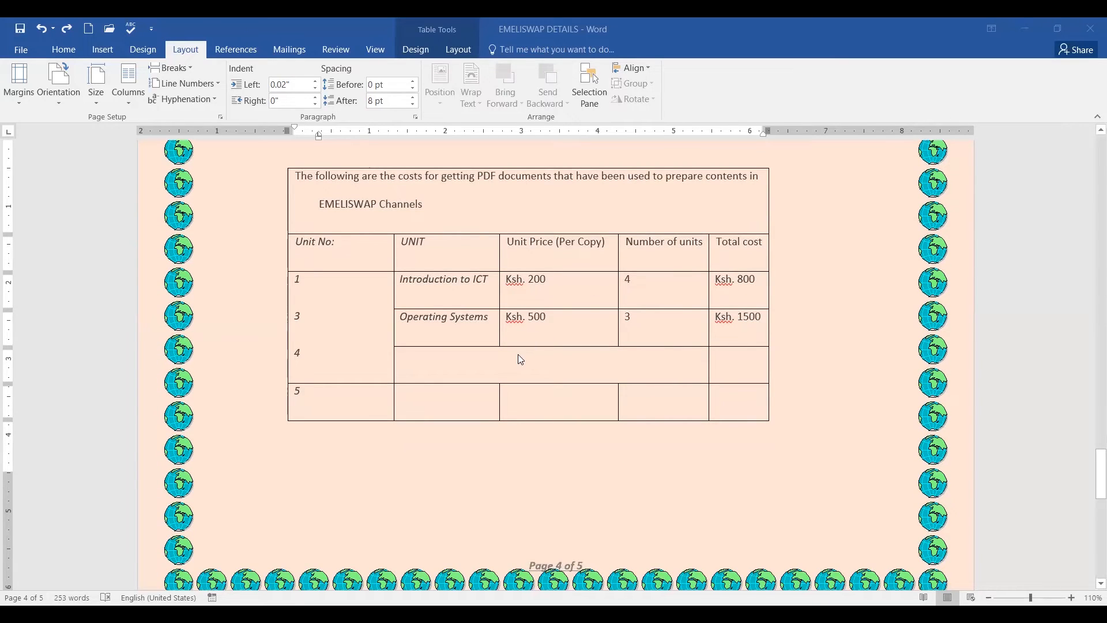
# - Split the merged empty cell under UNIT, Unit Price (Per Copy) and Number of units into 1 column and 2 rows
pyautogui.click(469, 362)
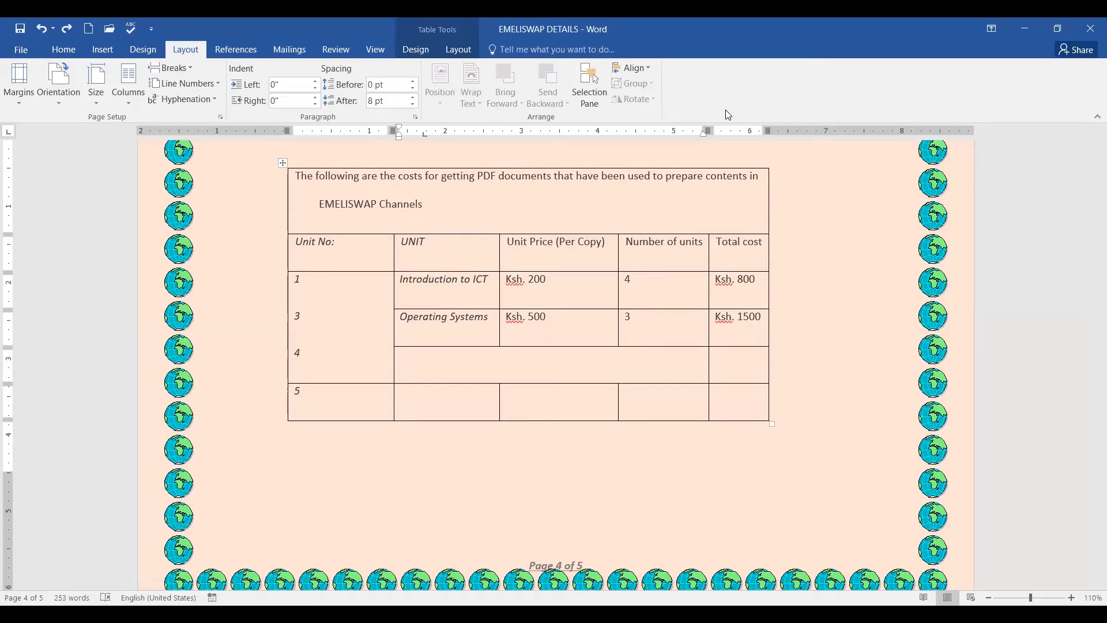
pyautogui.moveTo(466, 363); pyautogui.dragTo(709, 364)
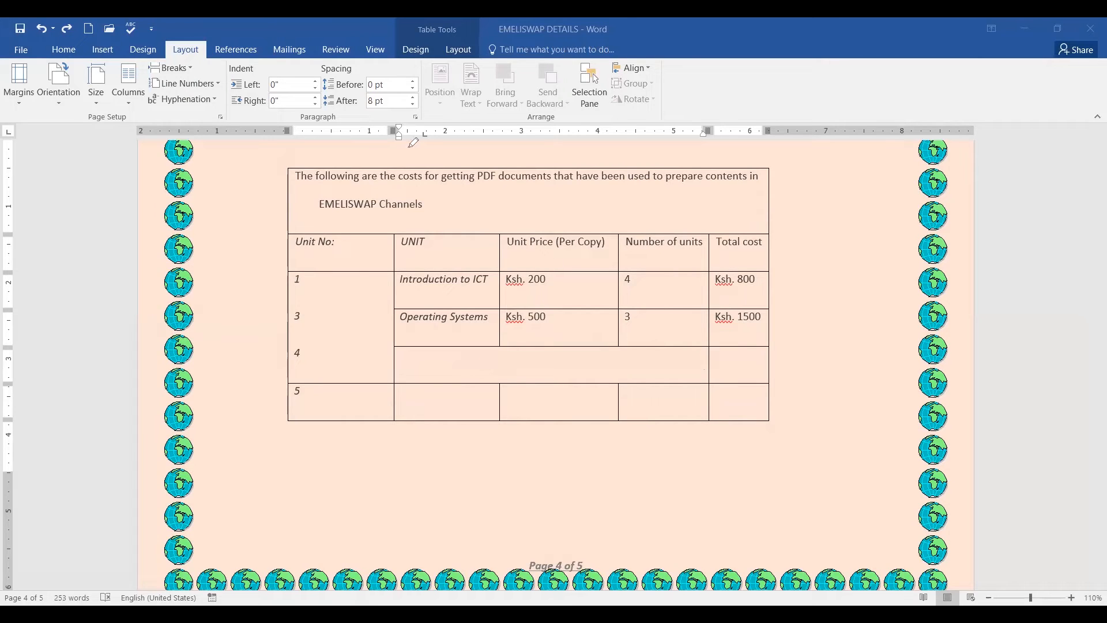
pyautogui.click(510, 367)
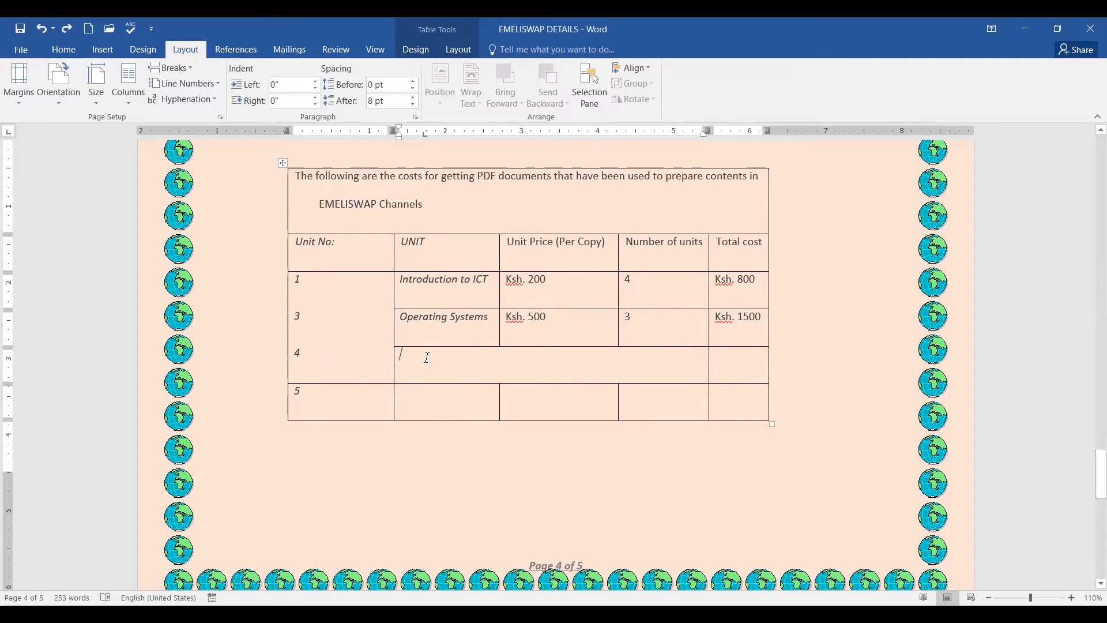
pyautogui.rightClick(470, 359)
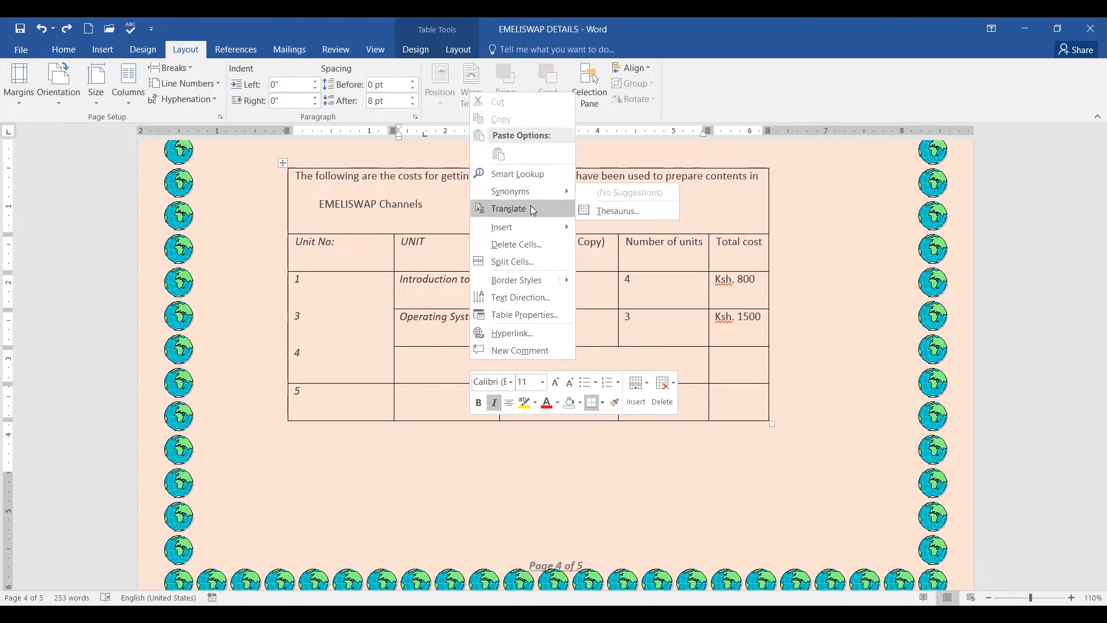
pyautogui.click(516, 262)
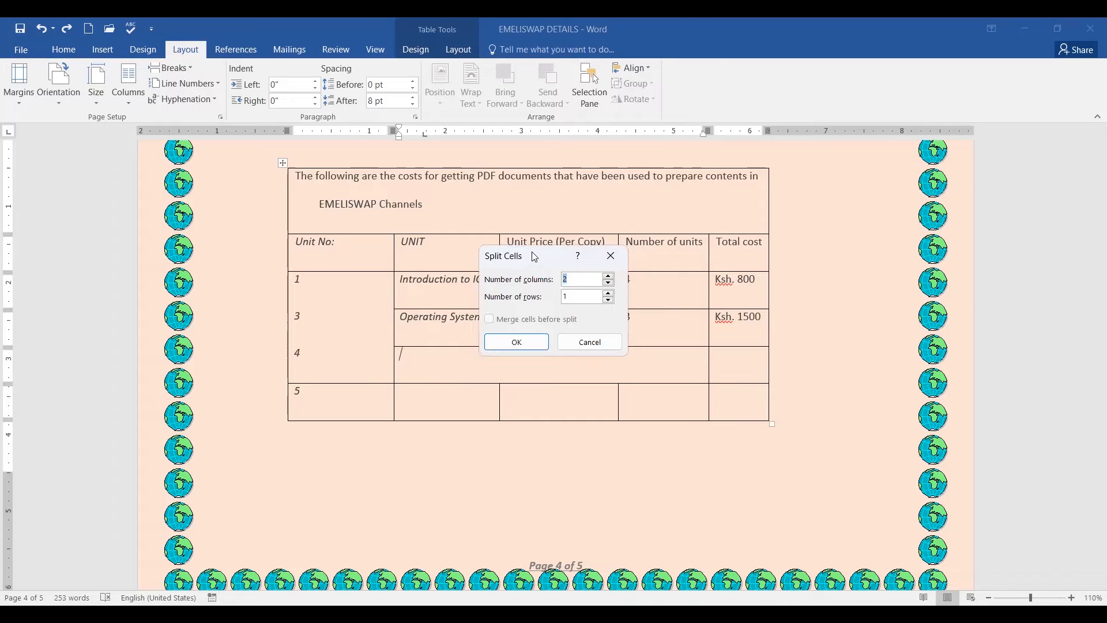
pyautogui.moveTo(535, 257); pyautogui.dragTo(654, 247)
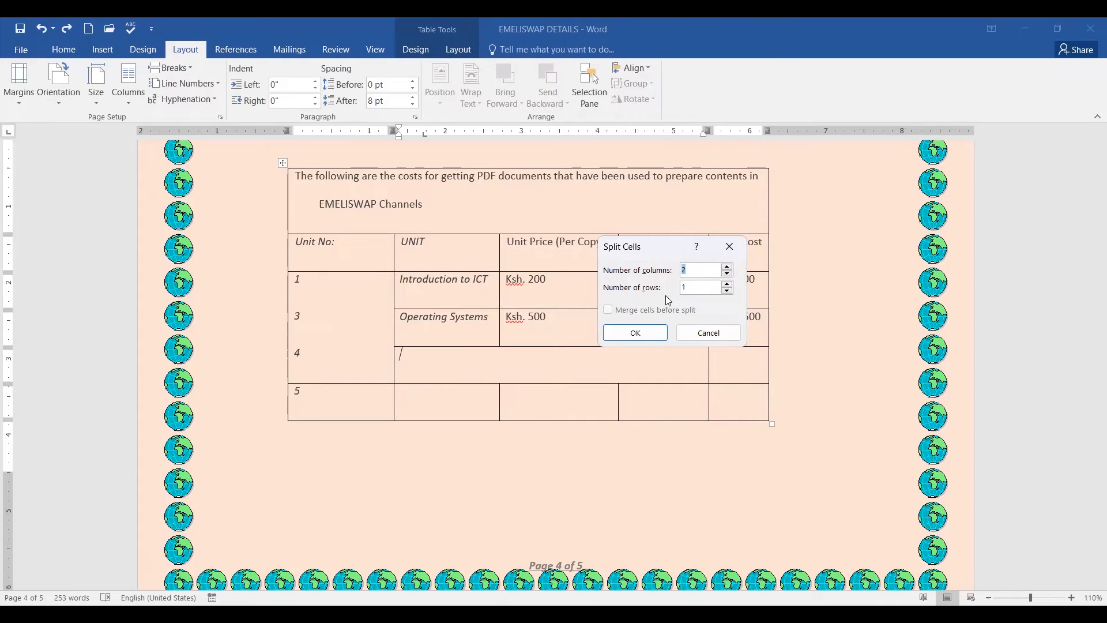
pyautogui.click(728, 274)
pyautogui.click(728, 283)
pyautogui.click(651, 337)
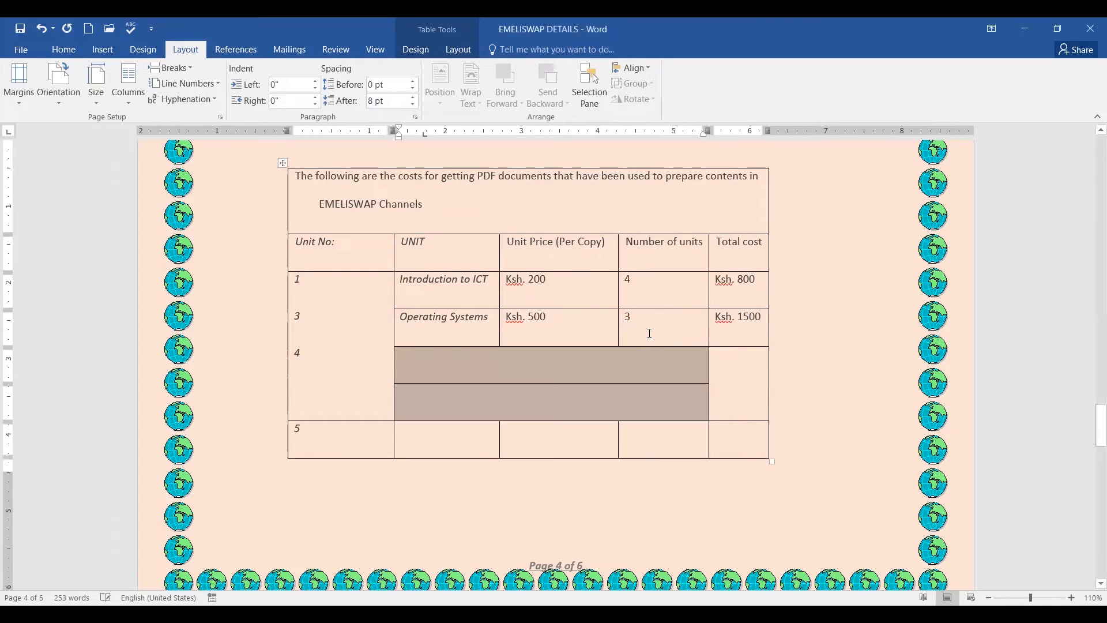
pyautogui.click(671, 406)
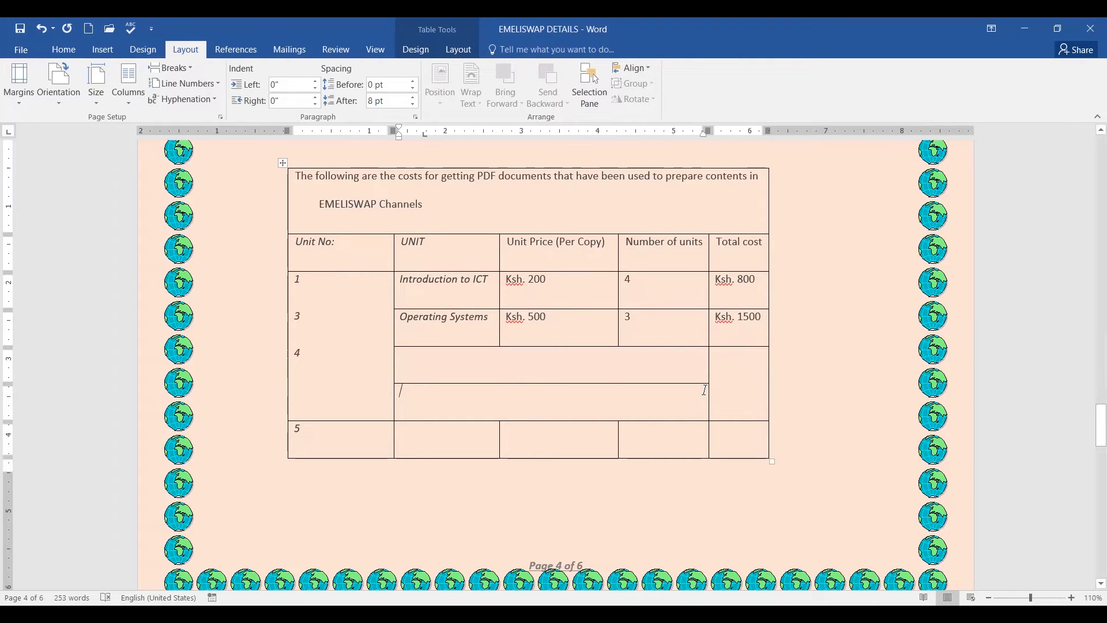
# - Split the empty Total cost cell beside the two new rows into 3 columns and 2 rows
pyautogui.click(739, 370)
pyautogui.rightClick(729, 370)
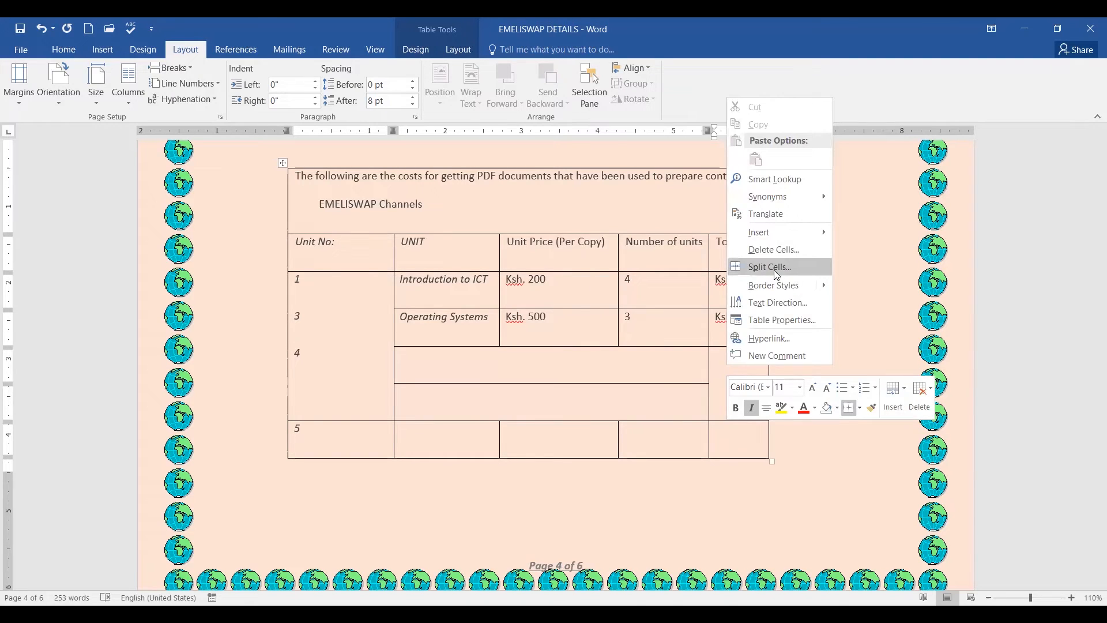
pyautogui.click(777, 275)
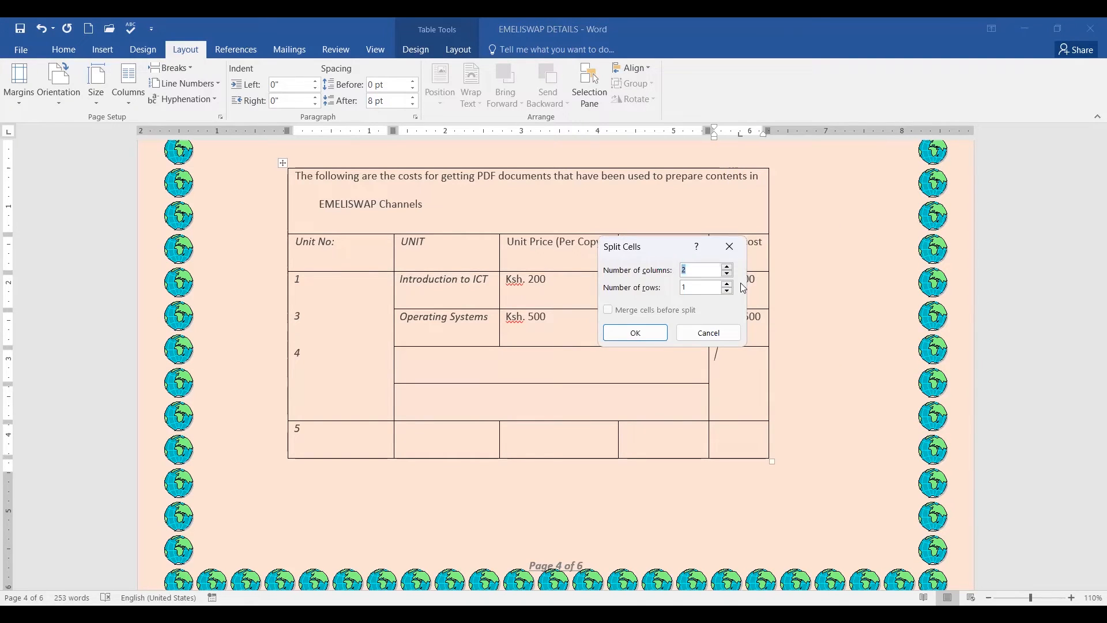
pyautogui.click(686, 288)
pyautogui.click(726, 285)
pyautogui.click(727, 274)
pyautogui.click(729, 270)
pyautogui.click(644, 336)
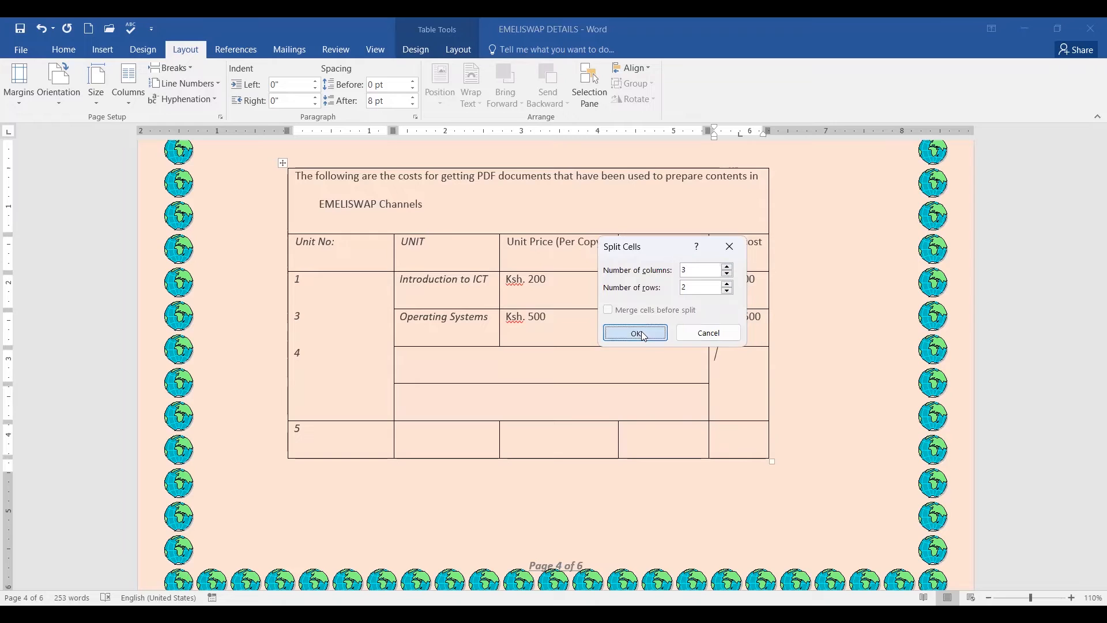
pyautogui.click(798, 378)
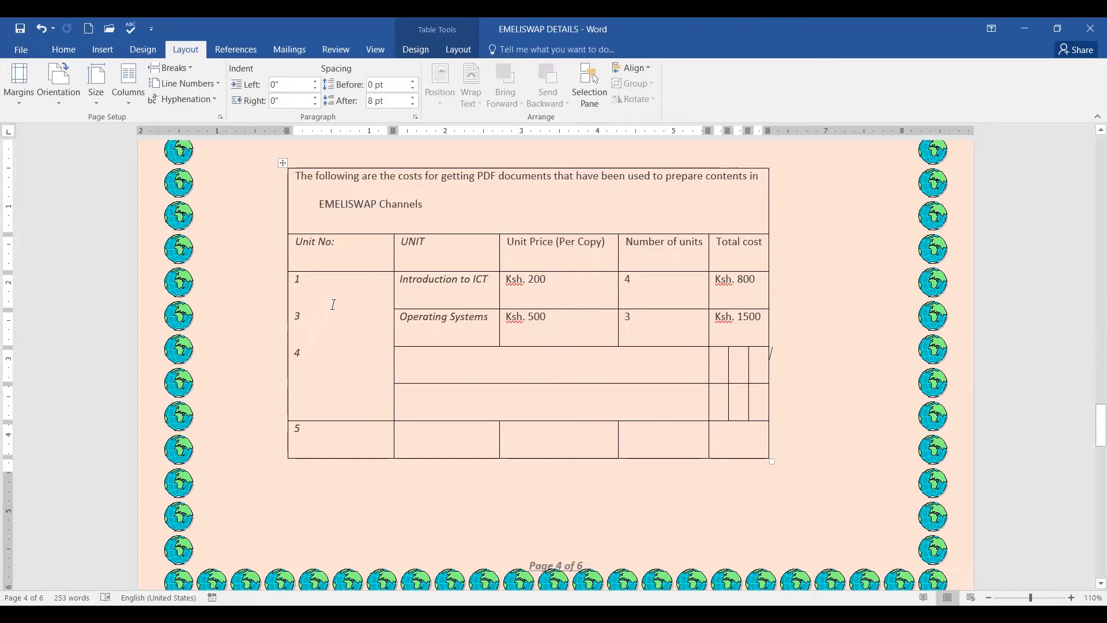
# - Try to split the merged Unit No: cell containing 1, 3 and 4 into 3 columns and 3 rows
pyautogui.moveTo(317, 287); pyautogui.dragTo(345, 382)
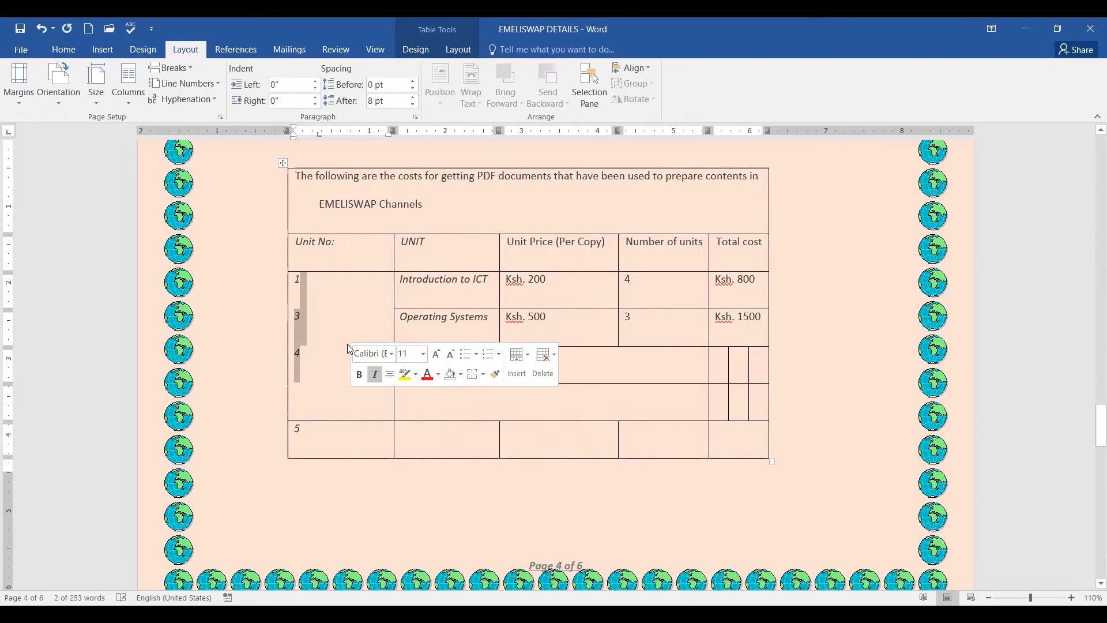
pyautogui.click(324, 314)
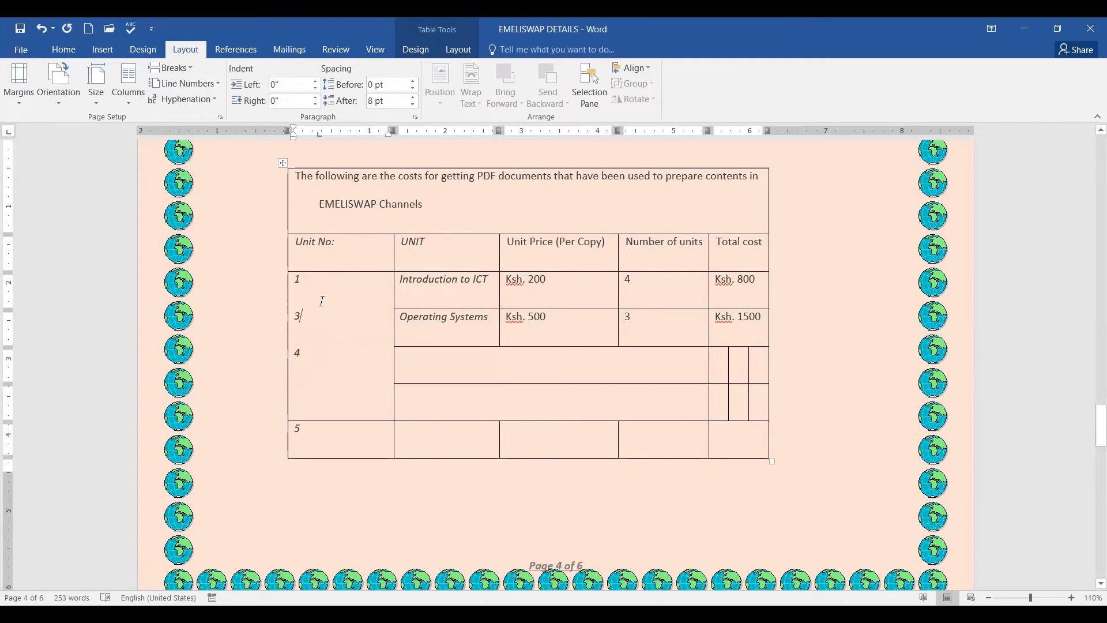
pyautogui.rightClick(322, 303)
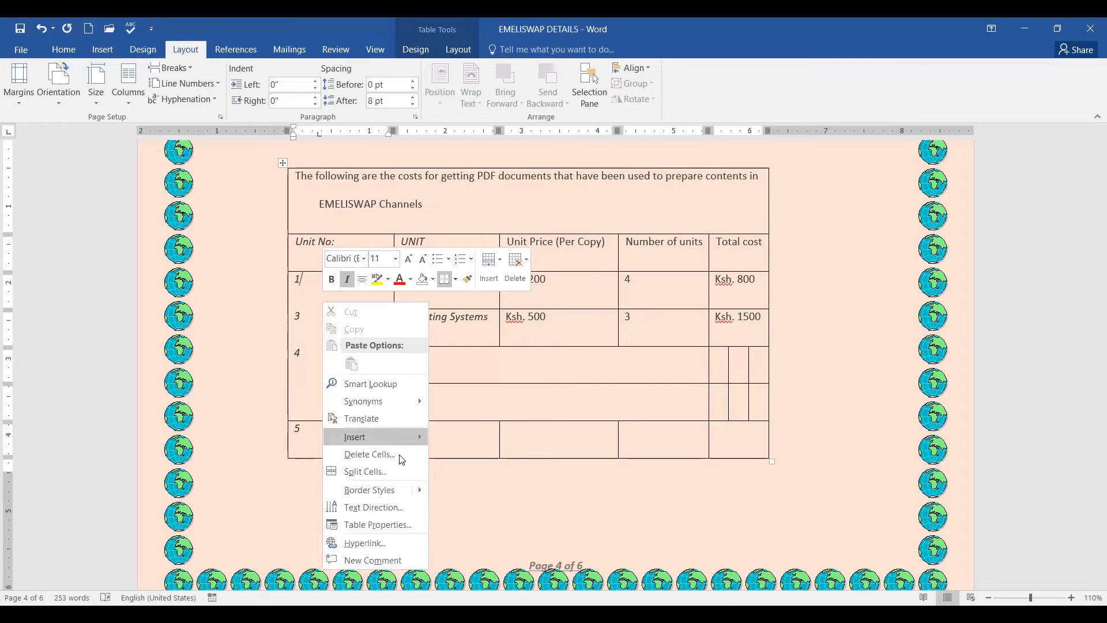
pyautogui.click(386, 474)
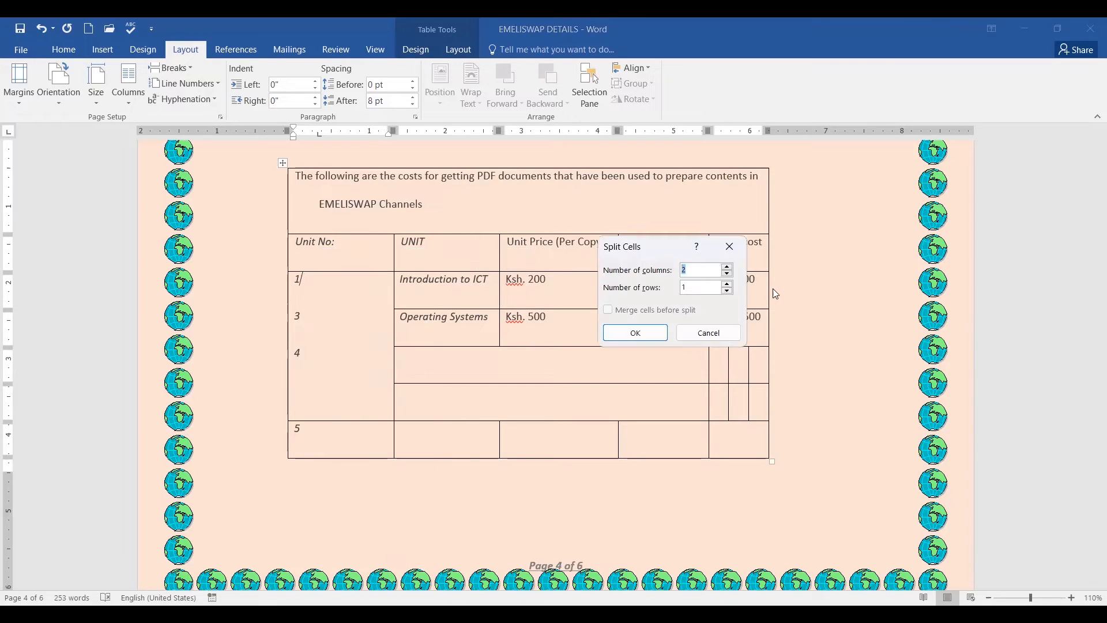
pyautogui.click(728, 268)
pyautogui.click(728, 291)
pyautogui.click(728, 291)
pyautogui.click(697, 291)
pyautogui.write('3')
pyautogui.click(641, 333)
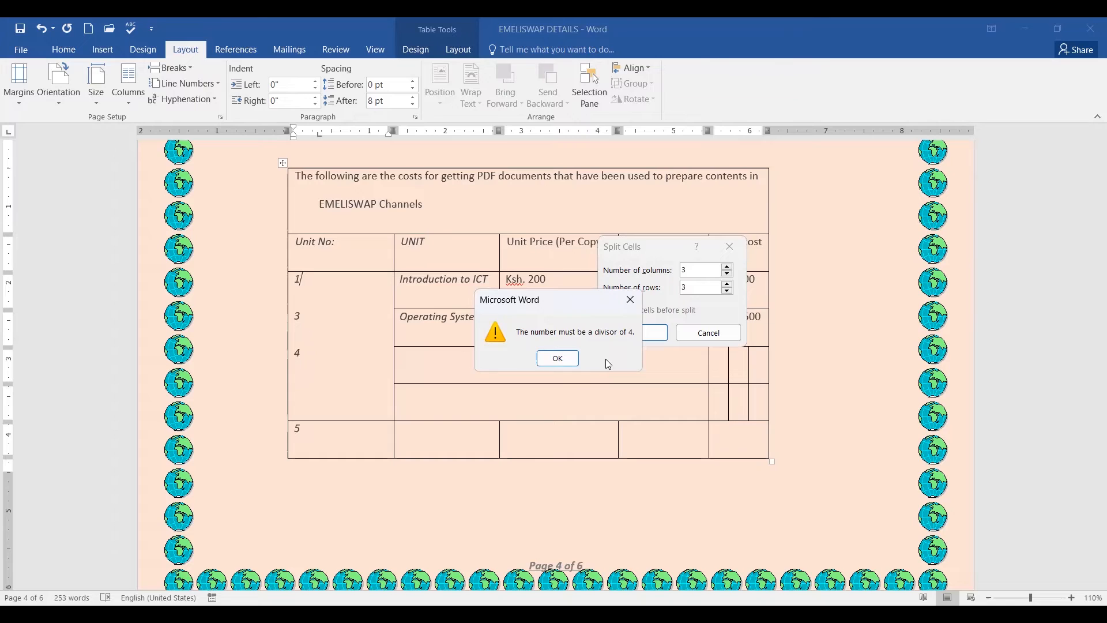
pyautogui.click(558, 358)
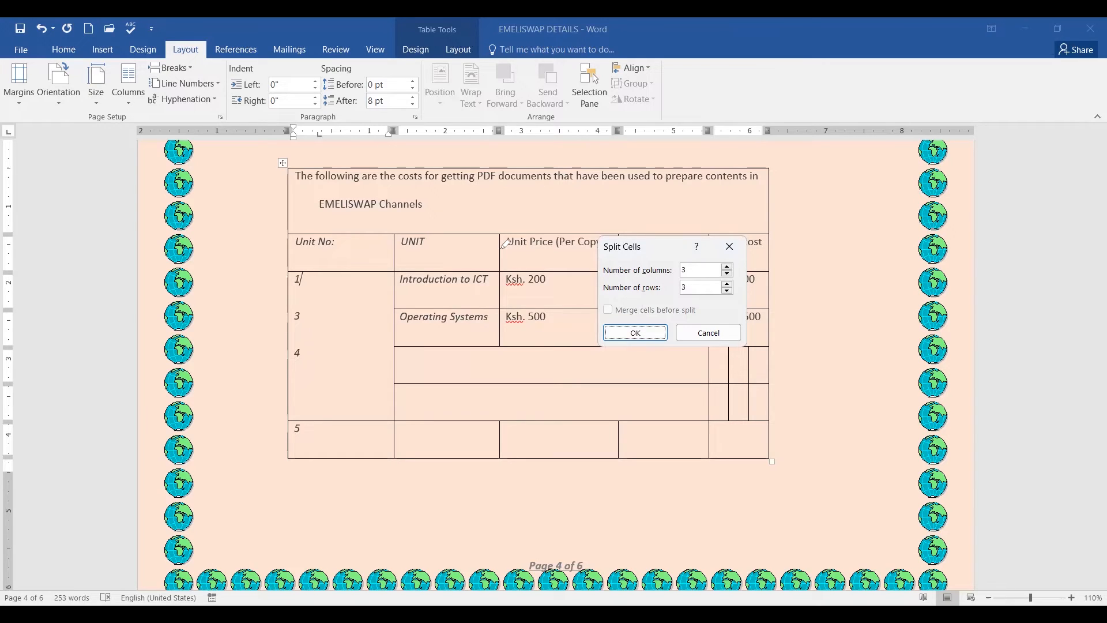
# - Split the Unit No: cell containing 1, 3 and 4 into 3 columns and 2 rows, and save the document
pyautogui.moveTo(423, 294); pyautogui.dragTo(488, 275)
pyautogui.moveTo(422, 318)
pyautogui.mouseDown()
pyautogui.moveTo(434, 333)
pyautogui.moveTo(471, 320)
pyautogui.mouseUp()
pyautogui.moveTo(418, 361); pyautogui.dragTo(487, 348)
pyautogui.moveTo(405, 391)
pyautogui.mouseDown()
pyautogui.moveTo(411, 406)
pyautogui.moveTo(488, 385)
pyautogui.mouseUp()
pyautogui.moveTo(365, 284)
pyautogui.mouseDown()
pyautogui.moveTo(286, 322)
pyautogui.moveTo(305, 384)
pyautogui.moveTo(392, 323)
pyautogui.moveTo(373, 285)
pyautogui.mouseUp()
pyautogui.doubleClick(727, 290)
pyautogui.click(639, 336)
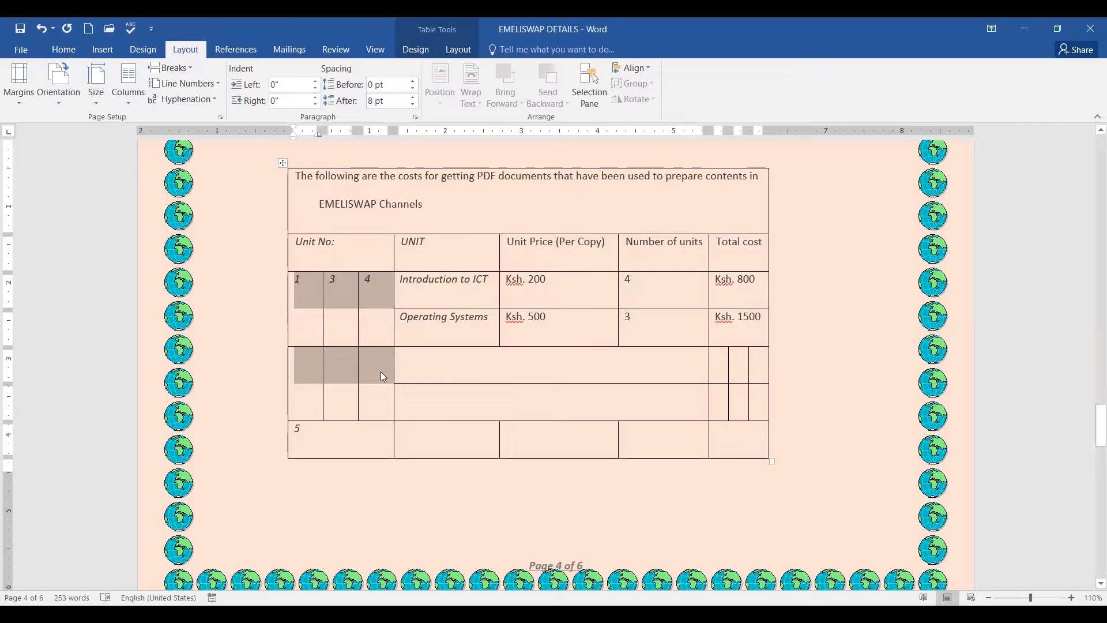
pyautogui.click(383, 377)
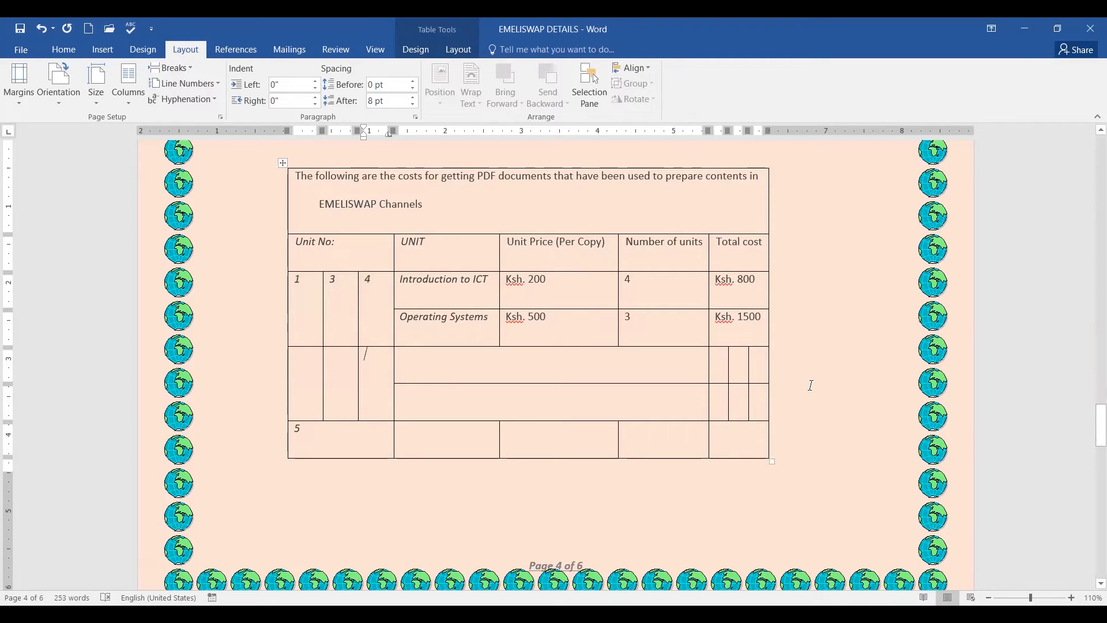
pyautogui.write('/')
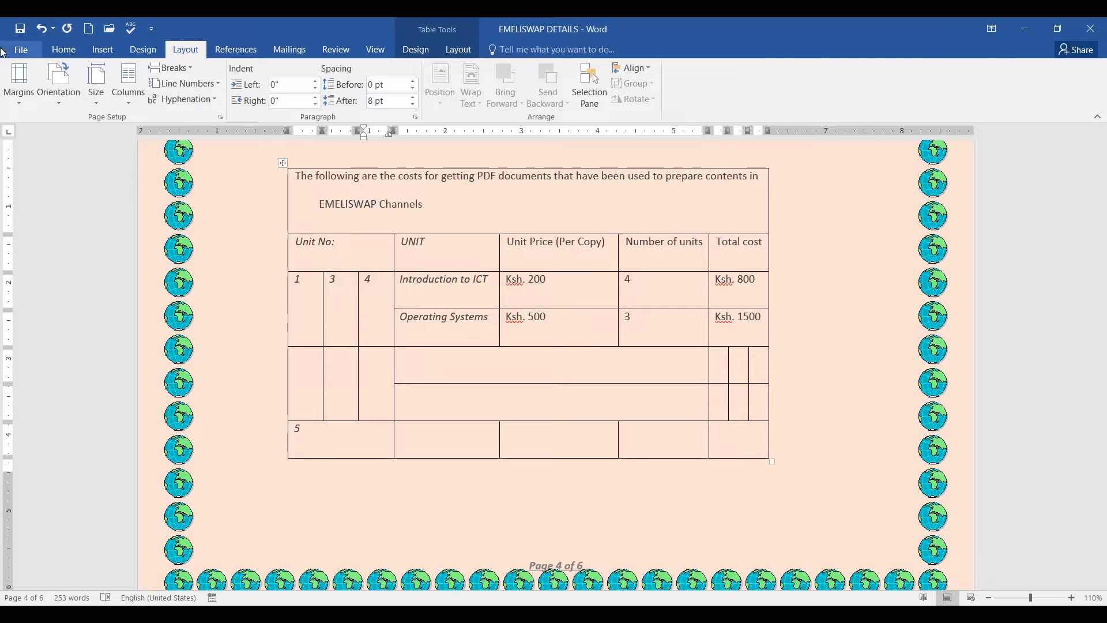
pyautogui.click(19, 28)
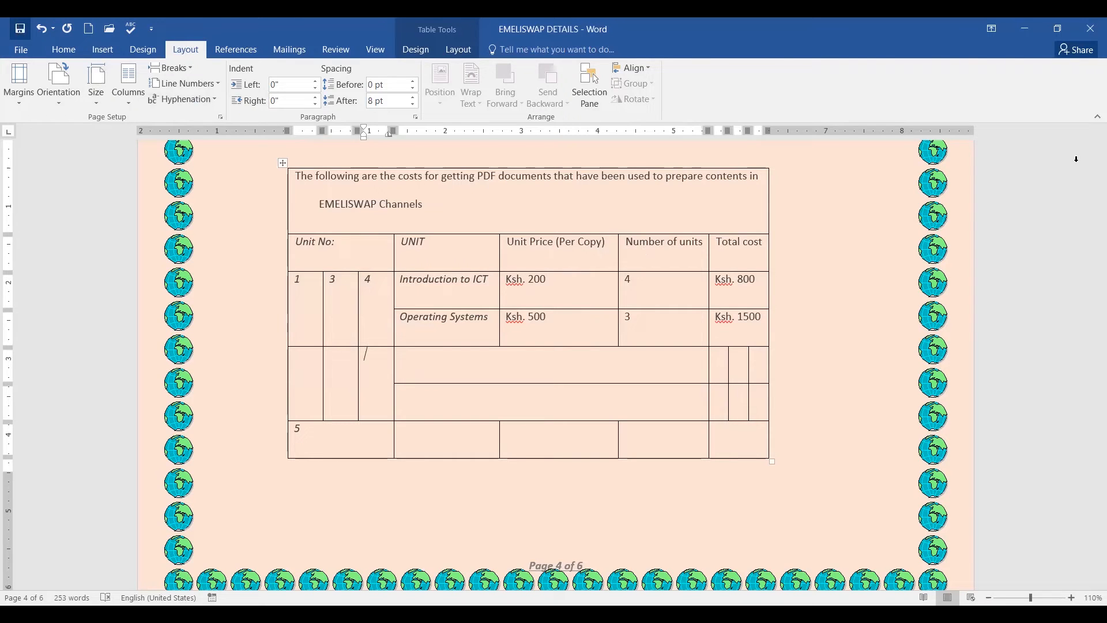
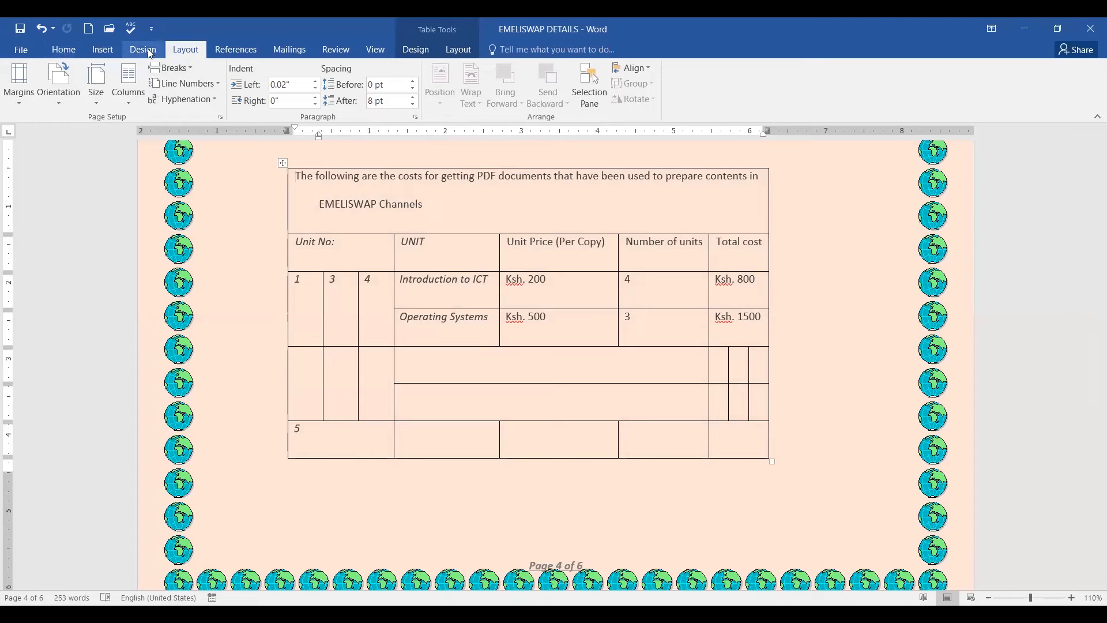
# - Format the text of the whole table in Times New Roman, size 12
pyautogui.click(147, 52)
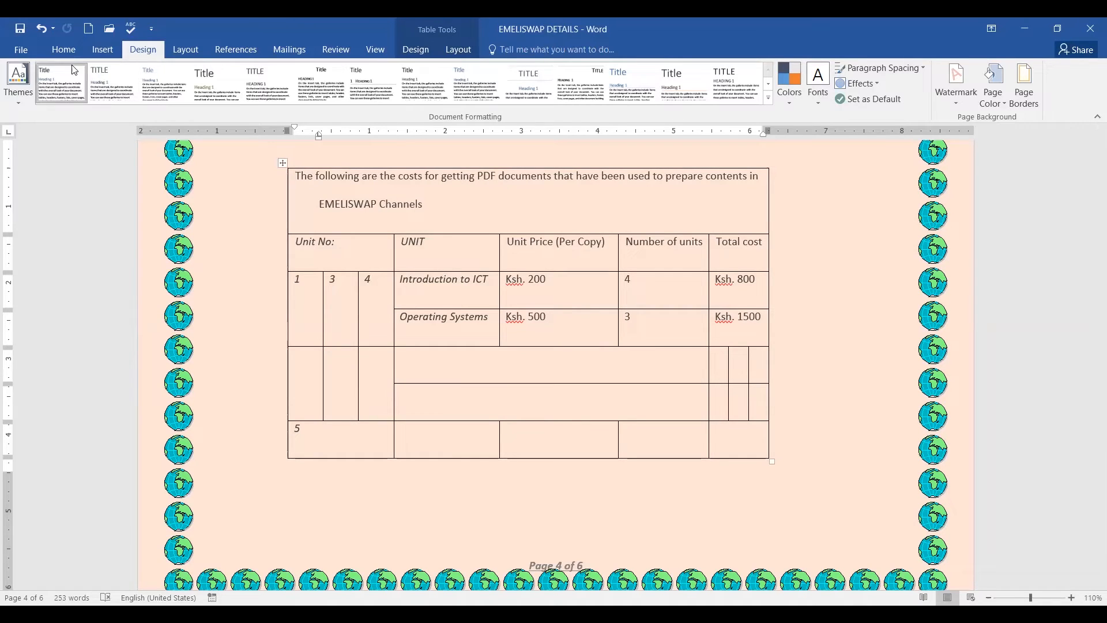
pyautogui.click(64, 50)
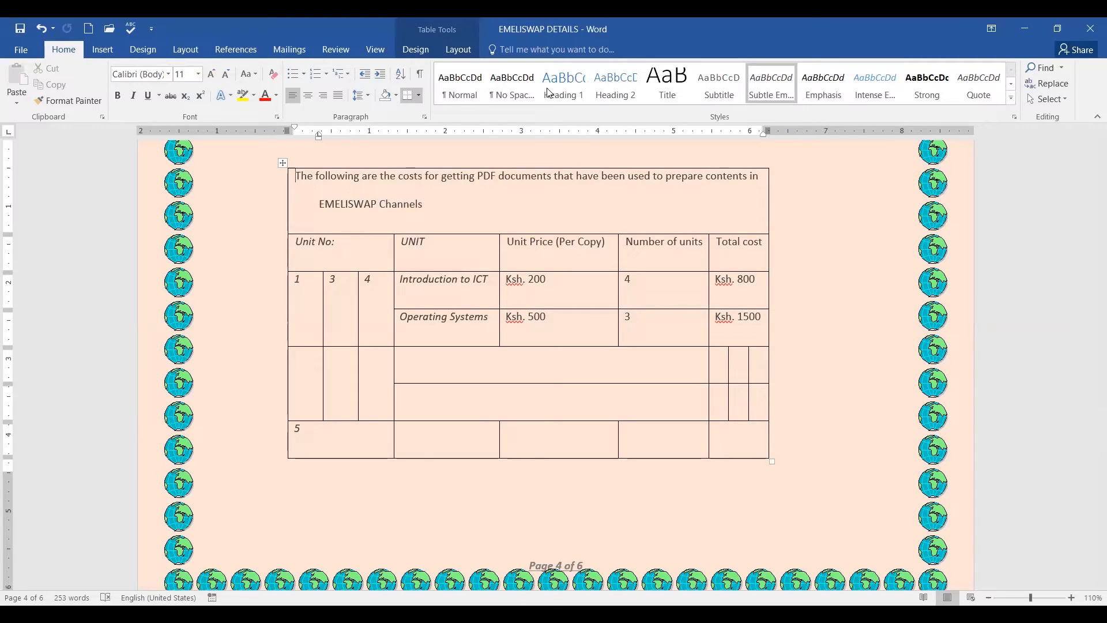
pyautogui.hotkey('ctrl', 'shift', 'd')
pyautogui.moveTo(292, 162)
pyautogui.mouseDown()
pyautogui.moveTo(280, 168)
pyautogui.moveTo(294, 165)
pyautogui.mouseUp()
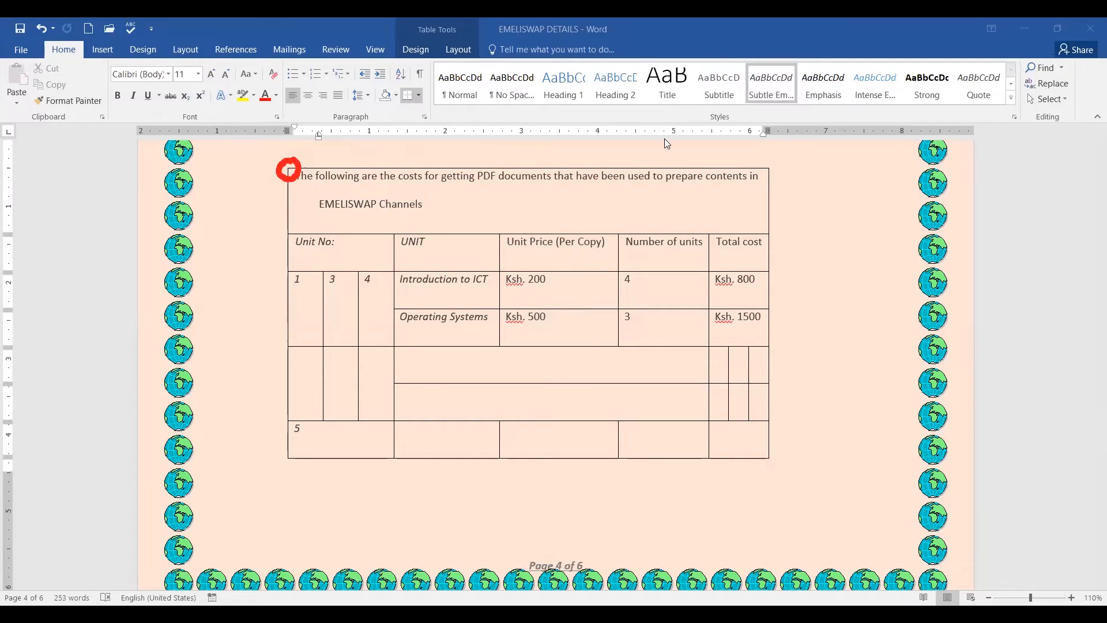
pyautogui.click(302, 180)
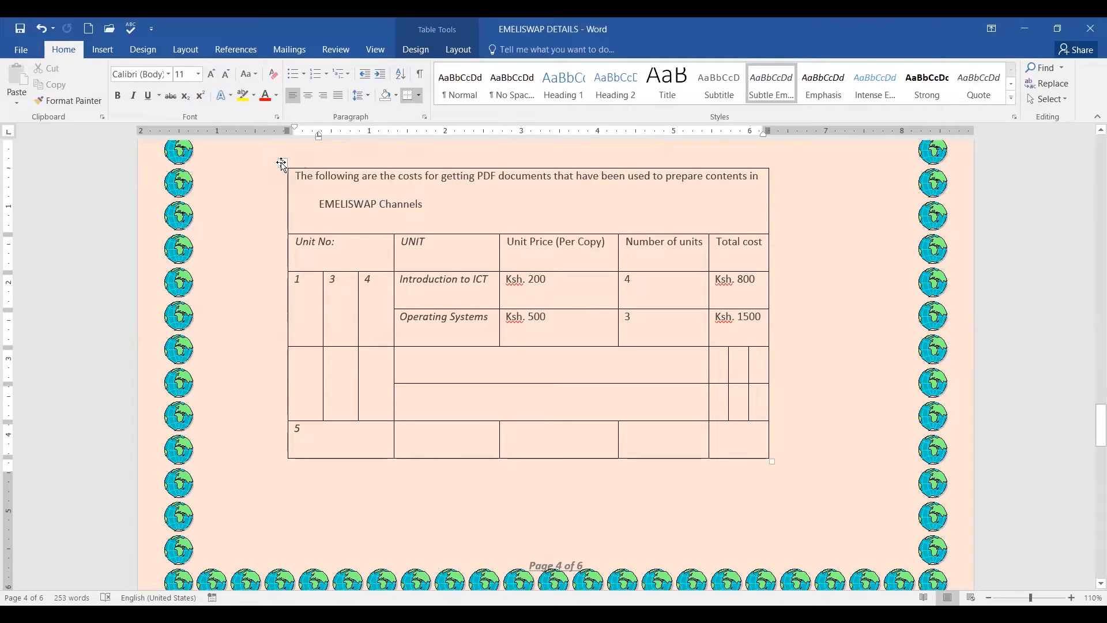
pyautogui.click(282, 165)
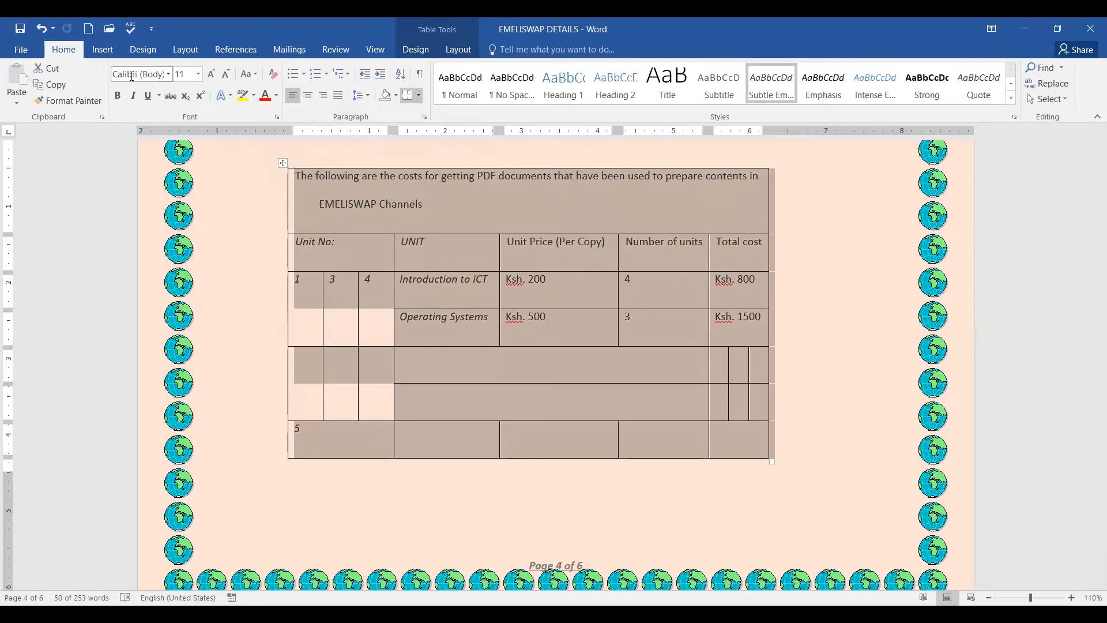
pyautogui.click(169, 75)
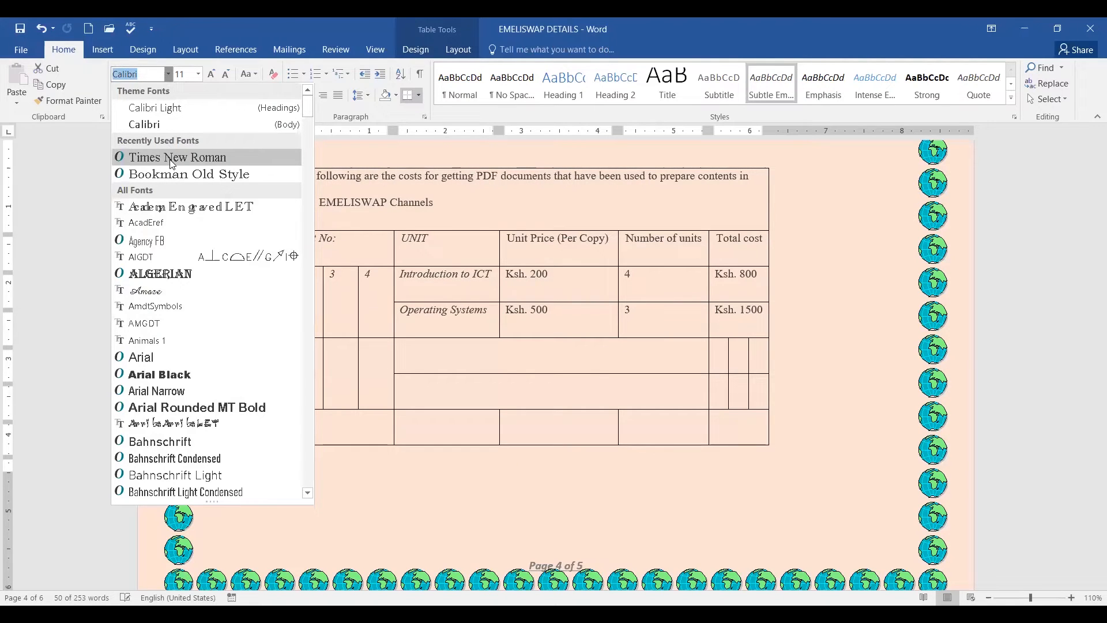
pyautogui.click(171, 159)
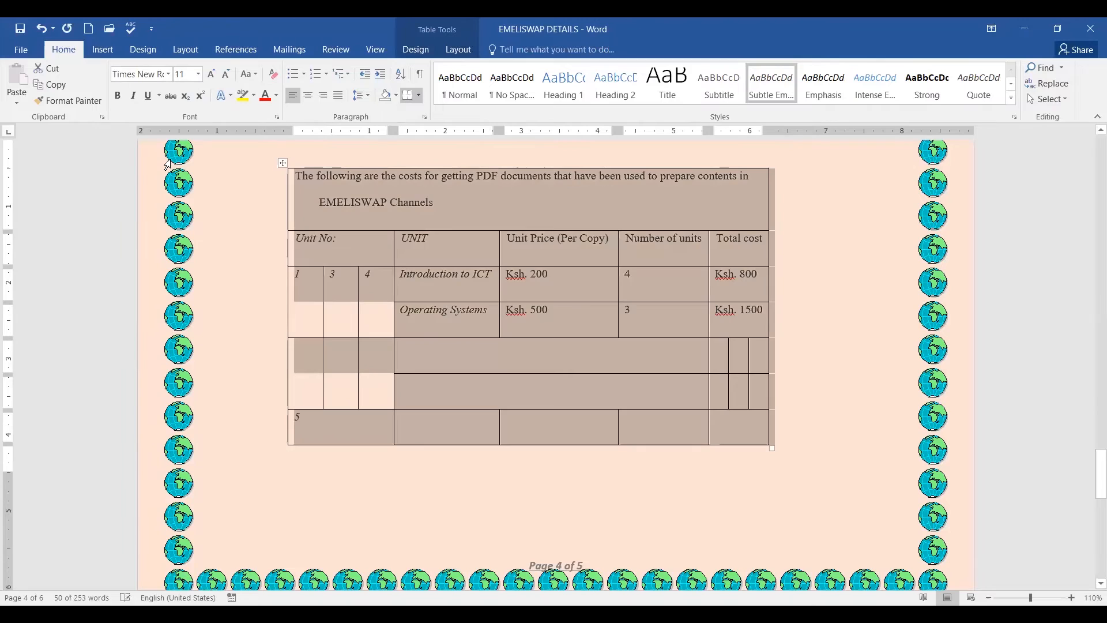
pyautogui.click(199, 77)
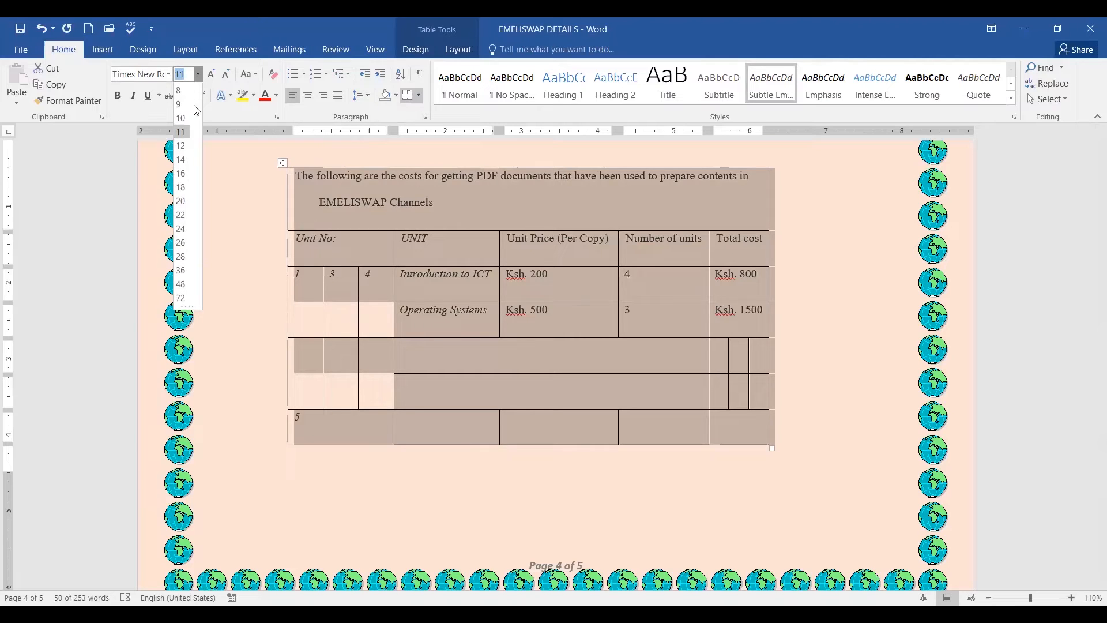
pyautogui.click(184, 151)
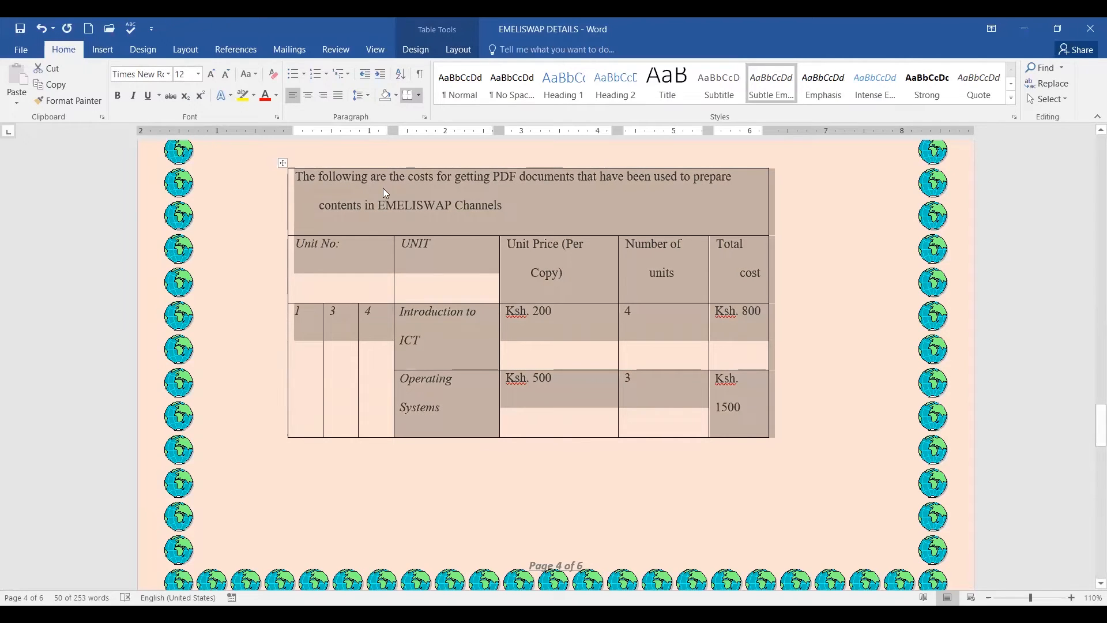
pyautogui.click(560, 222)
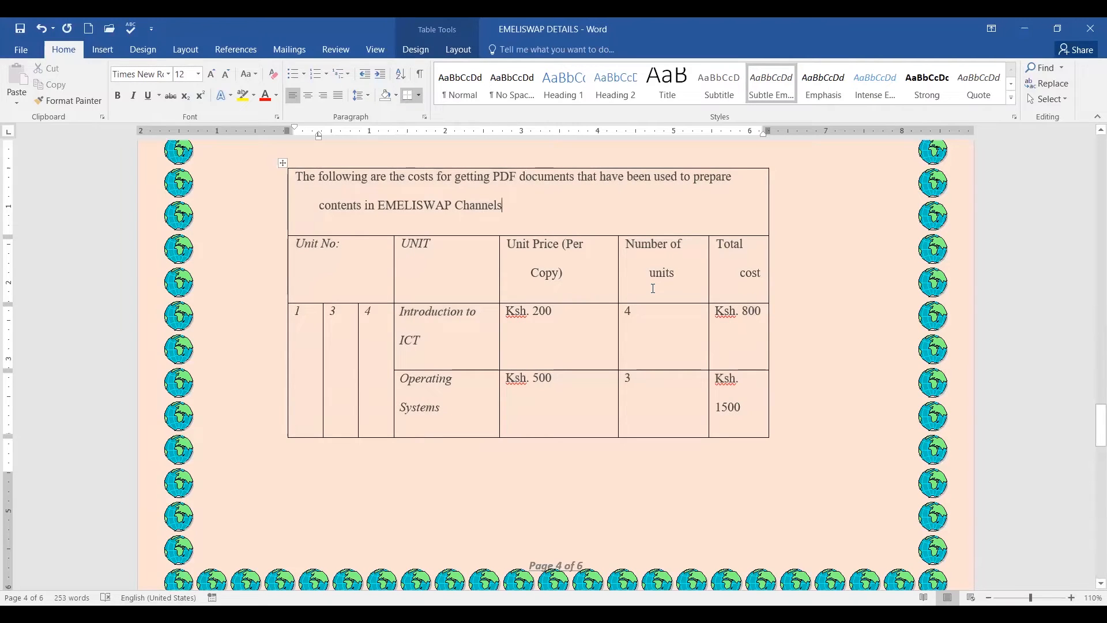
# - Make the title sentence in the table's first row bold
pyautogui.click(297, 178)
pyautogui.moveTo(297, 177); pyautogui.dragTo(539, 209)
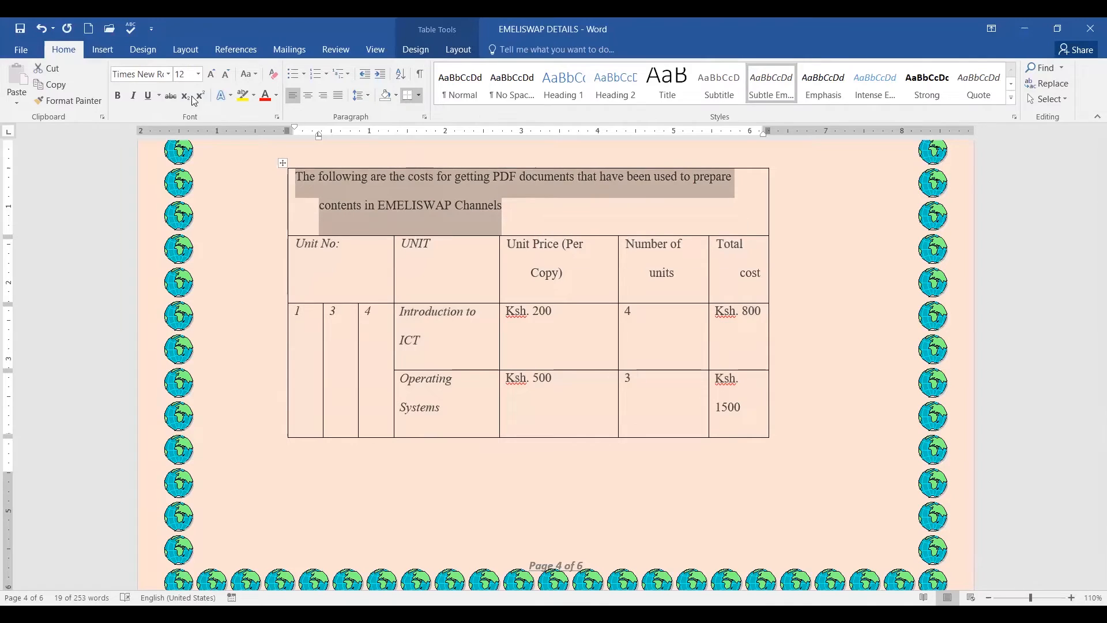
pyautogui.click(118, 96)
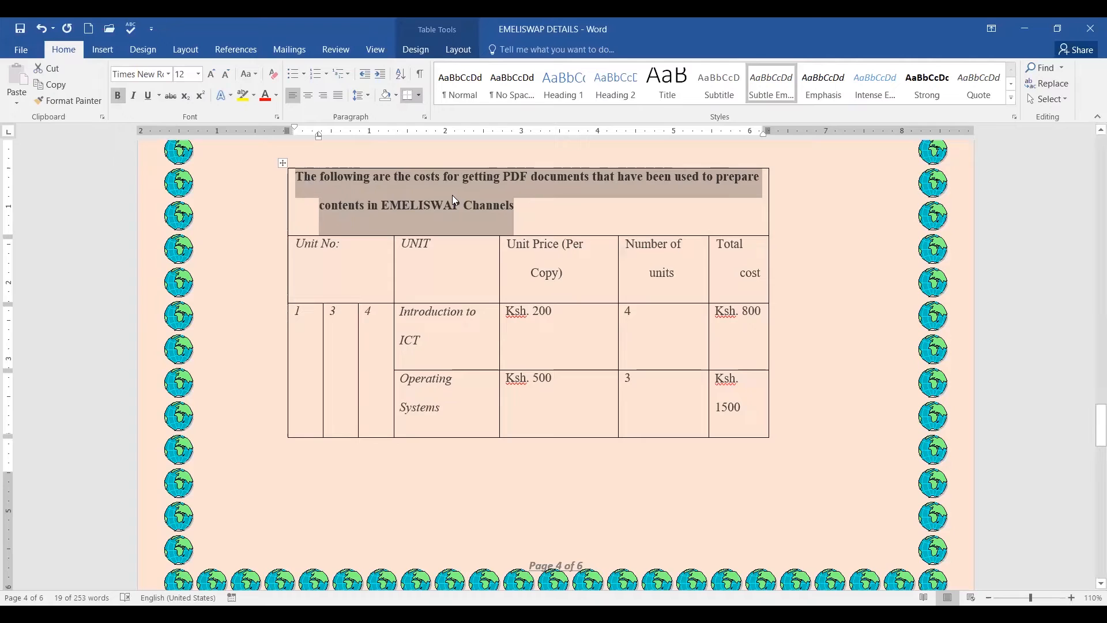
# - Centre the title sentence in the table's first row and colour its text dark red
pyautogui.click(309, 96)
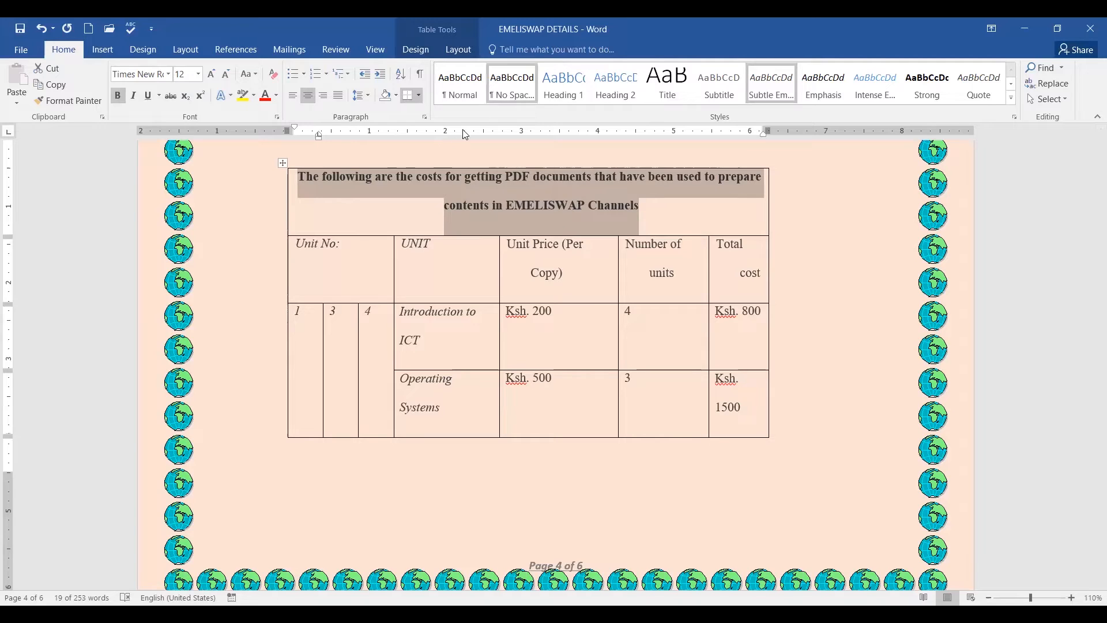
pyautogui.click(277, 96)
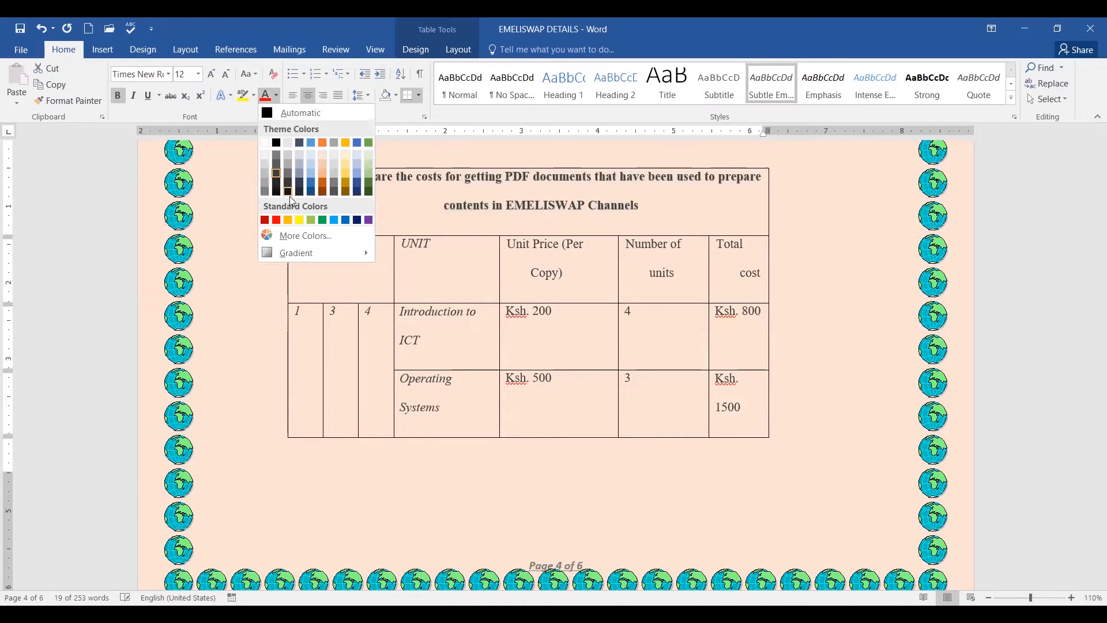
pyautogui.click(264, 221)
pyautogui.click(712, 243)
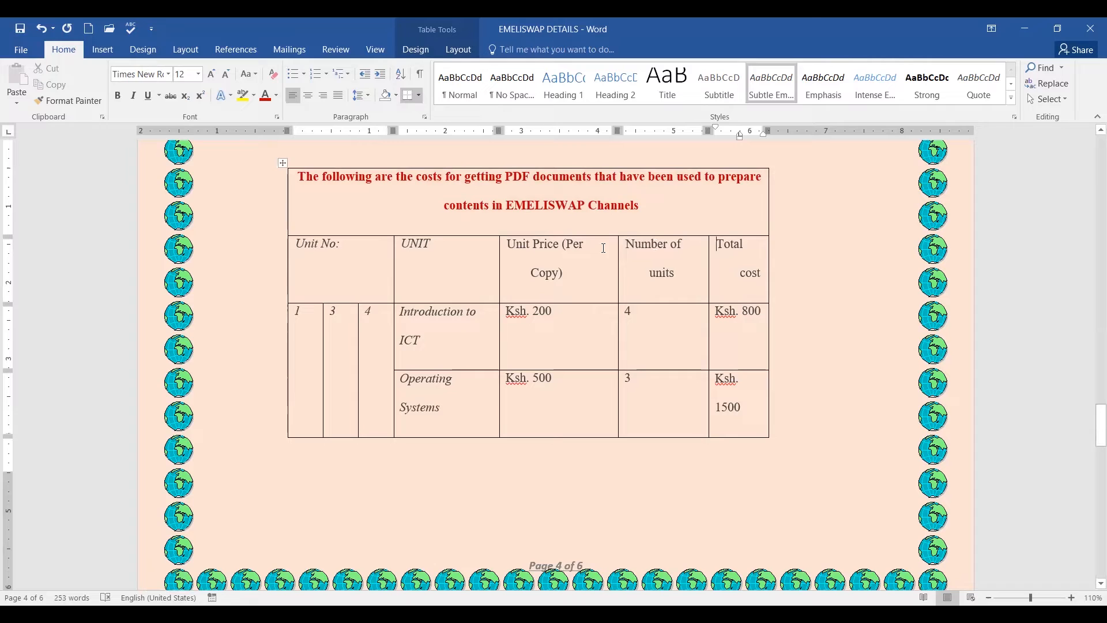
pyautogui.click(283, 162)
pyautogui.click(426, 204)
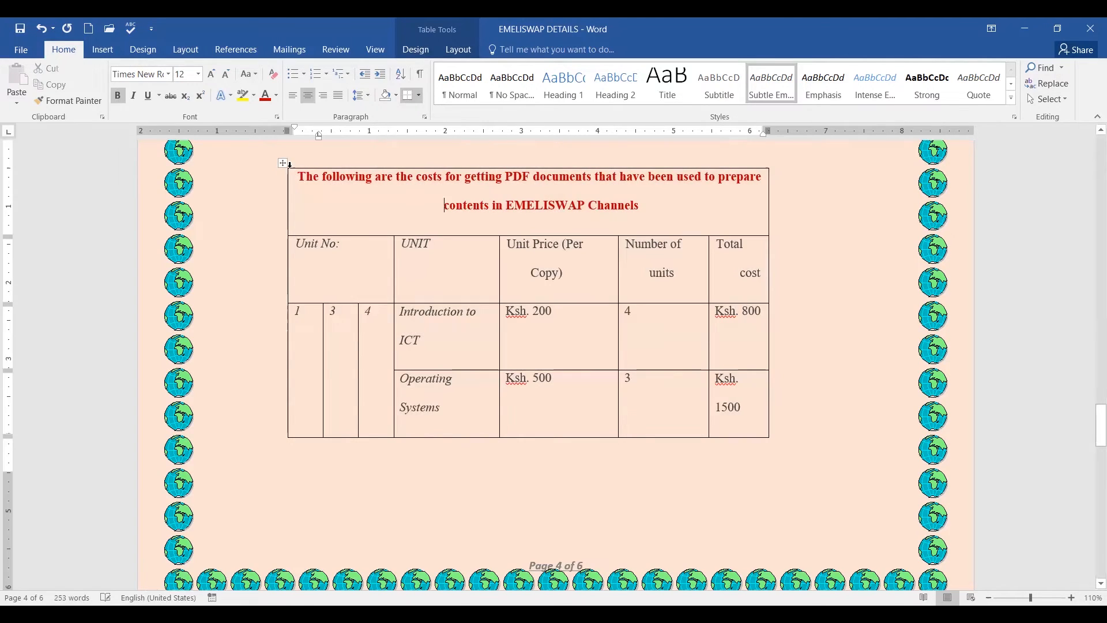
pyautogui.click(281, 163)
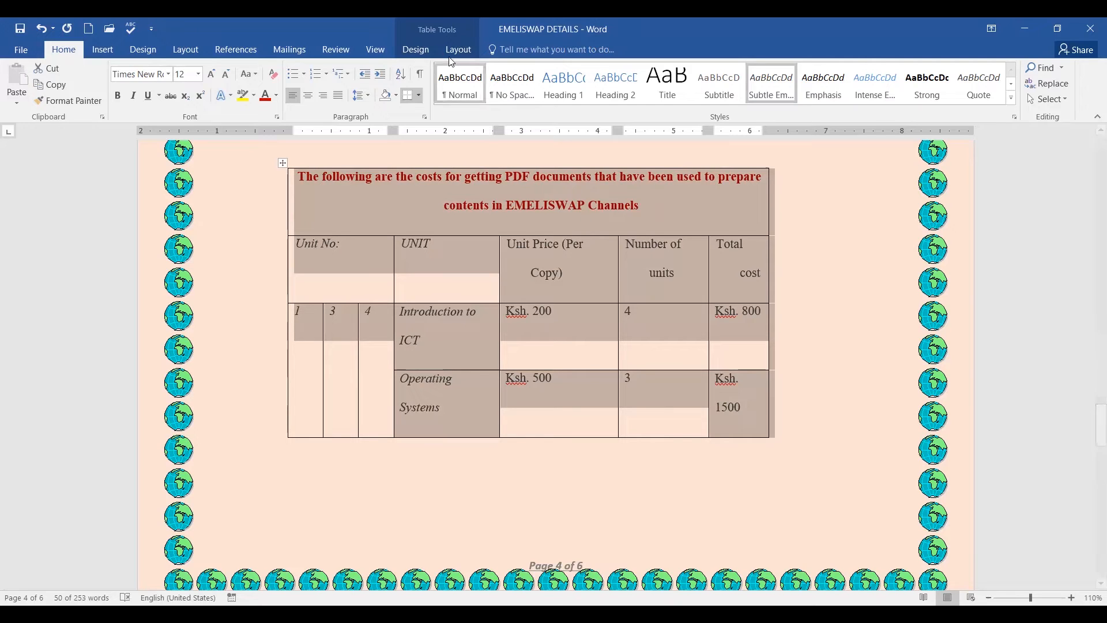
pyautogui.click(416, 49)
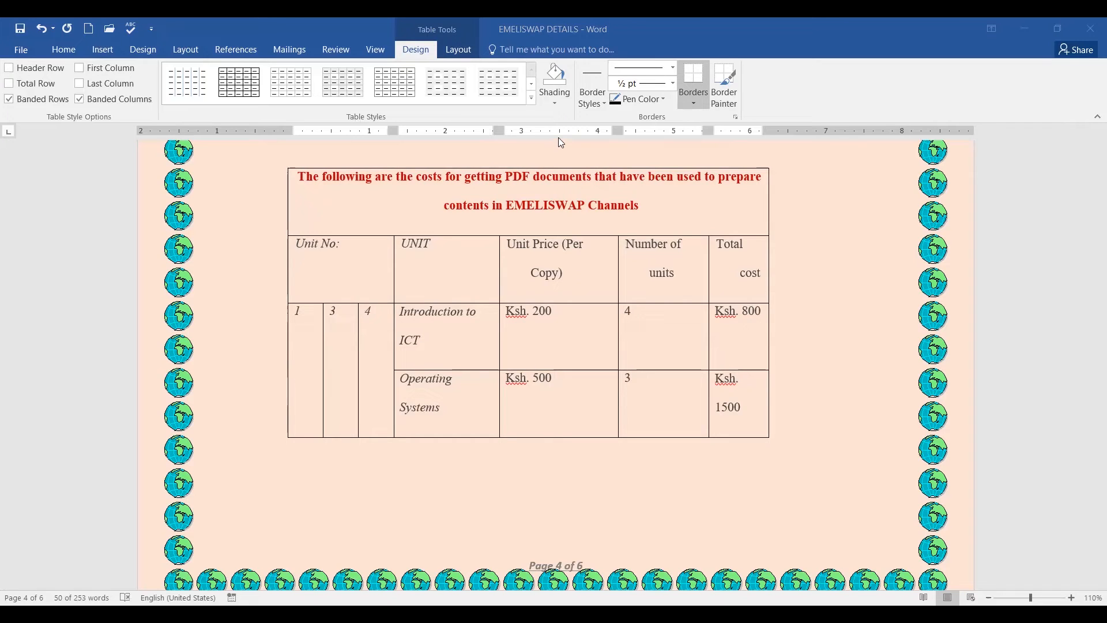
pyautogui.click(420, 52)
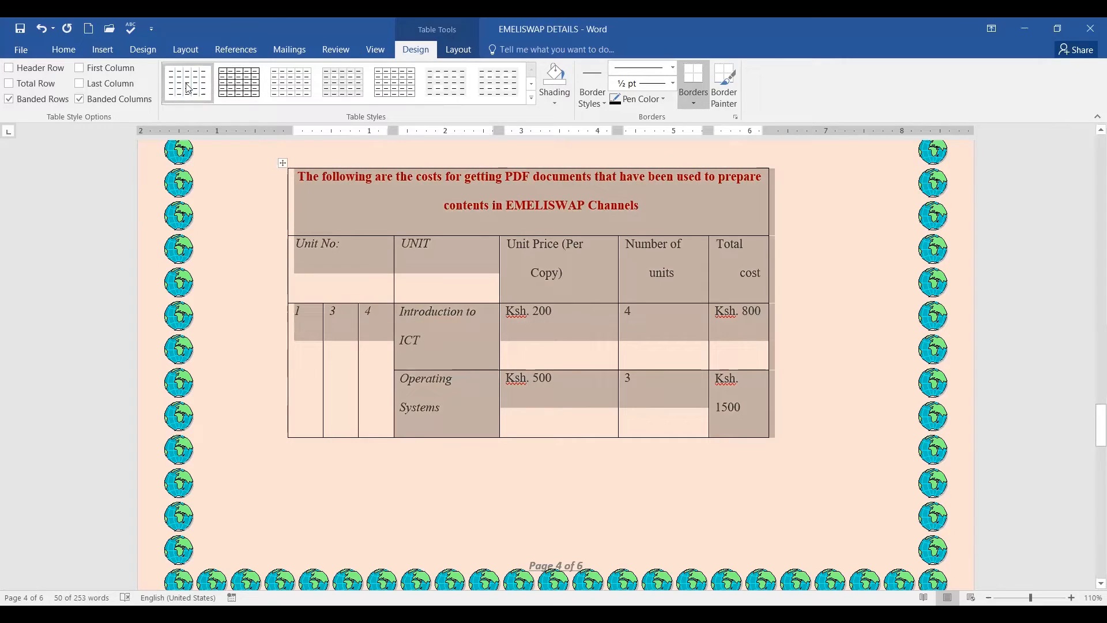
pyautogui.click(66, 51)
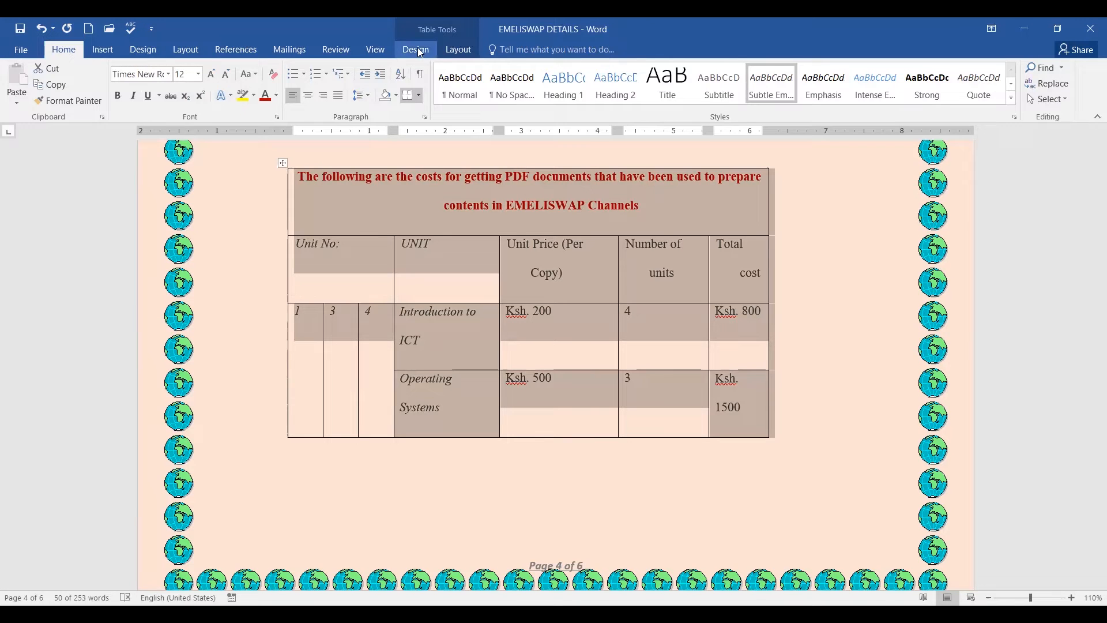
pyautogui.click(447, 34)
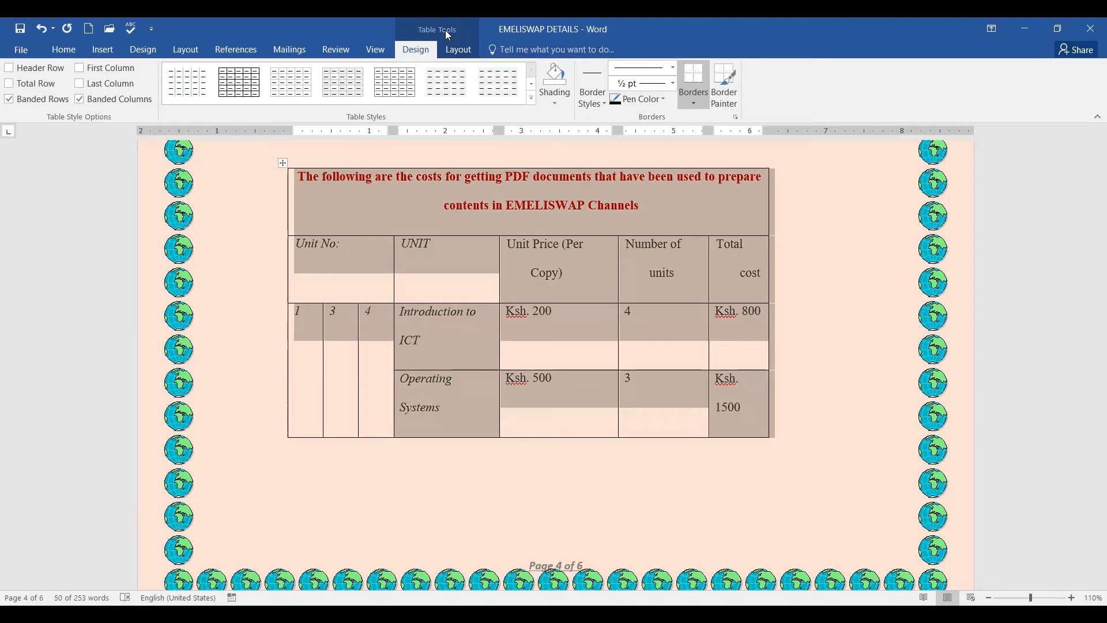
pyautogui.moveTo(445, 23)
pyautogui.mouseDown()
pyautogui.moveTo(407, 35)
pyautogui.moveTo(439, 42)
pyautogui.moveTo(464, 26)
pyautogui.moveTo(443, 25)
pyautogui.mouseUp()
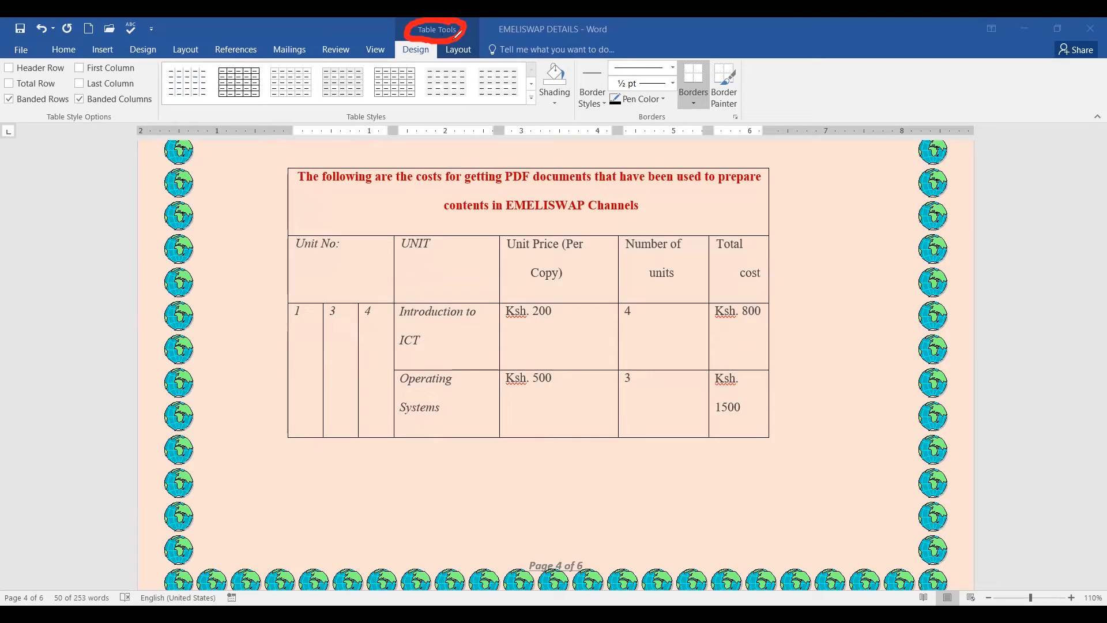
pyautogui.hotkey('ctrl', 'z')
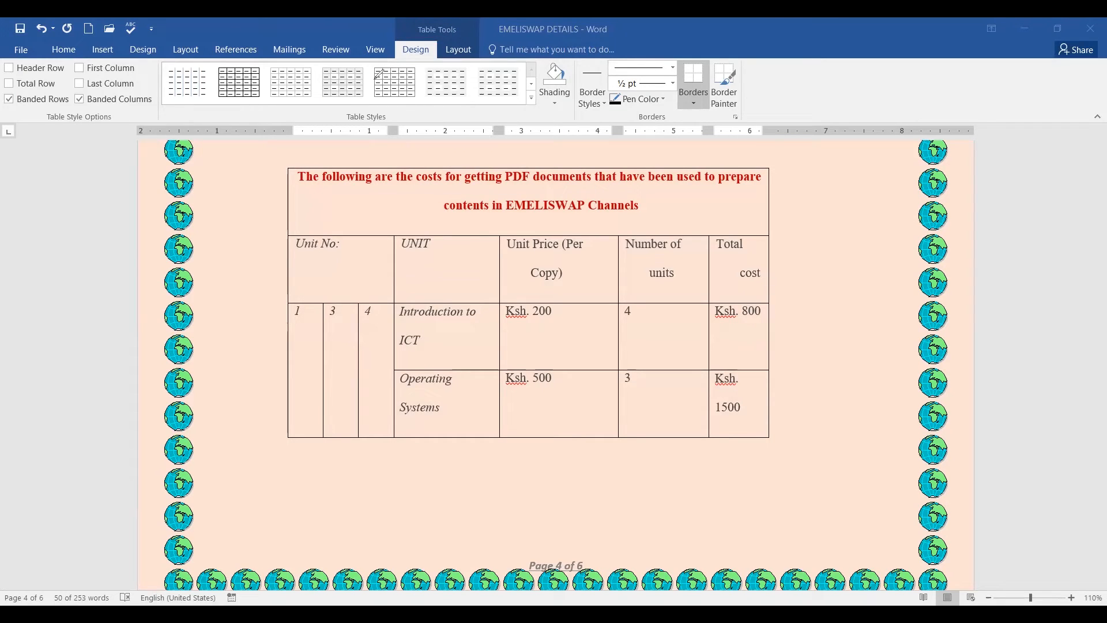
pyautogui.click(412, 53)
pyautogui.click(419, 53)
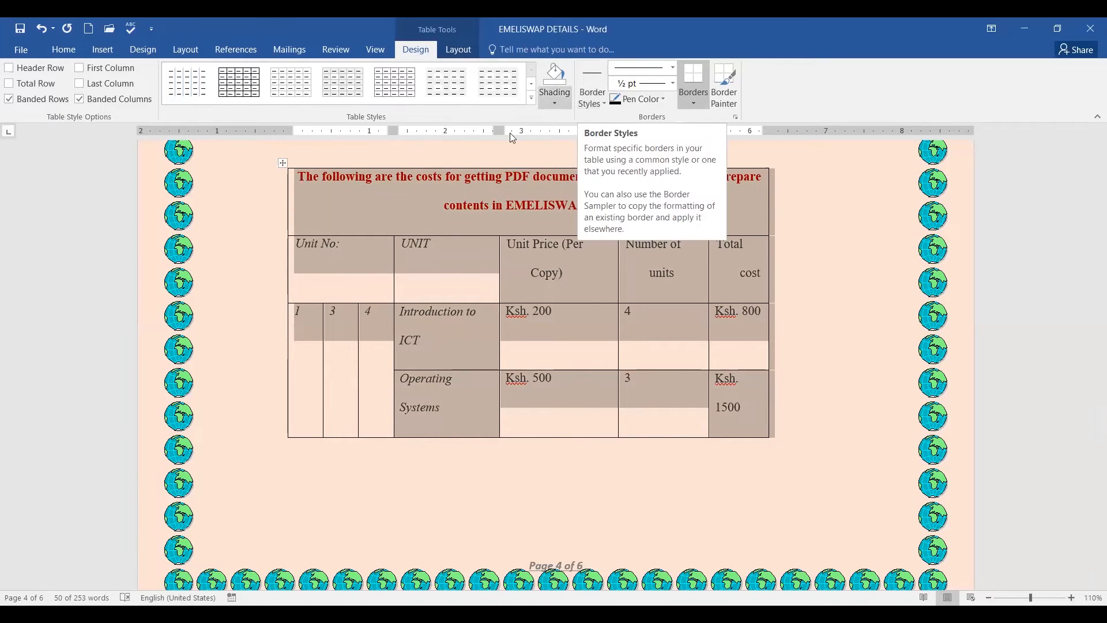
pyautogui.click(372, 197)
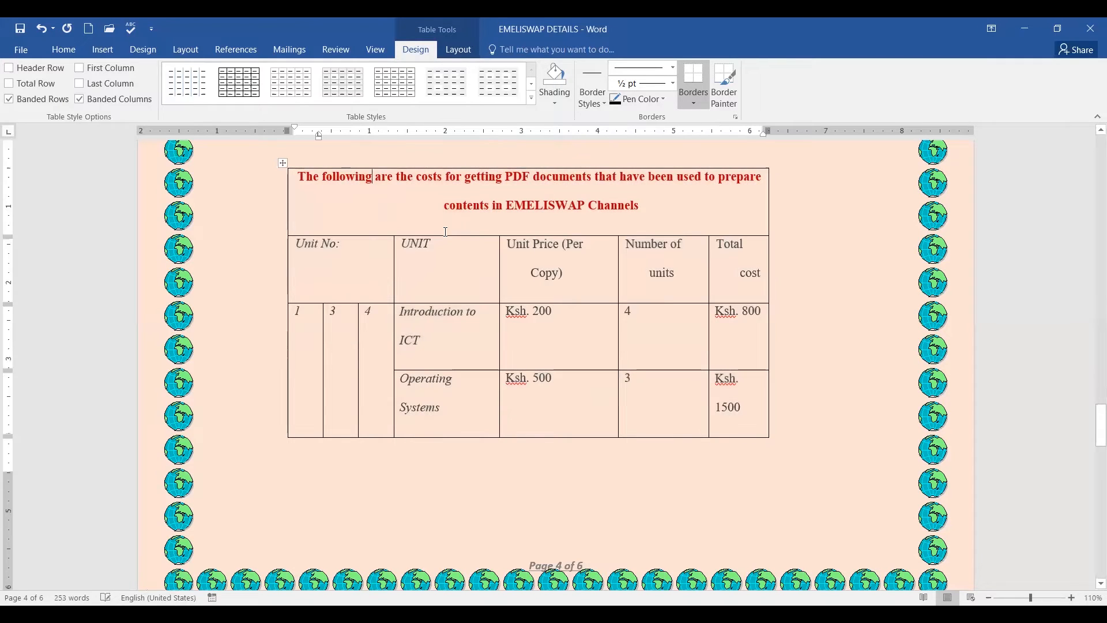
# - Apply a 3 pt thin-thick-thin line style to all borders of the whole table through Borders and Shading
pyautogui.click(282, 164)
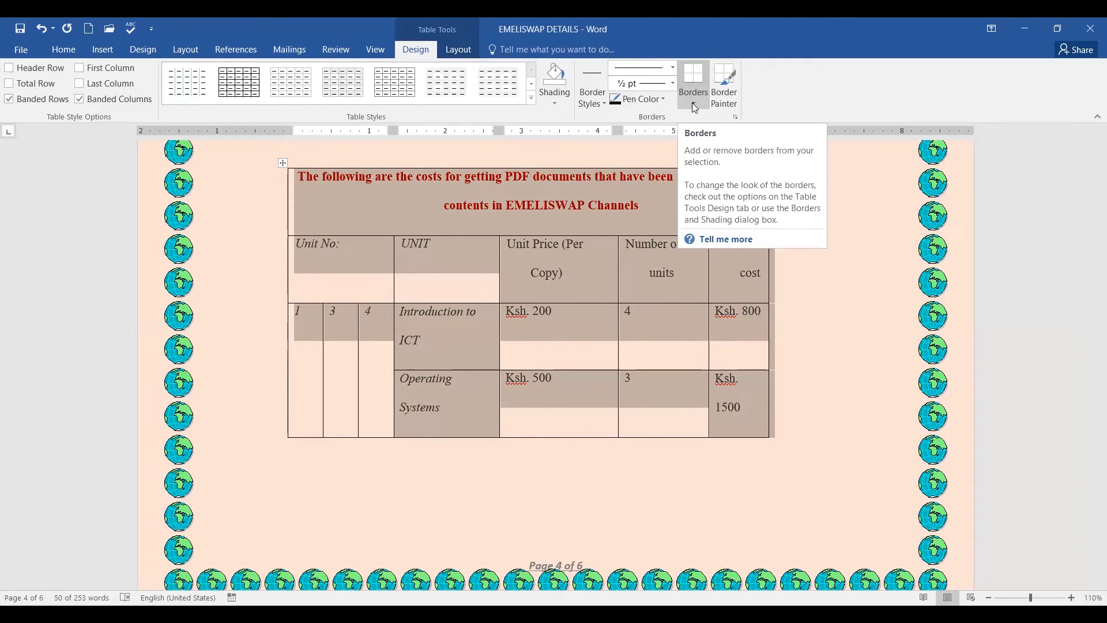
pyautogui.click(791, 86)
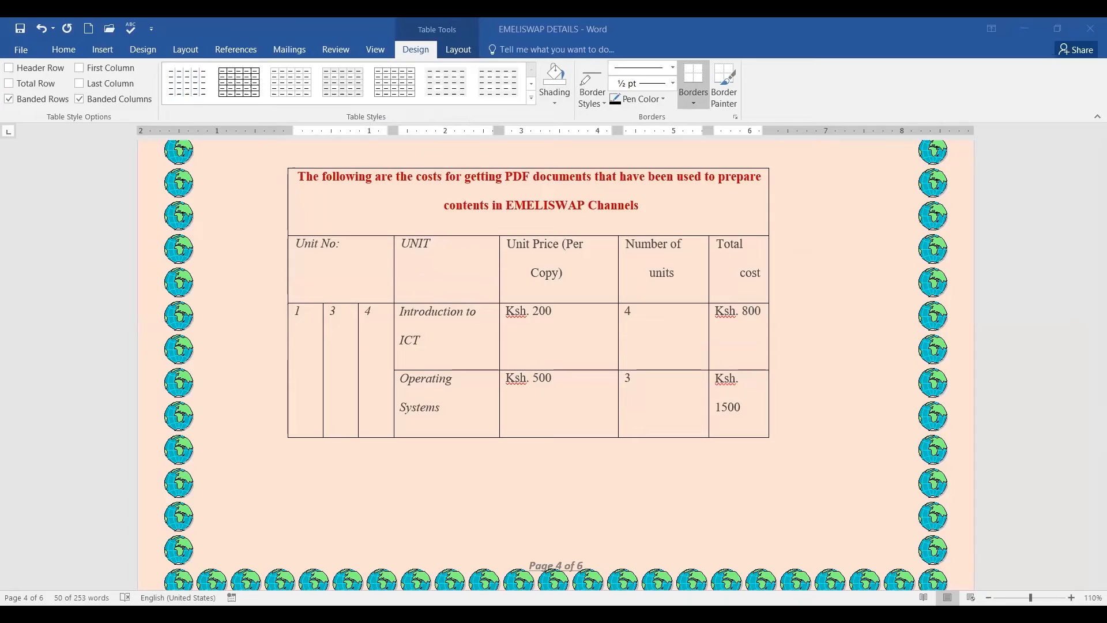
pyautogui.moveTo(712, 79)
pyautogui.mouseDown()
pyautogui.moveTo(698, 112)
pyautogui.moveTo(704, 77)
pyautogui.mouseUp()
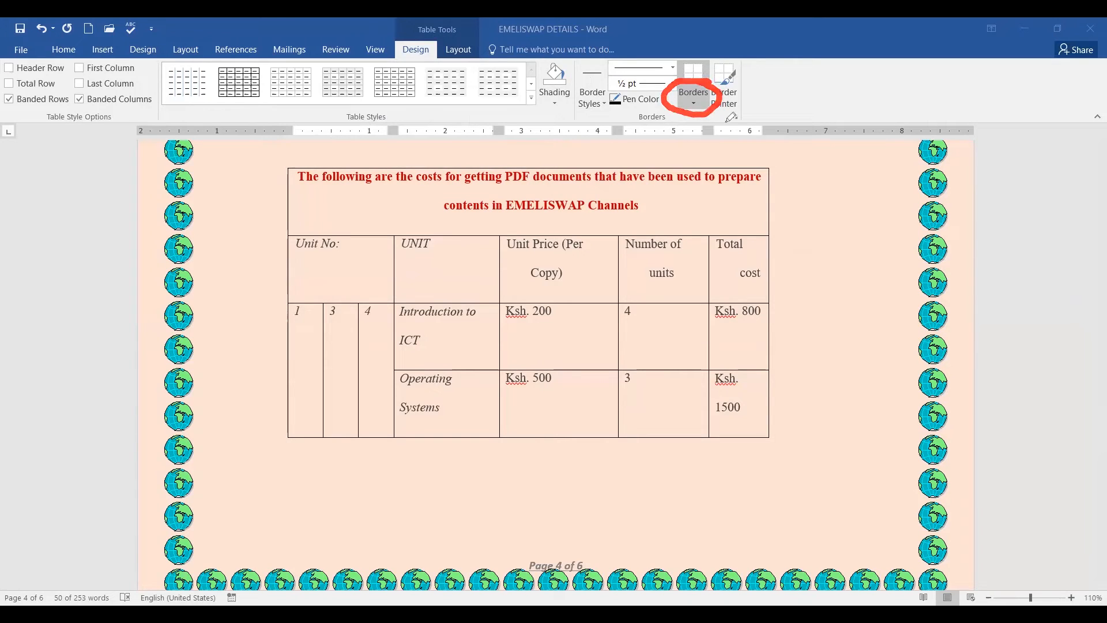
pyautogui.press('Escape')
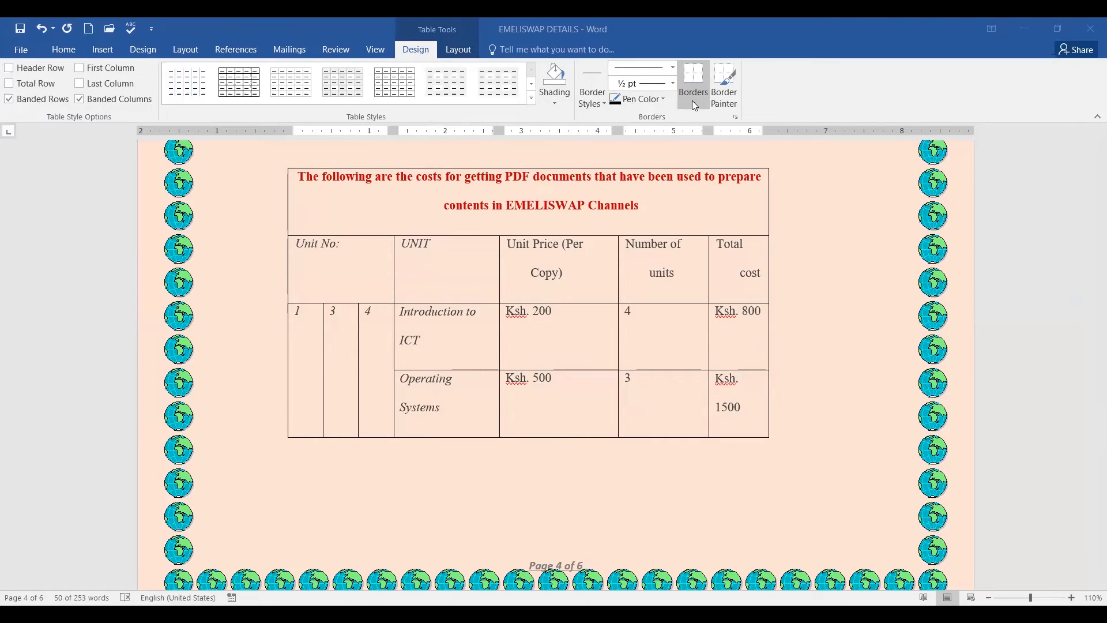
pyautogui.click(692, 102)
pyautogui.click(692, 101)
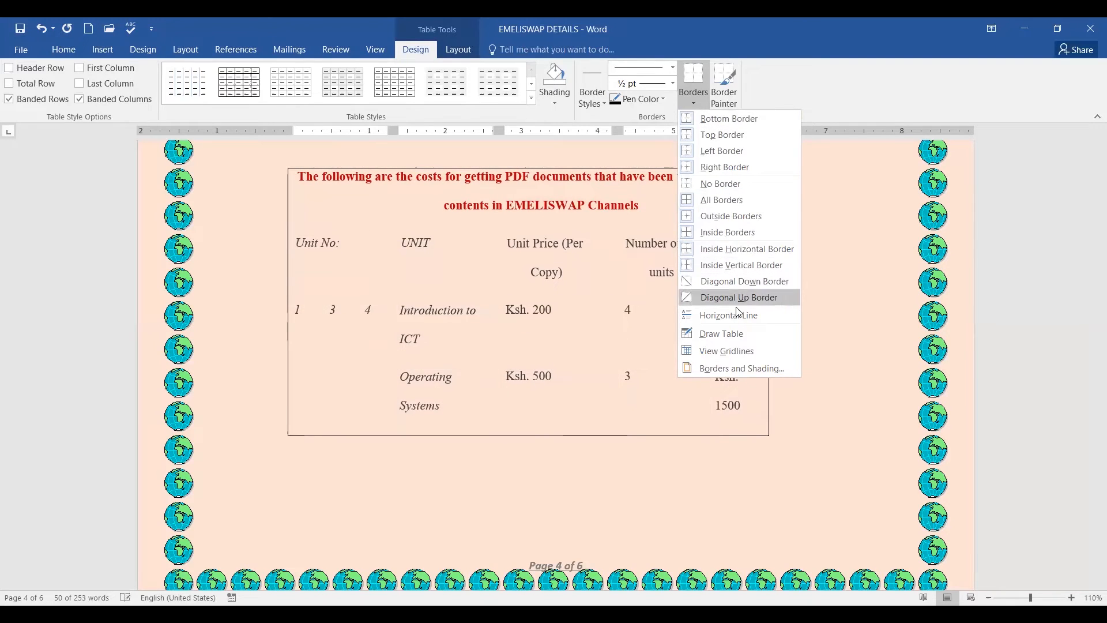
pyautogui.click(715, 376)
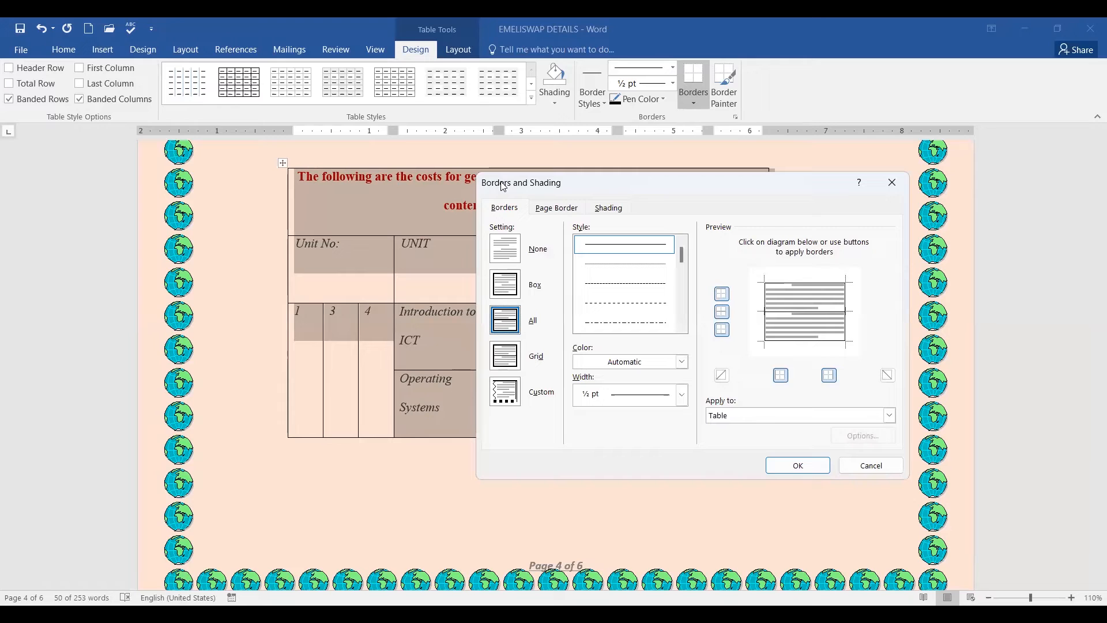
pyautogui.moveTo(503, 186); pyautogui.dragTo(603, 231)
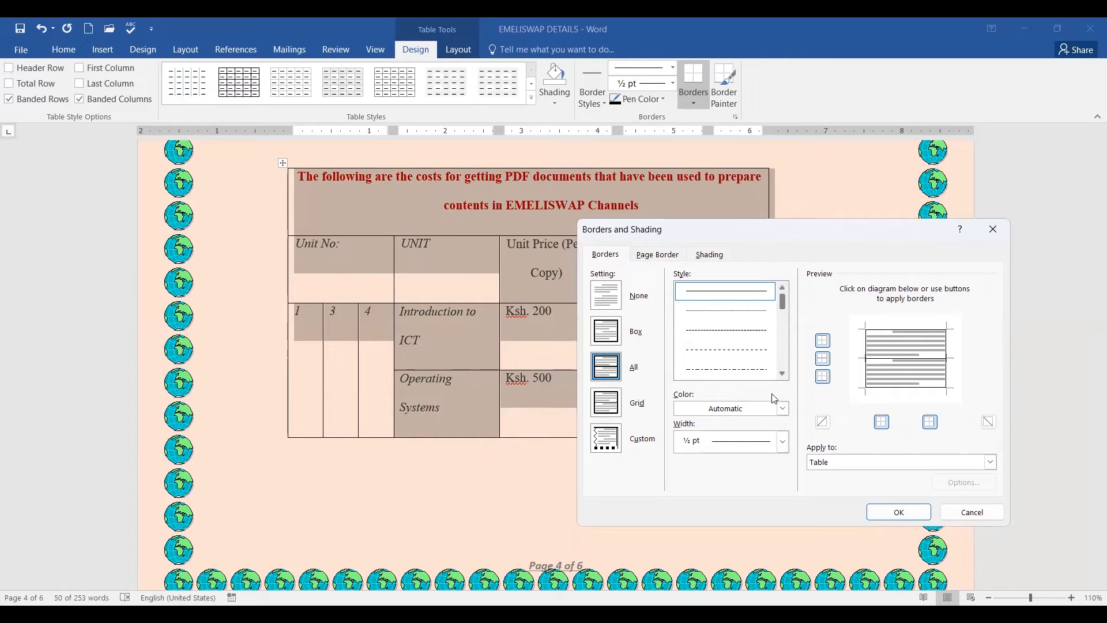
pyautogui.moveTo(781, 303); pyautogui.dragTo(783, 330)
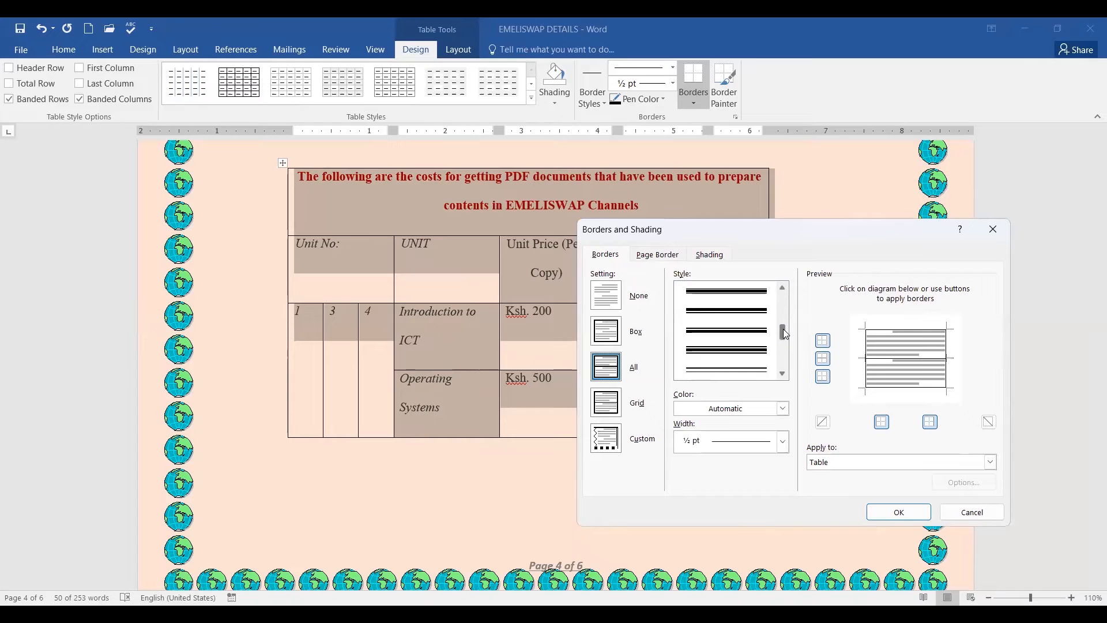
pyautogui.click(746, 356)
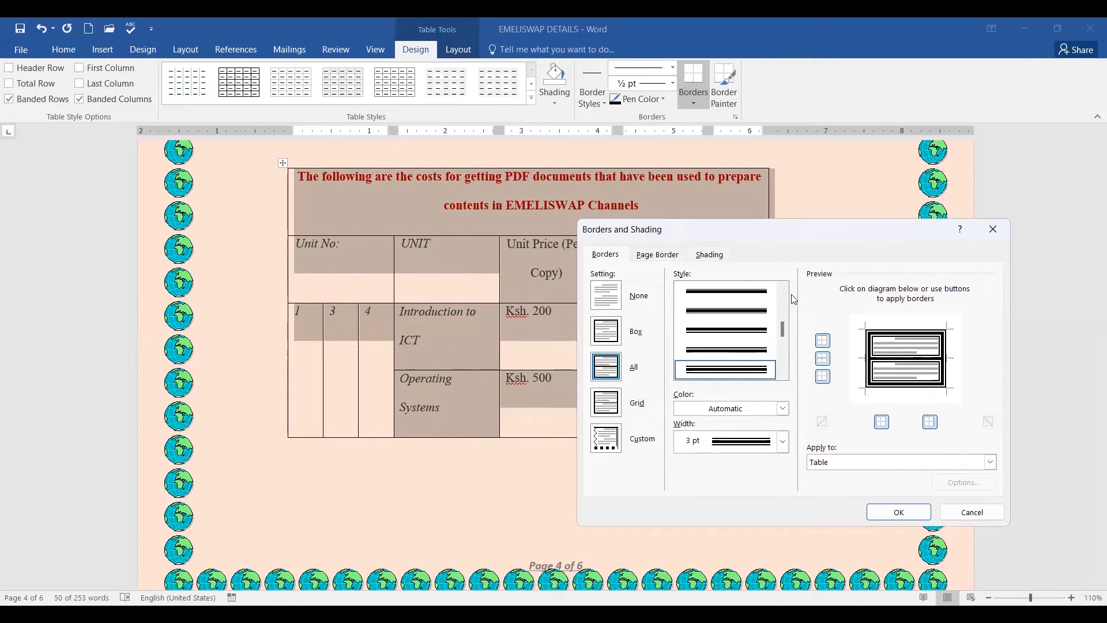
pyautogui.click(990, 462)
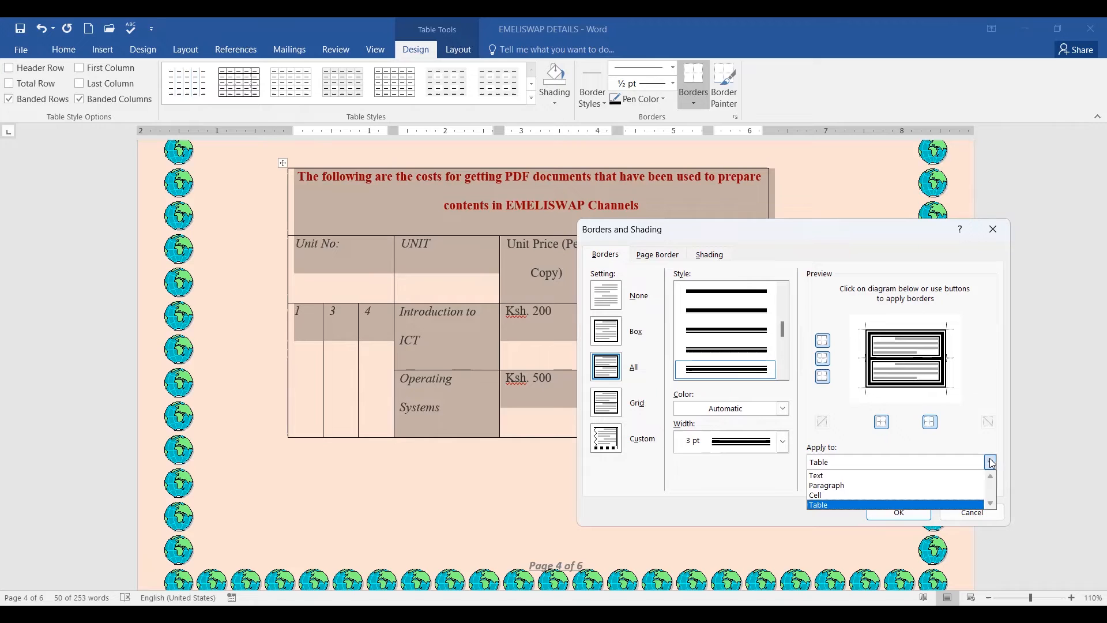
pyautogui.click(833, 505)
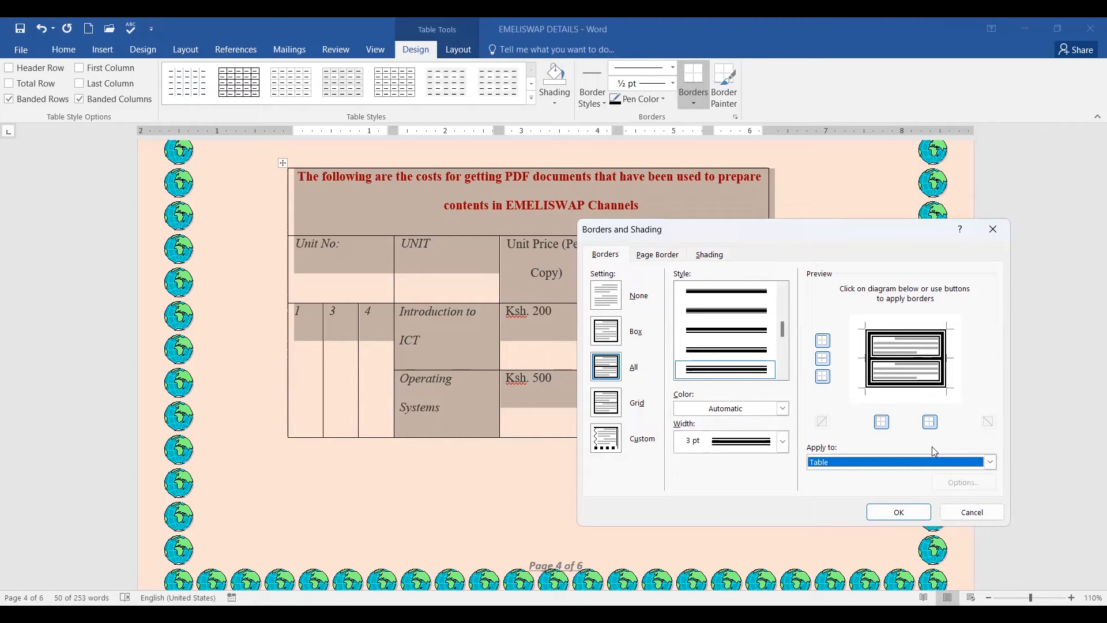
pyautogui.click(899, 512)
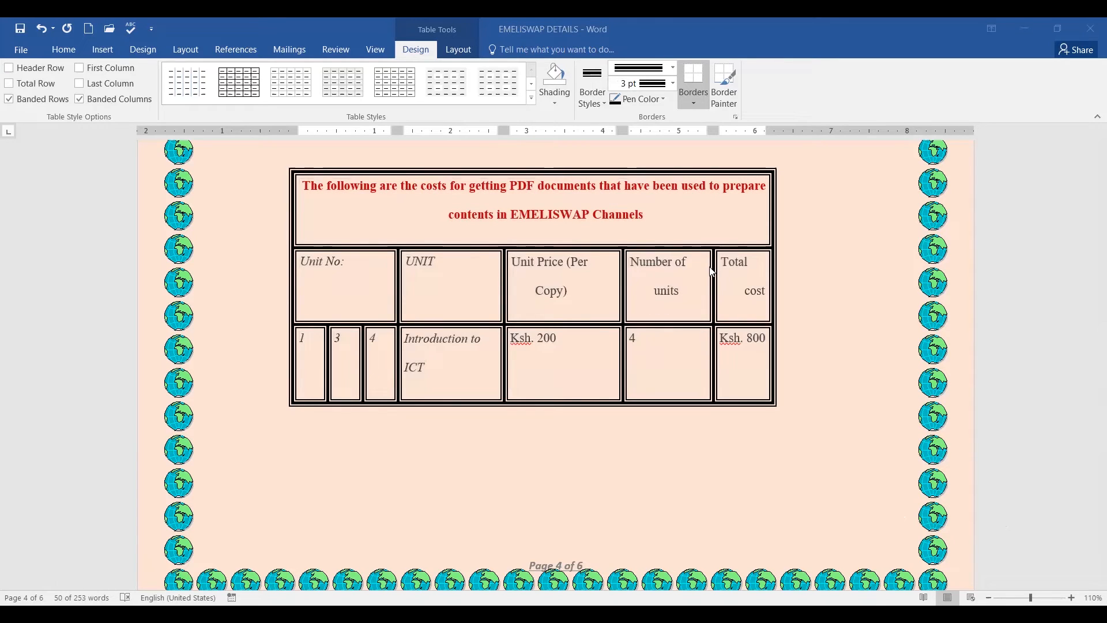
pyautogui.scroll(2, 733, 262)
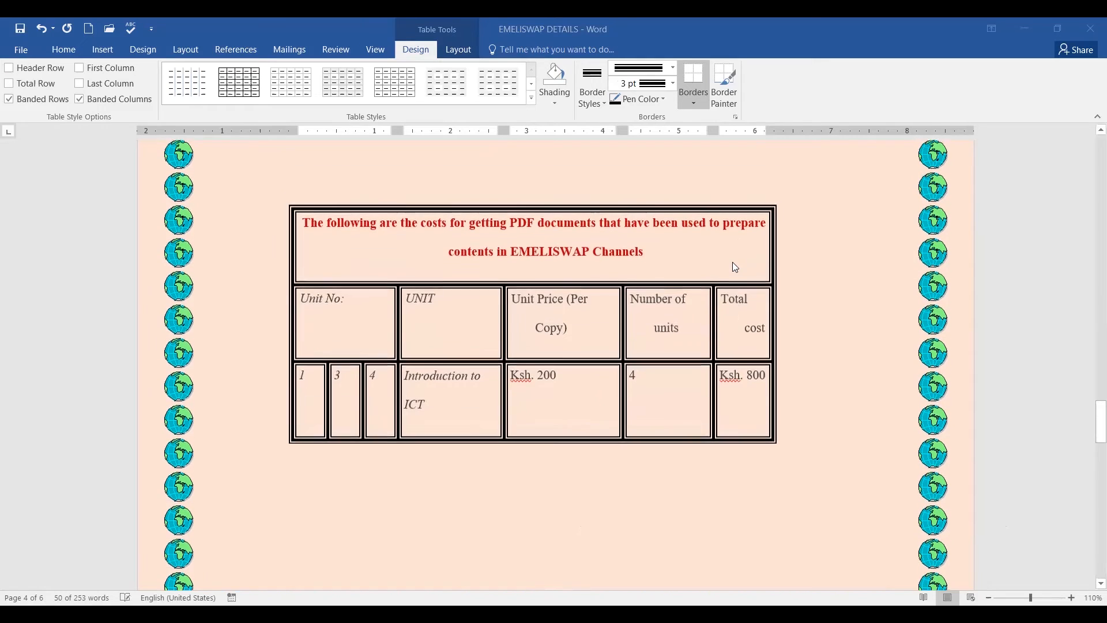
pyautogui.scroll(-1, 732, 263)
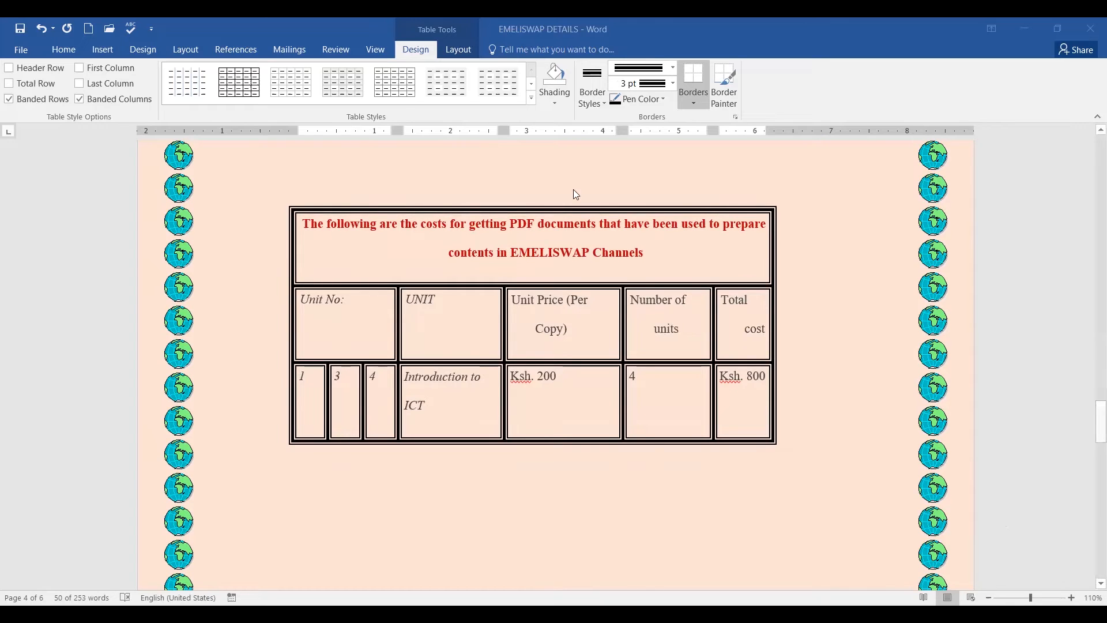
# - Open the Borders and Shading dialog for the whole table and show its page border settings
pyautogui.click(284, 204)
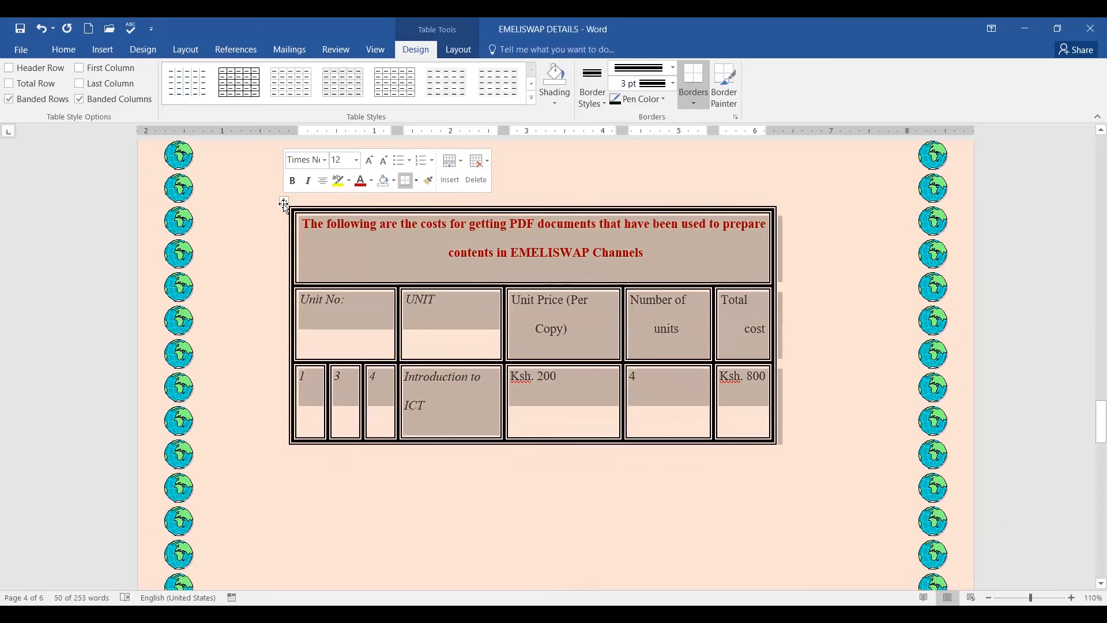
pyautogui.click(694, 106)
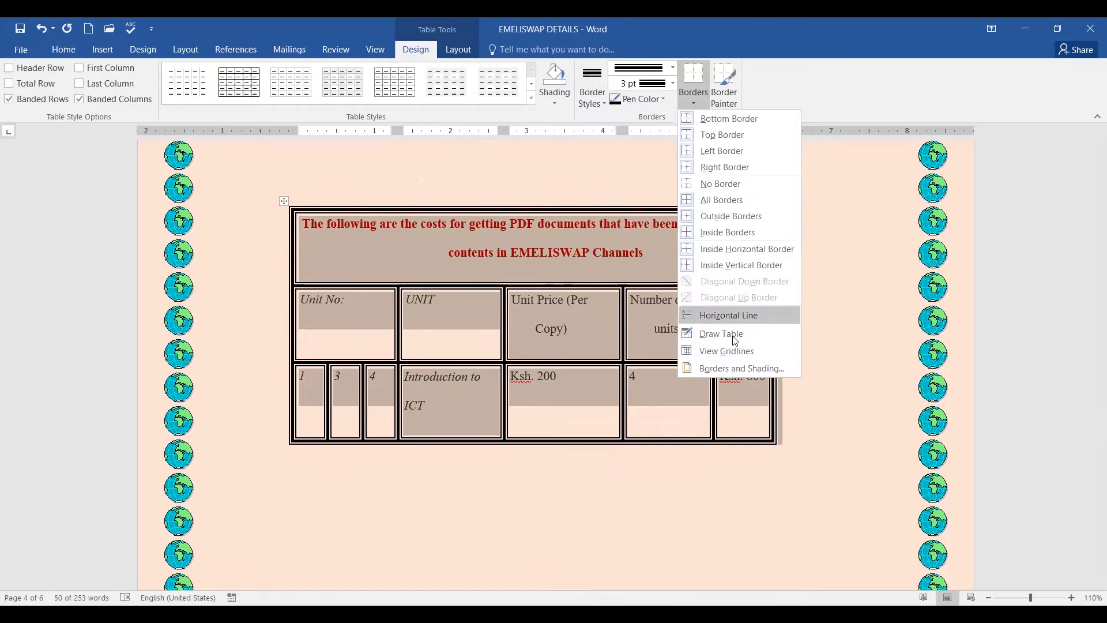
pyautogui.click(739, 368)
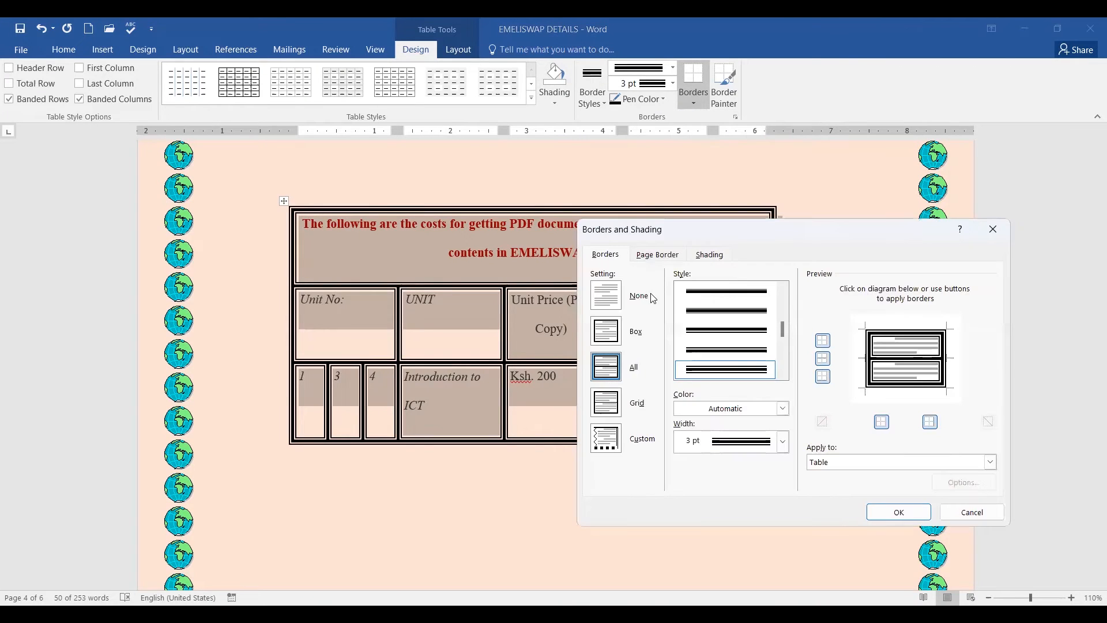
pyautogui.click(662, 261)
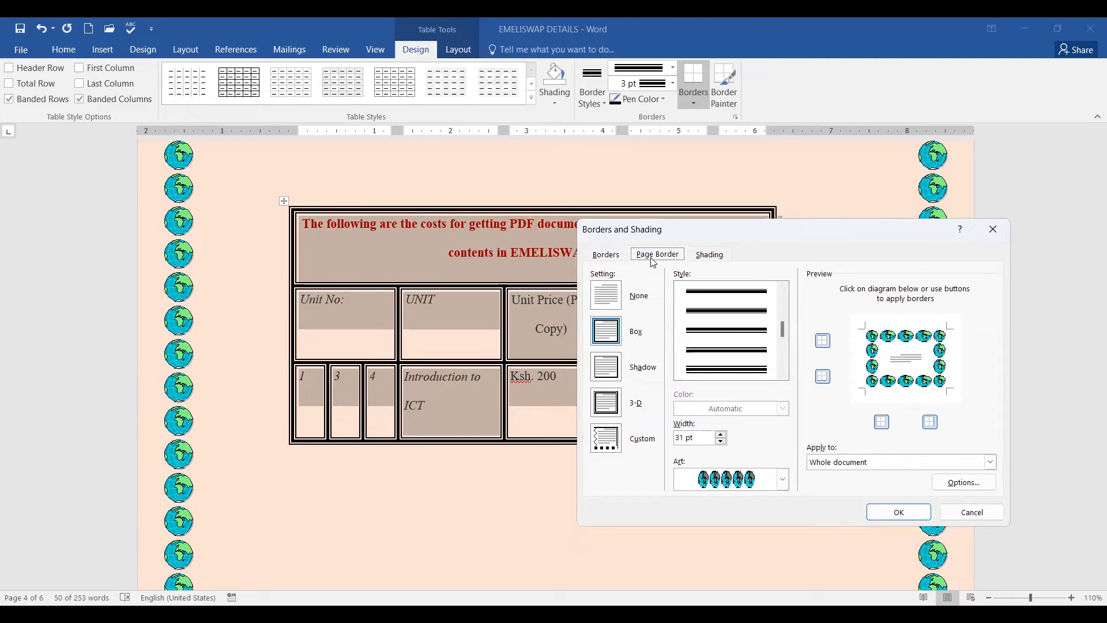
# - Cancel the Borders and Shading dialog and deselect the costs table
pyautogui.click(975, 511)
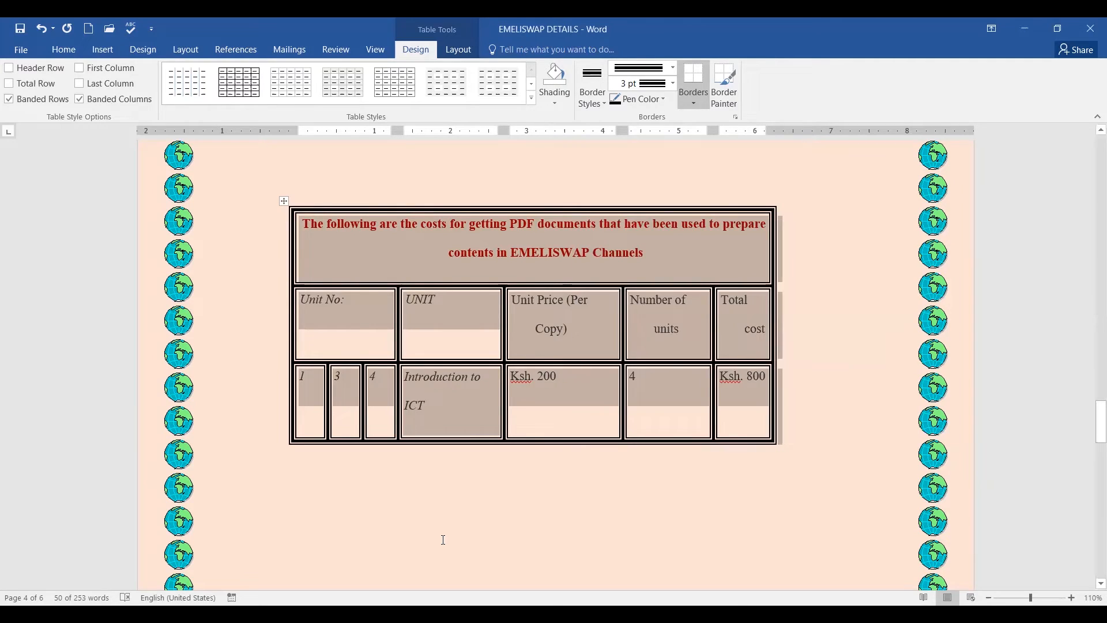
pyautogui.click(550, 271)
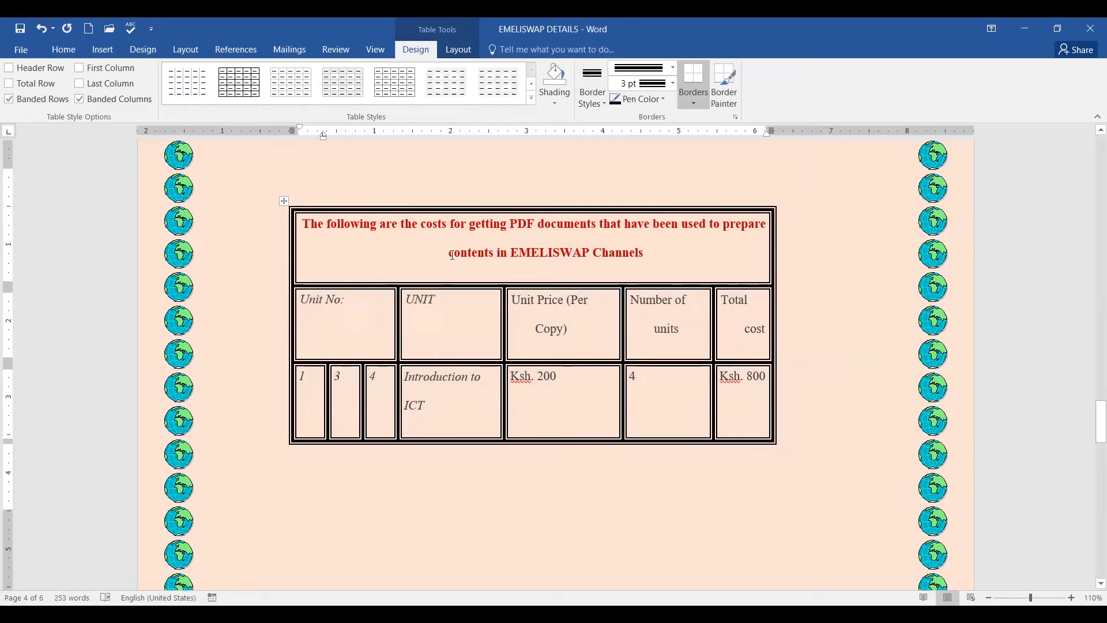
# - Shade the entire costs table on page 4 light pink, using a colour from the extended standard palette
pyautogui.click(284, 202)
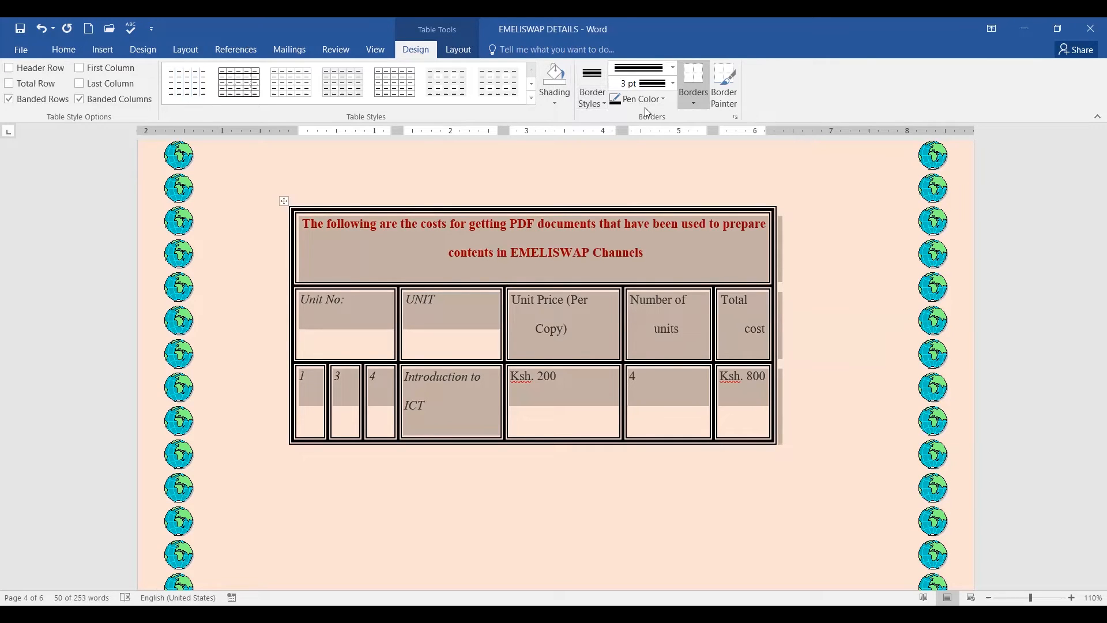
pyautogui.moveTo(572, 81)
pyautogui.mouseDown()
pyautogui.moveTo(572, 115)
pyautogui.moveTo(571, 71)
pyautogui.mouseUp()
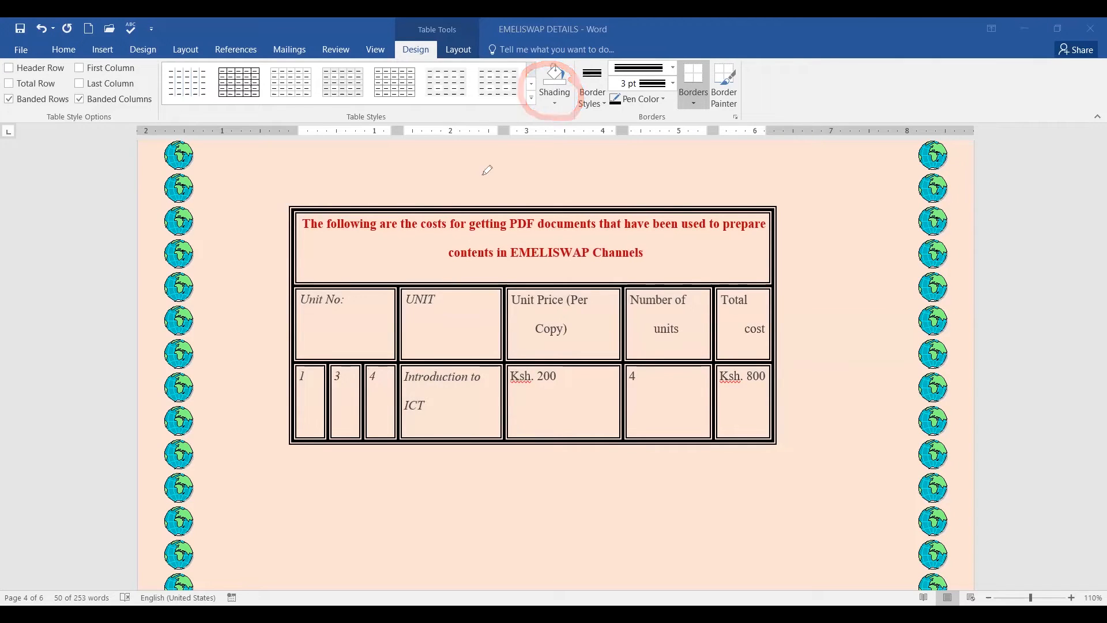
pyautogui.click(284, 200)
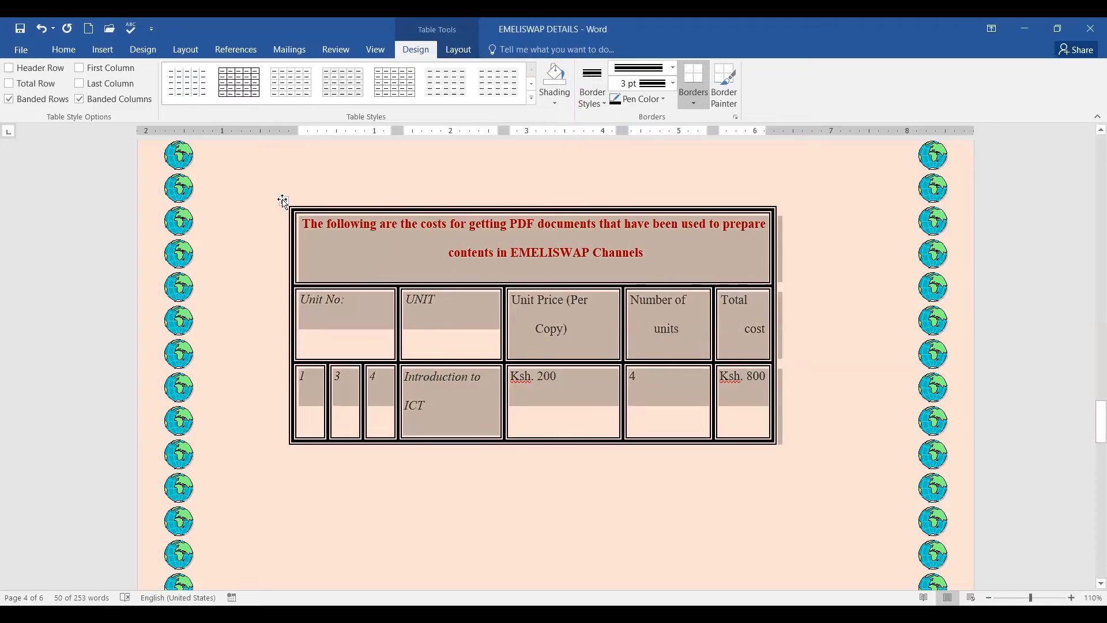
pyautogui.click(556, 106)
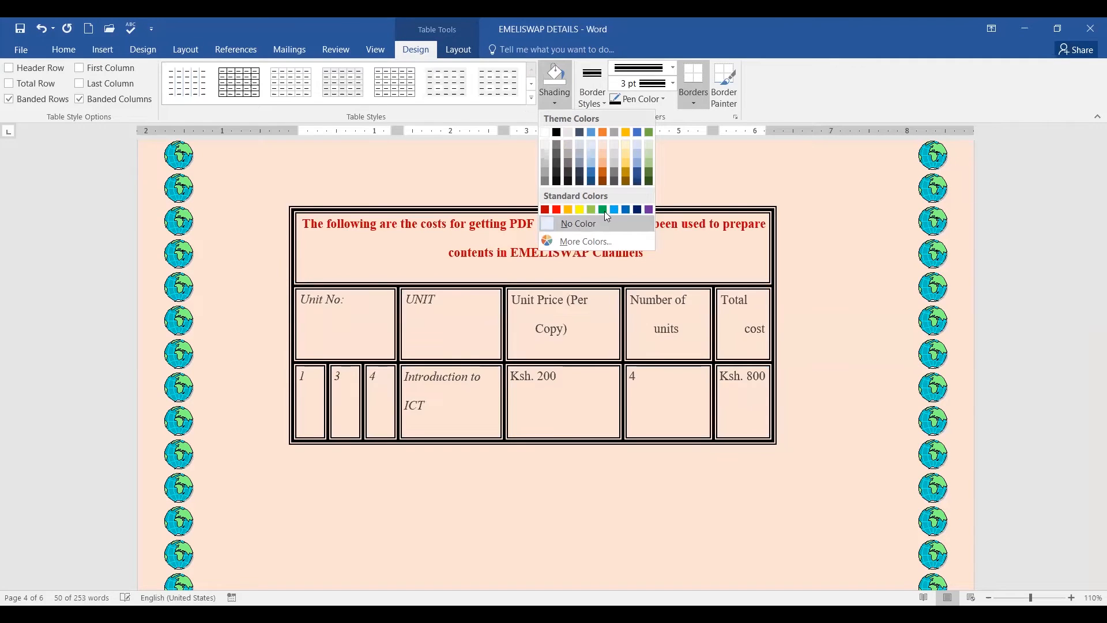
pyautogui.click(581, 242)
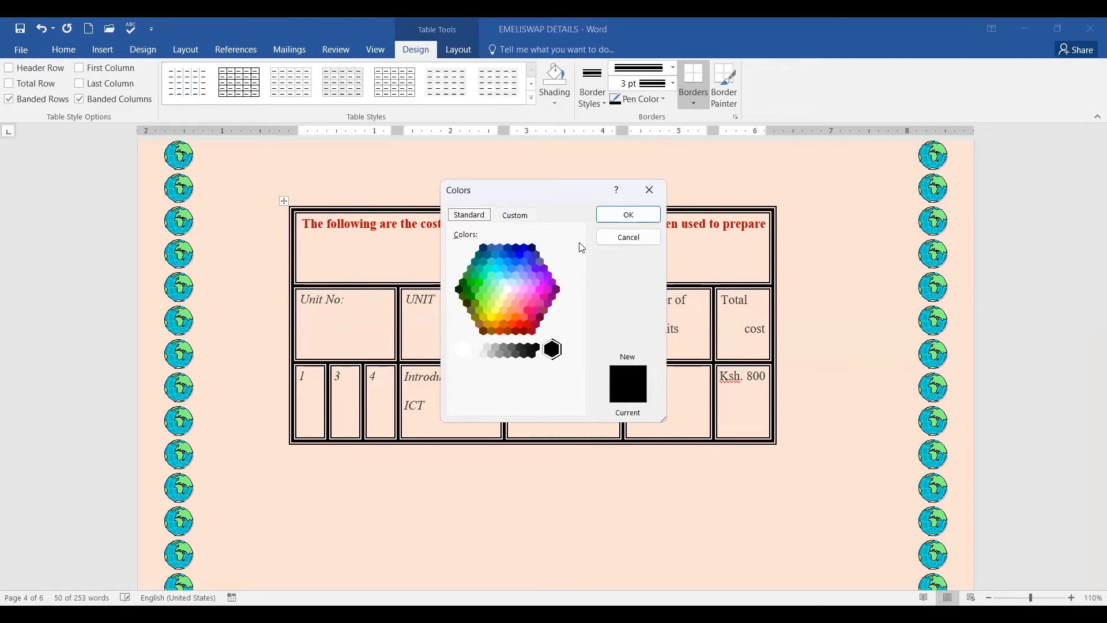
pyautogui.click(524, 290)
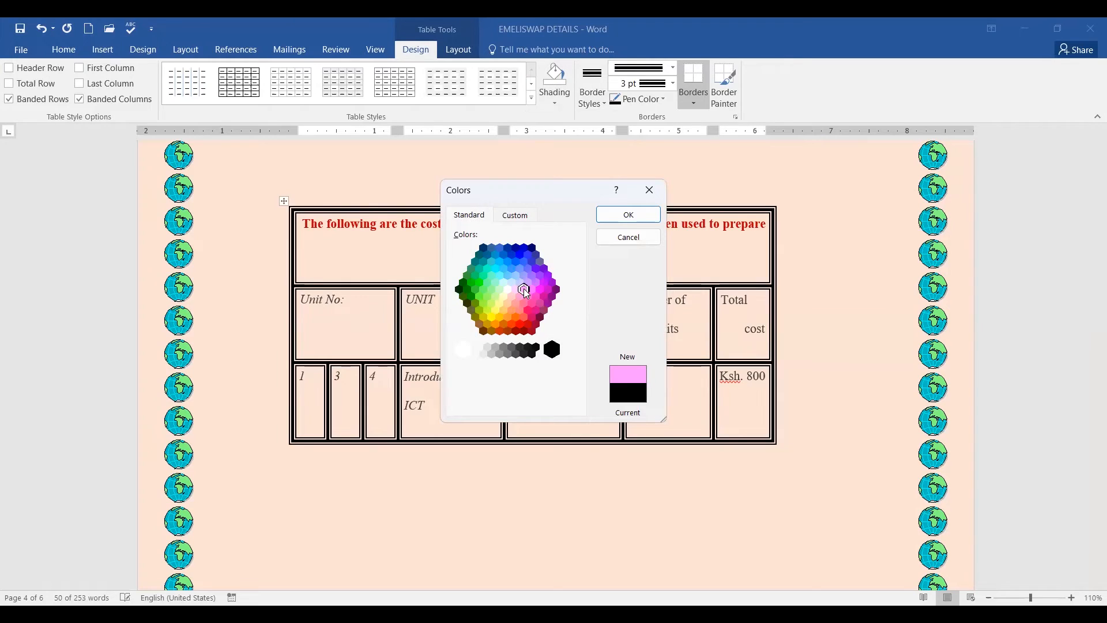
pyautogui.click(631, 217)
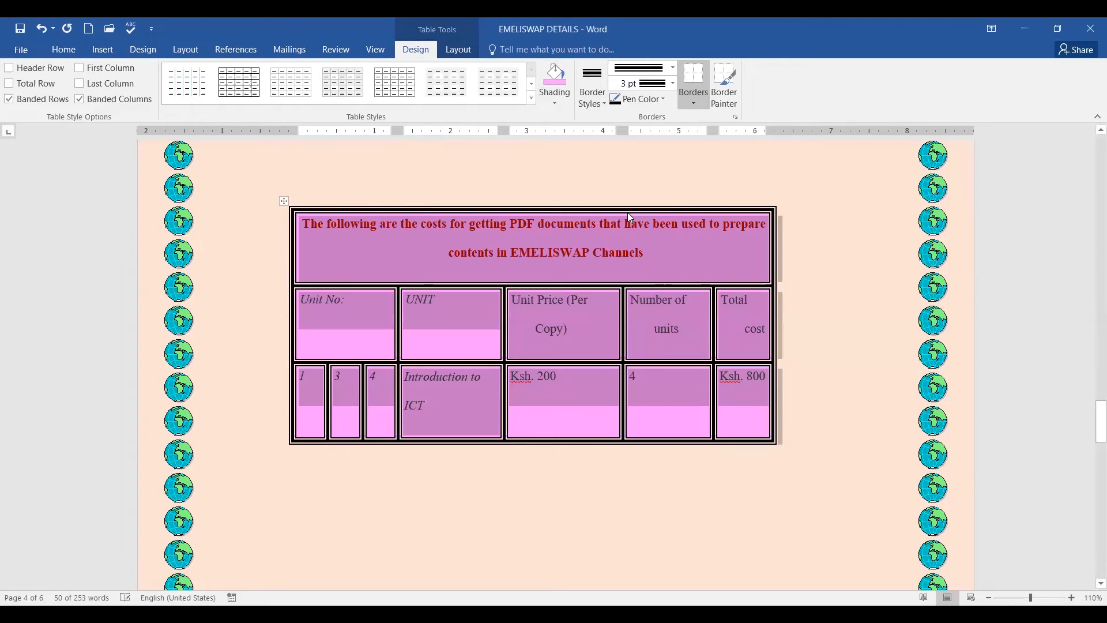
pyautogui.click(668, 341)
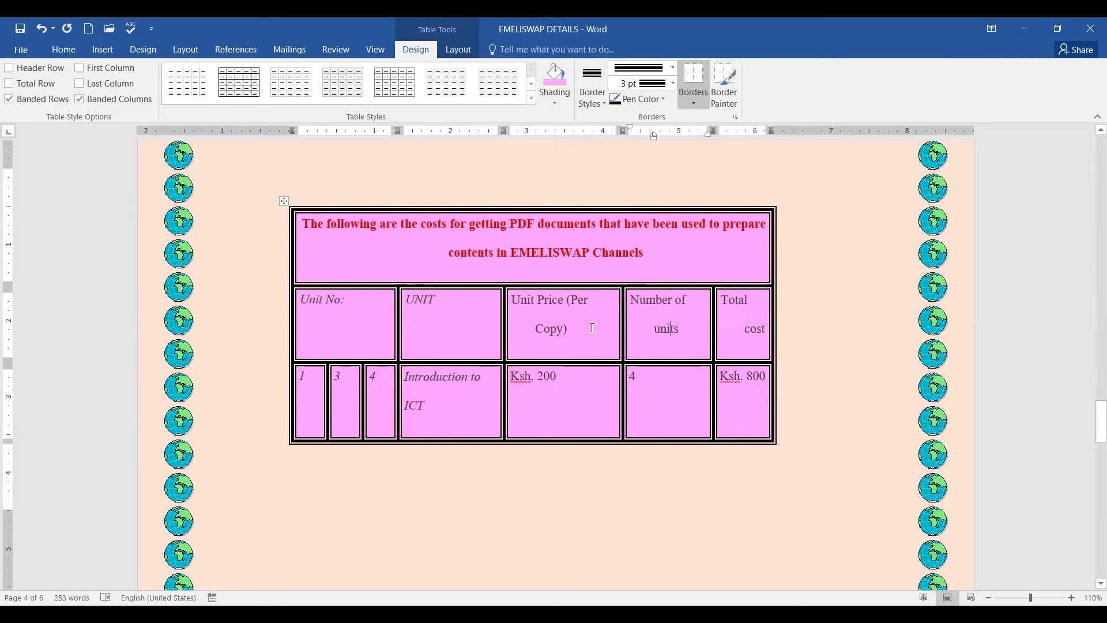
# - Shade only the "Unit No:" header cell with the standard yellow
pyautogui.click(302, 299)
pyautogui.click(352, 304)
pyautogui.moveTo(300, 298); pyautogui.dragTo(391, 320)
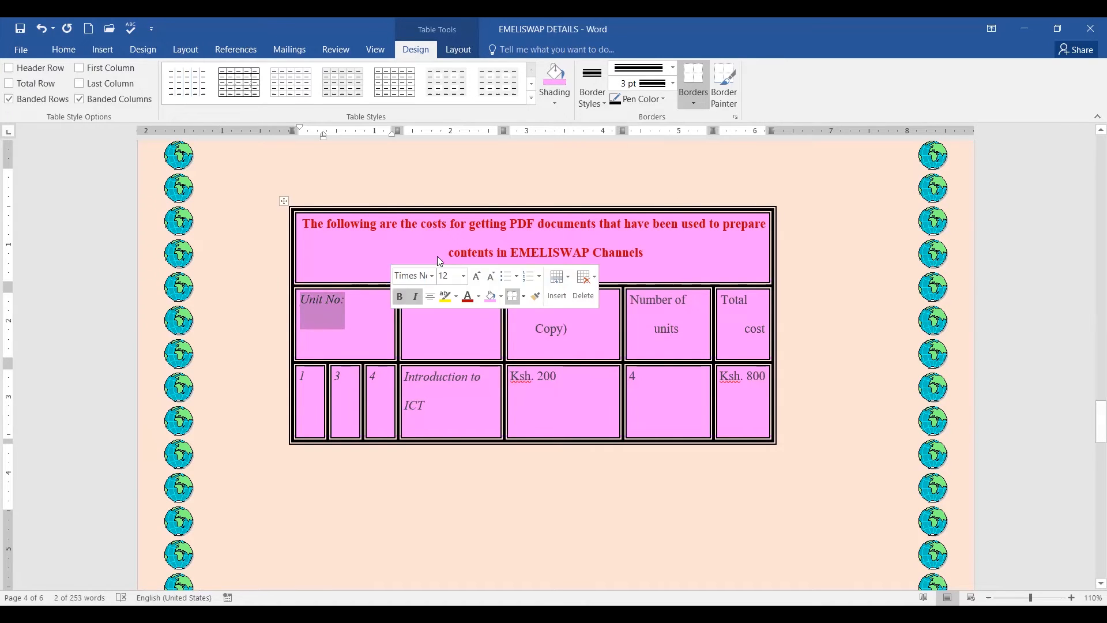
pyautogui.click(556, 104)
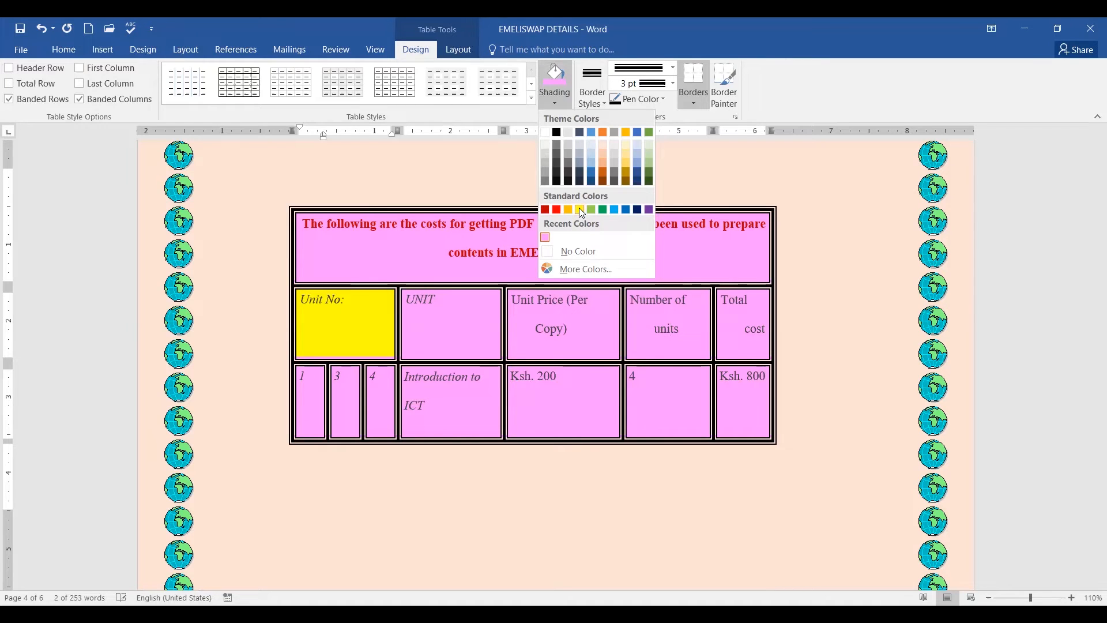
pyautogui.click(580, 209)
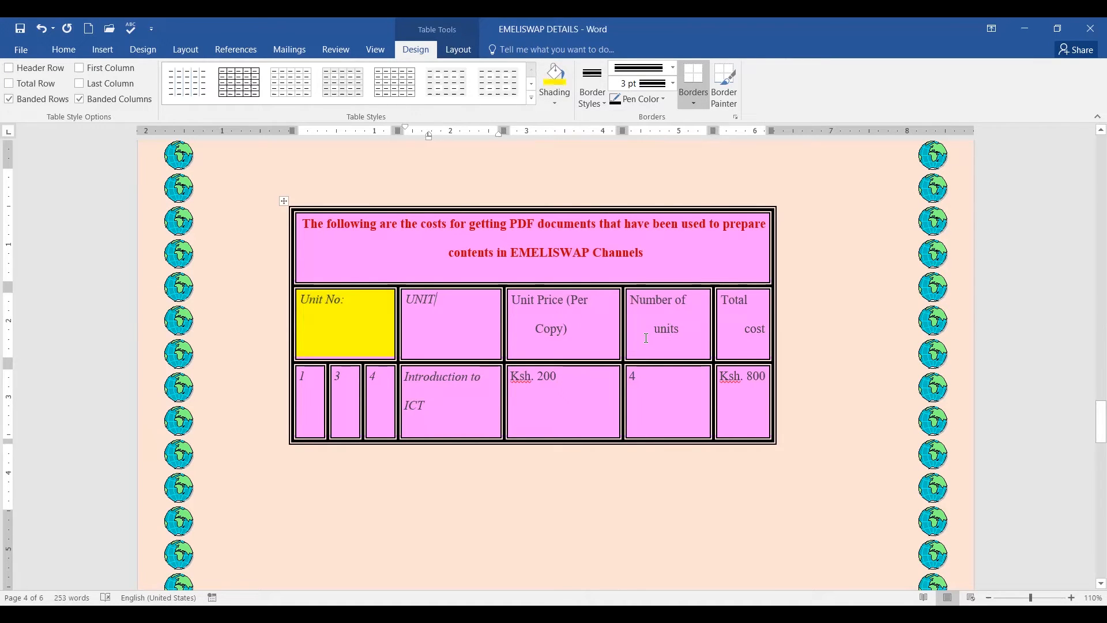
pyautogui.click(421, 316)
# - Shade the table's merged title row with the standard light blue
pyautogui.moveTo(304, 225); pyautogui.dragTo(721, 269)
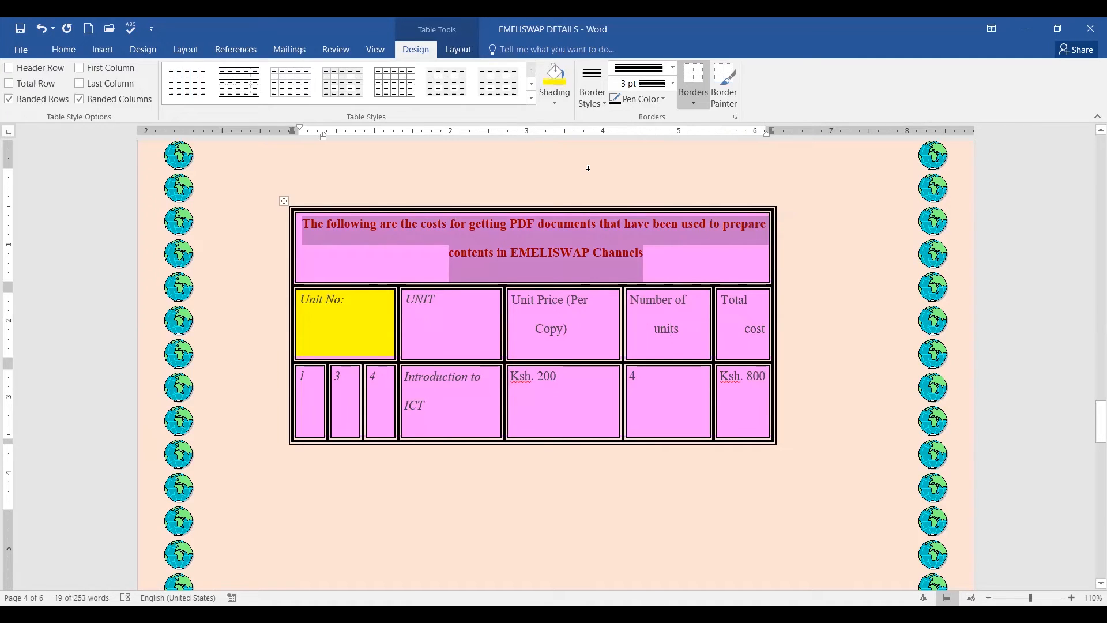
pyautogui.click(556, 105)
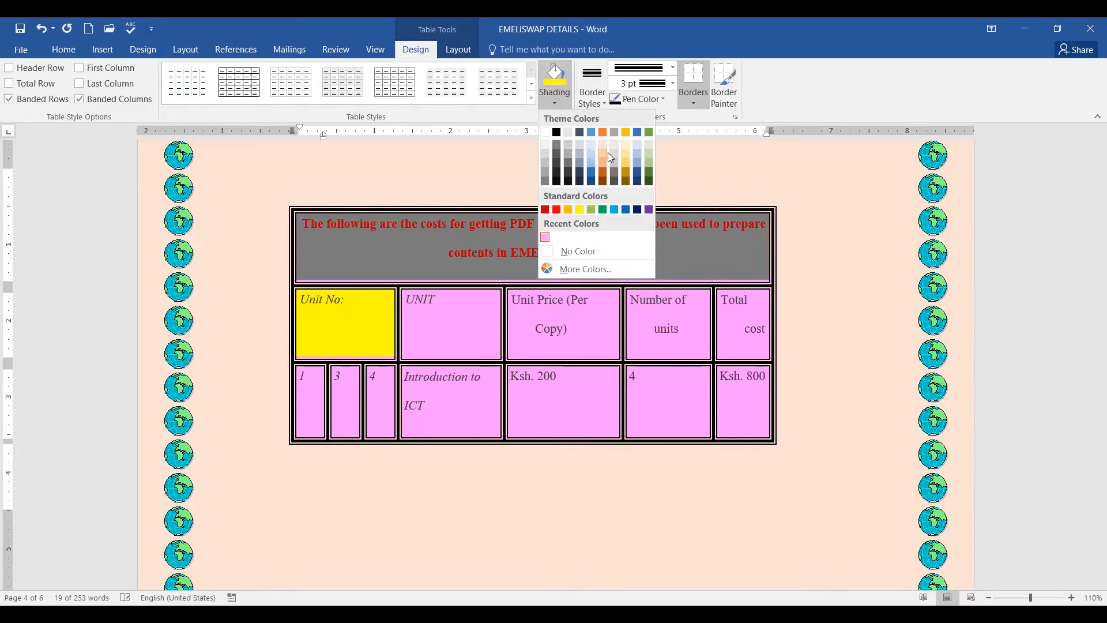
pyautogui.click(613, 209)
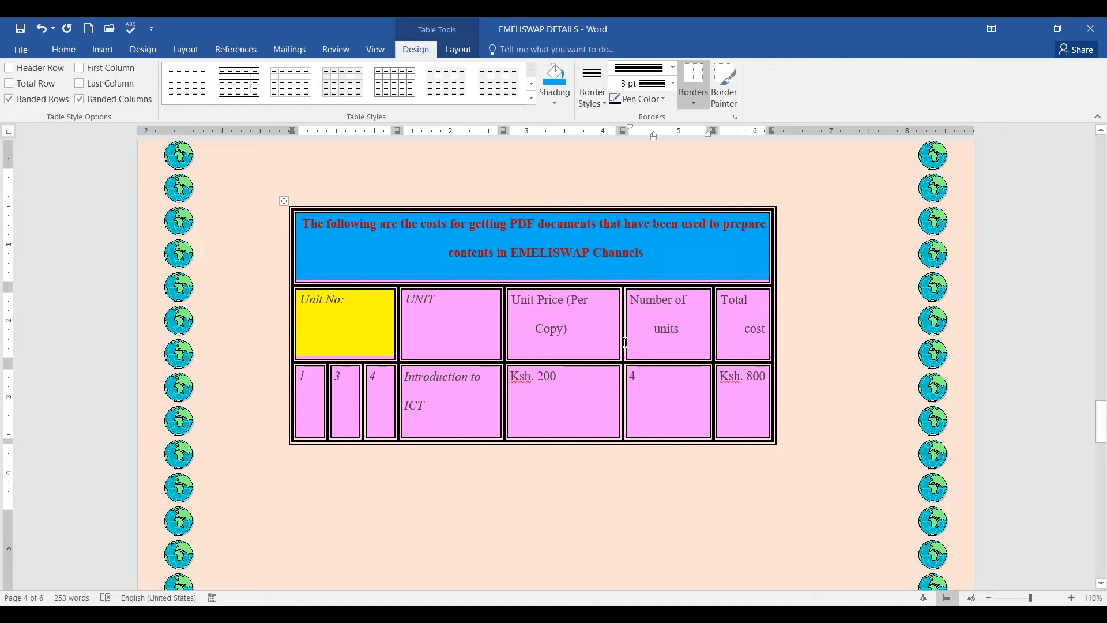
# - Shade the "Total cost" and "Ksh. 800" cells light green from the extended standard palette and save the document
pyautogui.click(749, 306)
pyautogui.moveTo(726, 301); pyautogui.dragTo(768, 419)
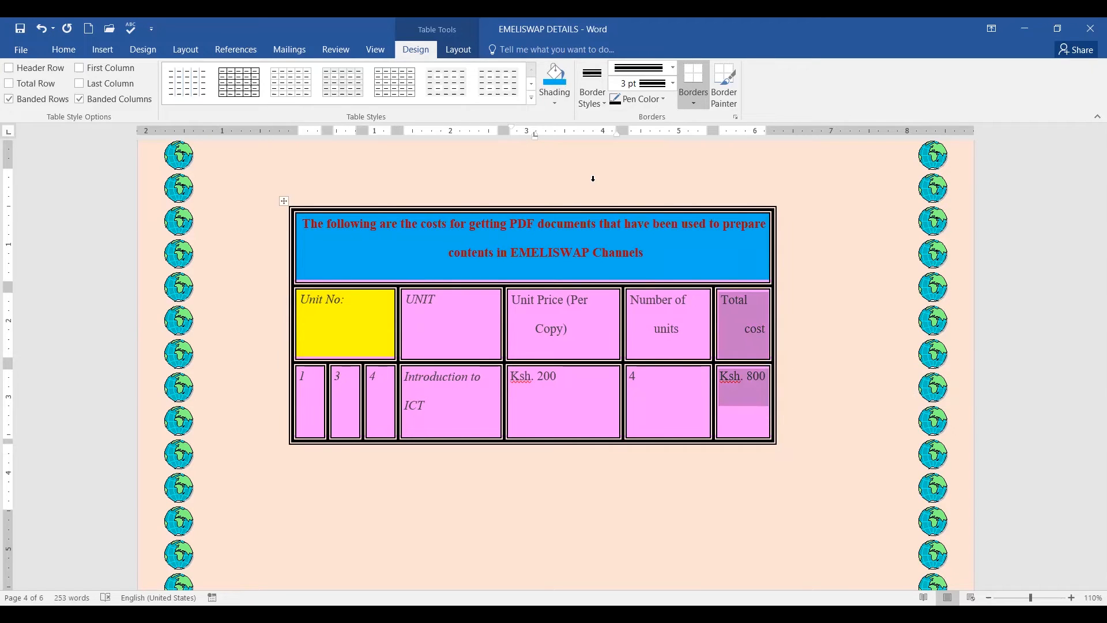
pyautogui.click(555, 106)
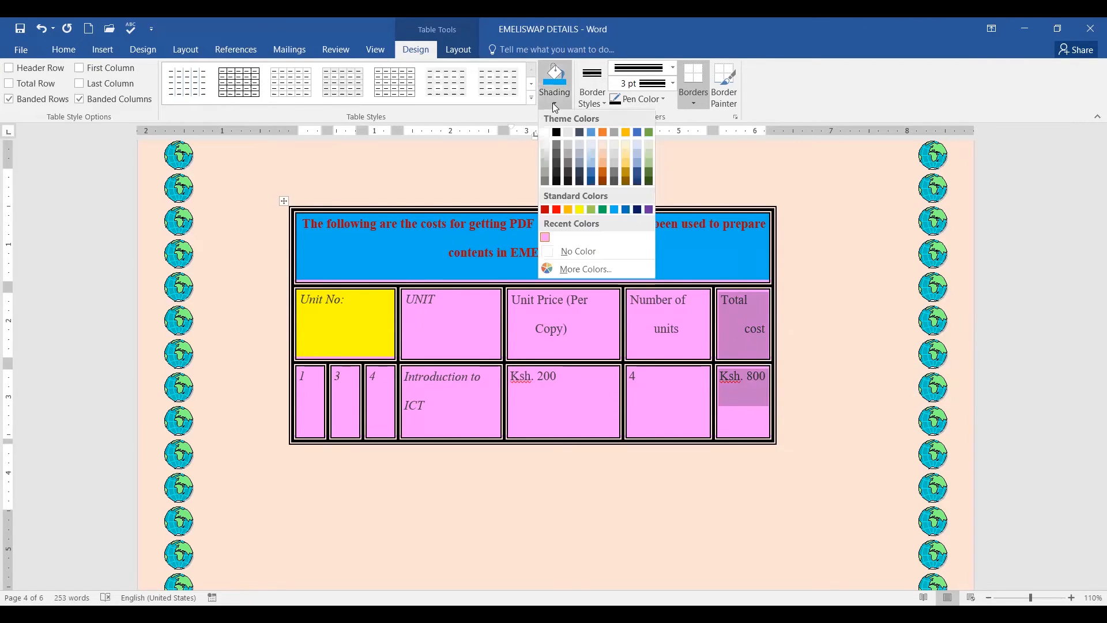
pyautogui.click(594, 269)
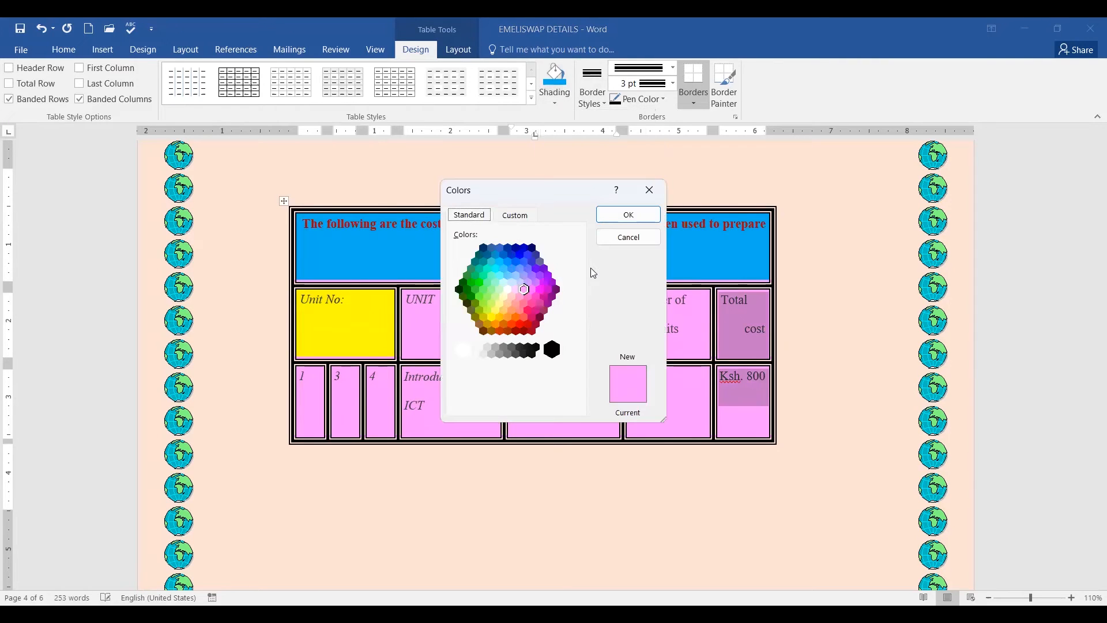
pyautogui.click(496, 283)
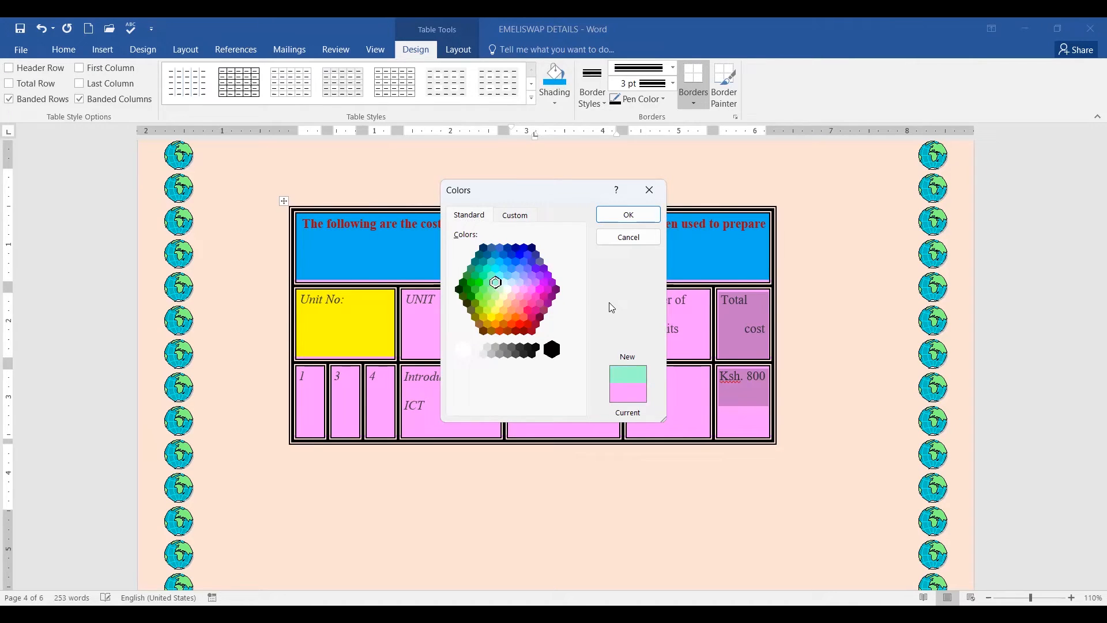
pyautogui.click(629, 214)
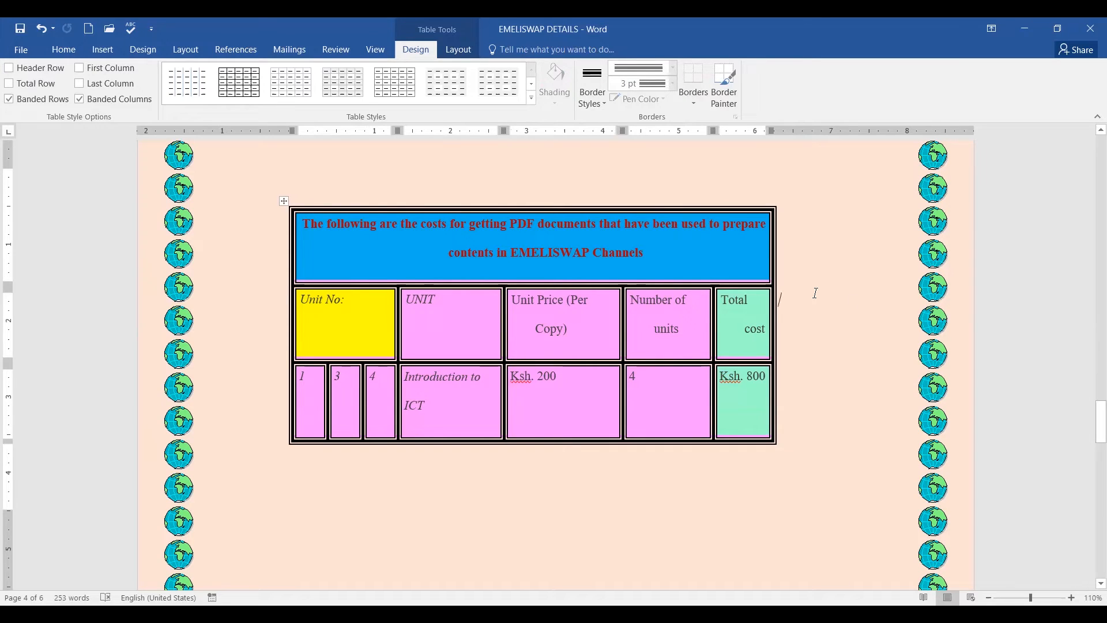
pyautogui.click(20, 28)
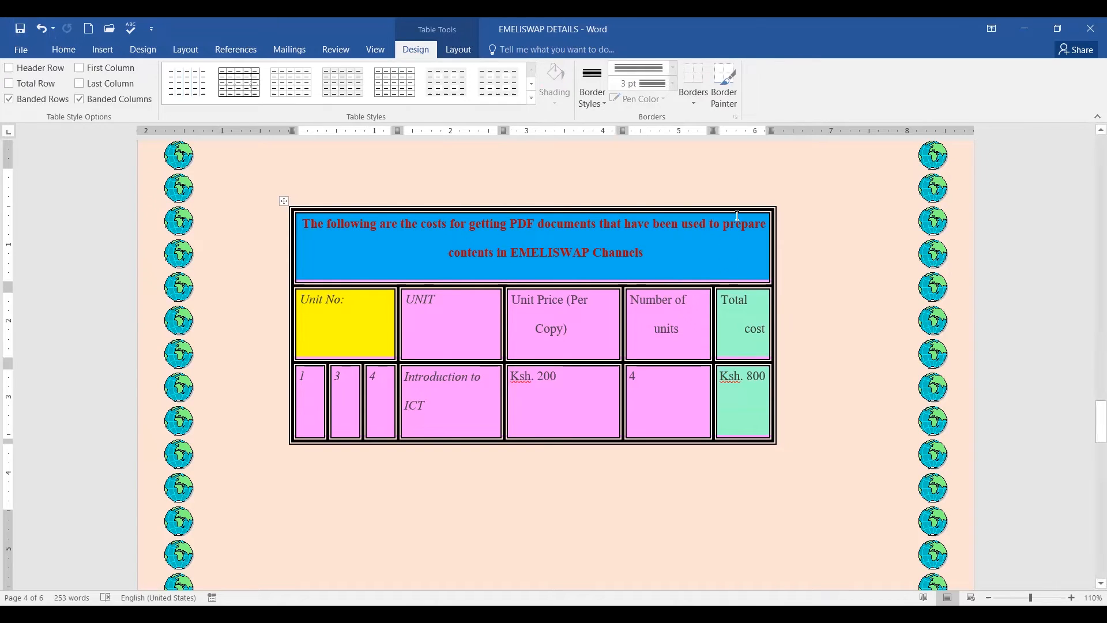
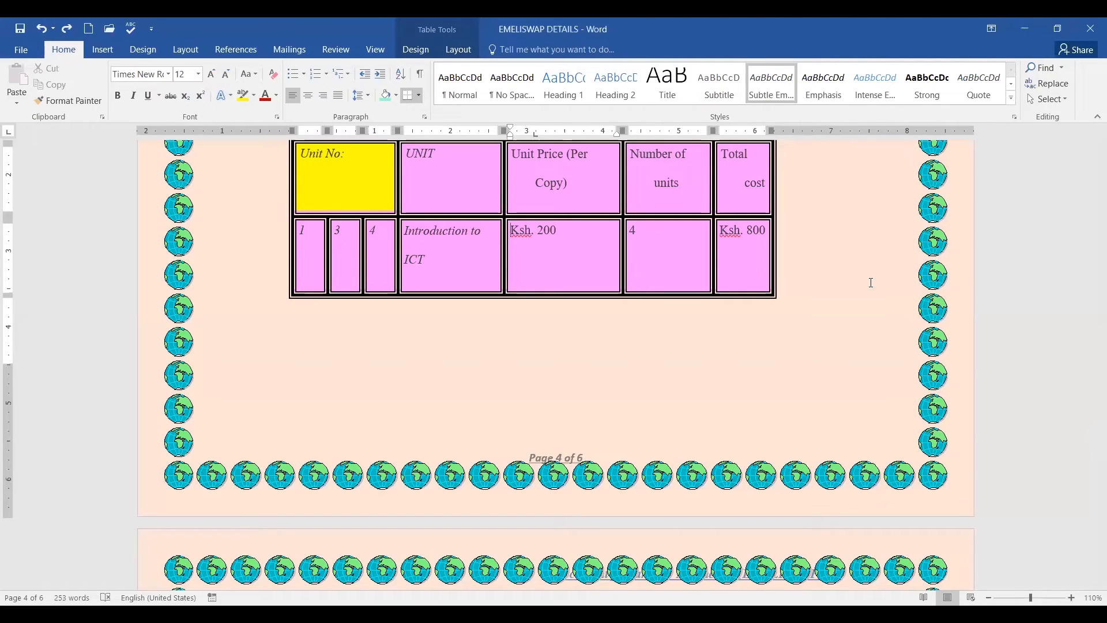
# - Examine the costs table across pages 4 and 5 and the list of YouTube videos on page 6
pyautogui.scroll(-5, 849, 301)
pyautogui.scroll(15, 827, 236)
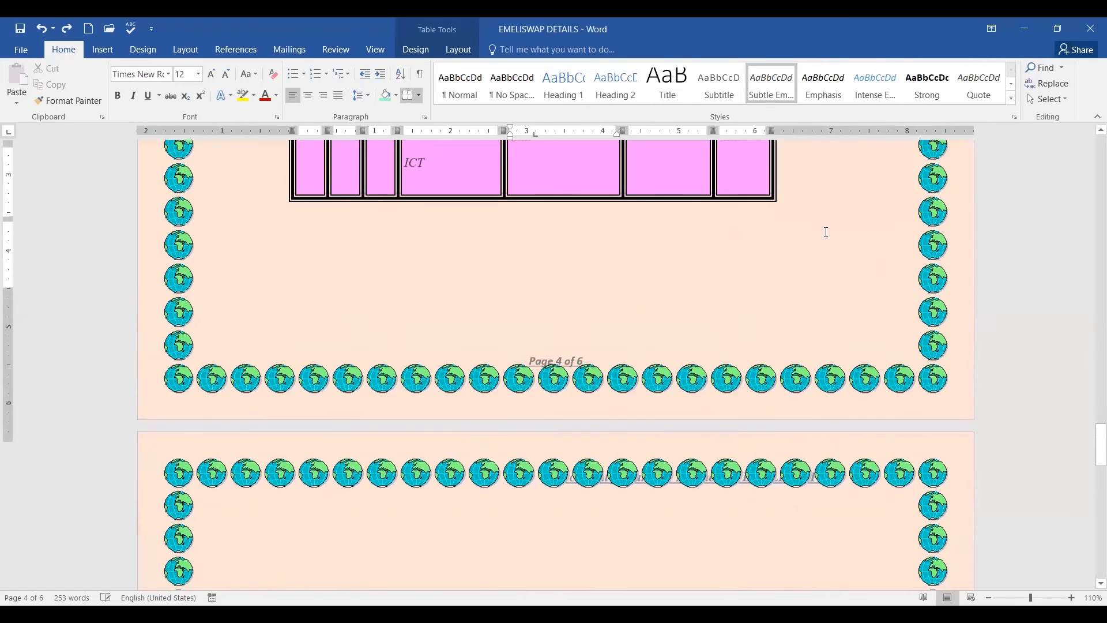
pyautogui.scroll(-7, 826, 229)
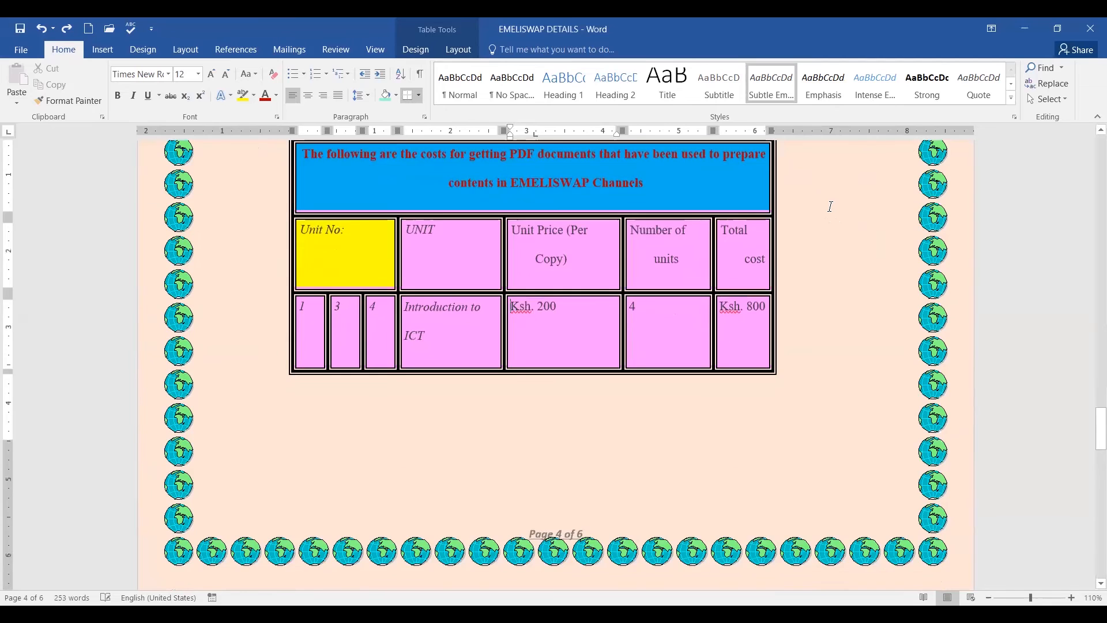
pyautogui.scroll(-6, 831, 205)
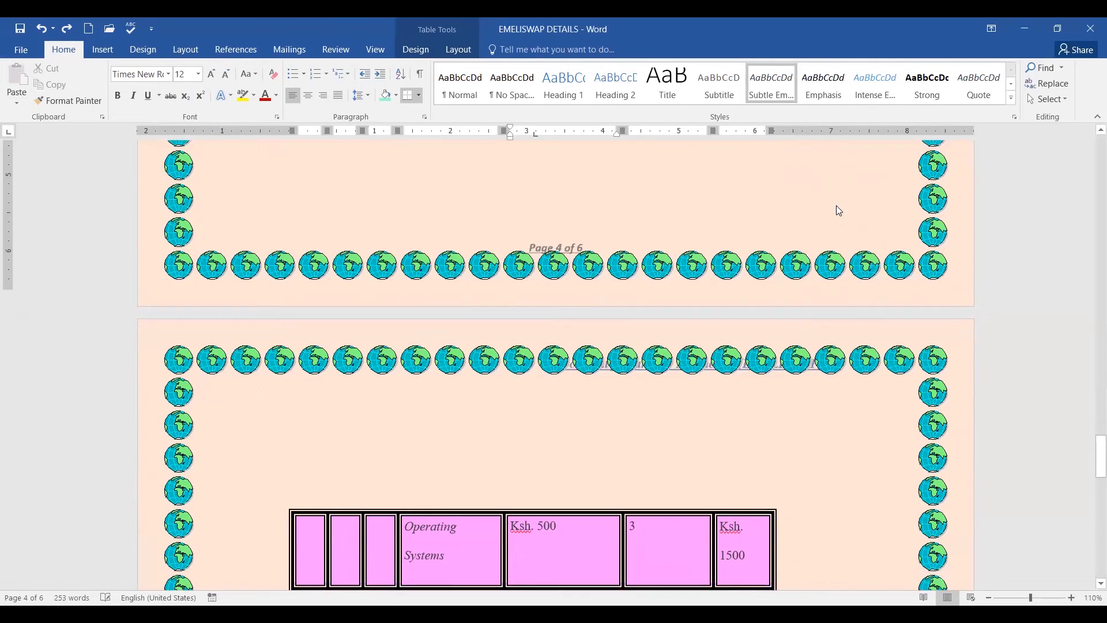
pyautogui.scroll(-2, 838, 210)
pyautogui.scroll(-4, 808, 210)
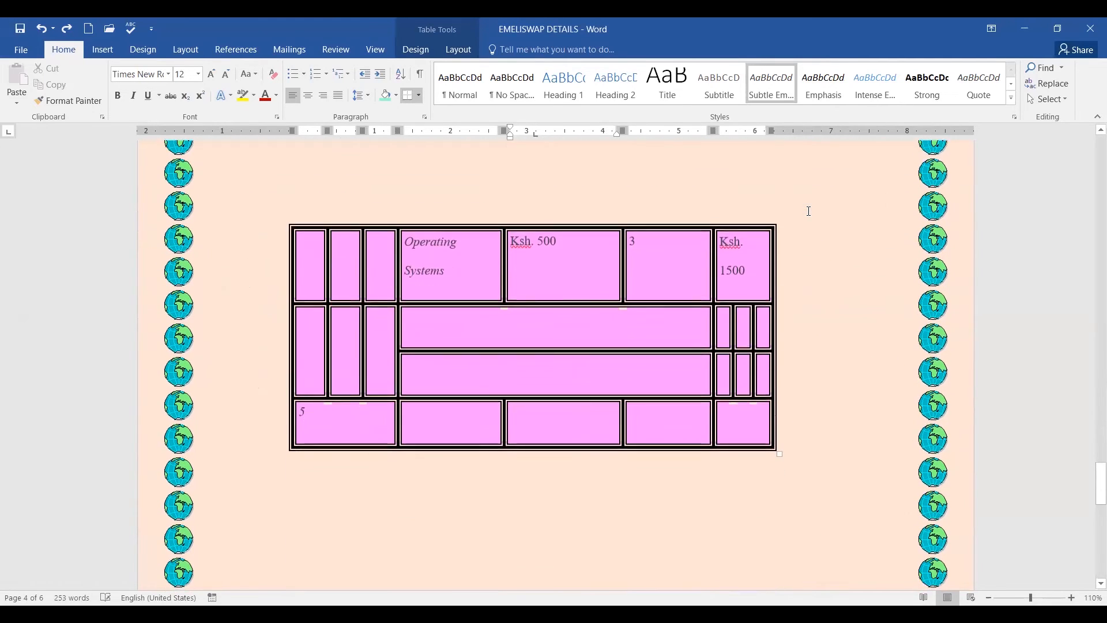
pyautogui.scroll(2, 808, 210)
pyautogui.scroll(3, 808, 212)
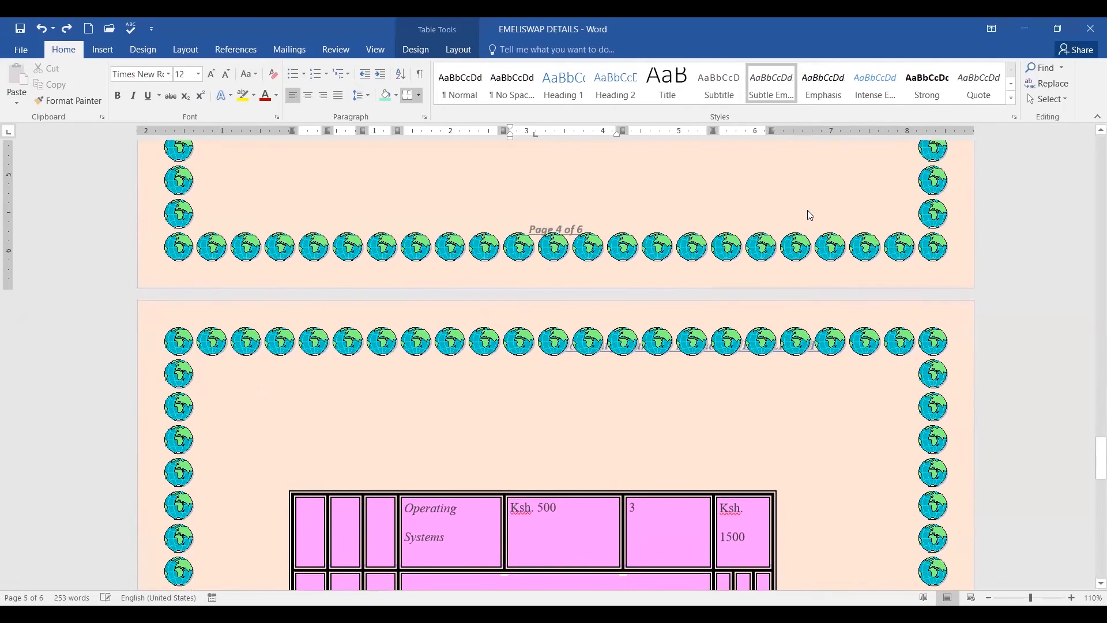
pyautogui.scroll(-7, 807, 210)
pyautogui.scroll(-5, 845, 183)
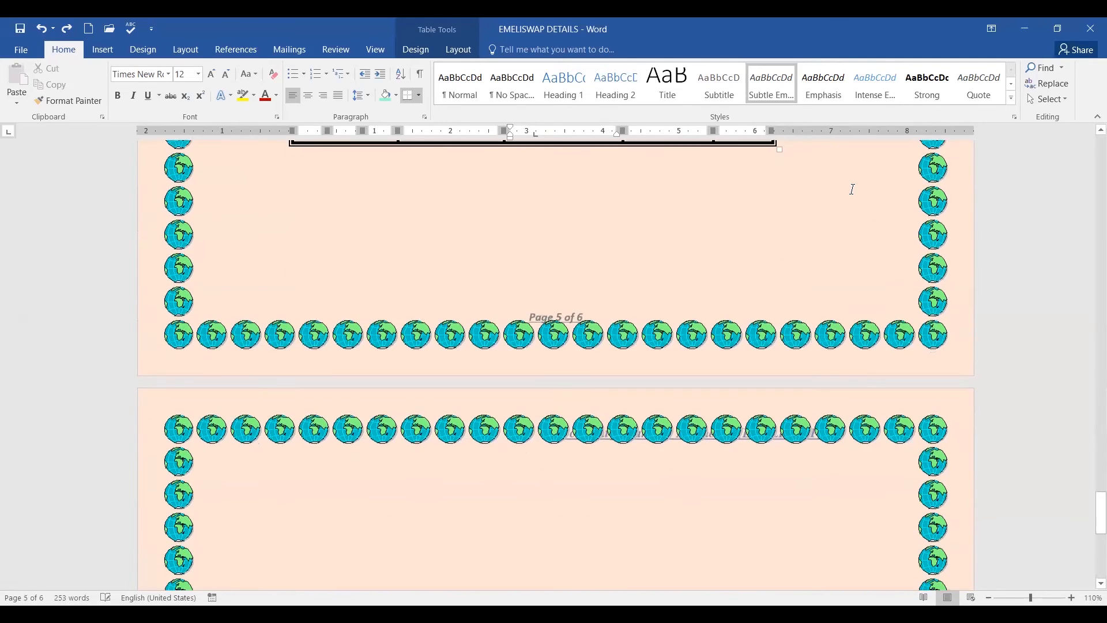
pyautogui.scroll(-4, 849, 211)
pyautogui.scroll(-6, 849, 212)
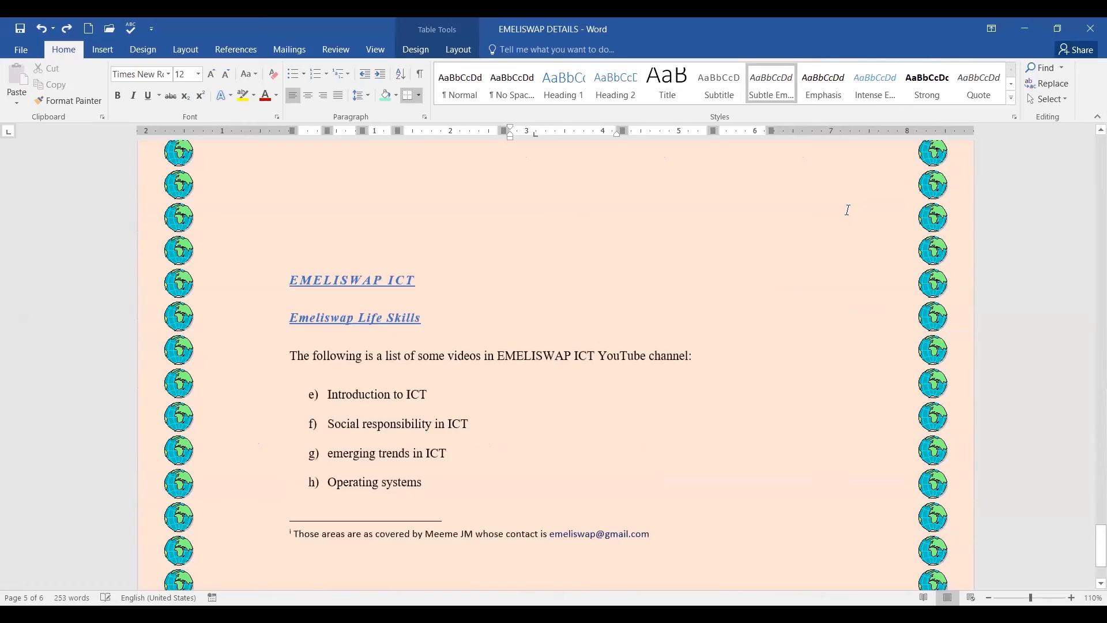
pyautogui.scroll(3, 848, 209)
pyautogui.scroll(-3, 848, 209)
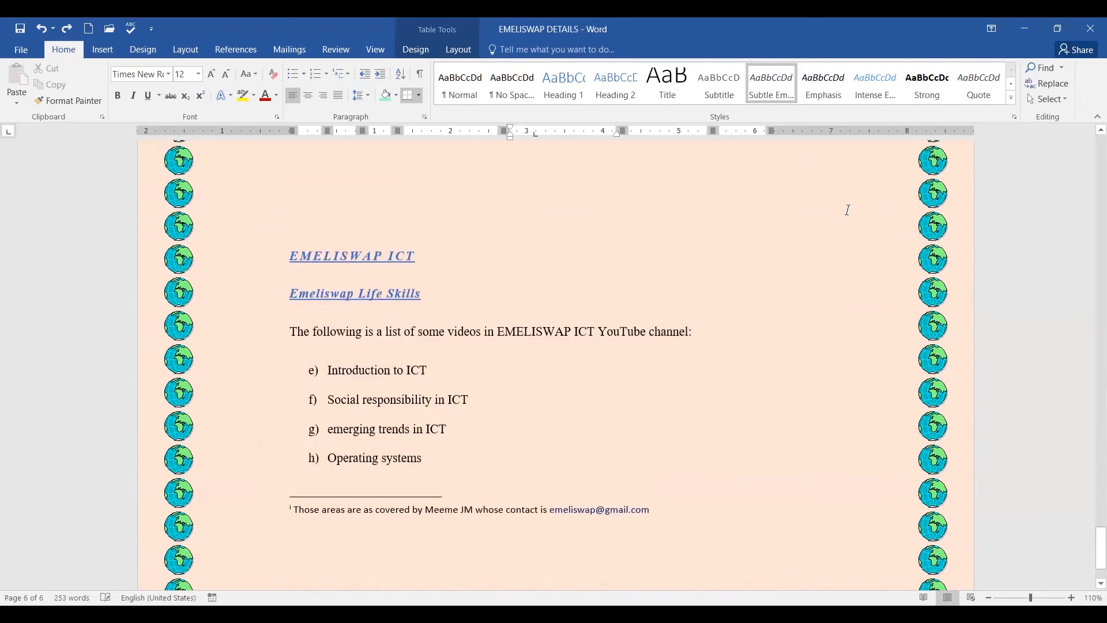
# - Select the four lettered video titles from "Introduction to ICT" to "Operating systems" and open the Convert Text to Table settings
pyautogui.click(348, 279)
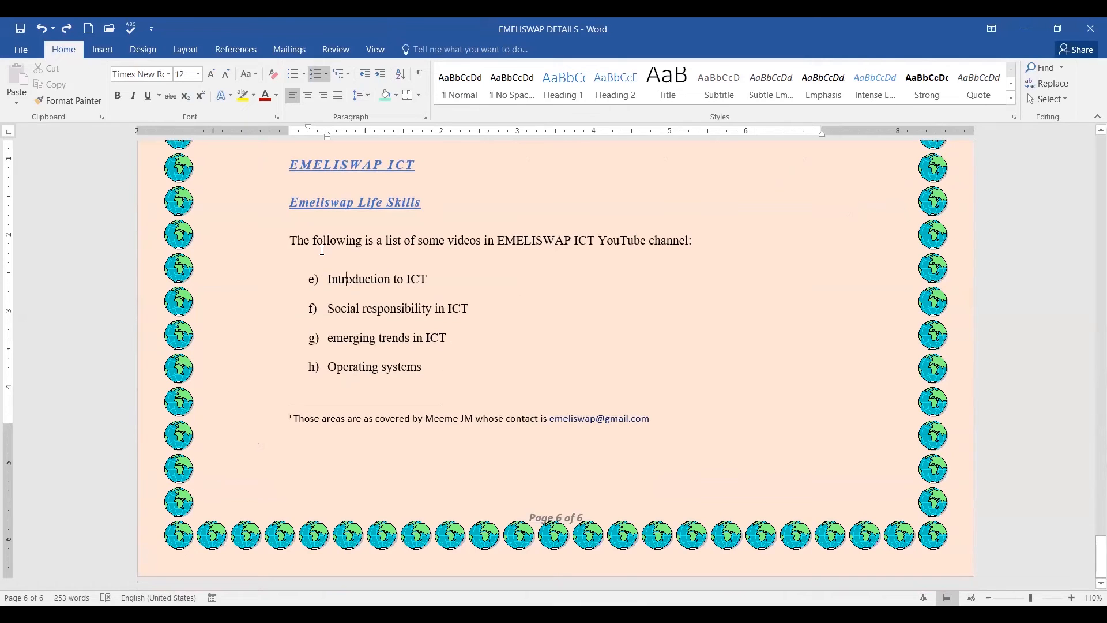
pyautogui.moveTo(330, 264); pyautogui.dragTo(492, 387)
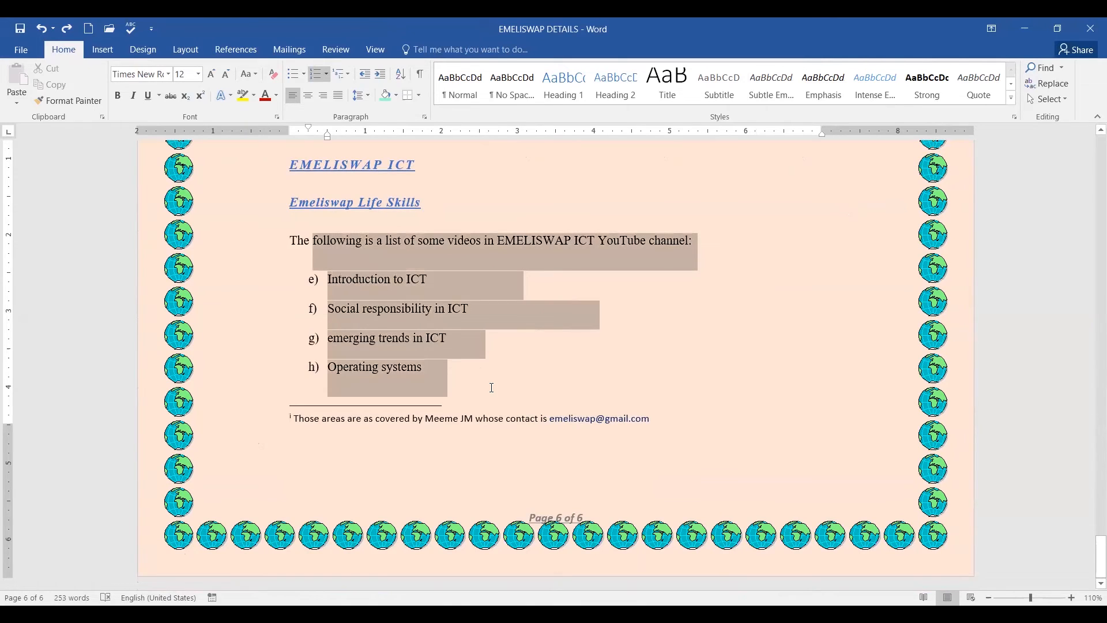
pyautogui.click(757, 289)
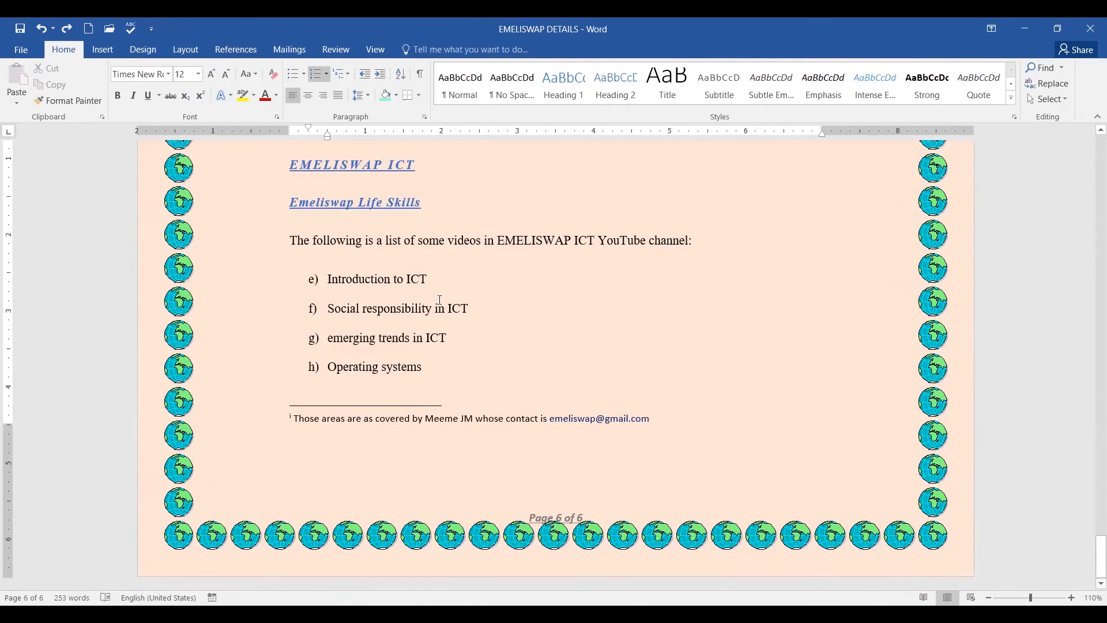
pyautogui.click(327, 279)
pyautogui.moveTo(324, 279); pyautogui.dragTo(440, 381)
pyautogui.click(345, 280)
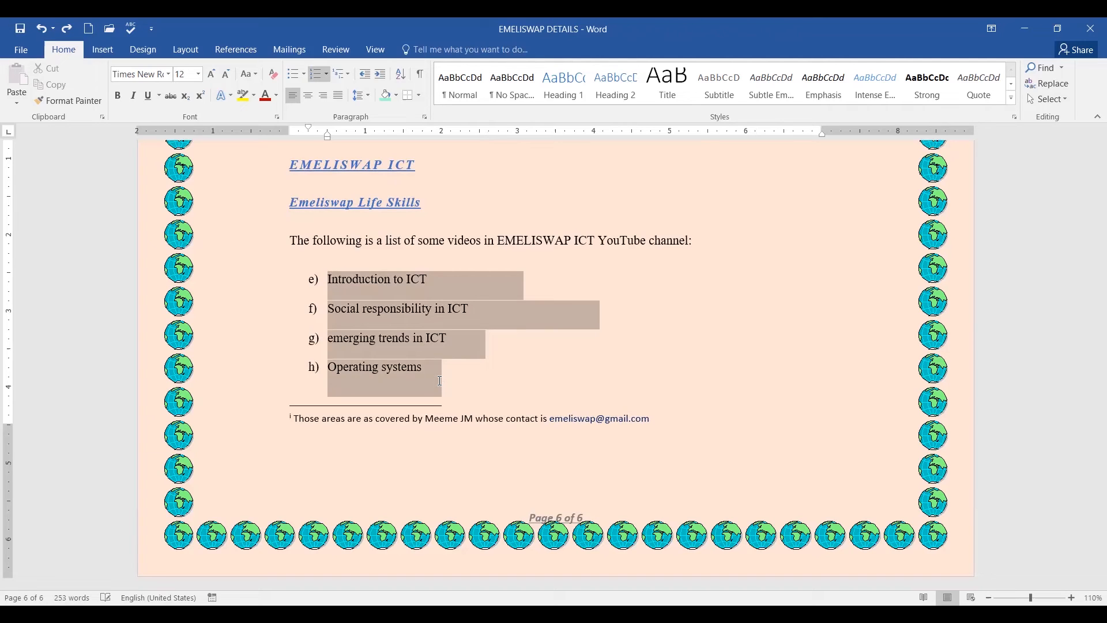
pyautogui.moveTo(440, 380); pyautogui.dragTo(440, 381)
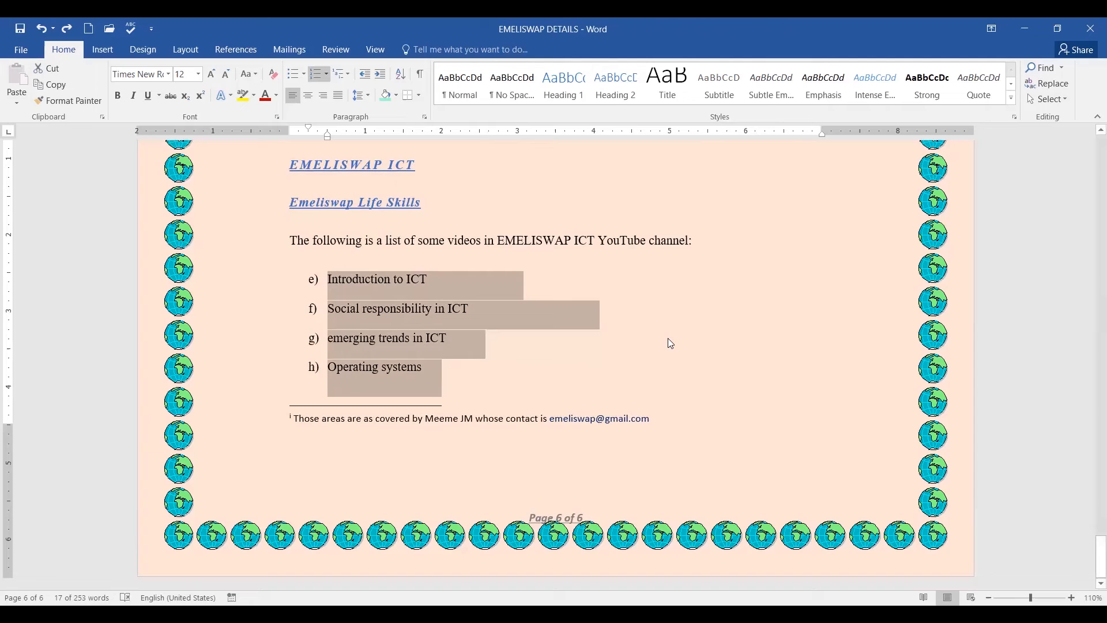
pyautogui.click(104, 51)
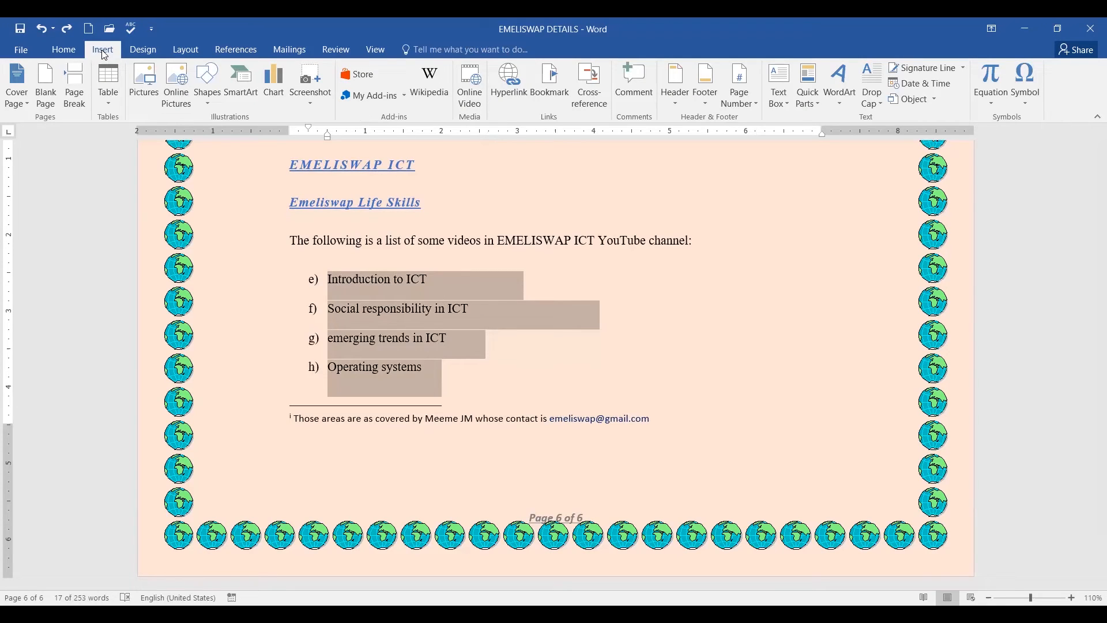
pyautogui.click(110, 108)
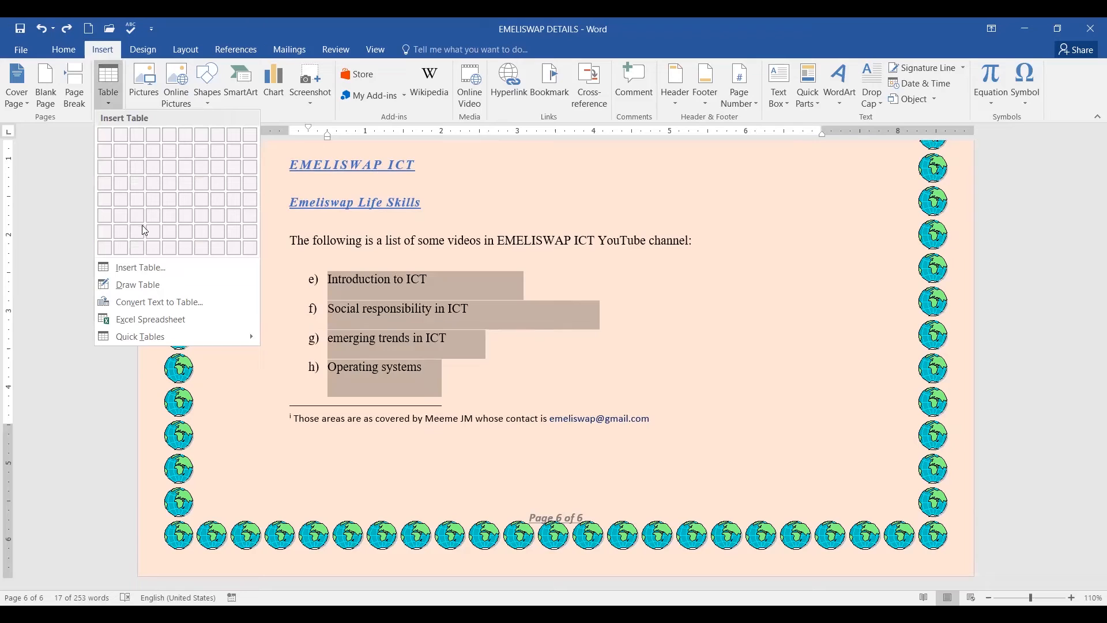
pyautogui.click(183, 302)
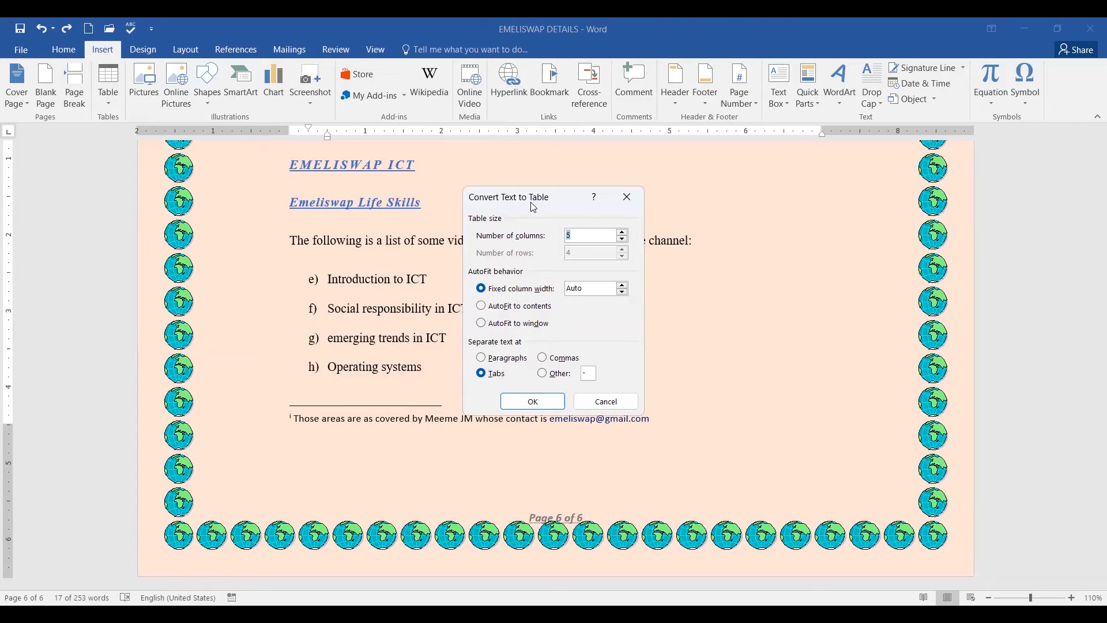
pyautogui.moveTo(525, 199); pyautogui.dragTo(663, 194)
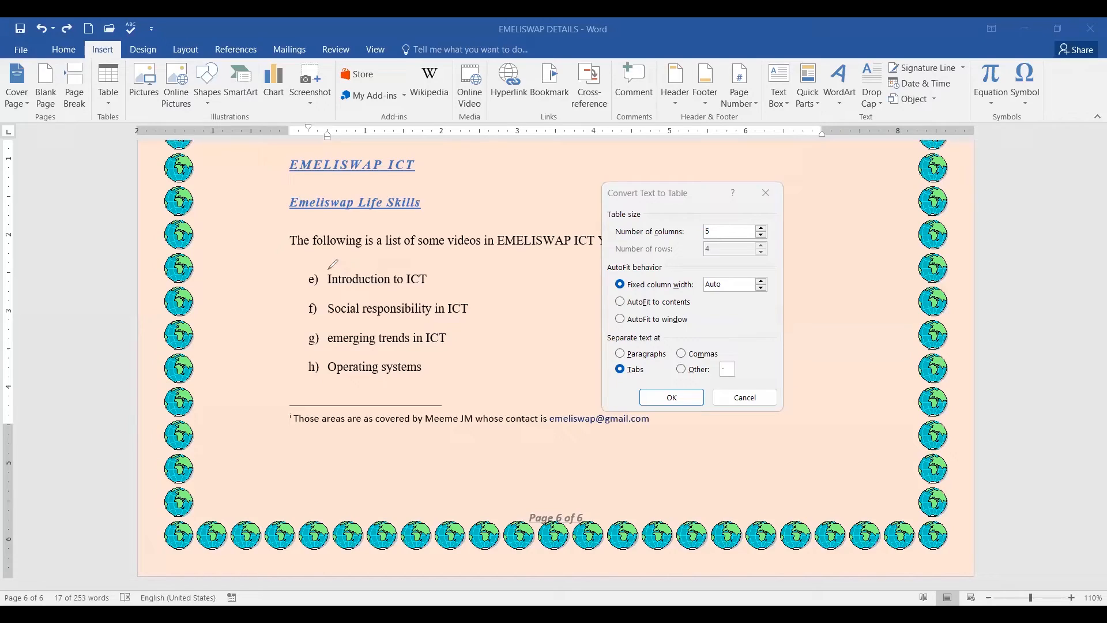
pyautogui.moveTo(310, 260)
pyautogui.mouseDown()
pyautogui.moveTo(439, 263)
pyautogui.moveTo(470, 298)
pyautogui.moveTo(461, 372)
pyautogui.moveTo(444, 387)
pyautogui.moveTo(318, 383)
pyautogui.moveTo(309, 346)
pyautogui.moveTo(324, 253)
pyautogui.mouseUp()
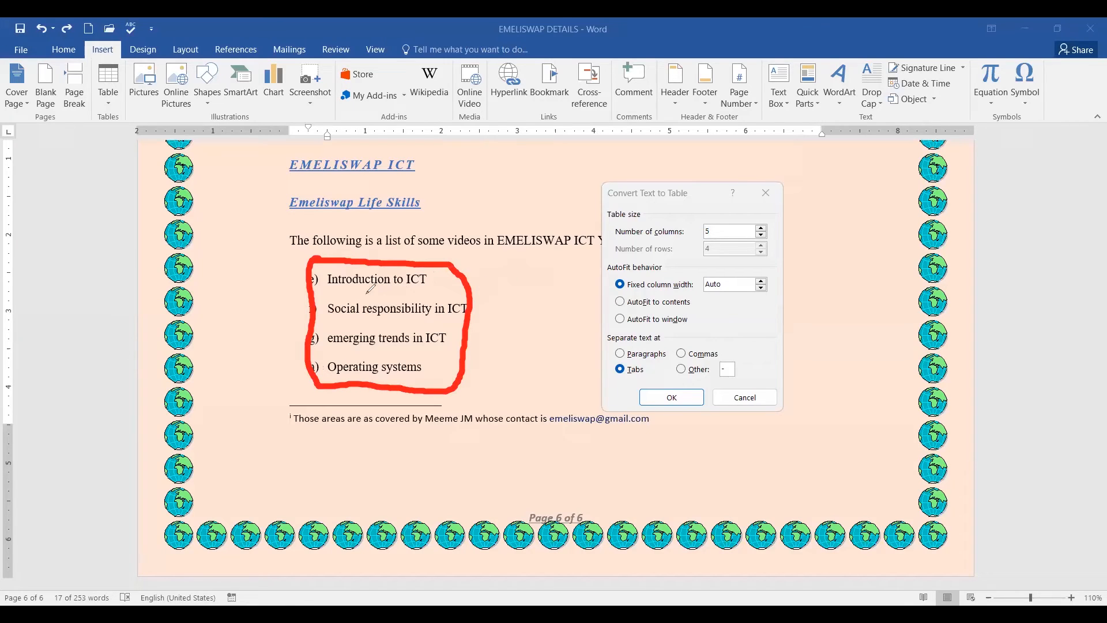
pyautogui.moveTo(328, 291); pyautogui.dragTo(419, 293)
pyautogui.moveTo(357, 321)
pyautogui.mouseDown()
pyautogui.moveTo(342, 321)
pyautogui.moveTo(454, 328)
pyautogui.mouseUp()
pyautogui.moveTo(341, 352); pyautogui.dragTo(426, 353)
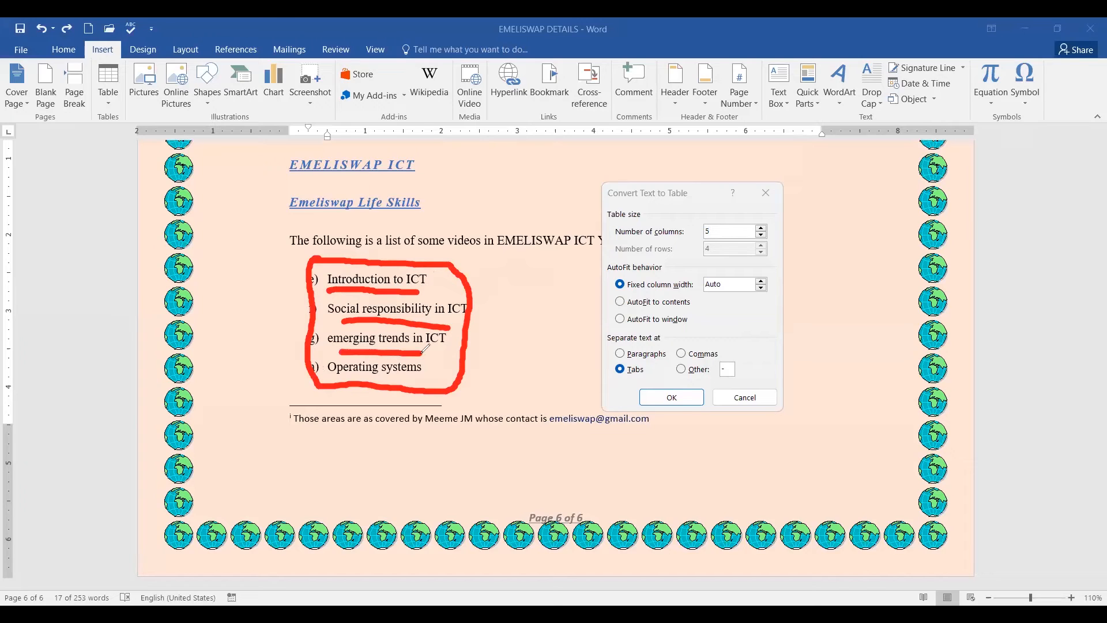
pyautogui.moveTo(340, 382); pyautogui.dragTo(442, 385)
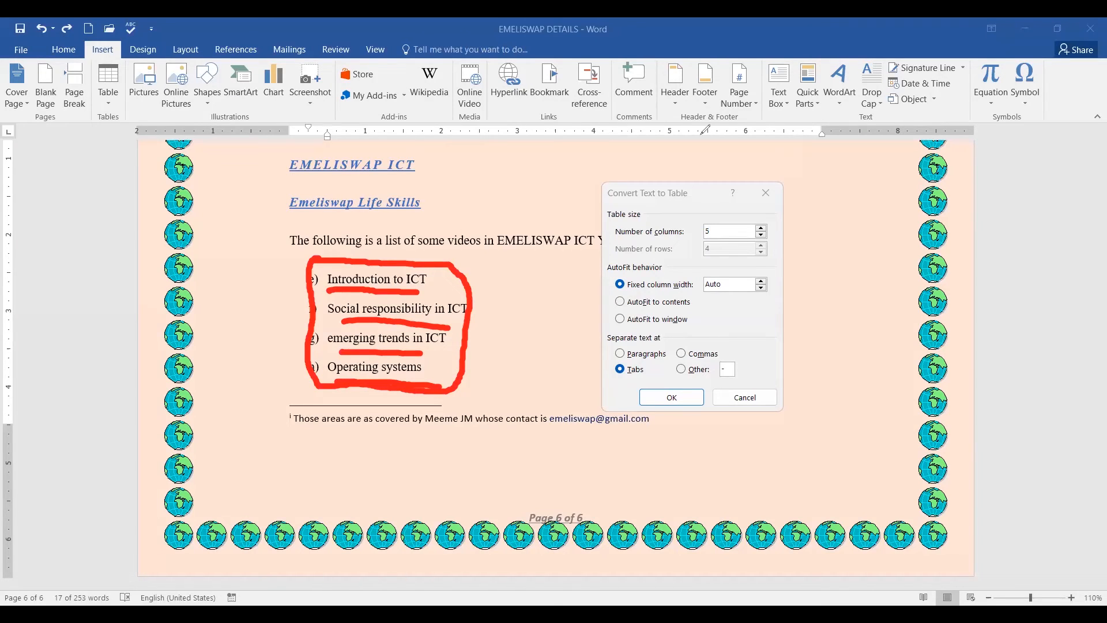
pyautogui.click(701, 135)
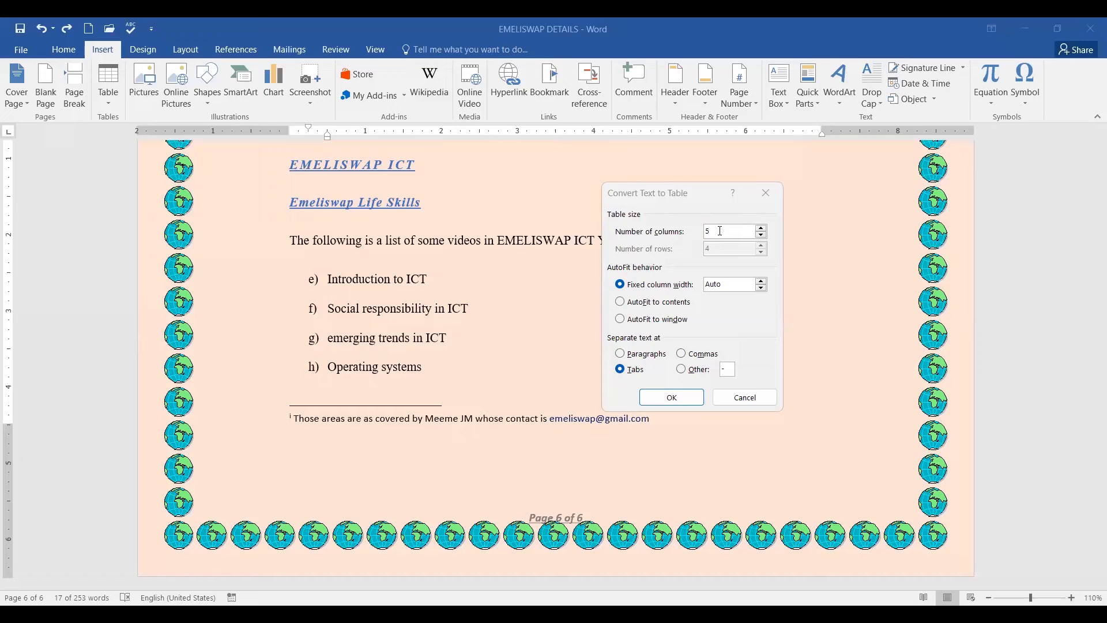
# - Convert the selected video list into a one-column table using AutoFit to contents, with text separated at paragraphs
pyautogui.click(784, 232)
pyautogui.click(762, 236)
pyautogui.click(628, 308)
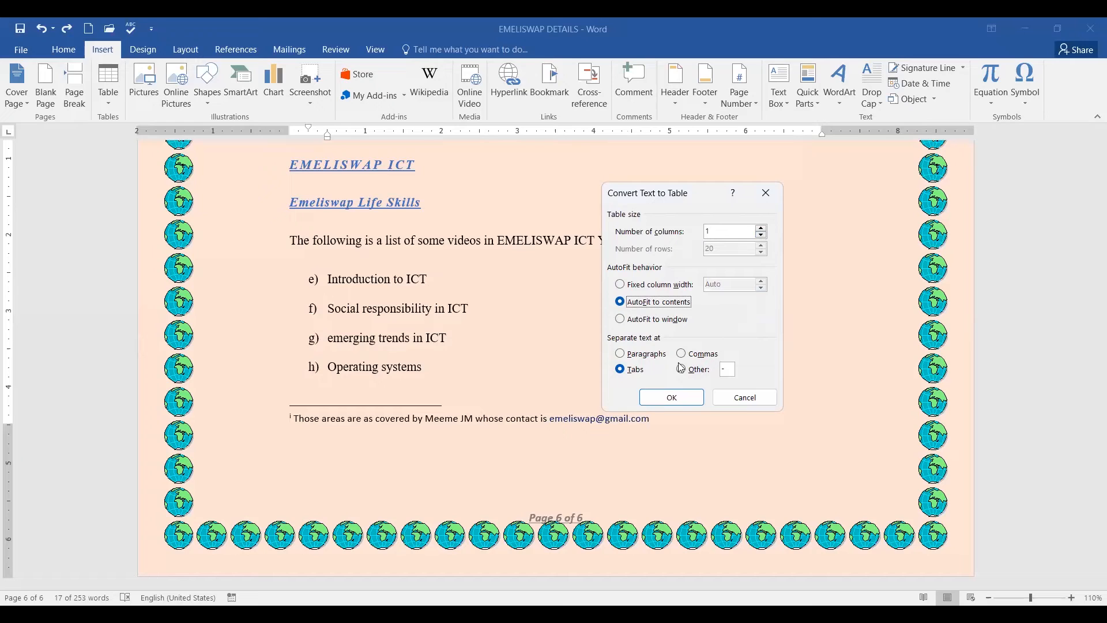
pyautogui.click(622, 354)
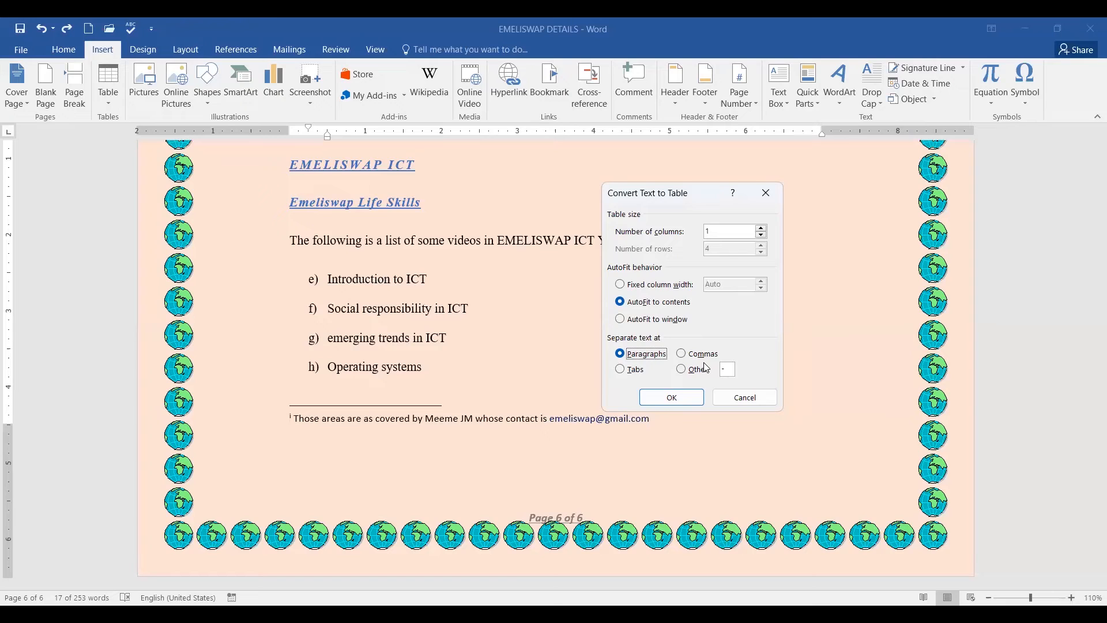
pyautogui.click(671, 400)
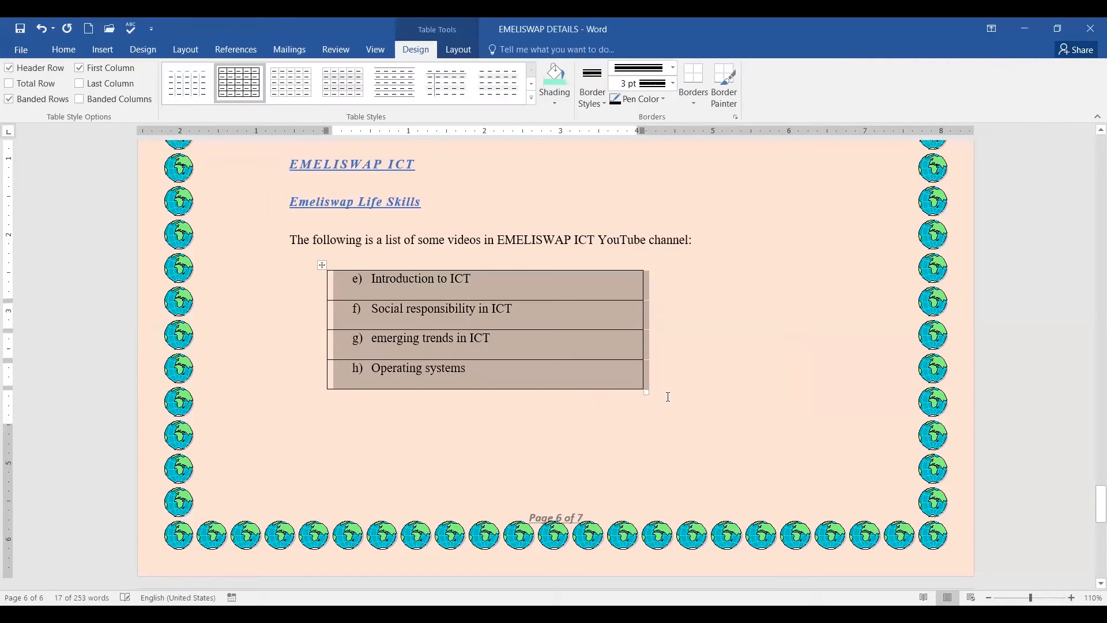
pyautogui.click(676, 351)
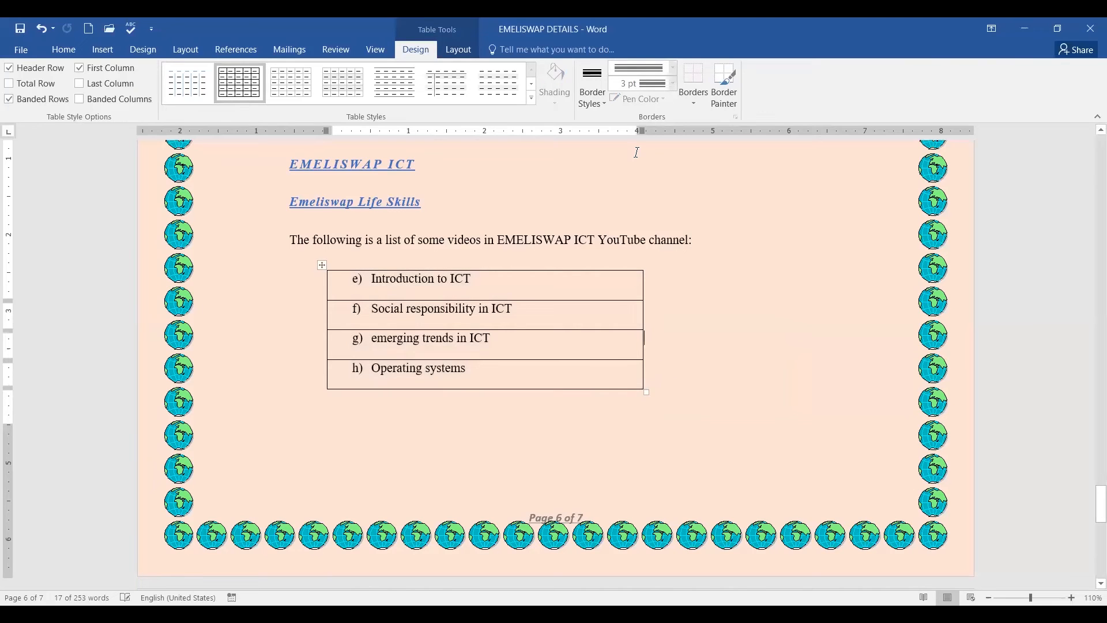
pyautogui.moveTo(648, 281); pyautogui.dragTo(759, 262)
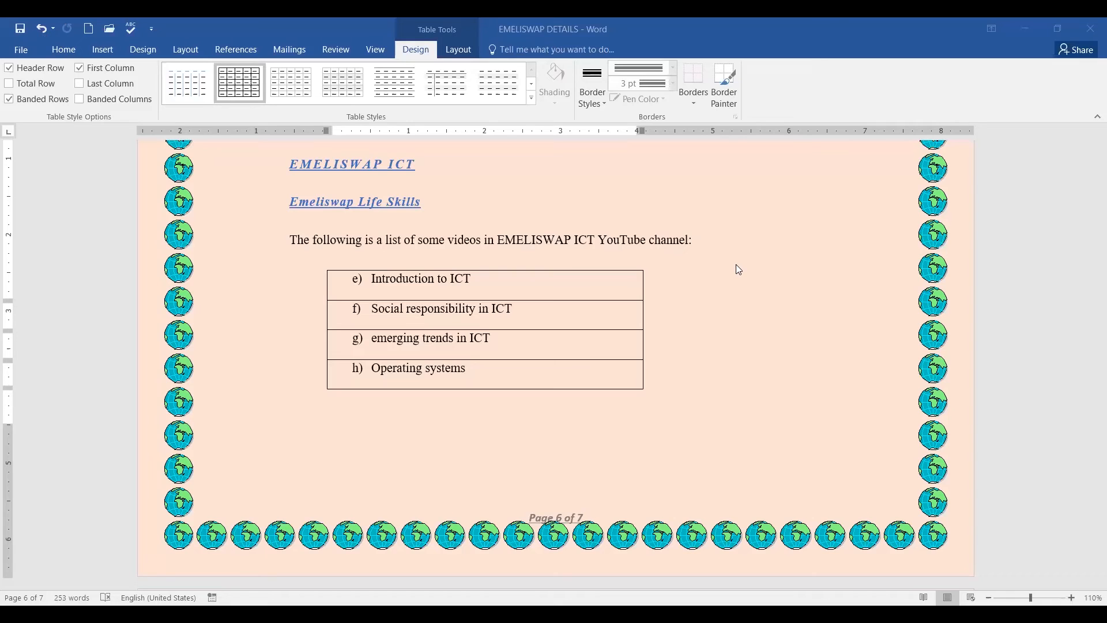
pyautogui.scroll(6, 736, 265)
pyautogui.scroll(-4, 742, 257)
pyautogui.scroll(-5, 741, 257)
pyautogui.scroll(2, 648, 319)
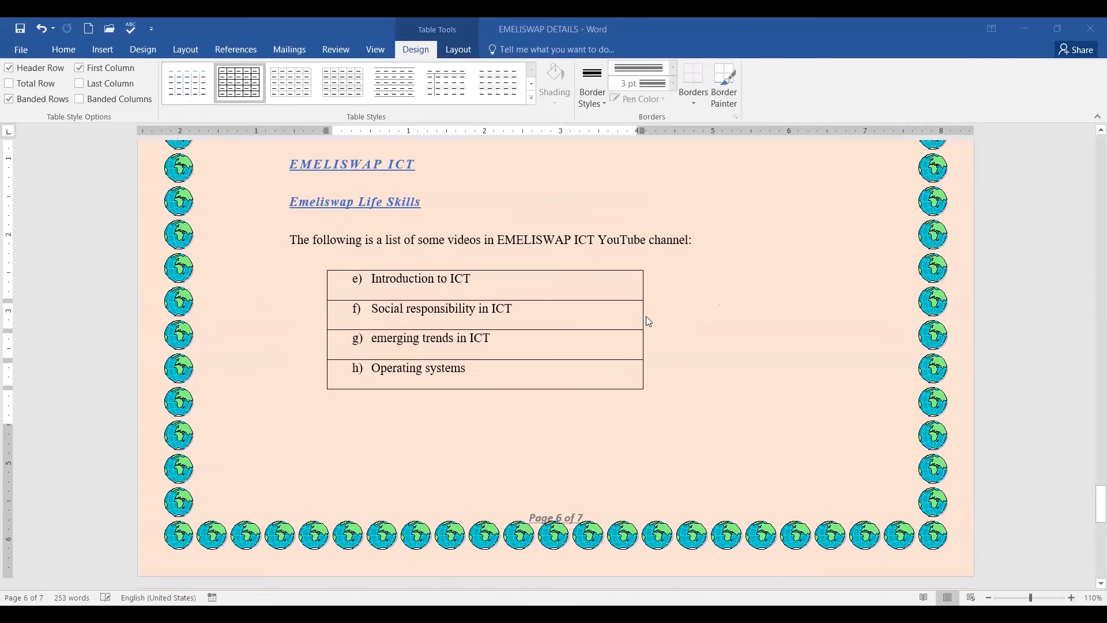
pyautogui.click(571, 282)
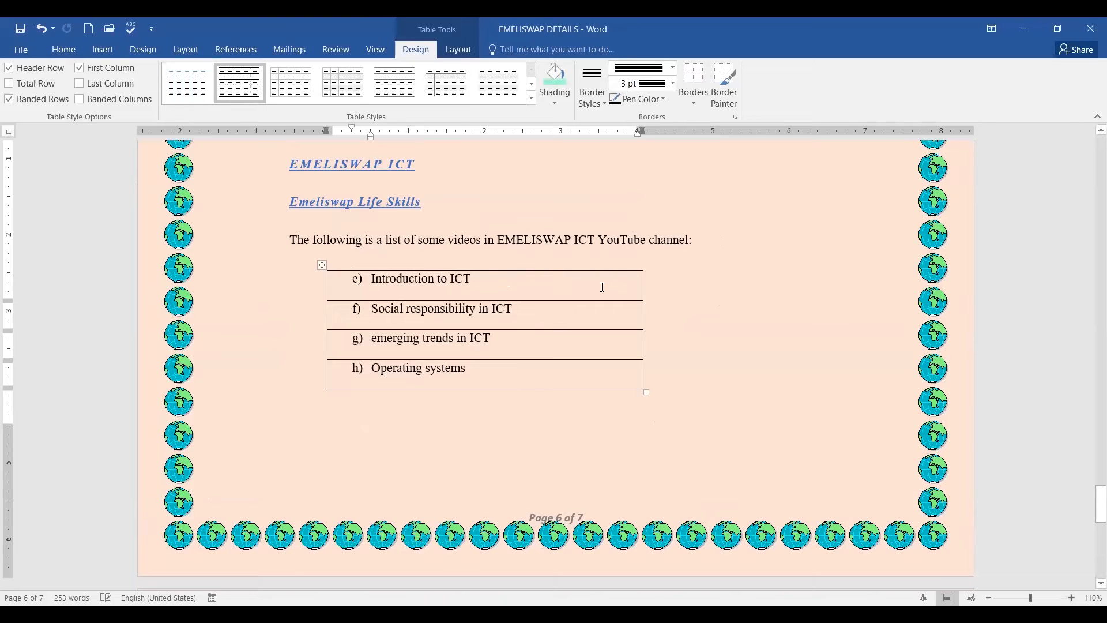
pyautogui.click(322, 265)
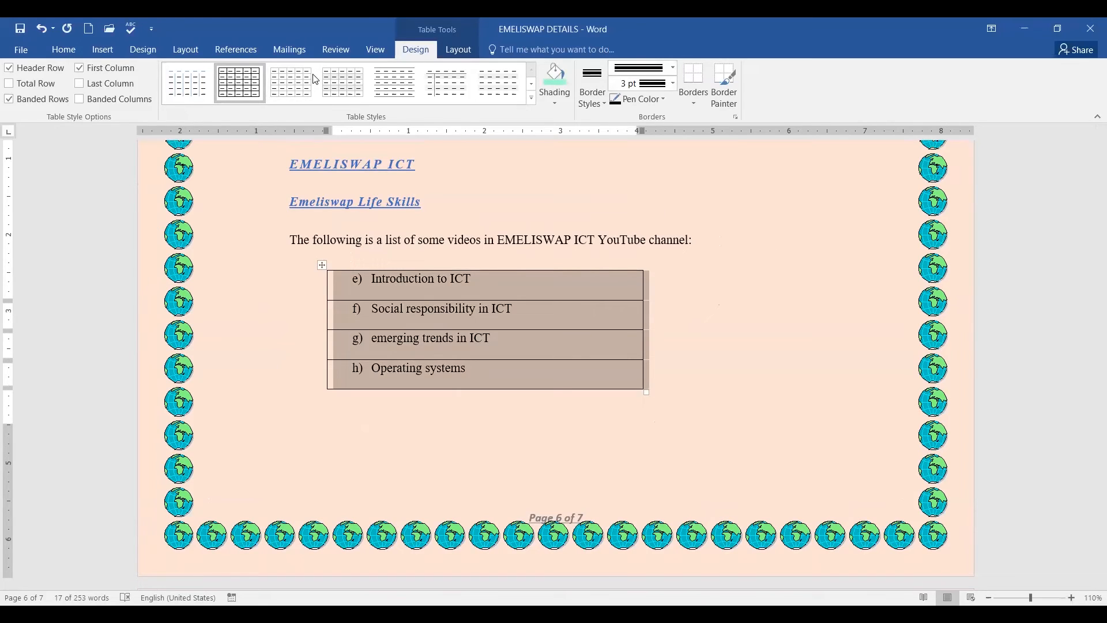
pyautogui.rightClick(412, 289)
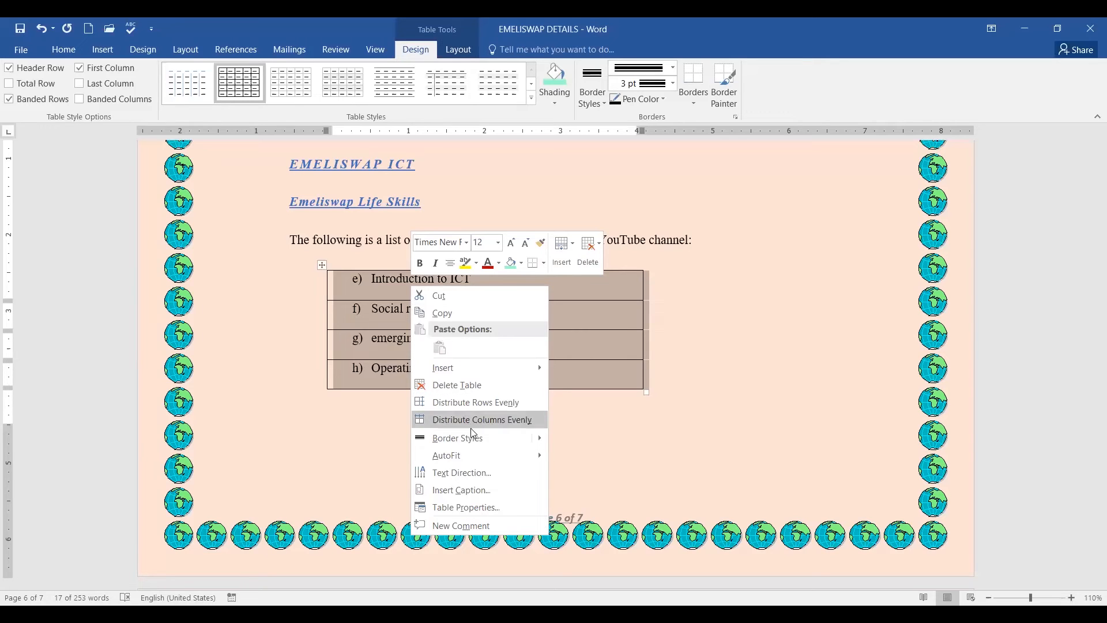
pyautogui.moveTo(482, 442)
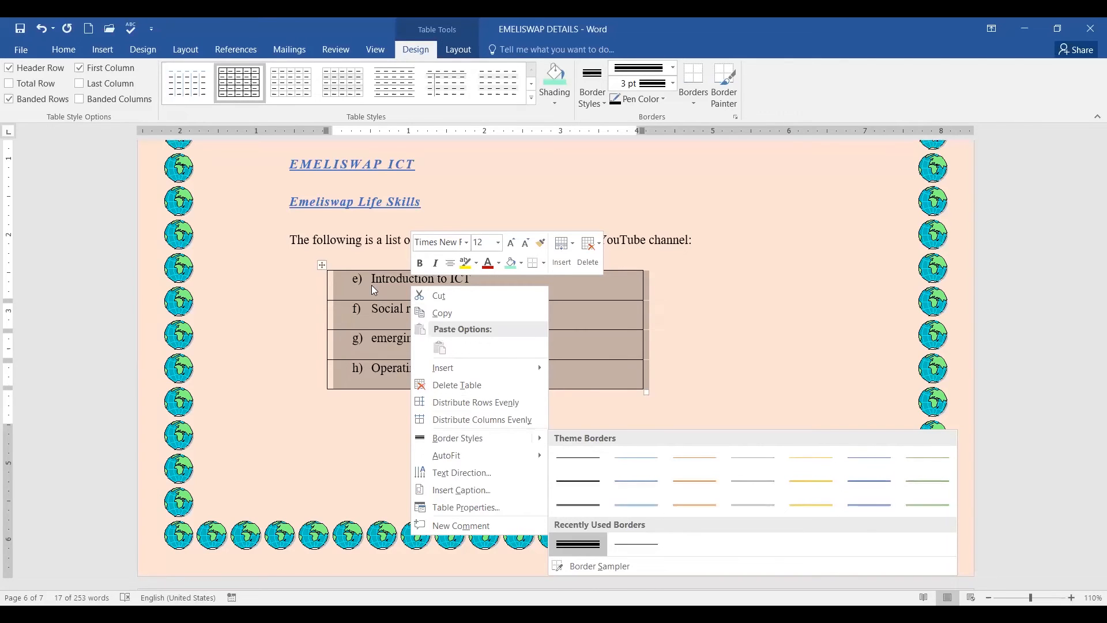
pyautogui.press('Escape')
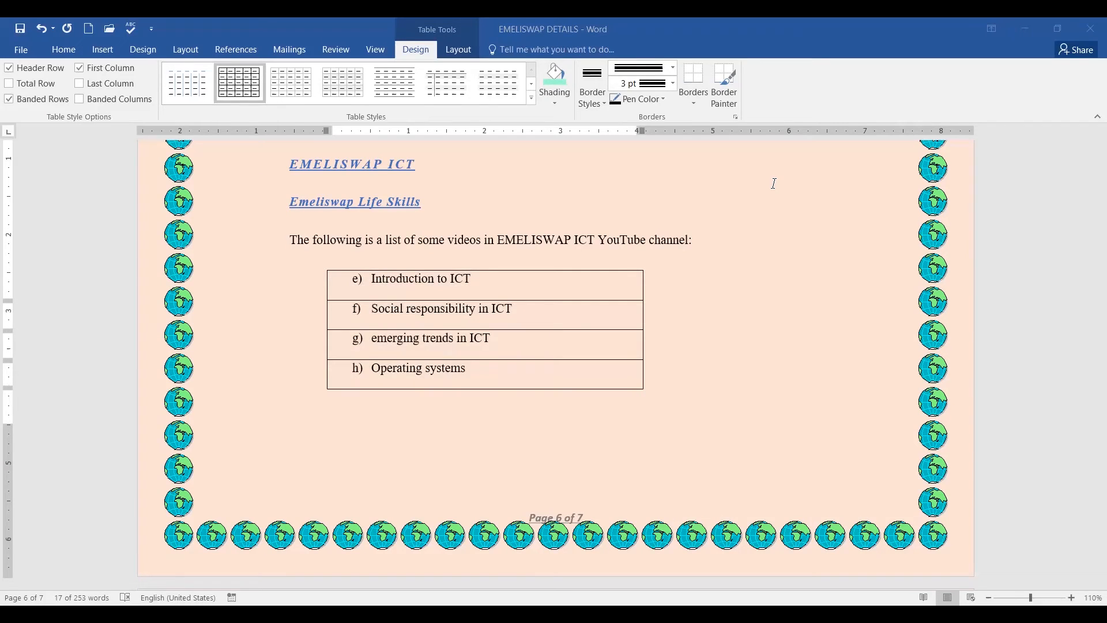
pyautogui.click(774, 184)
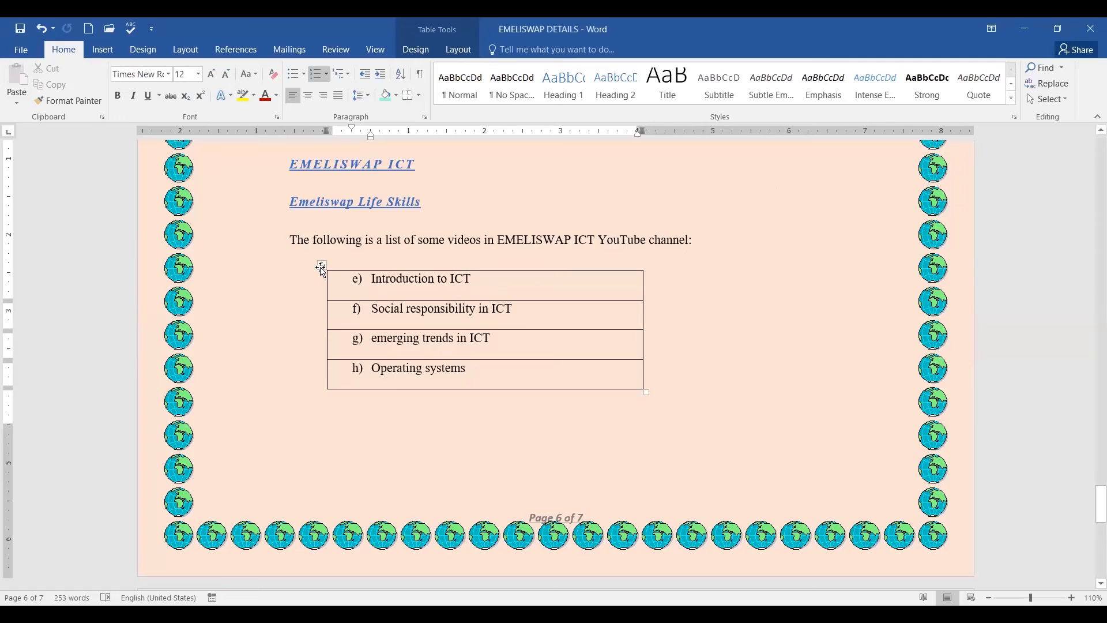
pyautogui.click(323, 265)
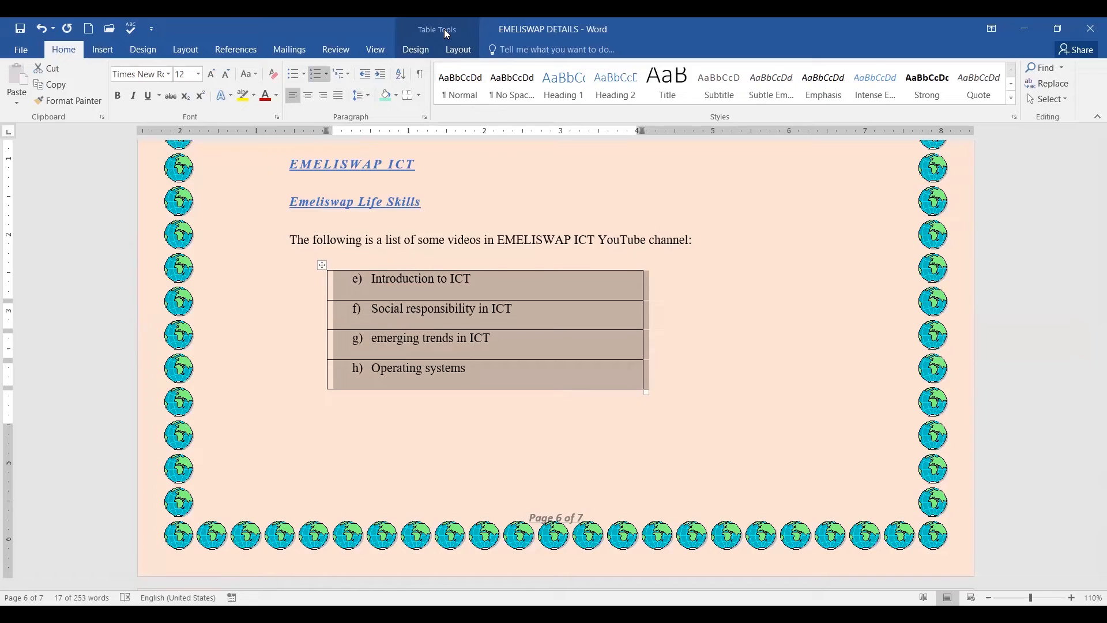
pyautogui.hotkey('ctrl', 'shift', 'd')
pyautogui.moveTo(457, 46)
pyautogui.mouseDown()
pyautogui.moveTo(440, 49)
pyautogui.moveTo(477, 62)
pyautogui.moveTo(477, 47)
pyautogui.moveTo(447, 42)
pyautogui.moveTo(469, 38)
pyautogui.mouseUp()
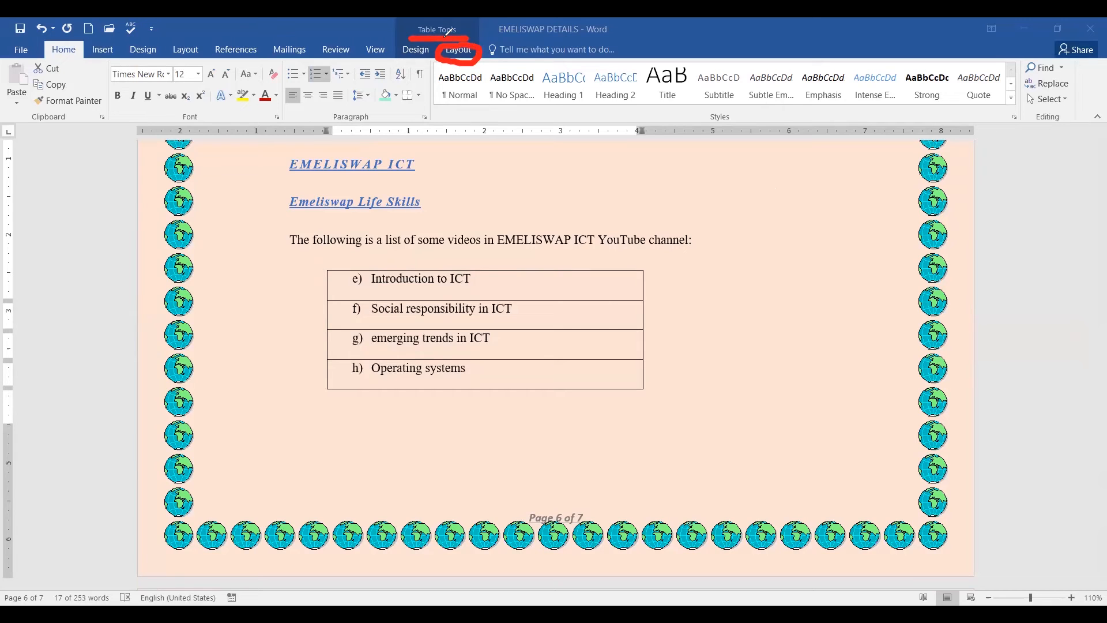
pyautogui.press('Escape')
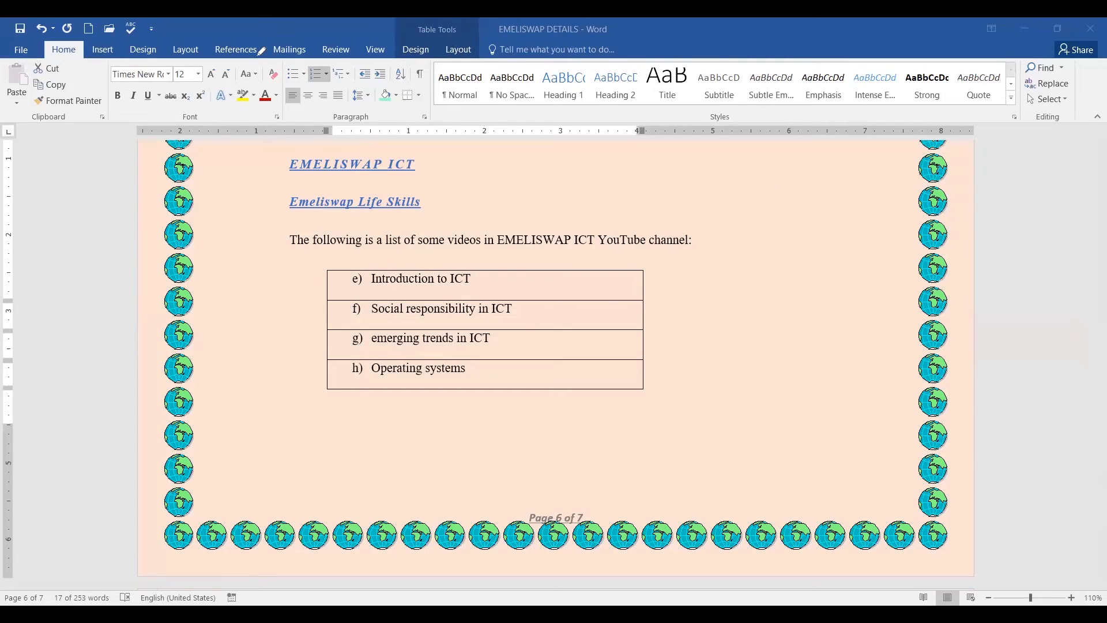
pyautogui.moveTo(208, 63); pyautogui.dragTo(182, 33)
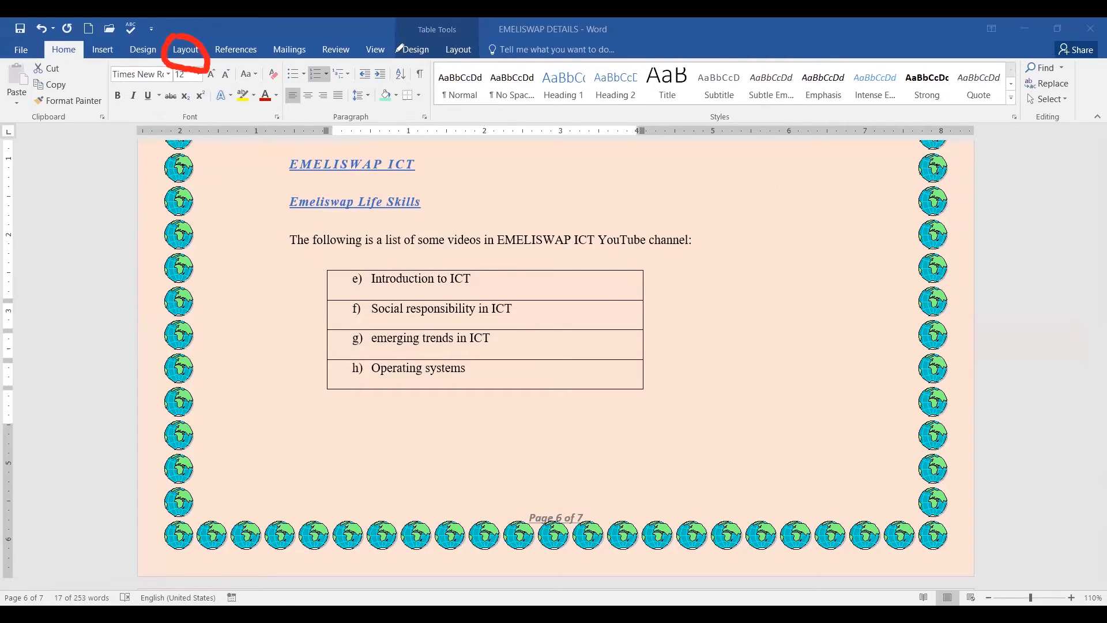
pyautogui.moveTo(463, 43)
pyautogui.mouseDown()
pyautogui.moveTo(449, 57)
pyautogui.moveTo(472, 57)
pyautogui.moveTo(427, 23)
pyautogui.moveTo(425, 42)
pyautogui.moveTo(456, 30)
pyautogui.mouseUp()
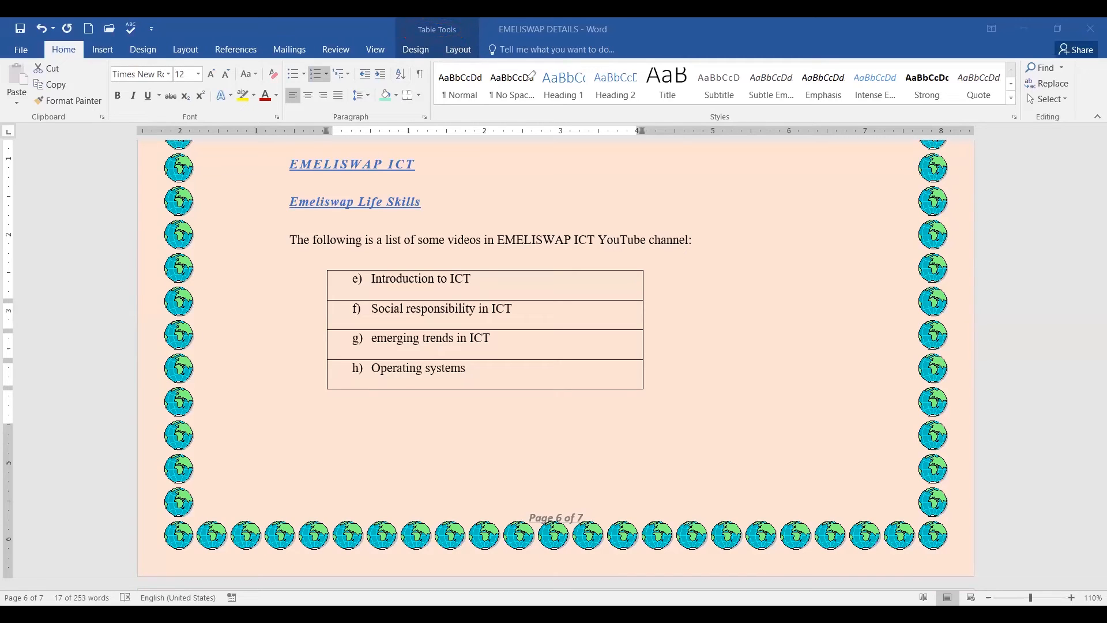
# - Select the whole video list table, open the Convert Table to Text settings, and move the dialog clear of the table
pyautogui.click(322, 267)
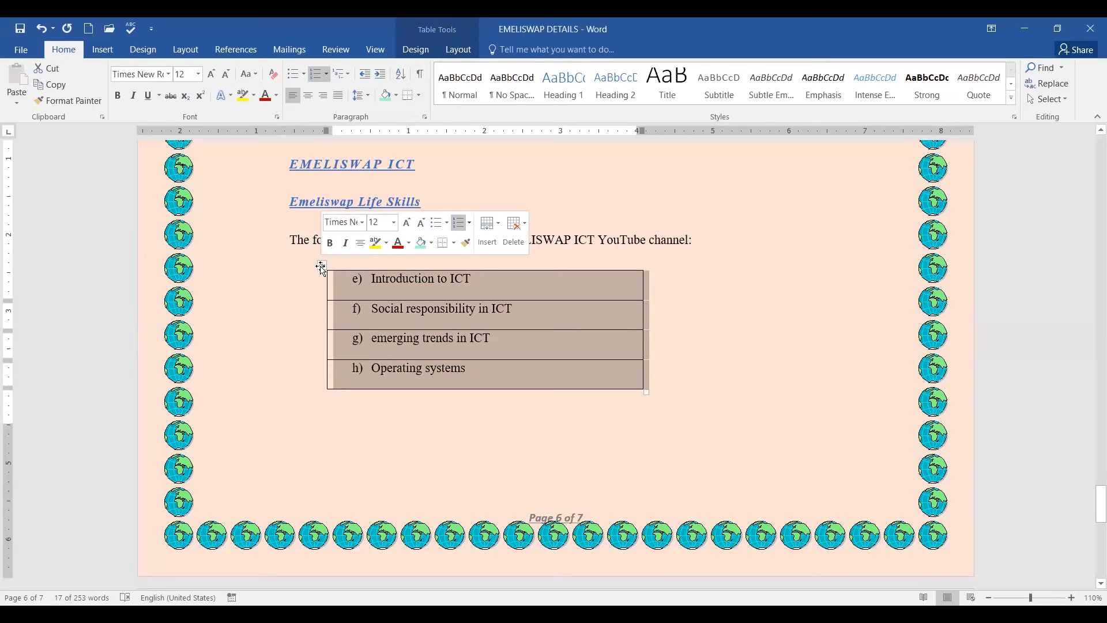
pyautogui.click(460, 50)
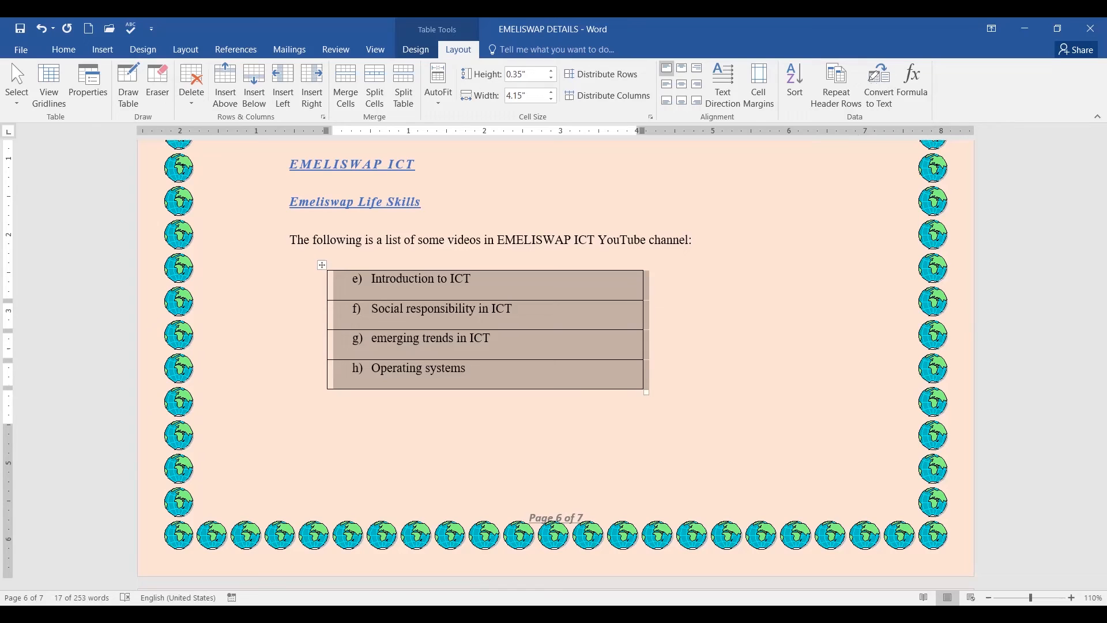
pyautogui.moveTo(868, 78)
pyautogui.mouseDown()
pyautogui.moveTo(891, 101)
pyautogui.moveTo(885, 77)
pyautogui.moveTo(893, 96)
pyautogui.moveTo(859, 94)
pyautogui.moveTo(871, 108)
pyautogui.moveTo(897, 98)
pyautogui.moveTo(878, 68)
pyautogui.moveTo(921, 57)
pyautogui.mouseUp()
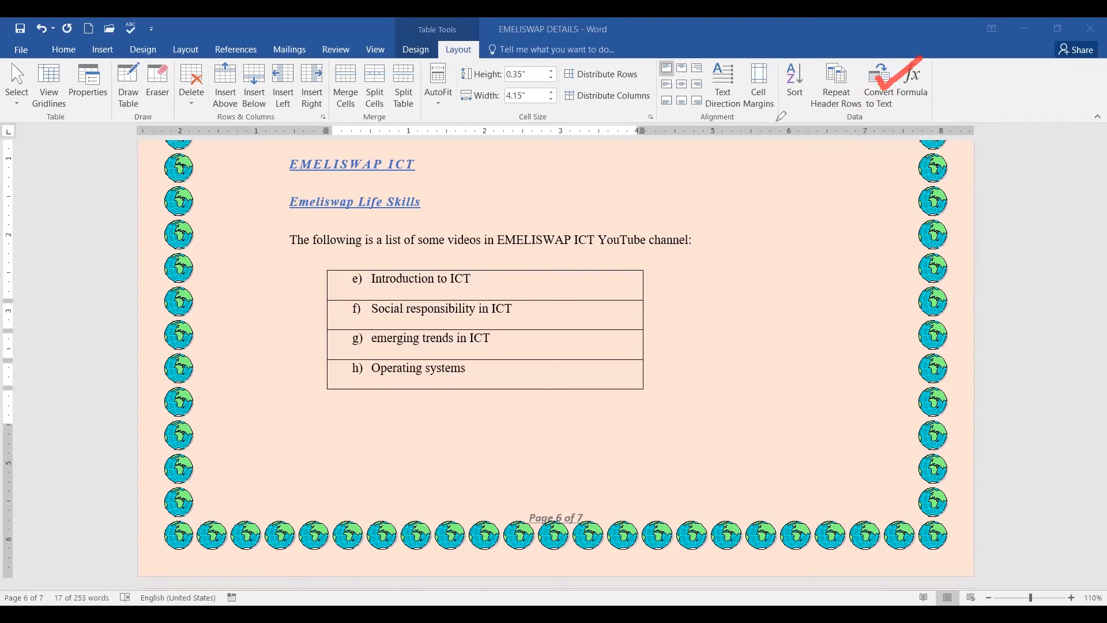
pyautogui.press('Escape')
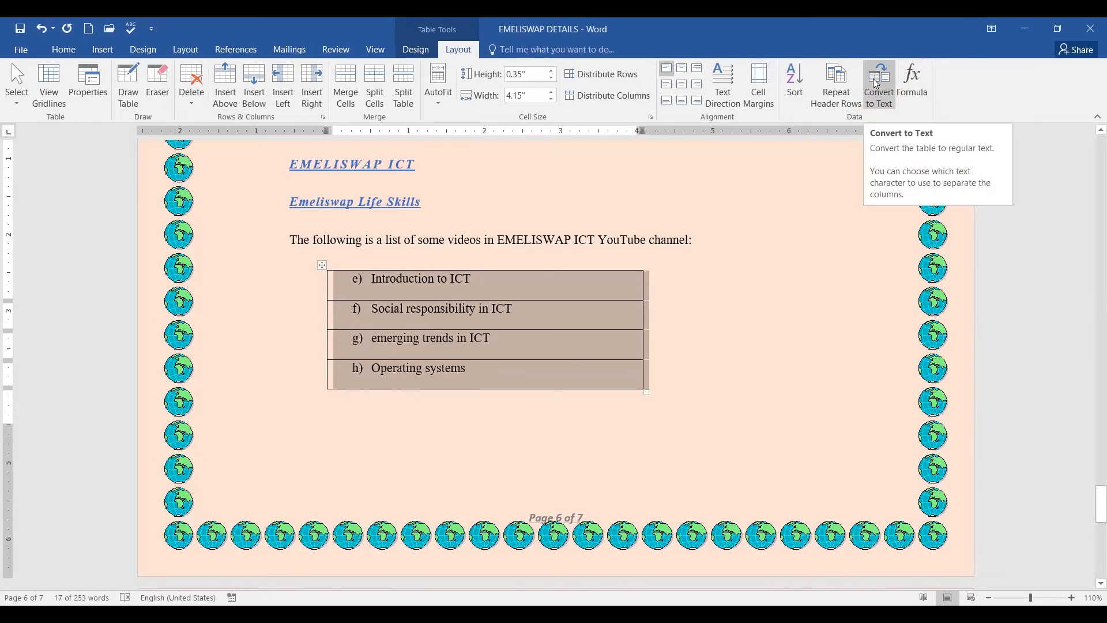
pyautogui.click(877, 84)
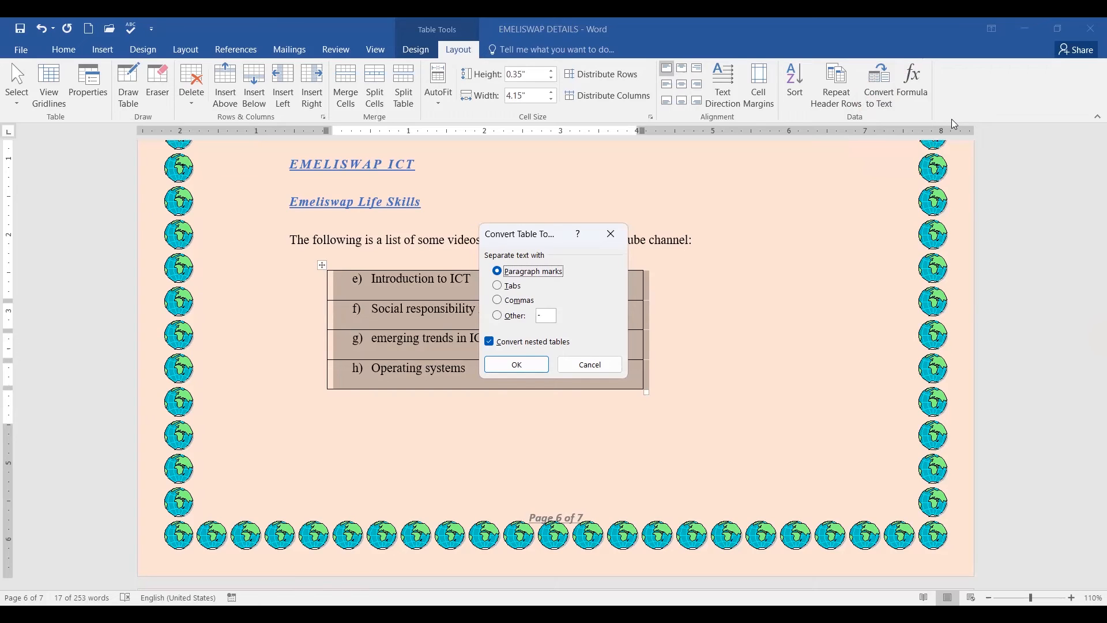
pyautogui.click(536, 235)
pyautogui.moveTo(534, 234); pyautogui.dragTo(485, 267)
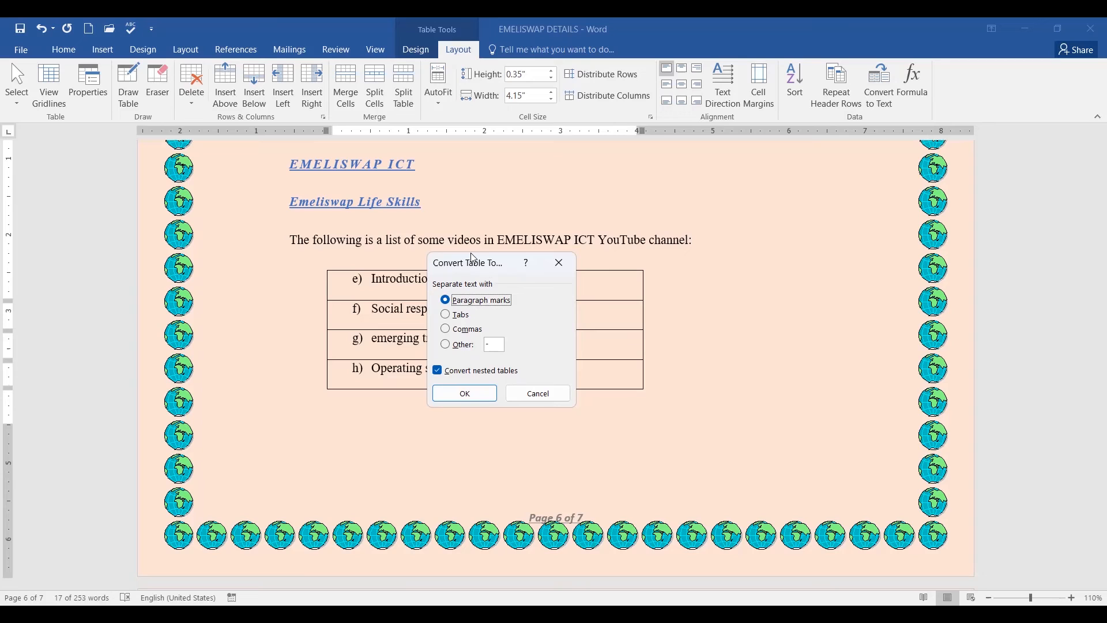
pyautogui.moveTo(558, 256); pyautogui.dragTo(647, 251)
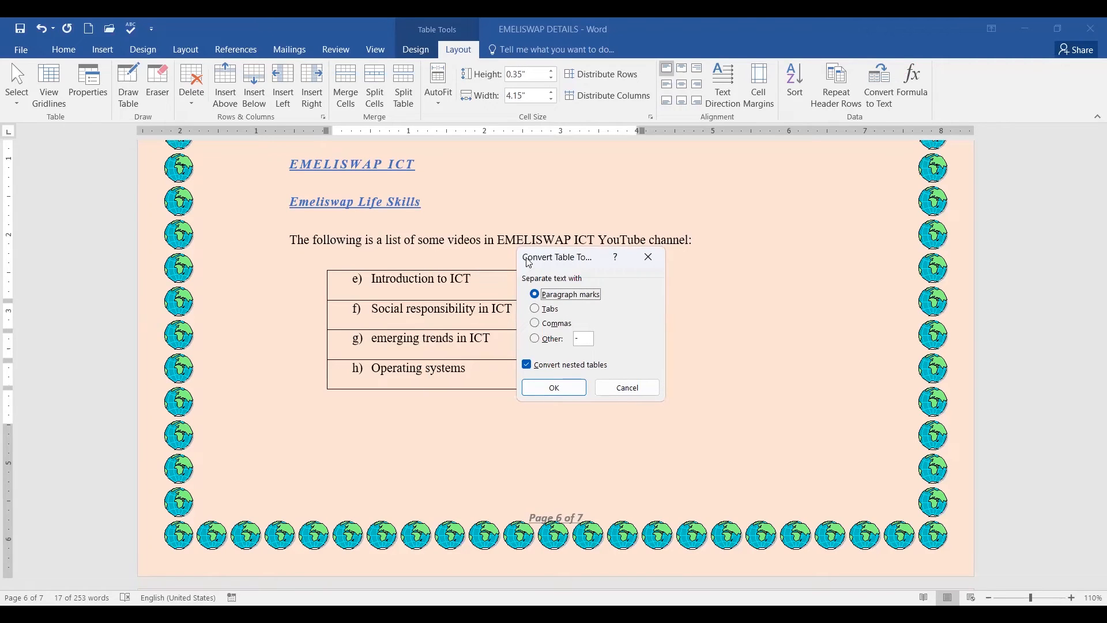
pyautogui.moveTo(529, 262); pyautogui.dragTo(678, 259)
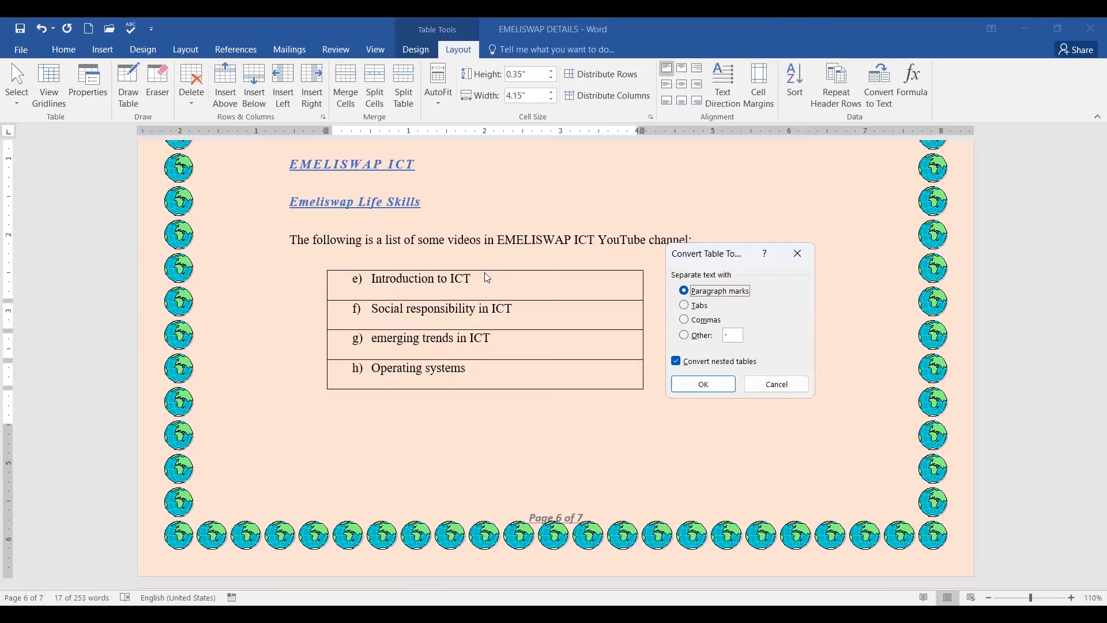
pyautogui.moveTo(485, 281); pyautogui.dragTo(540, 269)
pyautogui.moveTo(522, 310); pyautogui.dragTo(566, 294)
pyautogui.click(508, 338)
pyautogui.moveTo(510, 340); pyautogui.dragTo(547, 332)
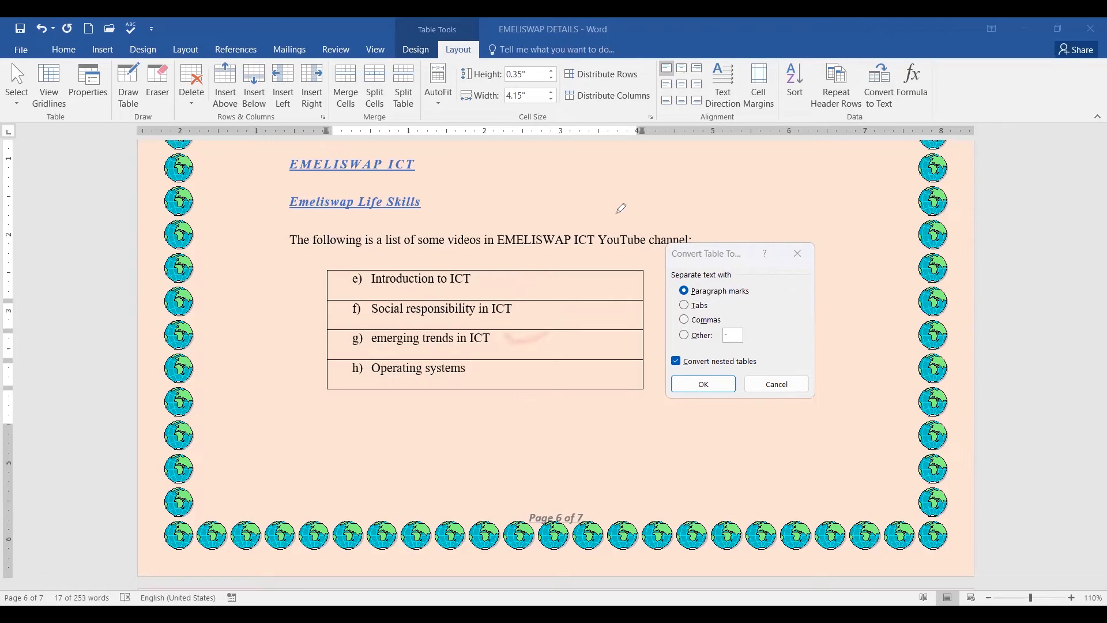
# - Convert the video list table to text separated with paragraph marks, with nested tables converted too, and deselect the result
pyautogui.click(719, 294)
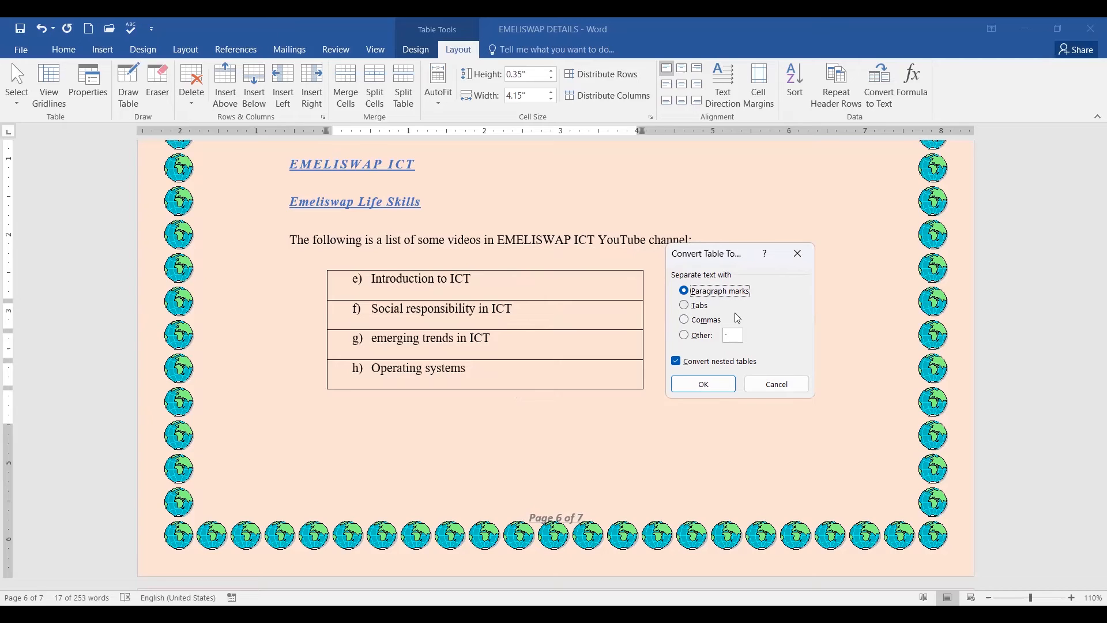
pyautogui.click(730, 365)
pyautogui.click(702, 363)
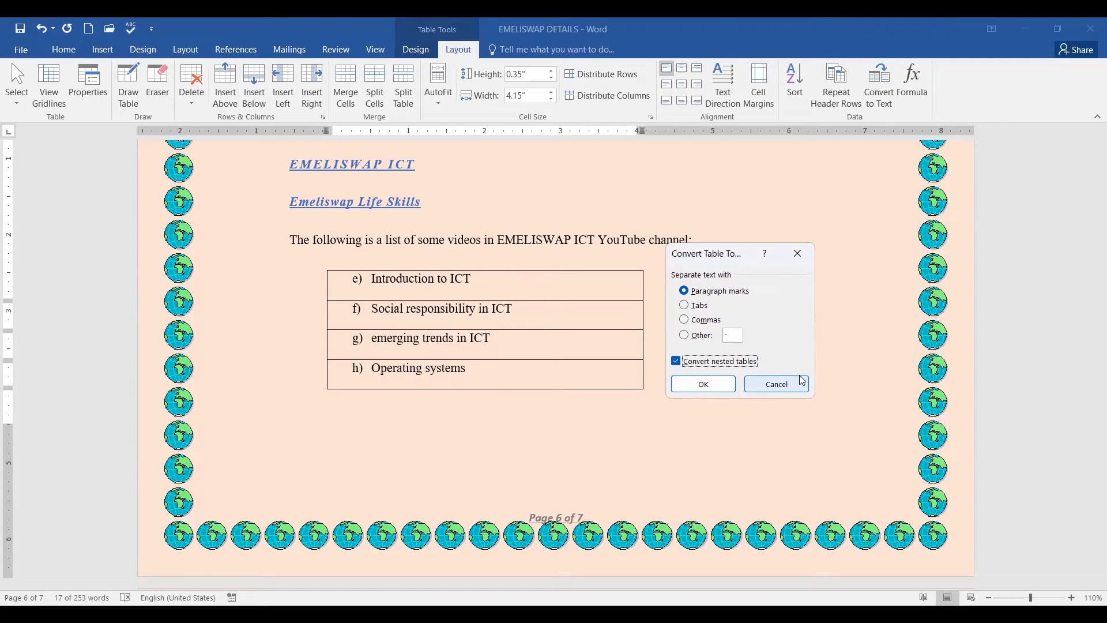
pyautogui.click(713, 385)
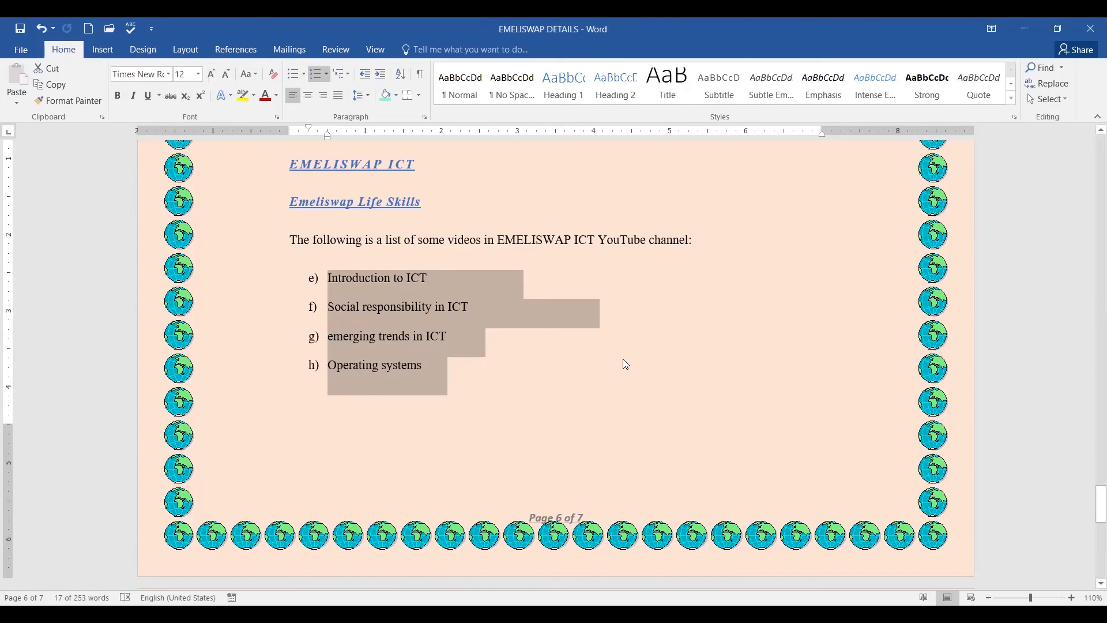
pyautogui.click(581, 342)
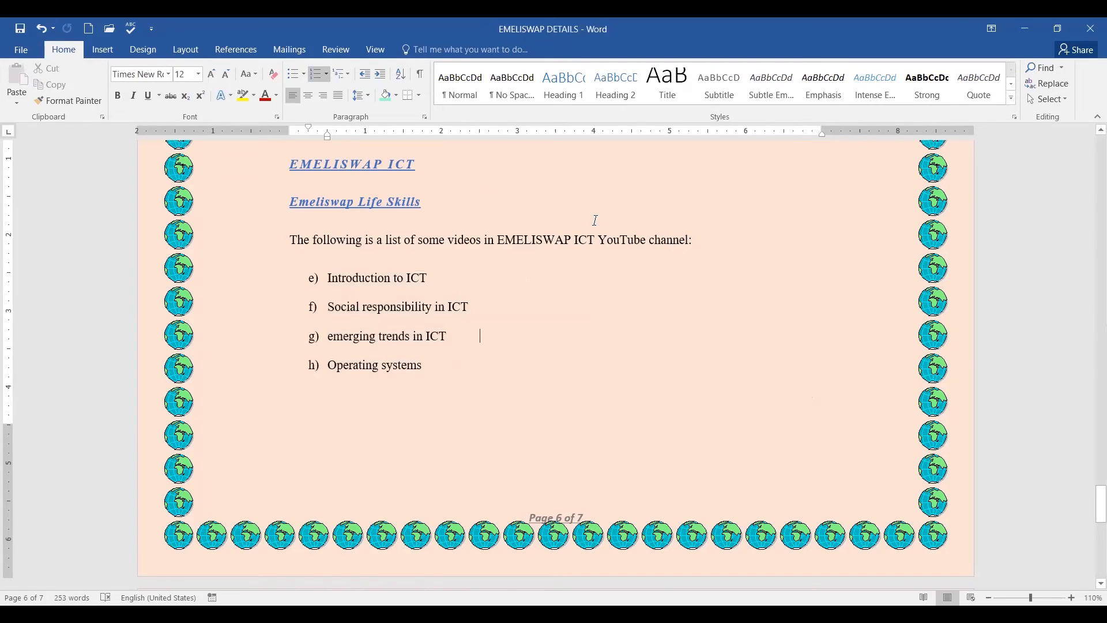
# - Undo the table-to-text conversion of the video list and deselect the table
pyautogui.click(41, 29)
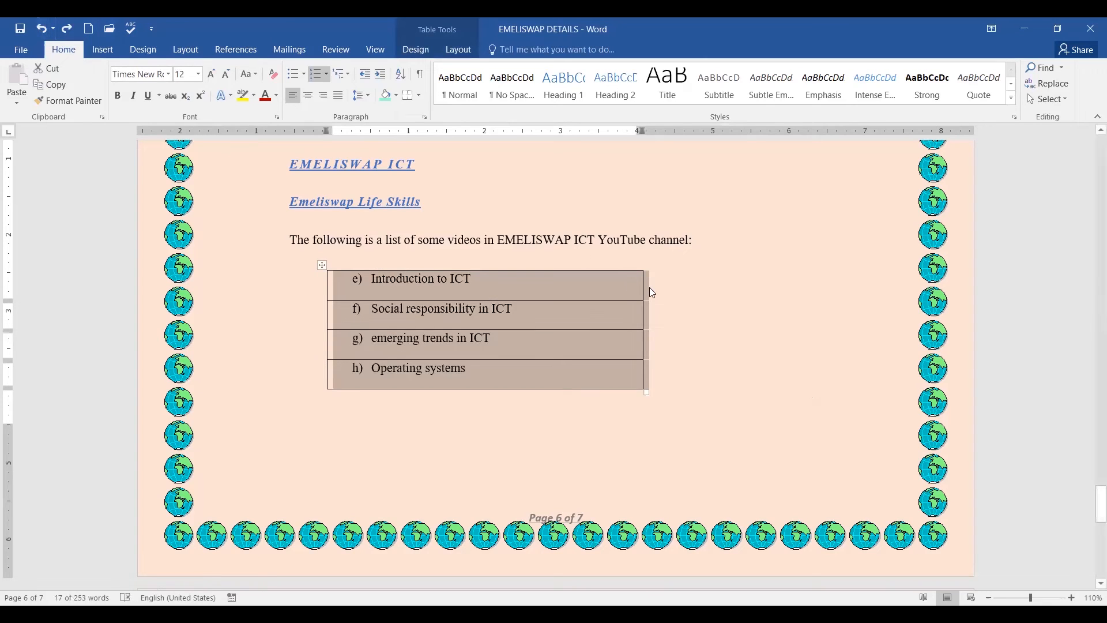
pyautogui.click(682, 297)
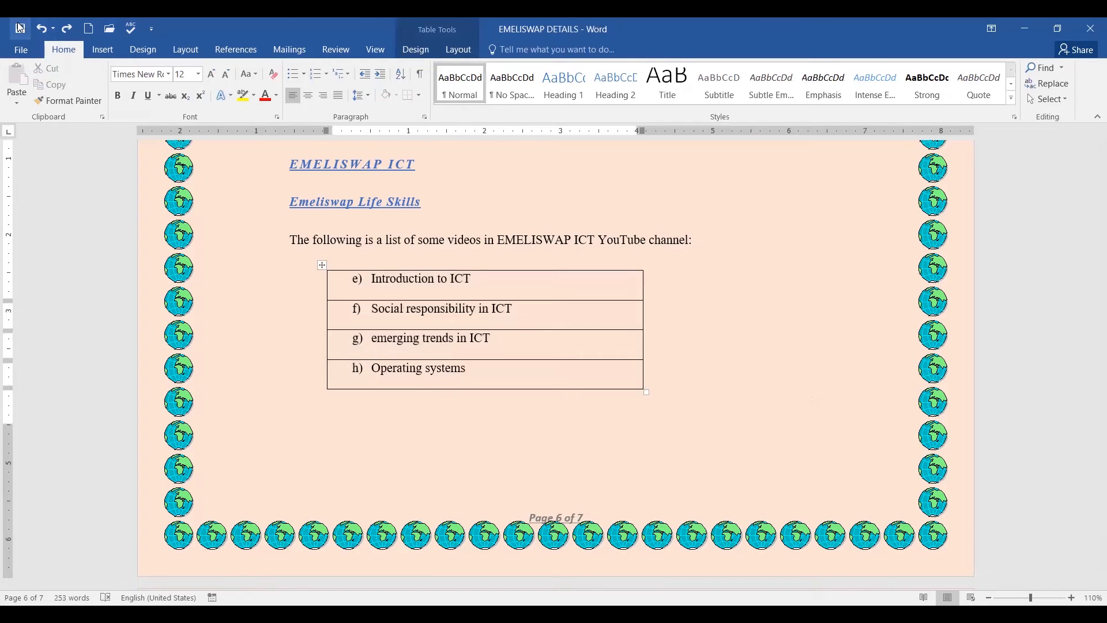
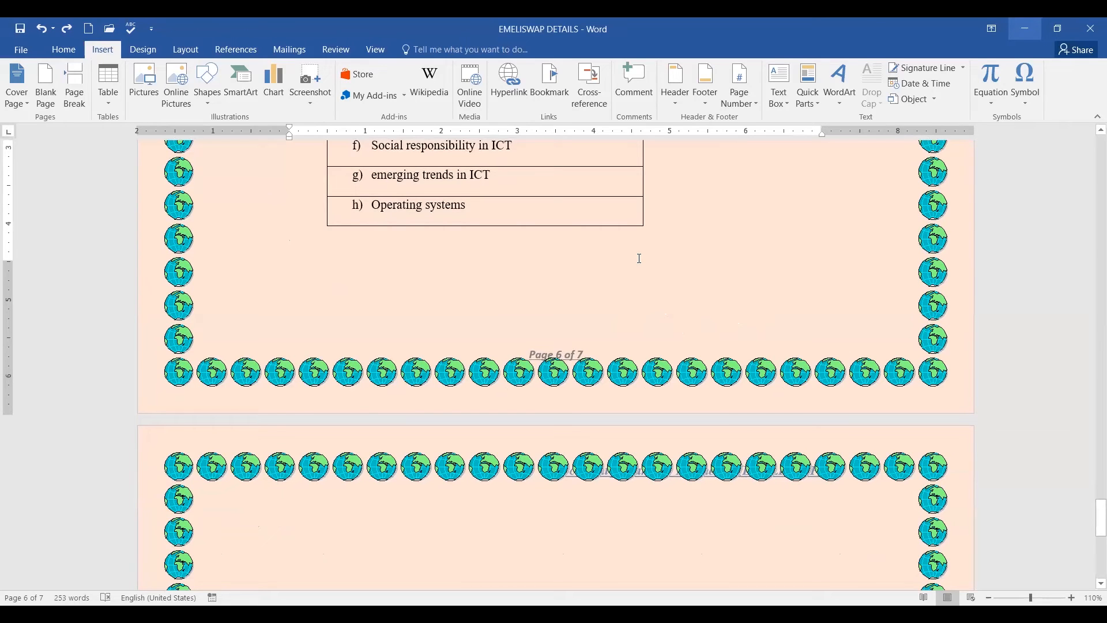
# - Place the cursor in the blank area of page 7 and open the dialog for inserting a new object
pyautogui.scroll(-8, 640, 259)
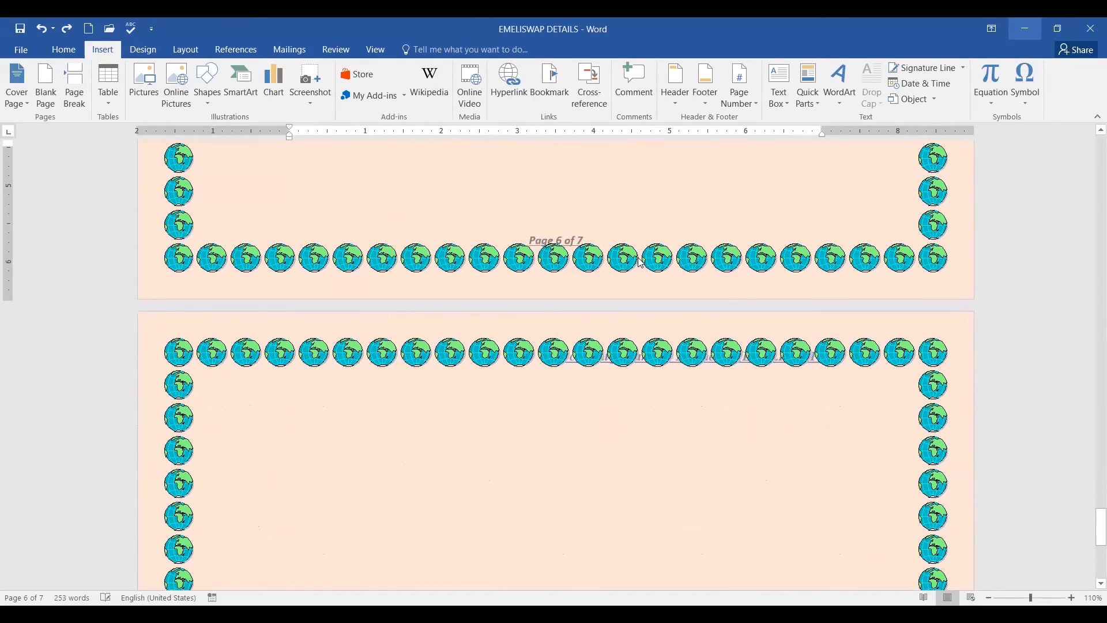
pyautogui.scroll(-15, 620, 249)
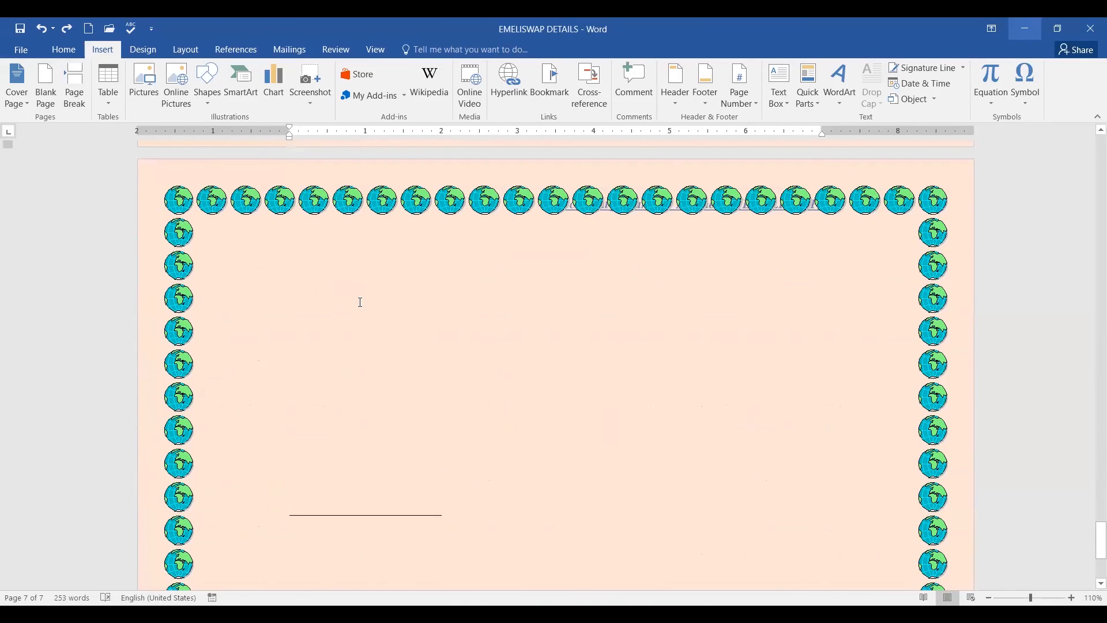
pyautogui.click(524, 314)
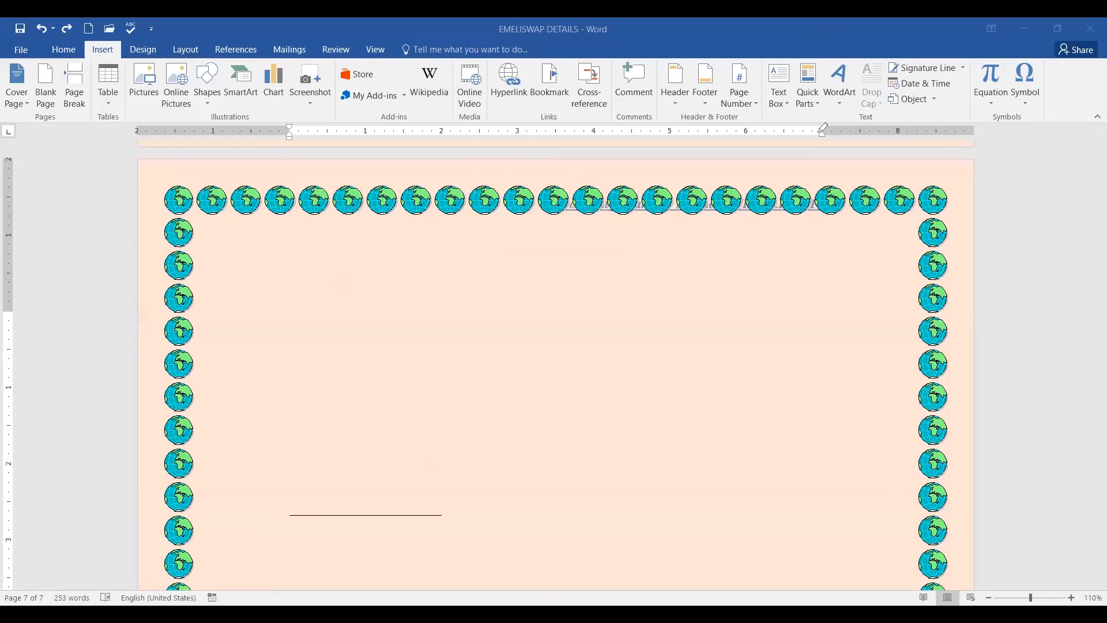
pyautogui.moveTo(954, 95)
pyautogui.mouseDown()
pyautogui.moveTo(900, 86)
pyautogui.moveTo(888, 107)
pyautogui.moveTo(945, 119)
pyautogui.moveTo(957, 99)
pyautogui.mouseUp()
pyautogui.click(936, 103)
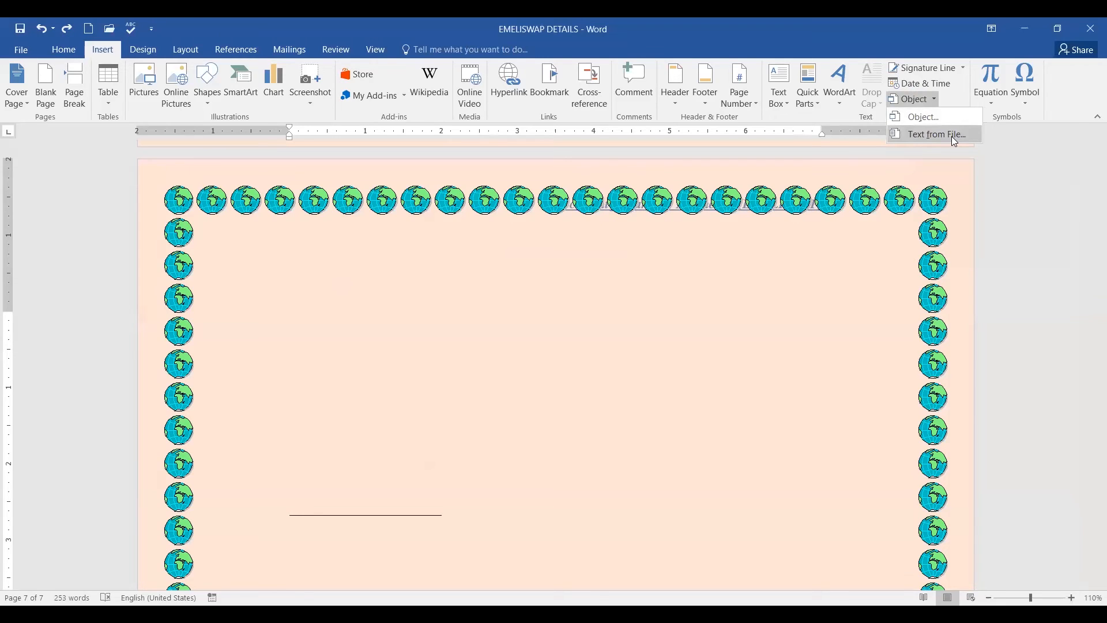
pyautogui.click(923, 119)
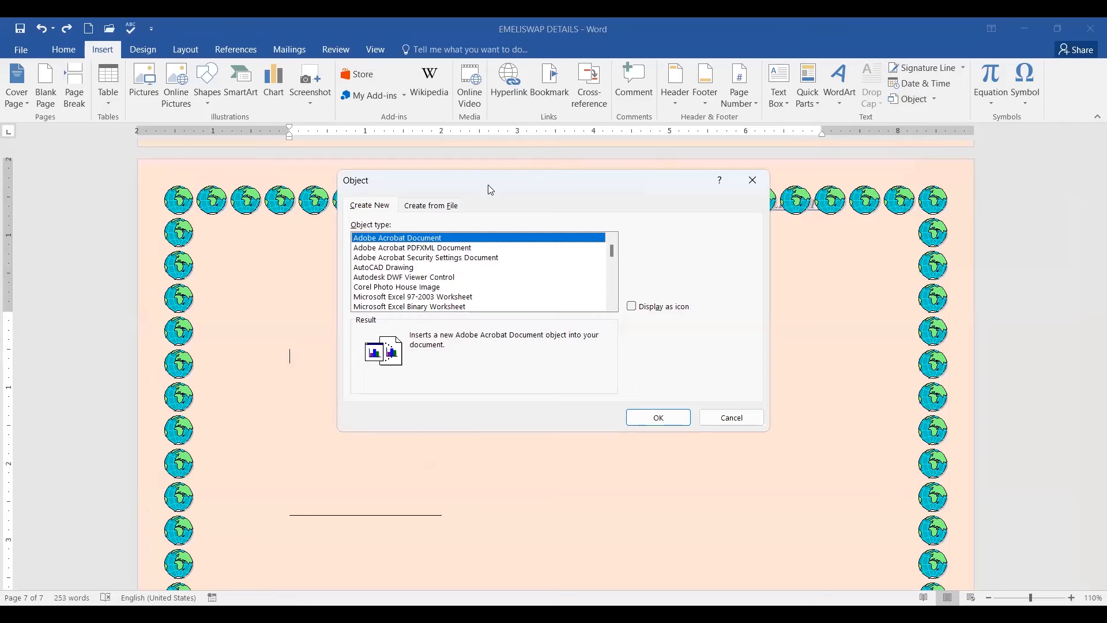
pyautogui.moveTo(487, 185); pyautogui.dragTo(594, 195)
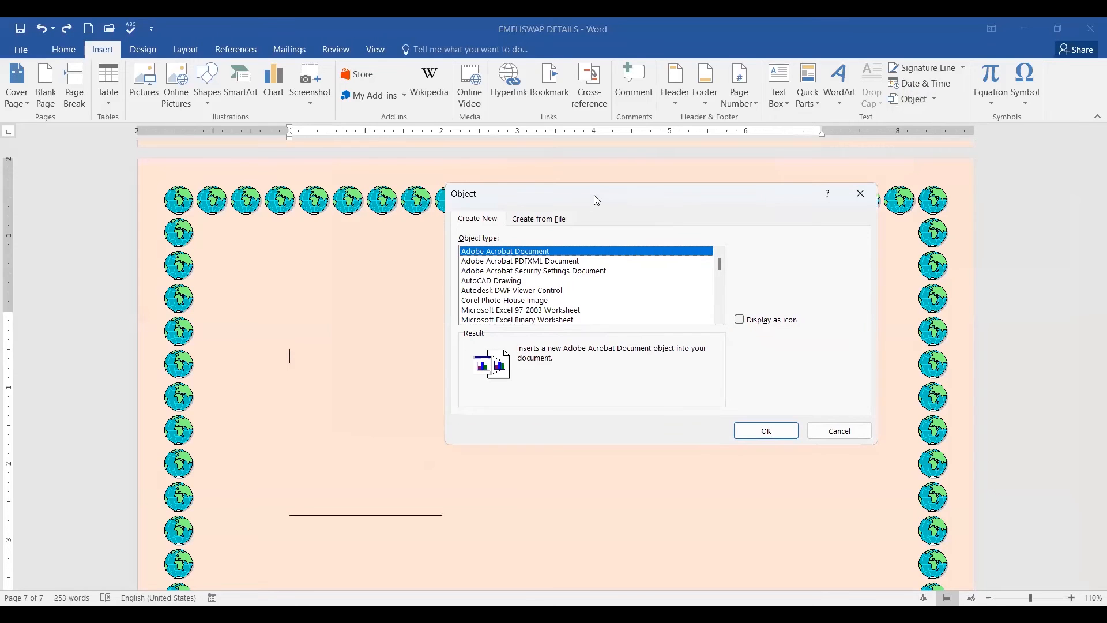
# - Insert a new Microsoft Excel Worksheet object at the cursor on page 7
pyautogui.click(720, 319)
pyautogui.moveTo(722, 270); pyautogui.dragTo(721, 276)
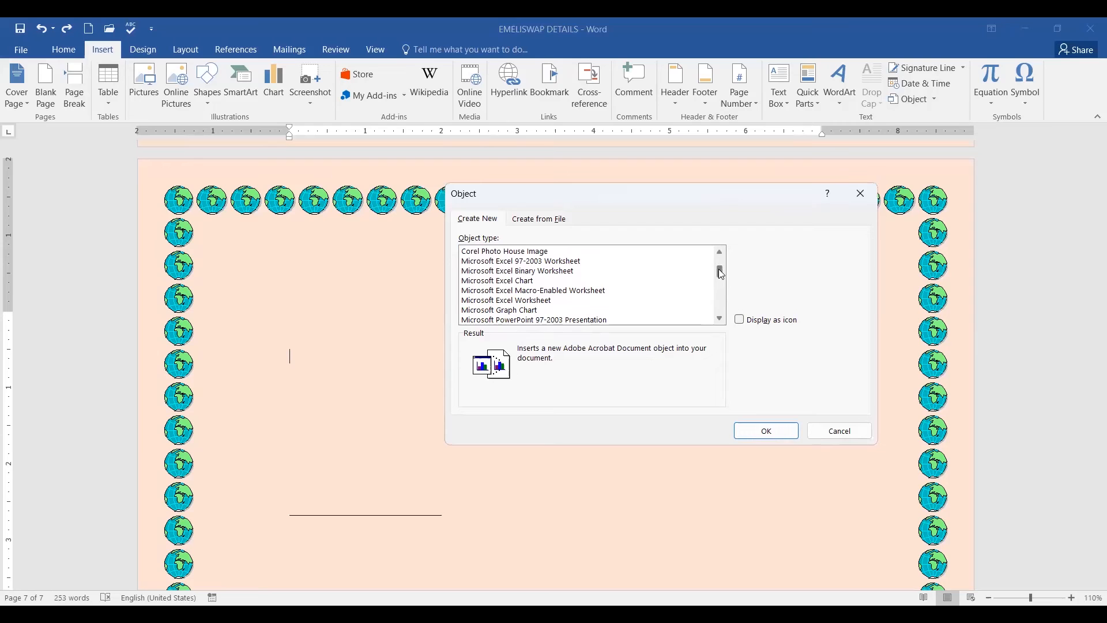
pyautogui.scroll(-2, 650, 288)
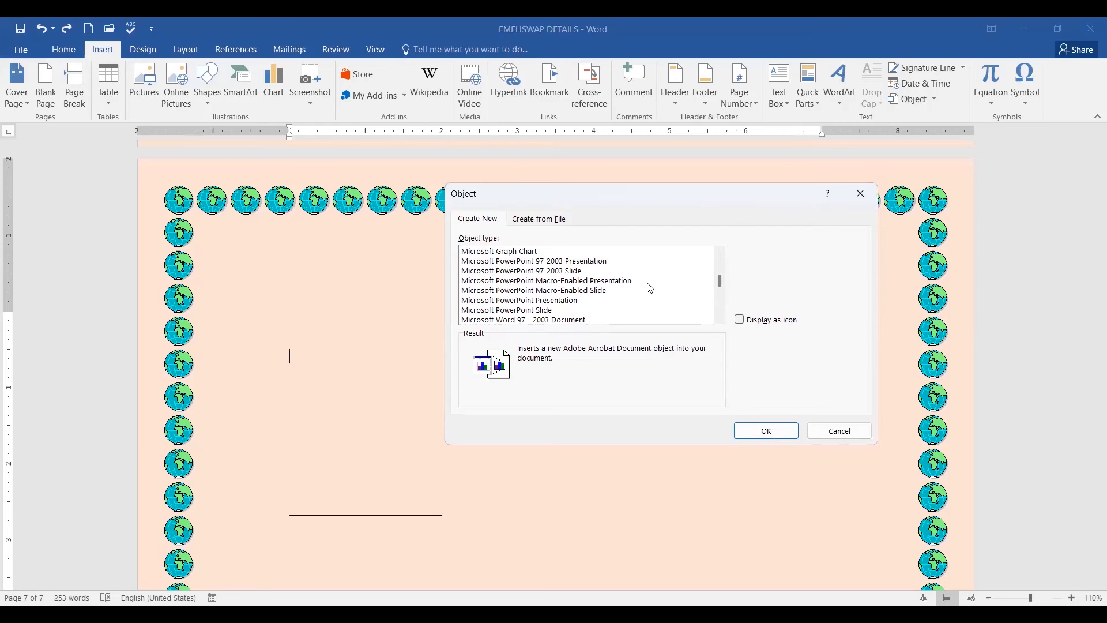
pyautogui.scroll(-1, 650, 288)
pyautogui.scroll(-1, 650, 288)
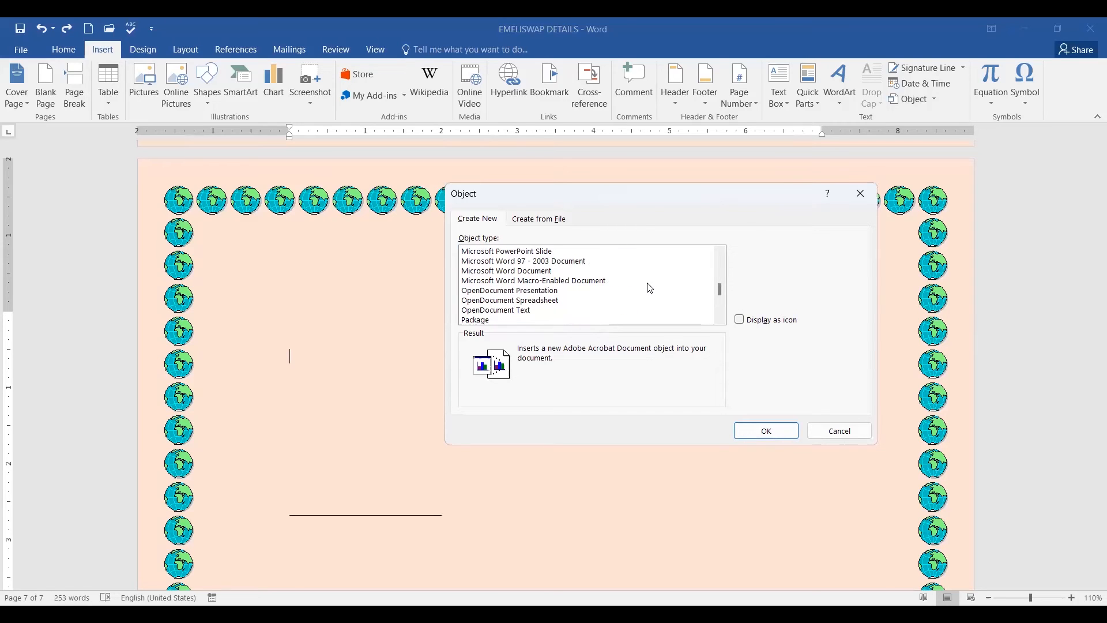
pyautogui.scroll(2, 650, 288)
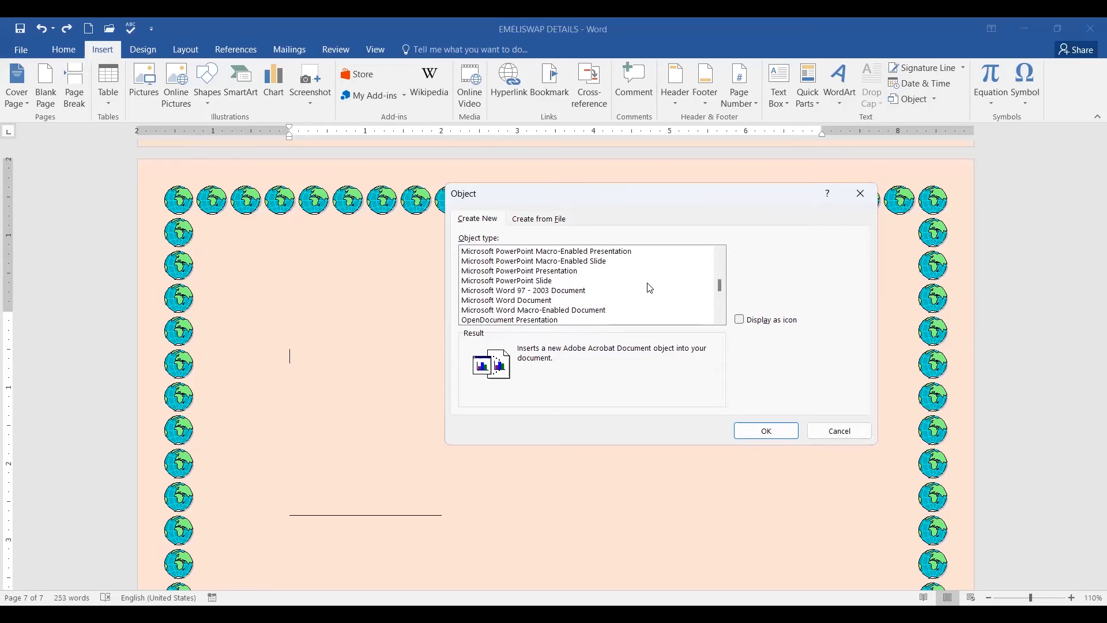
pyautogui.scroll(1, 650, 288)
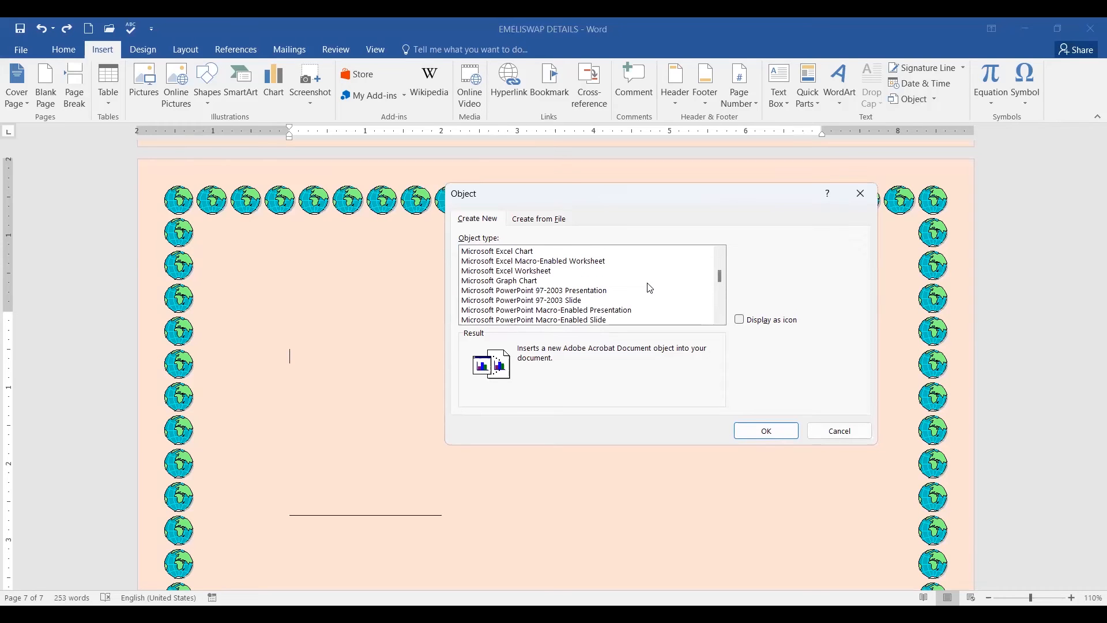
pyautogui.click(508, 271)
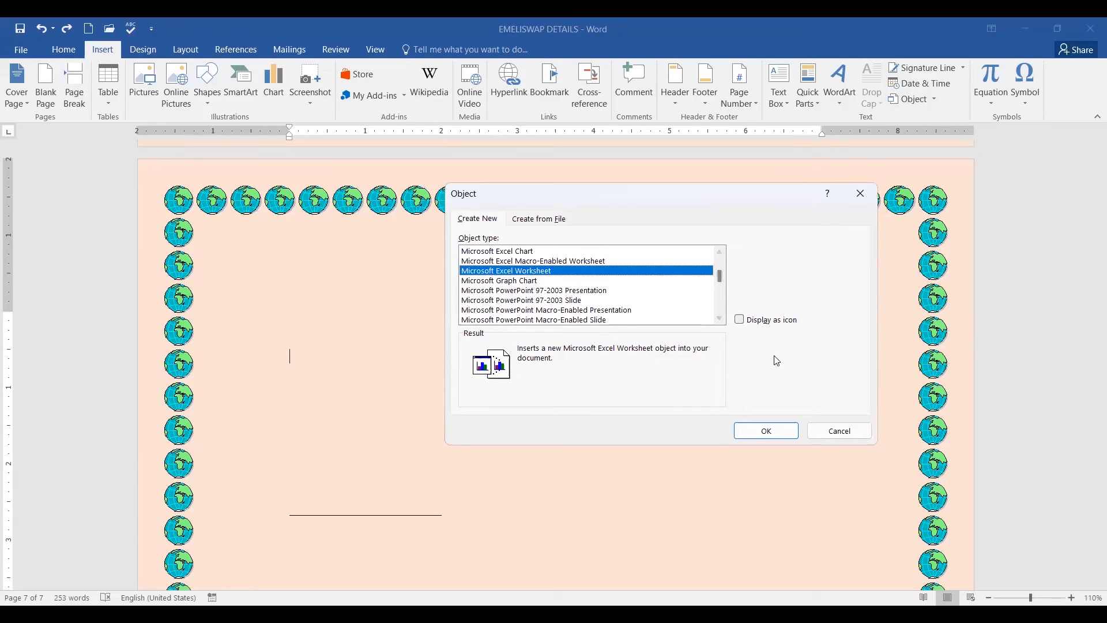
pyautogui.click(774, 437)
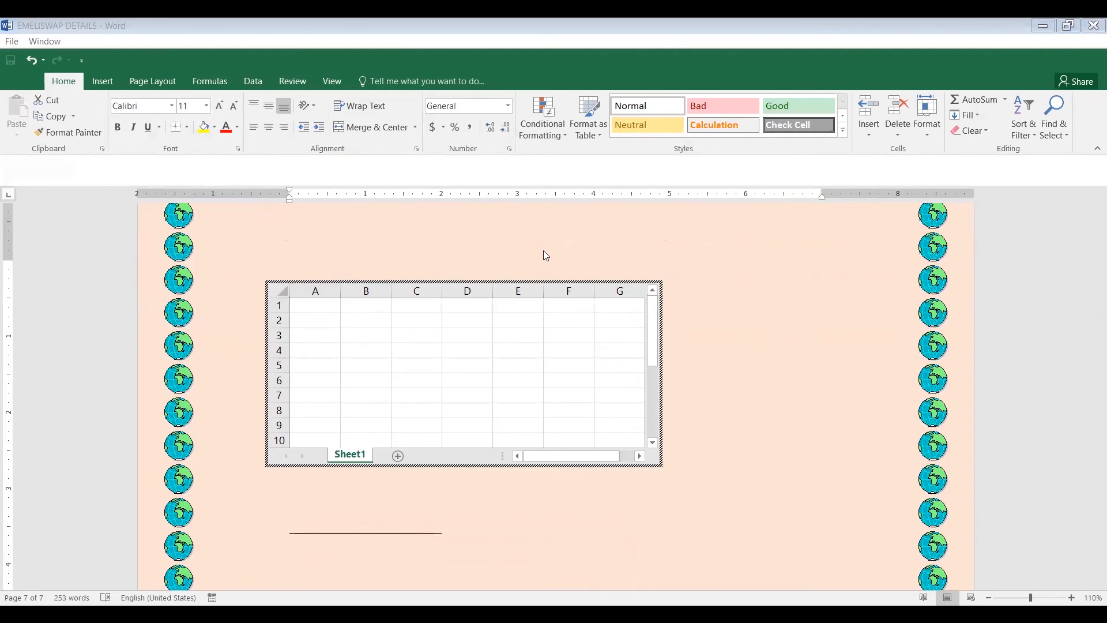
pyautogui.moveTo(136, 45)
pyautogui.mouseDown()
pyautogui.moveTo(5, 45)
pyautogui.moveTo(16, 82)
pyautogui.mouseUp()
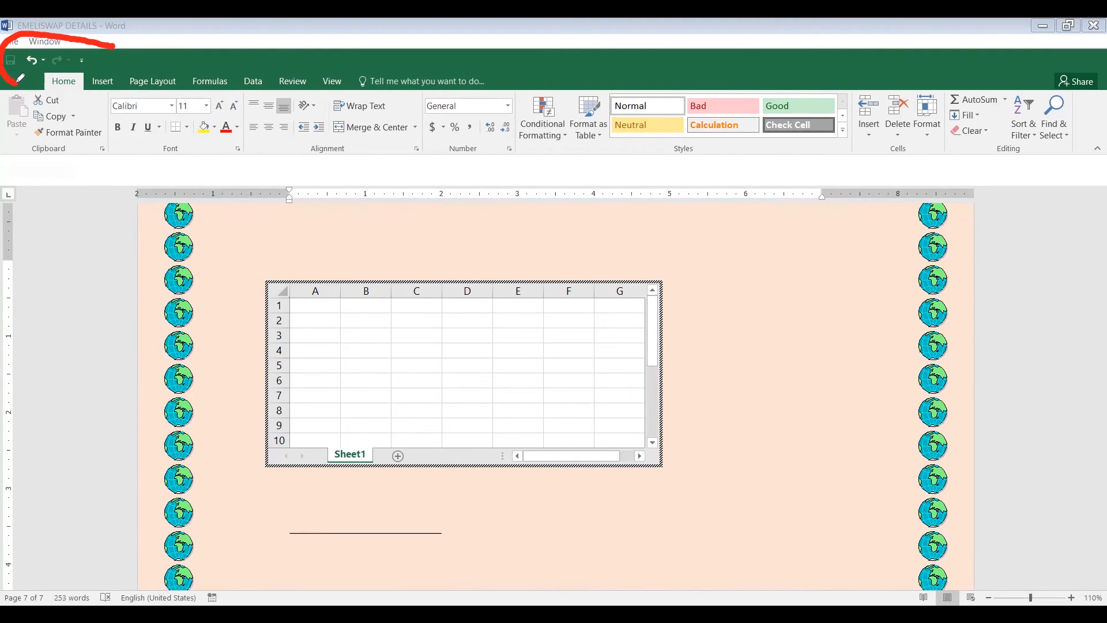
pyautogui.moveTo(17, 82)
pyautogui.mouseDown()
pyautogui.moveTo(75, 99)
pyautogui.moveTo(140, 96)
pyautogui.mouseUp()
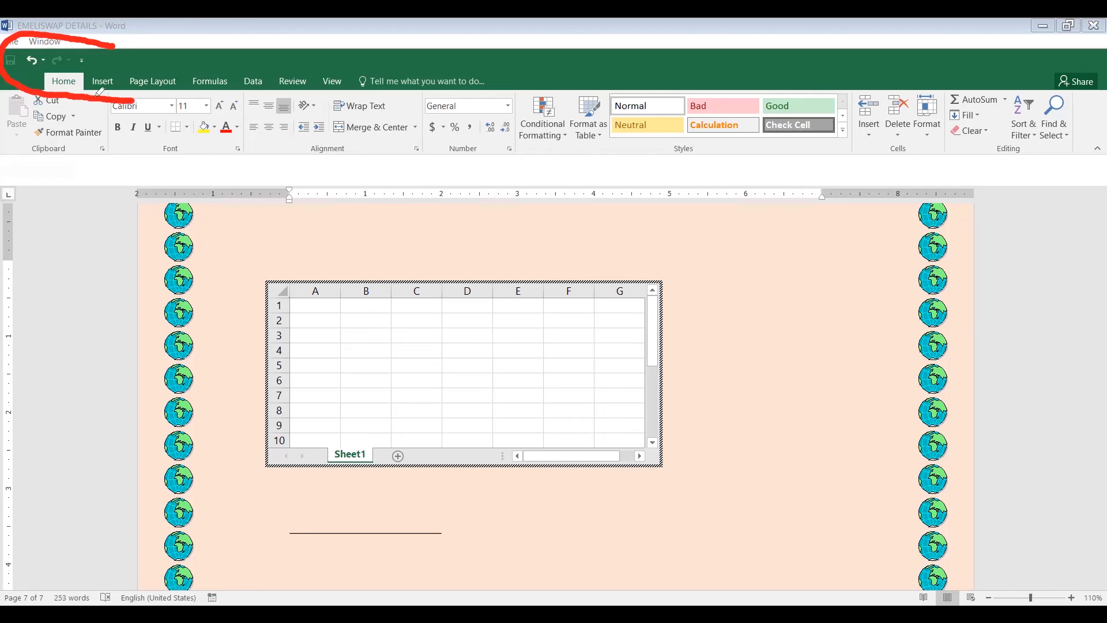
pyautogui.moveTo(5, 86)
pyautogui.mouseDown()
pyautogui.moveTo(219, 153)
pyautogui.moveTo(459, 163)
pyautogui.moveTo(1101, 138)
pyautogui.moveTo(1099, 73)
pyautogui.moveTo(99, 39)
pyautogui.mouseUp()
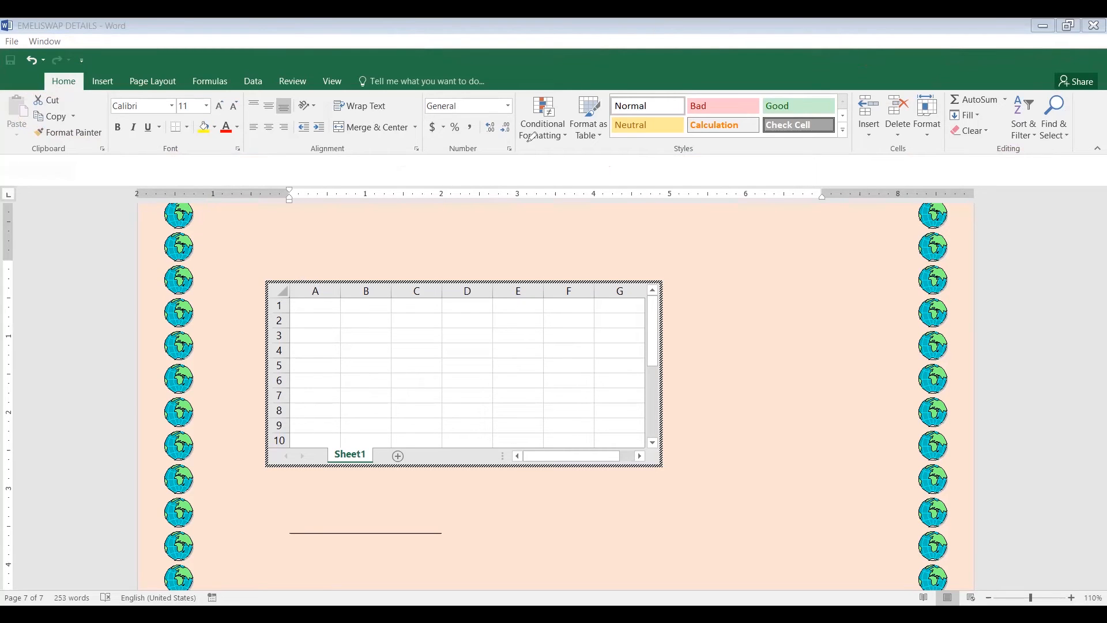
# - Enter 23 in cell A1 of the embedded worksheet and select cell B1
pyautogui.click(314, 315)
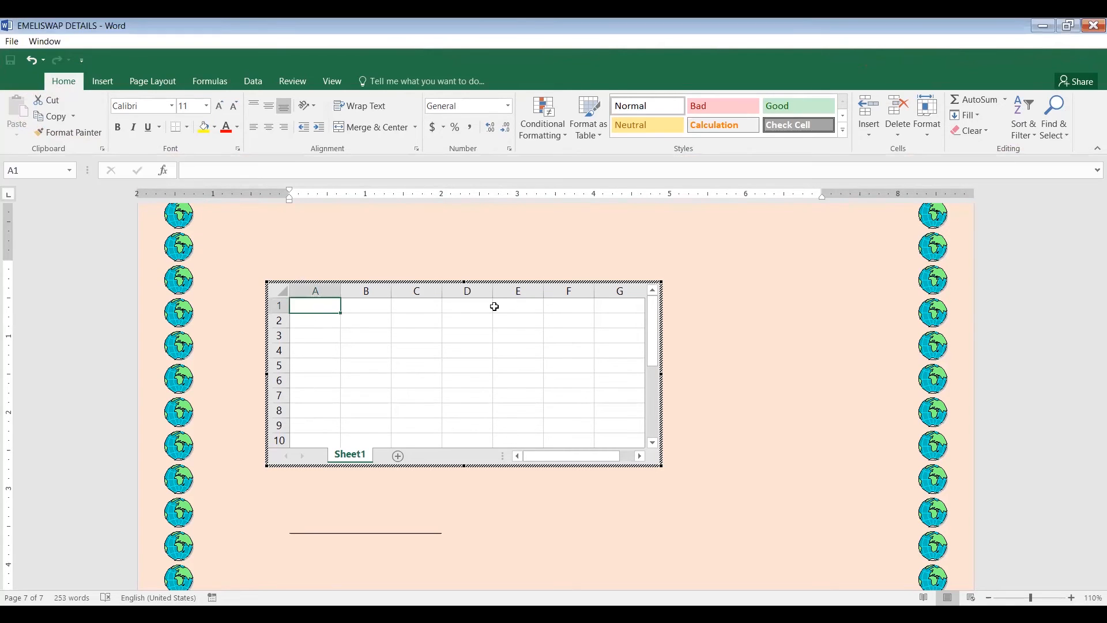
pyautogui.write('23')
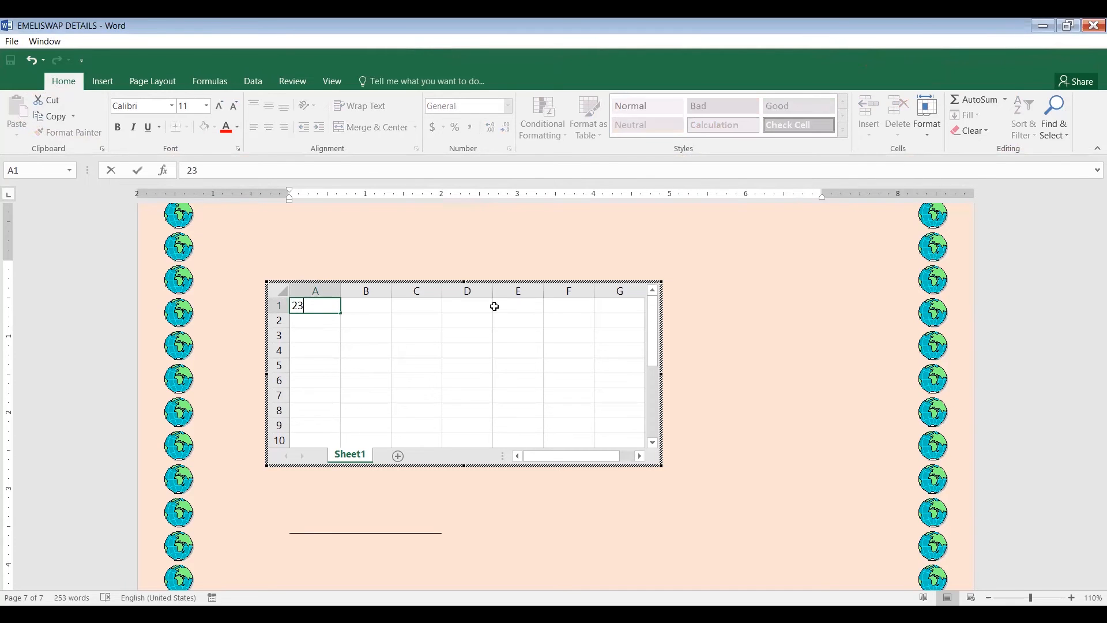
pyautogui.click(365, 306)
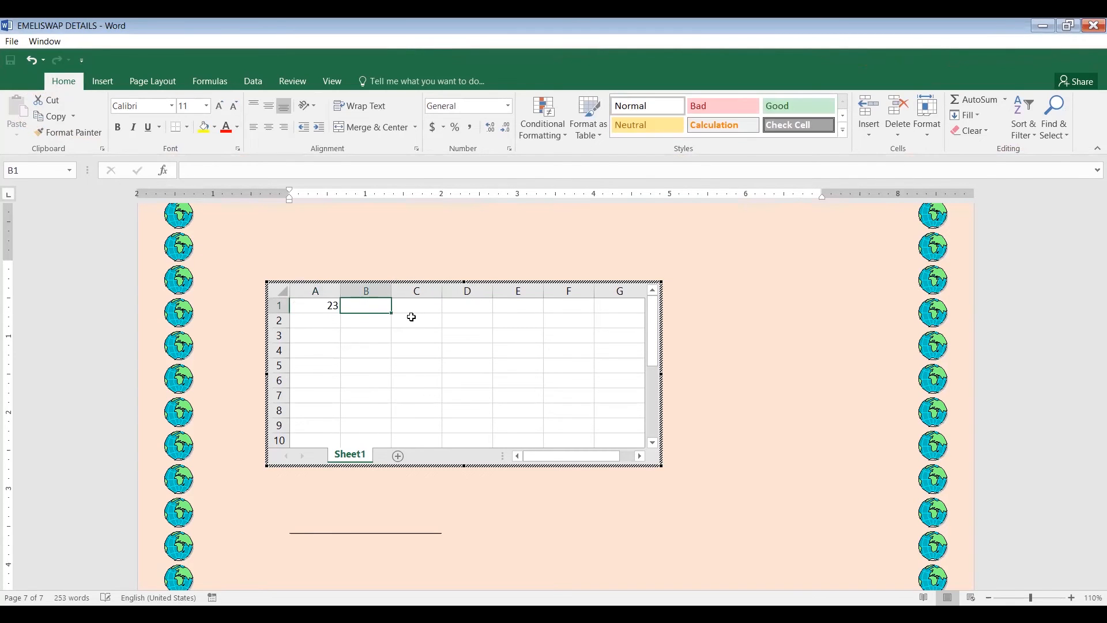
# - Enter 45 in cell B1 of the embedded worksheet and clear the contents of cells A1 and B1
pyautogui.write('45')
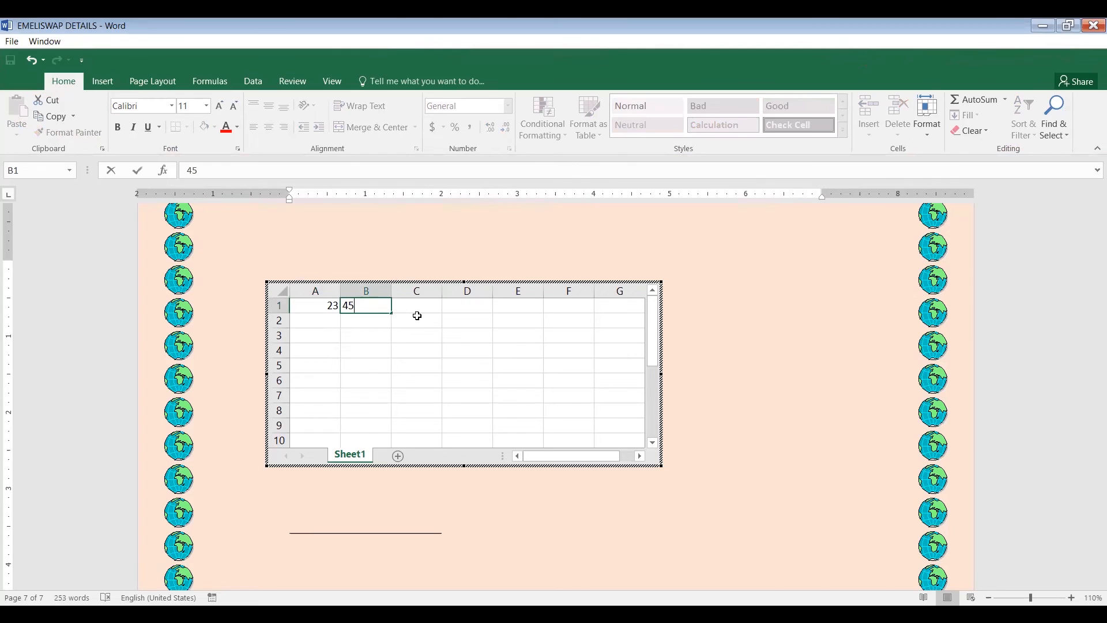
pyautogui.click(416, 307)
pyautogui.click(324, 304)
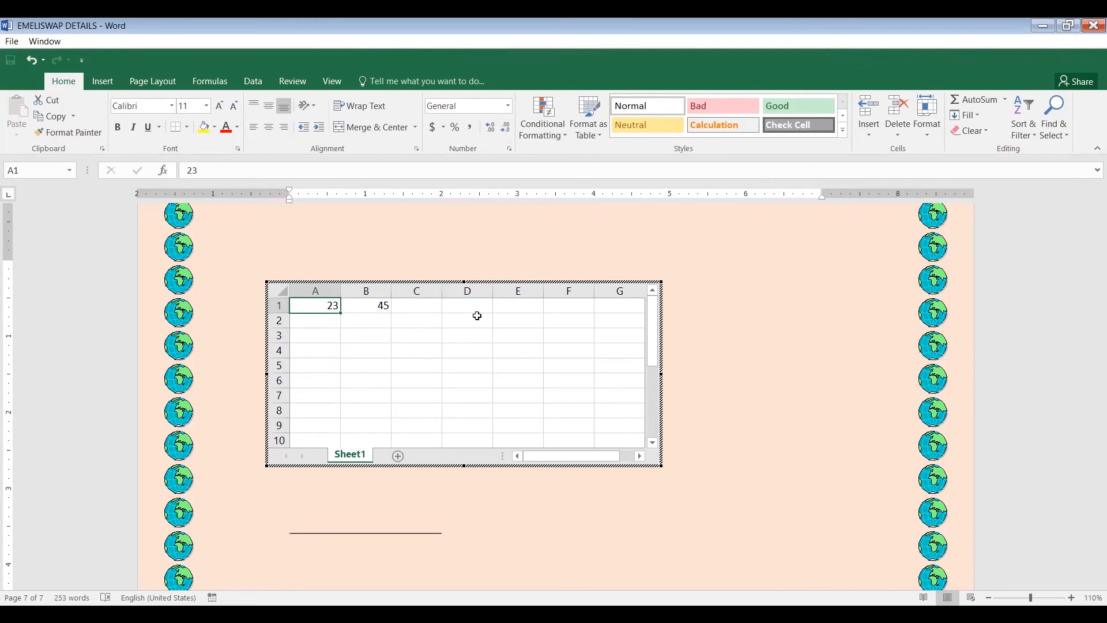
pyautogui.press('Delete')
pyautogui.click(365, 303)
pyautogui.press('Delete')
# - Enter the column headings month in cell A1 and days in cell B1 of the embedded worksheet
pyautogui.click(316, 306)
pyautogui.write('month')
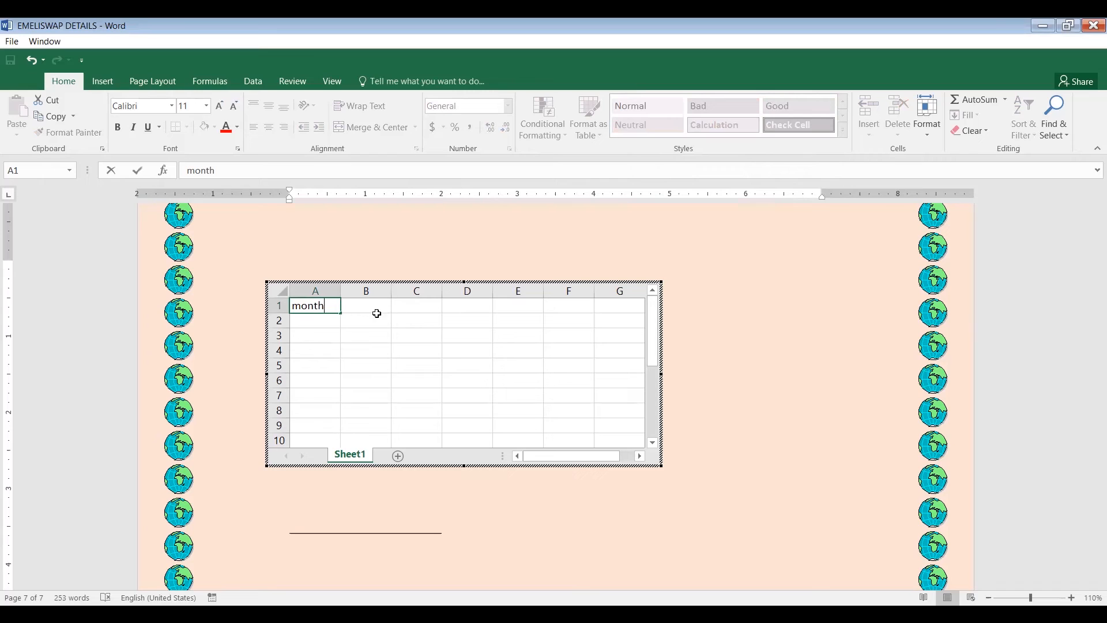
pyautogui.click(327, 322)
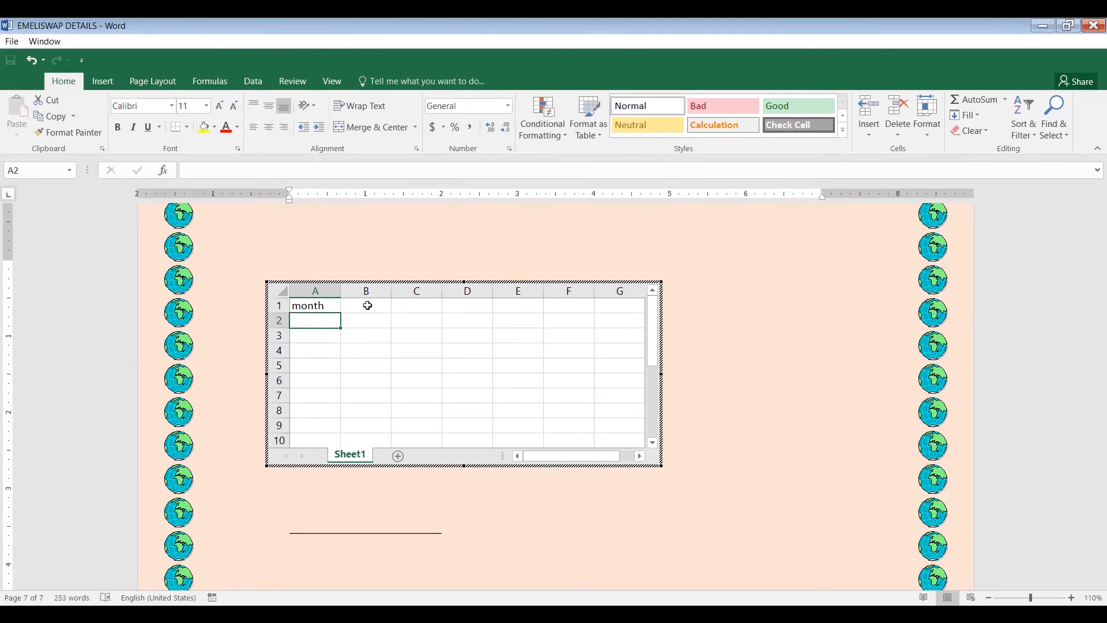
pyautogui.click(369, 304)
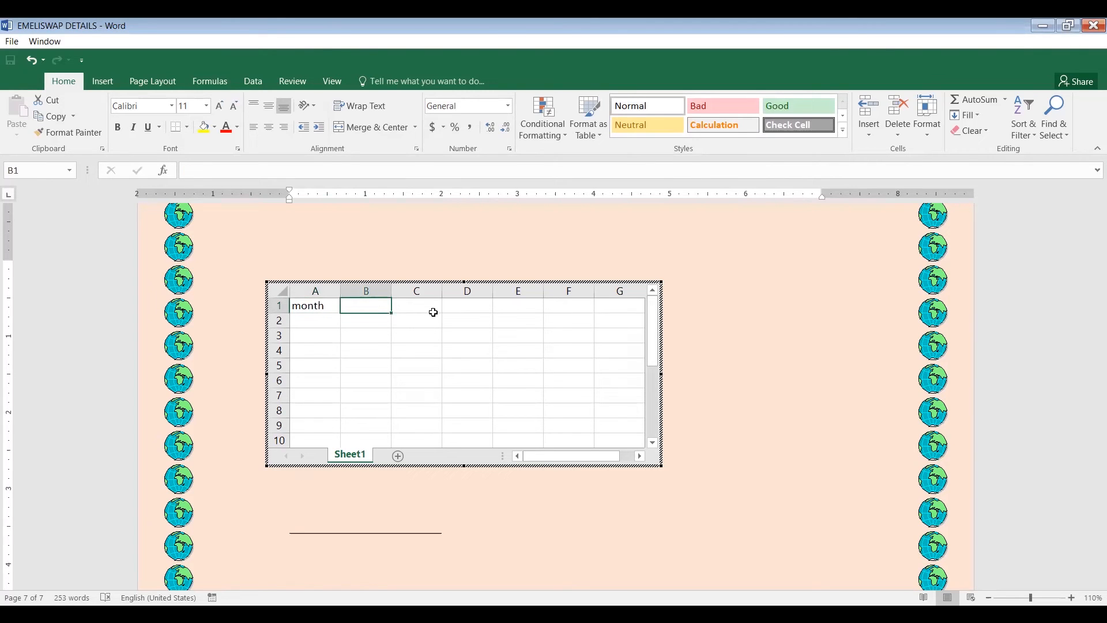
pyautogui.write('days')
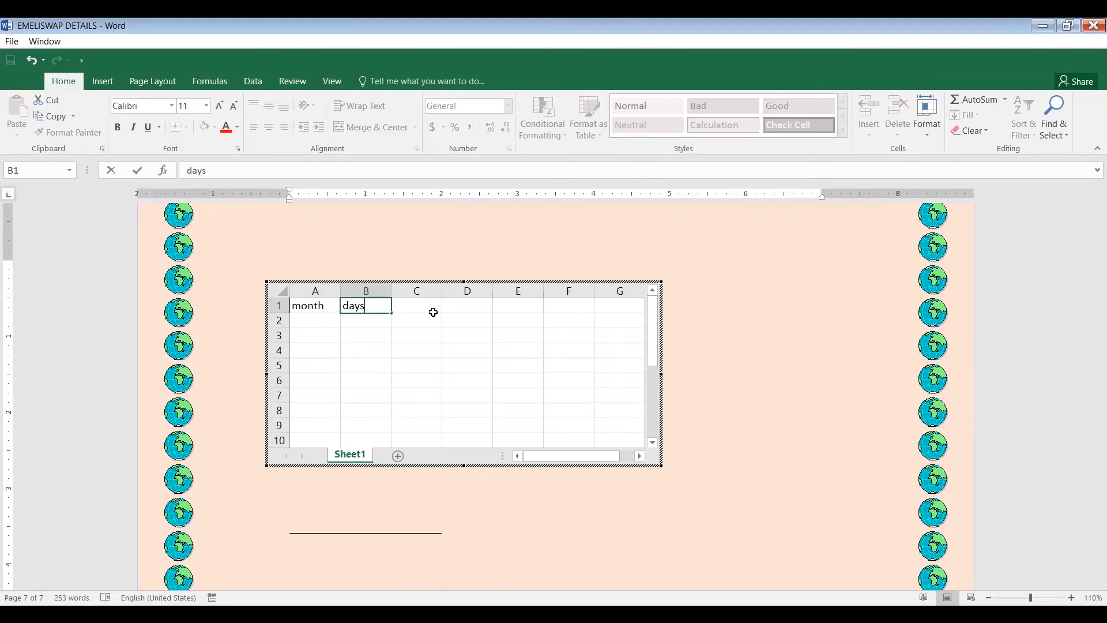
# - Fill row 2 of the worksheet with jan under month and 30 under days
pyautogui.click(317, 321)
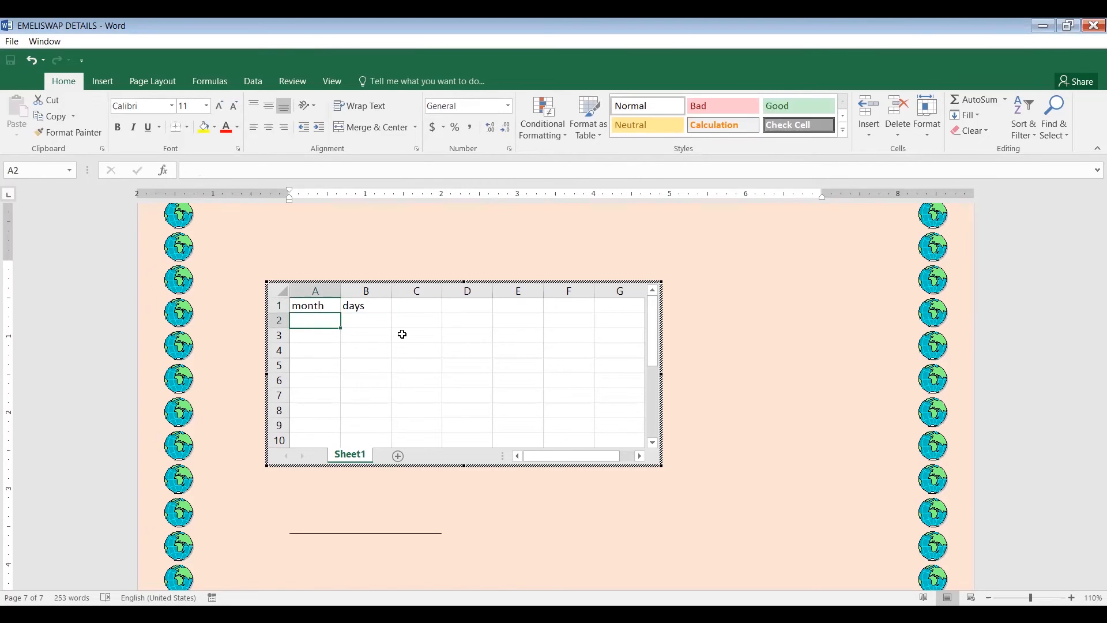
pyautogui.write('jan')
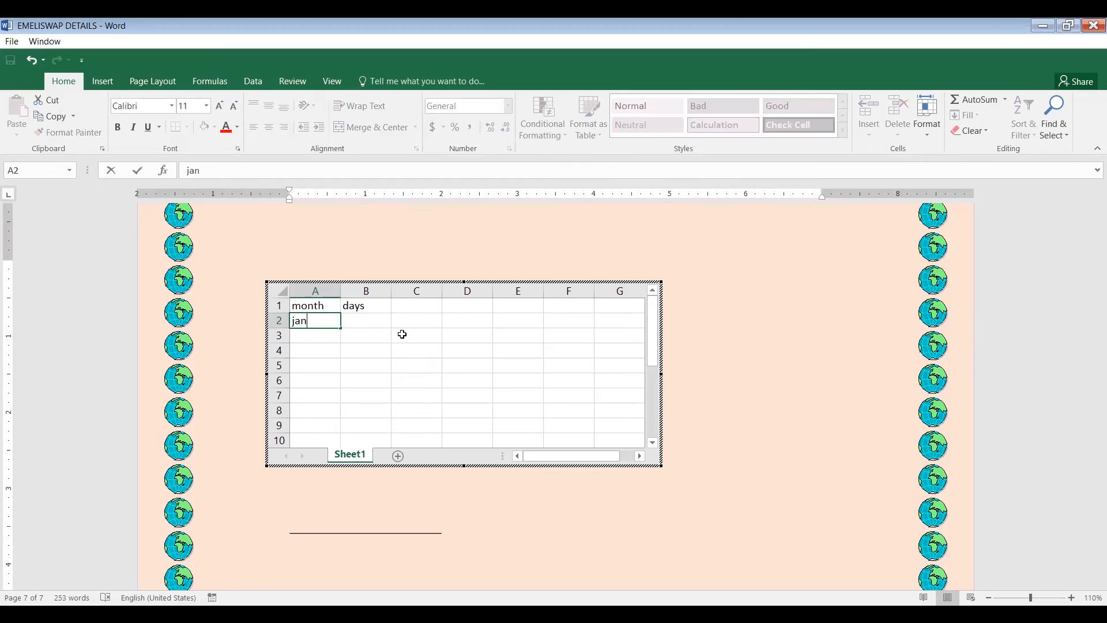
pyautogui.click(359, 324)
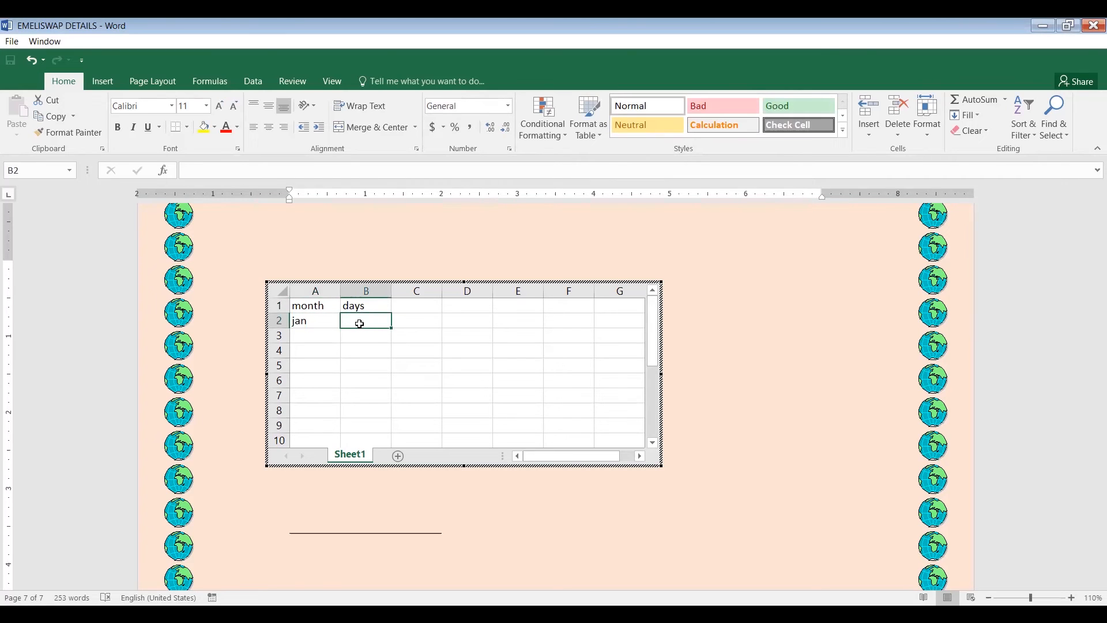
pyautogui.write('20')
pyautogui.press('BackSpace')
pyautogui.press('BackSpace')
pyautogui.write('30')
# - Fill row 3 of the worksheet with feb under month and 28 under days
pyautogui.click(305, 336)
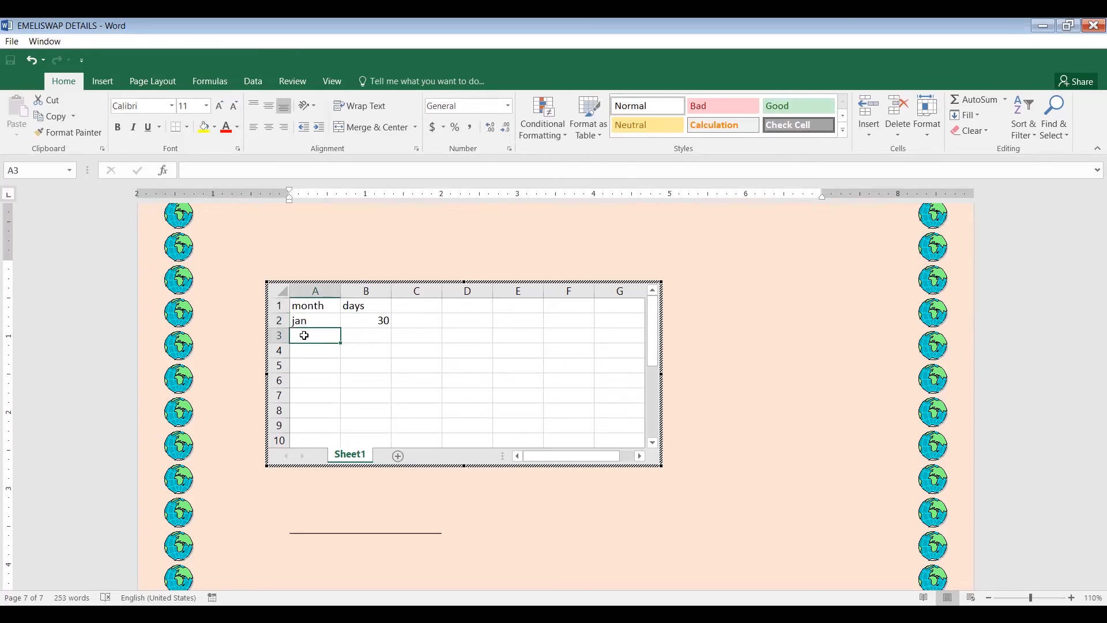
pyautogui.write('feb')
pyautogui.click(375, 333)
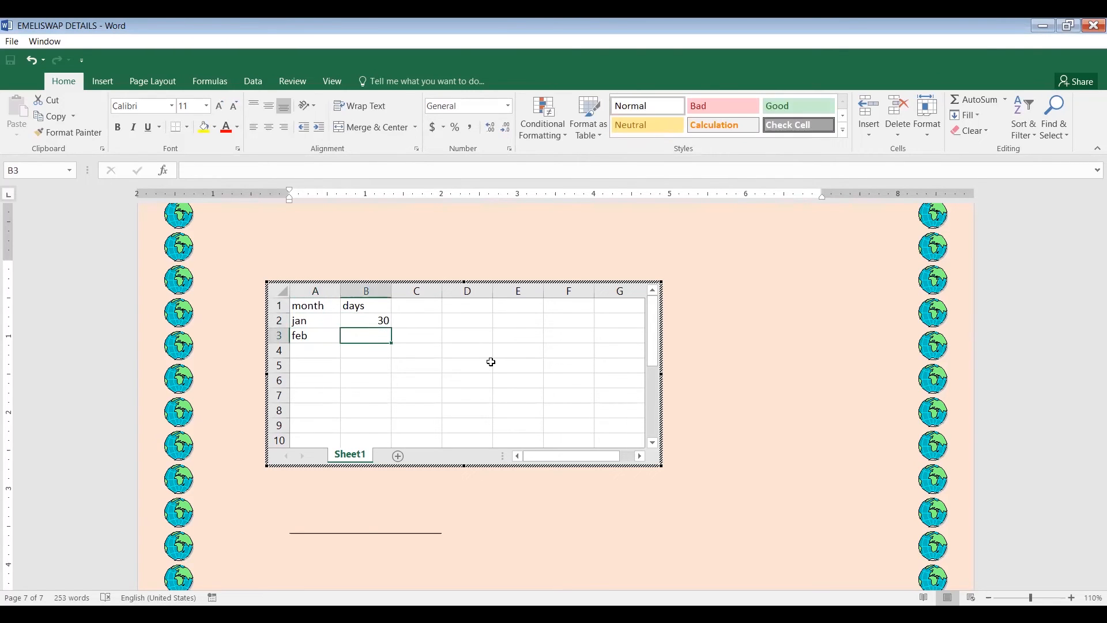
pyautogui.write('28')
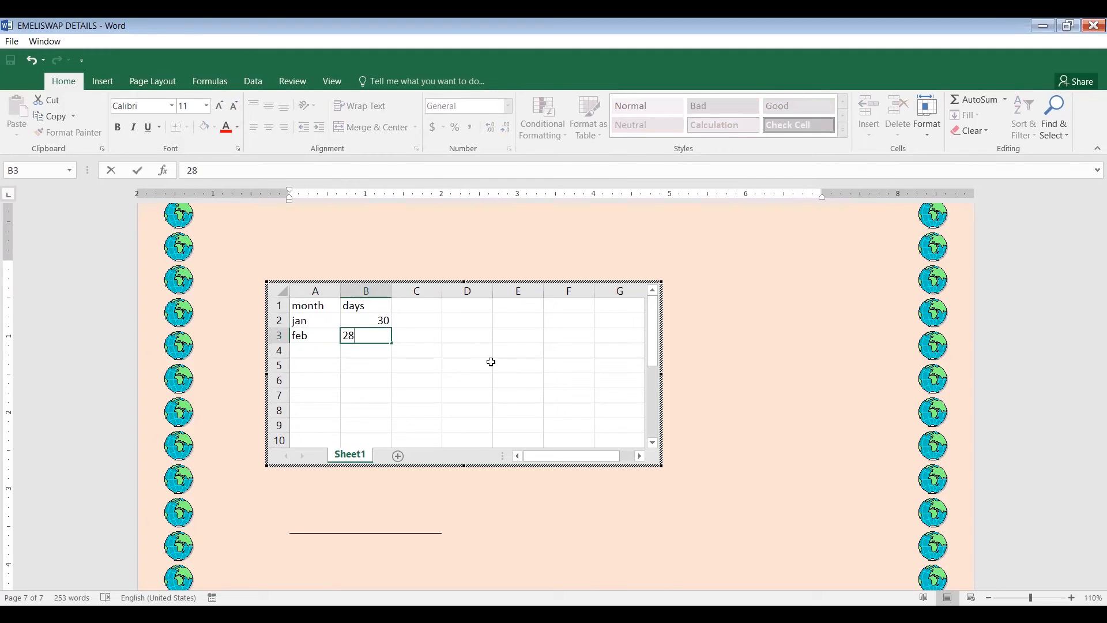
pyautogui.click(416, 376)
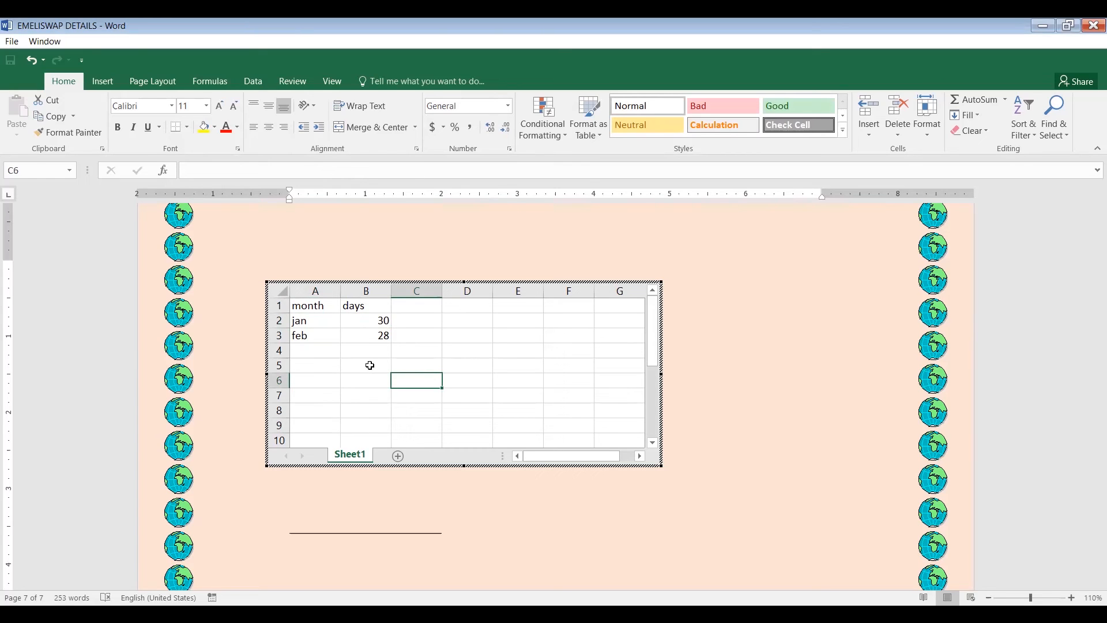
pyautogui.click(374, 353)
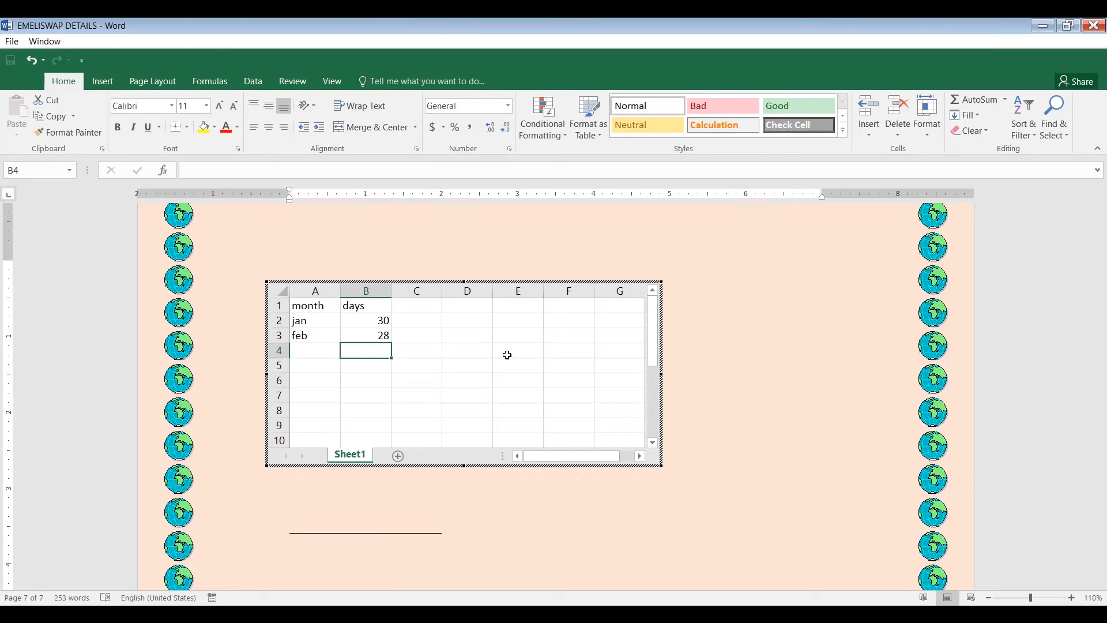
pyautogui.click(507, 354)
# - Give the headings in cells A1:B1 a red font colour and an underline, and return to the document
pyautogui.moveTo(303, 306); pyautogui.dragTo(357, 311)
pyautogui.click(226, 127)
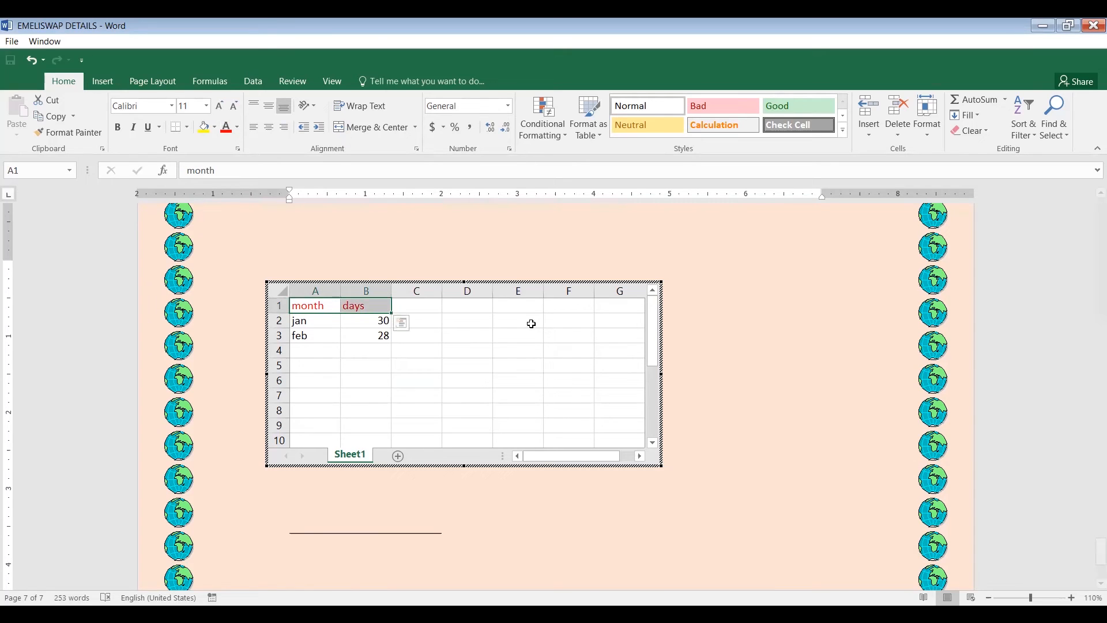
pyautogui.click(521, 333)
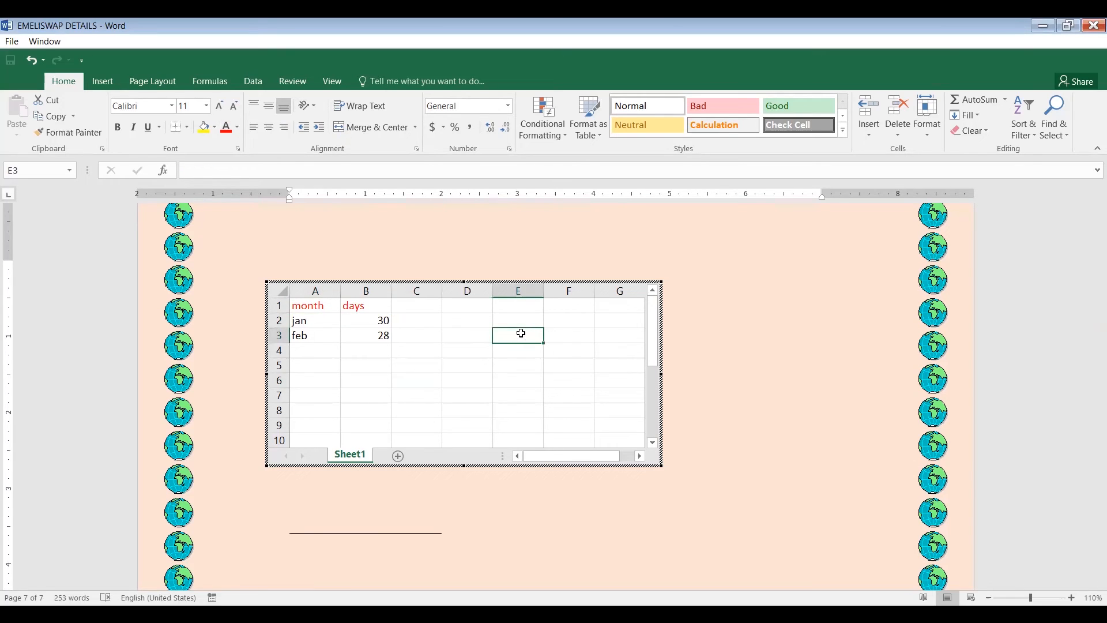
pyautogui.click(302, 307)
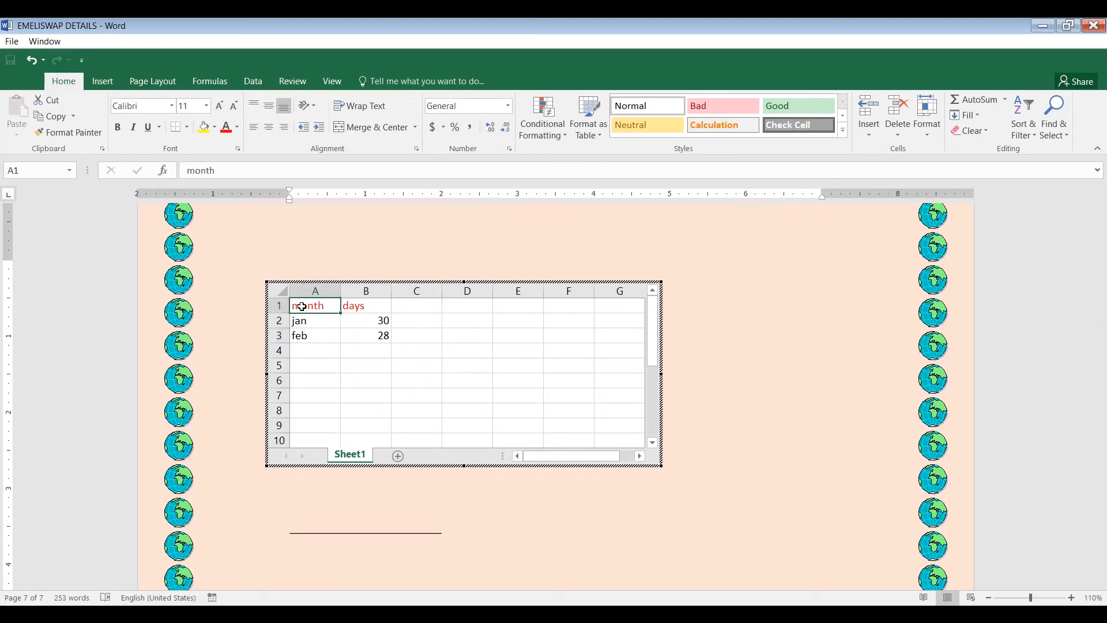
pyautogui.moveTo(302, 307); pyautogui.dragTo(360, 307)
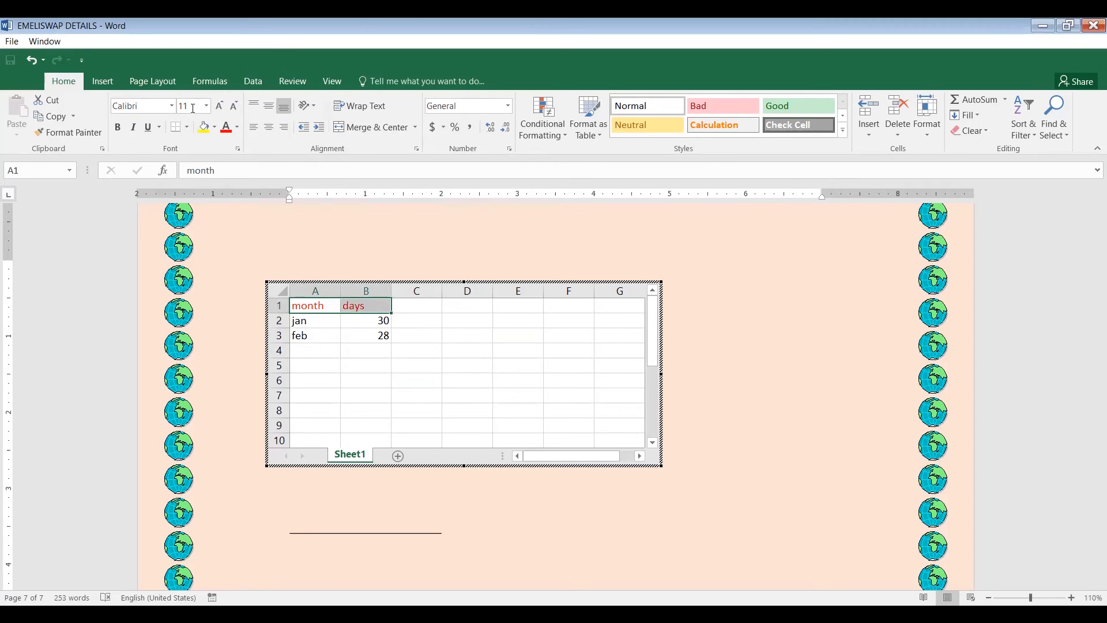
pyautogui.click(149, 132)
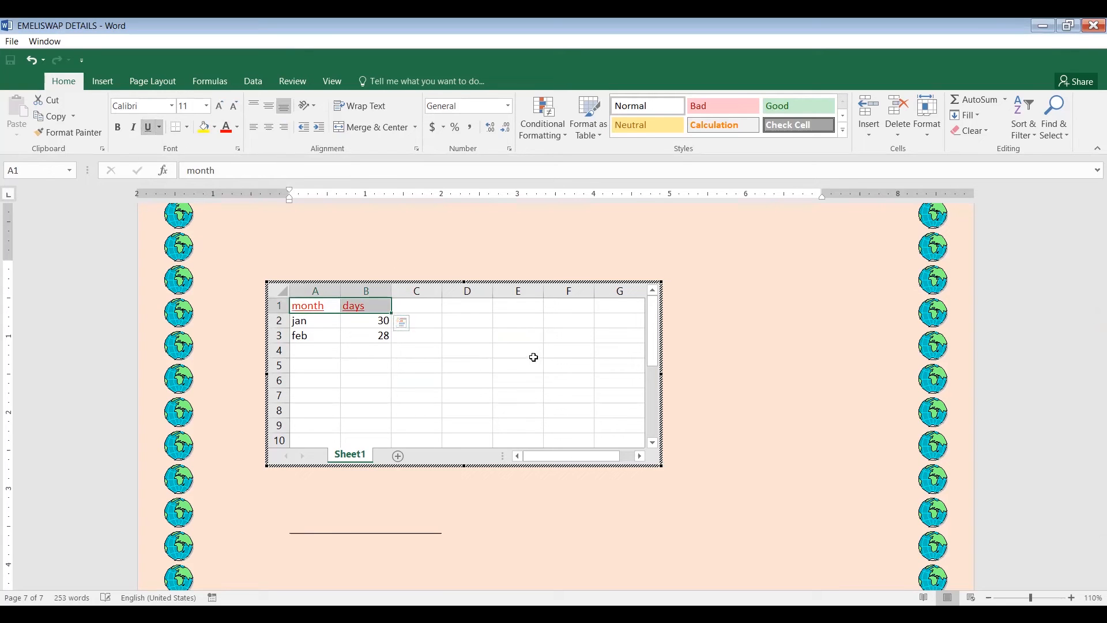
pyautogui.click(534, 358)
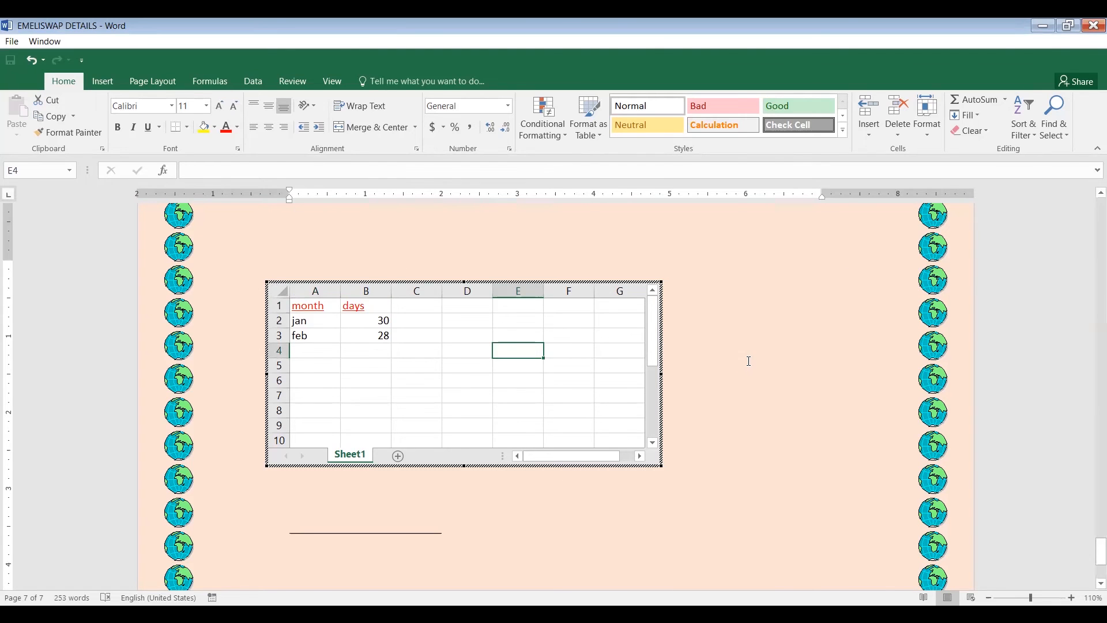
pyautogui.click(749, 360)
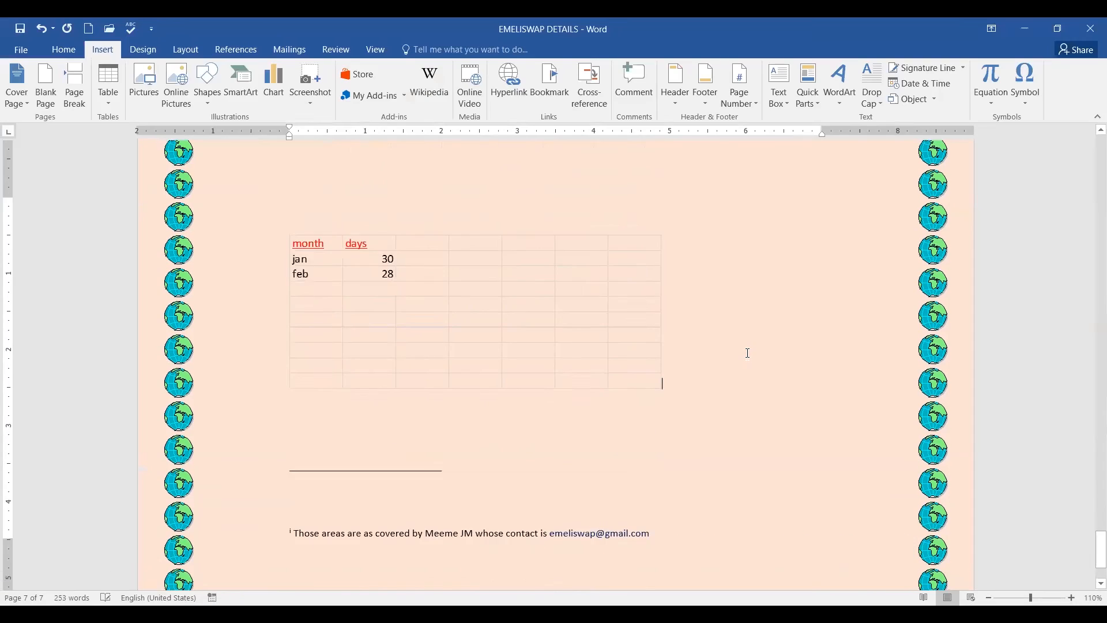
# - Reopen the embedded month and days worksheet for editing and leave it again without changing any data
pyautogui.scroll(3, 749, 353)
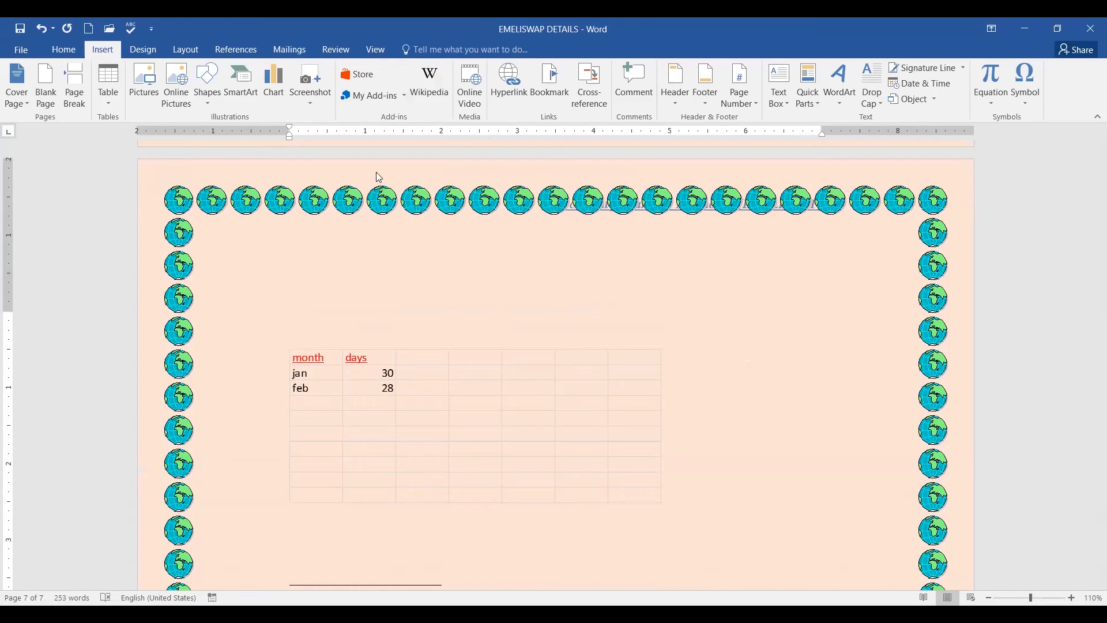
pyautogui.click(436, 411)
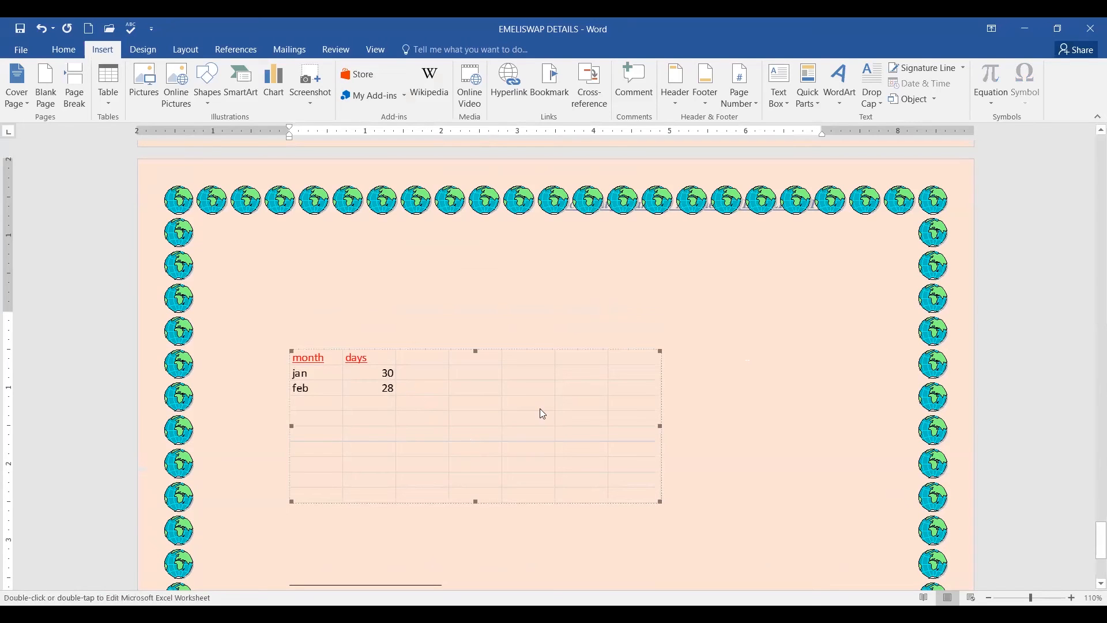
pyautogui.doubleClick(432, 365)
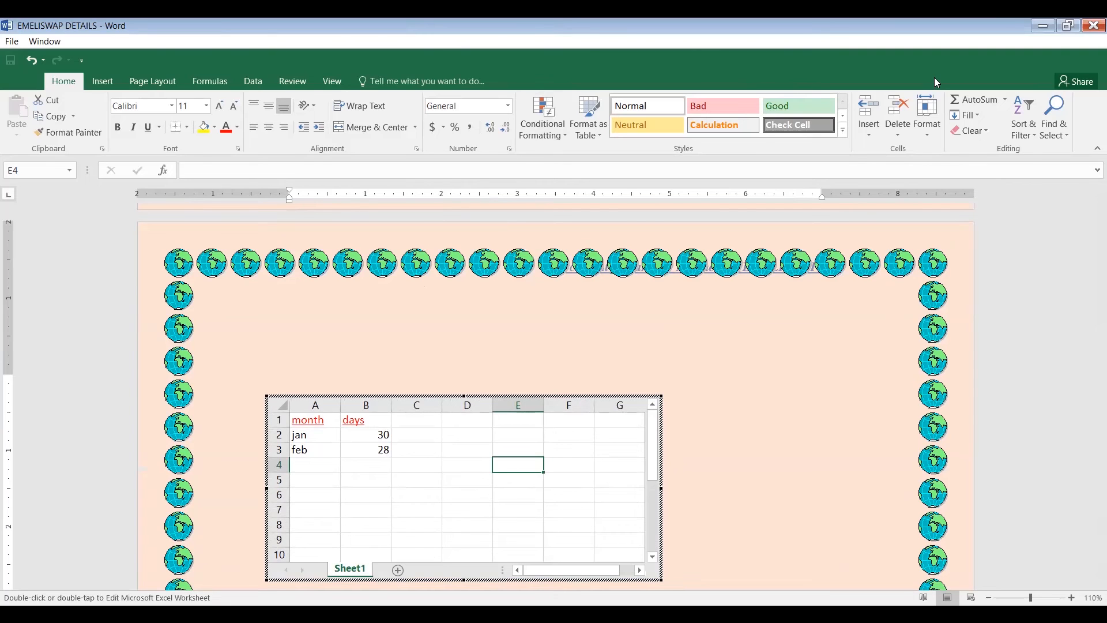
pyautogui.click(793, 481)
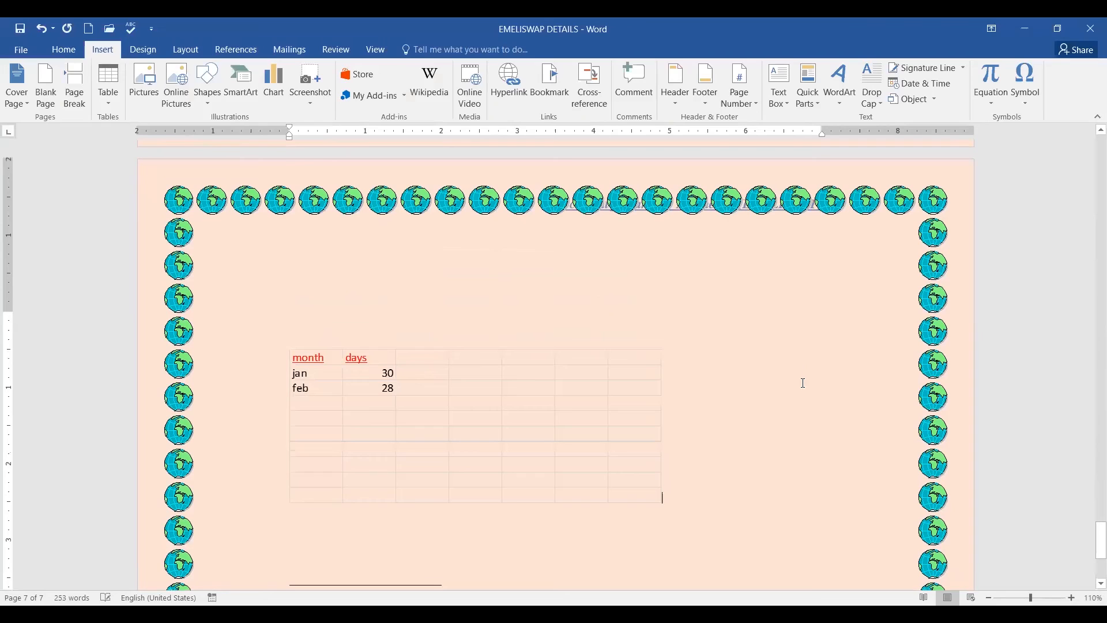
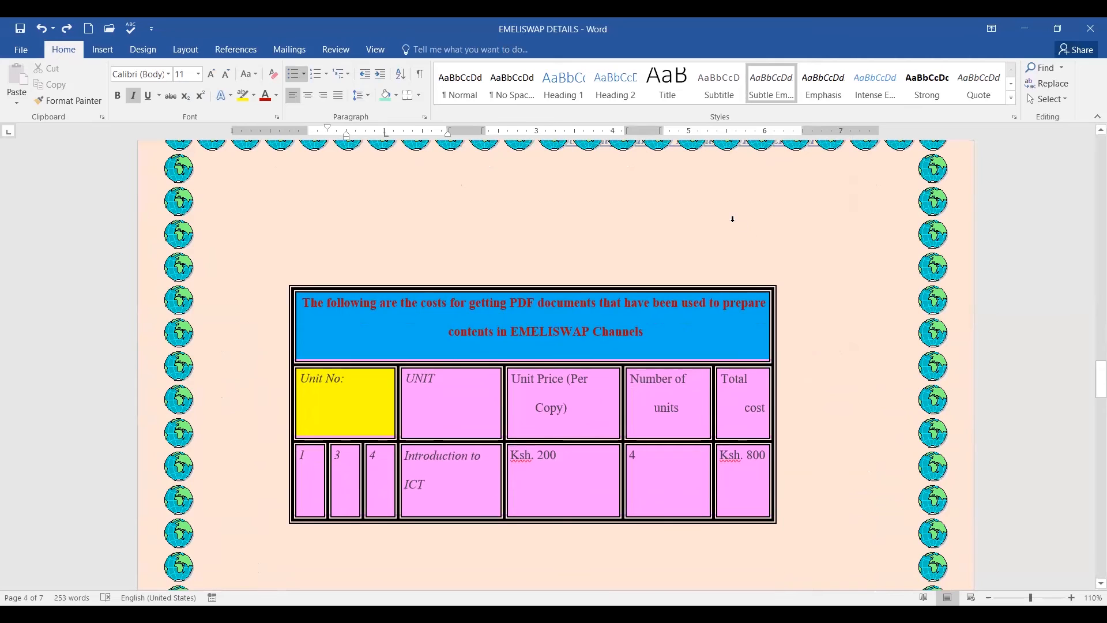
# - Examine the PDF document costs table across pages 4 and 5, particularly its Total cost column
pyautogui.scroll(-3, 739, 218)
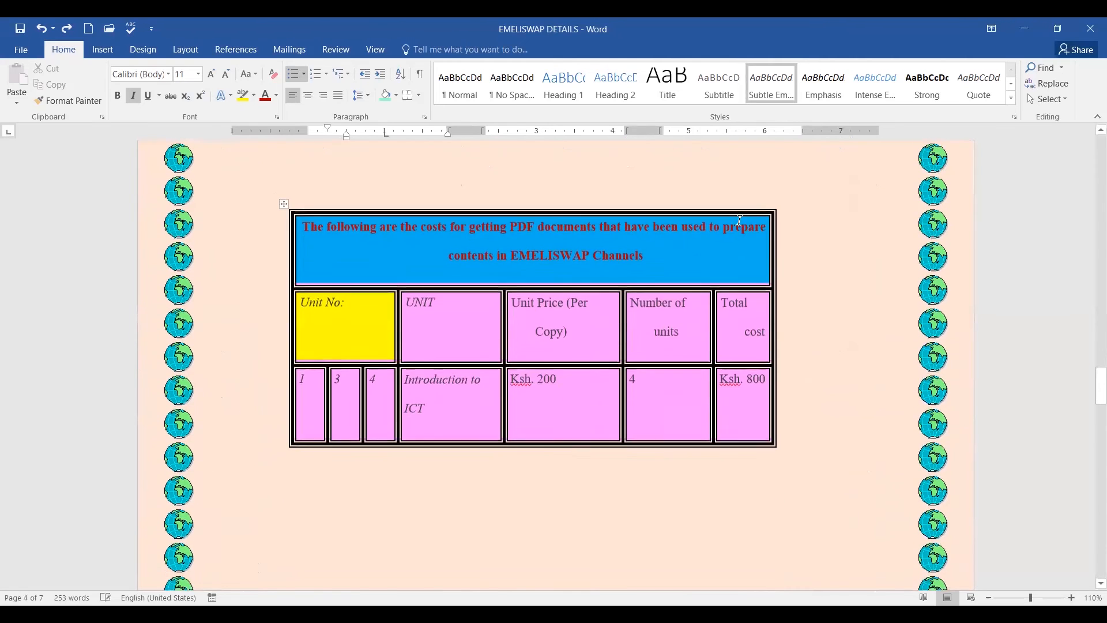
pyautogui.scroll(2, 741, 221)
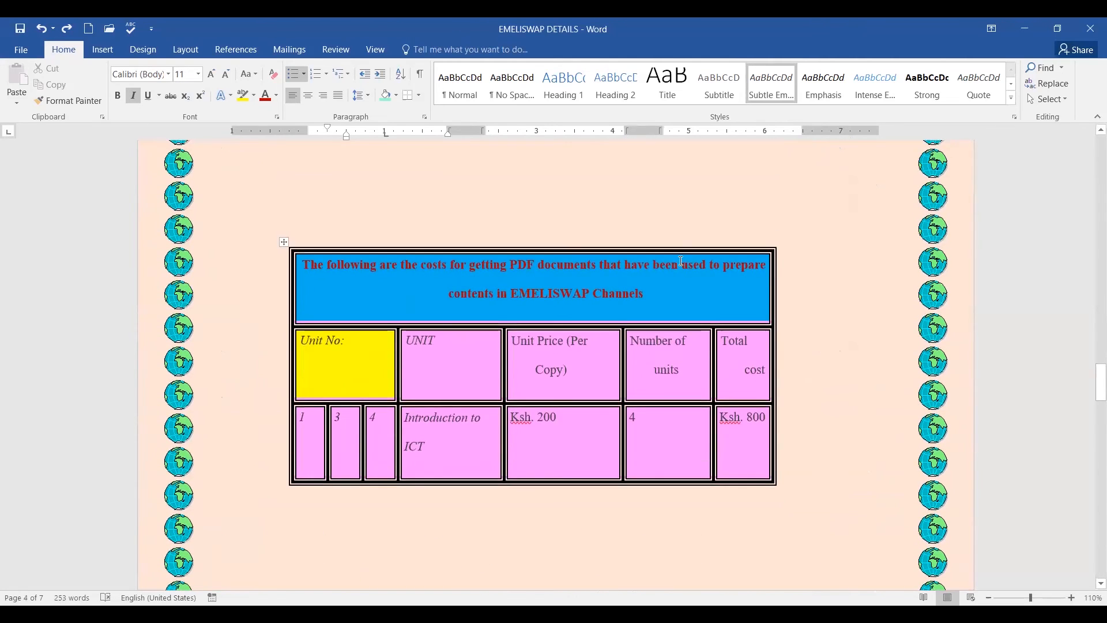
pyautogui.scroll(-1, 727, 287)
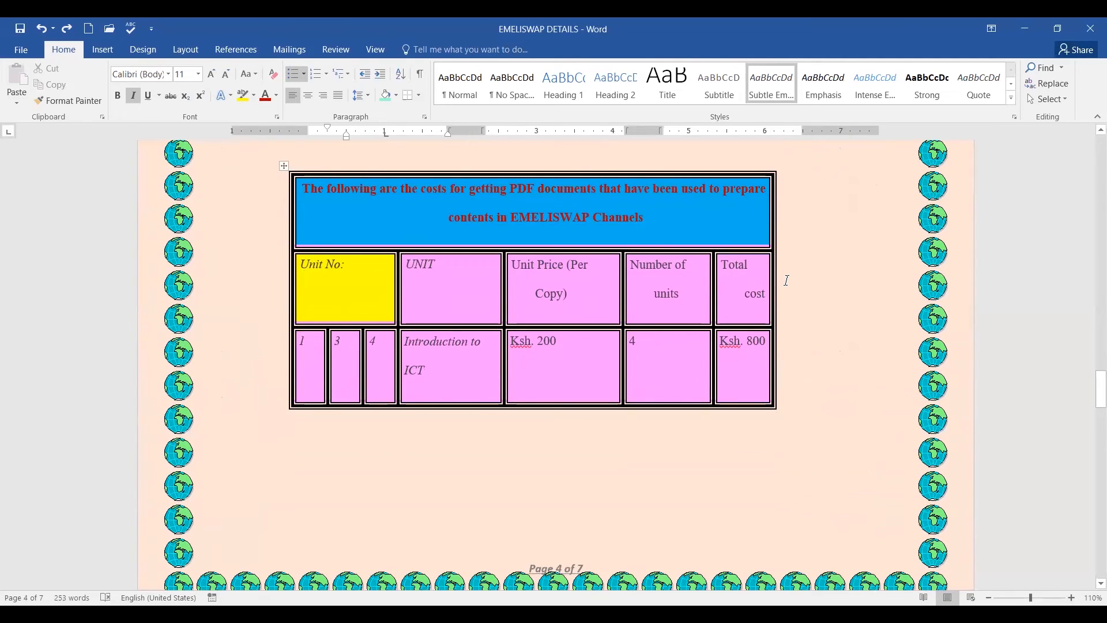
pyautogui.scroll(-1, 774, 286)
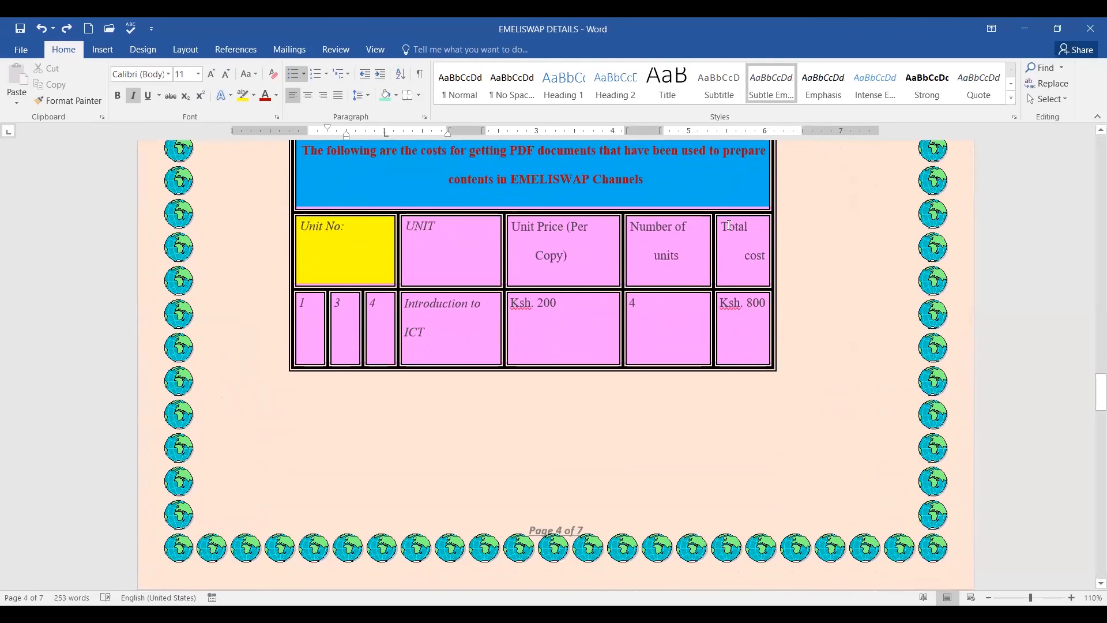
pyautogui.moveTo(723, 226); pyautogui.dragTo(751, 229)
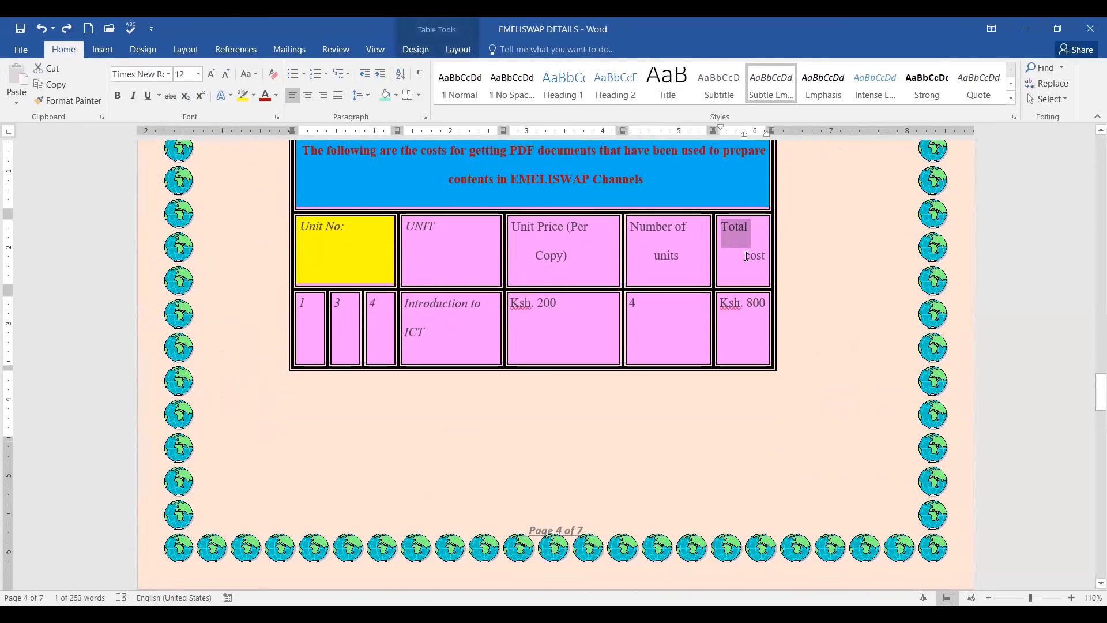
pyautogui.click(499, 335)
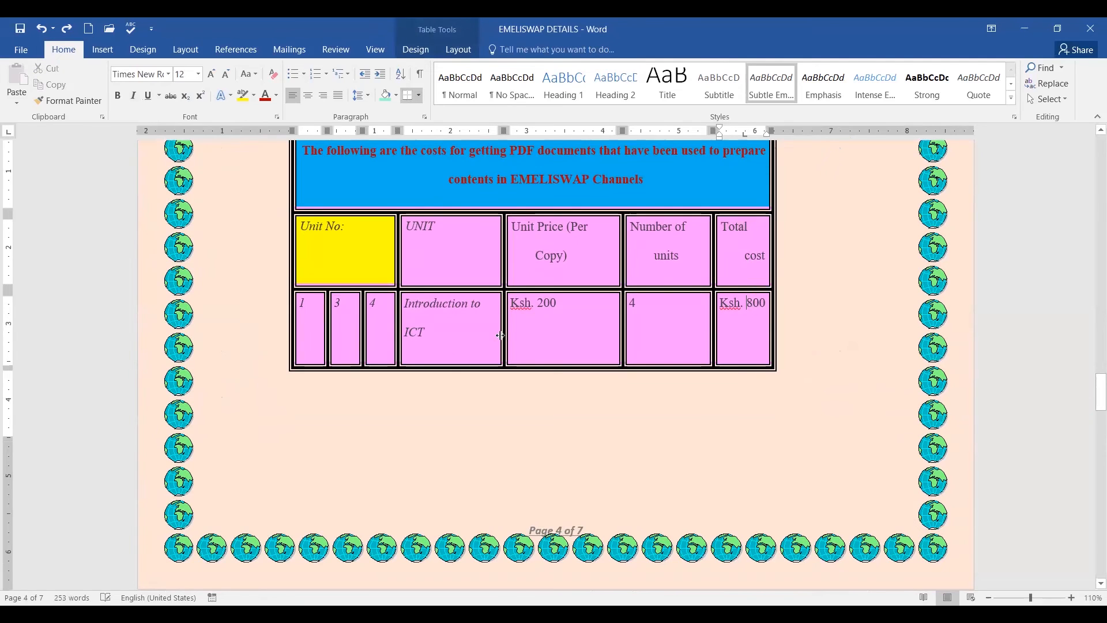
pyautogui.click(744, 295)
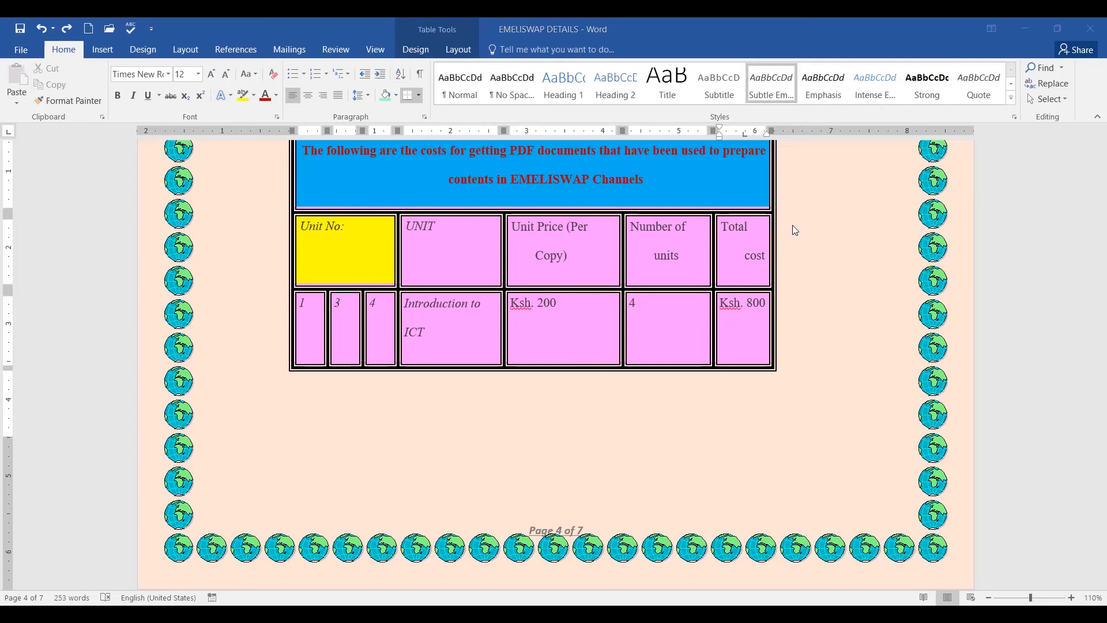
pyautogui.scroll(-10, 764, 352)
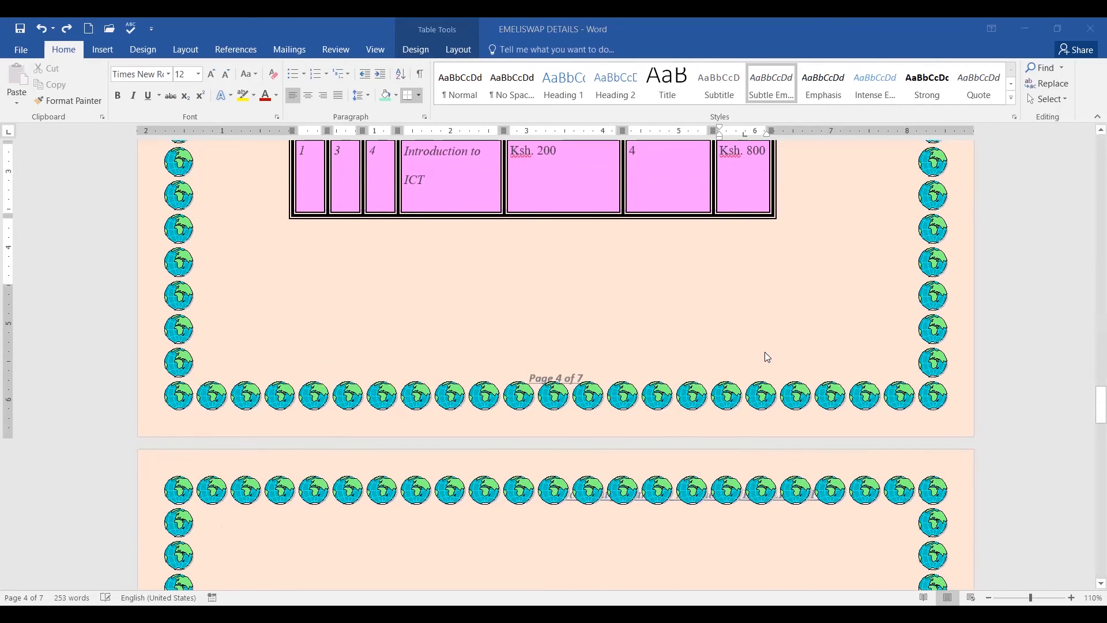
pyautogui.scroll(-3, 767, 356)
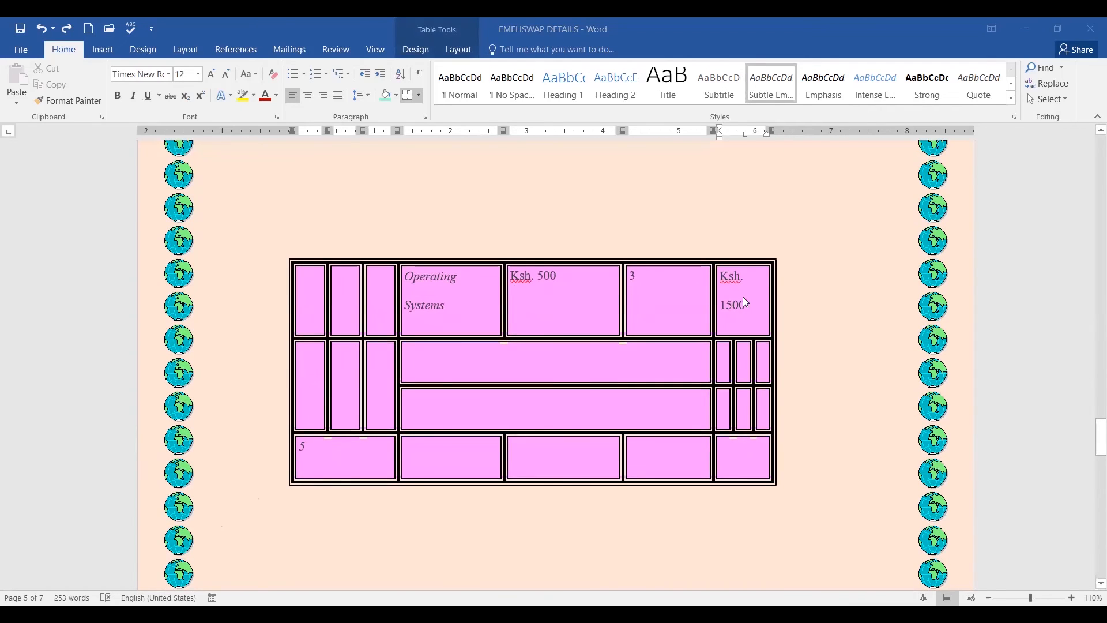
# - Enter the label "Overall total" in the costs table's last row, under the Number of units column
pyautogui.click(659, 454)
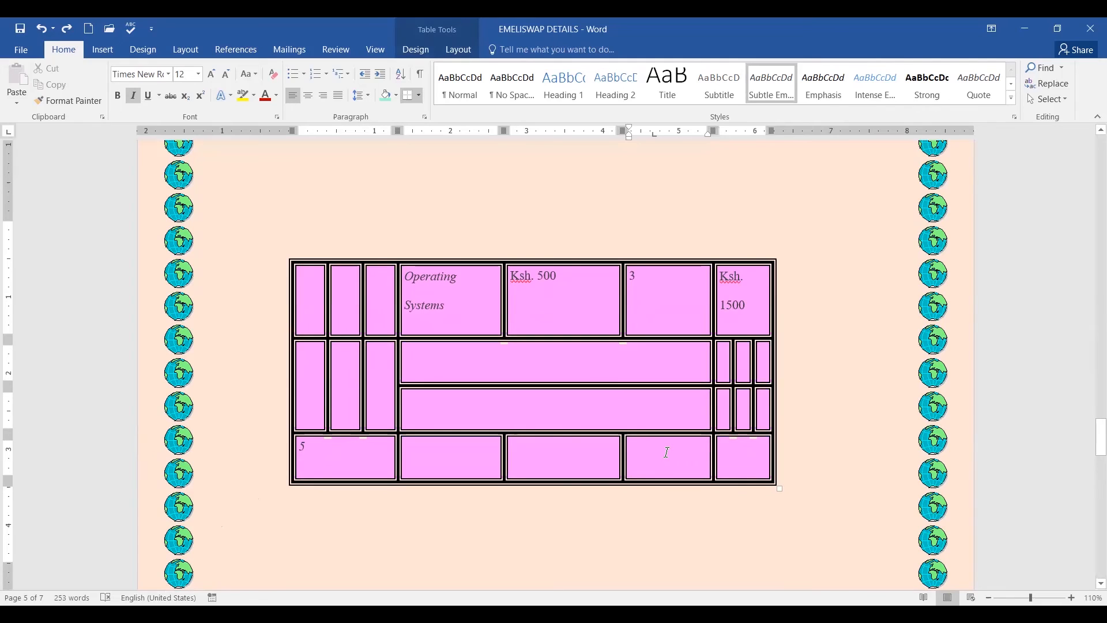
pyautogui.write('Over')
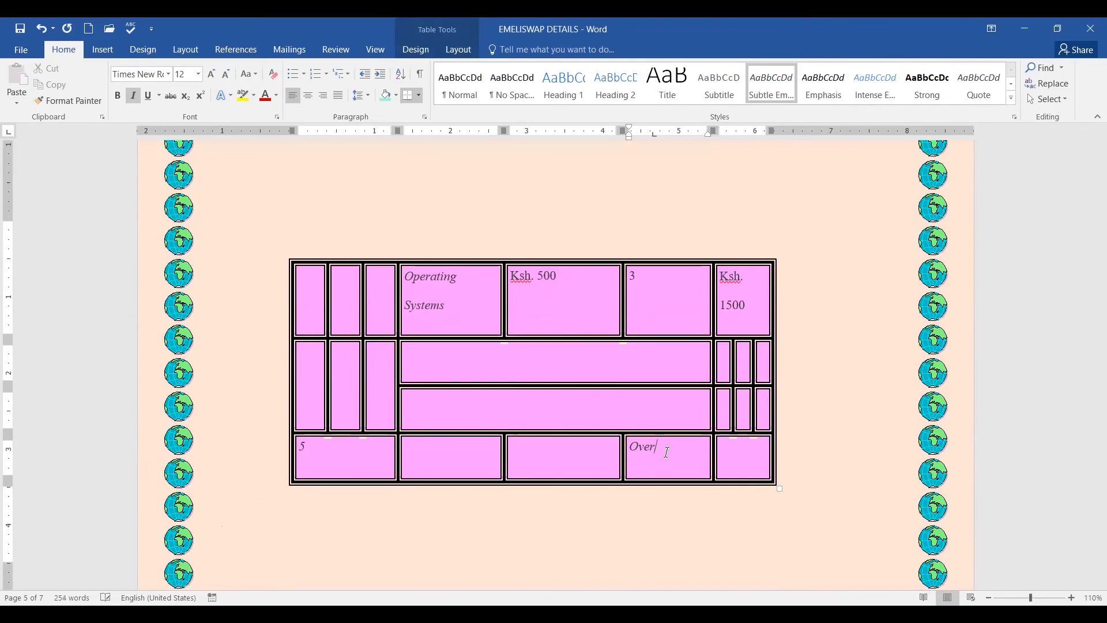
pyautogui.write('all total')
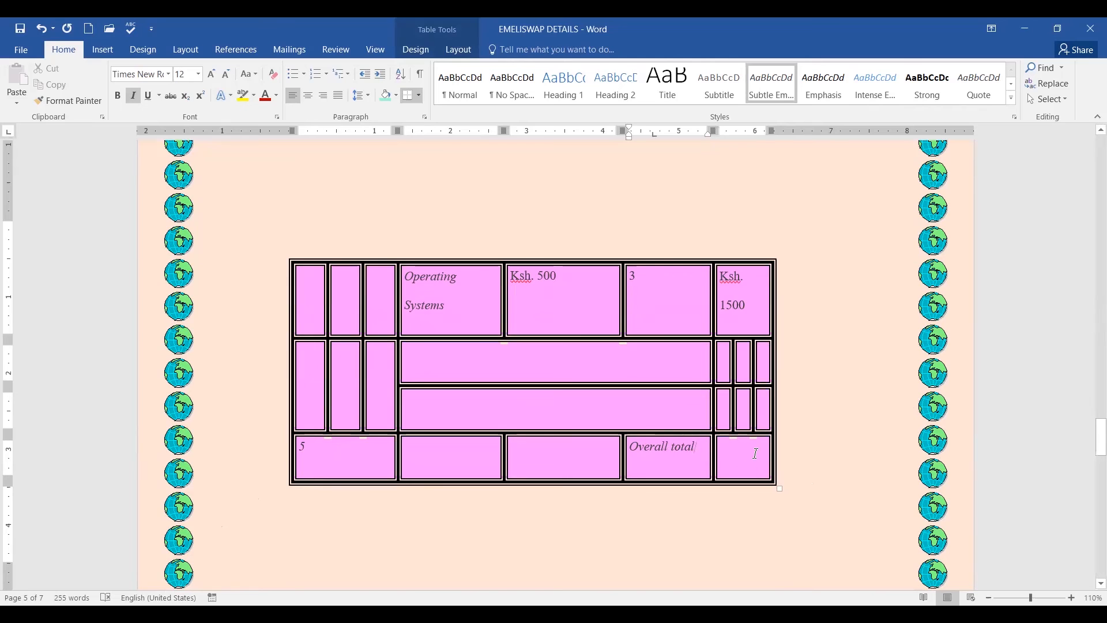
# - Check the Total cost entries on page 4 and place the cursor in the empty cell beside Overall total
pyautogui.scroll(10, 761, 431)
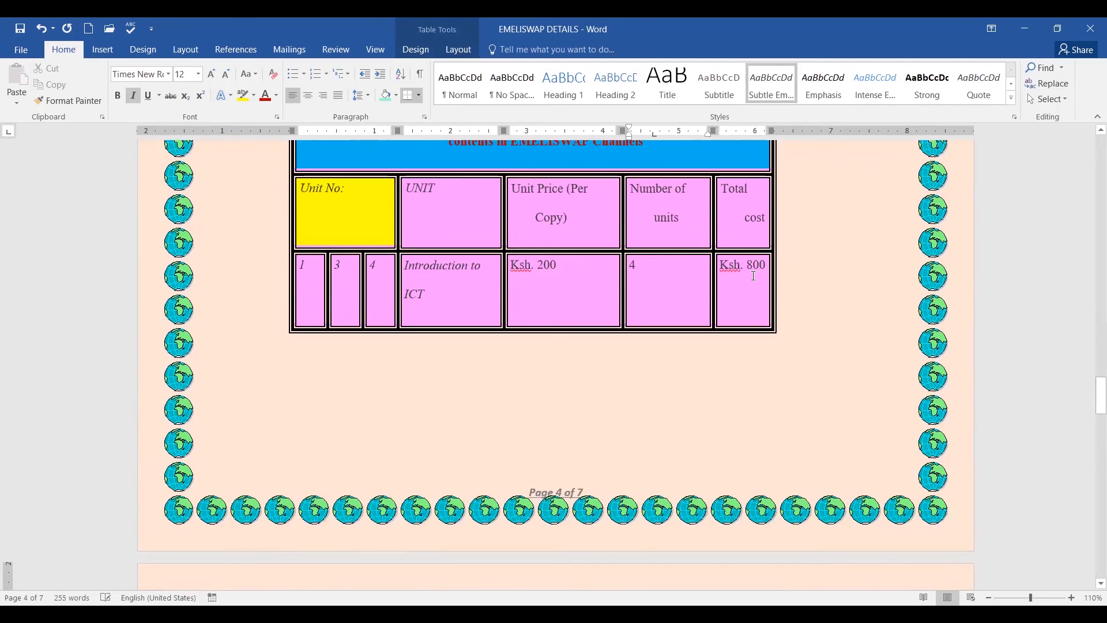
pyautogui.click(750, 284)
pyautogui.scroll(-10, 750, 289)
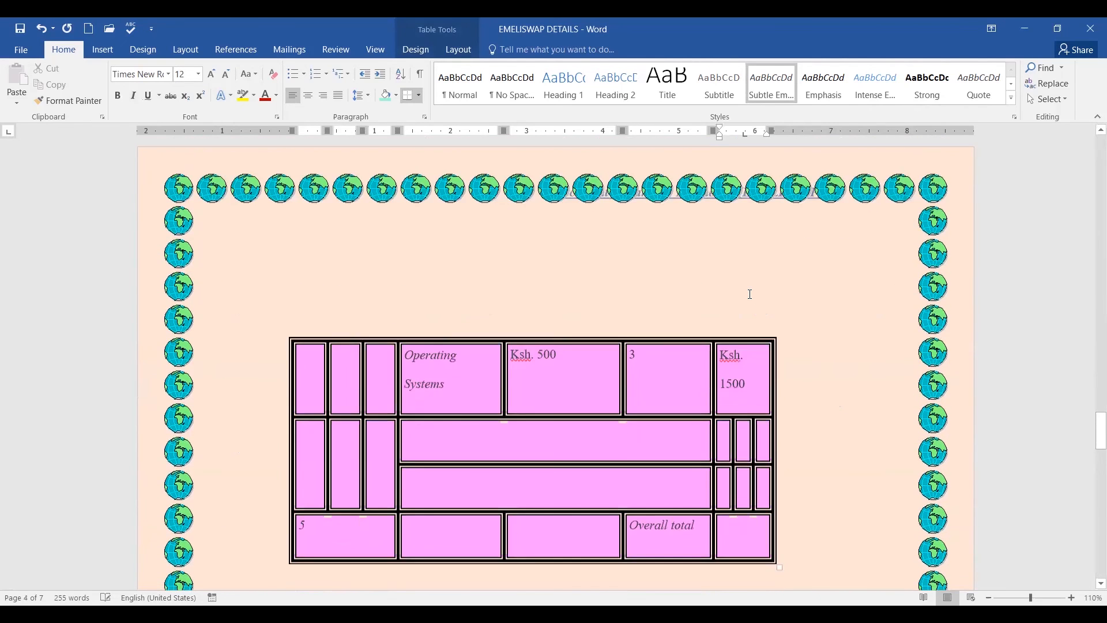
pyautogui.scroll(-3, 749, 297)
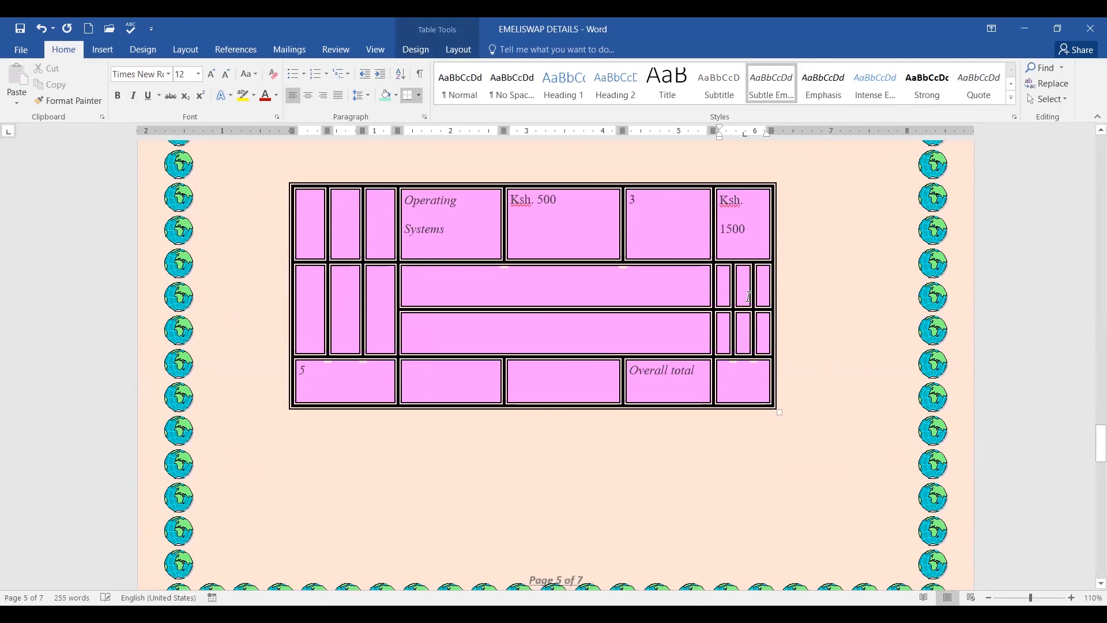
pyautogui.click(734, 378)
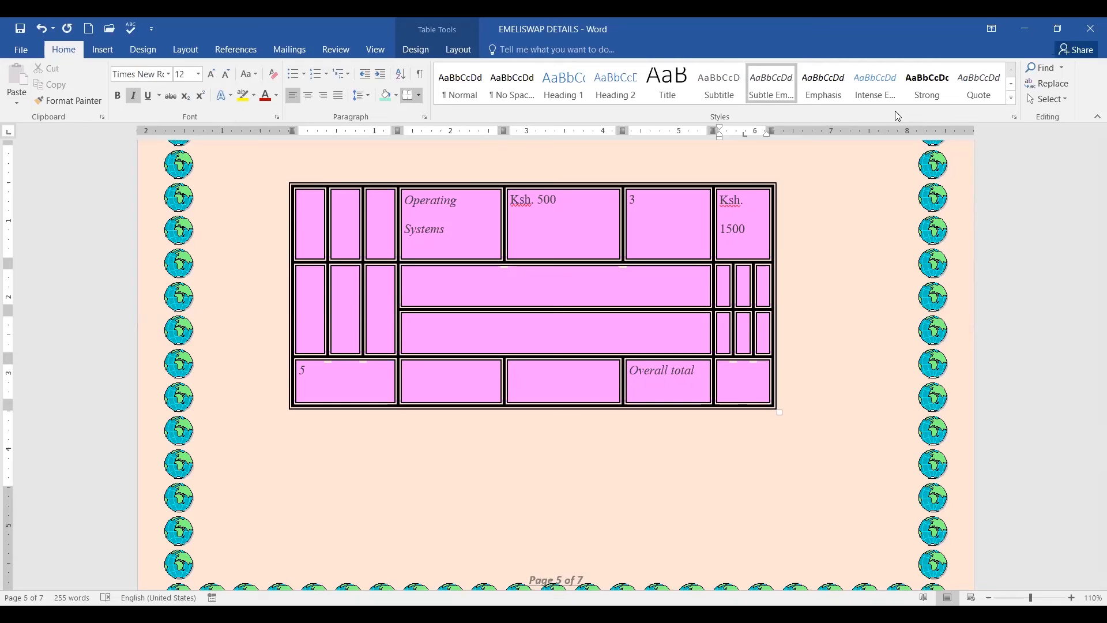
pyautogui.moveTo(440, 42)
pyautogui.mouseDown()
pyautogui.moveTo(468, 67)
pyautogui.moveTo(483, 58)
pyautogui.moveTo(466, 62)
pyautogui.moveTo(463, 41)
pyautogui.mouseUp()
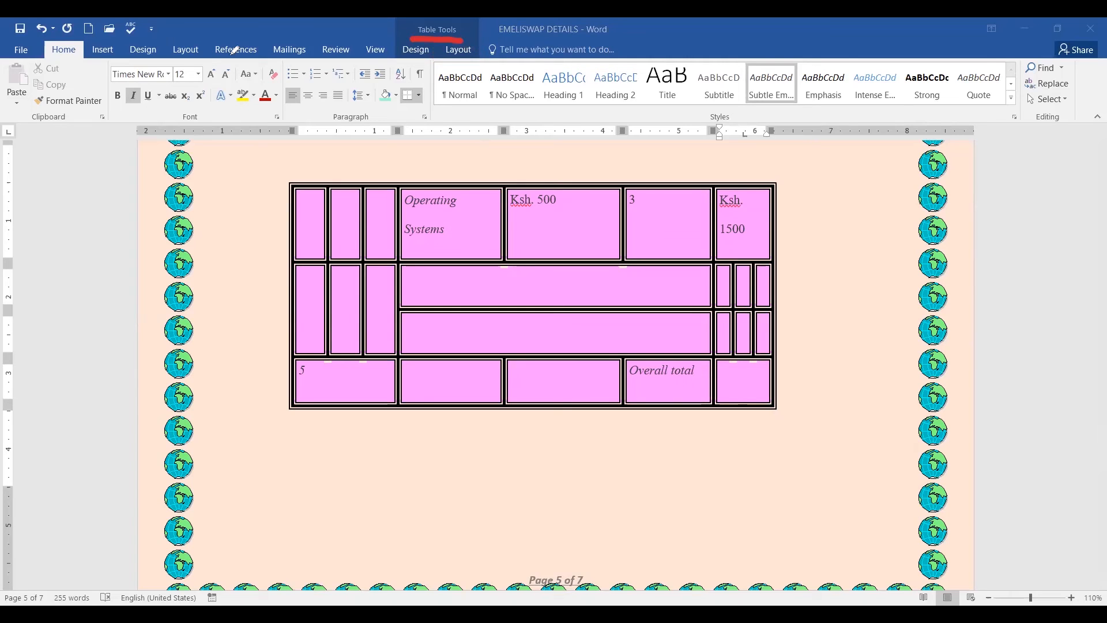
pyautogui.moveTo(194, 36)
pyautogui.mouseDown()
pyautogui.moveTo(167, 62)
pyautogui.moveTo(175, 33)
pyautogui.mouseUp()
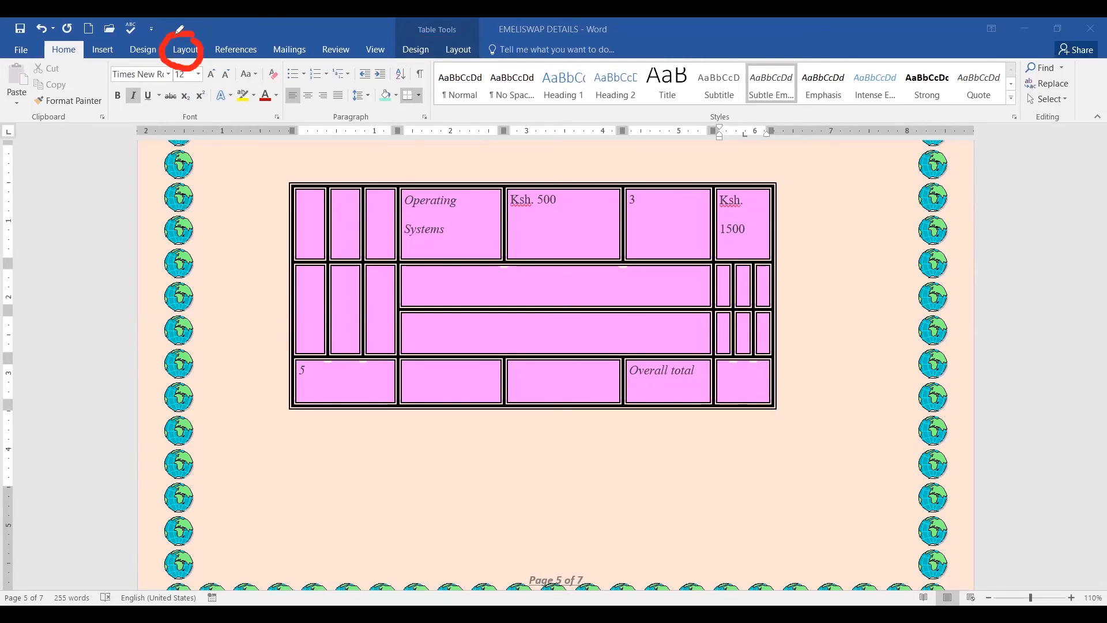
pyautogui.moveTo(459, 44)
pyautogui.mouseDown()
pyautogui.moveTo(442, 47)
pyautogui.moveTo(482, 62)
pyautogui.moveTo(455, 22)
pyautogui.moveTo(414, 27)
pyautogui.moveTo(427, 41)
pyautogui.moveTo(470, 26)
pyautogui.mouseUp()
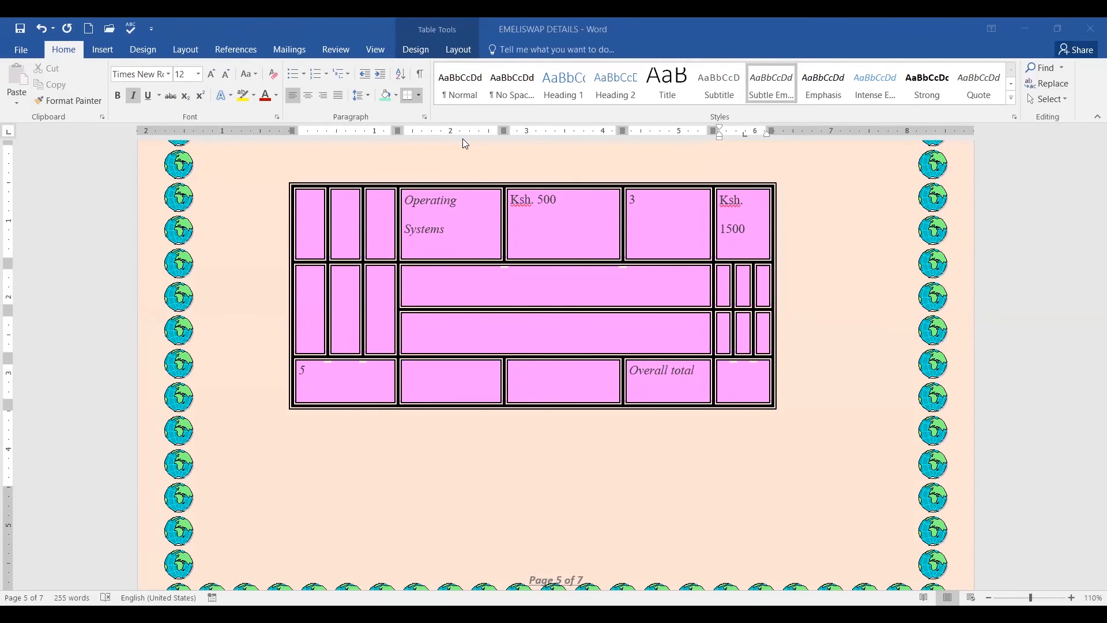
# - Open the Formula dialog for the cell beside Overall total and move it clear of the Total cost column
pyautogui.click(459, 50)
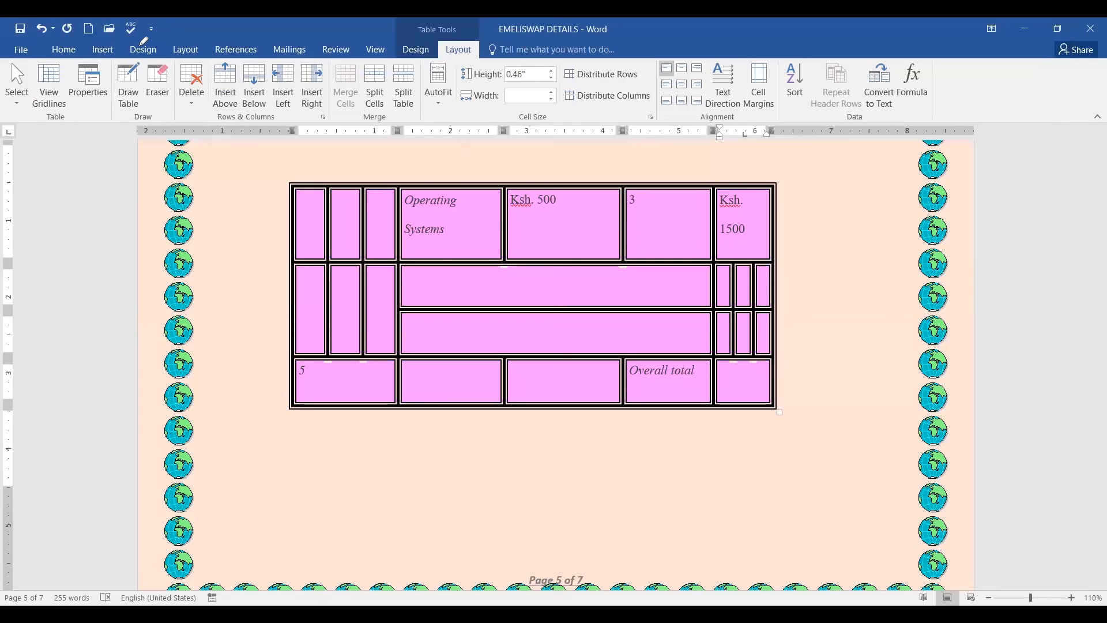
pyautogui.moveTo(138, 45)
pyautogui.mouseDown()
pyautogui.moveTo(11, 81)
pyautogui.moveTo(262, 139)
pyautogui.moveTo(821, 137)
pyautogui.moveTo(977, 118)
pyautogui.moveTo(778, 57)
pyautogui.moveTo(300, 30)
pyautogui.moveTo(135, 43)
pyautogui.mouseUp()
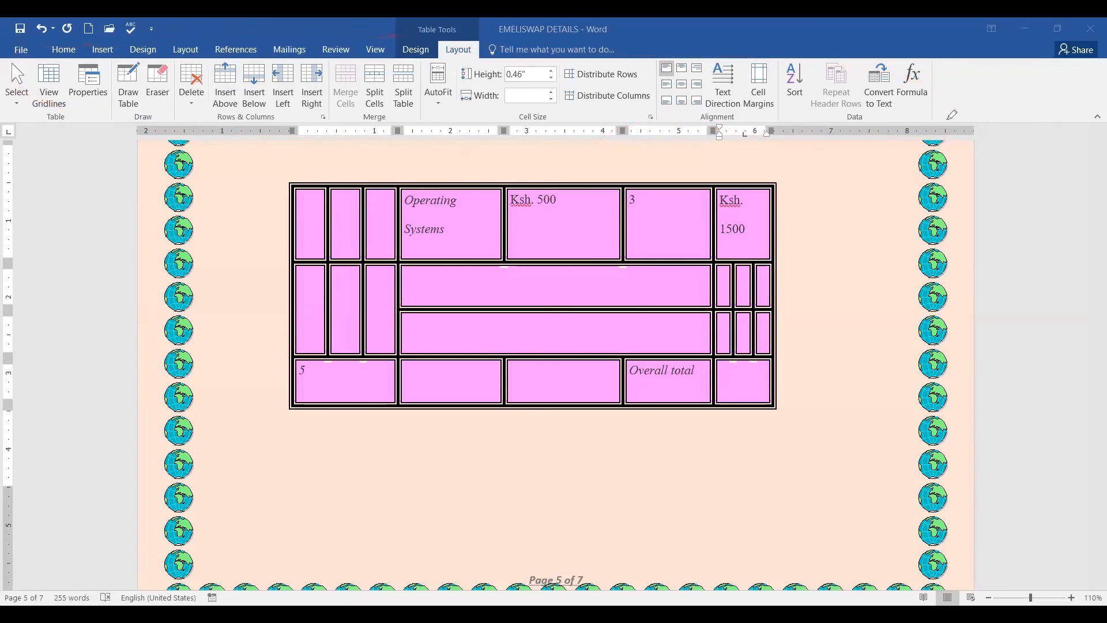
pyautogui.moveTo(935, 74)
pyautogui.mouseDown()
pyautogui.moveTo(897, 68)
pyautogui.moveTo(891, 102)
pyautogui.moveTo(942, 104)
pyautogui.moveTo(941, 77)
pyautogui.mouseUp()
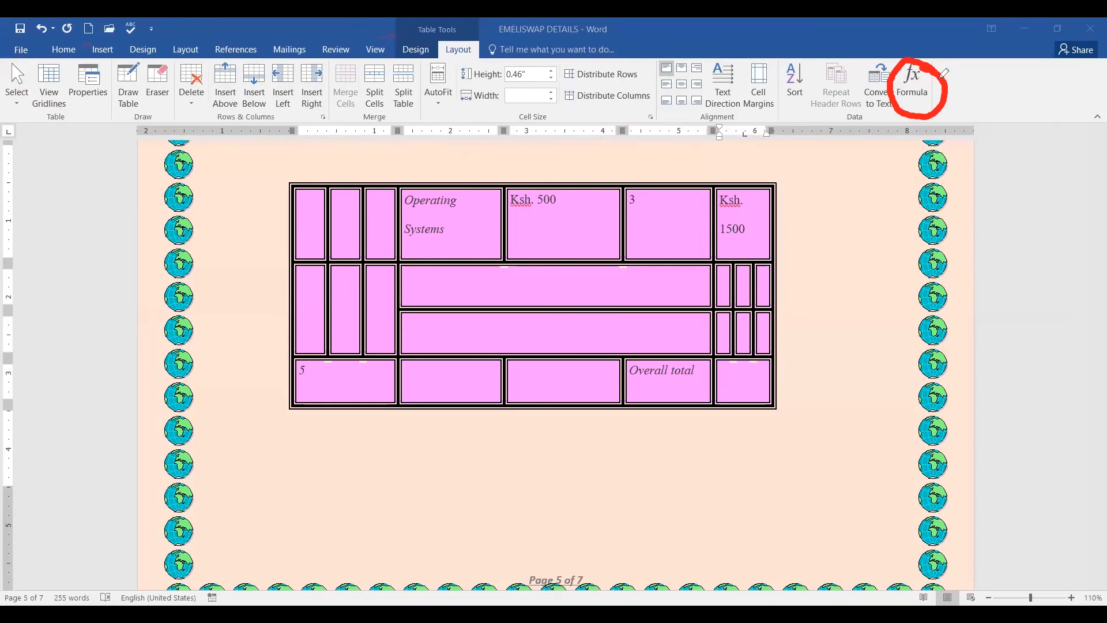
pyautogui.moveTo(916, 80); pyautogui.dragTo(965, 69)
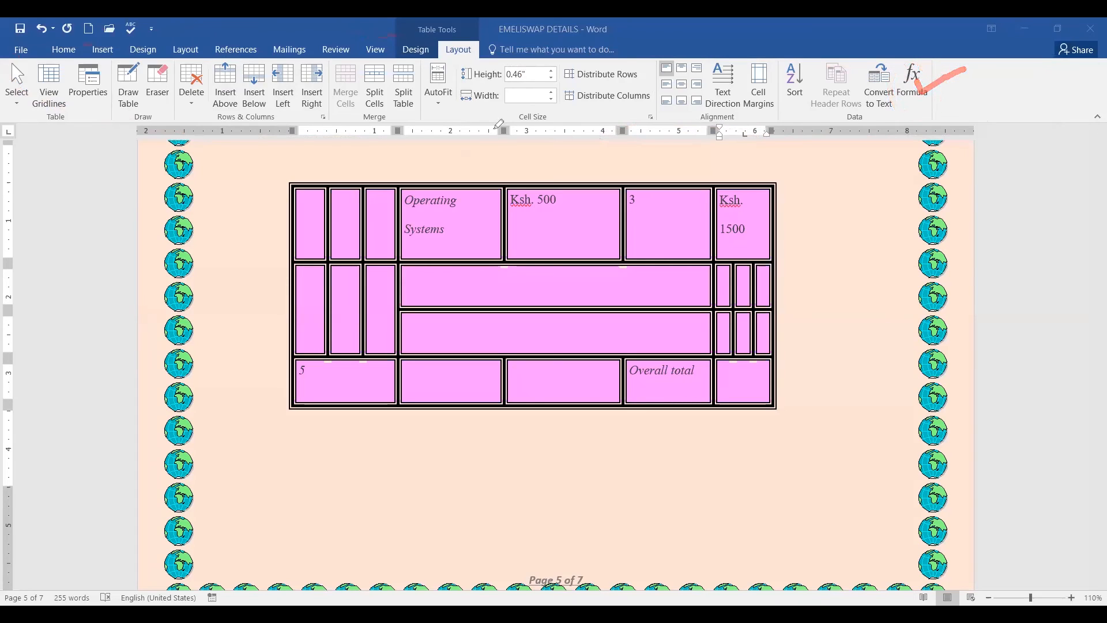
pyautogui.click(912, 88)
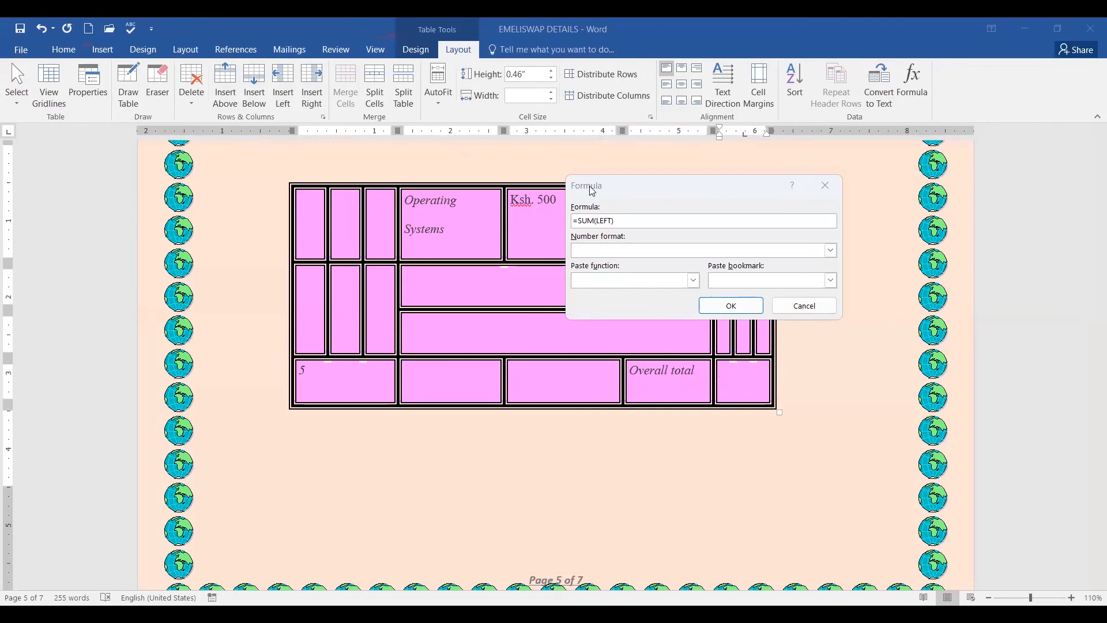
pyautogui.moveTo(593, 190); pyautogui.dragTo(802, 243)
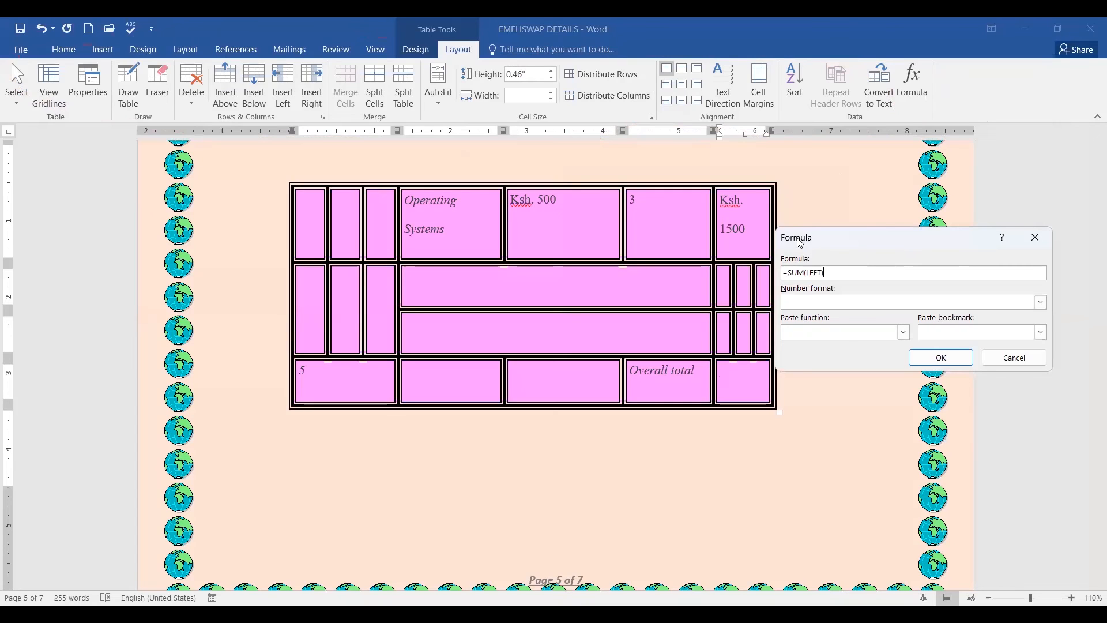
pyautogui.click(742, 236)
pyautogui.moveTo(761, 234)
pyautogui.mouseDown()
pyautogui.moveTo(762, 189)
pyautogui.moveTo(763, 344)
pyautogui.mouseUp()
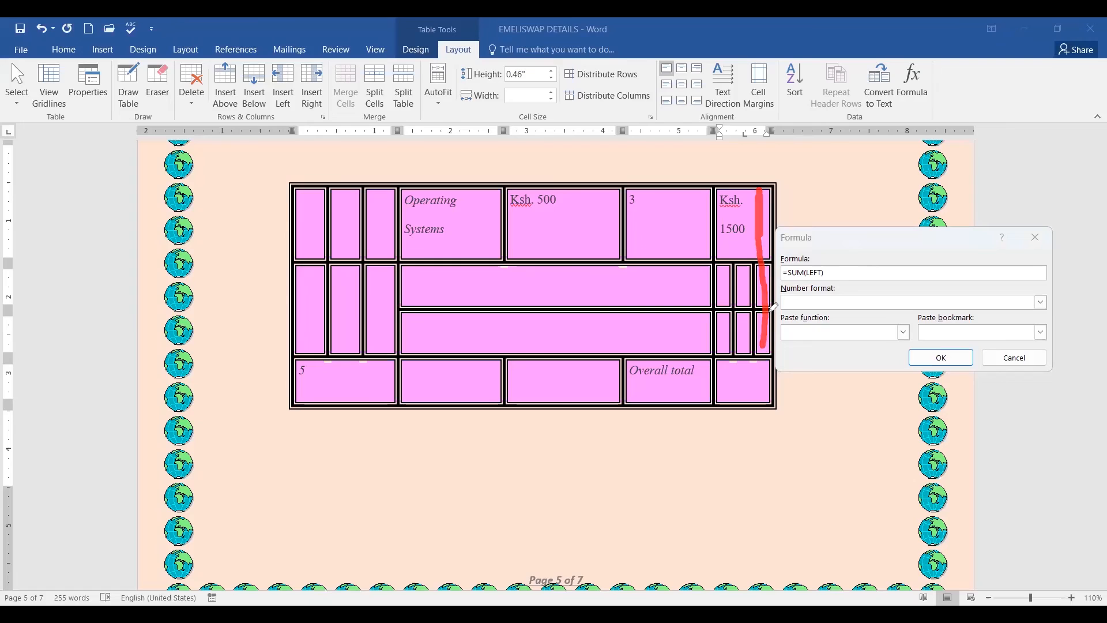
pyautogui.moveTo(730, 376)
pyautogui.mouseDown()
pyautogui.moveTo(735, 392)
pyautogui.moveTo(794, 371)
pyautogui.mouseUp()
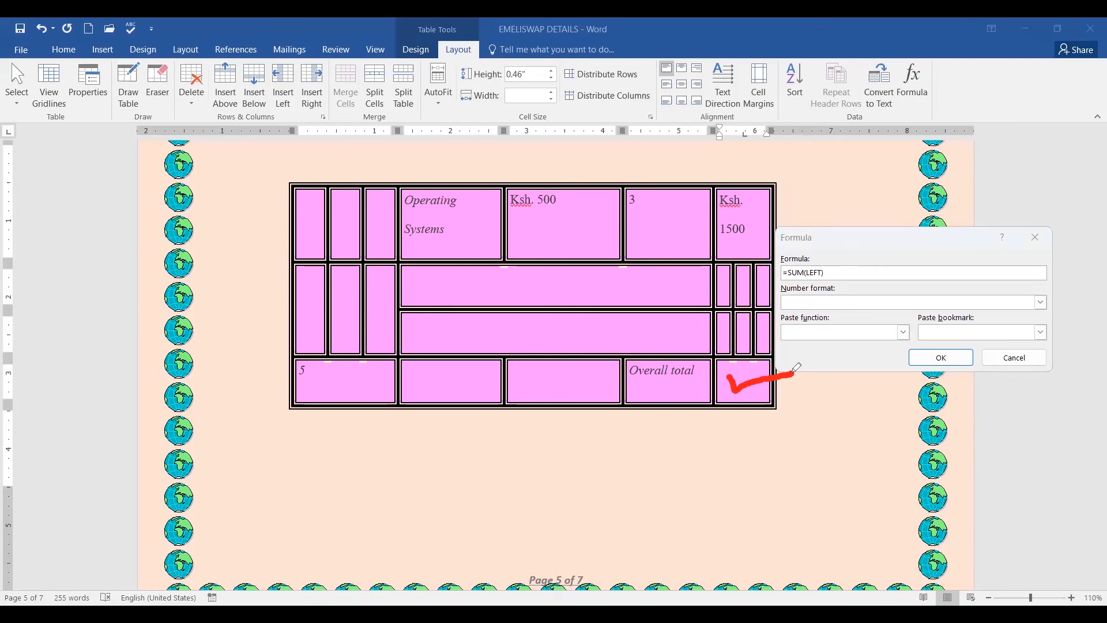
pyautogui.moveTo(729, 375)
pyautogui.mouseDown()
pyautogui.moveTo(732, 388)
pyautogui.moveTo(773, 372)
pyautogui.mouseUp()
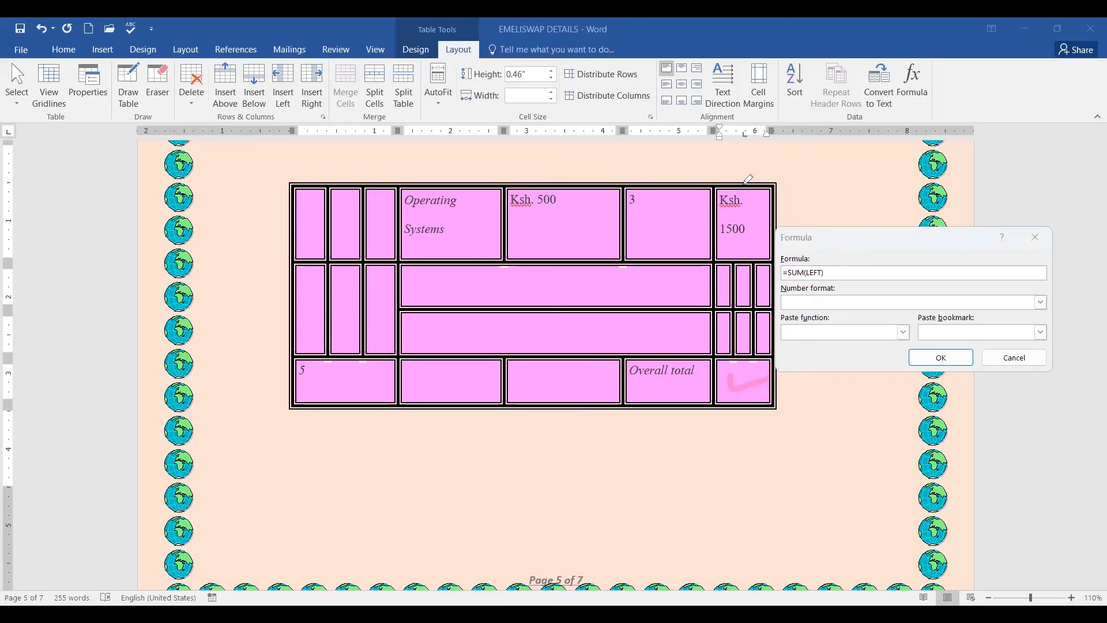
# - Clear the default formula and paste the SUM function in its place
pyautogui.click(834, 240)
pyautogui.moveTo(834, 239); pyautogui.dragTo(803, 234)
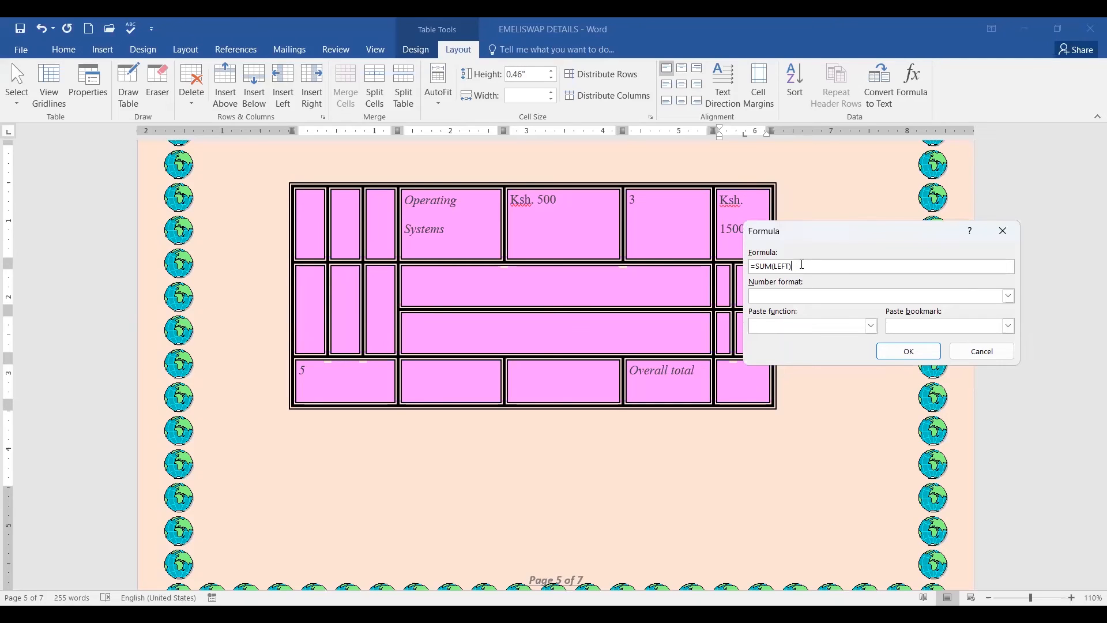
pyautogui.moveTo(803, 264); pyautogui.dragTo(740, 265)
pyautogui.press('BackSpace')
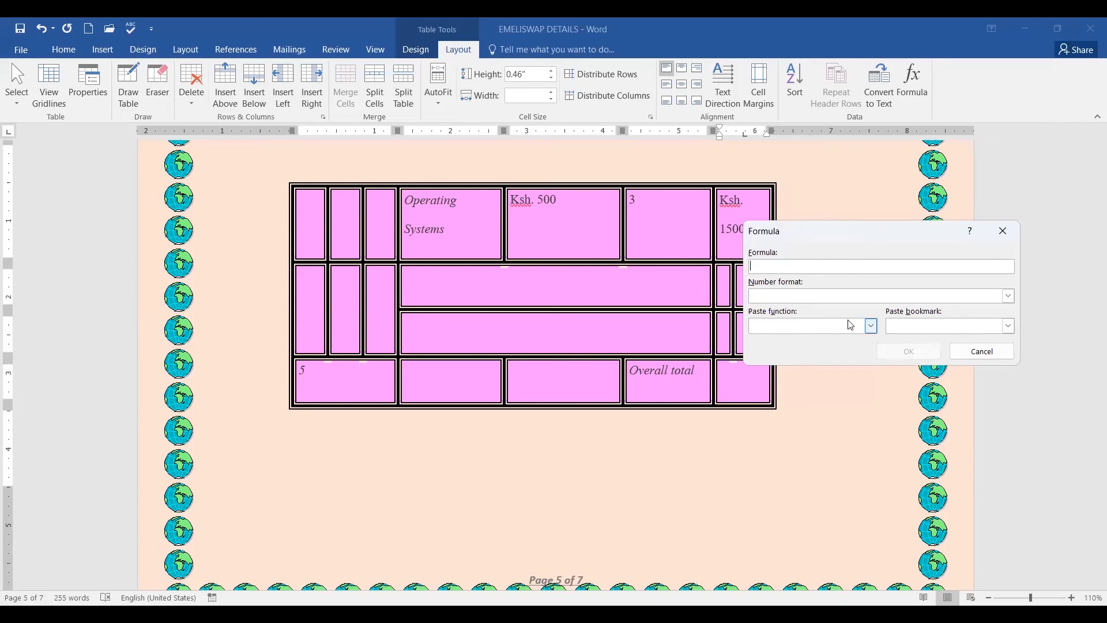
pyautogui.click(793, 328)
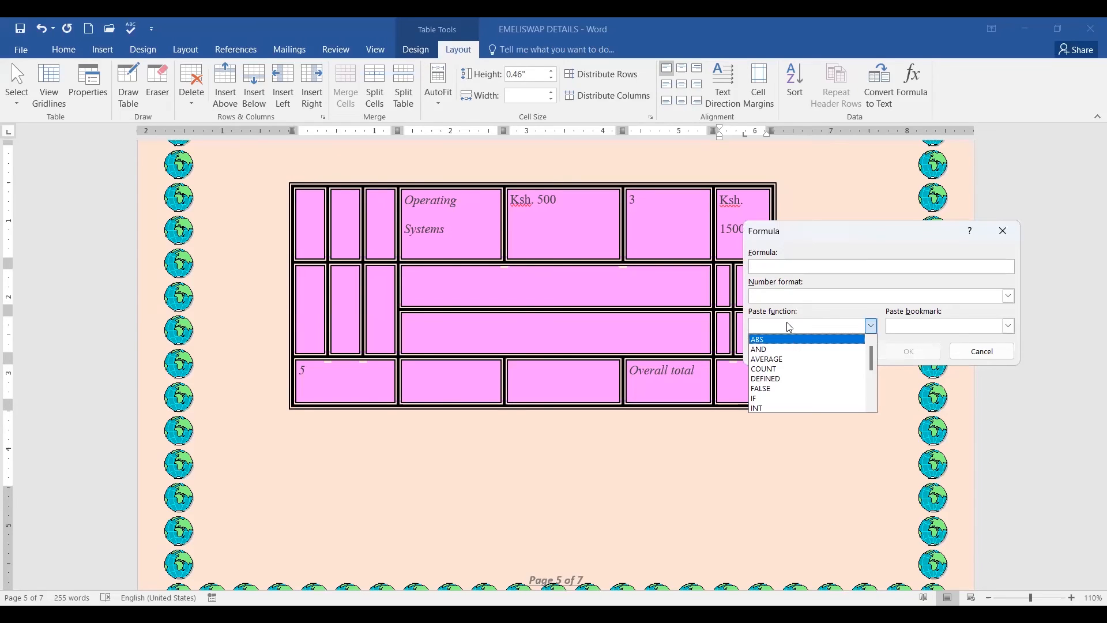
pyautogui.click(790, 327)
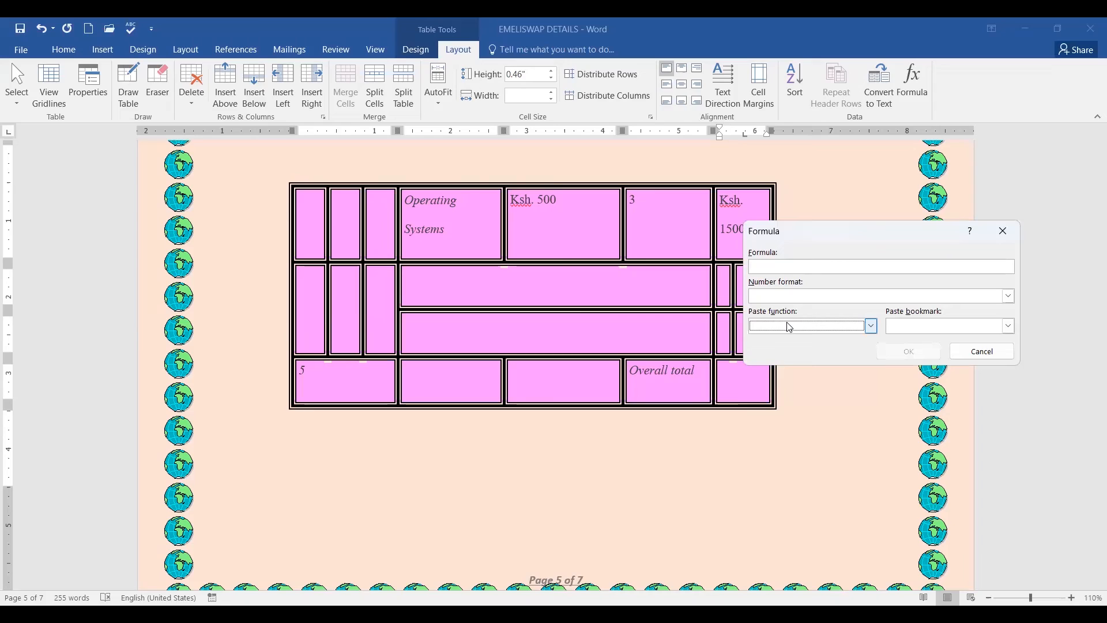
pyautogui.click(870, 329)
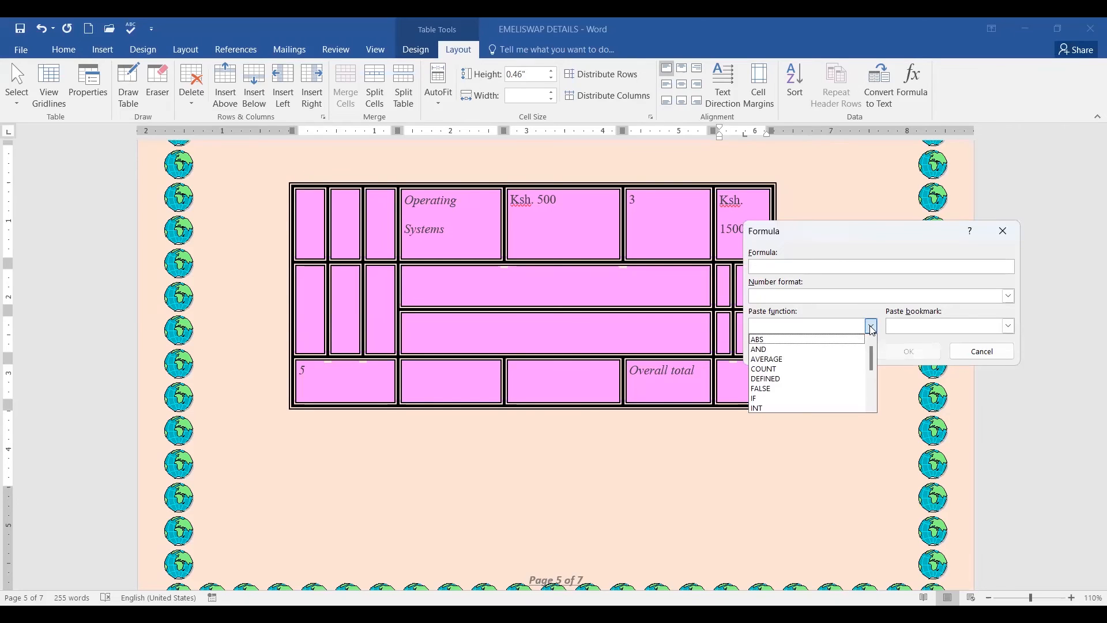
pyautogui.moveTo(872, 352); pyautogui.dragTo(873, 385)
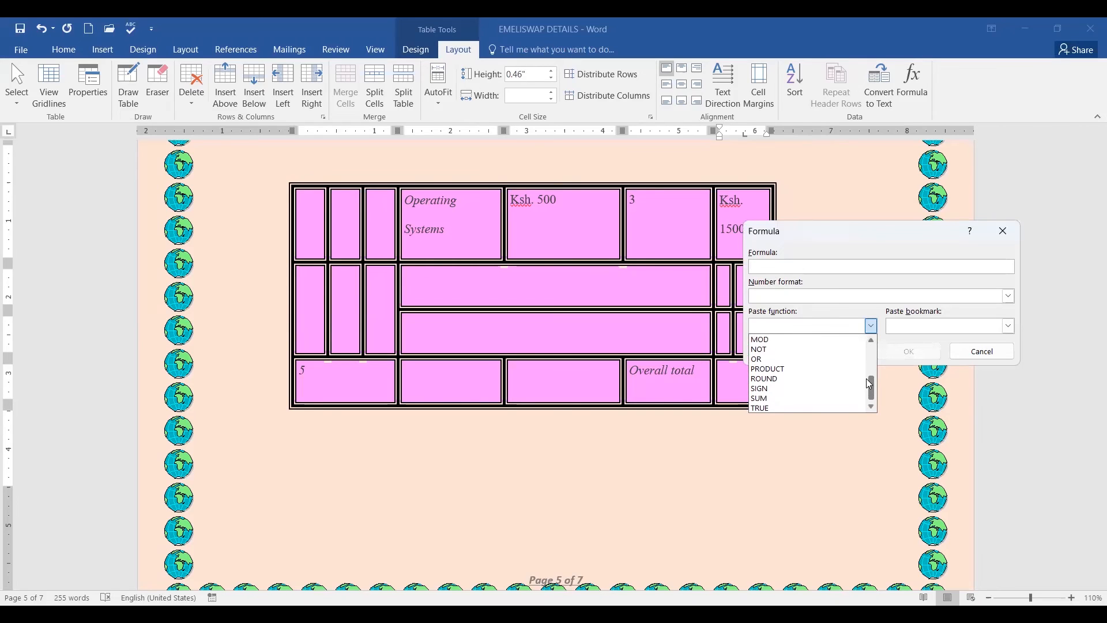
pyautogui.click(762, 398)
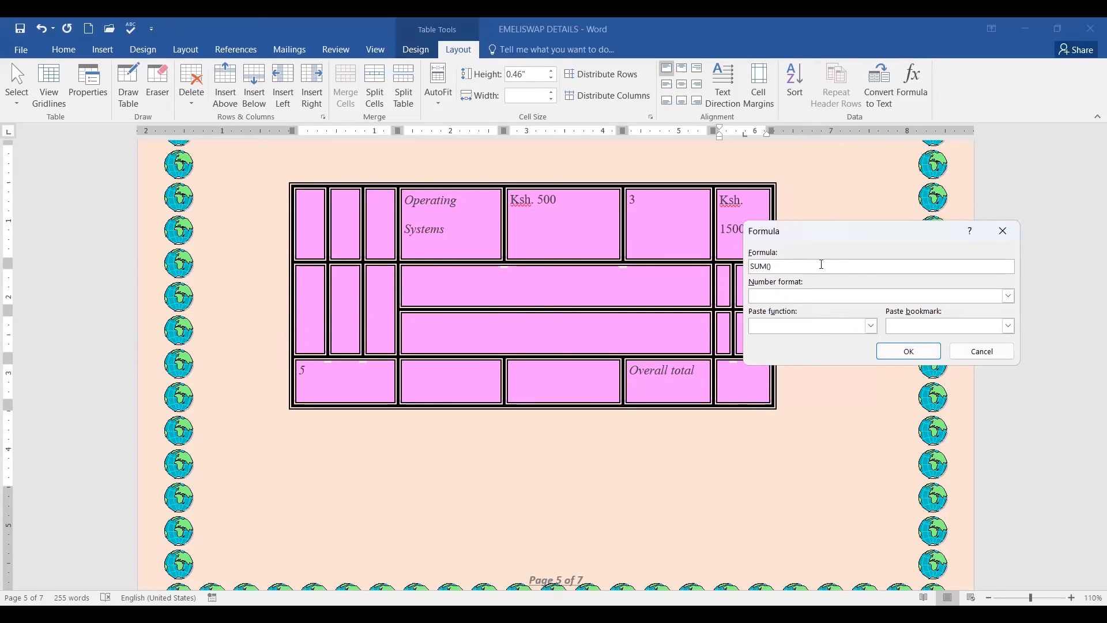
# - Complete the formula as =SUM(ABOVE) so that it adds the Total cost values above the cell
pyautogui.write('=')
pyautogui.click(773, 267)
pyautogui.write('a')
pyautogui.press('BackSpace')
pyautogui.write('ABOVE')
pyautogui.click(815, 265)
# - Set the formula's number format to 0.00 and insert the calculated total into the cell
pyautogui.click(1010, 296)
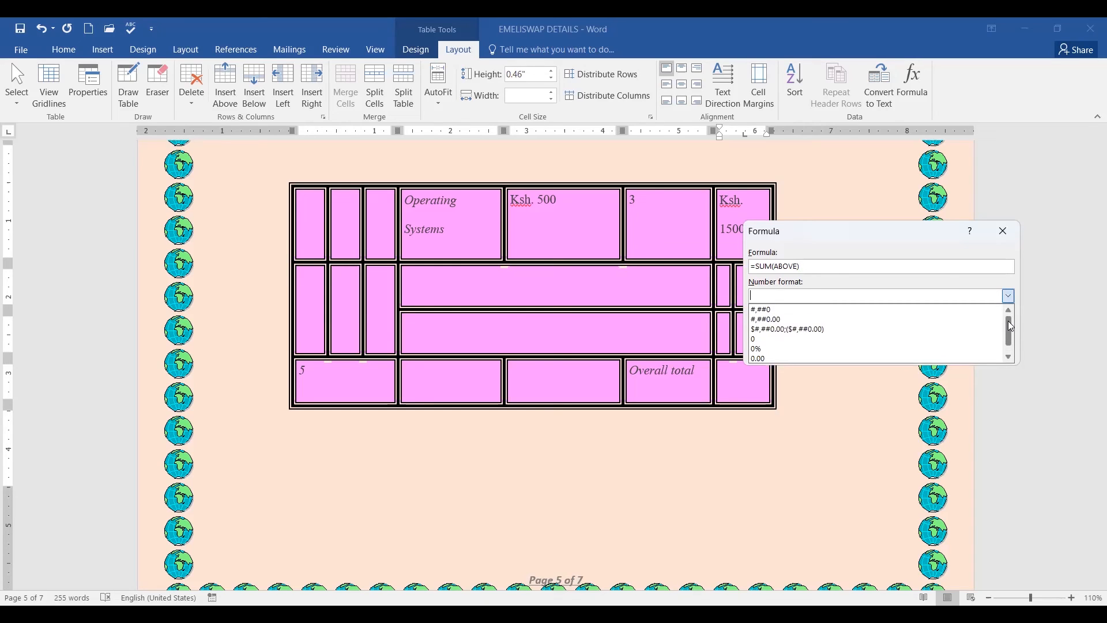
pyautogui.moveTo(1010, 329); pyautogui.dragTo(1013, 340)
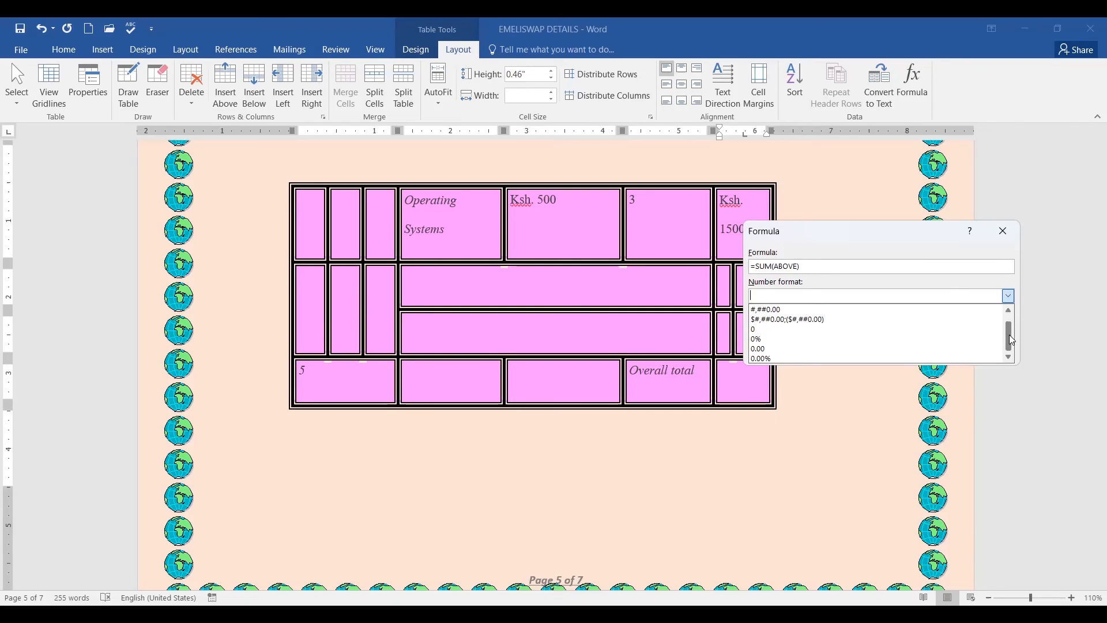
pyautogui.click(769, 349)
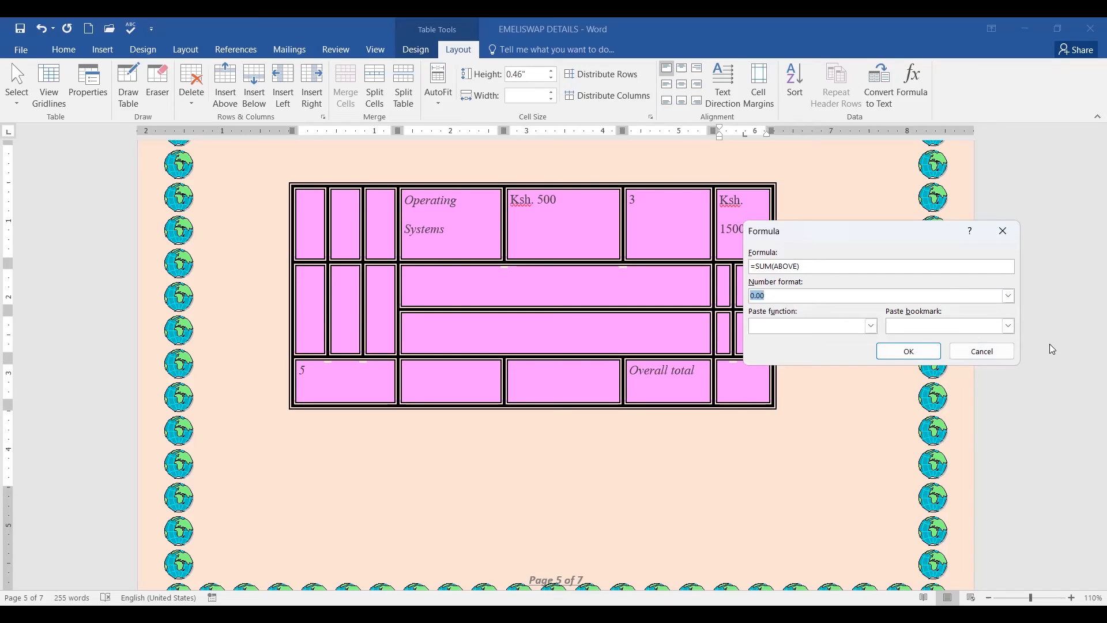
pyautogui.click(913, 357)
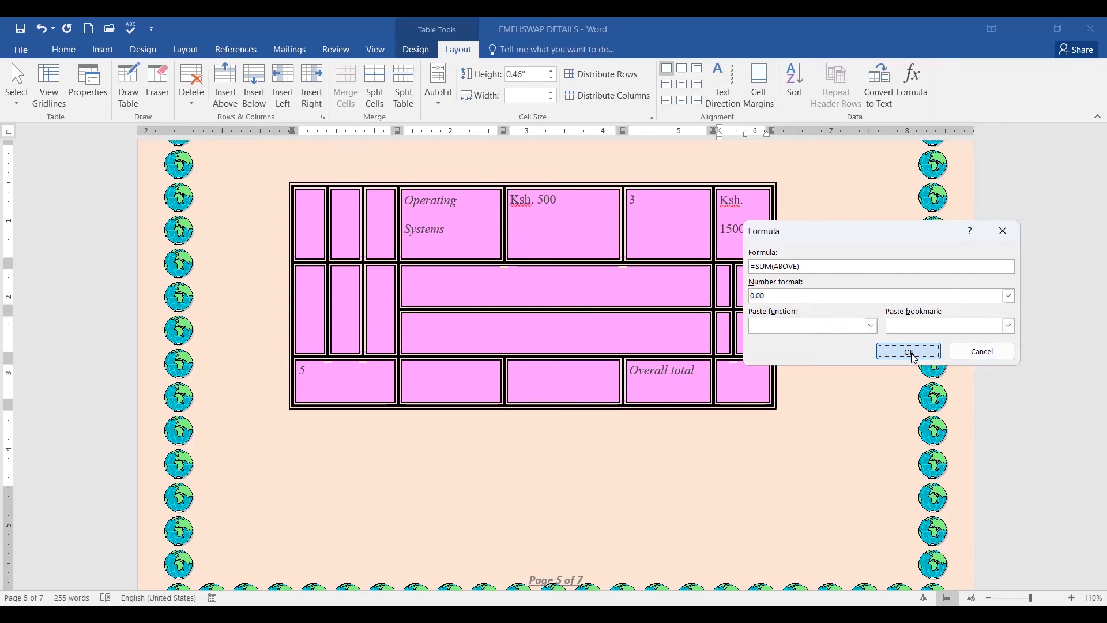
pyautogui.click(914, 358)
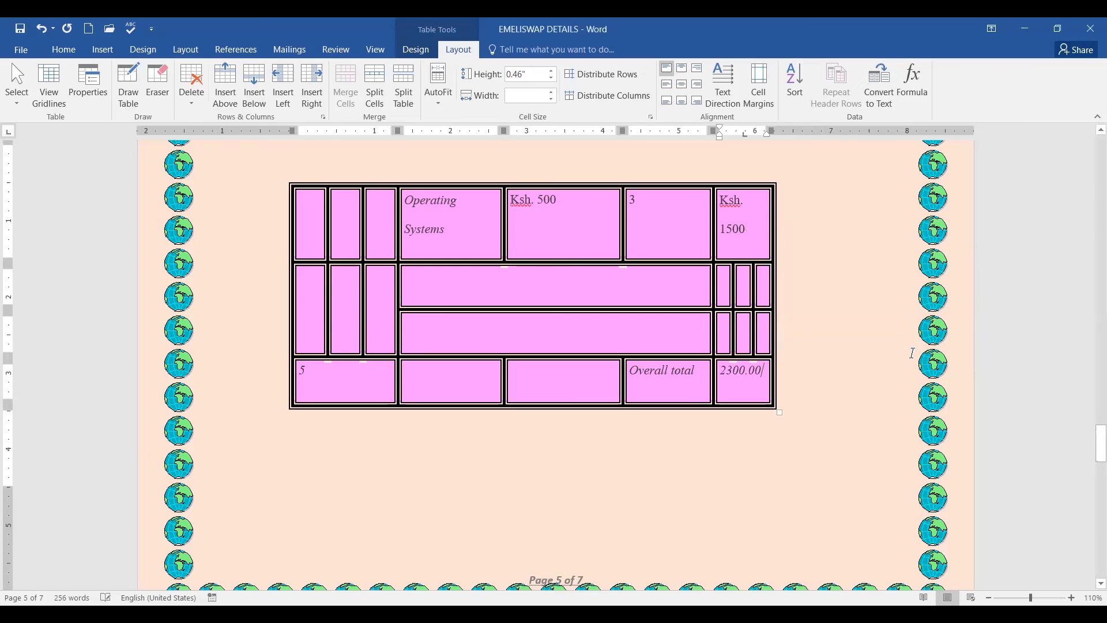
pyautogui.scroll(3, 874, 349)
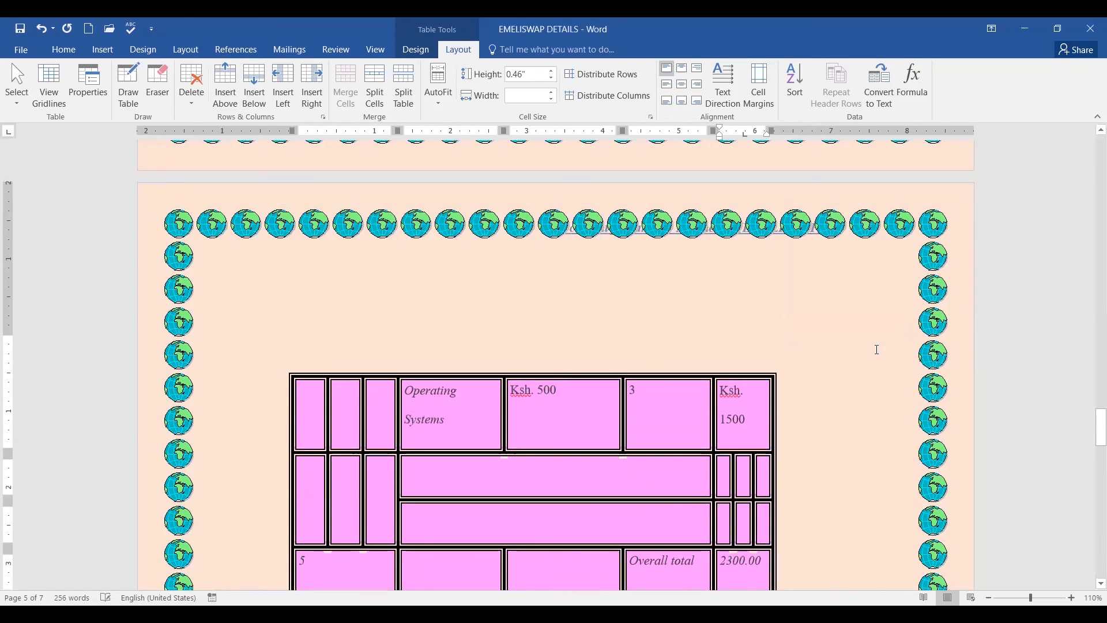
pyautogui.scroll(-1, 859, 323)
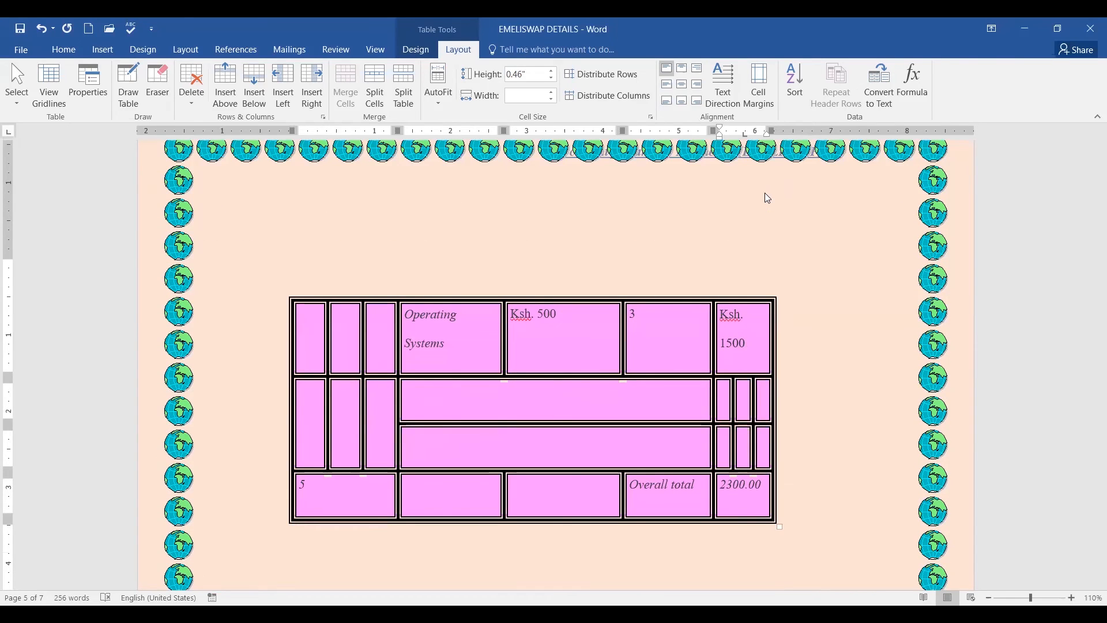
pyautogui.moveTo(772, 473)
pyautogui.mouseDown()
pyautogui.moveTo(715, 487)
pyautogui.moveTo(741, 506)
pyautogui.moveTo(781, 490)
pyautogui.moveTo(749, 474)
pyautogui.mouseUp()
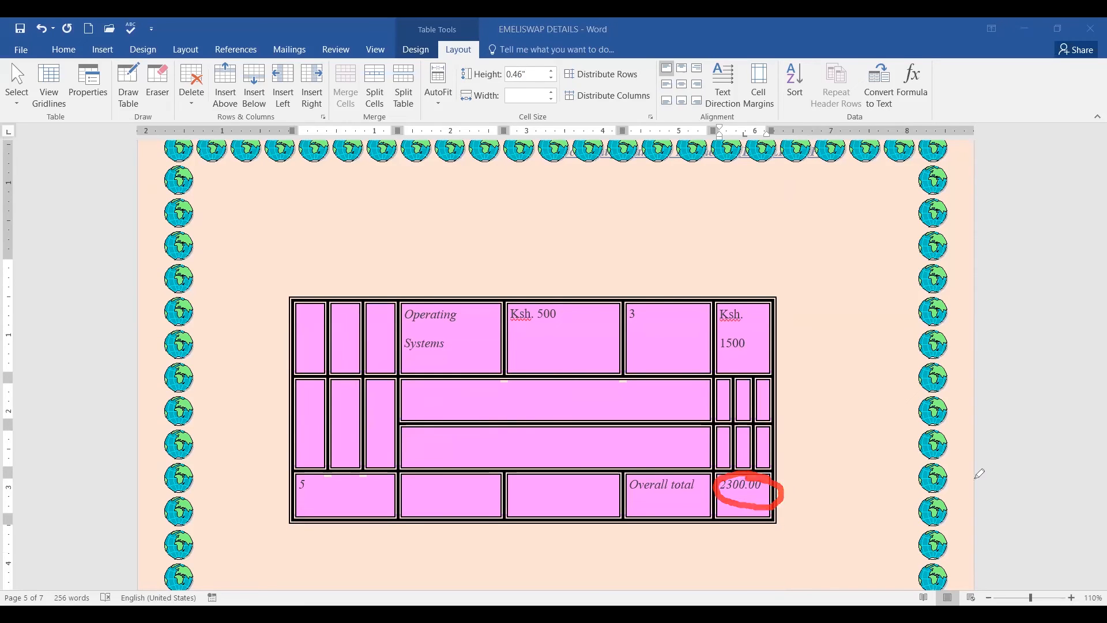
pyautogui.moveTo(721, 499); pyautogui.dragTo(760, 498)
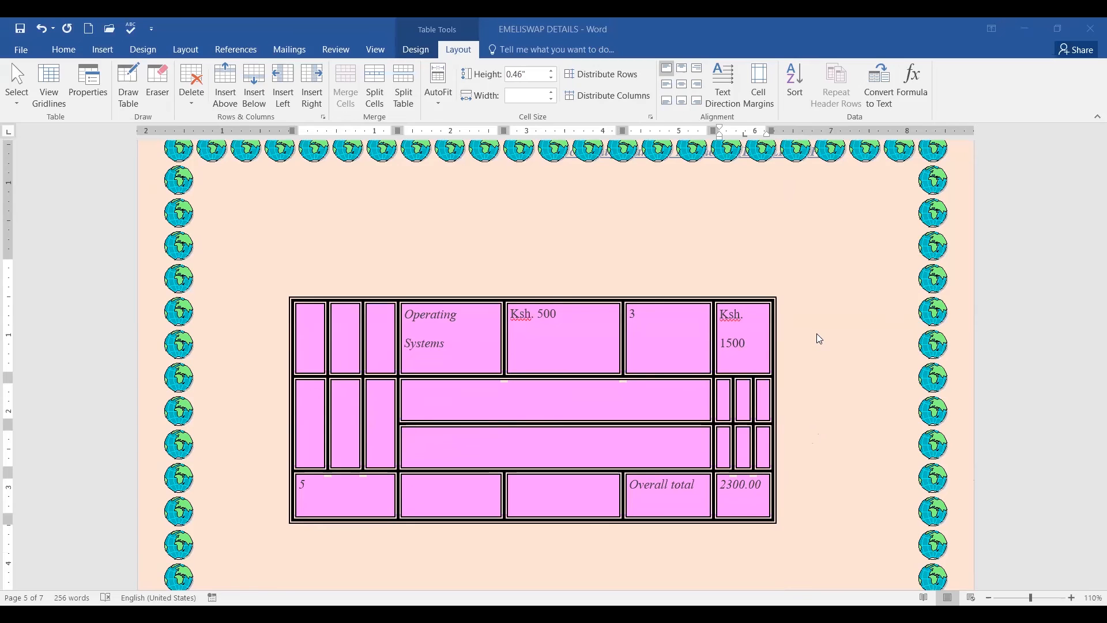
# - Examine the Total cost entries for Introduction to ICT and Operating Systems against the value beside Overall total
pyautogui.scroll(8, 816, 333)
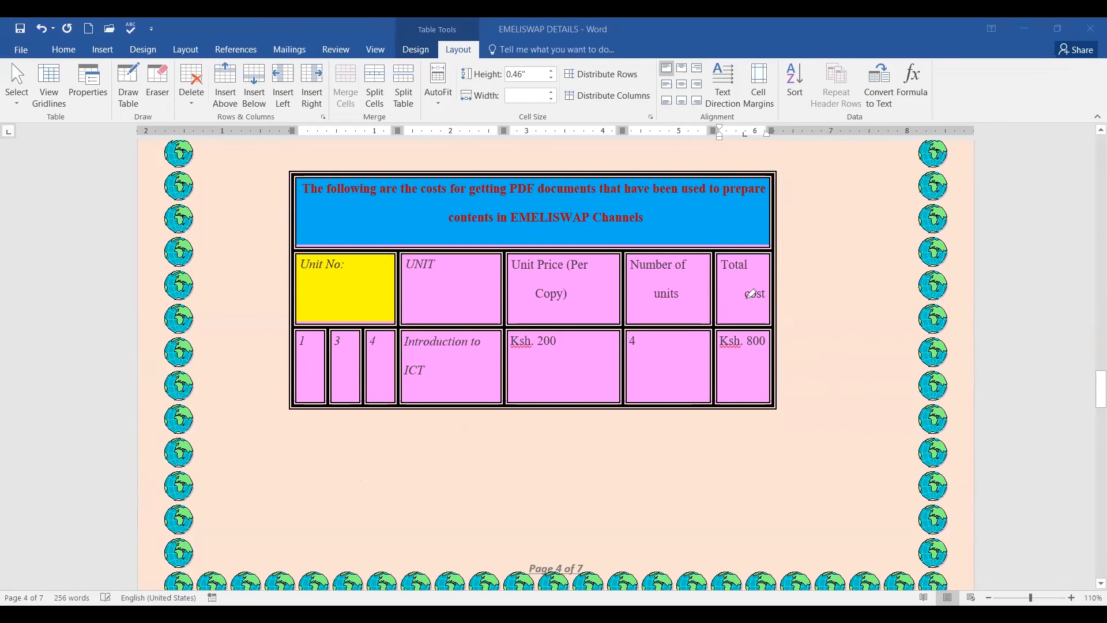
pyautogui.moveTo(754, 338); pyautogui.dragTo(828, 312)
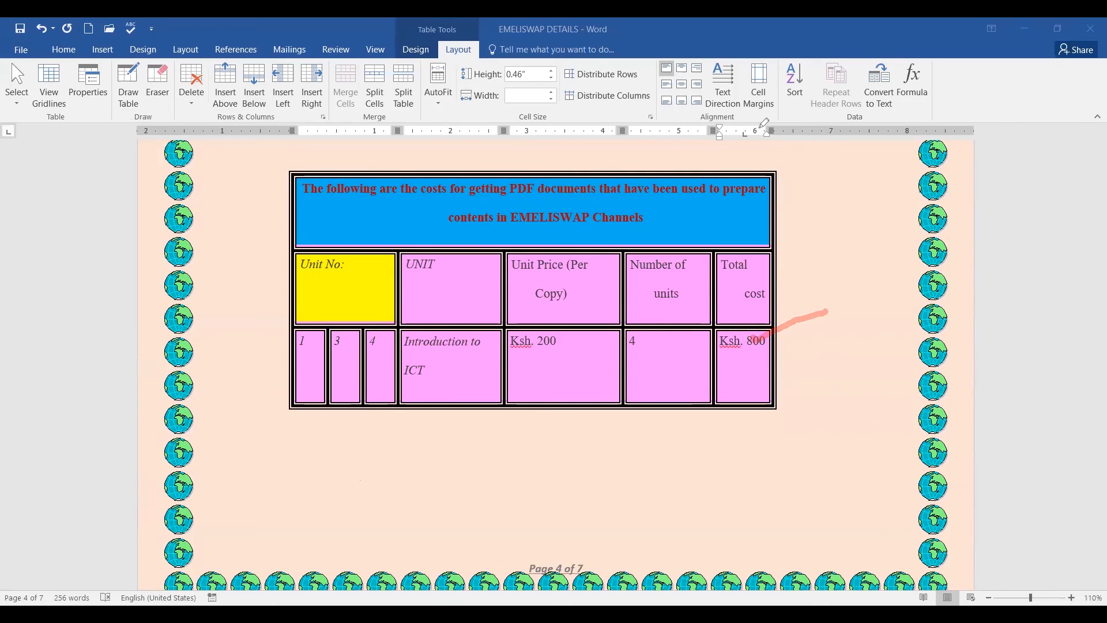
pyautogui.scroll(-4, 785, 305)
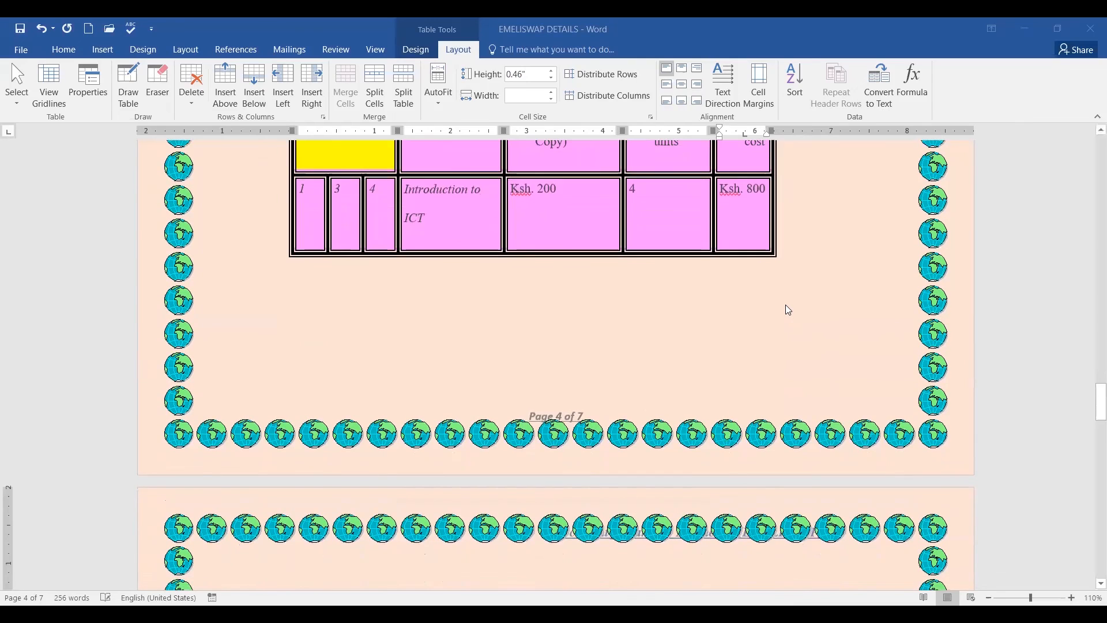
pyautogui.scroll(-10, 788, 310)
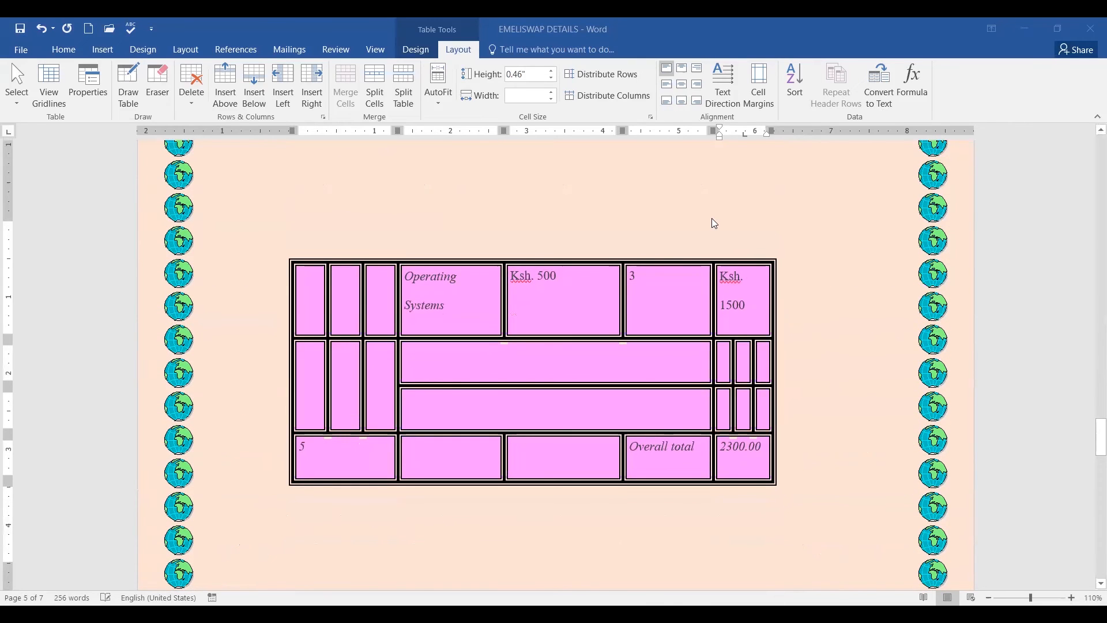
pyautogui.moveTo(757, 301)
pyautogui.mouseDown()
pyautogui.moveTo(762, 311)
pyautogui.moveTo(820, 295)
pyautogui.mouseUp()
pyautogui.moveTo(766, 445); pyautogui.dragTo(857, 411)
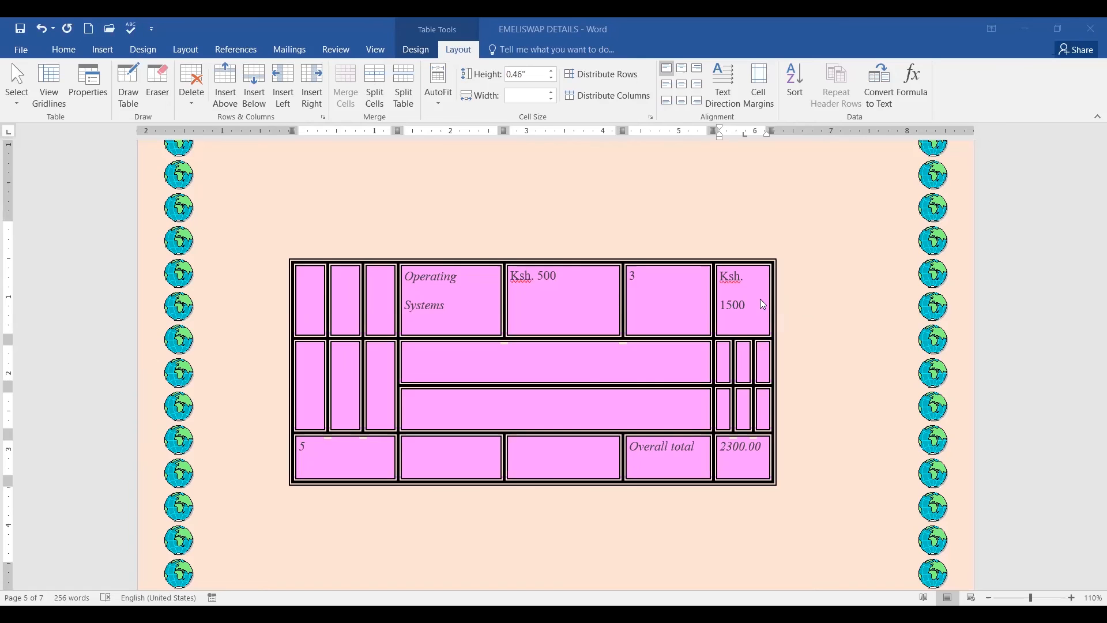
pyautogui.scroll(8, 819, 311)
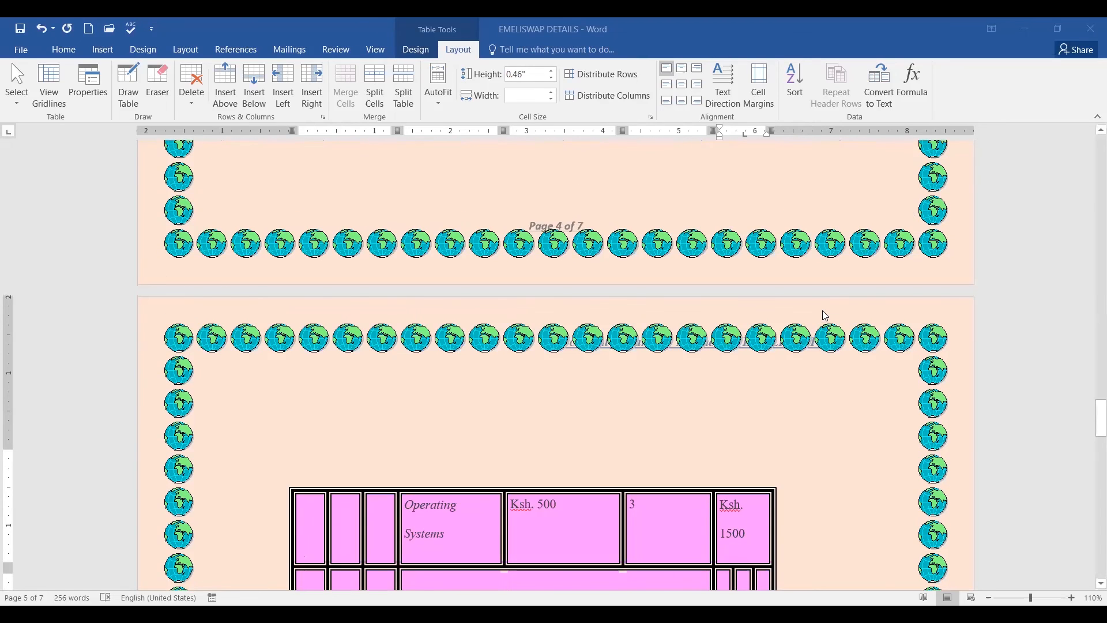
pyautogui.scroll(10, 823, 311)
pyautogui.scroll(-20, 823, 312)
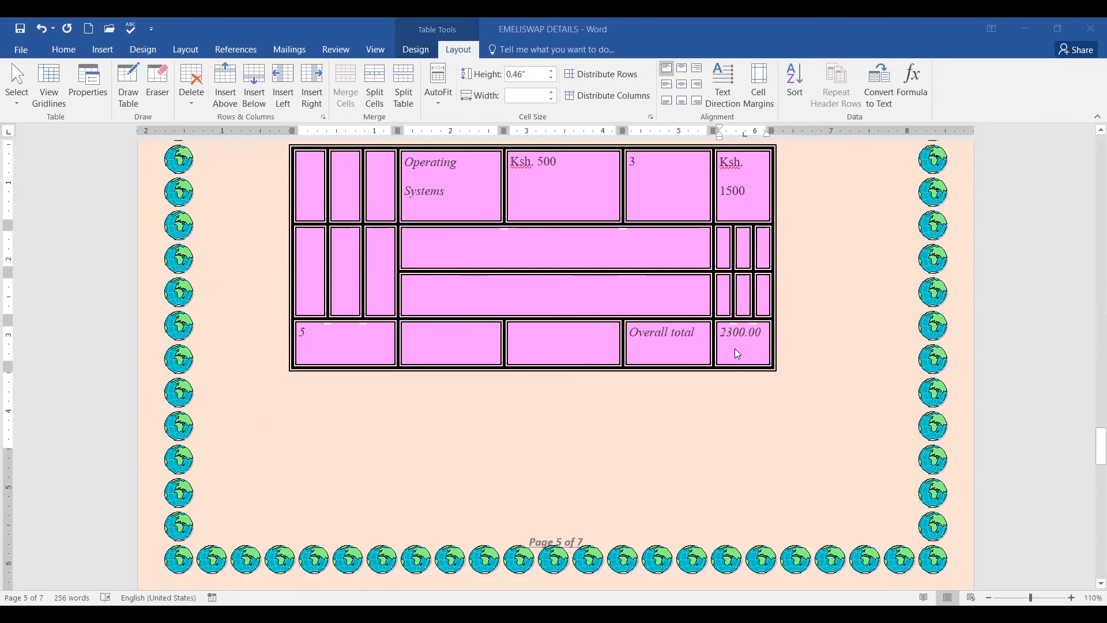
# - Delete the calculated value from the cell beside Overall total
pyautogui.click(736, 347)
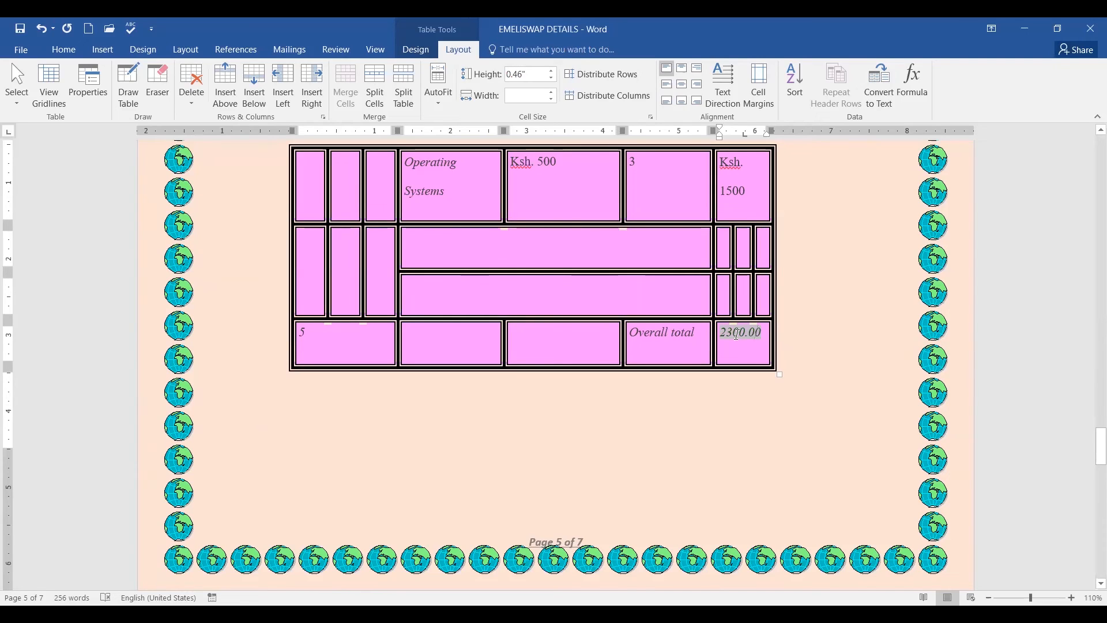
pyautogui.moveTo(761, 334); pyautogui.dragTo(714, 335)
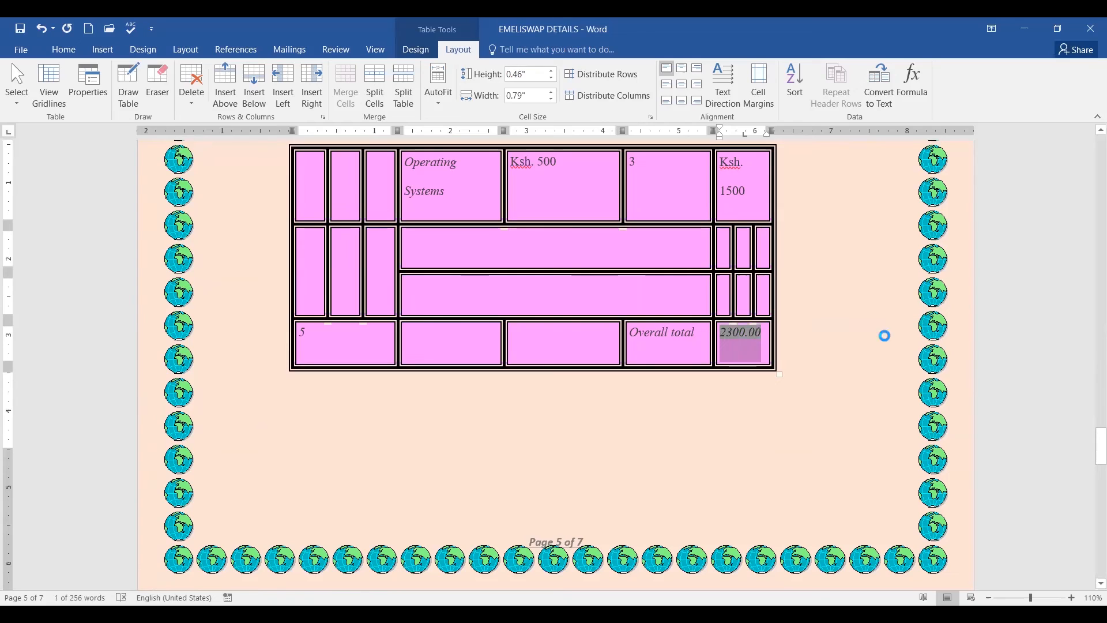
pyautogui.press('Delete')
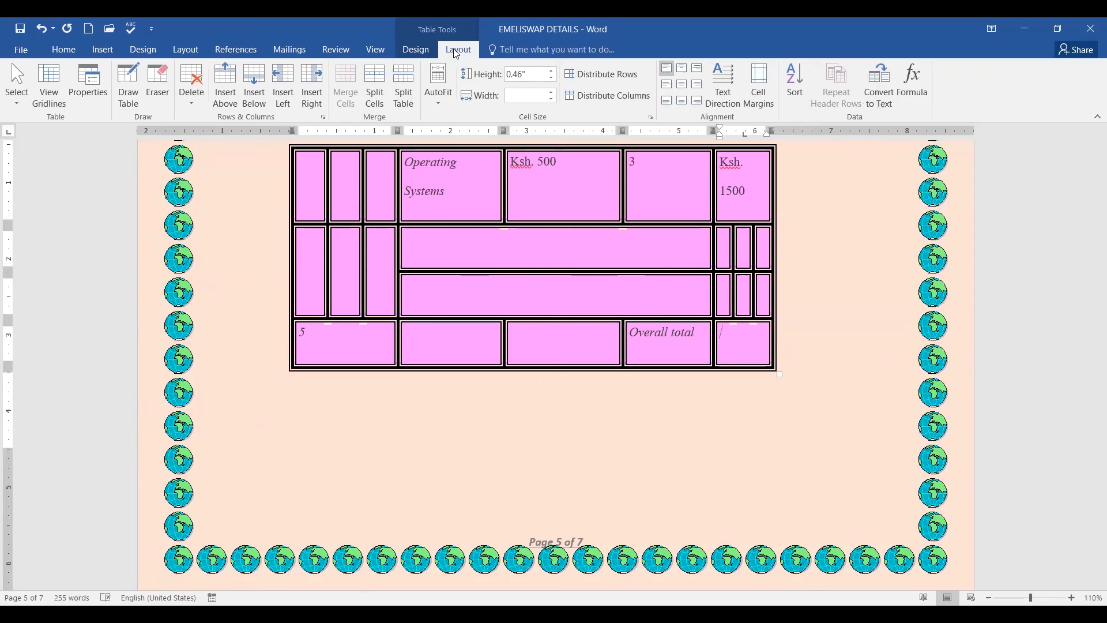
# - Open the Formula dialog for the empty total cell and replace the default formula with the AVERAGE function
pyautogui.click(913, 93)
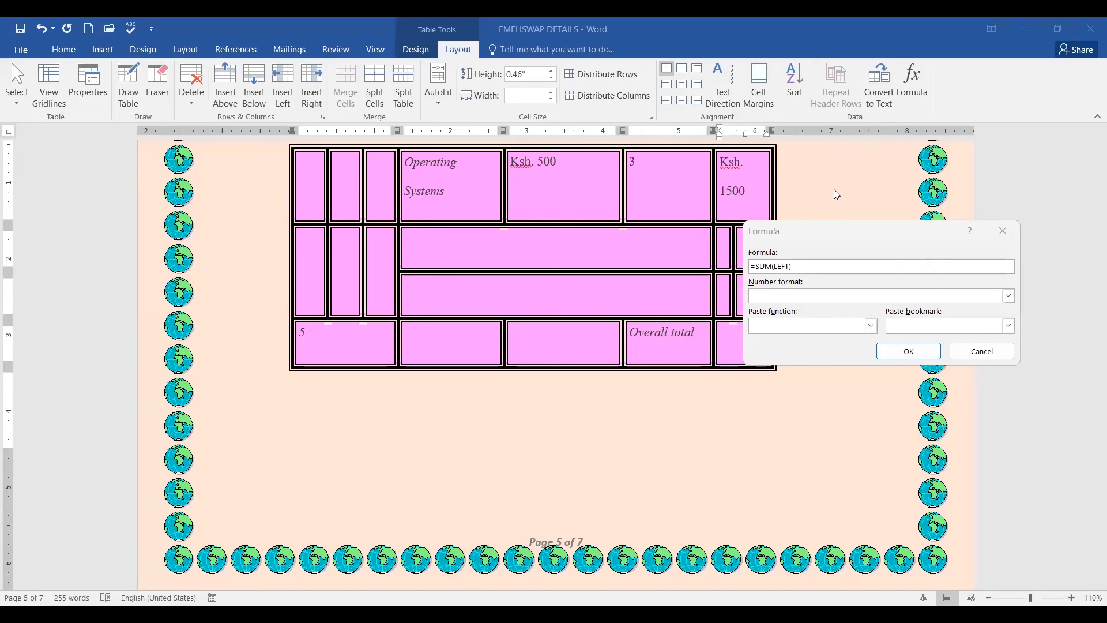
pyautogui.moveTo(818, 233); pyautogui.dragTo(819, 186)
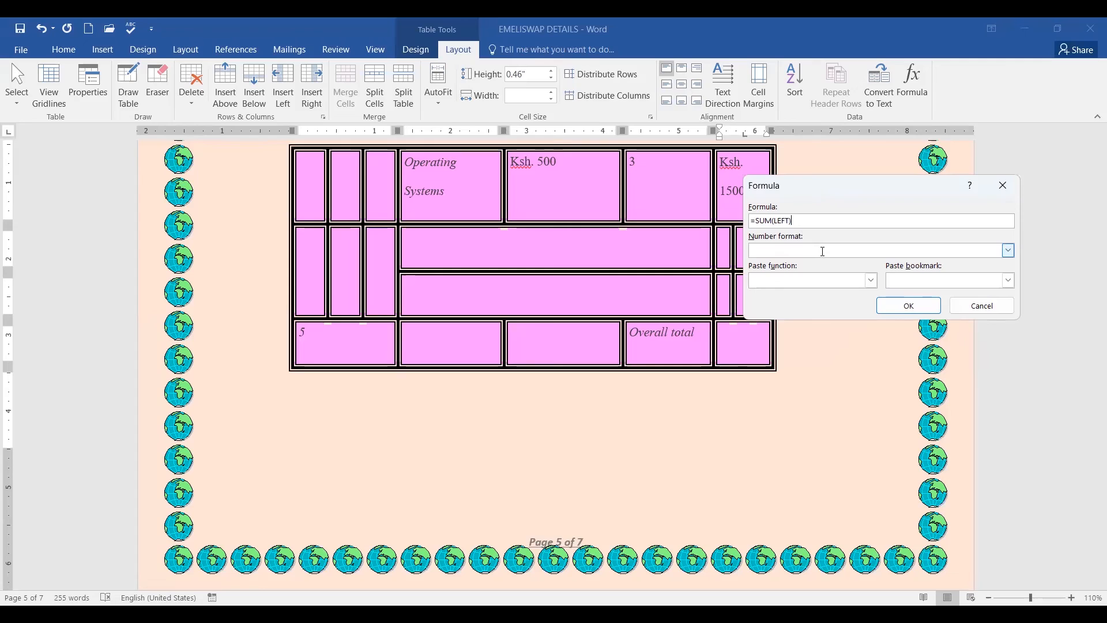
pyautogui.moveTo(805, 217); pyautogui.dragTo(748, 221)
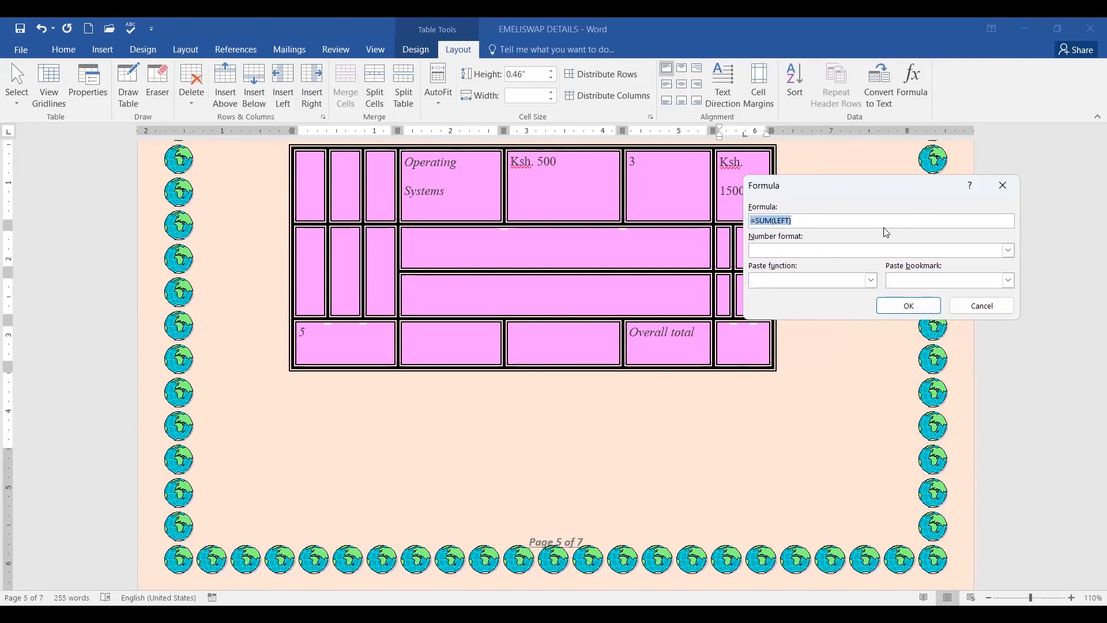
pyautogui.press('BackSpace')
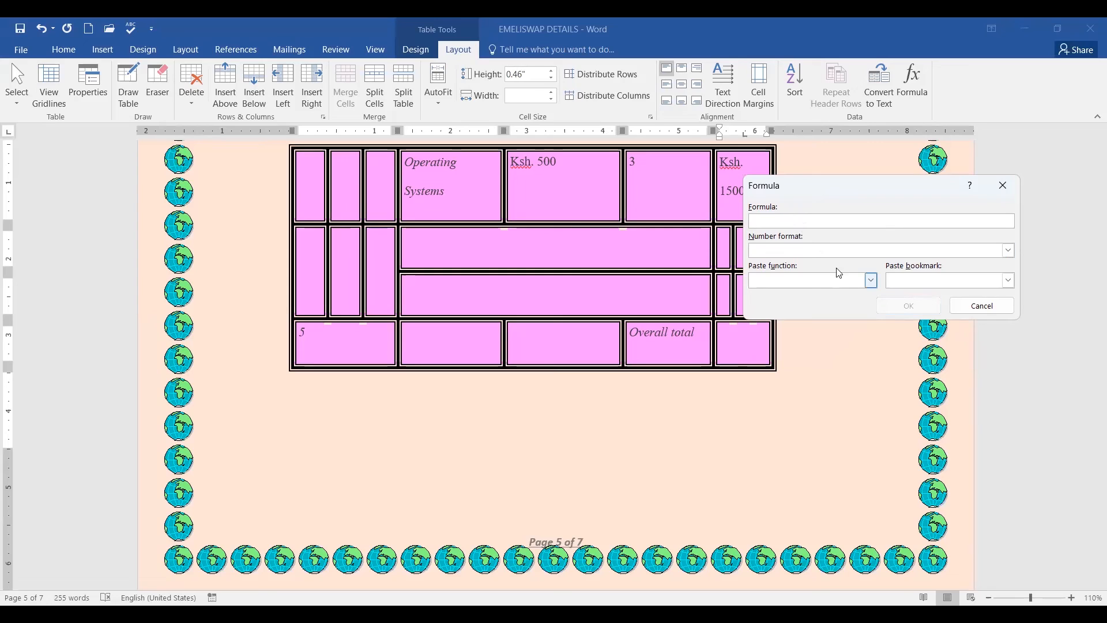
pyautogui.click(871, 280)
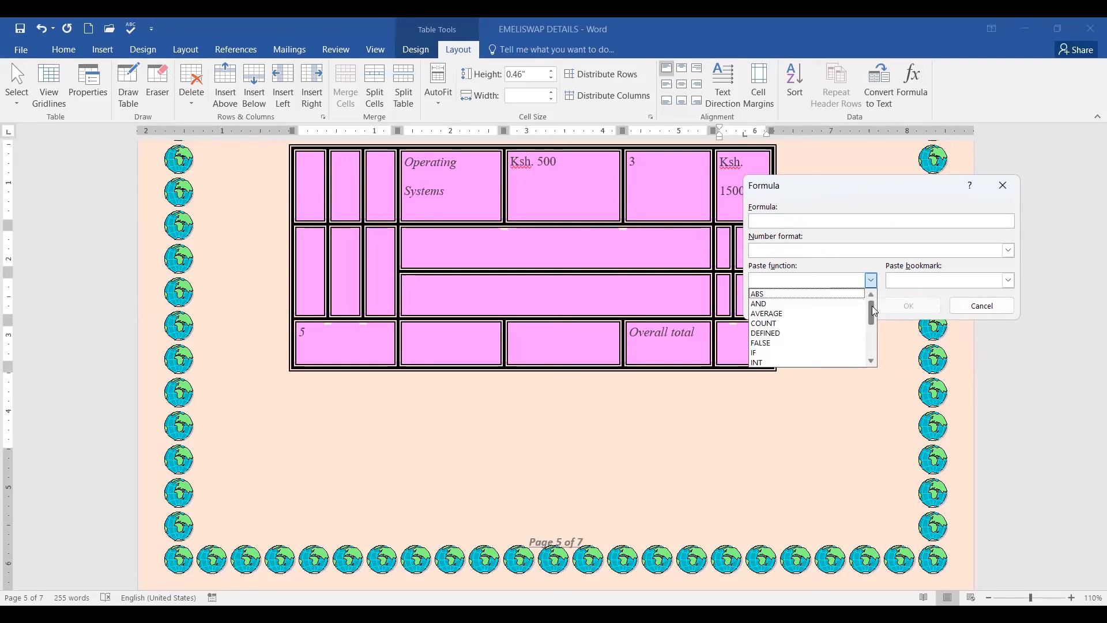
pyautogui.click(774, 316)
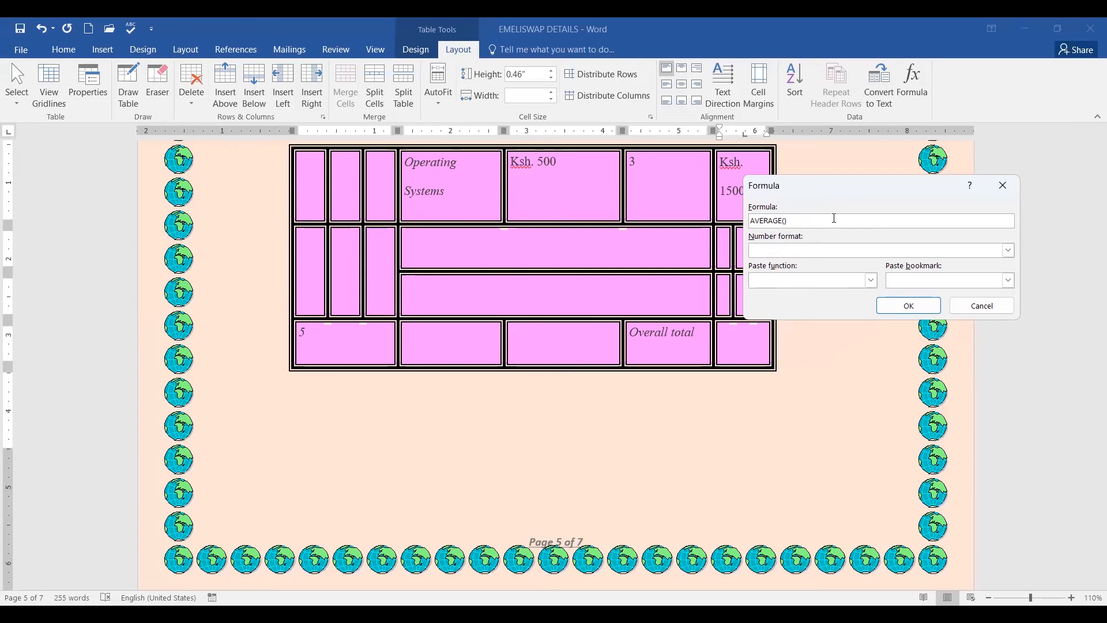
# - Complete the formula as AVERAGE(ABOVE), set its number format to 0.00 and try to insert the result
pyautogui.write('ABOVE')
pyautogui.click(1009, 251)
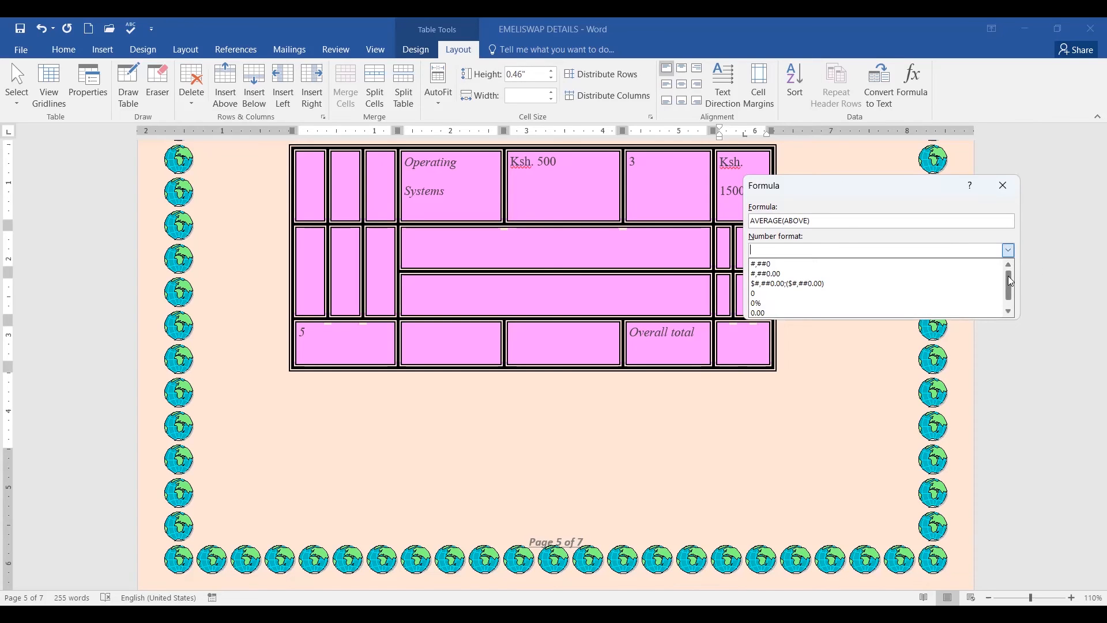
pyautogui.scroll(-1, 1009, 280)
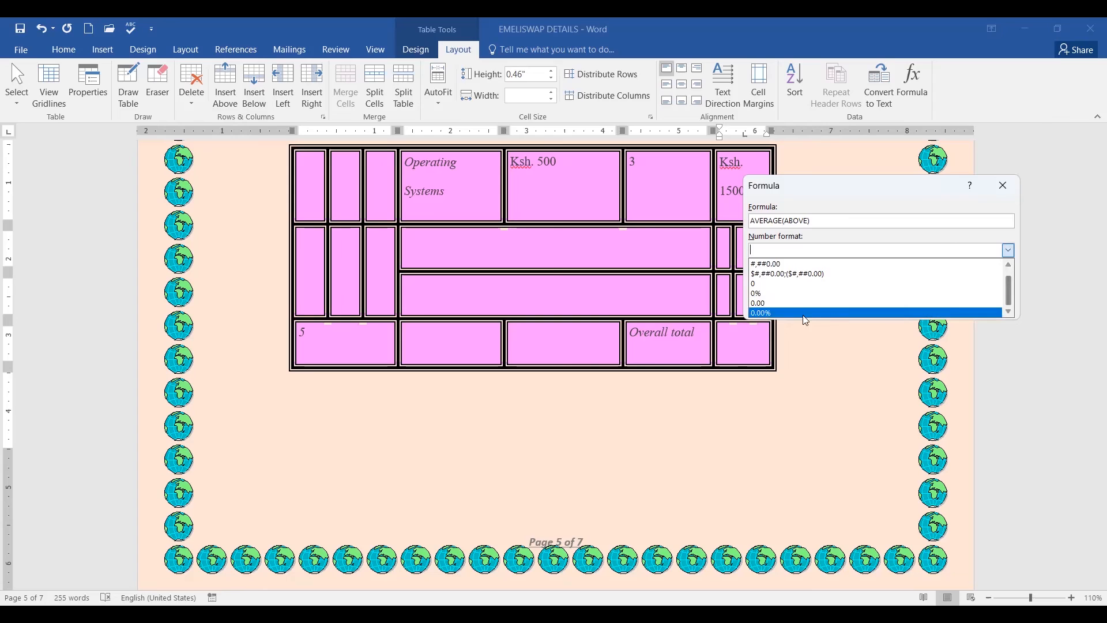
pyautogui.click(772, 303)
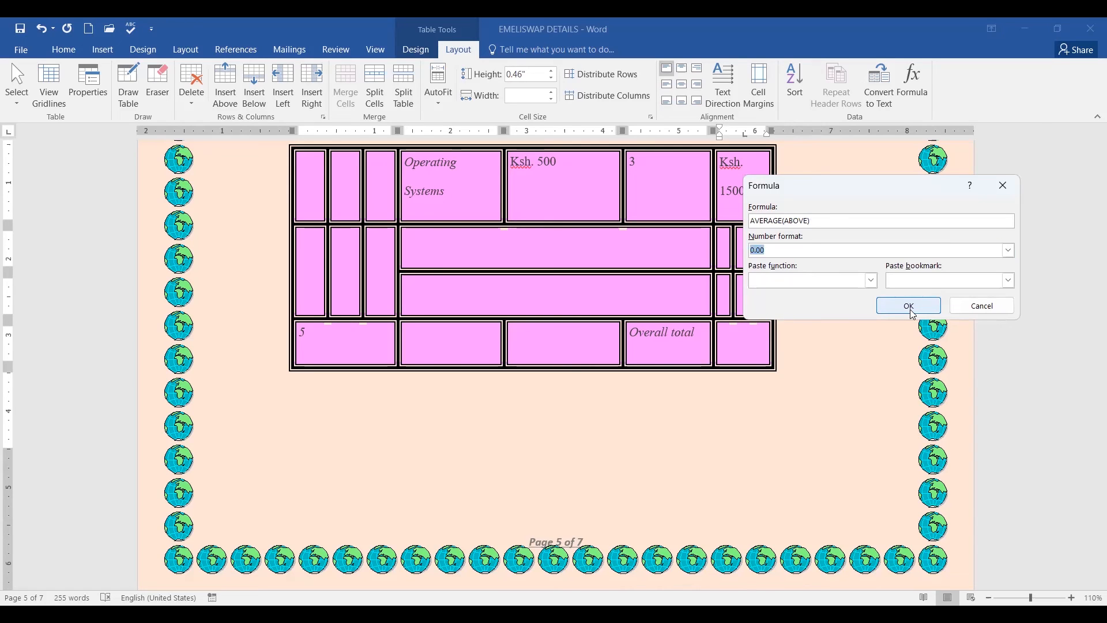
pyautogui.click(914, 311)
pyautogui.click(914, 312)
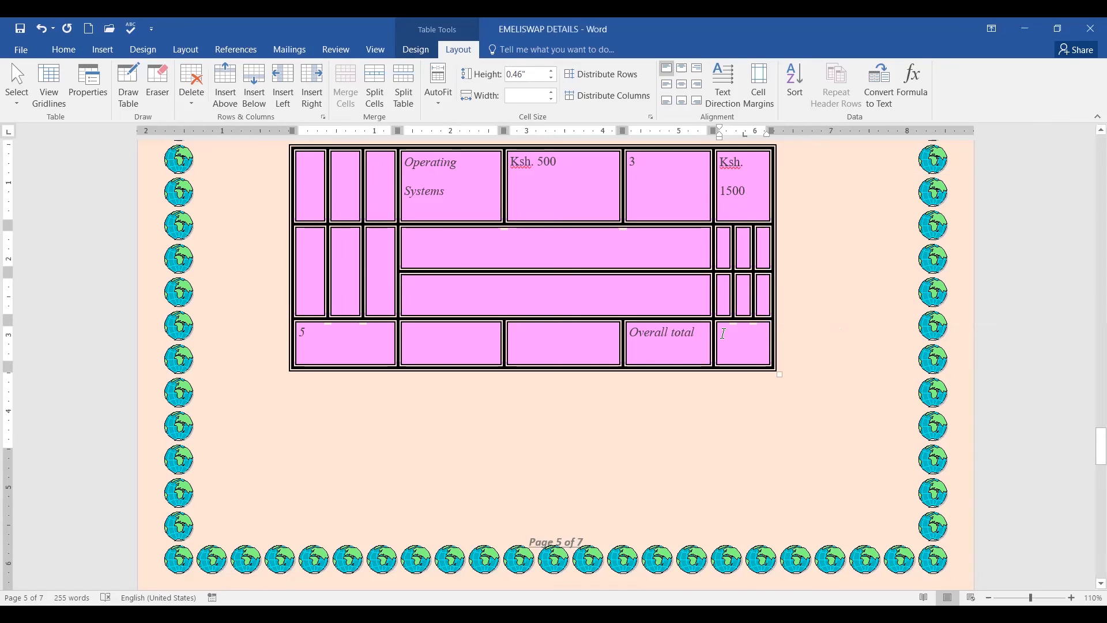
# - Examine the cell beside Overall total and the Total cost entries above it across the two pages
pyautogui.scroll(5, 745, 340)
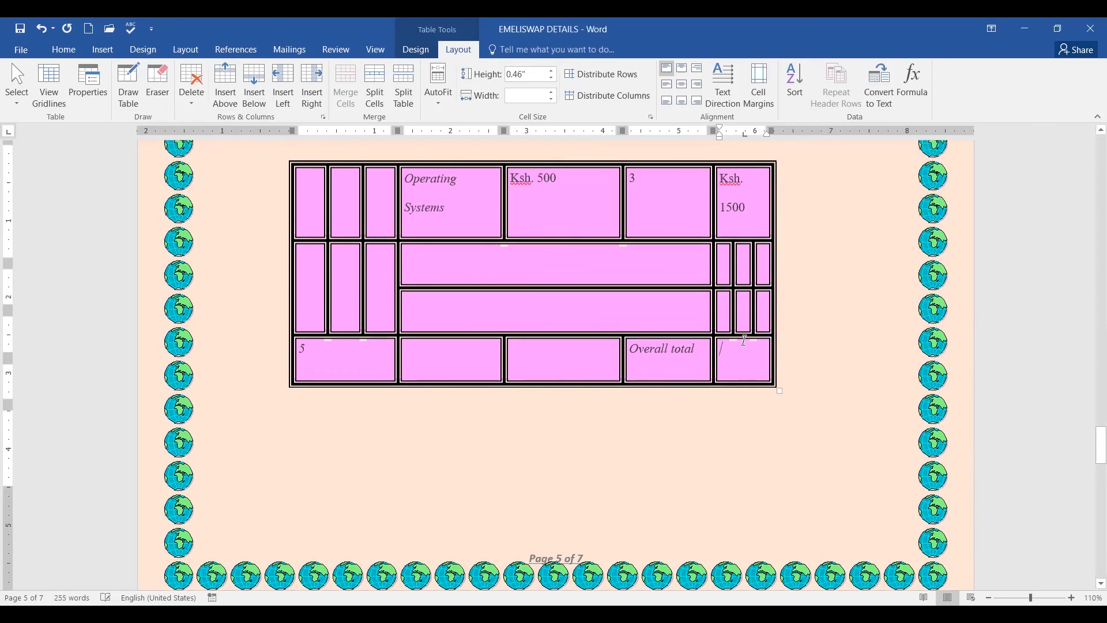
pyautogui.scroll(-4, 745, 340)
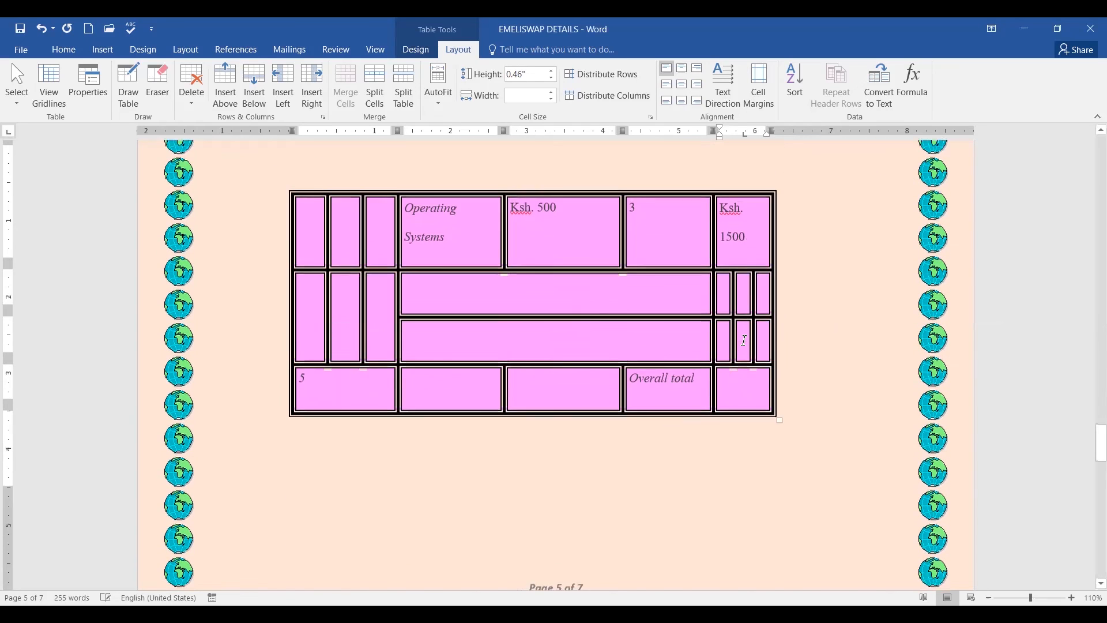
pyautogui.scroll(6, 747, 344)
pyautogui.scroll(8, 747, 346)
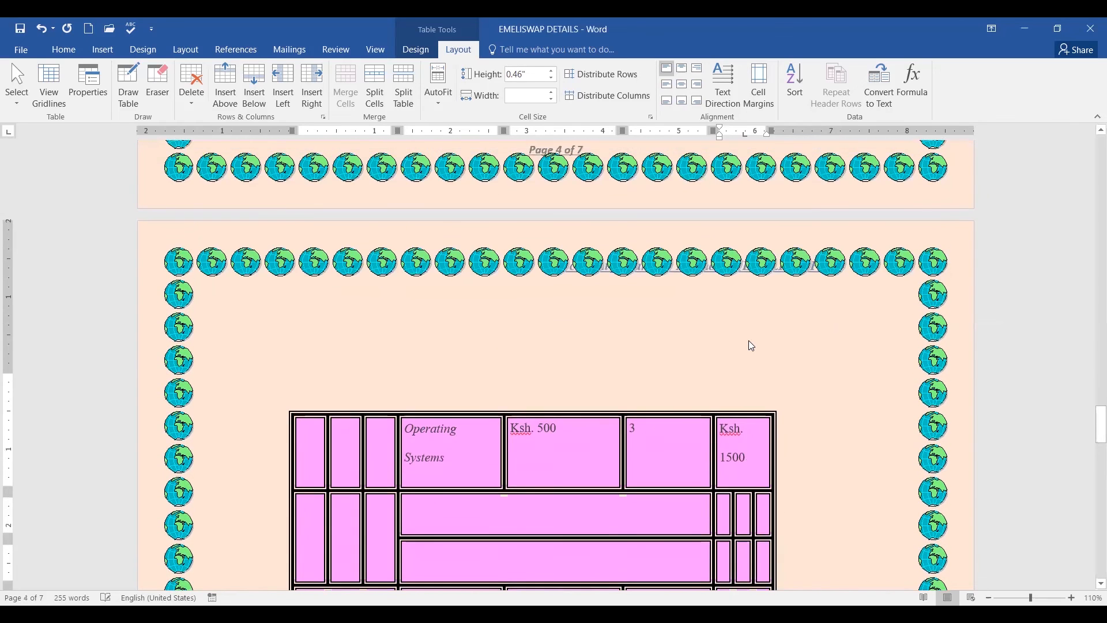
pyautogui.scroll(-10, 749, 341)
pyautogui.click(730, 408)
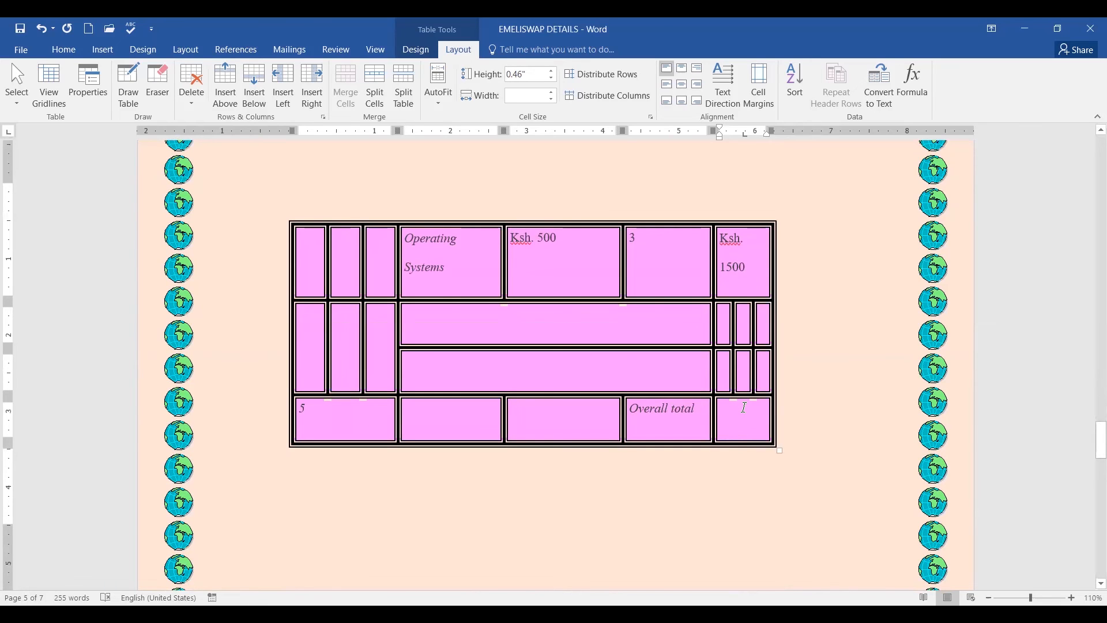
pyautogui.scroll(8, 745, 407)
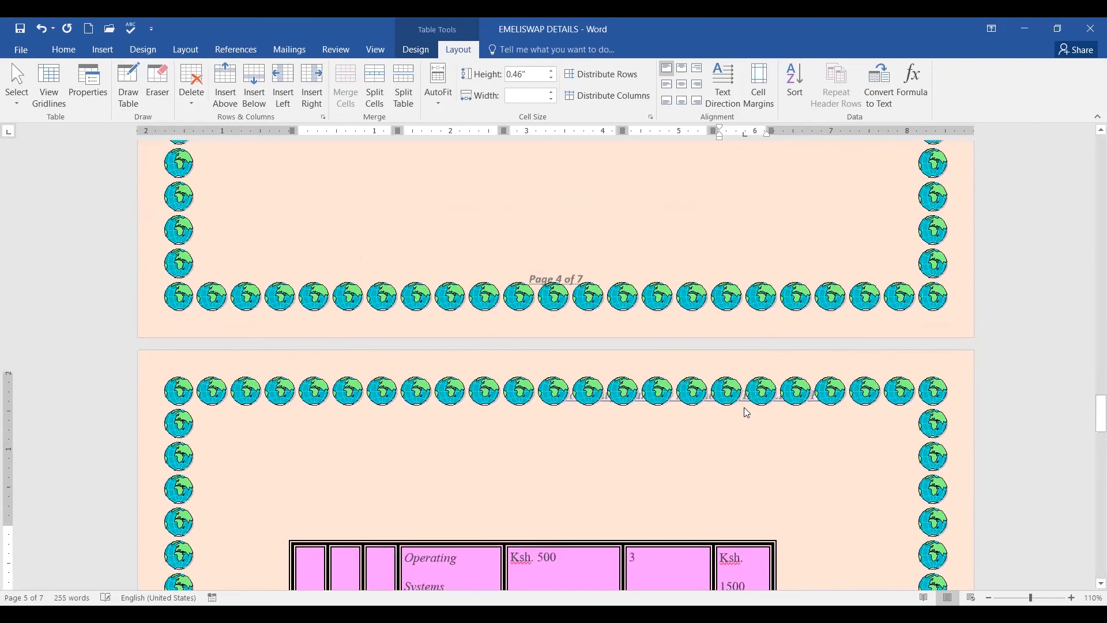
pyautogui.scroll(-8, 747, 406)
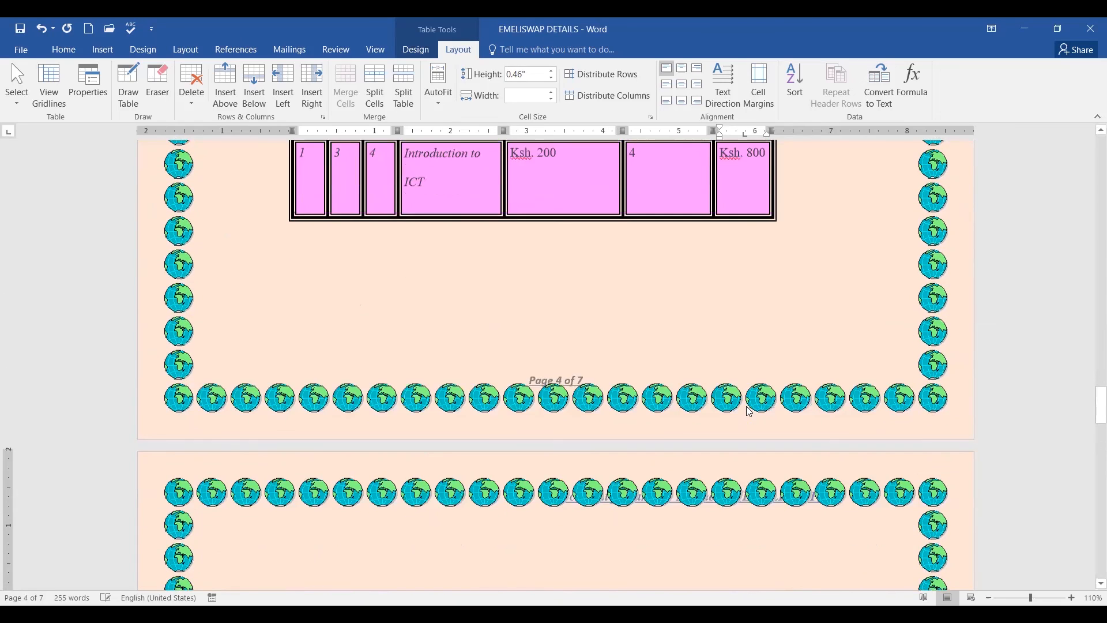
pyautogui.scroll(4, 759, 396)
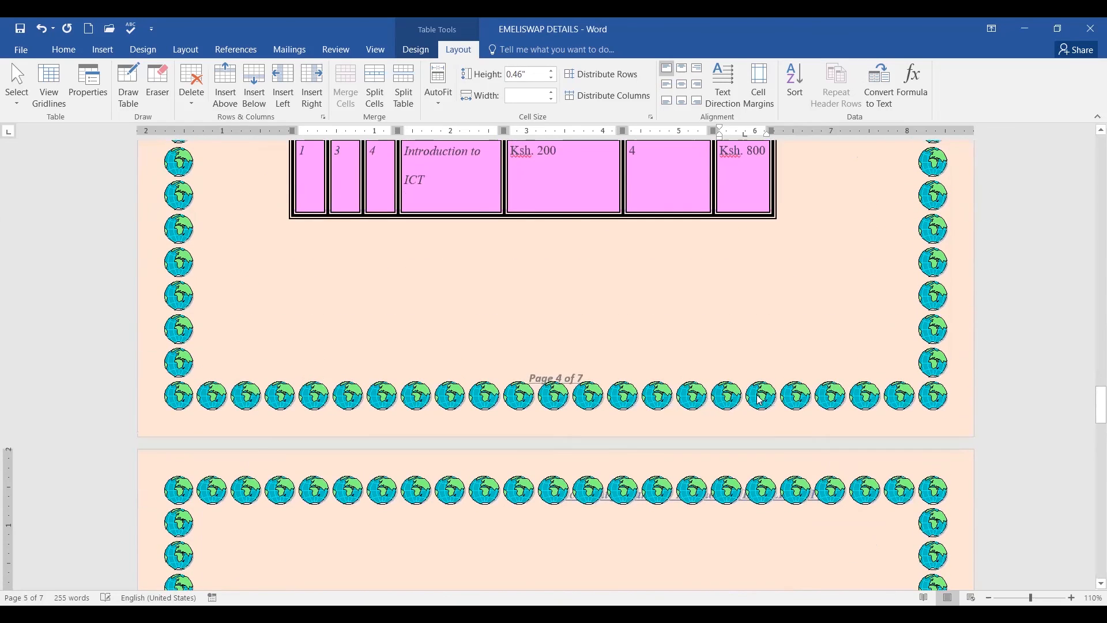
pyautogui.scroll(-5, 756, 398)
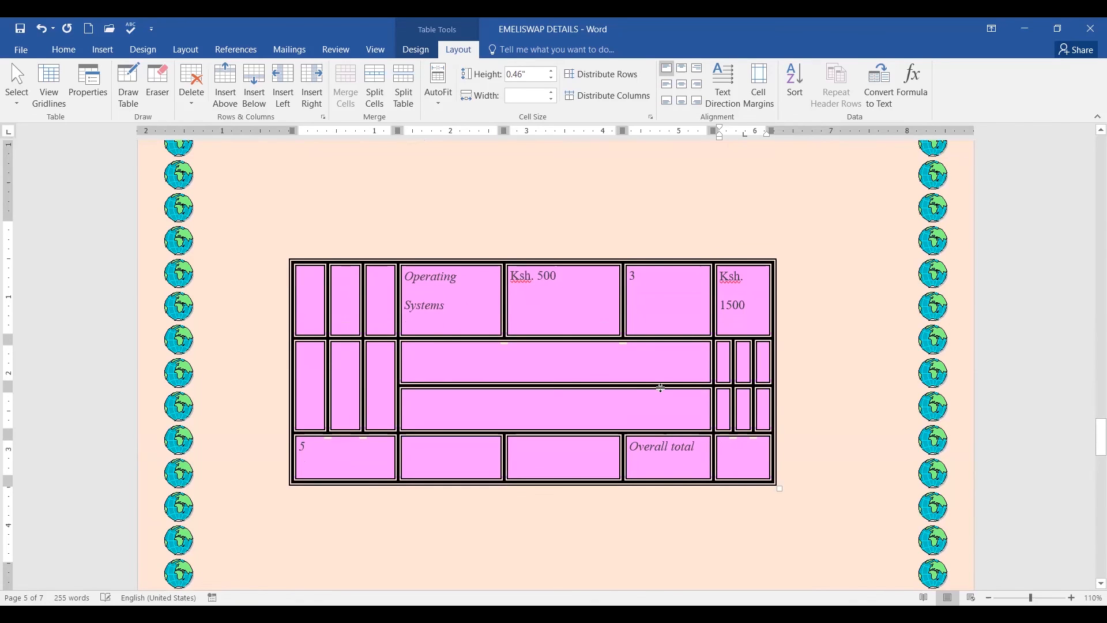
pyautogui.scroll(5, 835, 272)
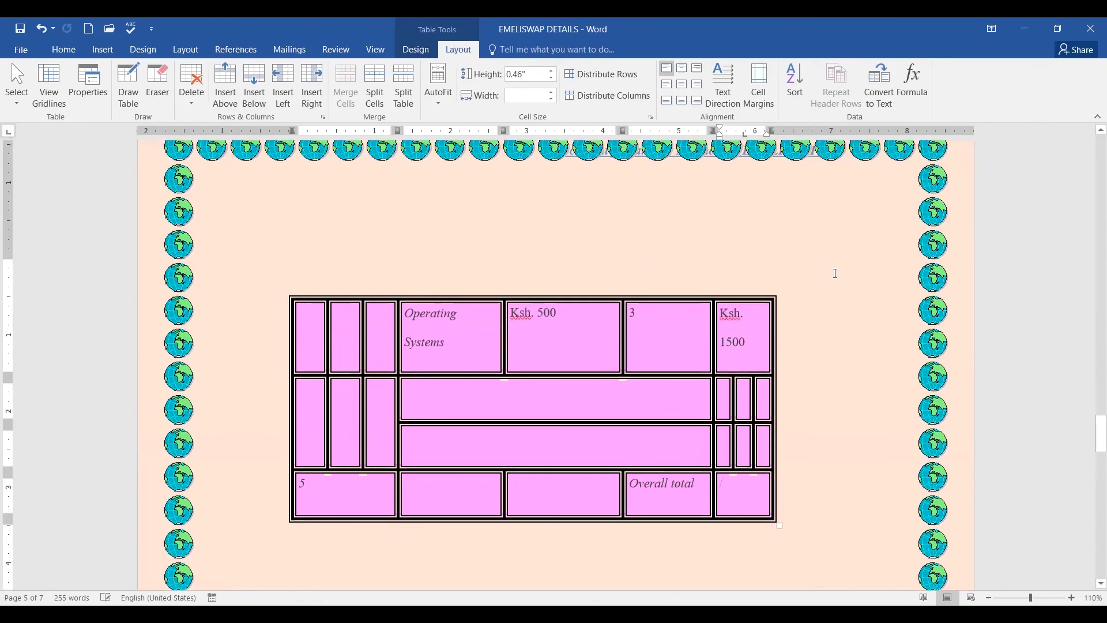
pyautogui.scroll(6, 835, 273)
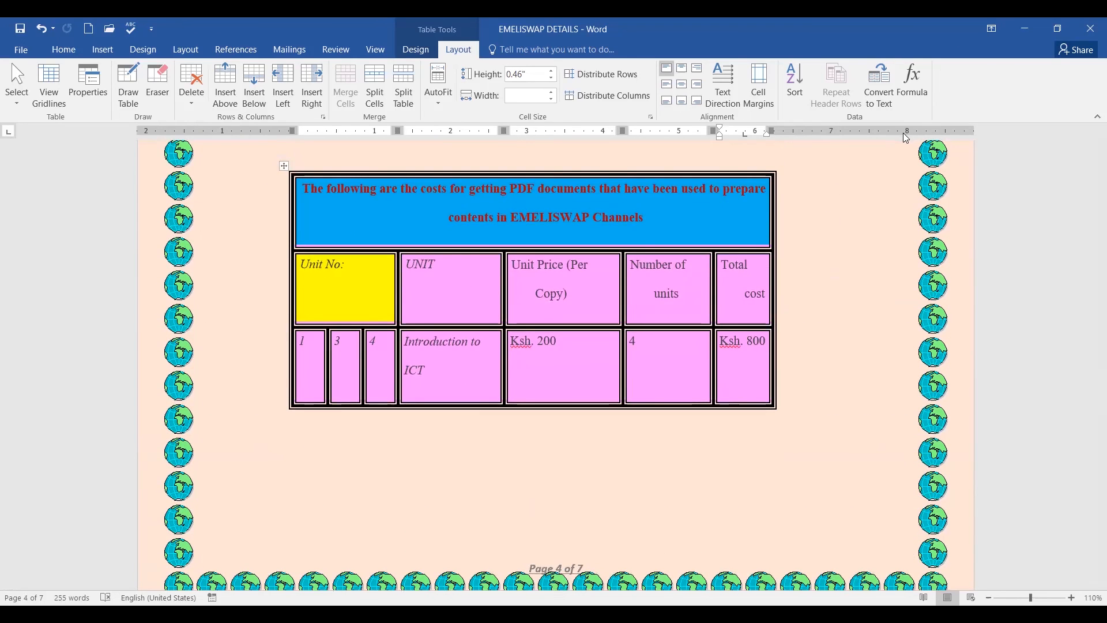
# - Open the Formula dialog for the Overall total cell and change the default formula to =SUM(ABOVE)
pyautogui.click(912, 90)
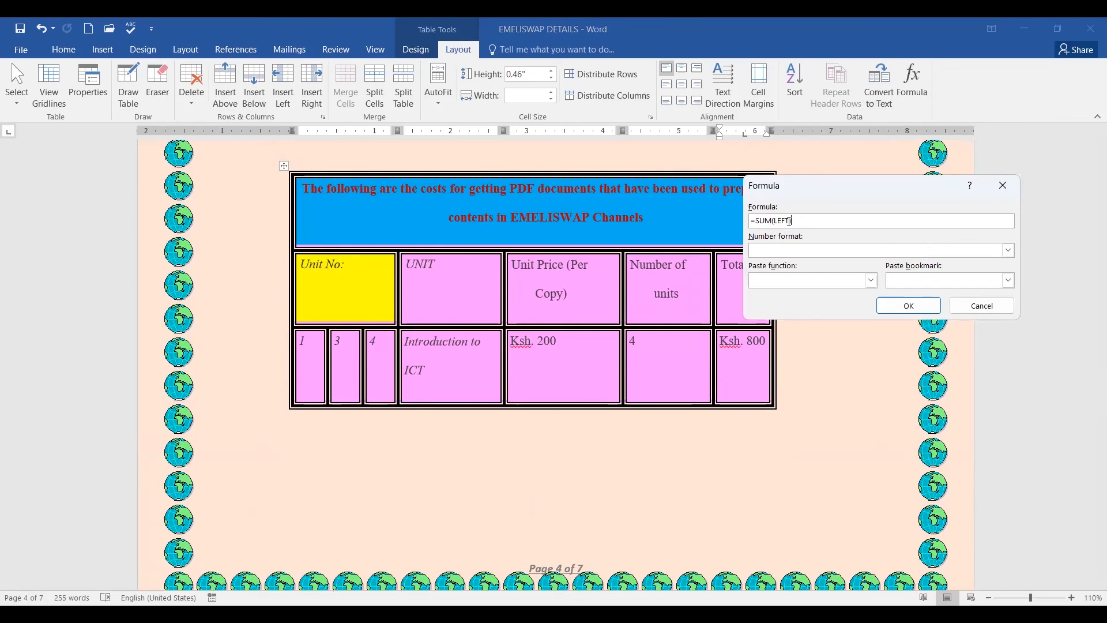
pyautogui.press('BackSpace')
pyautogui.press('BackSpace')
pyautogui.press('BackSpace')
pyautogui.press('BackSpace')
pyautogui.write('ABOVE')
# - Set the SUM formula's number format to 0.00 and insert the result into the cell beside Overall total
pyautogui.click(1009, 251)
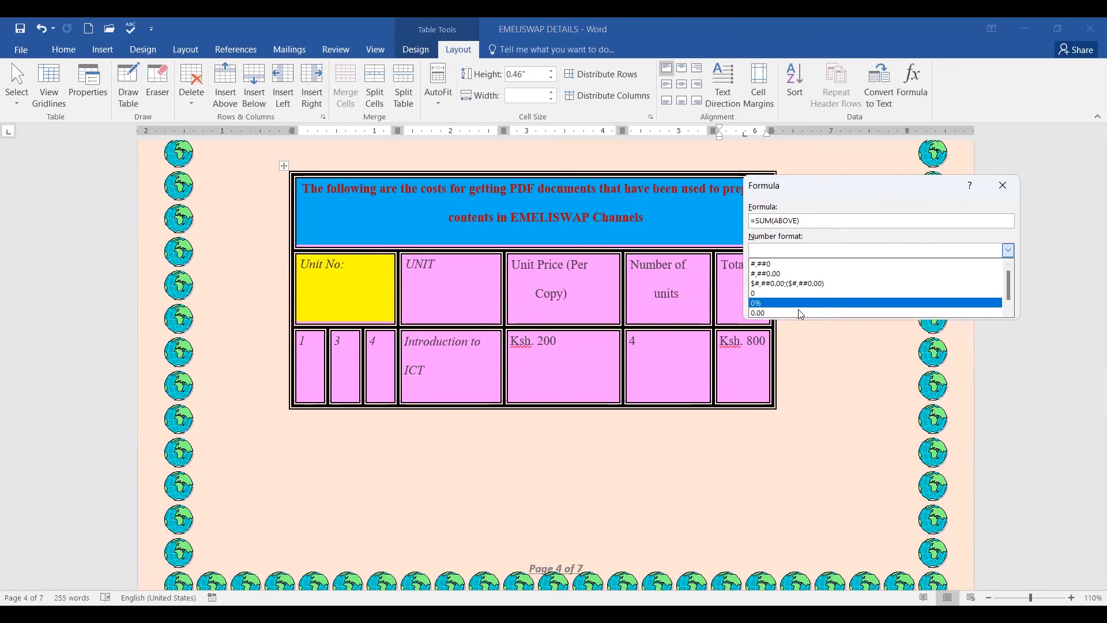
pyautogui.click(980, 313)
pyautogui.click(913, 306)
# - Check the inserted result by highlighting it together with the Overall total label in the table's last row
pyautogui.scroll(-10, 850, 375)
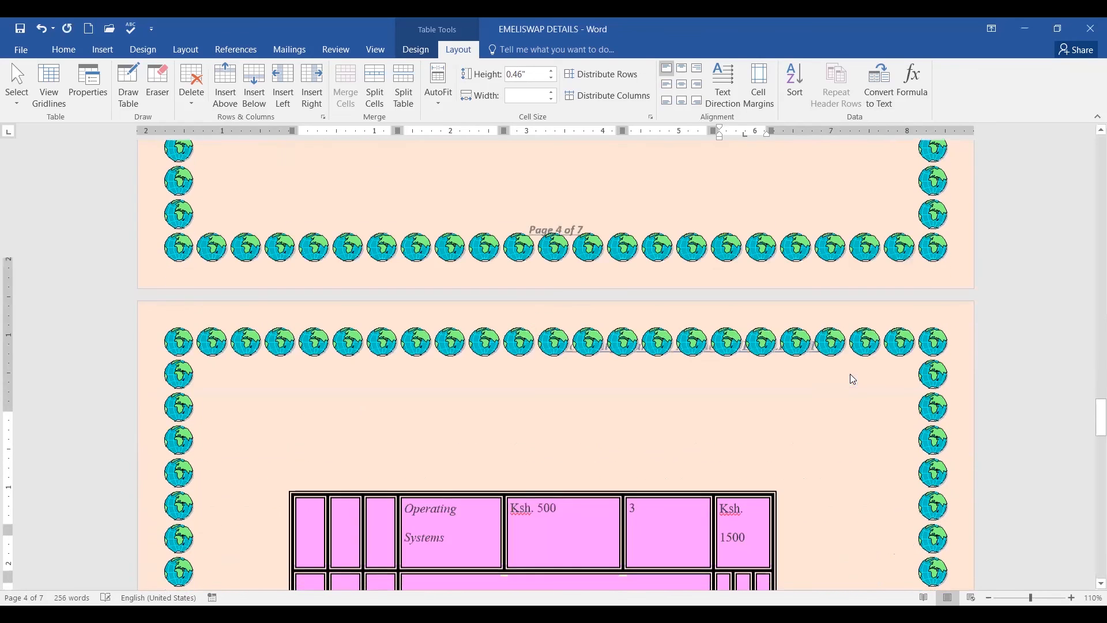
pyautogui.click(744, 452)
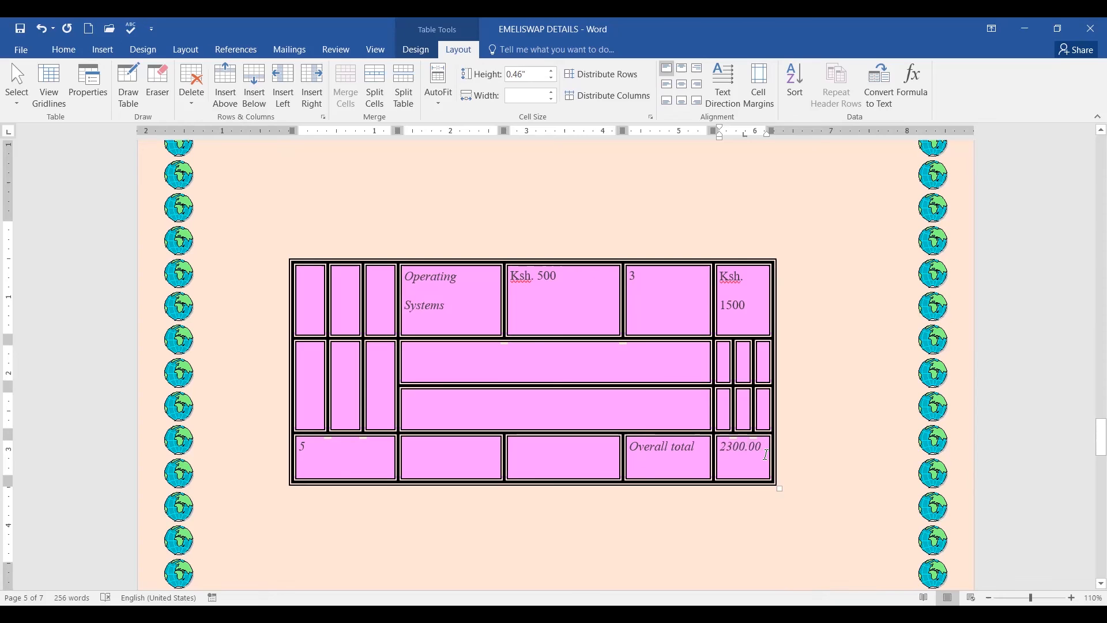
pyautogui.moveTo(766, 451); pyautogui.dragTo(655, 449)
pyautogui.click(758, 447)
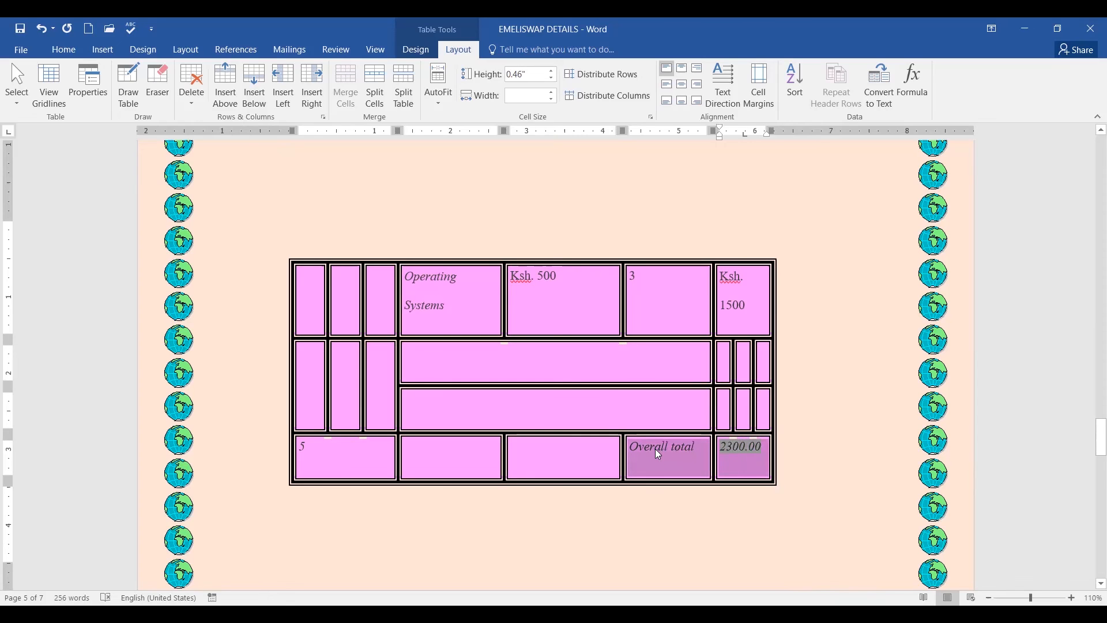
# - Clear the Overall total label and its result from the table's last row and enter Average as the new label
pyautogui.press('Delete')
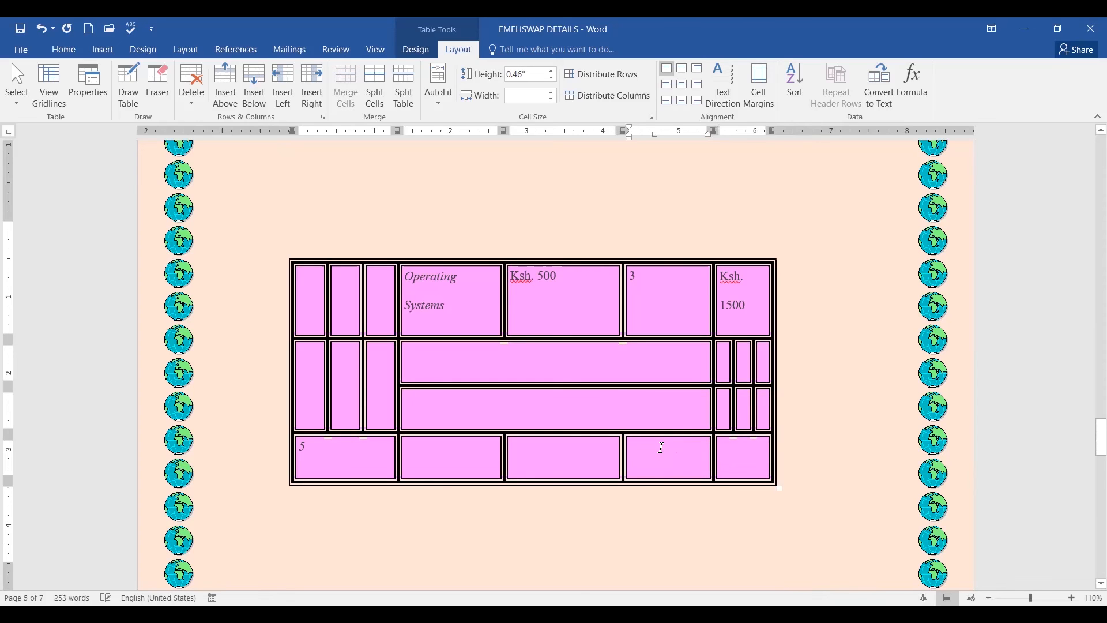
pyautogui.write('A')
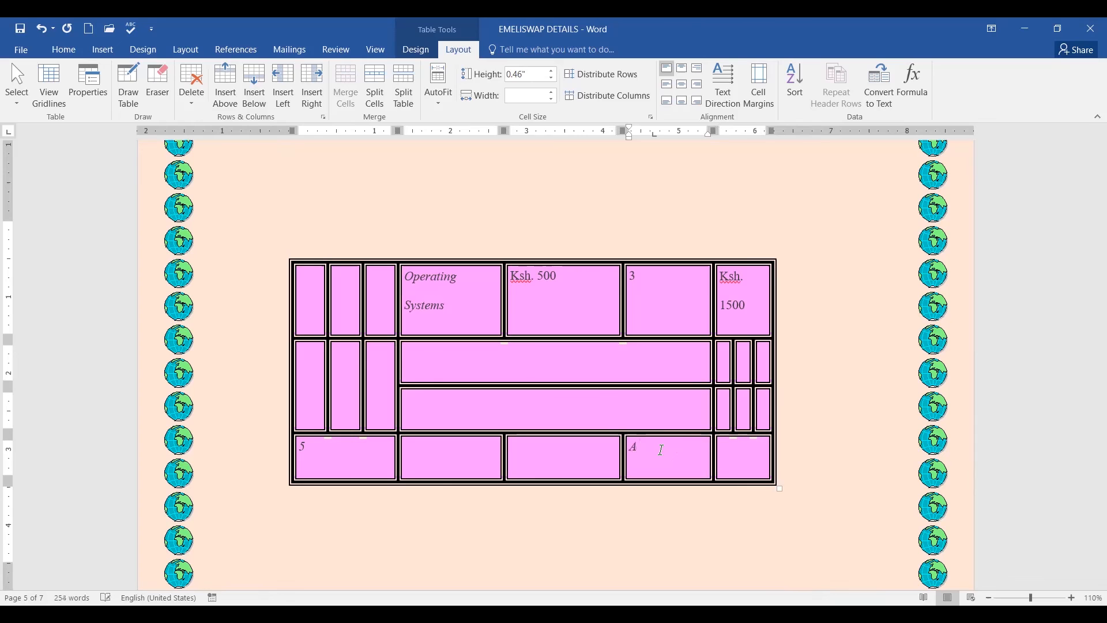
pyautogui.write('verage')
# - Open the Formula dialog for the empty cell beside Average and replace the SUM function with average
pyautogui.click(749, 463)
pyautogui.click(913, 88)
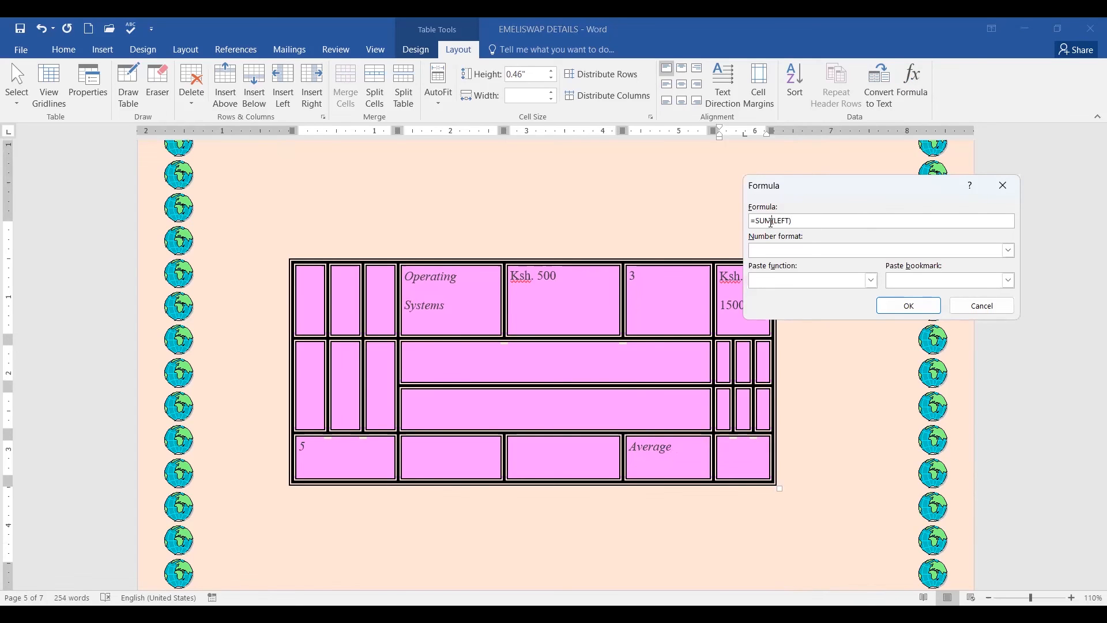
pyautogui.press('Left')
pyautogui.press('Left')
pyautogui.press('Left')
pyautogui.press('Left')
pyautogui.press('Left')
pyautogui.press('Left')
pyautogui.press('BackSpace')
pyautogui.press('BackSpace')
pyautogui.press('BackSpace')
pyautogui.write('average')
# - Change the average formula's argument from LEFT to above and insert the result into the cell beside Average
pyautogui.press('BackSpace')
pyautogui.press('BackSpace')
pyautogui.press('BackSpace')
pyautogui.press('BackSpace')
pyautogui.write('above')
pyautogui.click(910, 304)
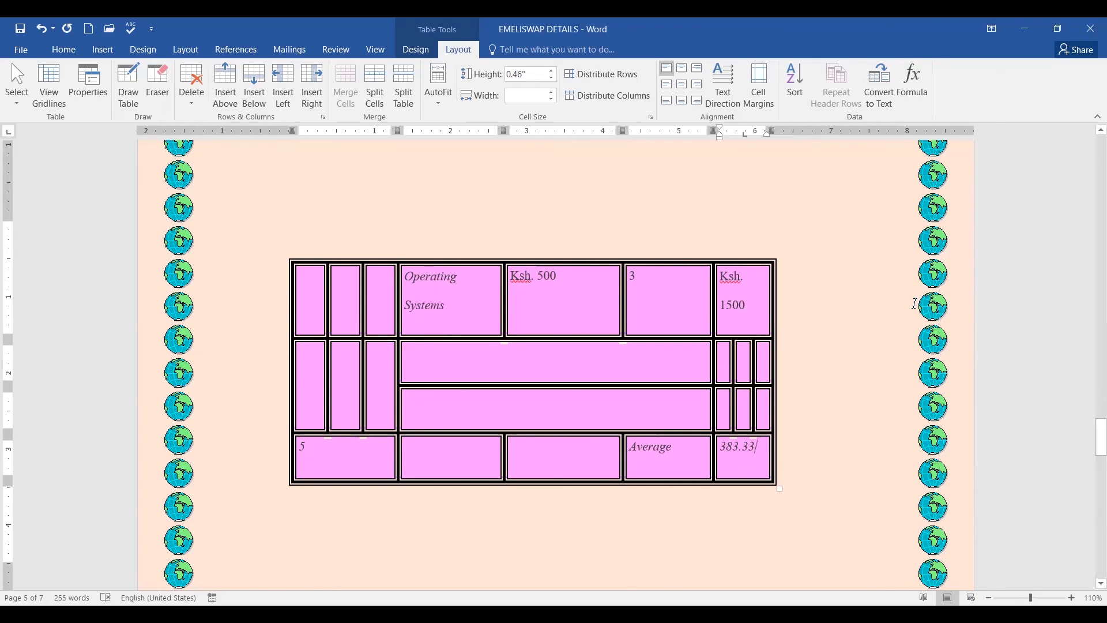
# - Highlight the average result and compare it with the Total cost entries above it on pages 4 and 5
pyautogui.scroll(5, 858, 373)
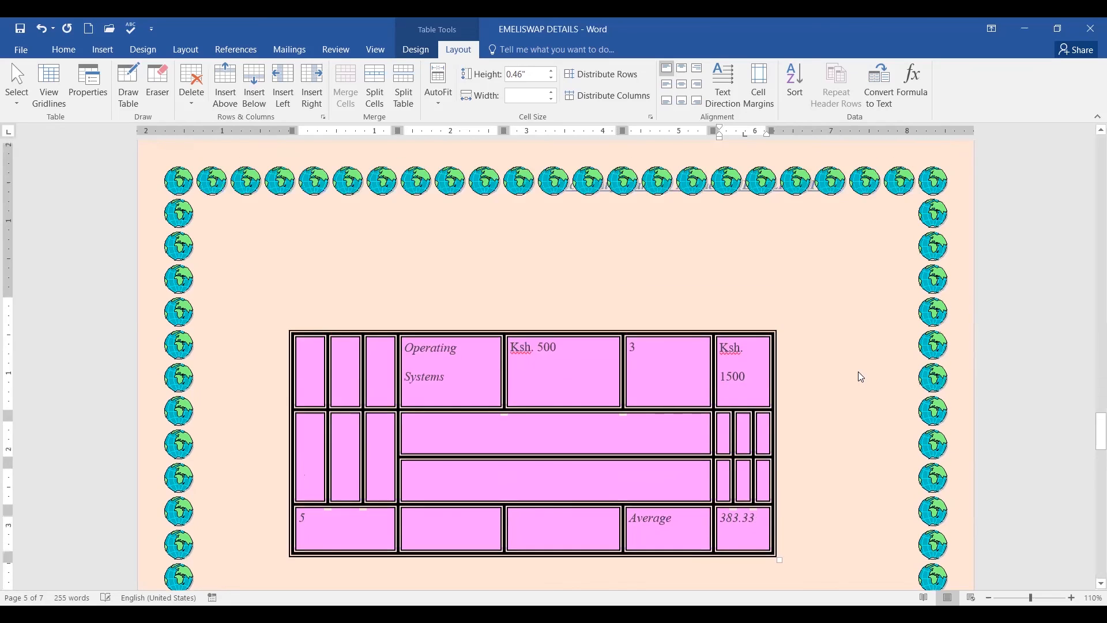
pyautogui.scroll(5, 861, 377)
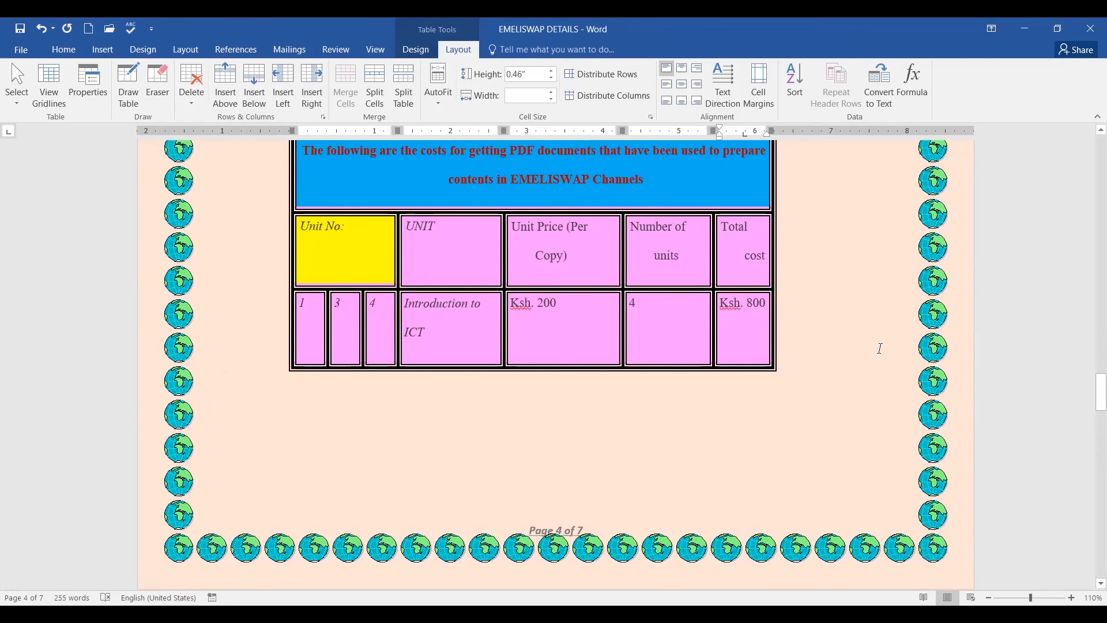
pyautogui.scroll(-10, 881, 349)
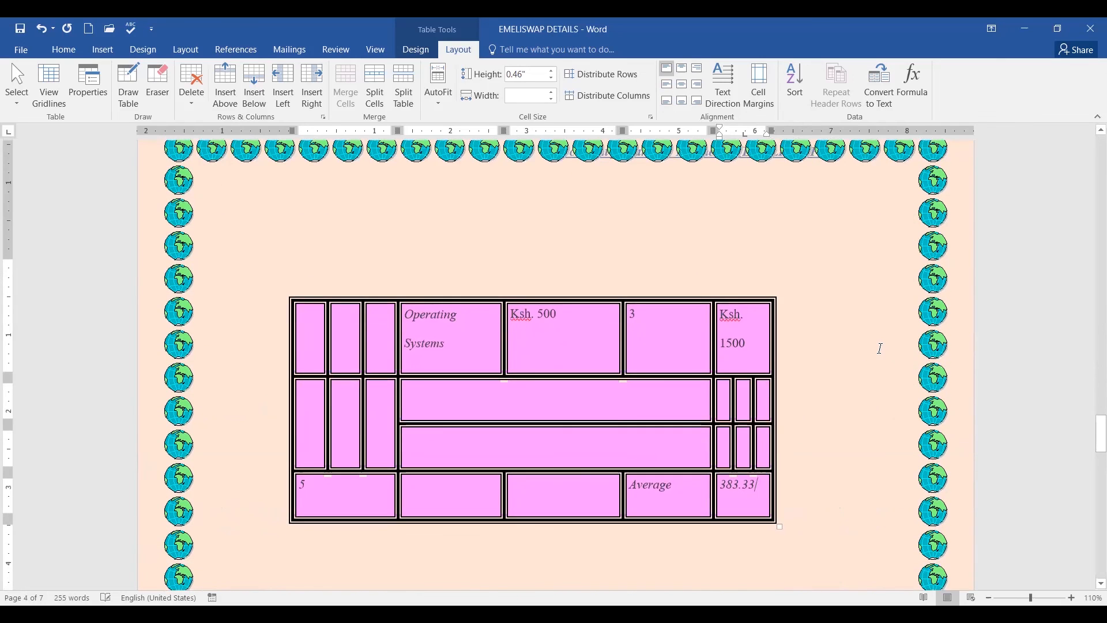
pyautogui.scroll(-2, 880, 349)
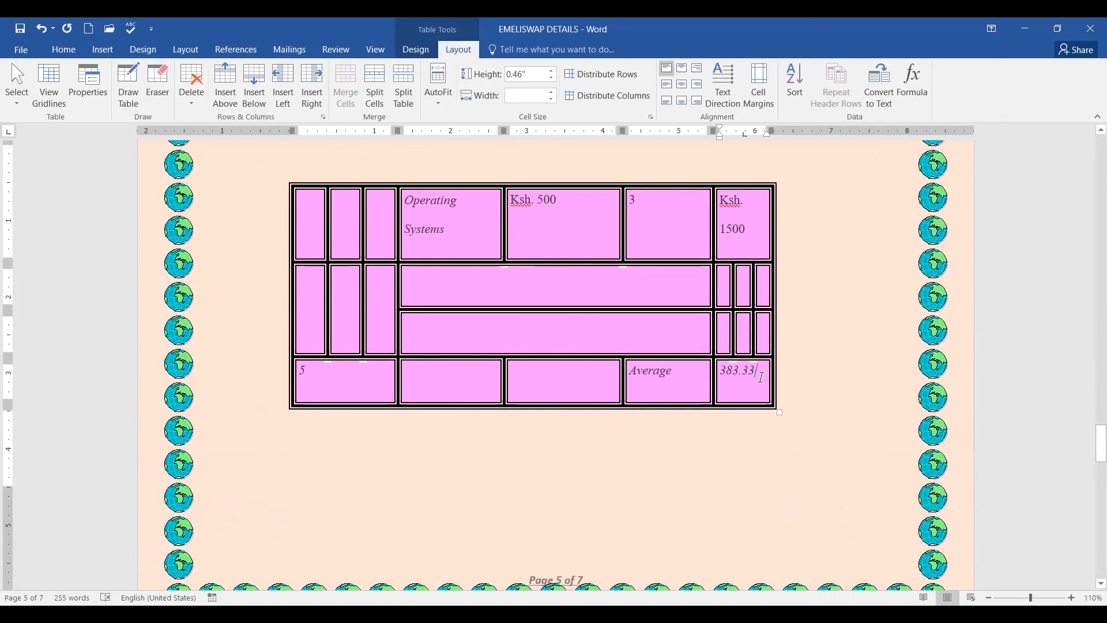
pyautogui.moveTo(761, 376); pyautogui.dragTo(718, 374)
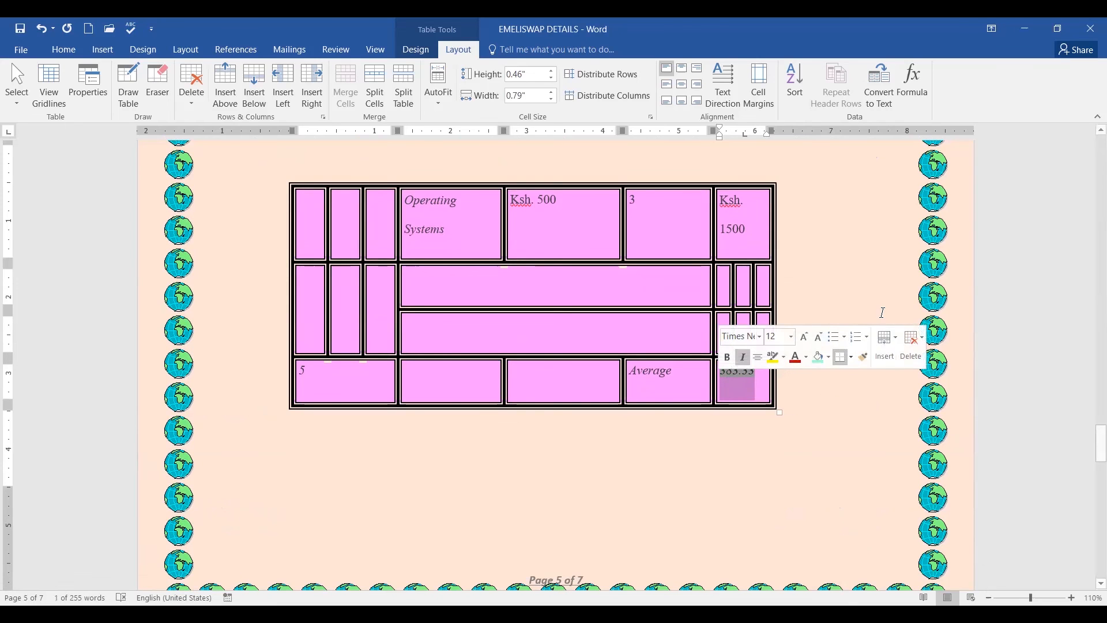
pyautogui.scroll(8, 881, 309)
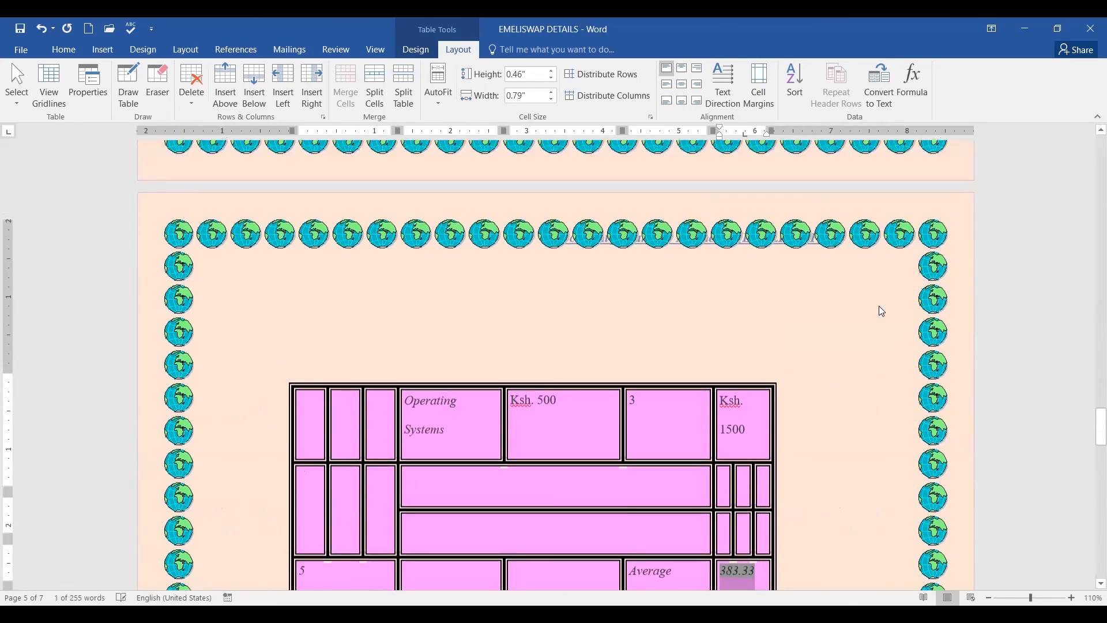
pyautogui.scroll(3, 880, 307)
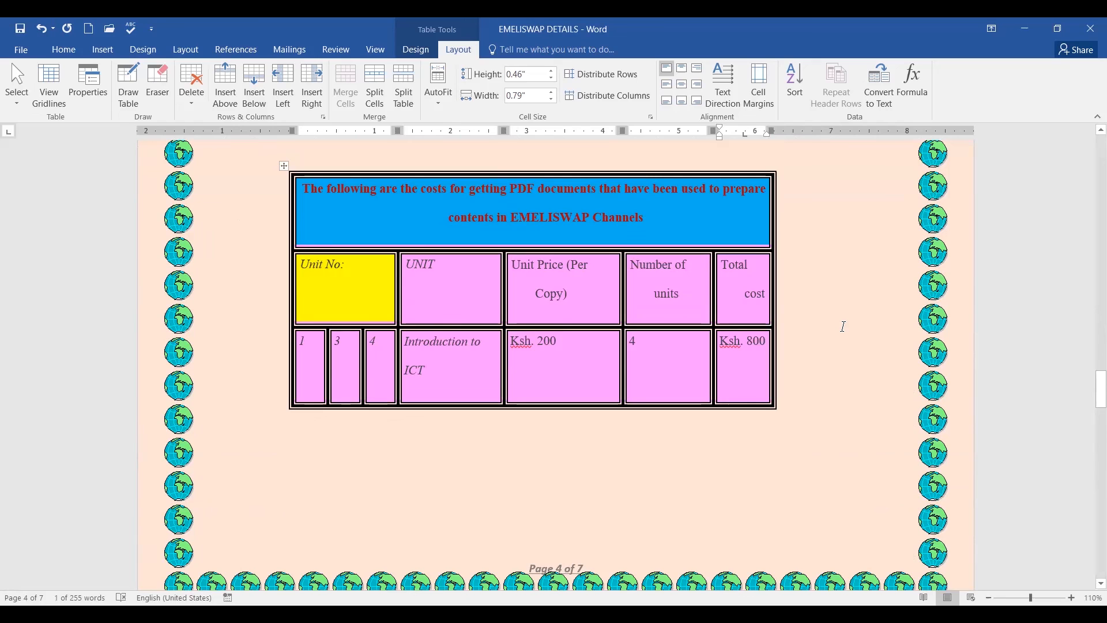
pyautogui.scroll(-3, 843, 327)
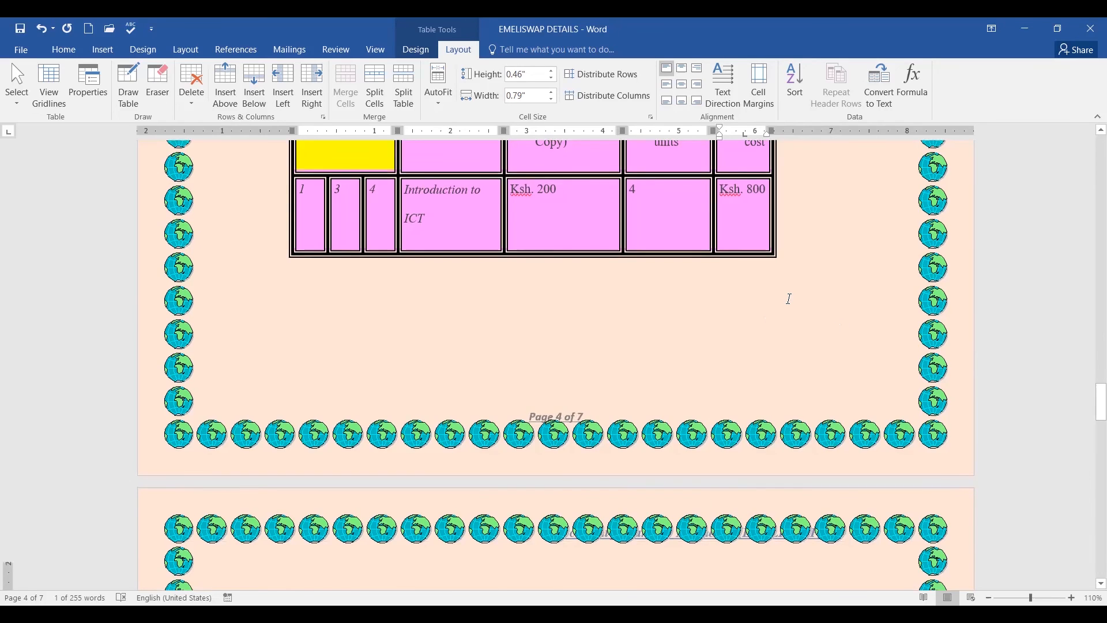
pyautogui.scroll(4, 788, 297)
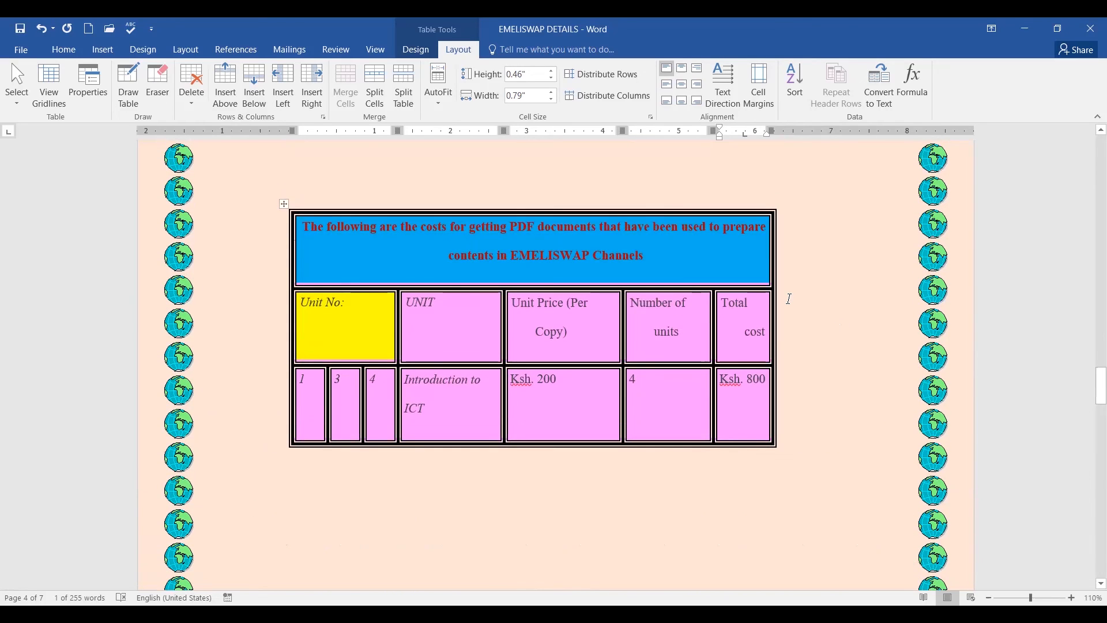
pyautogui.scroll(-15, 790, 299)
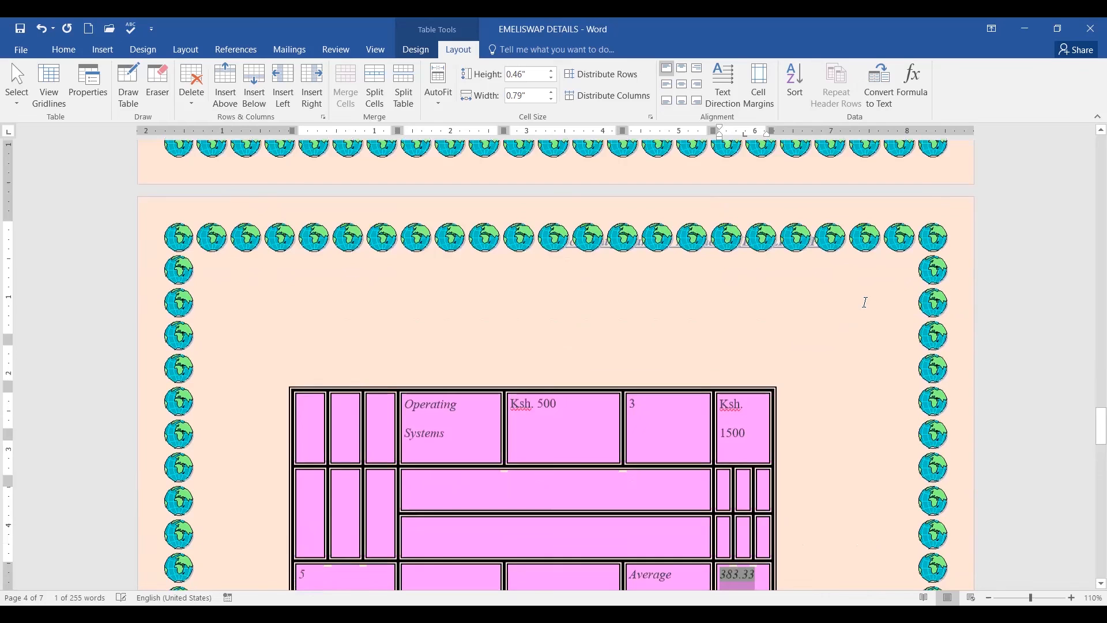
pyautogui.scroll(-3, 761, 282)
pyautogui.scroll(2, 767, 245)
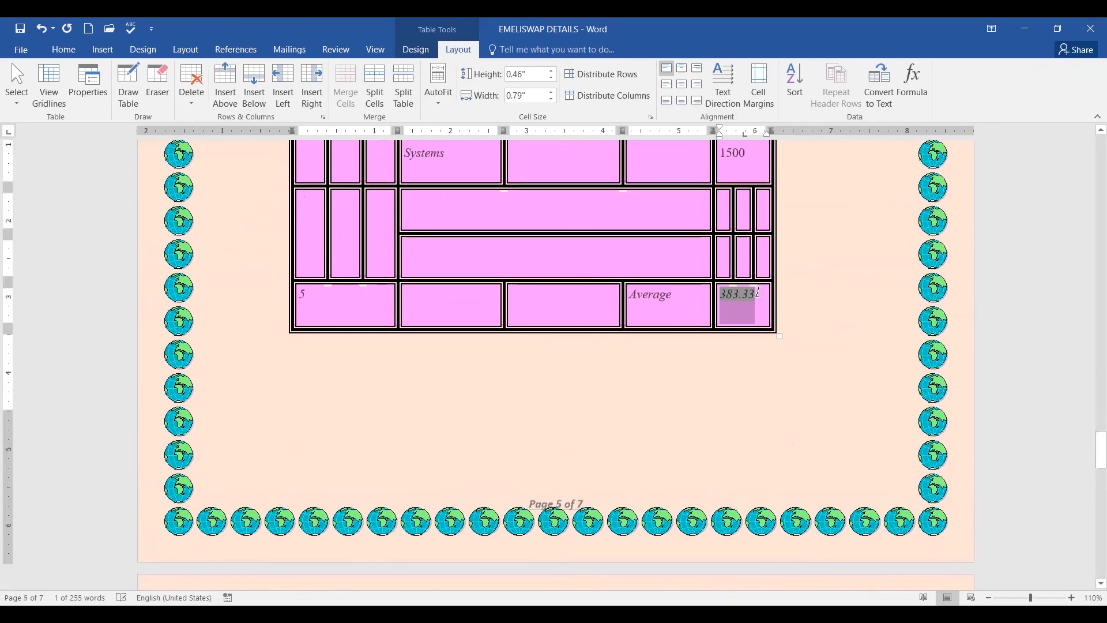
# - Examine the Total cost cells of the Introduction to ICT and Operating Systems rows that feed the average
pyautogui.click(761, 297)
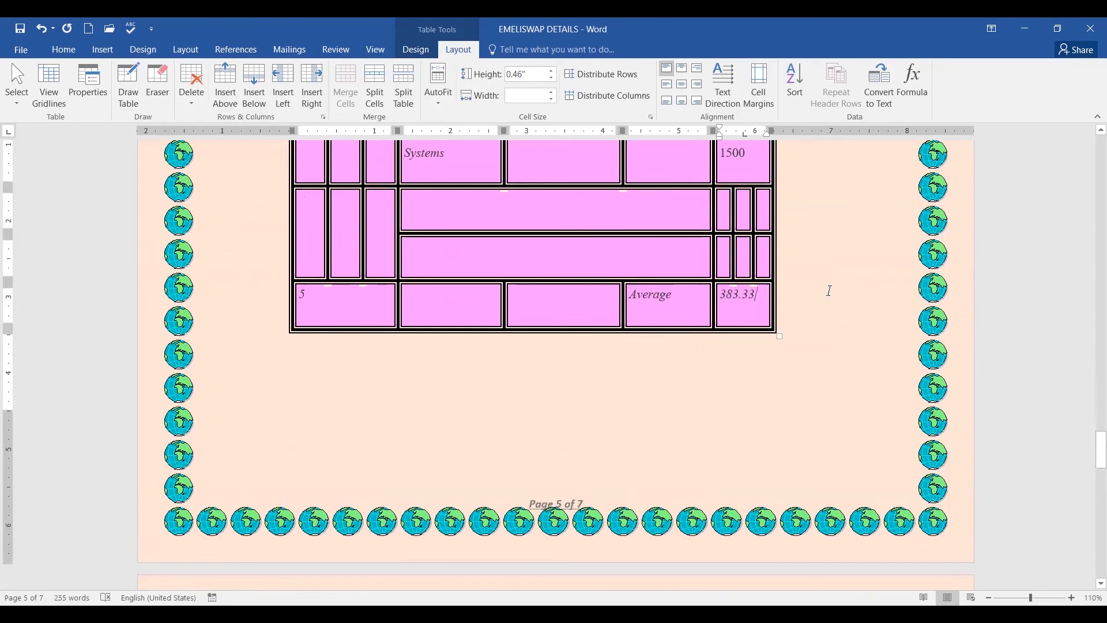
pyautogui.scroll(10, 829, 290)
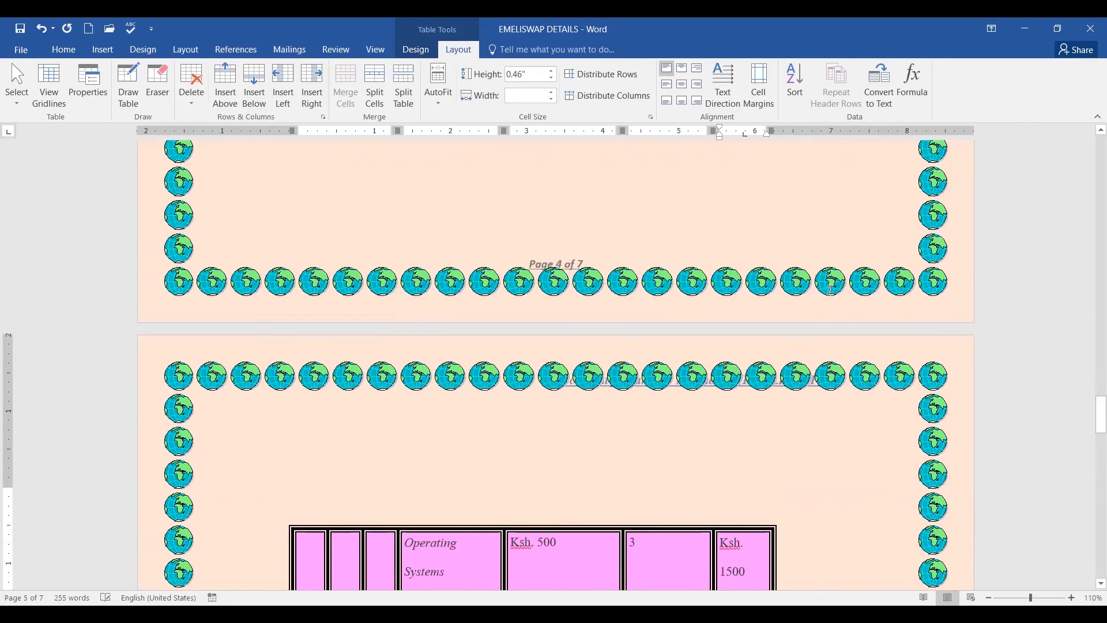
pyautogui.scroll(3, 829, 291)
pyautogui.scroll(-2, 699, 324)
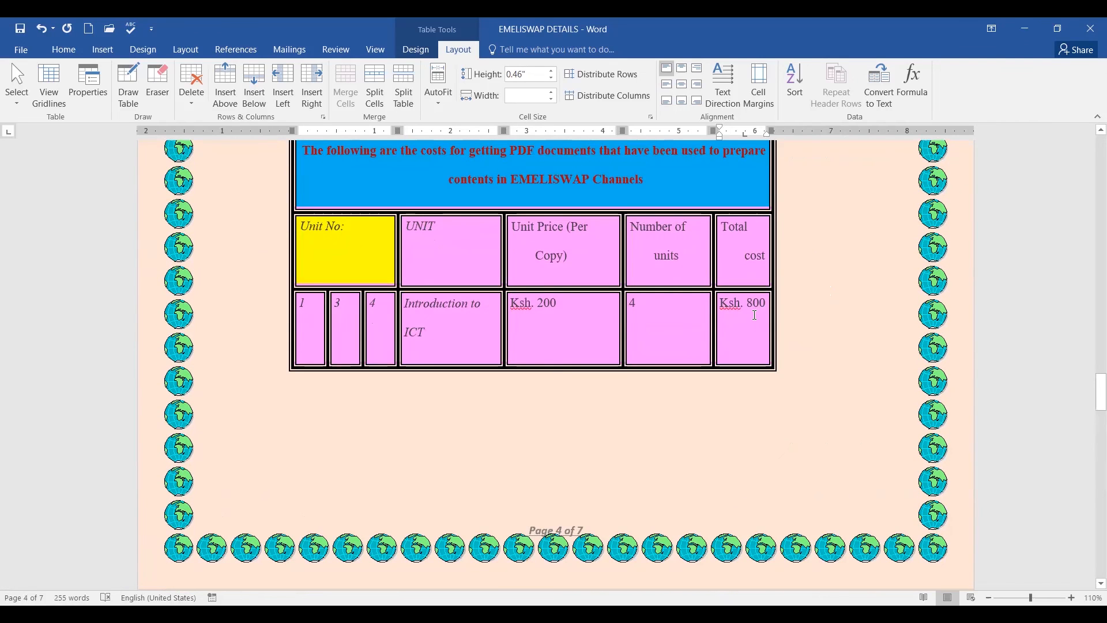
pyautogui.click(451, 308)
pyautogui.click(729, 311)
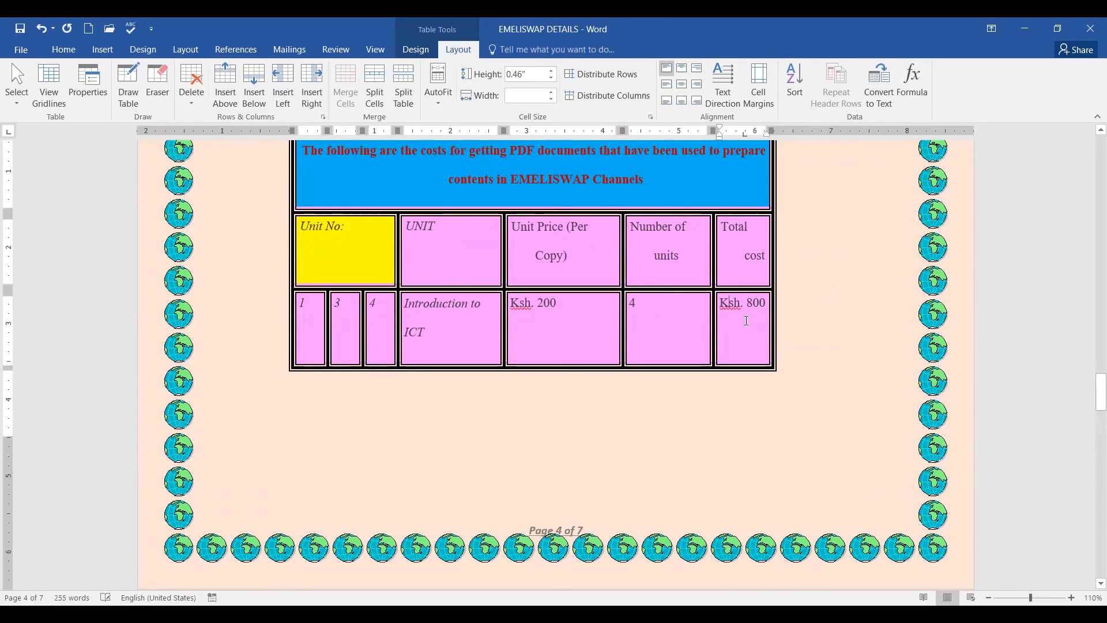
pyautogui.scroll(-5, 747, 321)
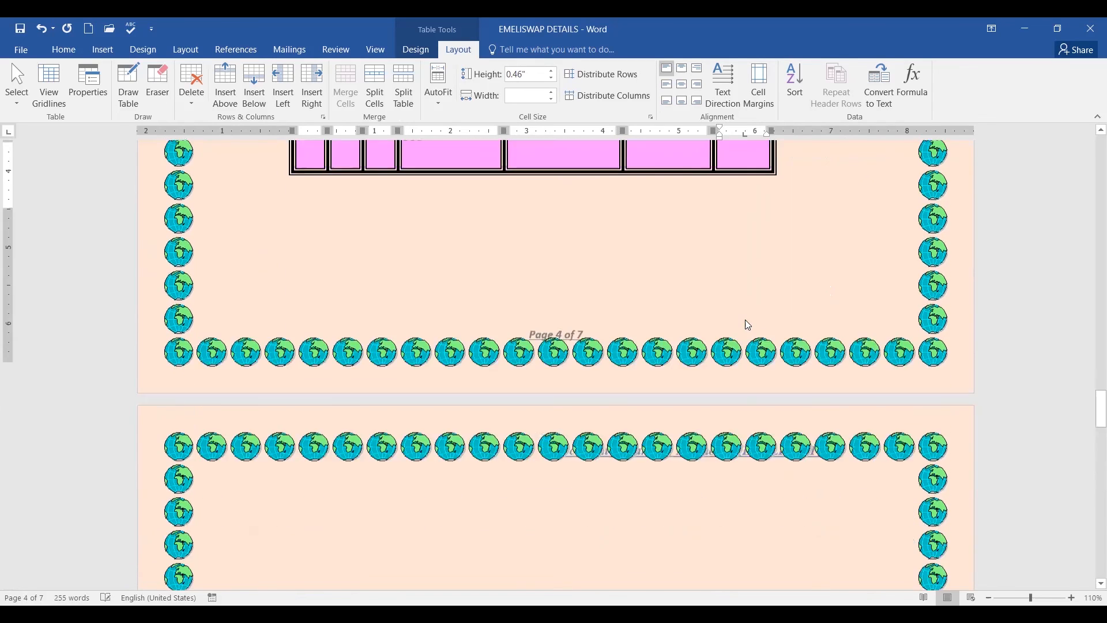
pyautogui.scroll(-8, 748, 319)
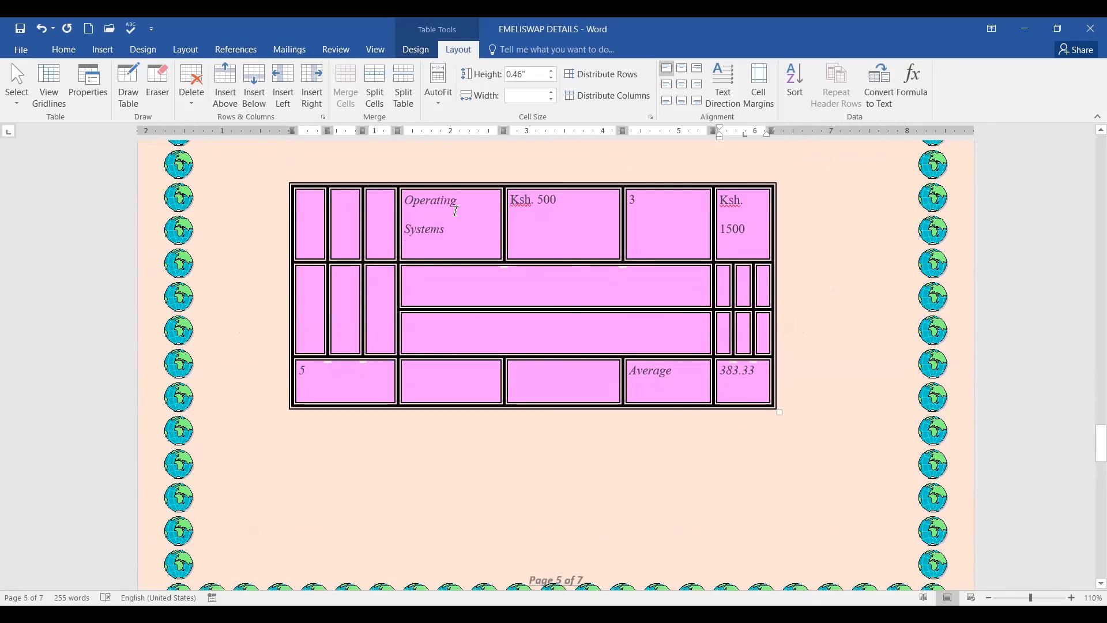
pyautogui.click(752, 220)
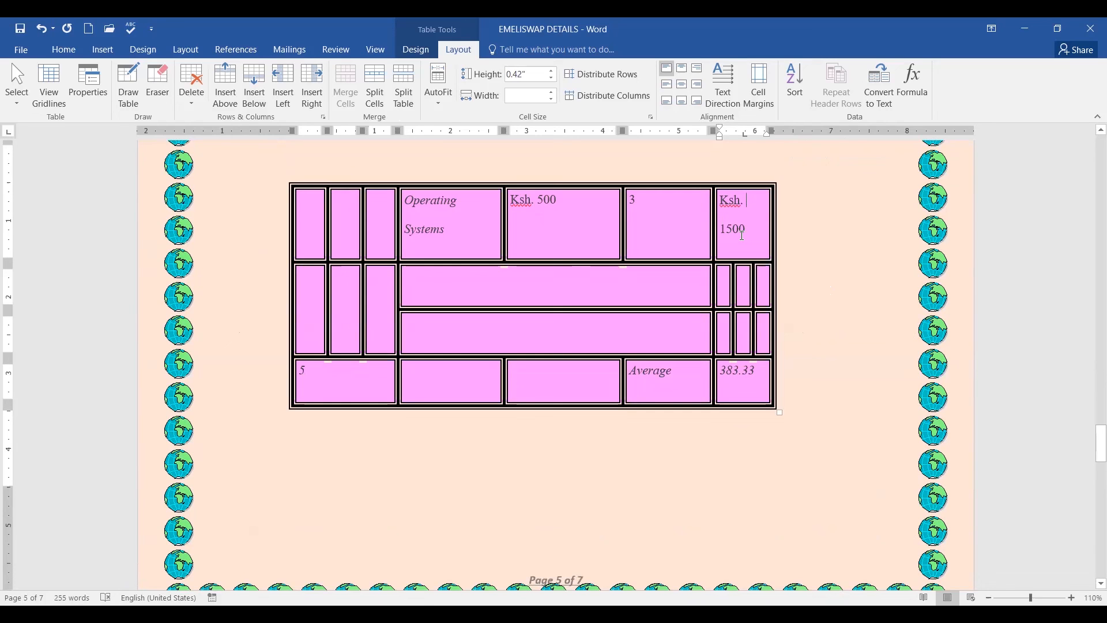
pyautogui.scroll(3, 747, 234)
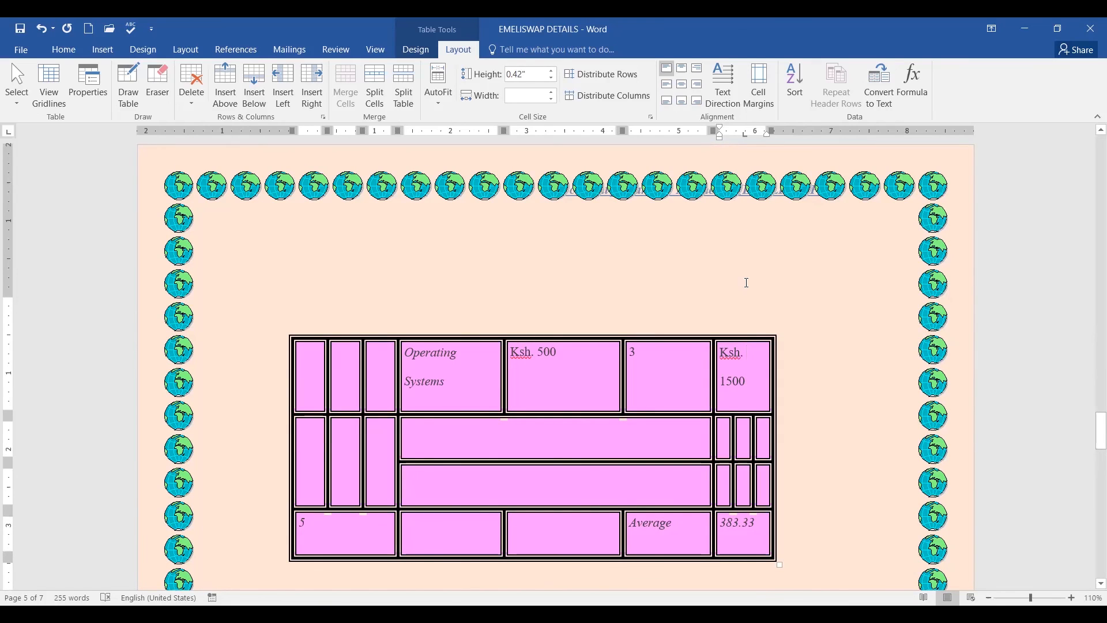
pyautogui.click(755, 527)
pyautogui.scroll(5, 732, 452)
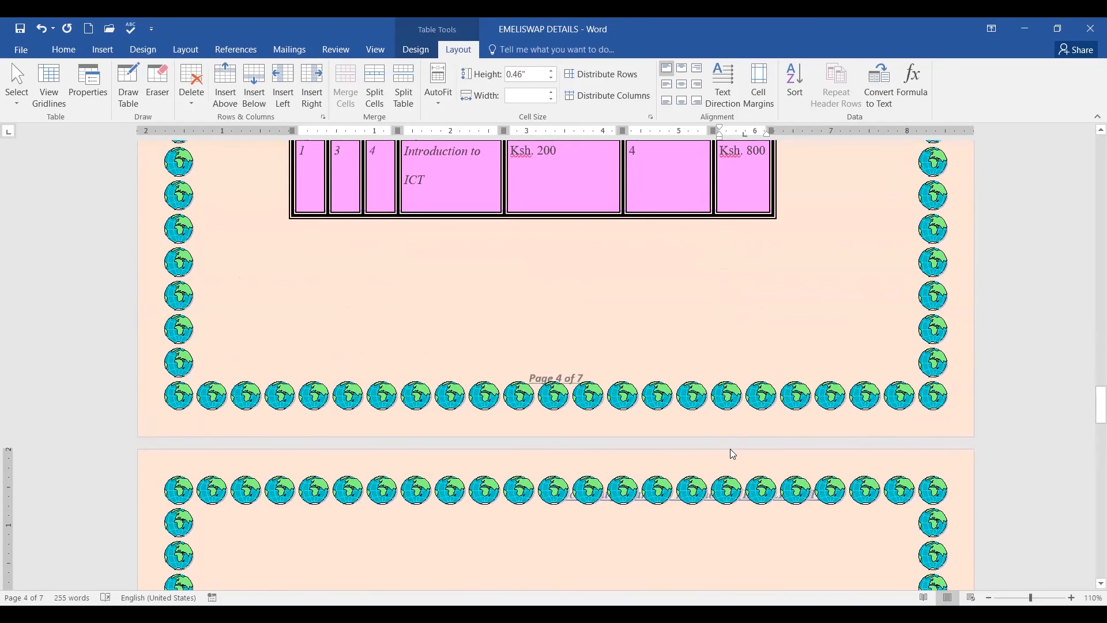
pyautogui.scroll(3, 730, 449)
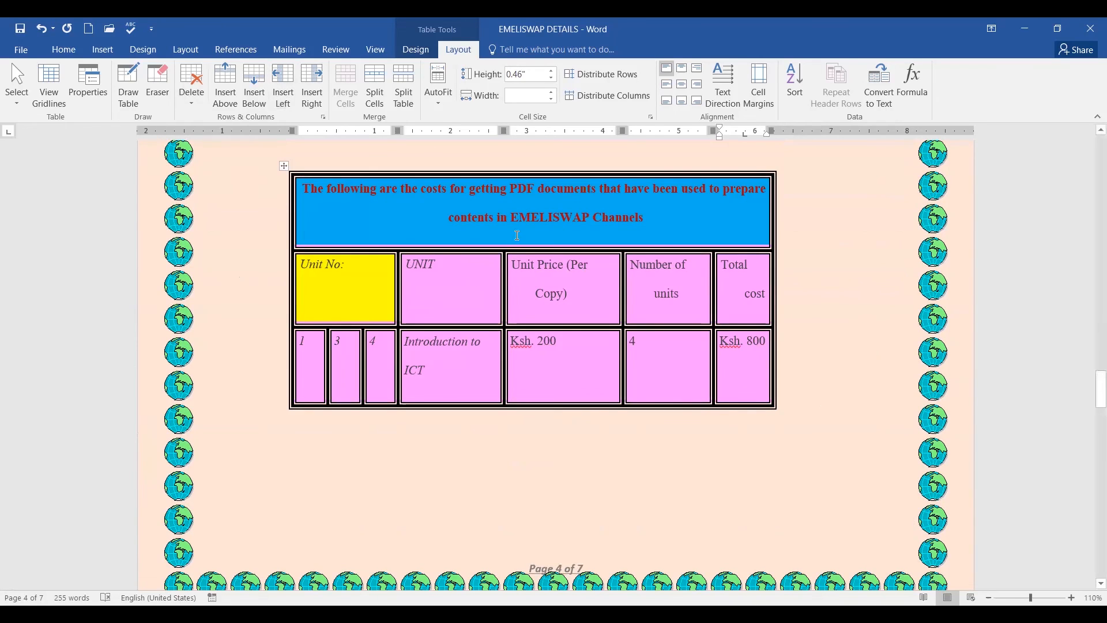
pyautogui.scroll(-5, 620, 275)
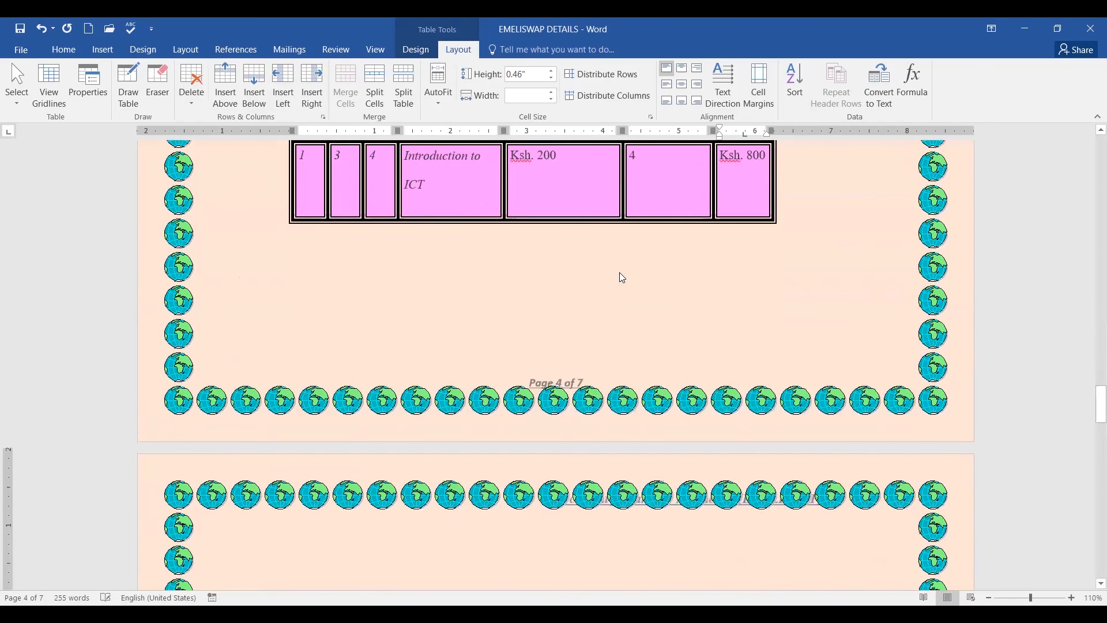
pyautogui.scroll(-8, 622, 278)
# - Undo the average formula, the Average label and the clearing of the Overall total cells
pyautogui.click(42, 29)
pyautogui.click(42, 29)
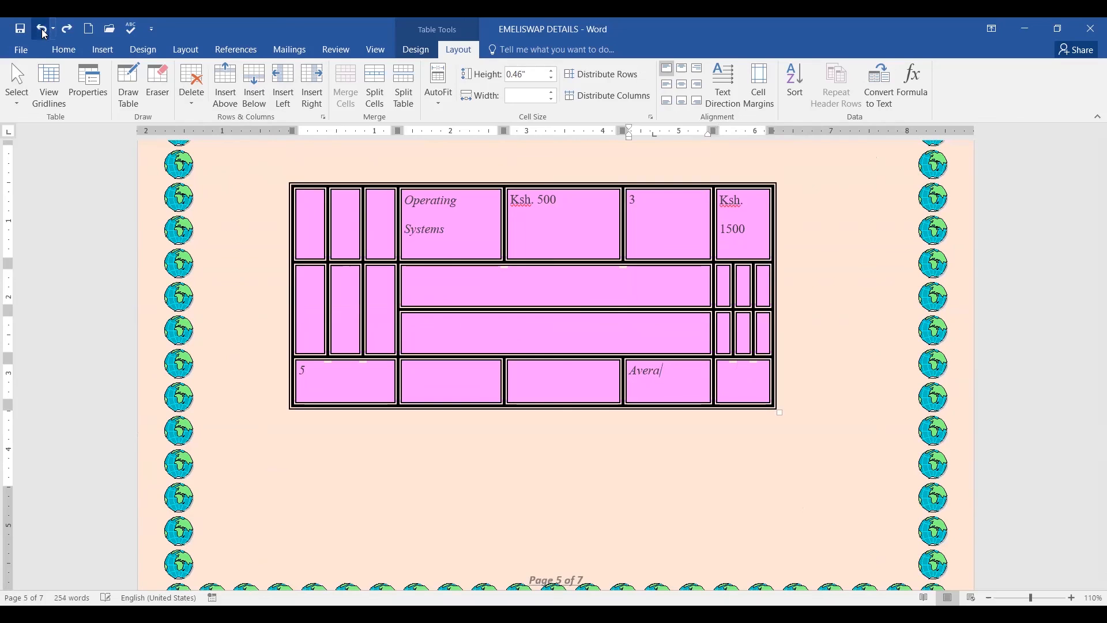
pyautogui.click(45, 35)
pyautogui.click(44, 35)
pyautogui.click(45, 35)
pyautogui.click(45, 35)
pyautogui.click(44, 35)
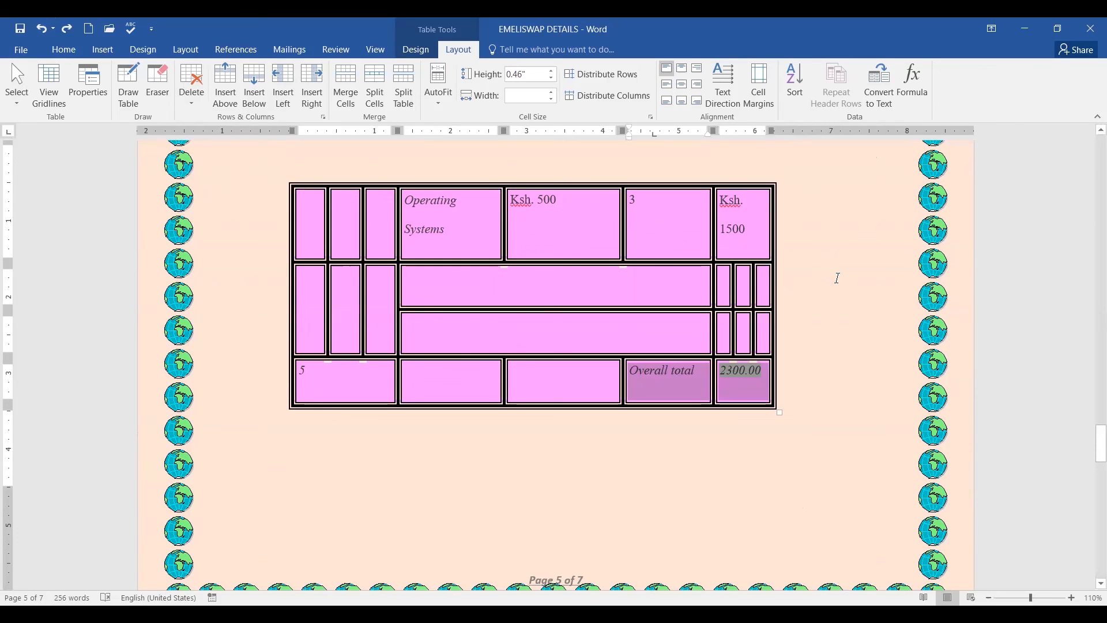
# - Review the costs table from the Operating Systems row's Total cost back up to the table heading on page 4
pyautogui.scroll(5, 885, 295)
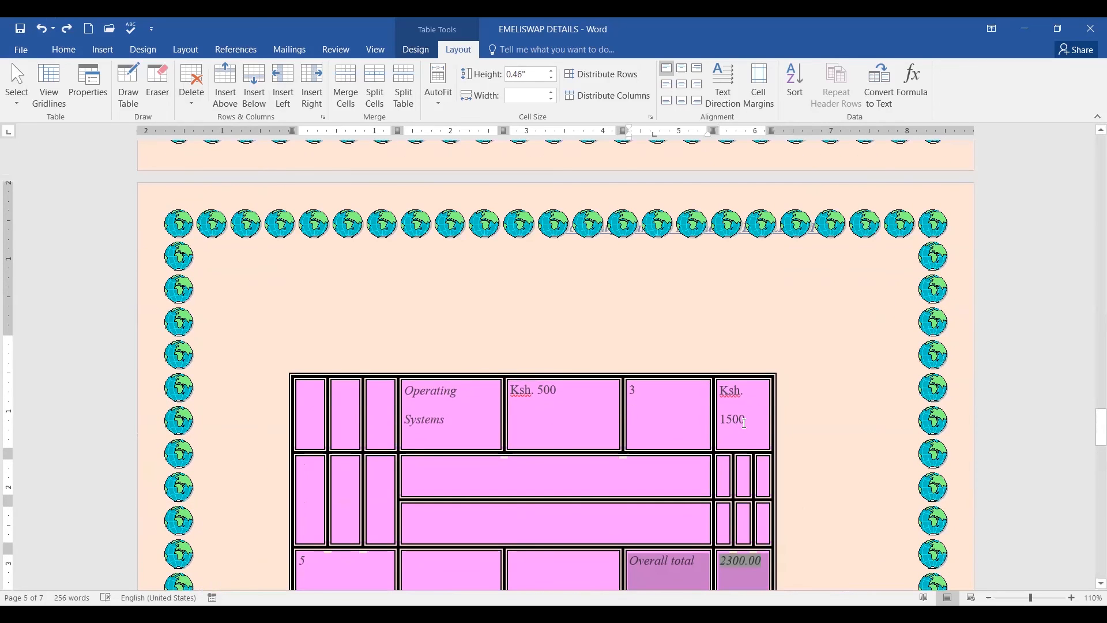
pyautogui.click(747, 428)
pyautogui.scroll(2, 847, 396)
pyautogui.scroll(9, 846, 395)
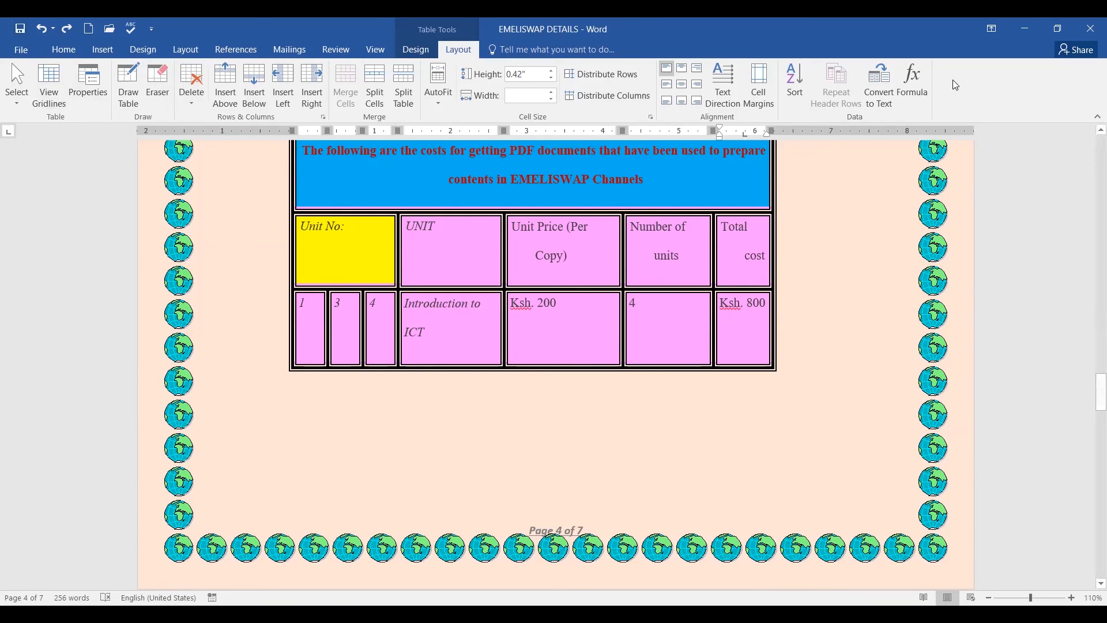
pyautogui.scroll(4, 980, 86)
pyautogui.scroll(3, 784, 207)
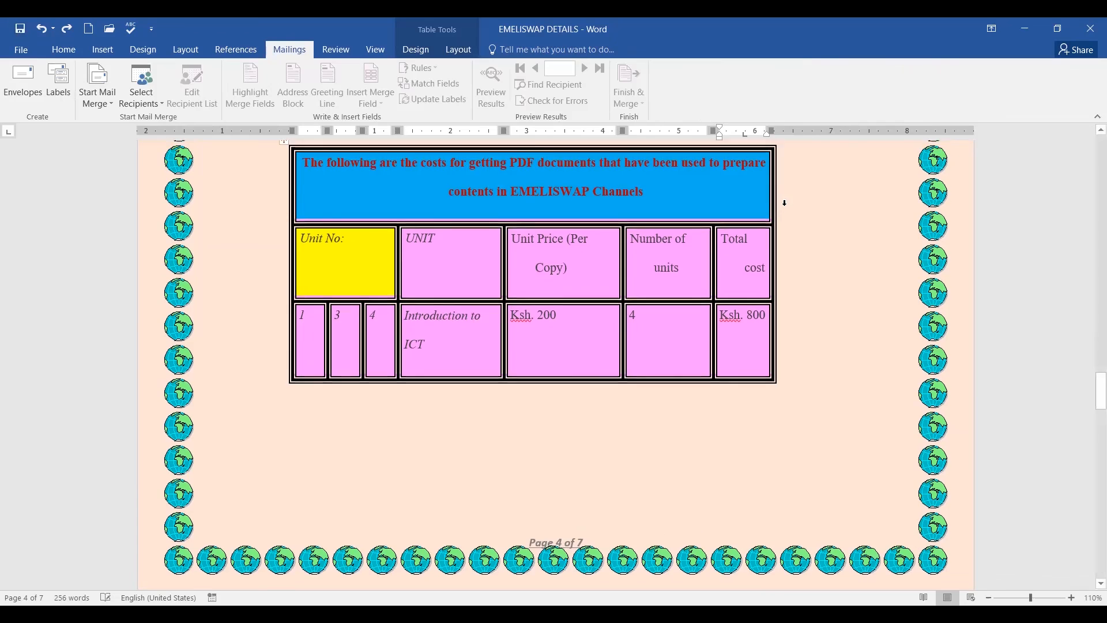
pyautogui.scroll(2, 786, 211)
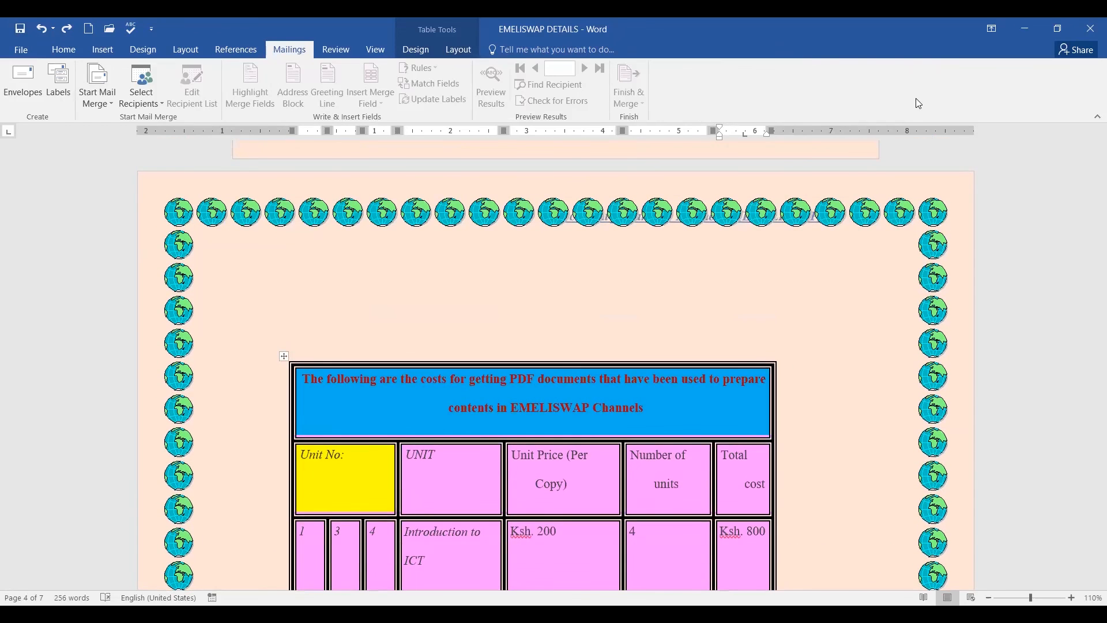
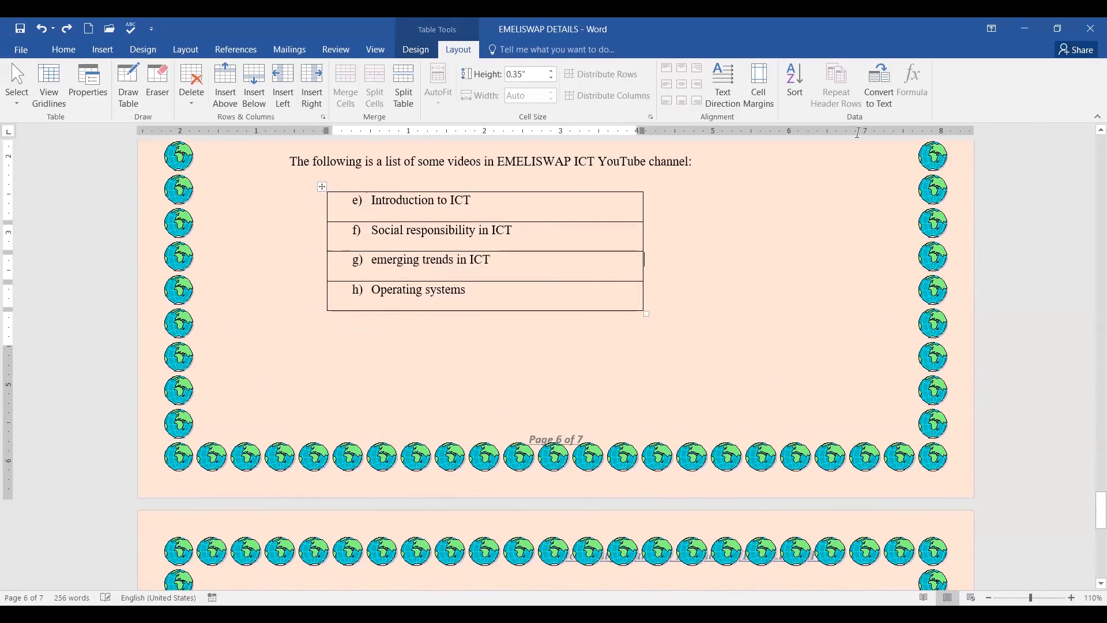
# - Draw red check marks beside Introduction to ICT and Social responsibility in ICT in the page 6 video list
pyautogui.click(493, 205)
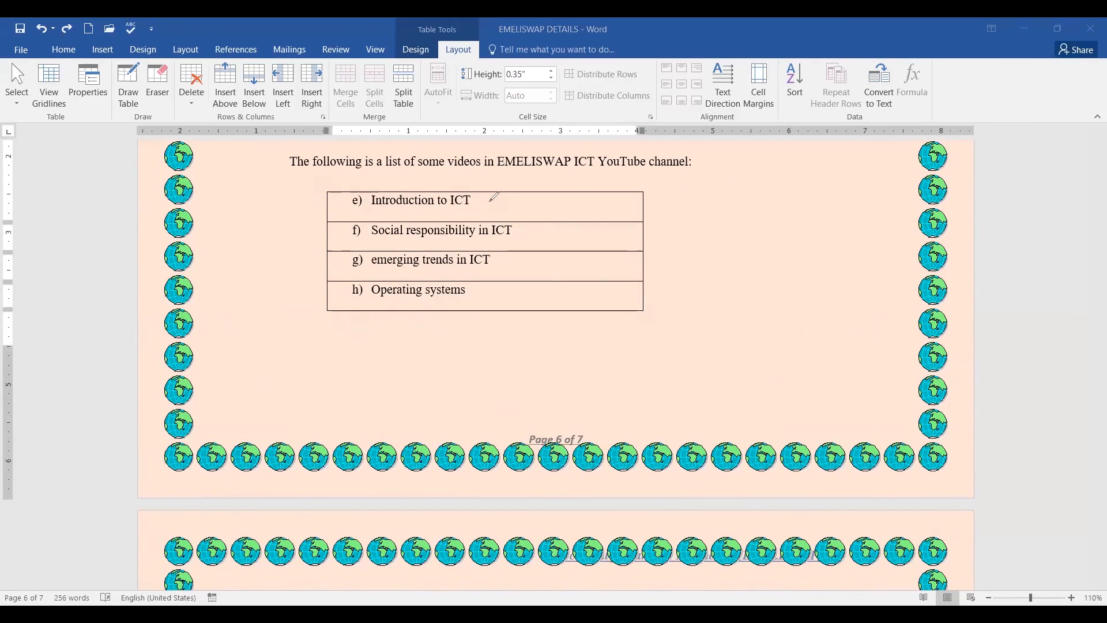
pyautogui.moveTo(489, 196)
pyautogui.mouseDown()
pyautogui.moveTo(544, 191)
pyautogui.moveTo(523, 235)
pyautogui.moveTo(579, 217)
pyautogui.mouseUp()
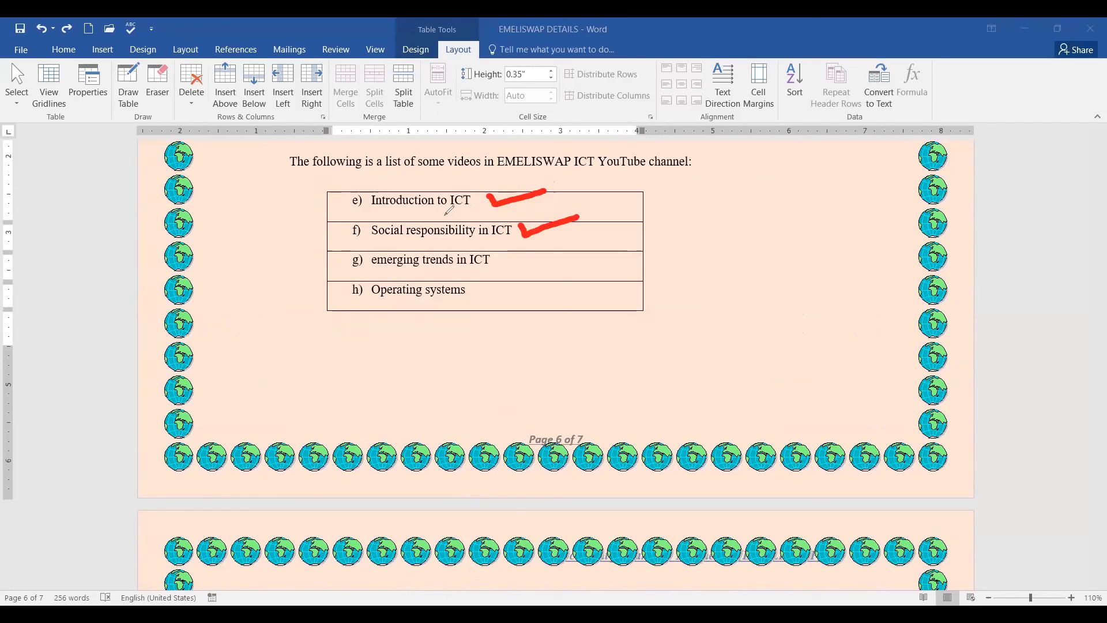
# - Circle the starting letters of the four video titles in red and clear the marks
pyautogui.click(377, 192)
pyautogui.moveTo(378, 192)
pyautogui.mouseDown()
pyautogui.moveTo(364, 198)
pyautogui.moveTo(385, 208)
pyautogui.moveTo(376, 188)
pyautogui.moveTo(367, 231)
pyautogui.moveTo(411, 245)
pyautogui.moveTo(385, 218)
pyautogui.moveTo(369, 263)
pyautogui.moveTo(375, 271)
pyautogui.moveTo(384, 257)
pyautogui.moveTo(387, 299)
pyautogui.moveTo(381, 278)
pyautogui.mouseUp()
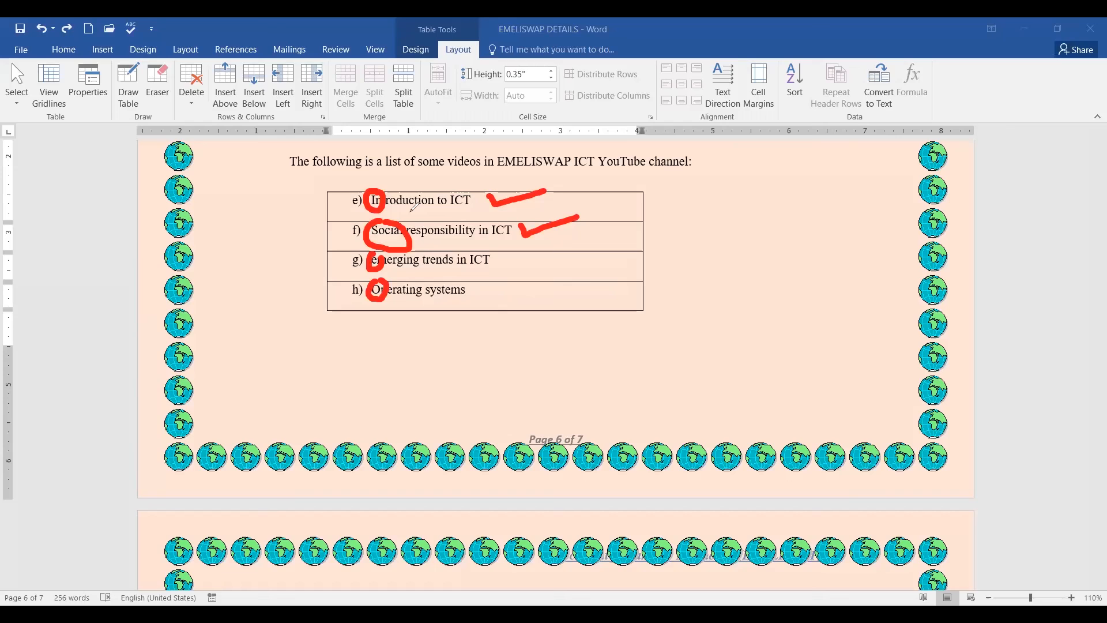
pyautogui.click(612, 159)
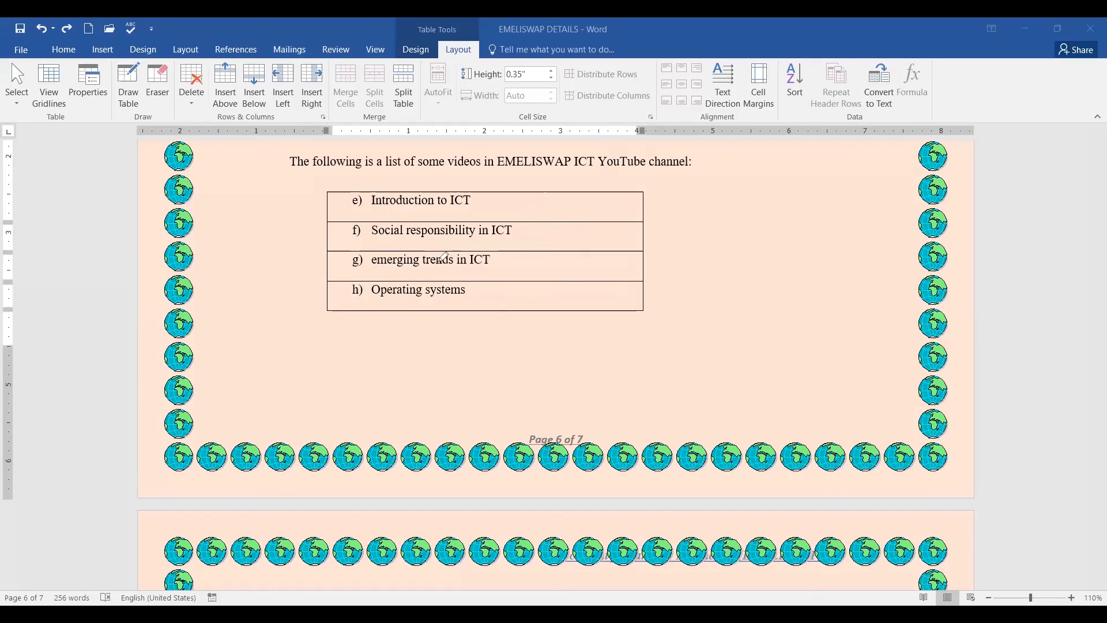
# - Mark the video titles' starting letters and underline Introduction to ICT and Social responsibility in ICT to explain alphabetical order
pyautogui.moveTo(368, 209)
pyautogui.mouseDown()
pyautogui.moveTo(378, 210)
pyautogui.moveTo(403, 306)
pyautogui.mouseUp()
pyautogui.click(372, 269)
pyautogui.click(374, 190)
pyautogui.moveTo(375, 253)
pyautogui.mouseDown()
pyautogui.moveTo(362, 264)
pyautogui.moveTo(383, 276)
pyautogui.moveTo(386, 255)
pyautogui.moveTo(373, 248)
pyautogui.mouseUp()
pyautogui.moveTo(364, 211); pyautogui.dragTo(442, 214)
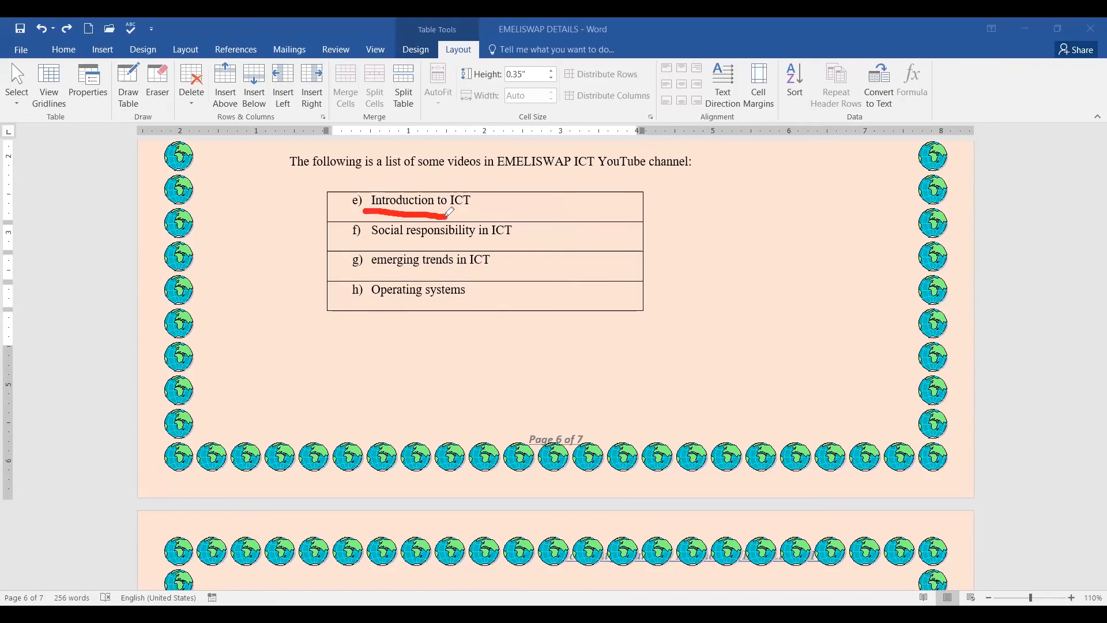
pyautogui.moveTo(379, 188)
pyautogui.mouseDown()
pyautogui.moveTo(363, 188)
pyautogui.moveTo(376, 212)
pyautogui.moveTo(389, 194)
pyautogui.mouseUp()
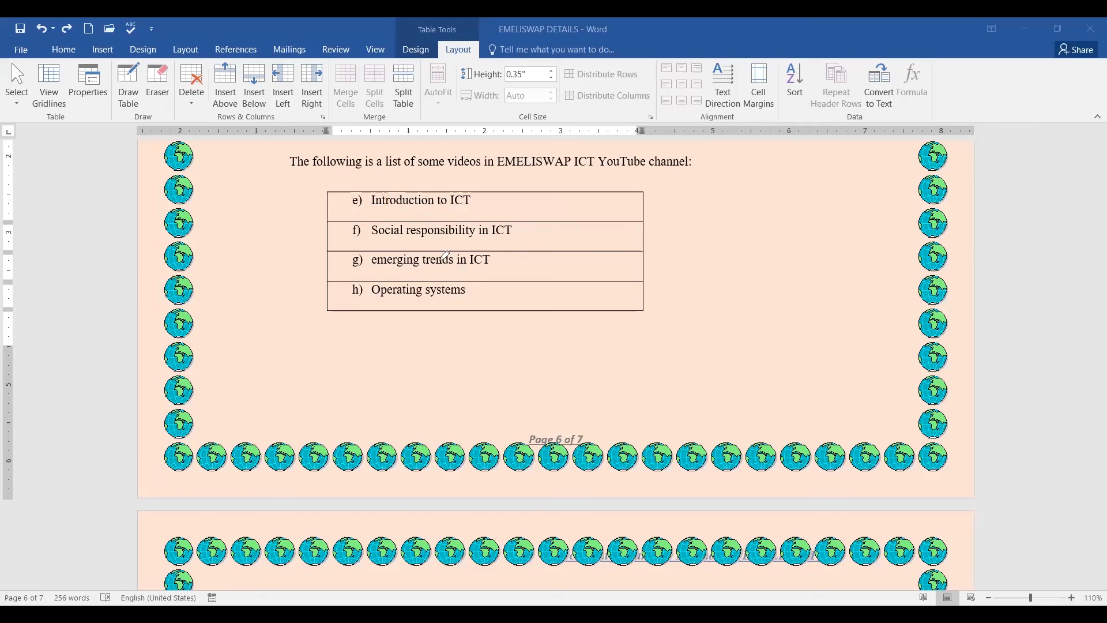
pyautogui.moveTo(382, 279)
pyautogui.mouseDown()
pyautogui.moveTo(388, 291)
pyautogui.moveTo(383, 279)
pyautogui.mouseUp()
pyautogui.moveTo(366, 242); pyautogui.dragTo(435, 247)
# - Select all four rows of the video list table and open the Sort dialog, keeping the table in view
pyautogui.click(359, 203)
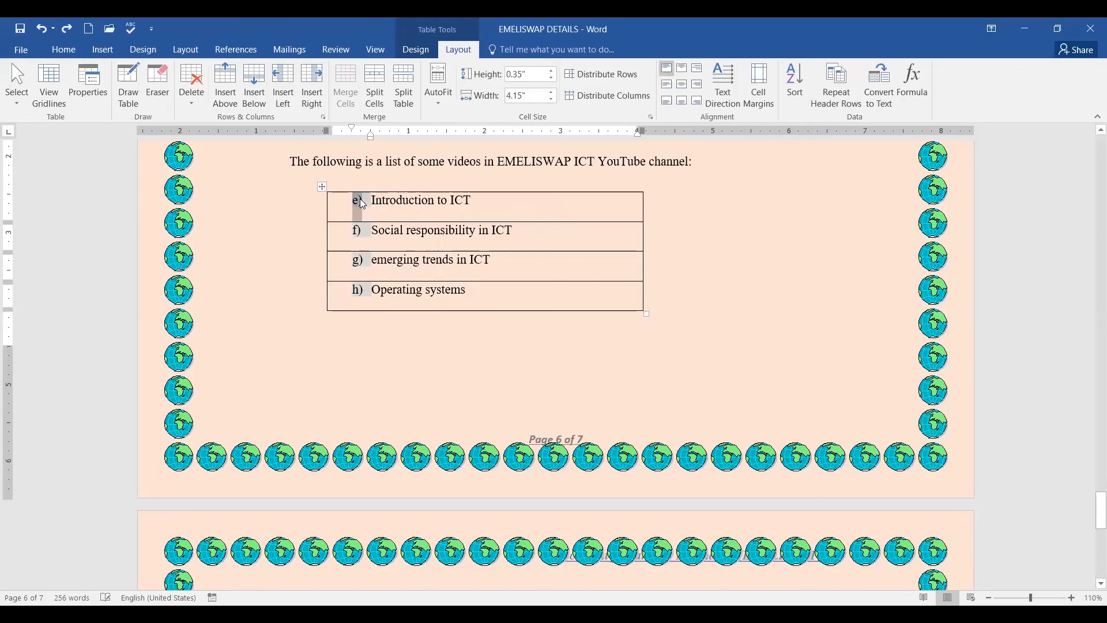
pyautogui.moveTo(360, 201)
pyautogui.mouseDown()
pyautogui.moveTo(515, 246)
pyautogui.moveTo(571, 288)
pyautogui.mouseUp()
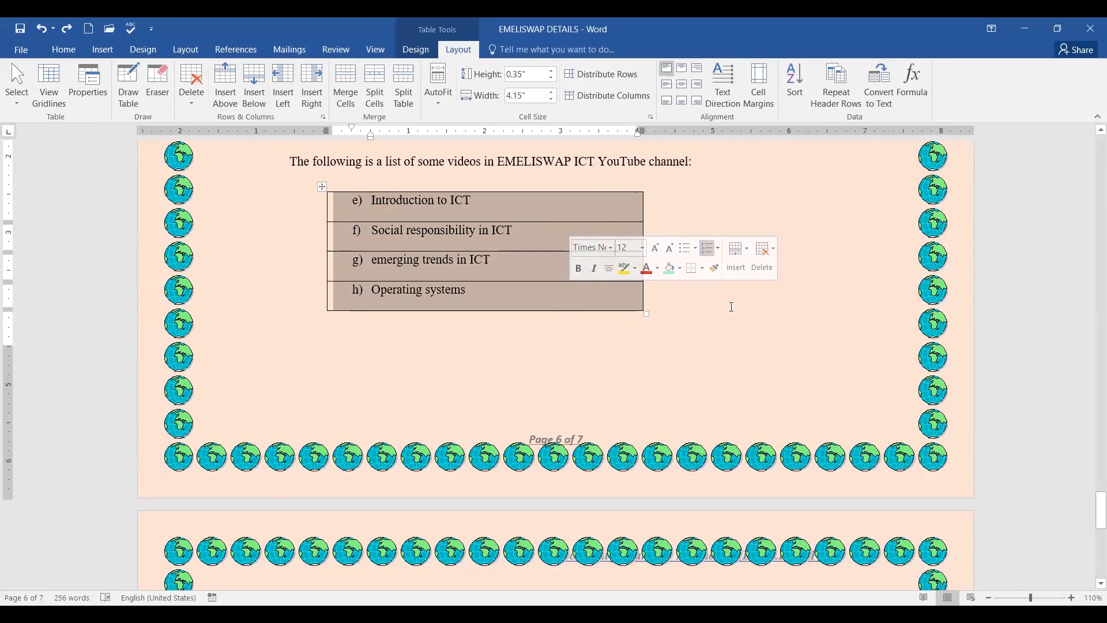
pyautogui.click(381, 56)
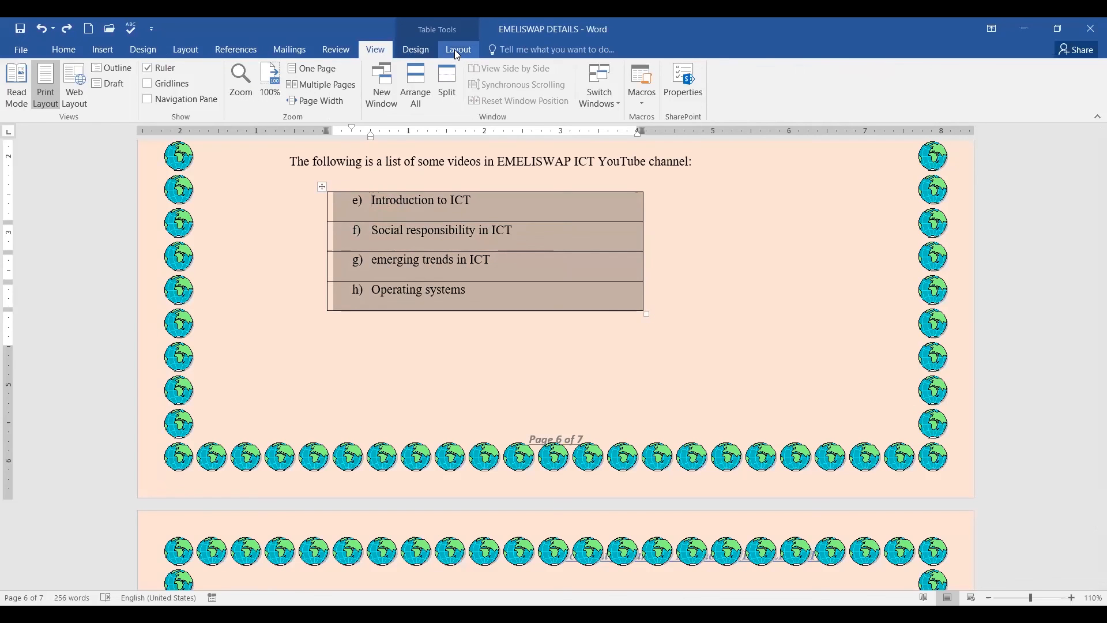
pyautogui.click(458, 53)
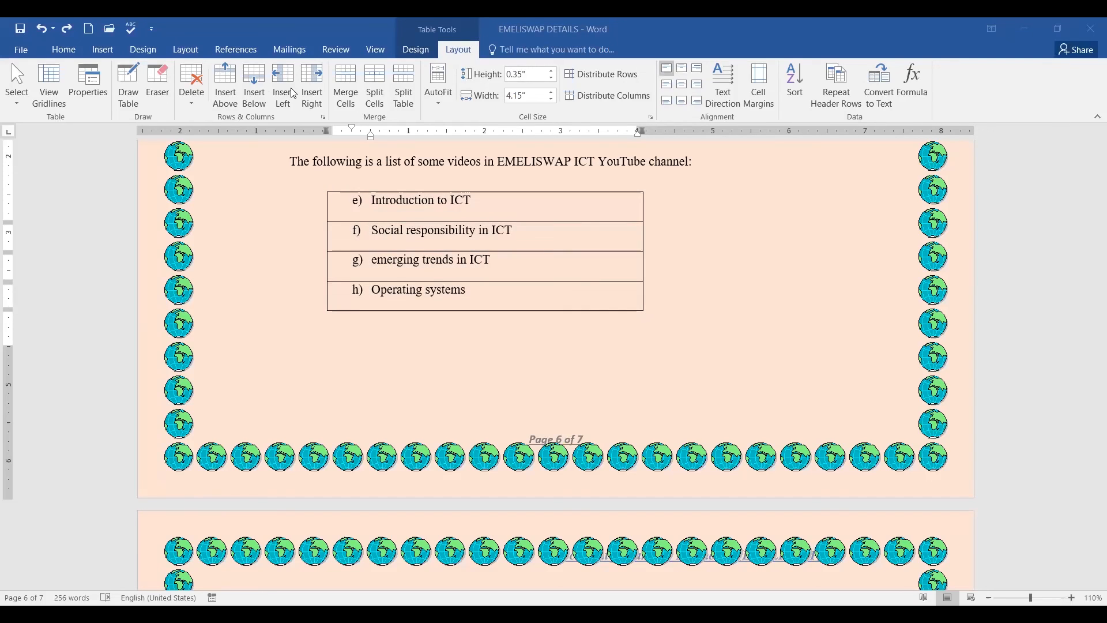
pyautogui.moveTo(810, 74)
pyautogui.mouseDown()
pyautogui.moveTo(807, 109)
pyautogui.moveTo(811, 77)
pyautogui.mouseUp()
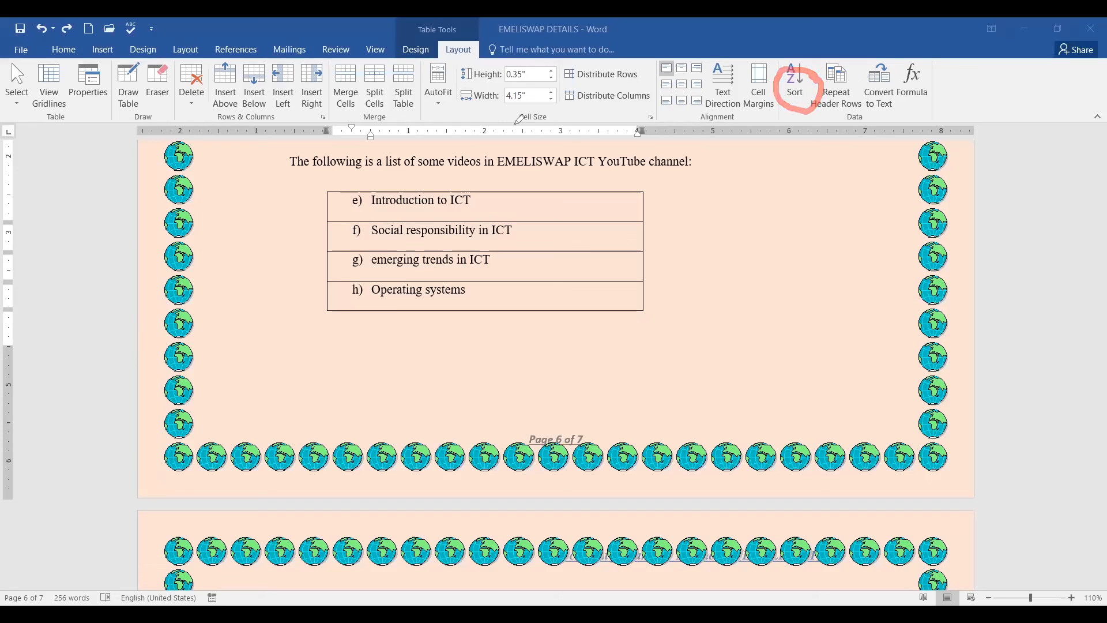
pyautogui.click(797, 86)
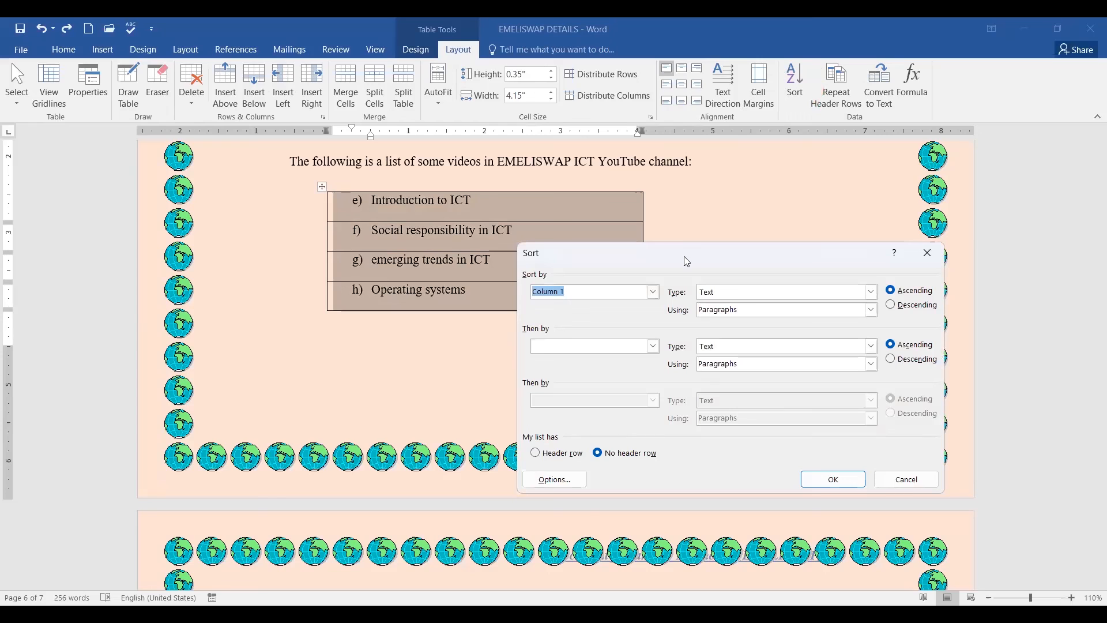
pyautogui.moveTo(685, 257); pyautogui.dragTo(759, 205)
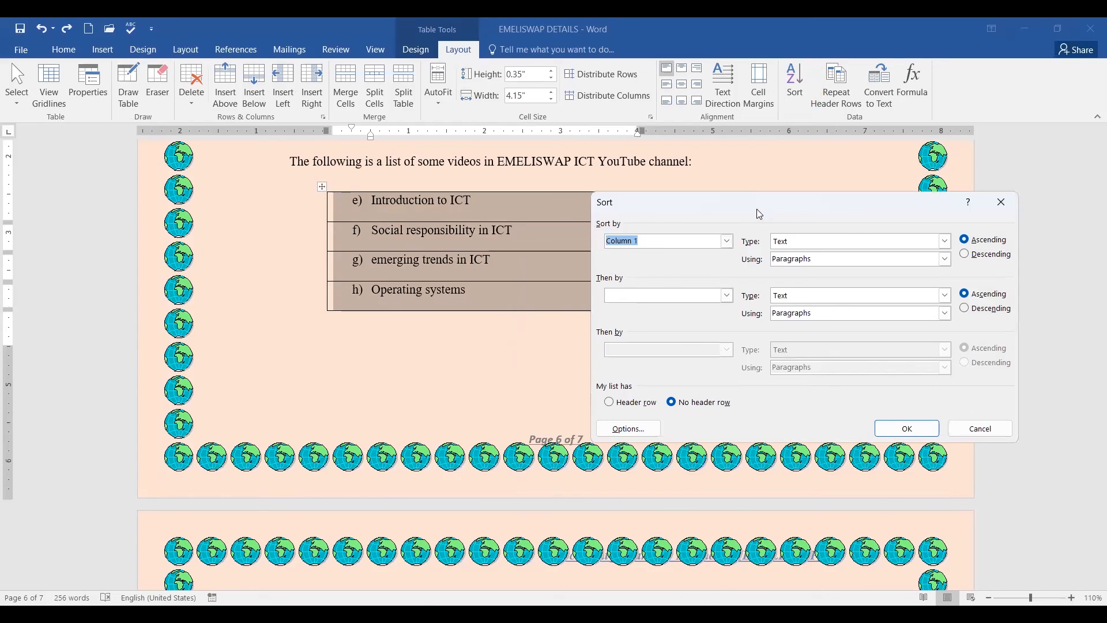
# - Examine which columns are available as the primary sort key for the video list
pyautogui.click(726, 243)
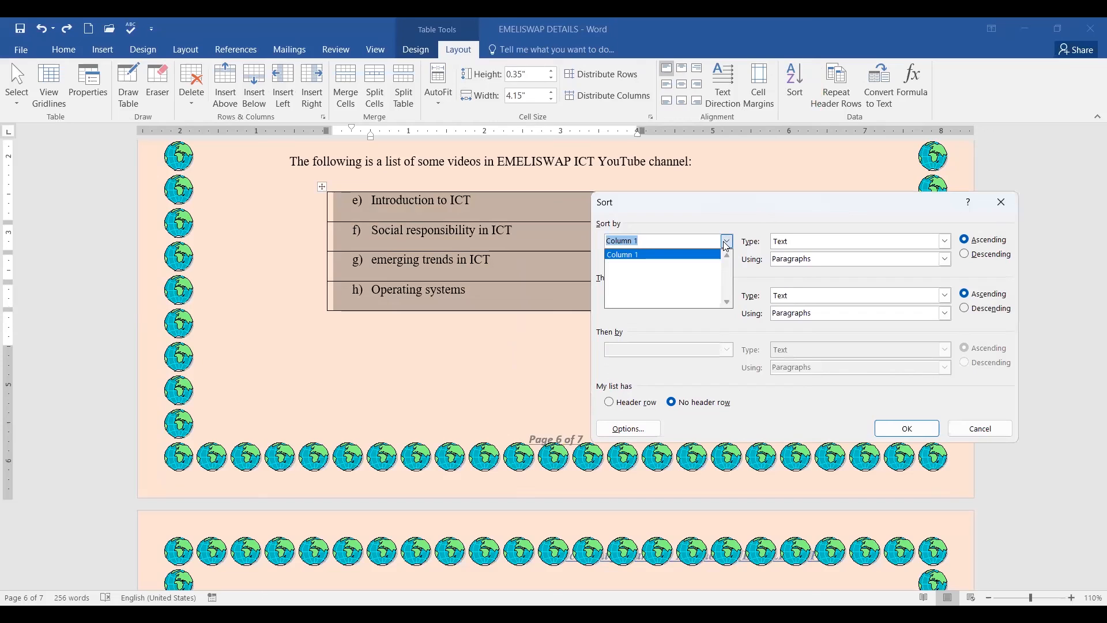
pyautogui.click(726, 243)
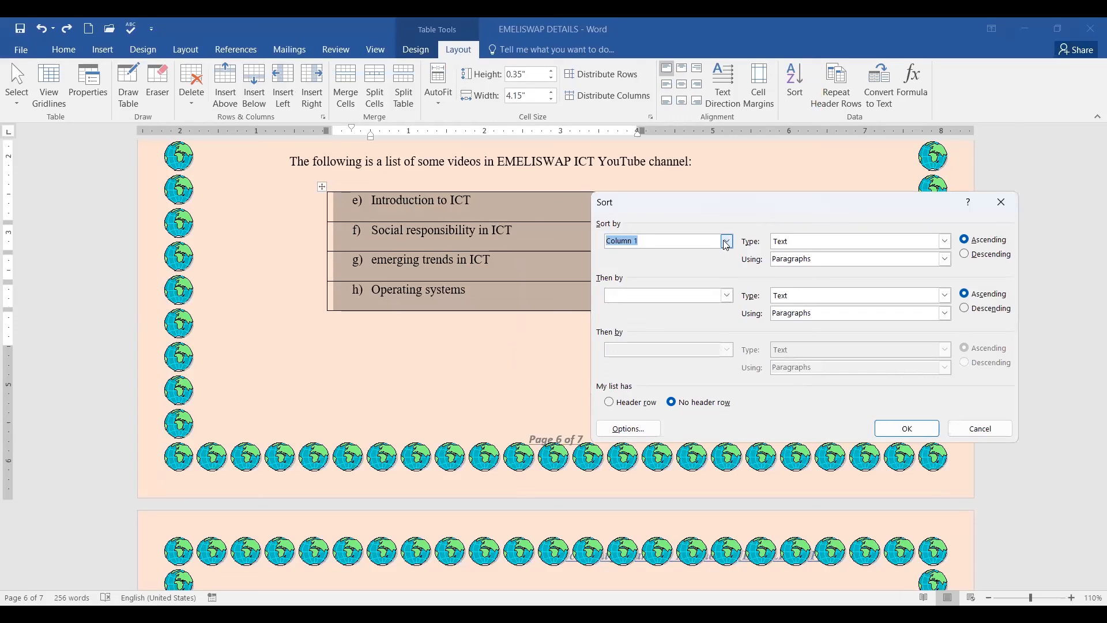
pyautogui.moveTo(675, 198); pyautogui.dragTo(736, 196)
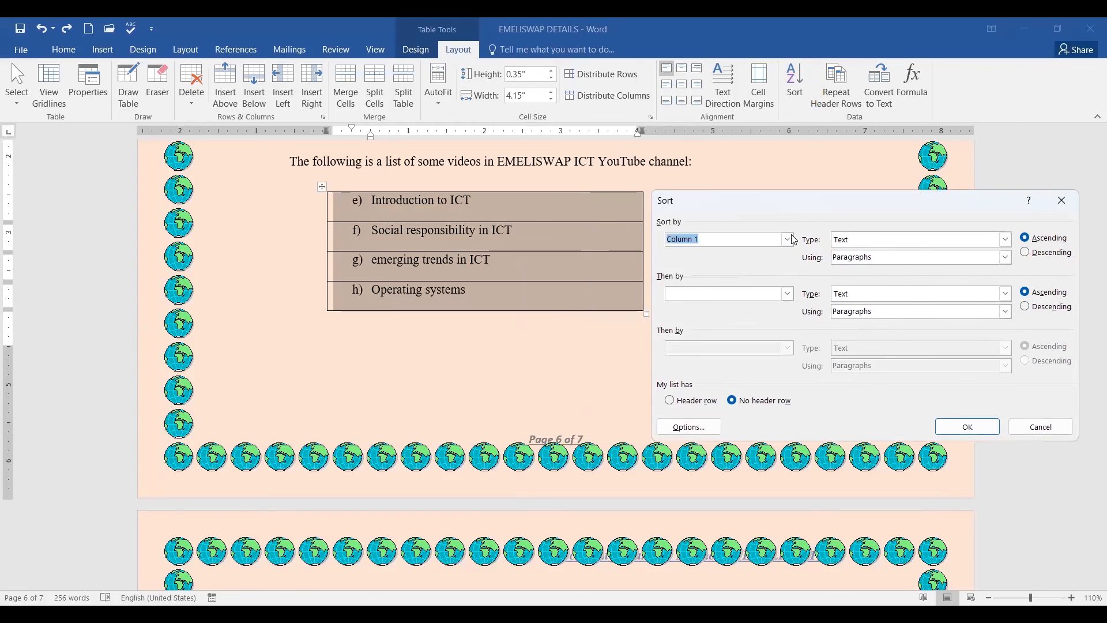
pyautogui.click(787, 240)
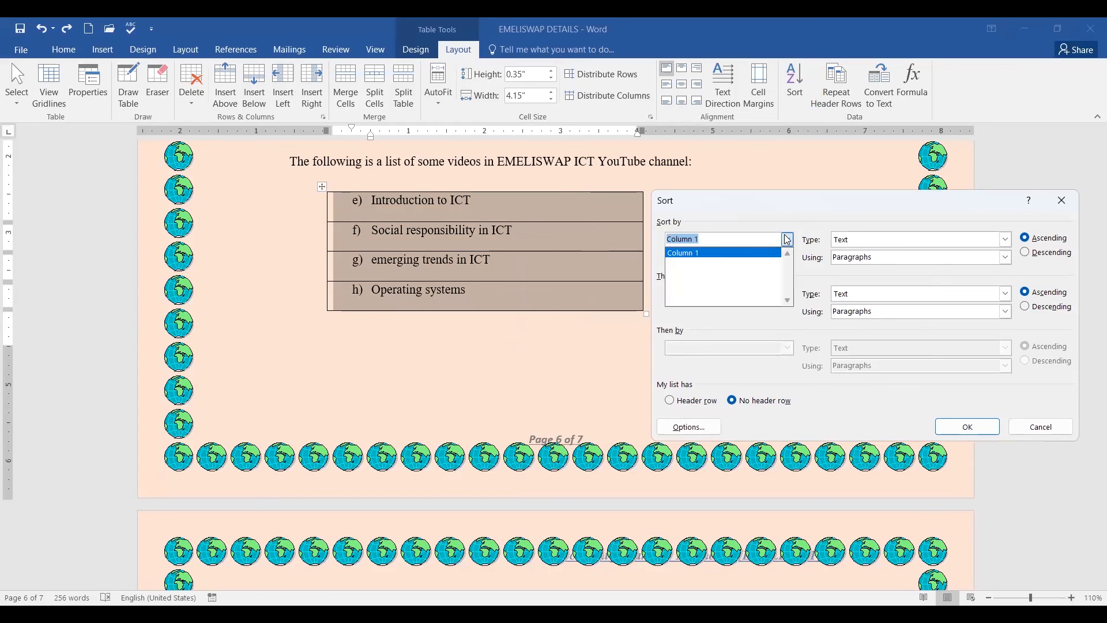
pyautogui.click(788, 241)
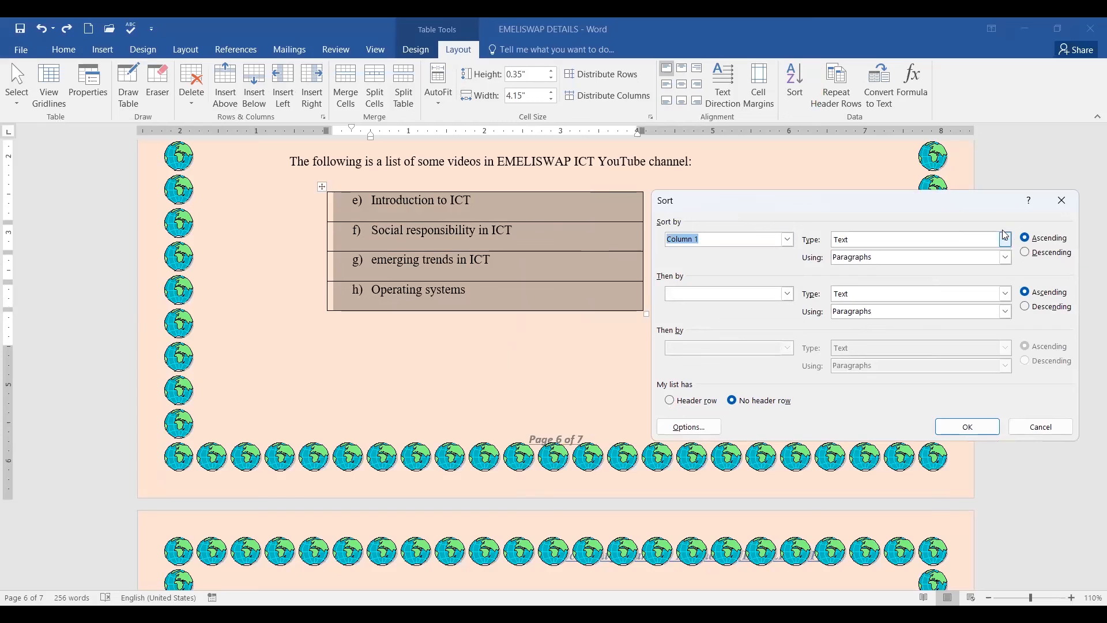
pyautogui.moveTo(990, 210); pyautogui.dragTo(970, 204)
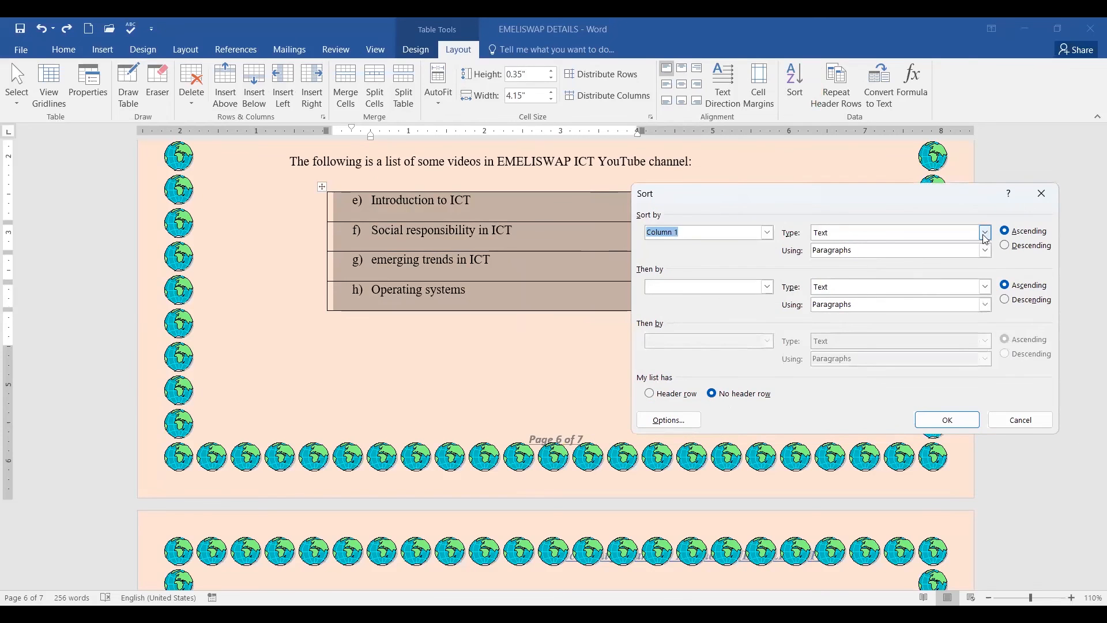
# - Examine the Type and Using options of the first sort key and the column choices for the second key
pyautogui.click(985, 232)
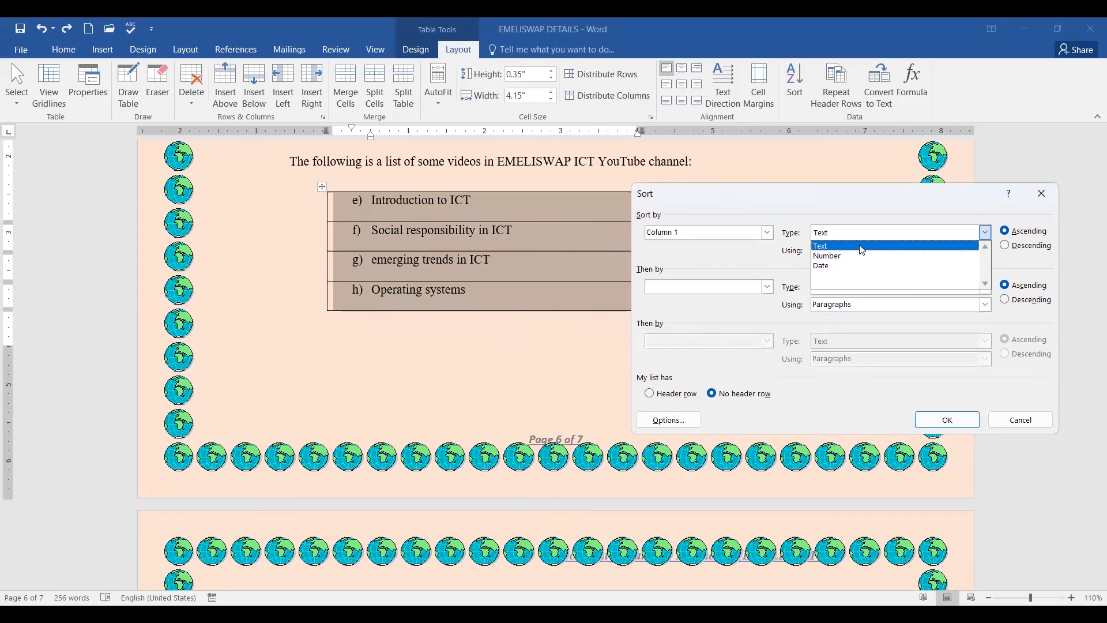
pyautogui.click(1043, 276)
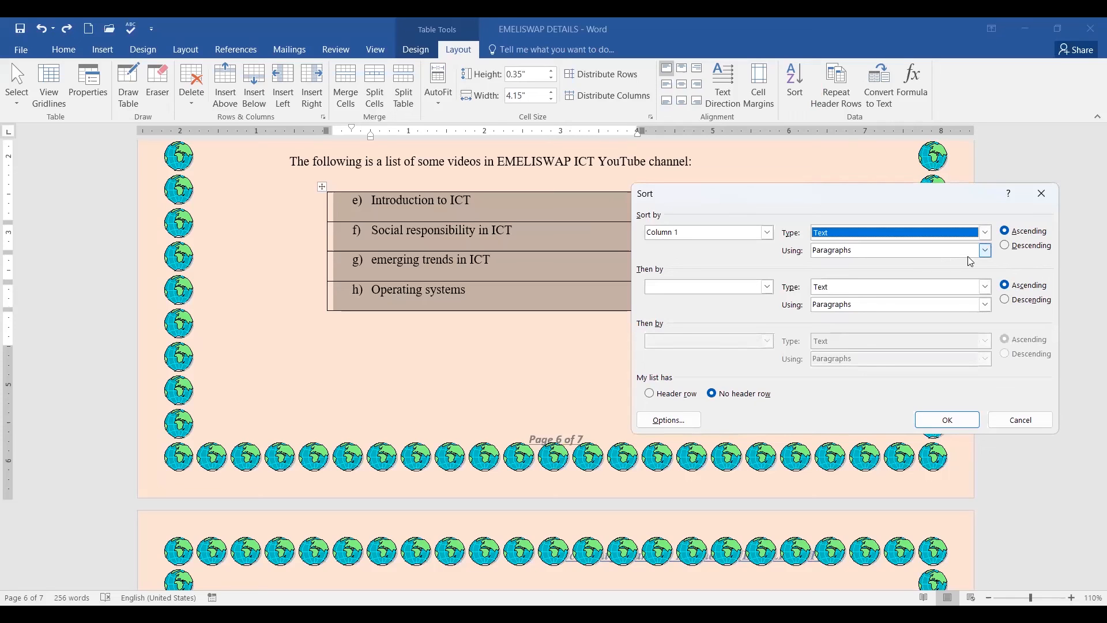
pyautogui.click(987, 251)
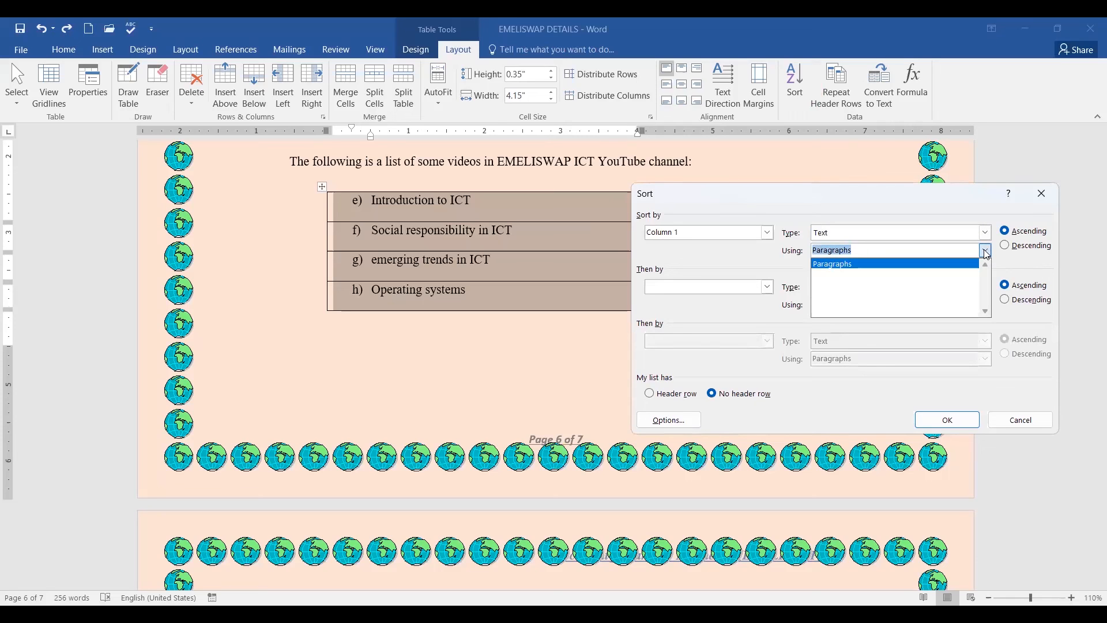
pyautogui.click(986, 252)
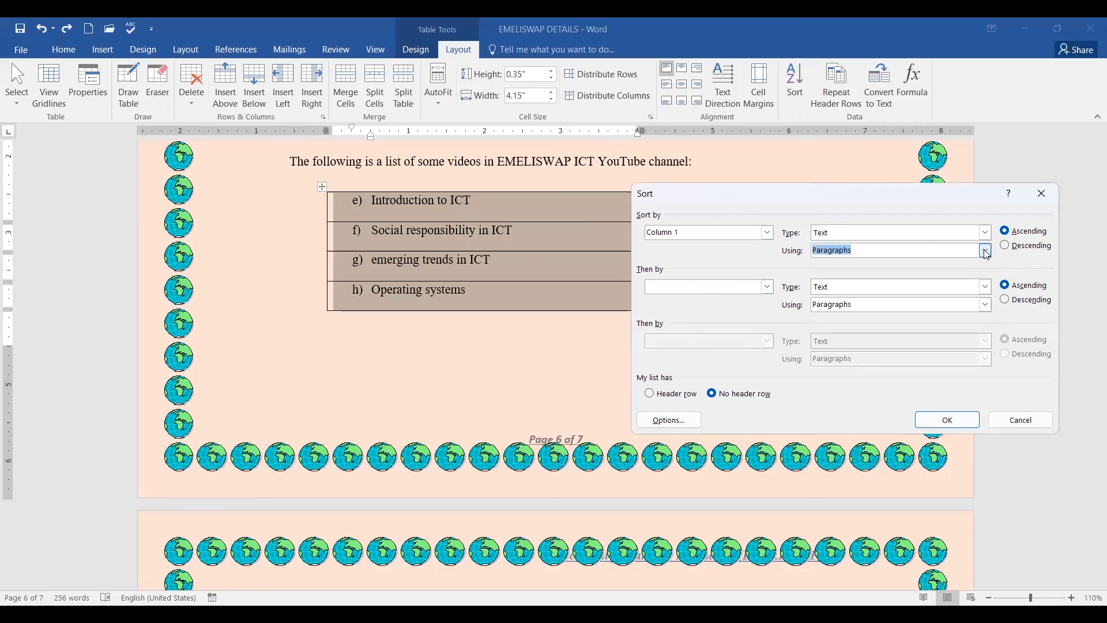
pyautogui.click(987, 253)
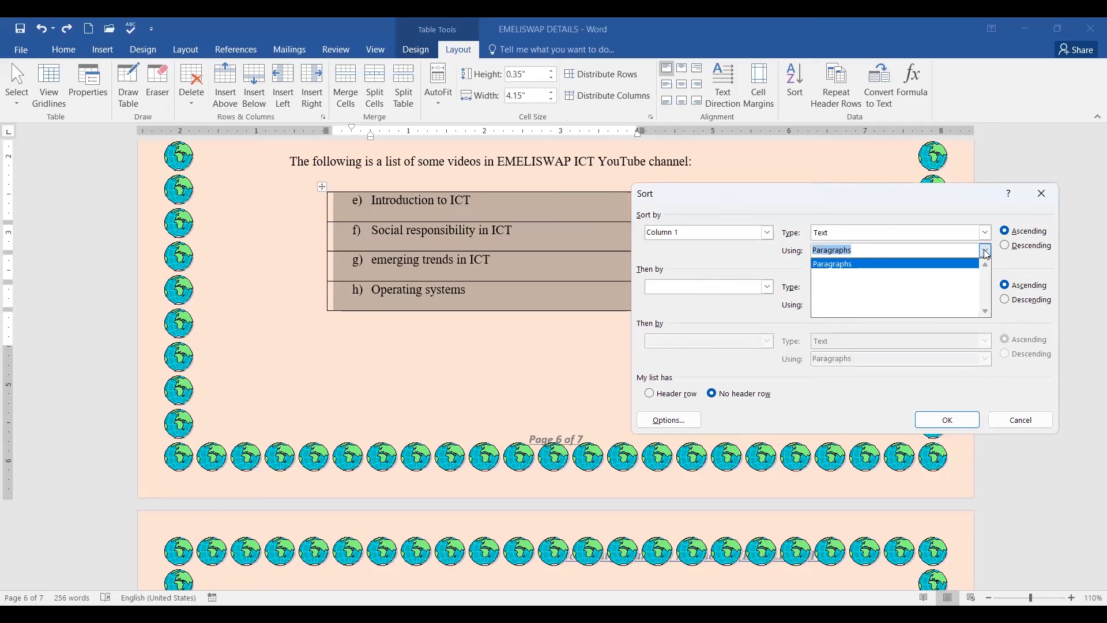
pyautogui.click(987, 253)
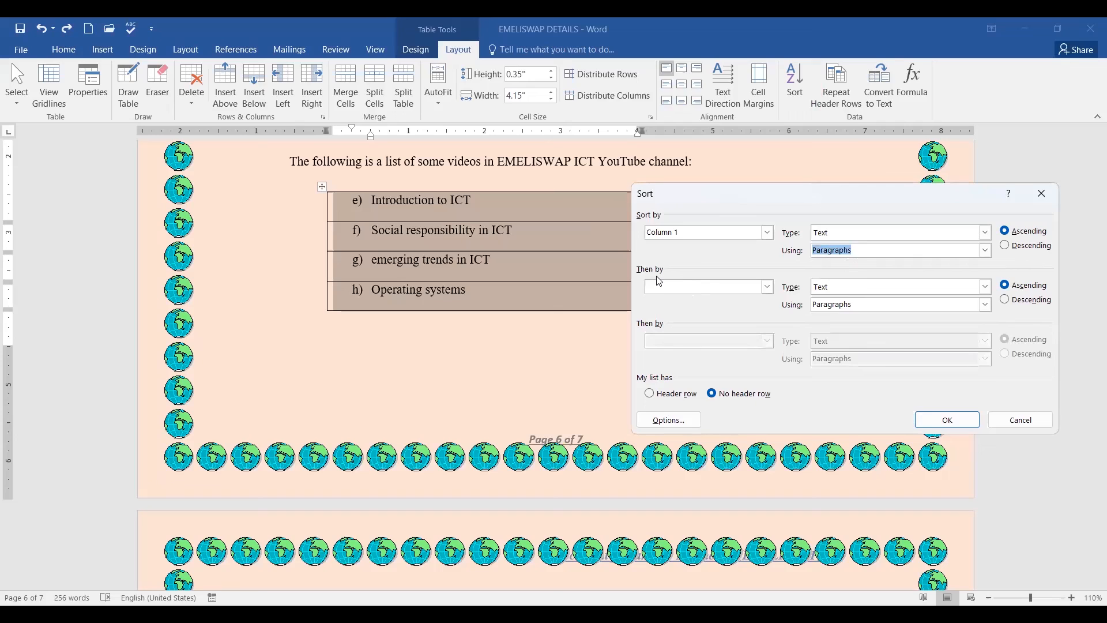
pyautogui.click(767, 287)
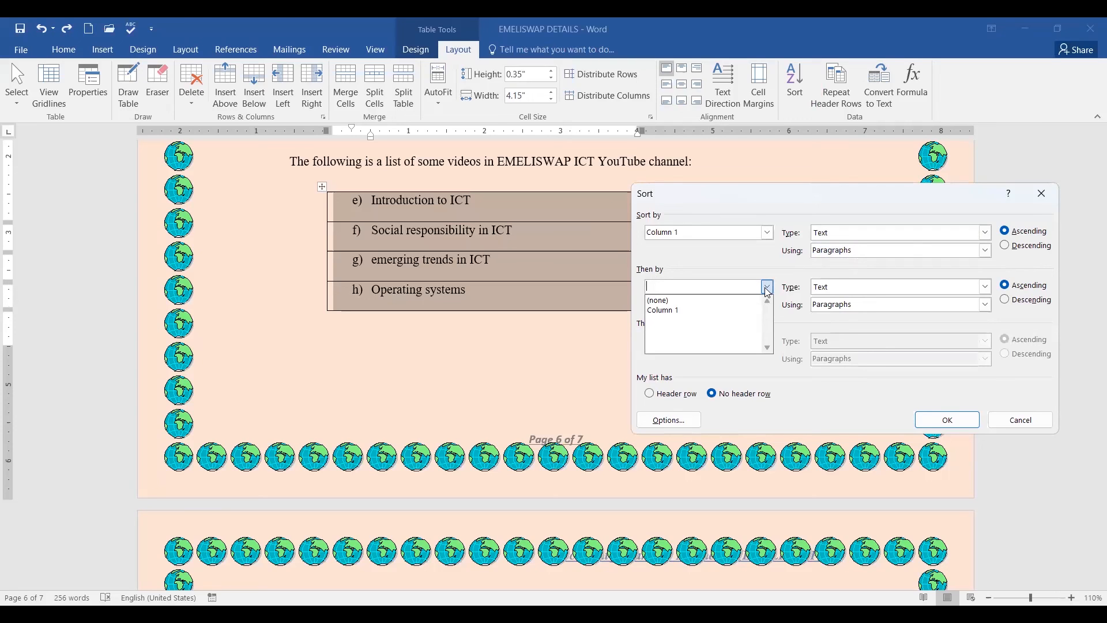
pyautogui.click(768, 288)
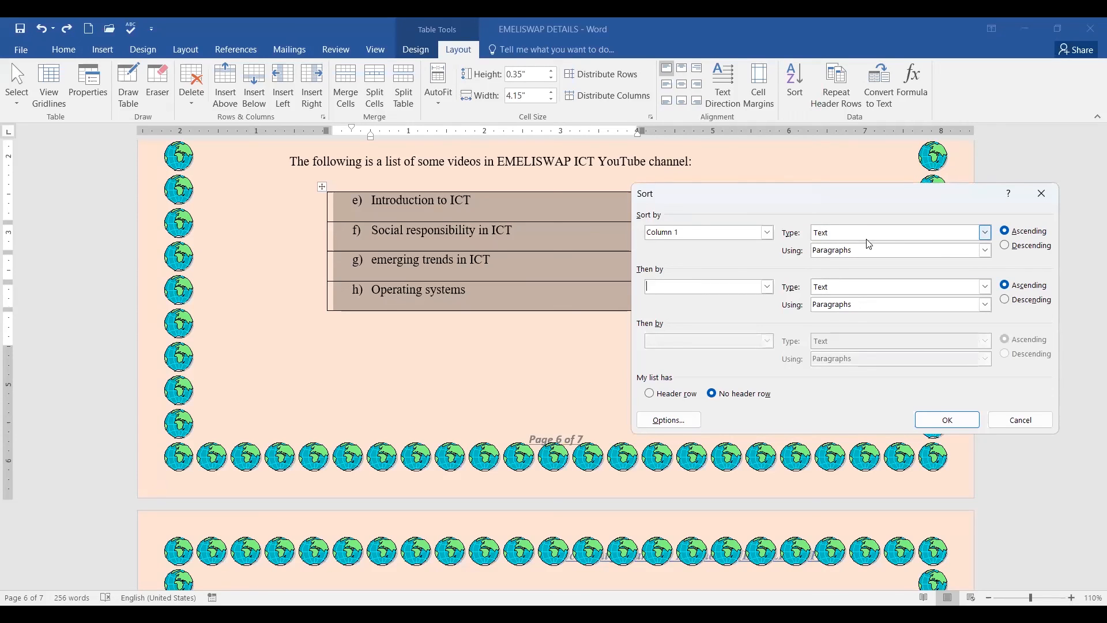
# - Sort the video list table by Column 1 as text in ascending order and deselect the rows
pyautogui.click(1022, 232)
pyautogui.click(1020, 247)
pyautogui.click(1021, 231)
pyautogui.click(957, 424)
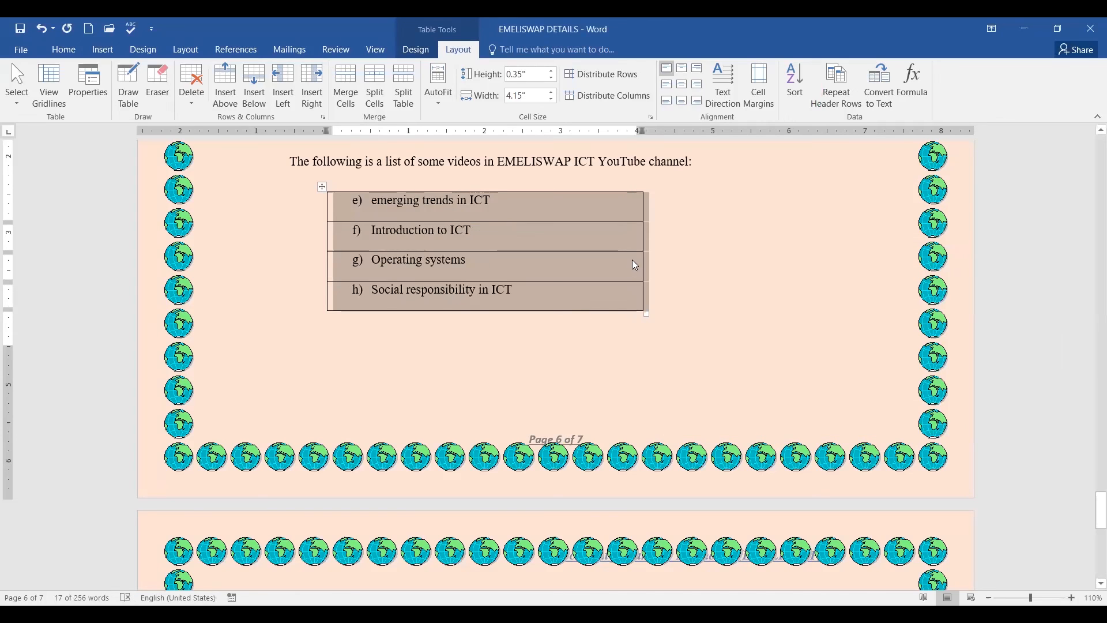
pyautogui.click(635, 265)
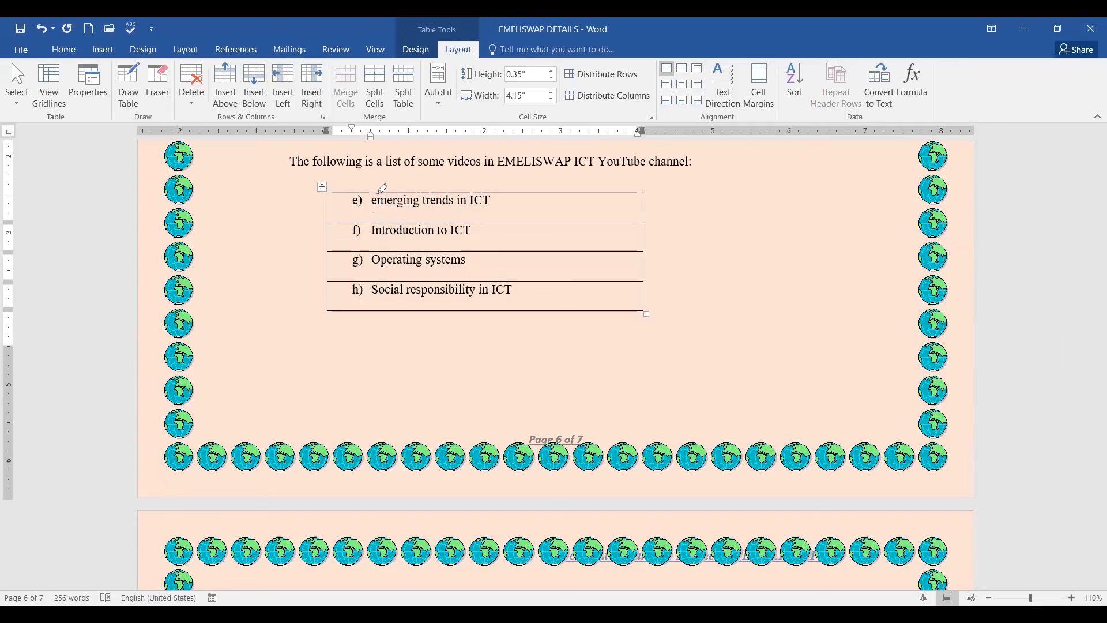
# - Mark the starting letters of the sorted video titles in red and clear the marks
pyautogui.moveTo(470, 185)
pyautogui.mouseDown()
pyautogui.moveTo(378, 196)
pyautogui.moveTo(395, 235)
pyautogui.moveTo(529, 205)
pyautogui.mouseUp()
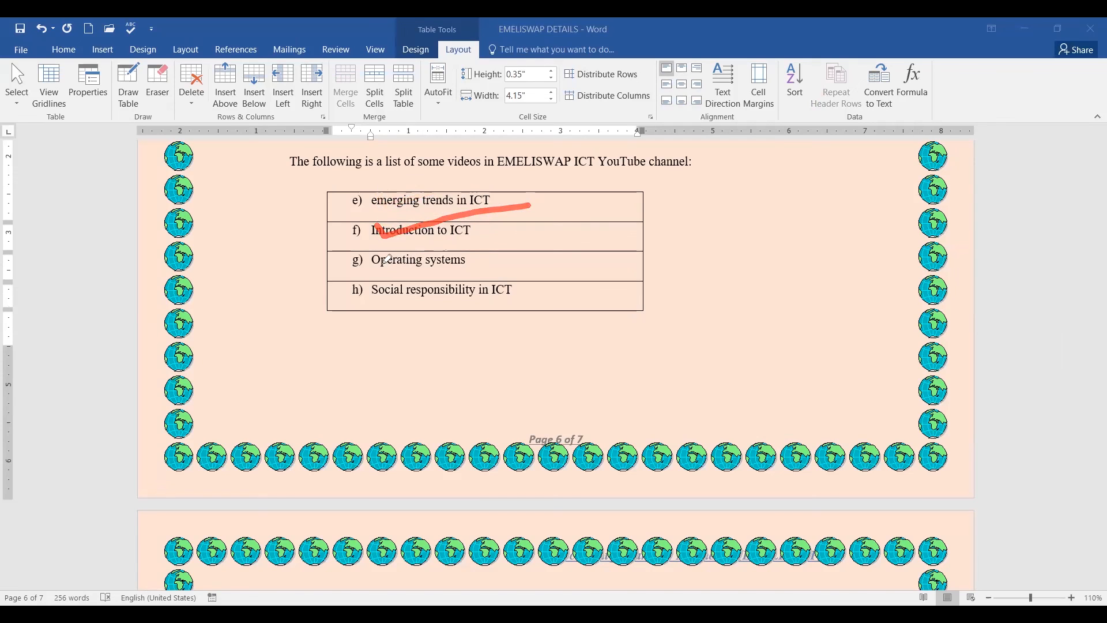
pyautogui.moveTo(382, 253)
pyautogui.mouseDown()
pyautogui.moveTo(389, 265)
pyautogui.moveTo(513, 243)
pyautogui.mouseUp()
pyautogui.moveTo(384, 282)
pyautogui.mouseDown()
pyautogui.moveTo(390, 297)
pyautogui.moveTo(439, 286)
pyautogui.mouseUp()
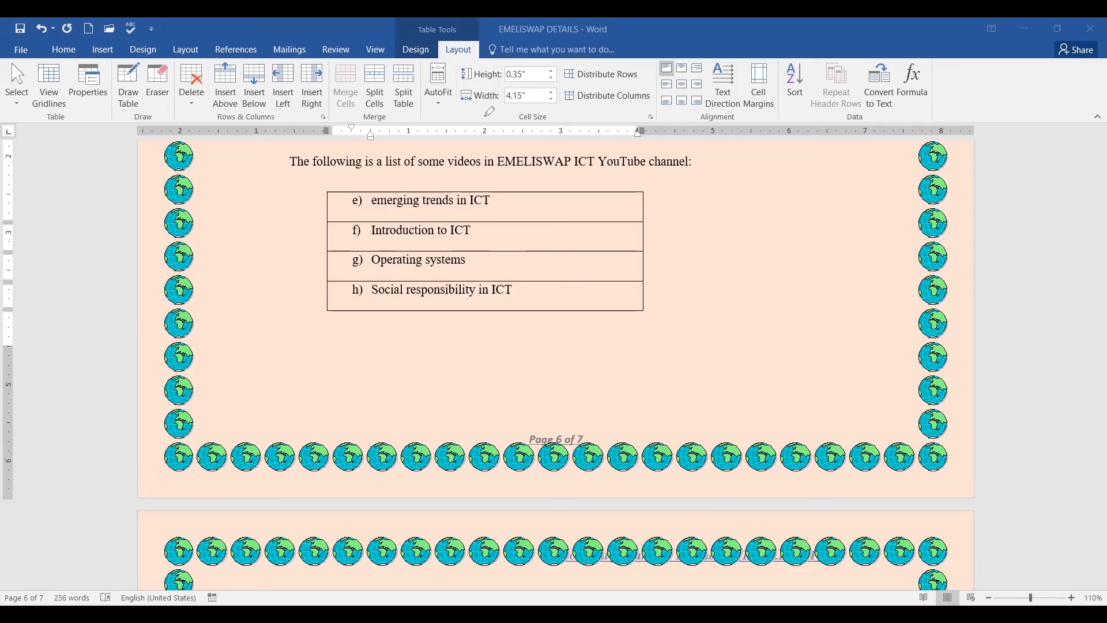
# - Save the EMELISWAP DETAILS document
pyautogui.click(21, 30)
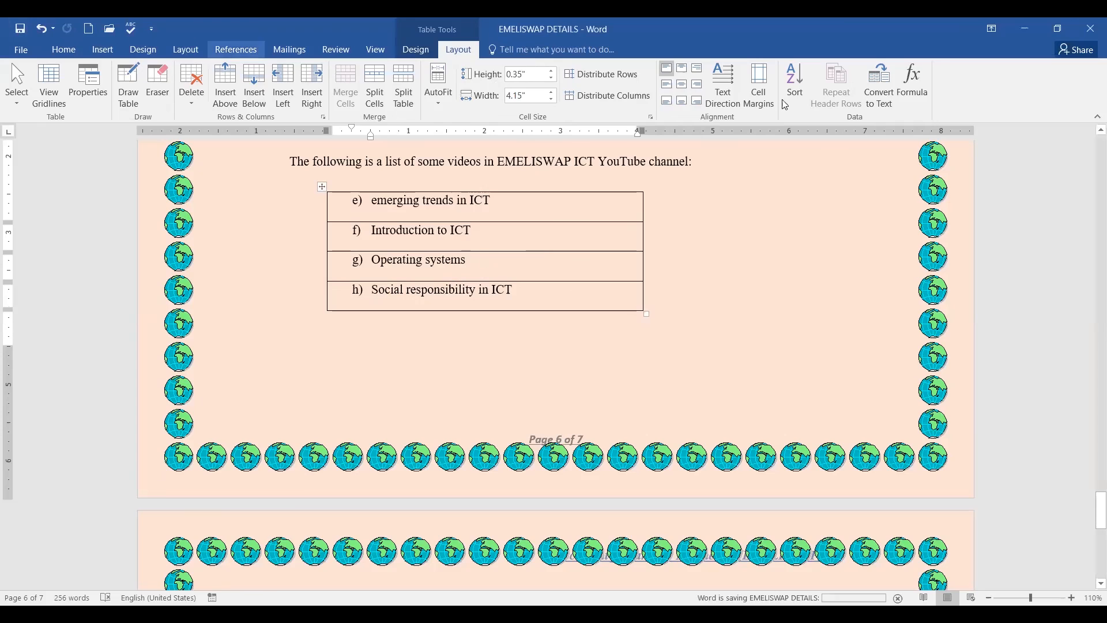
pyautogui.click(878, 81)
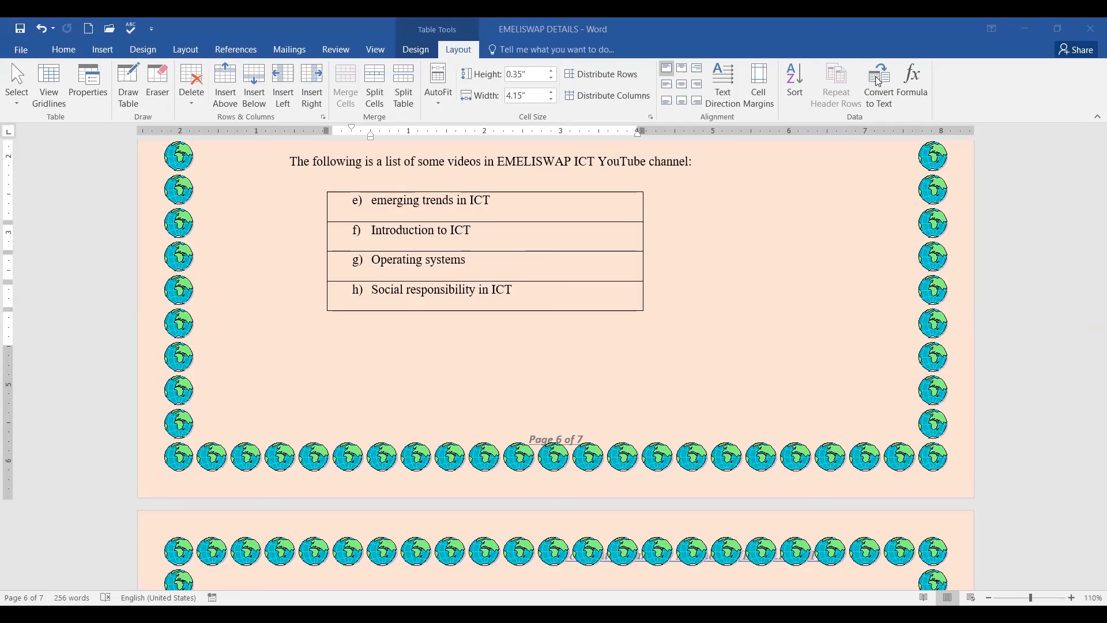